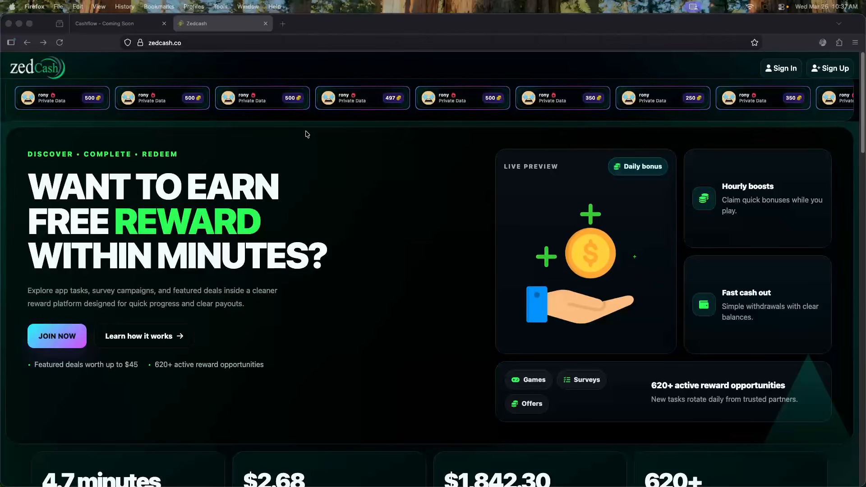
Scroll the zedcash.co landing page from the earning headline down to the footer links
scroll(286, 124, "down", 2)
scroll(290, 136, "up", 2)
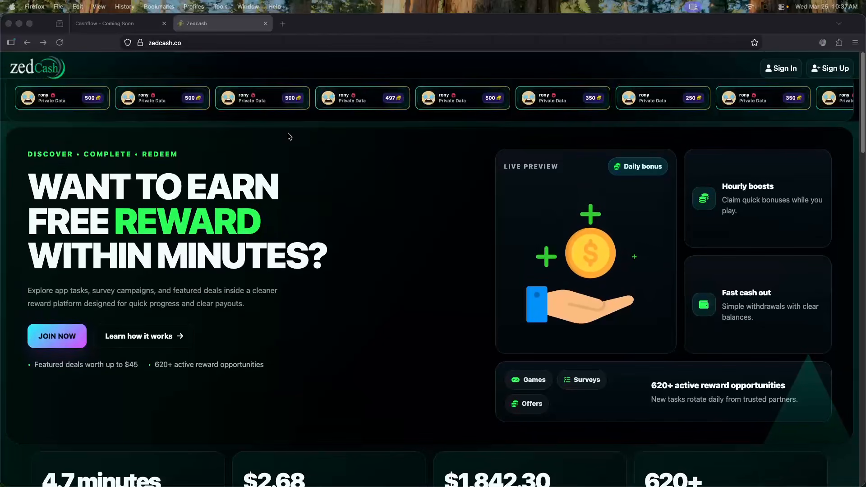
scroll(290, 137, "down", 1)
scroll(289, 140, "up", 1)
scroll(286, 141, "down", 3)
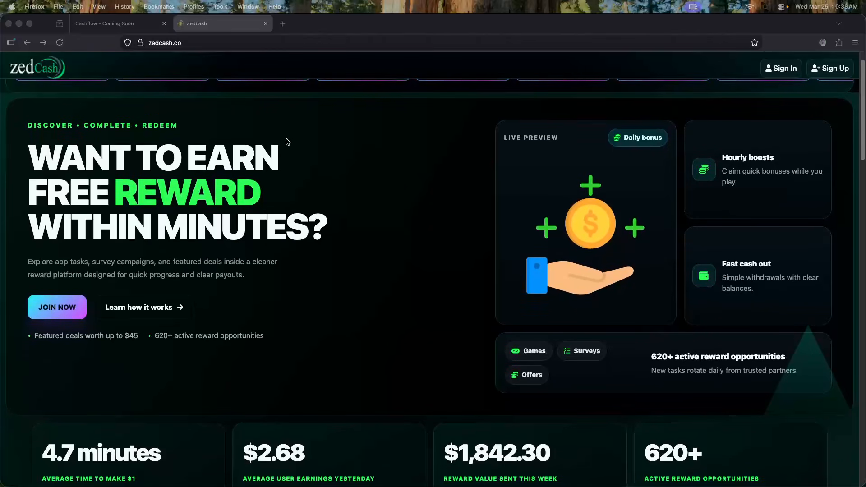
scroll(286, 141, "down", 1)
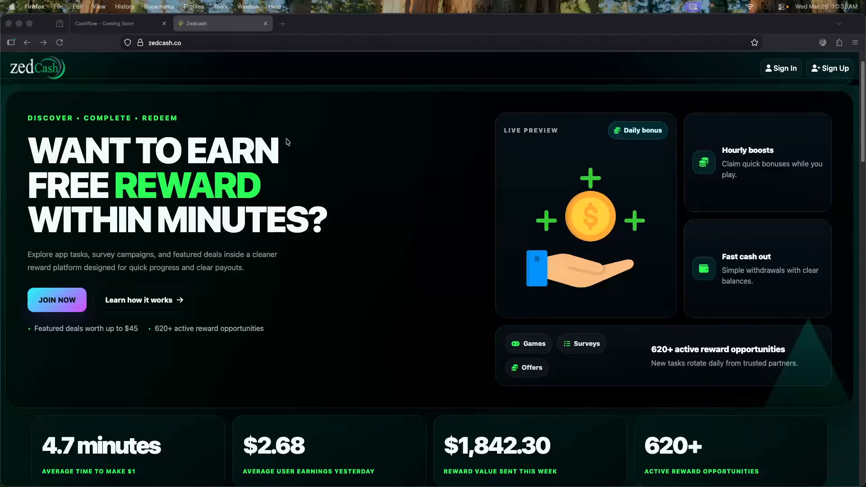
scroll(286, 142, "down", 3)
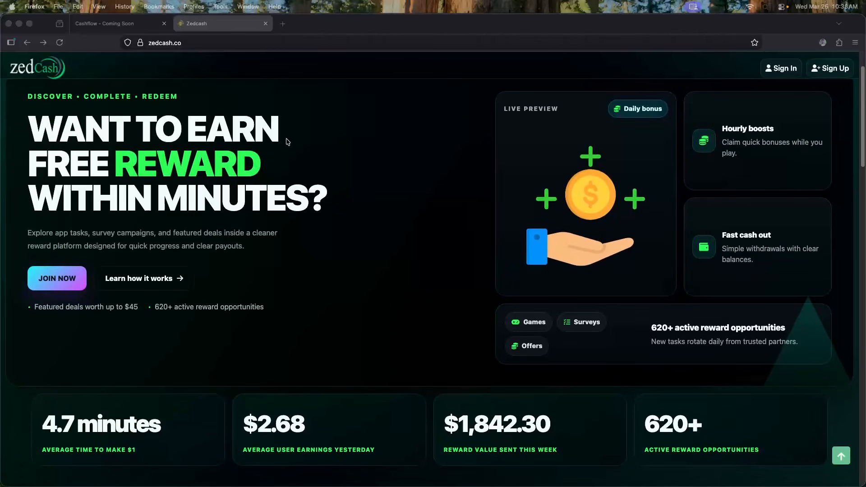
scroll(287, 141, "down", 3)
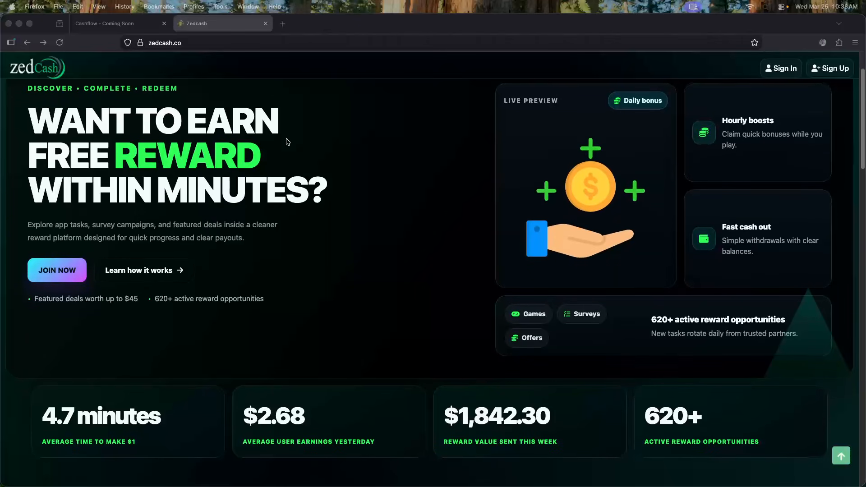
scroll(286, 142, "up", 10)
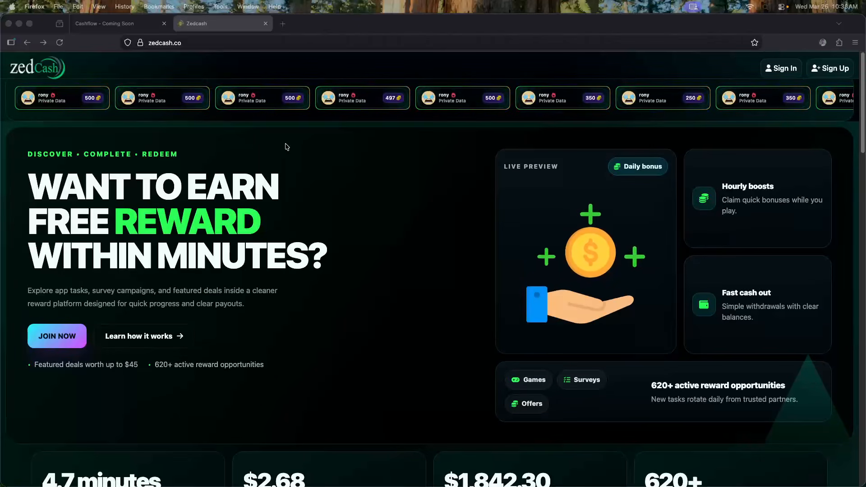
scroll(282, 147, "down", 2)
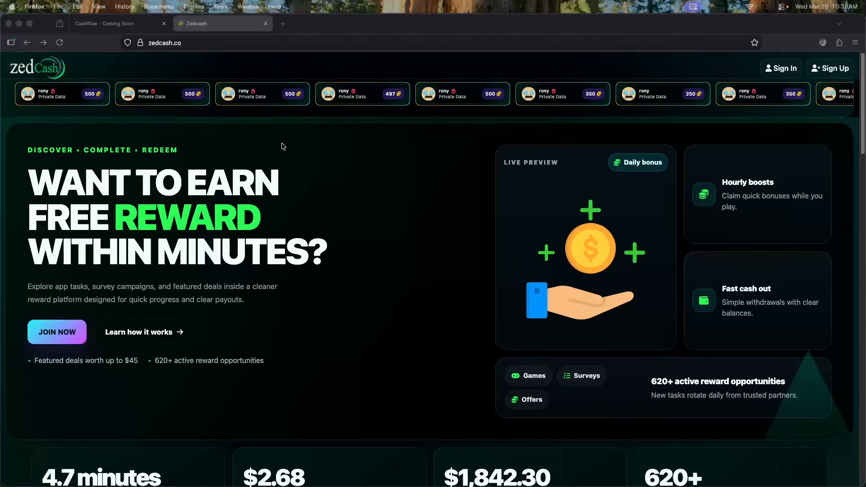
scroll(284, 149, "up", 2)
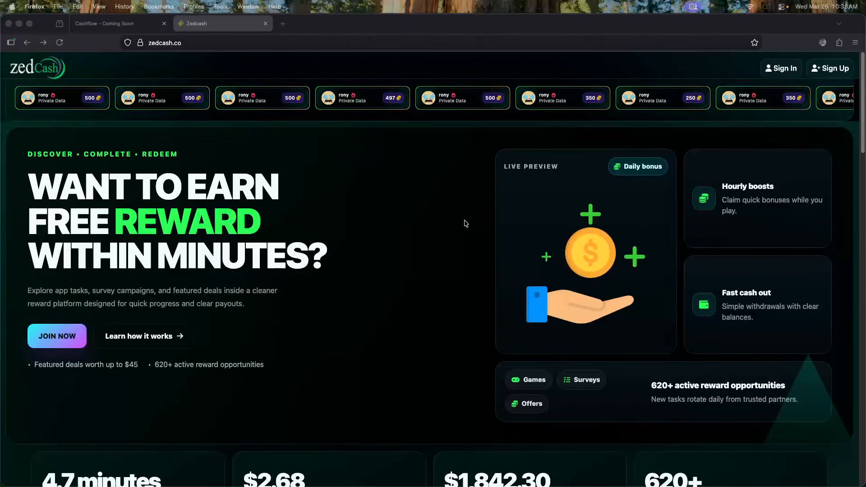
scroll(461, 224, "down", 5)
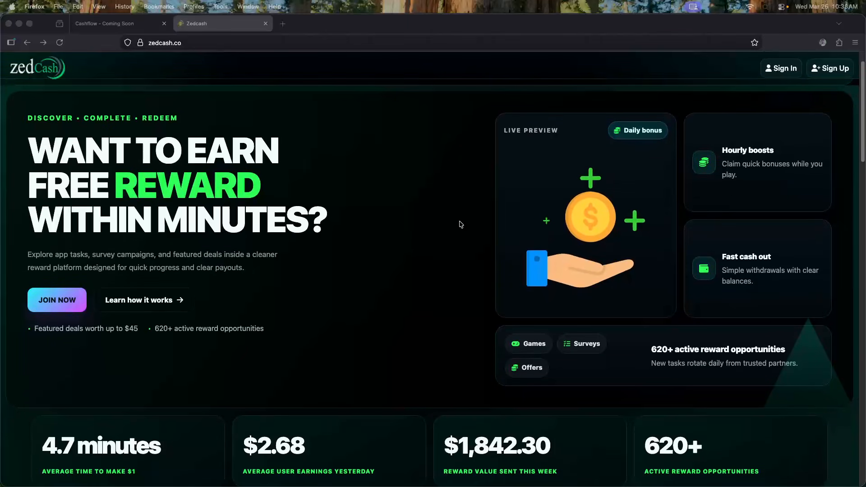
scroll(460, 224, "down", 10)
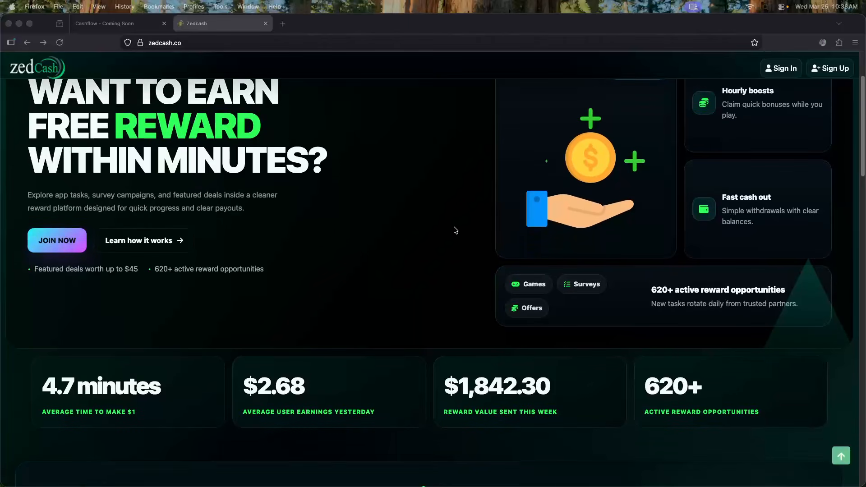
scroll(451, 235, "down", 10)
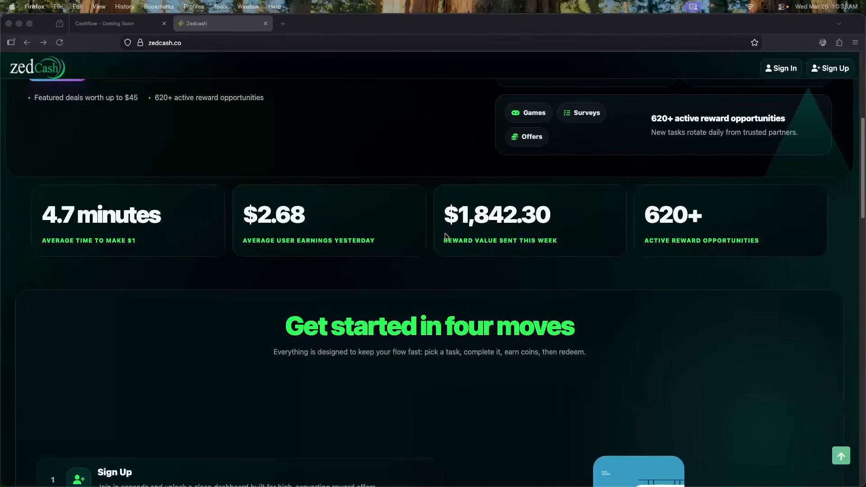
scroll(444, 238, "down", 3)
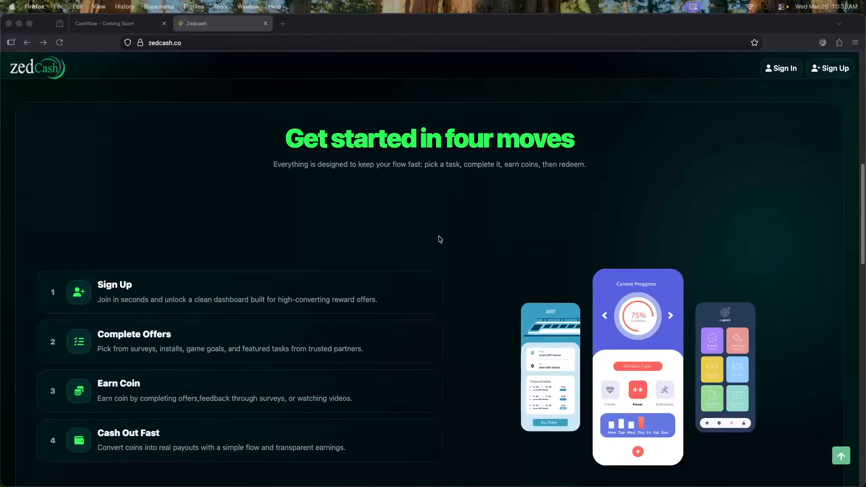
scroll(440, 239, "down", 4)
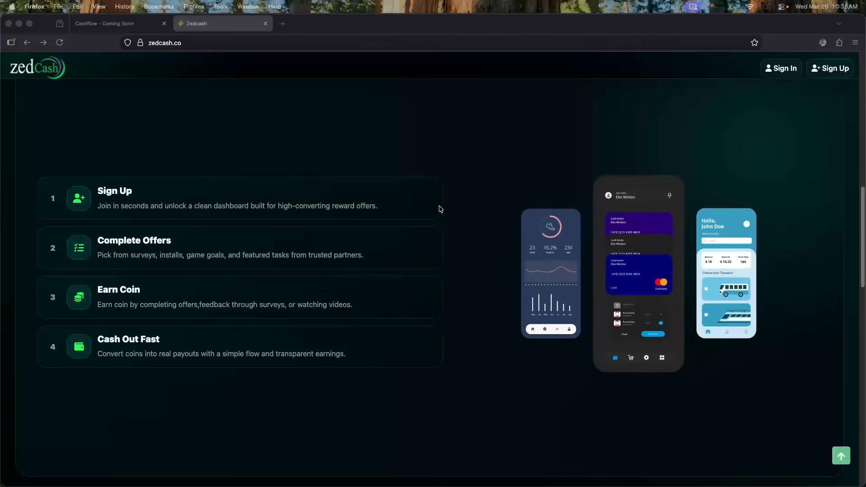
scroll(437, 235, "down", 9)
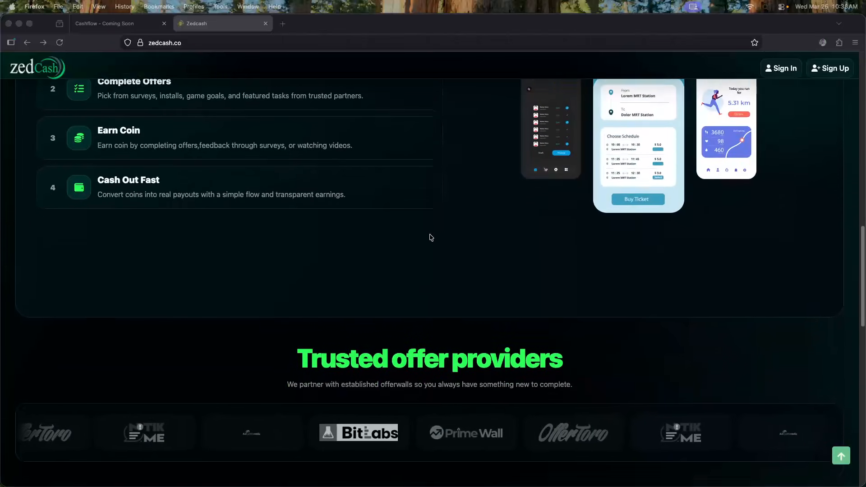
scroll(429, 239, "down", 8)
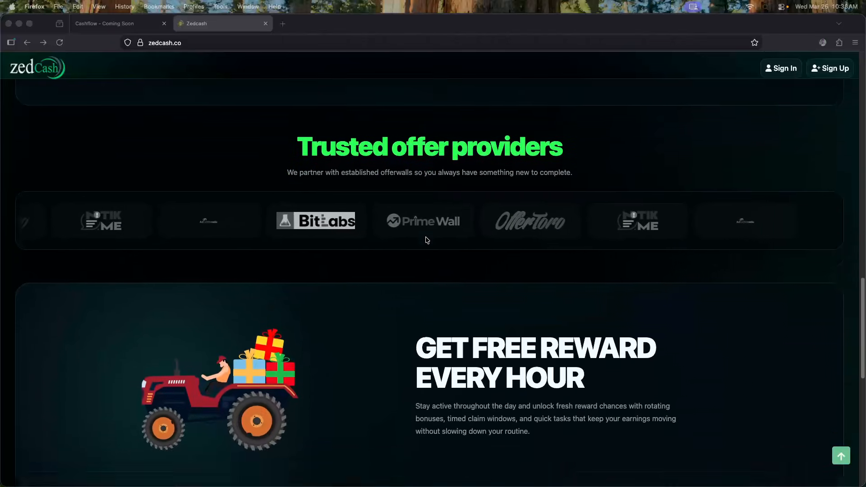
scroll(427, 240, "down", 5)
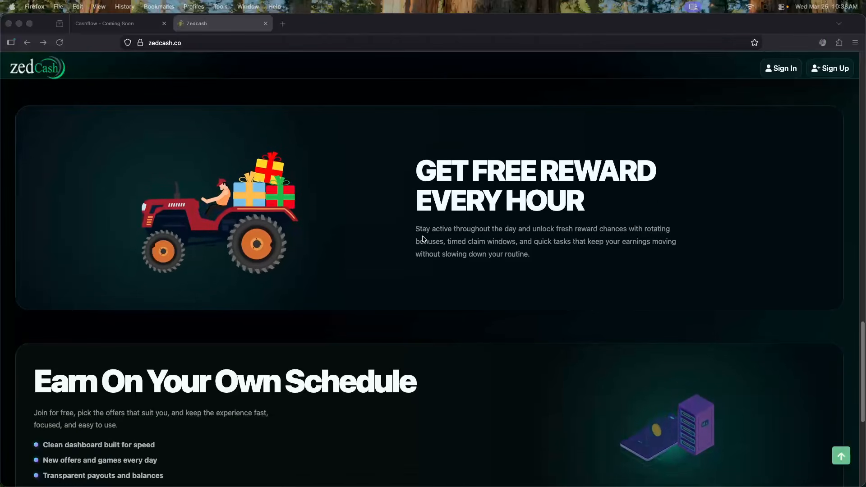
scroll(423, 239, "down", 3)
scroll(423, 239, "down", 5)
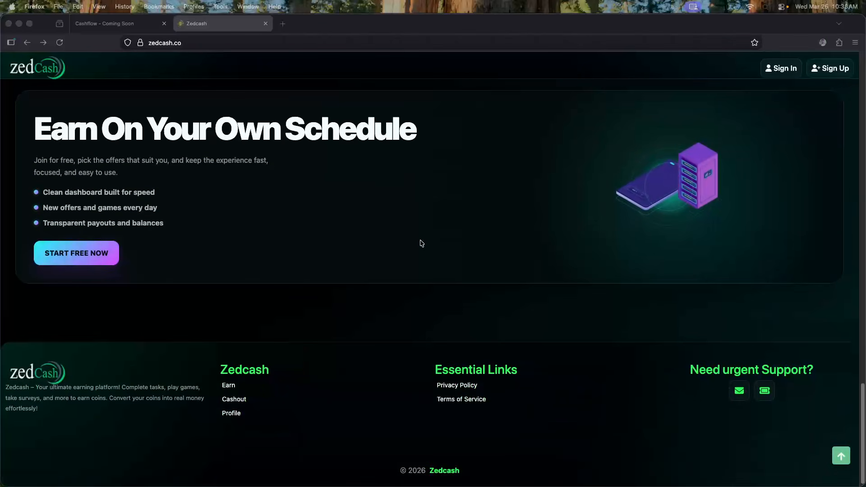
scroll(421, 244, "down", 1)
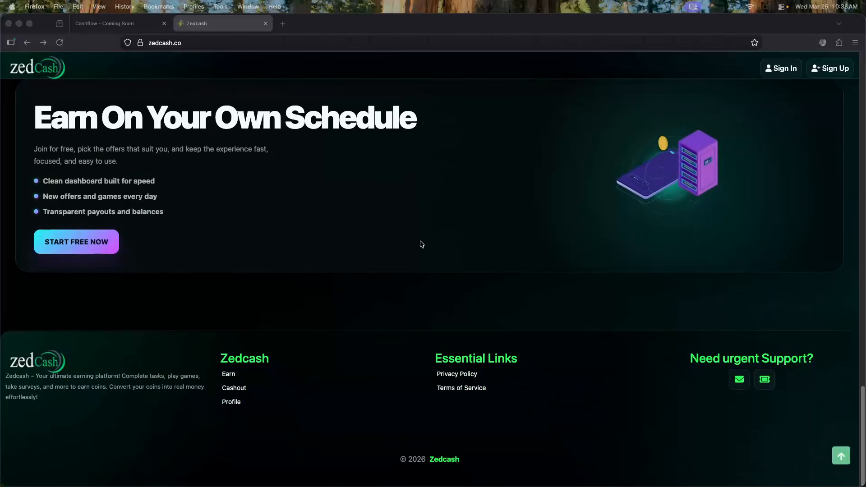
left_click(838, 461)
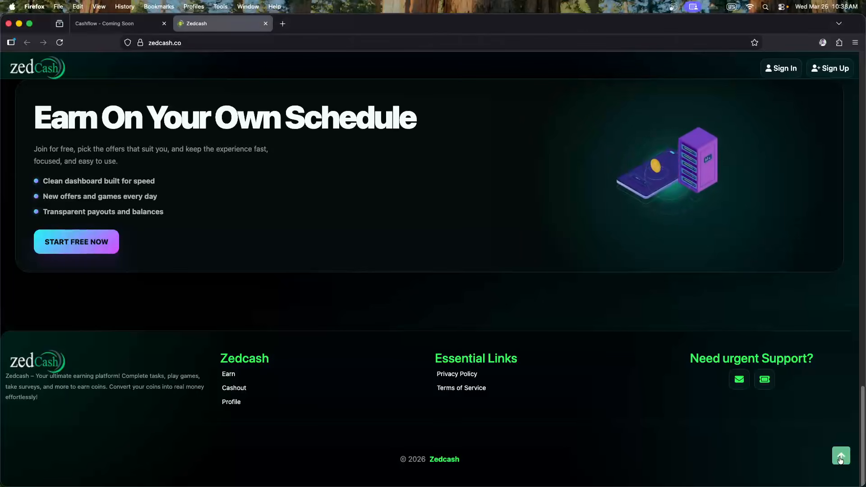
left_click(840, 460)
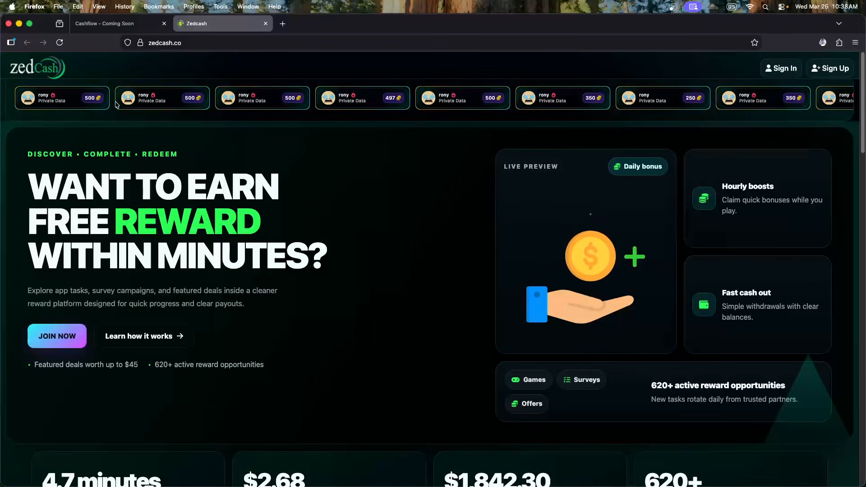
left_click(139, 99)
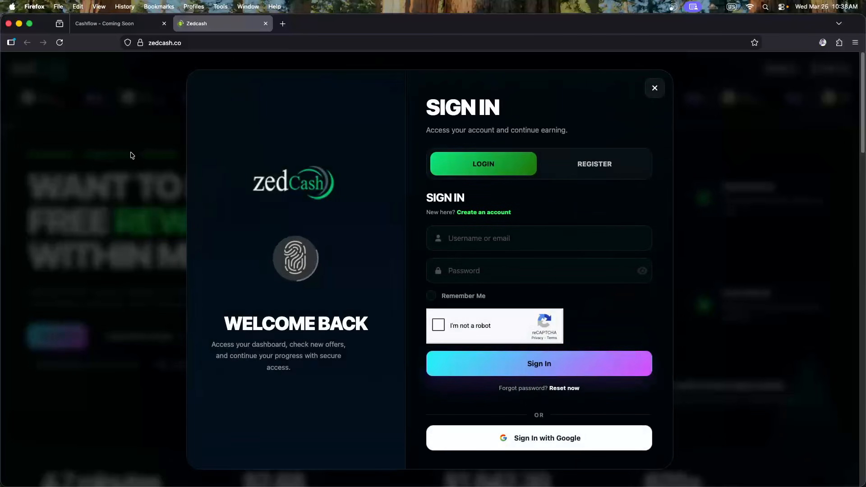
left_click(131, 155)
left_click(71, 109)
left_click(167, 75)
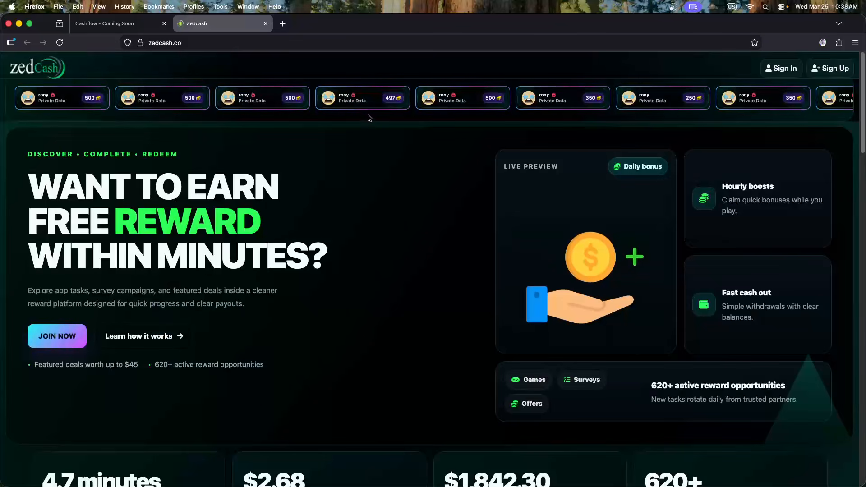
left_click(126, 28)
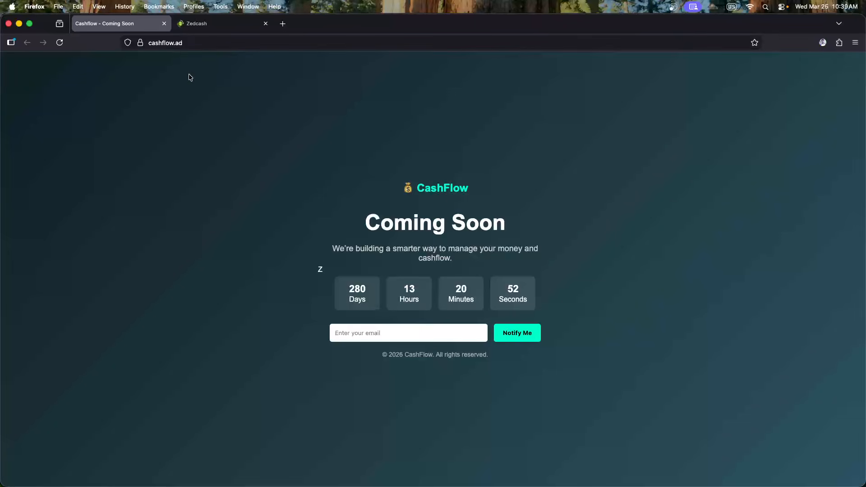
left_click(211, 26)
Scroll the zedcash.co page back up and close the Zedcash tab, leaving the CashFlow Coming Soon page
scroll(338, 180, "down", 10)
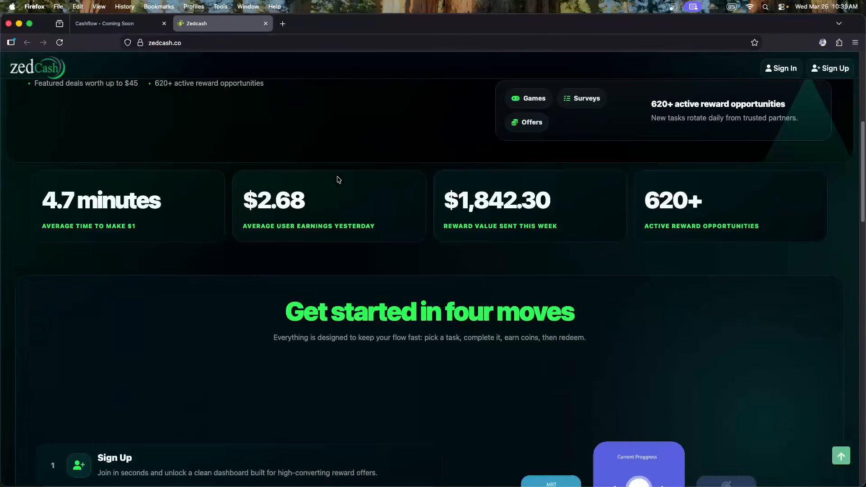
scroll(332, 176, "down", 10)
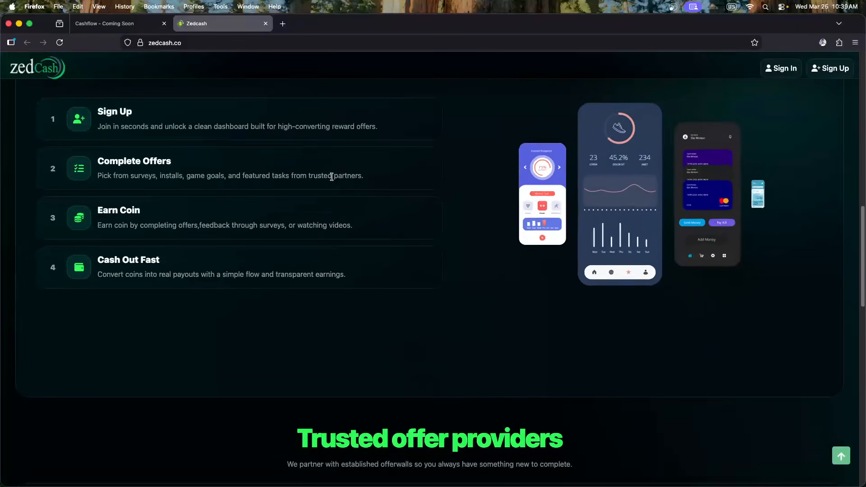
scroll(334, 198, "down", 2)
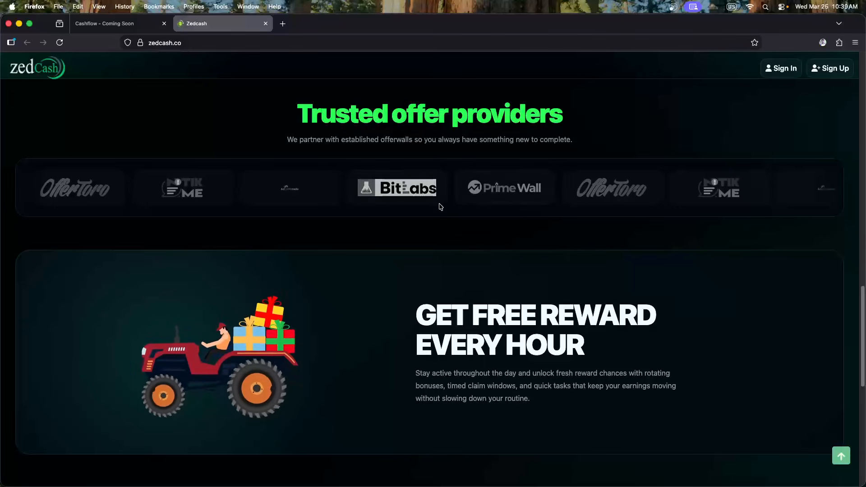
scroll(425, 213, "down", 3)
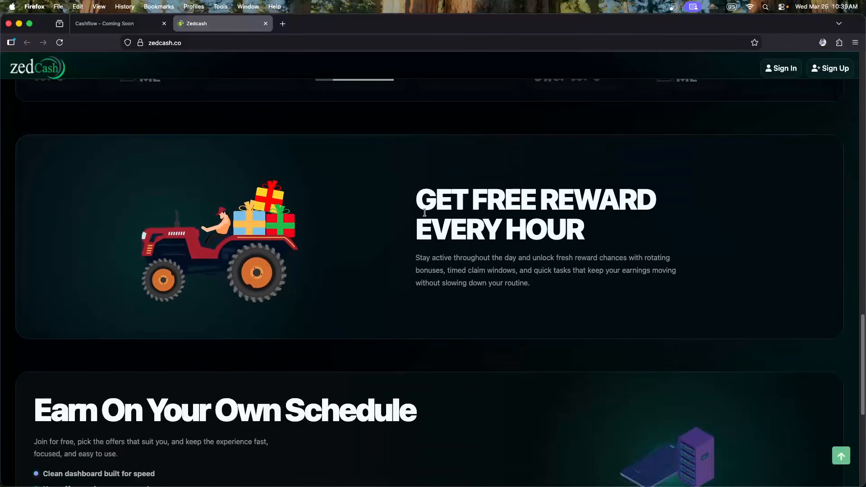
scroll(426, 225, "down", 3)
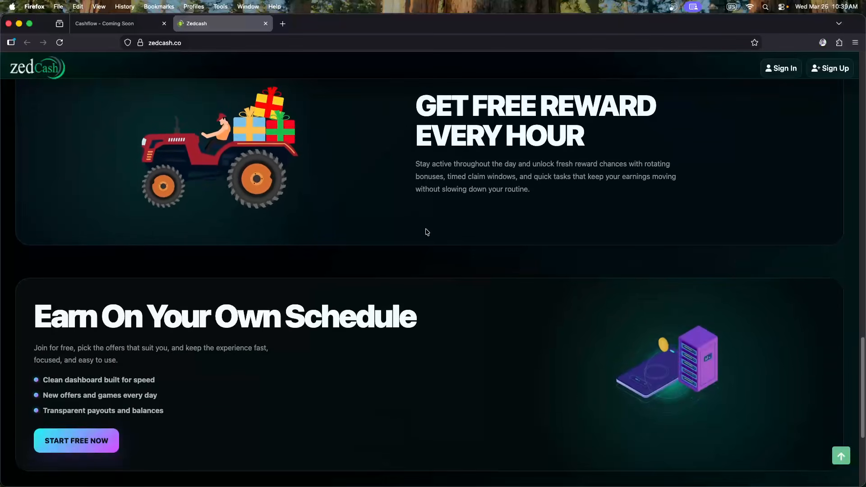
scroll(437, 239, "up", 5)
scroll(434, 236, "up", 15)
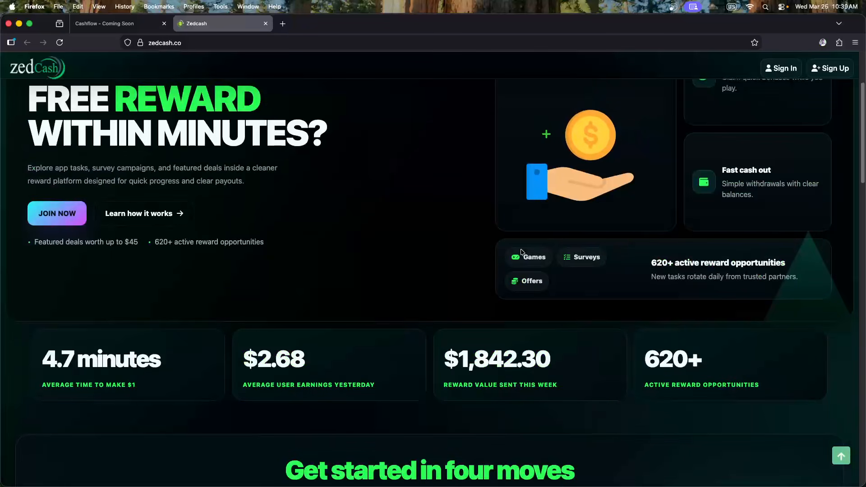
scroll(425, 232, "up", 3)
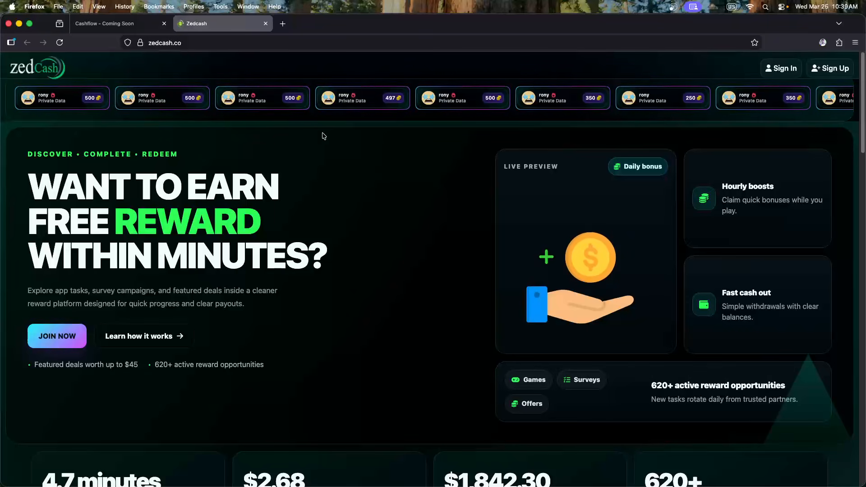
left_click(265, 24)
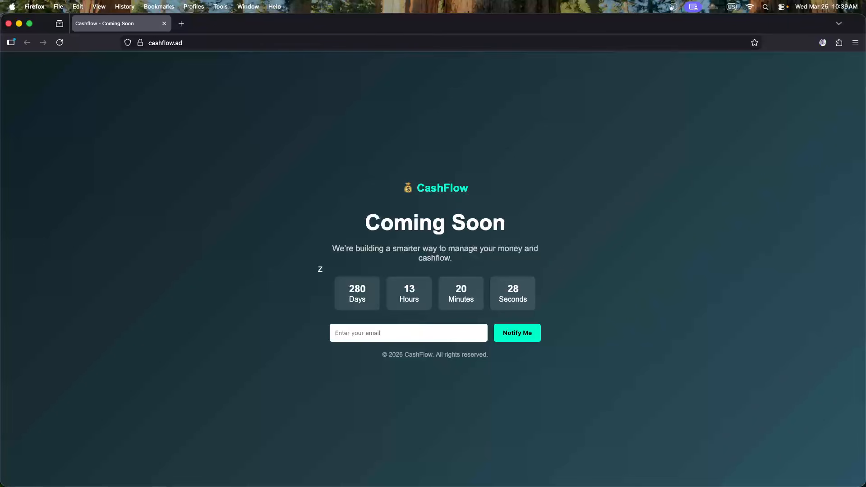
Open a new Finder window and drag it onto the second monitor
key("super+Tab")
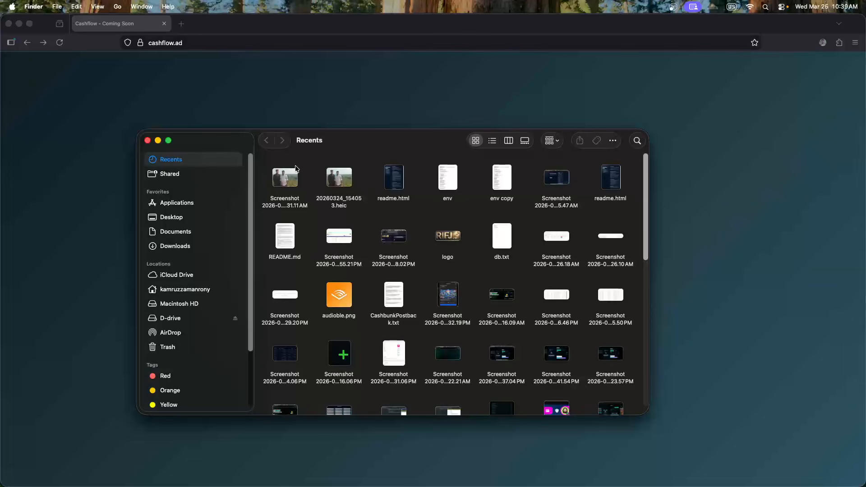
left_click_drag(373, 149, 0, 151)
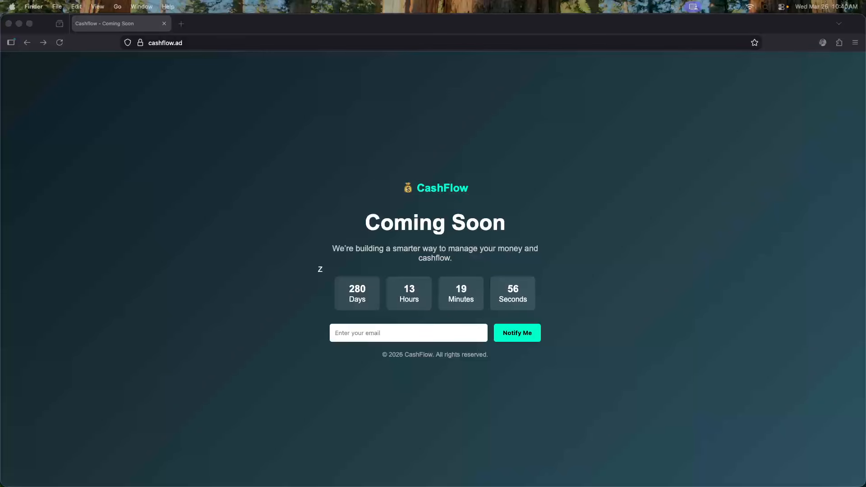
Extract scripts.zip with Archive Utility into a scripts folder beside it
left_click_drag(36, 96, 378, 96)
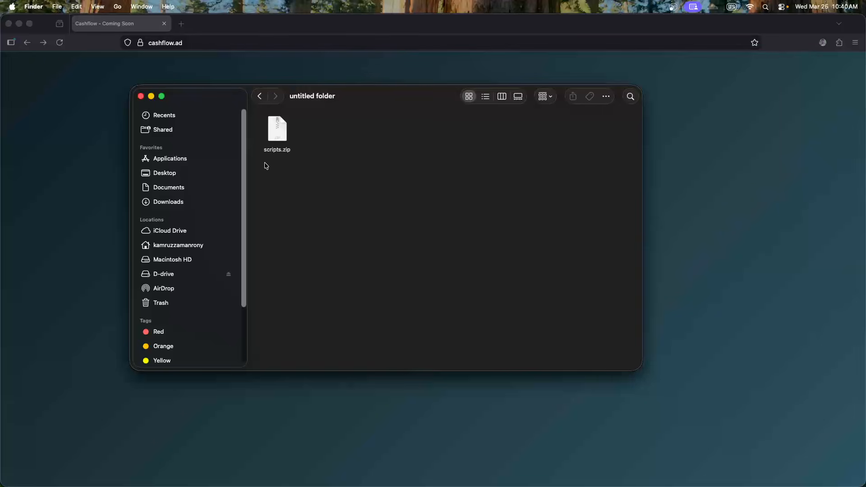
left_click_drag(332, 102, 356, 101)
right_click(307, 134)
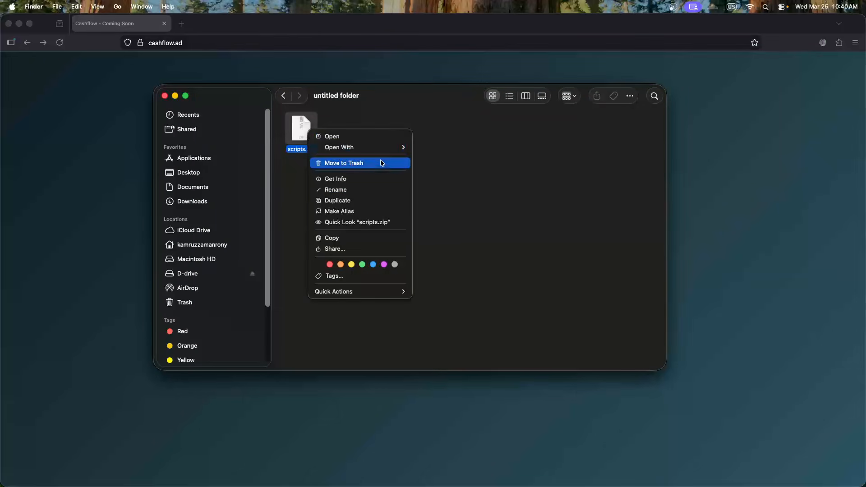
mouse_move(374, 151)
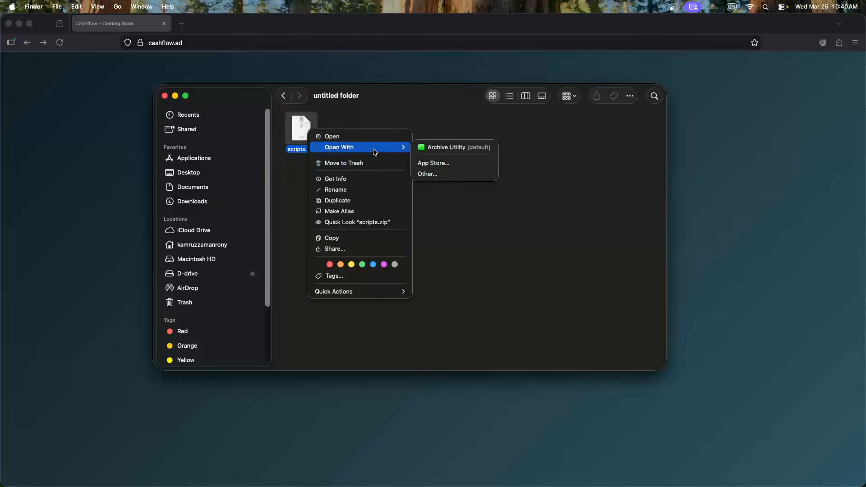
left_click(449, 149)
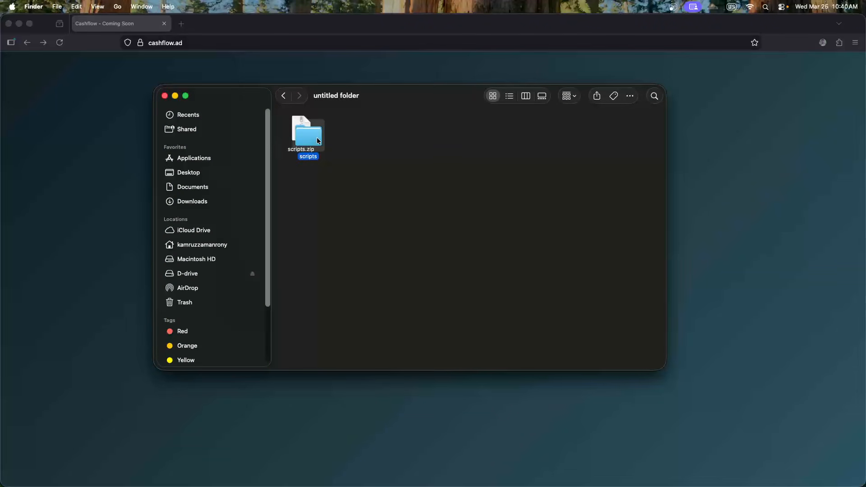
left_click_drag(316, 140, 353, 136)
Open the scripts folder to check its contents, go back, and close the Finder window
left_click(399, 145)
left_click(342, 139)
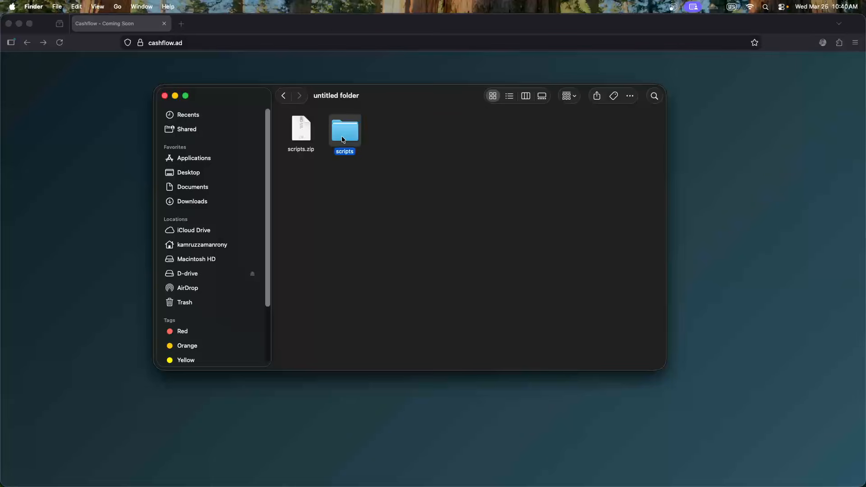
double_click(343, 139)
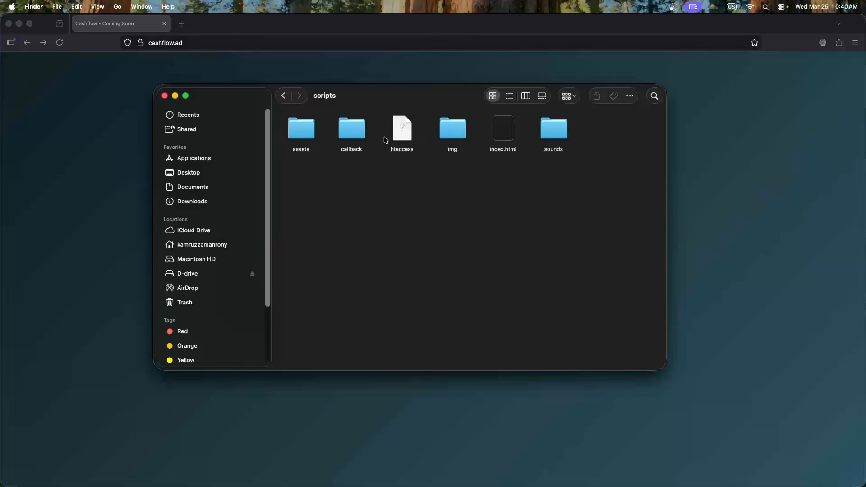
left_click(283, 96)
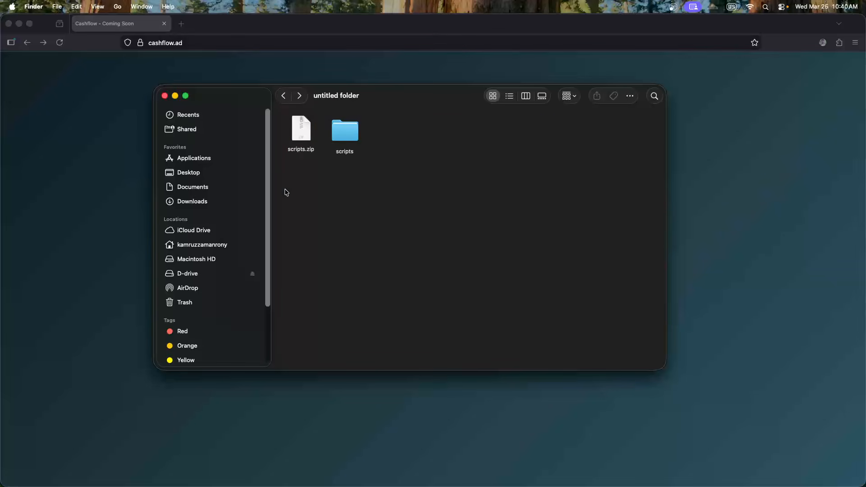
left_click_drag(463, 92, 460, 93)
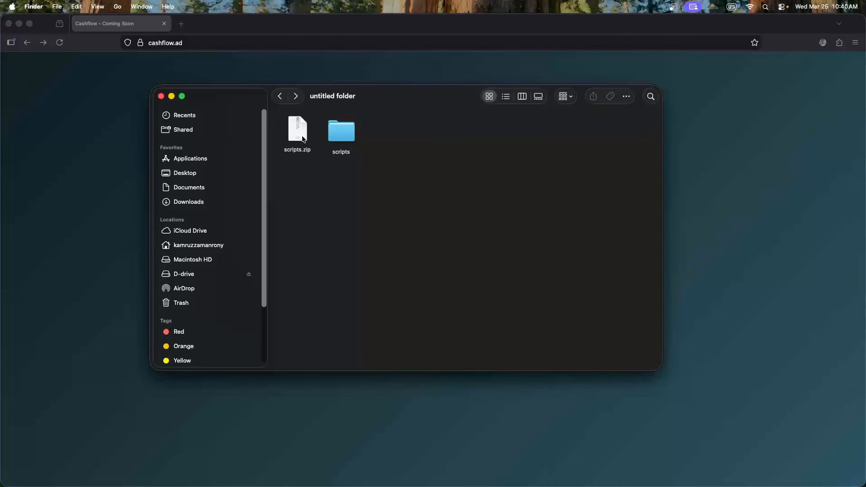
key("super+w")
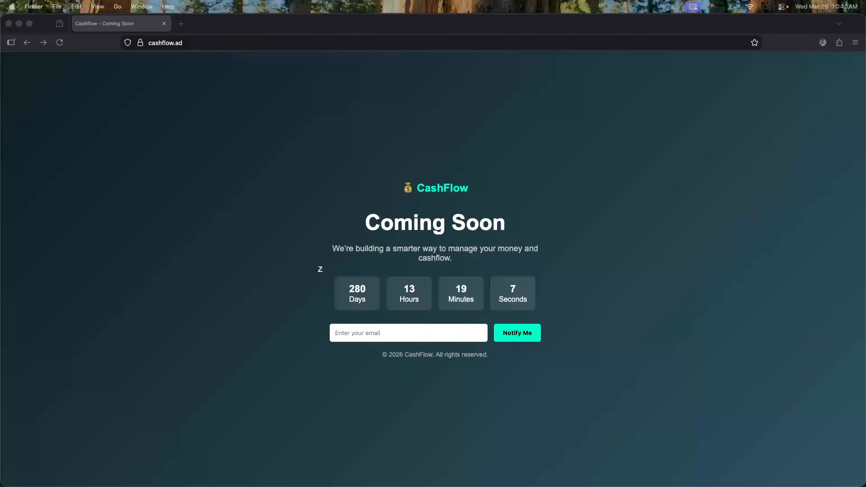
Make Firefox the active window again
left_click(121, 165)
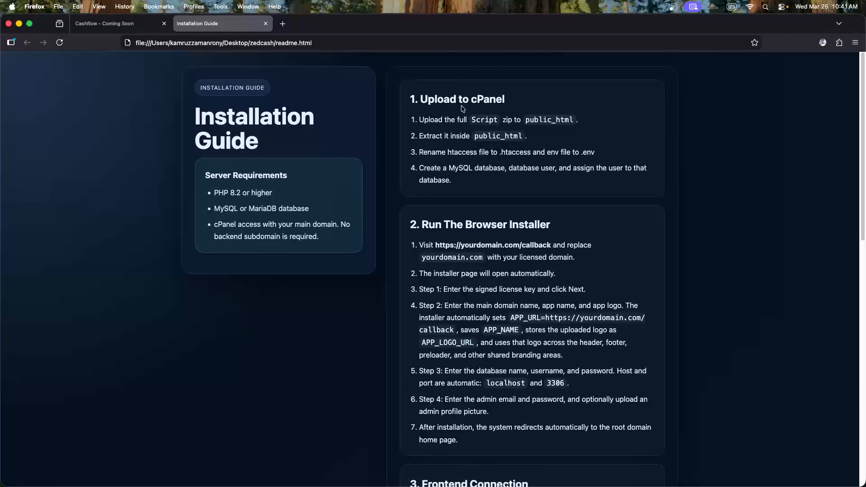
Glance at the readme, then bring the Installation Guide page back in front of the folder window
scroll(391, 216, "down", 2)
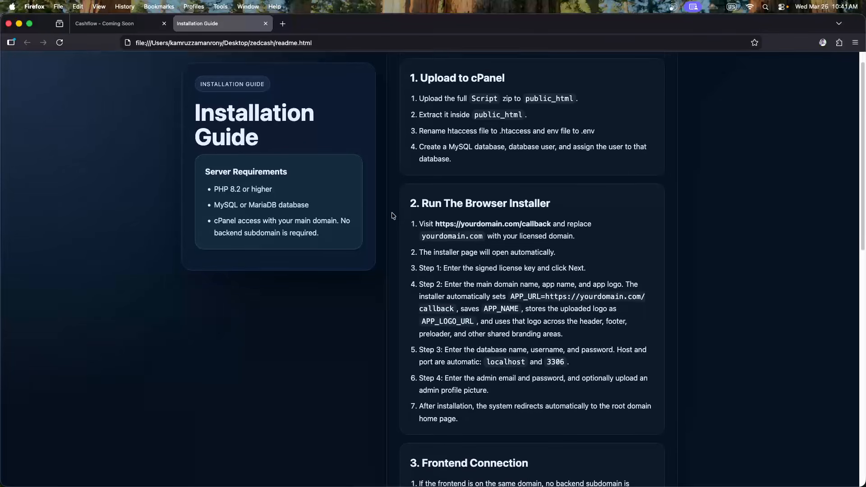
scroll(392, 216, "up", 2)
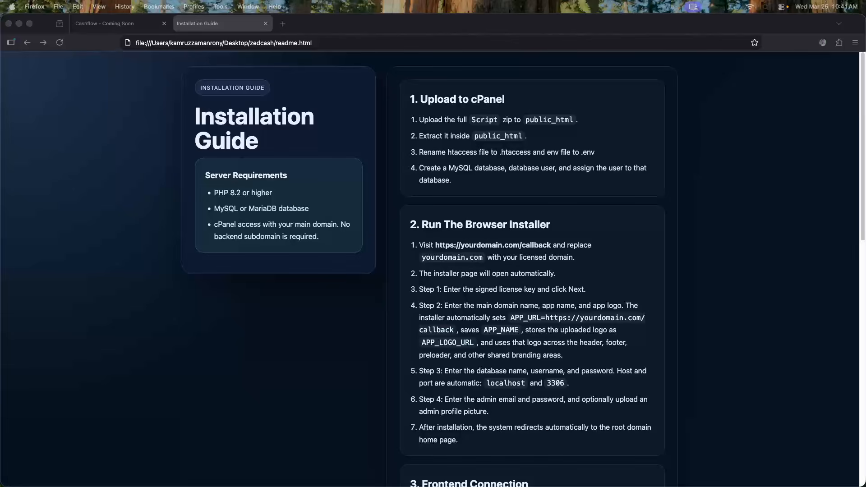
left_click_drag(0, 121, 376, 123)
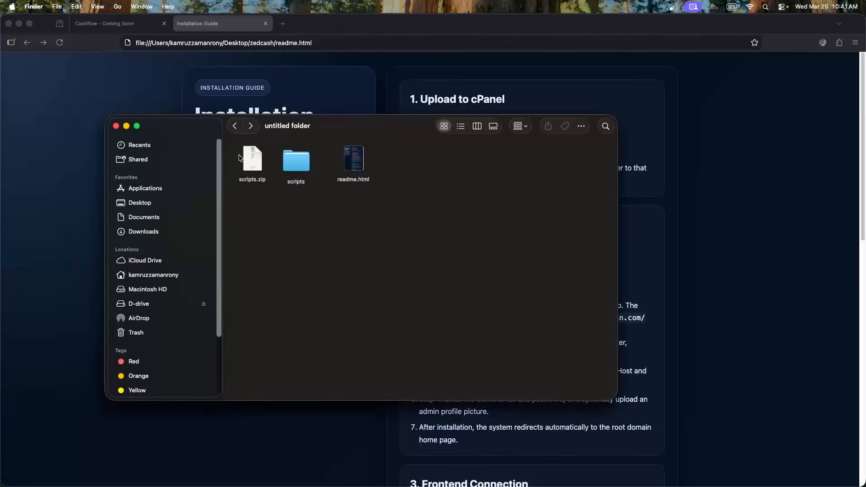
left_click(273, 199)
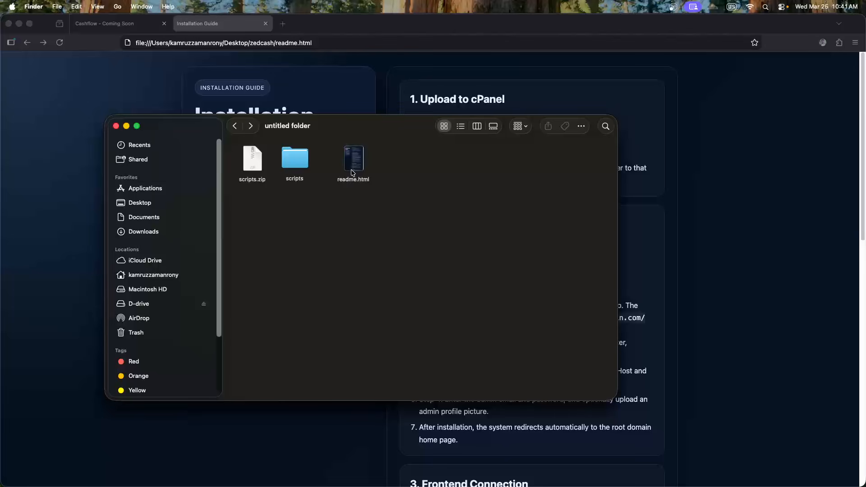
left_click(378, 99)
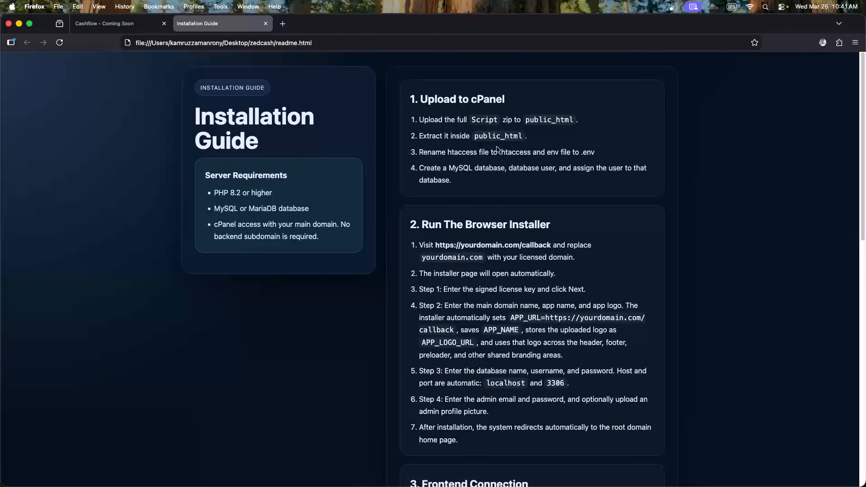
Highlight the Server Requirements: PHP 8.2 or higher, MySQL or MariaDB, and cPanel access
scroll(496, 151, "down", 5)
scroll(496, 225, "down", 10)
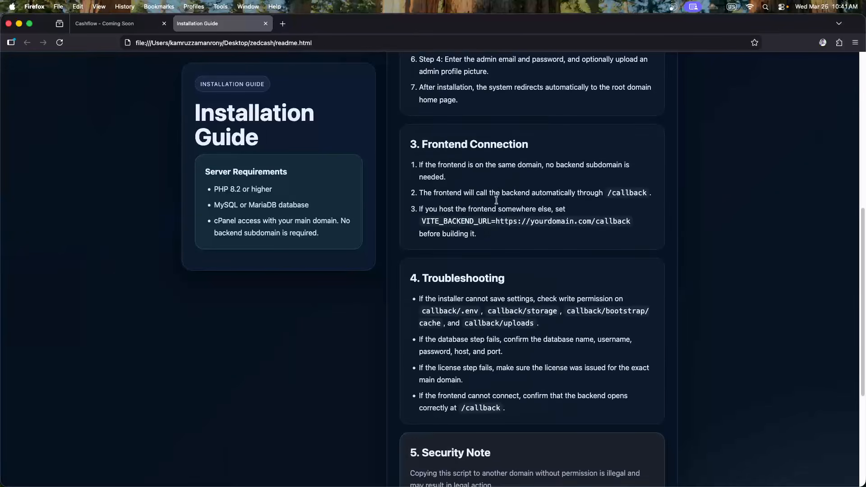
scroll(513, 175, "up", 13)
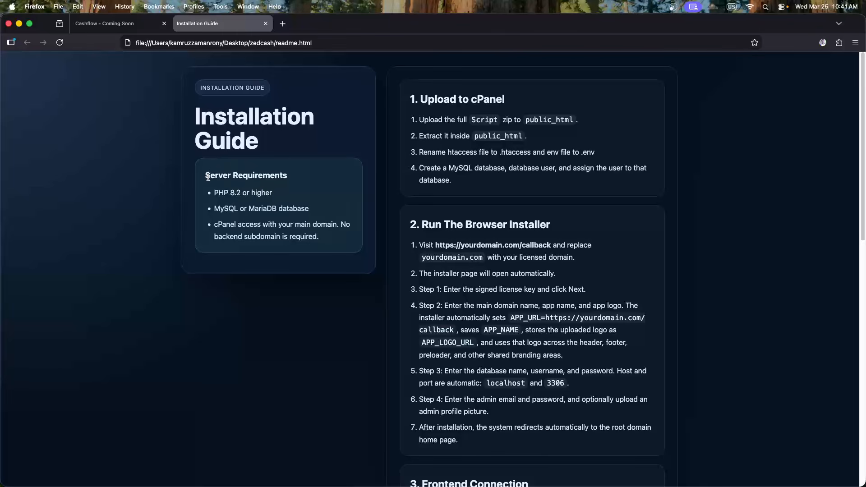
left_click_drag(205, 175, 323, 177)
left_click(324, 178)
left_click_drag(216, 193, 268, 193)
left_click(270, 193)
left_click_drag(215, 208, 311, 211)
left_click(337, 212)
left_click_drag(227, 224, 334, 226)
left_click(293, 228)
Re-highlight the PHP 8.2 and MySQL/MariaDB requirements once more
left_click_drag(213, 195, 253, 195)
left_click(269, 197)
left_click_drag(215, 210, 275, 208)
left_click(301, 209)
Show the Cashflow – Coming Soon page and move its tab after the Installation Guide tab
key("super+Tab")
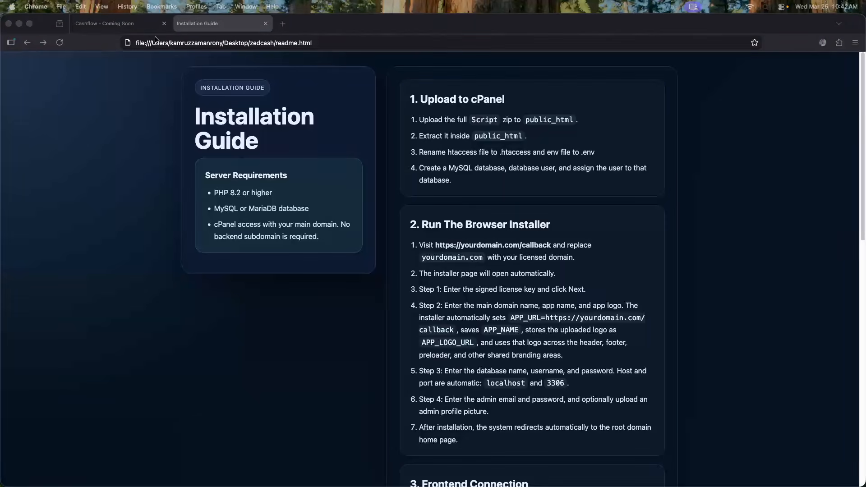
left_click(131, 26)
left_click_drag(132, 26, 233, 30)
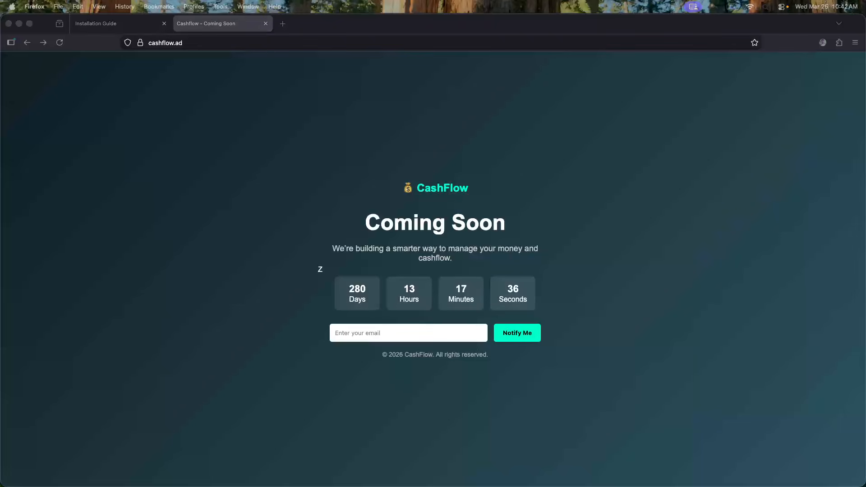
Maximize the cPanel window and show the cashflow.ad folder in File Manager
left_click_drag(0, 84, 255, 75)
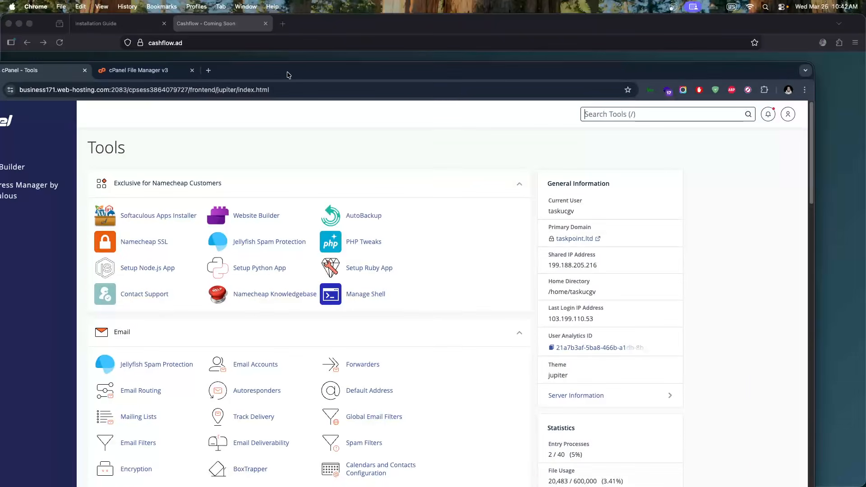
double_click(288, 72)
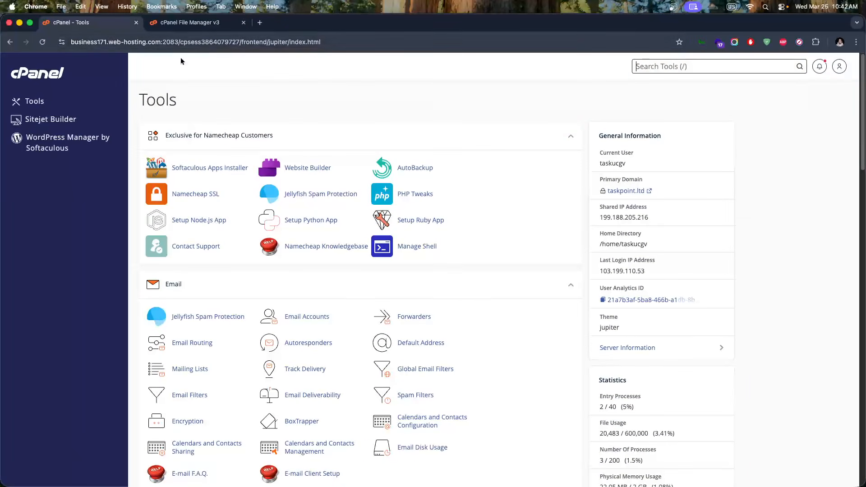
left_click(190, 22)
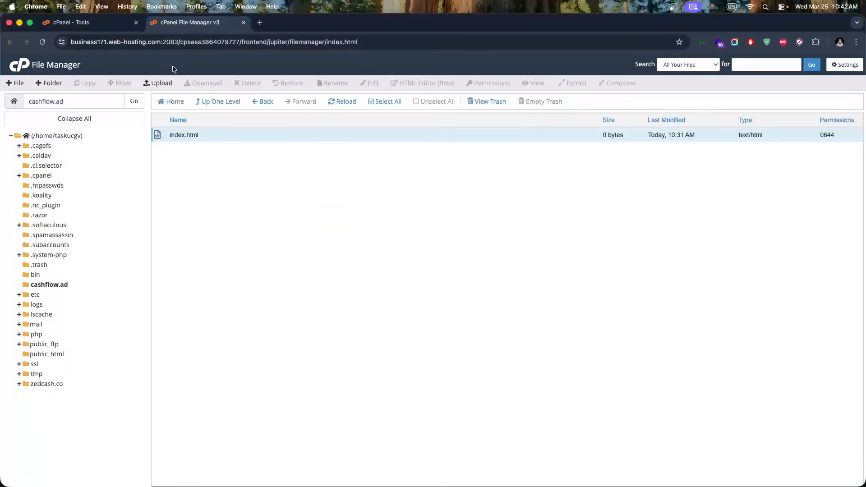
left_click(48, 285)
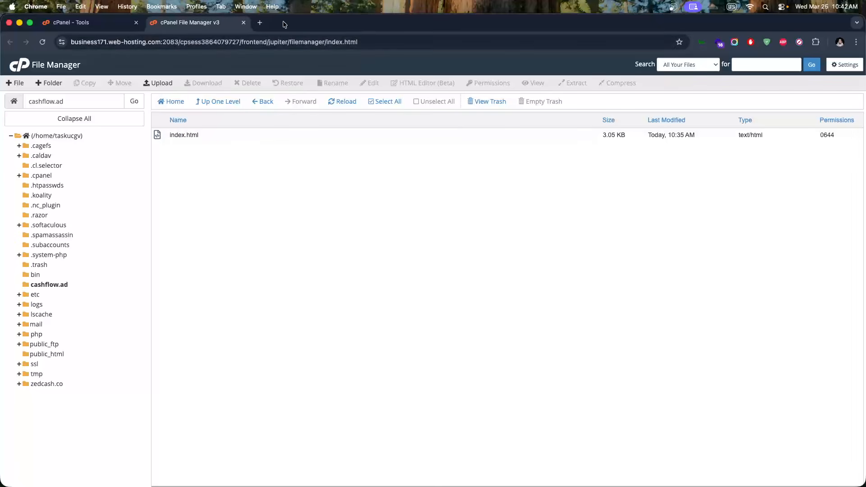
Check the PHP version requirement in the Installation Guide, then maximize File Manager again
left_click_drag(365, 29, 0, 88)
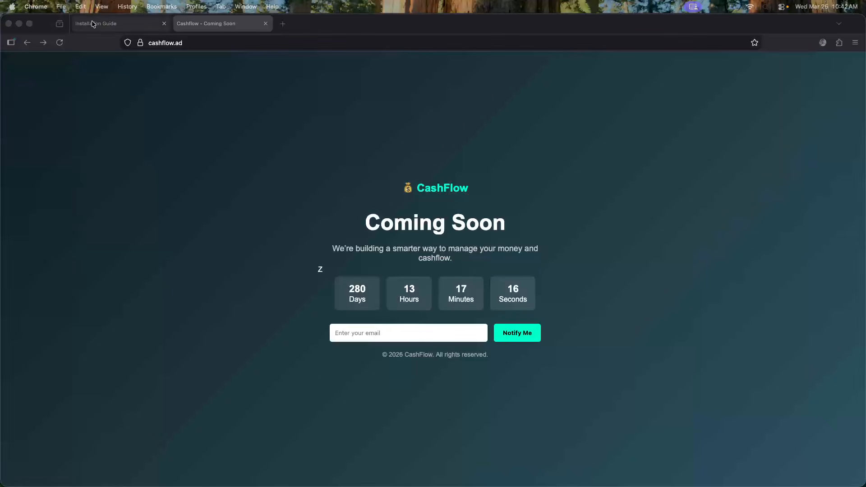
left_click(96, 23)
left_click_drag(228, 193, 272, 193)
left_click(275, 203)
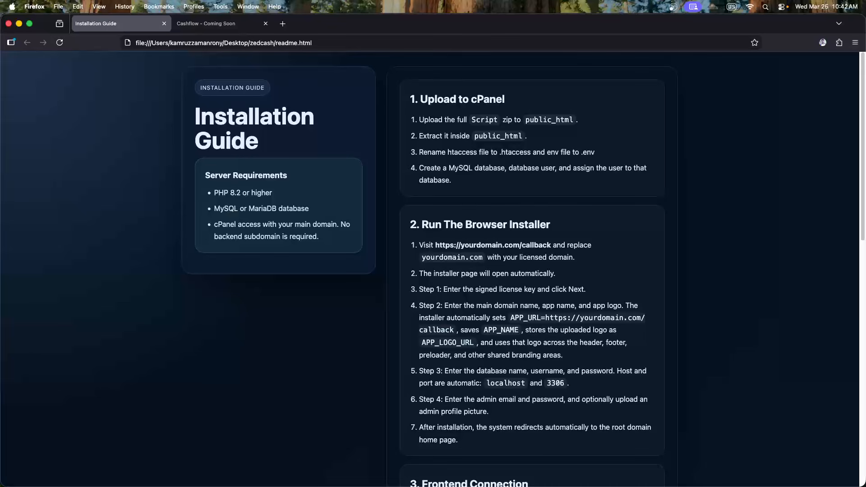
left_click_drag(0, 110, 369, 102)
double_click(369, 101)
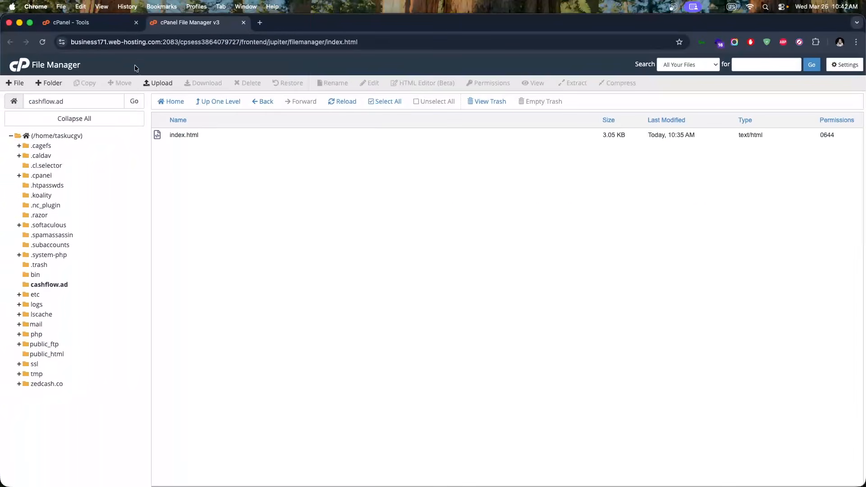
Switch to the cPanel Tools tab and search tools for 'php vers'
left_click(68, 22)
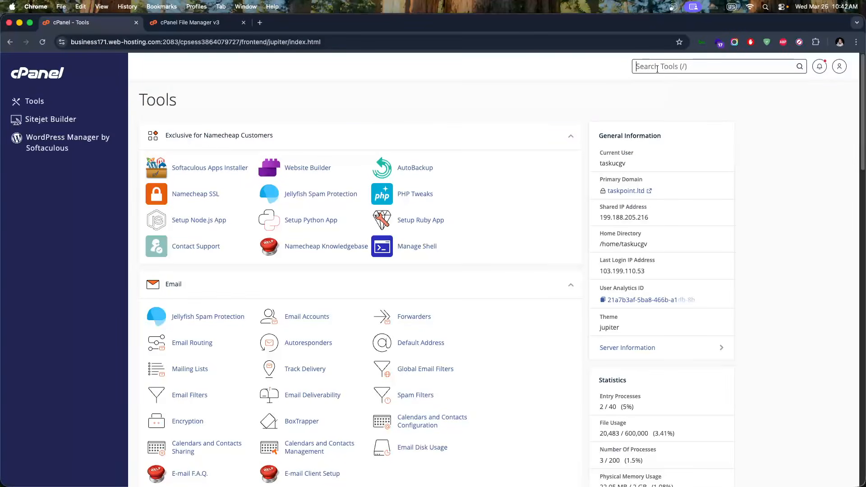
type("php")
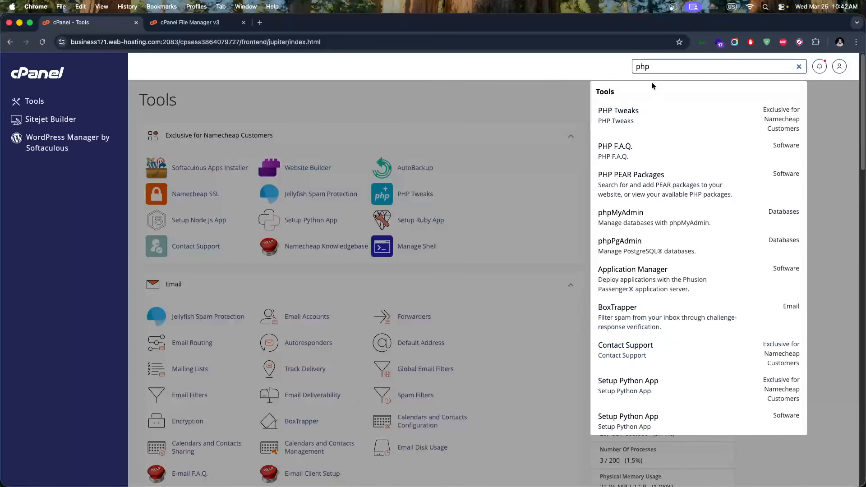
type(" ver")
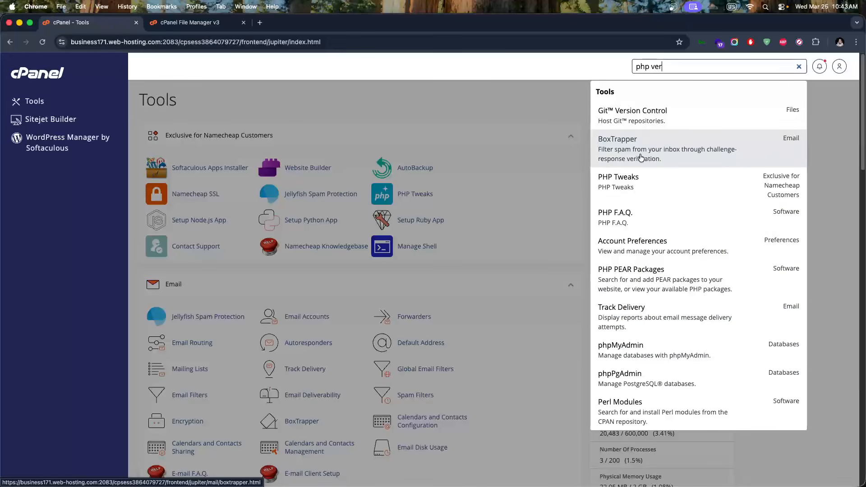
type("s")
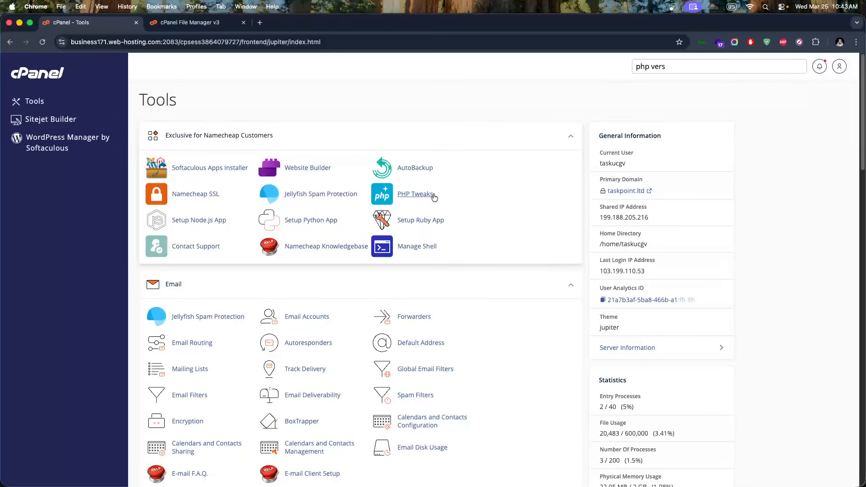
Open PHP Tweaks and select cashflow.ad as the domain to configure
left_click(434, 193)
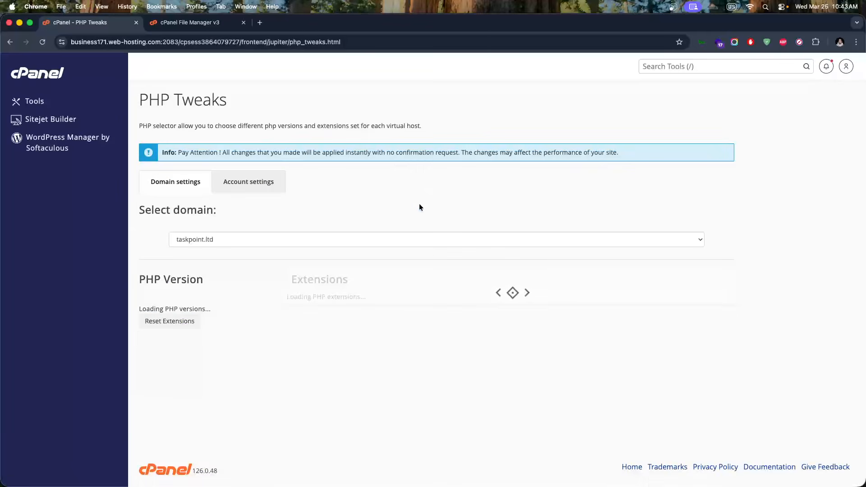
scroll(226, 298, "down", 1)
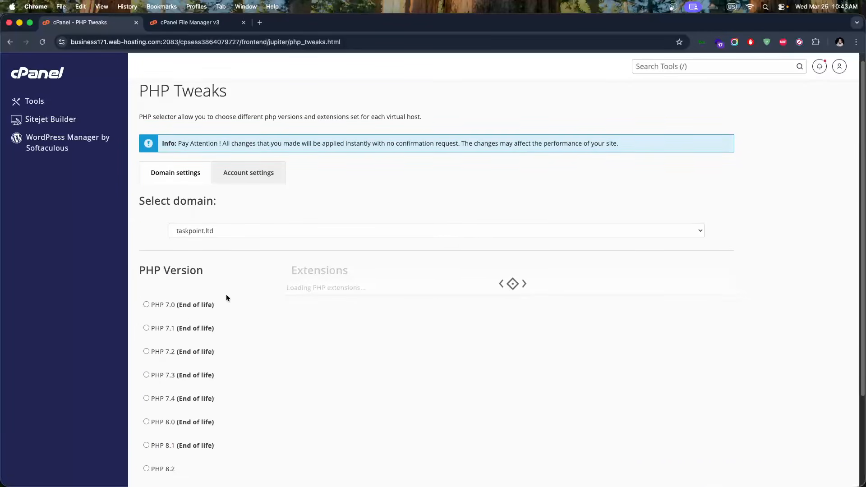
scroll(198, 308, "down", 4)
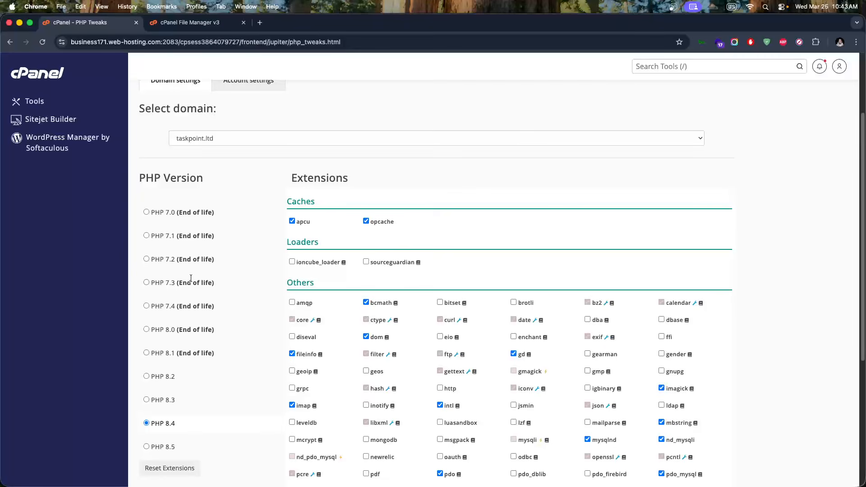
scroll(190, 276, "down", 4)
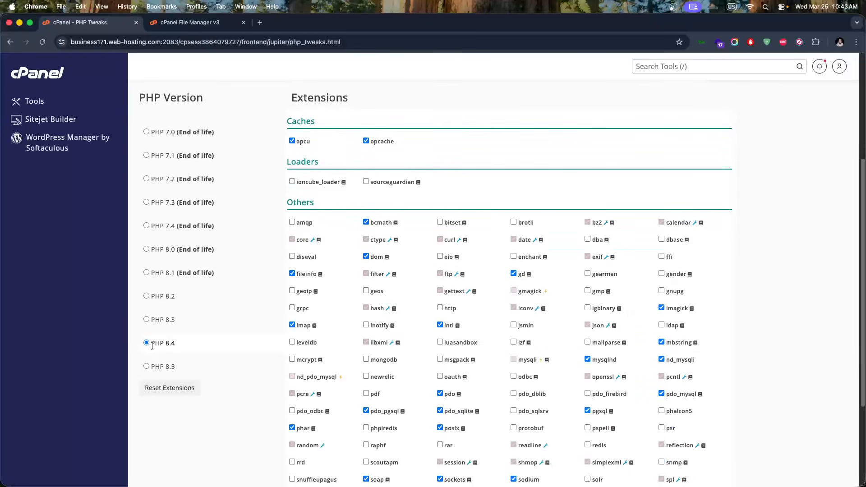
scroll(195, 337, "up", 3)
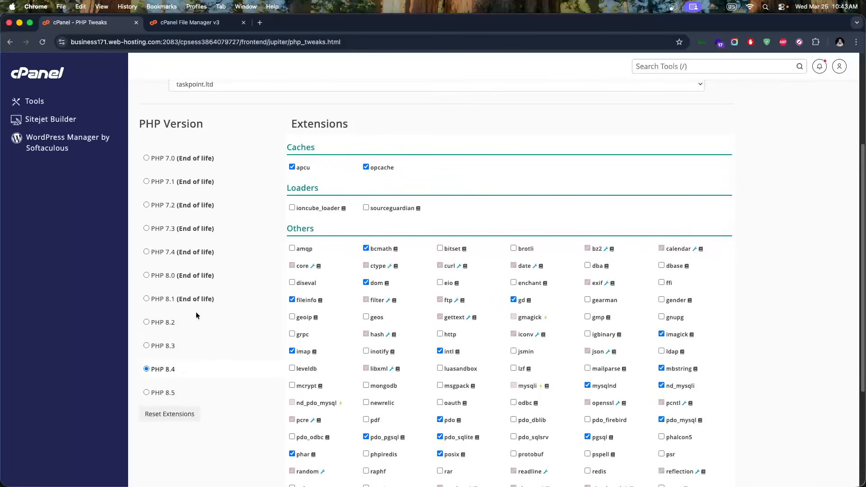
left_click(227, 109)
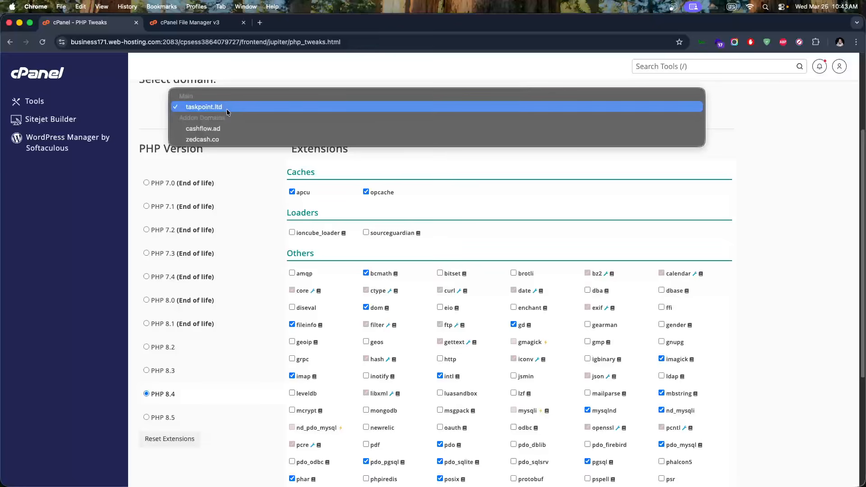
left_click(210, 129)
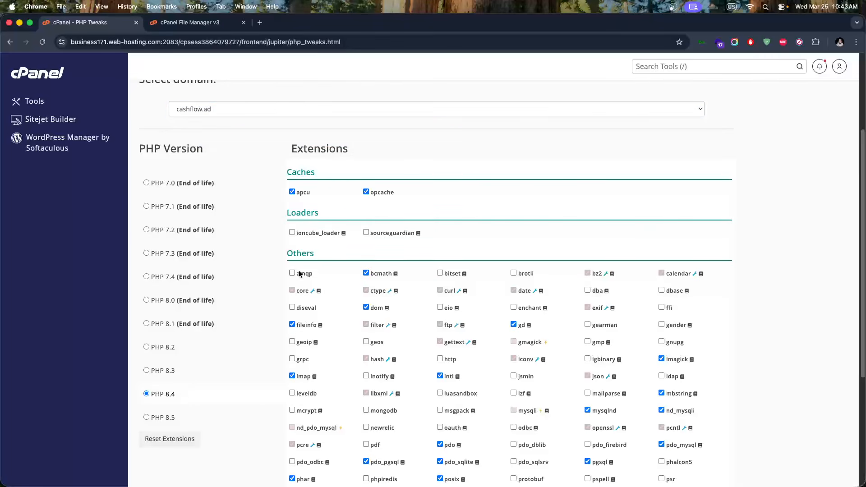
Confirm cashflow.ad uses PHP 8.4, dismiss the mysqli warning, and return to File Manager
scroll(280, 282, "down", 5)
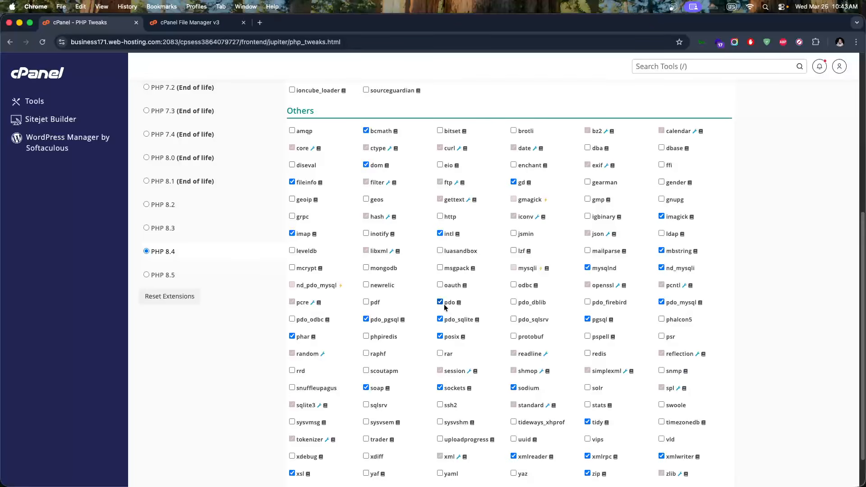
scroll(408, 394, "down", 1)
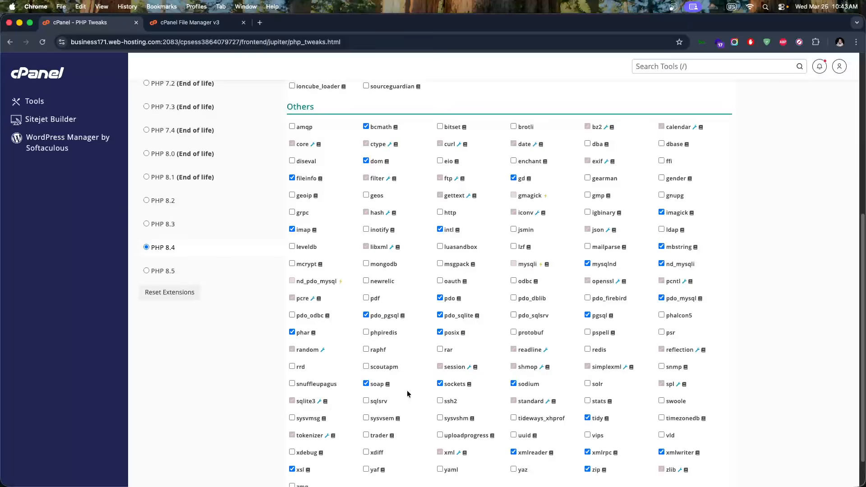
scroll(408, 394, "down", 2)
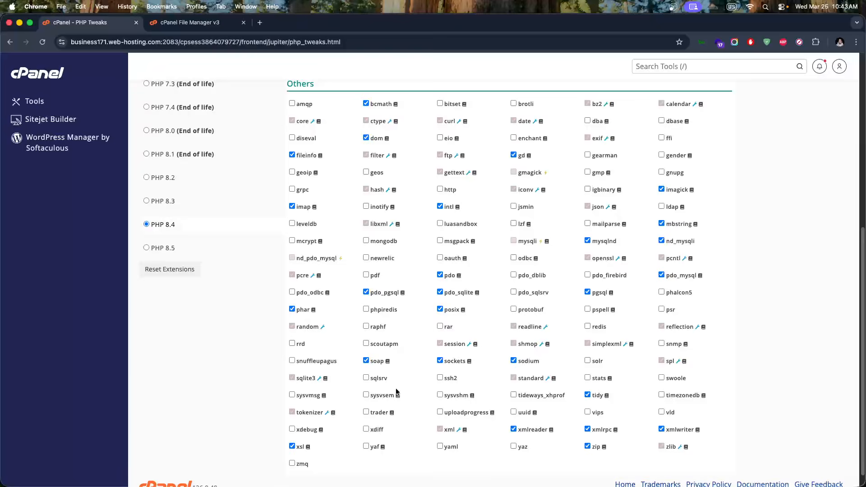
scroll(395, 388, "down", 1)
scroll(477, 418, "up", 3)
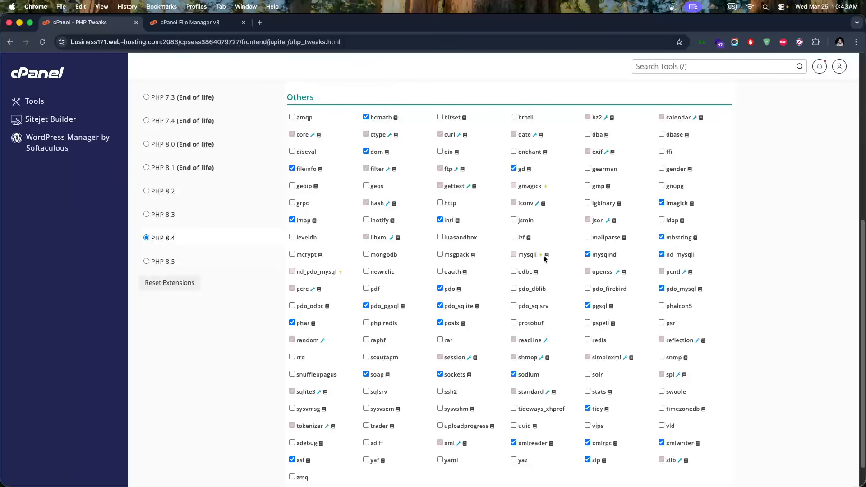
left_click(514, 255)
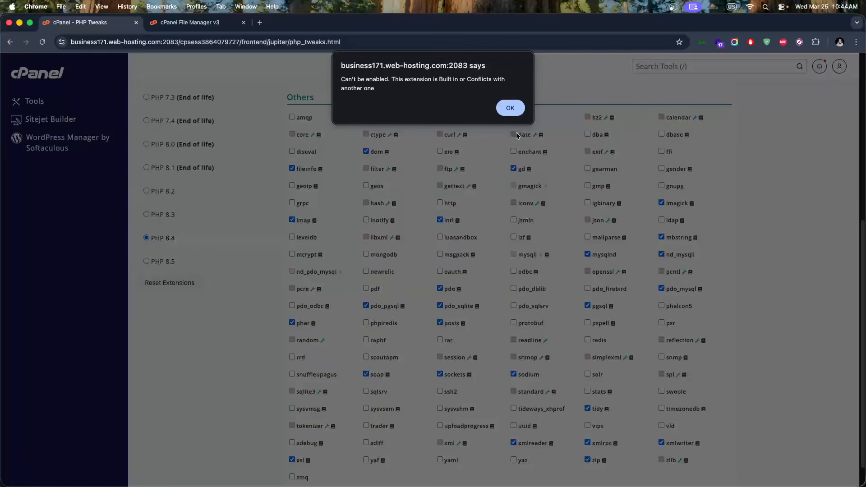
left_click(515, 113)
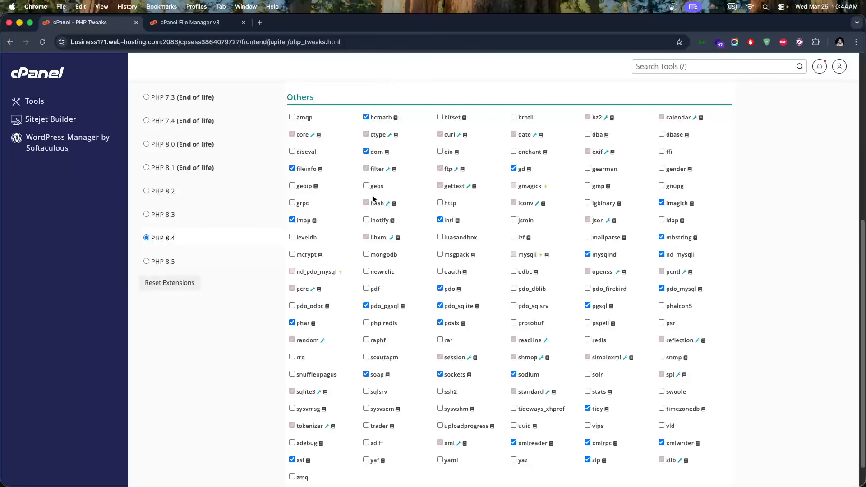
scroll(194, 180, "up", 1)
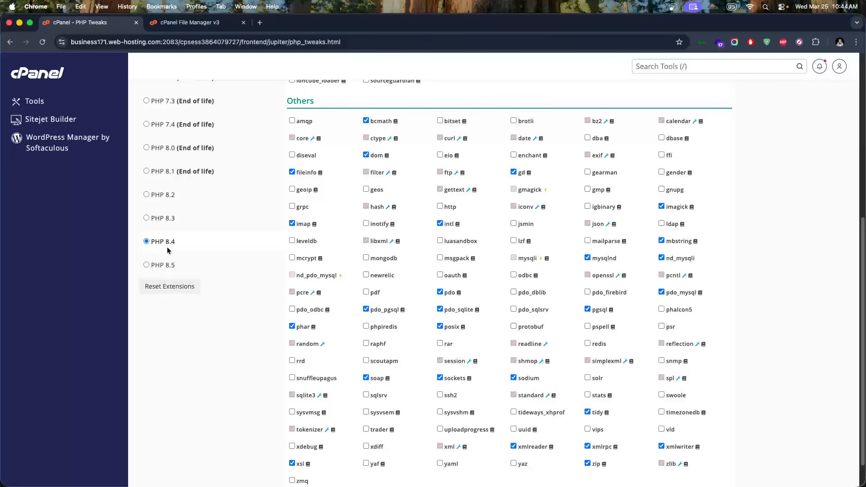
scroll(176, 180, "up", 6)
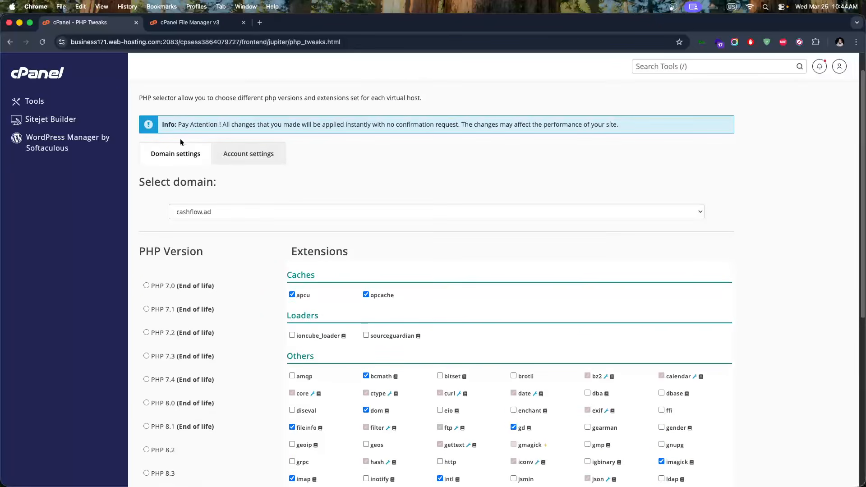
left_click(180, 26)
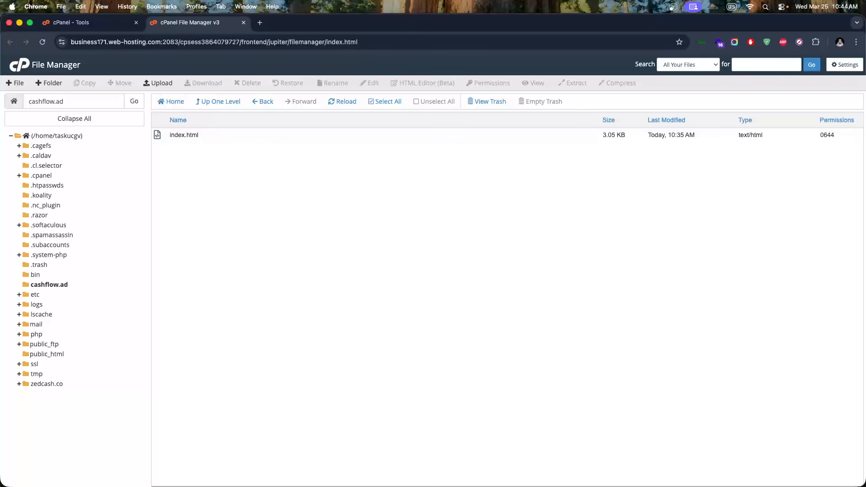
Permanently delete index.html from the cashflow.ad folder in File Manager
key("super+Tab")
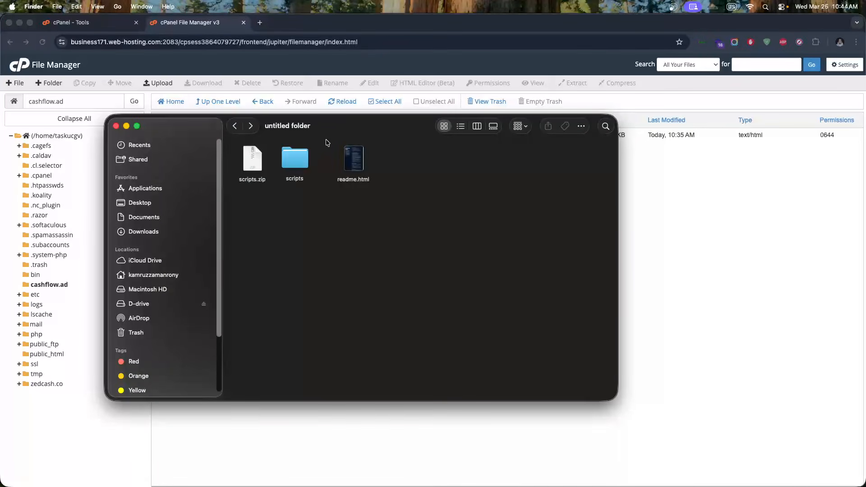
left_click_drag(334, 128, 382, 207)
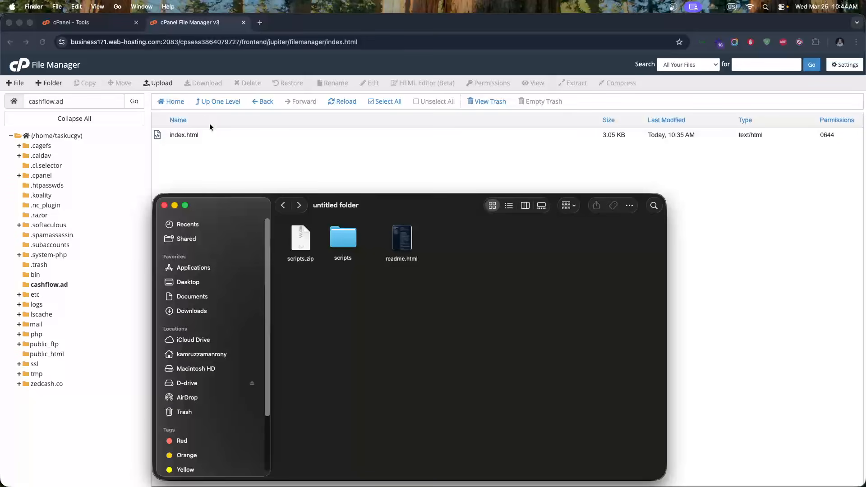
left_click(210, 123)
right_click(182, 134)
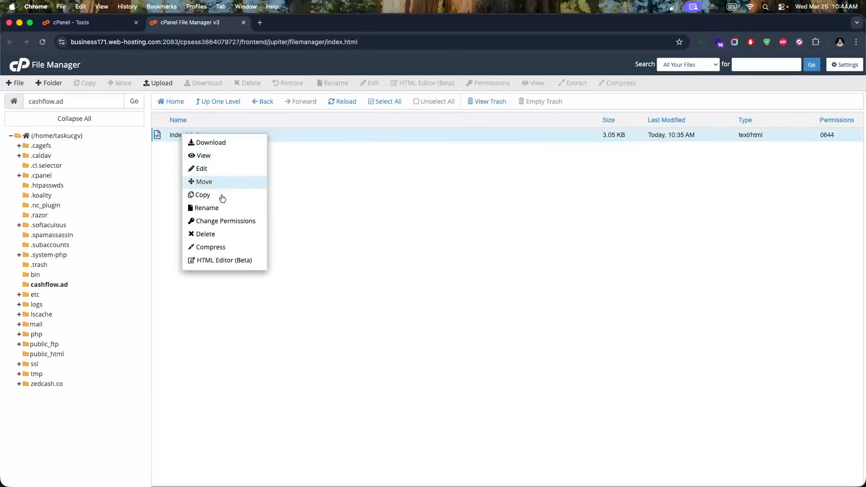
left_click(223, 233)
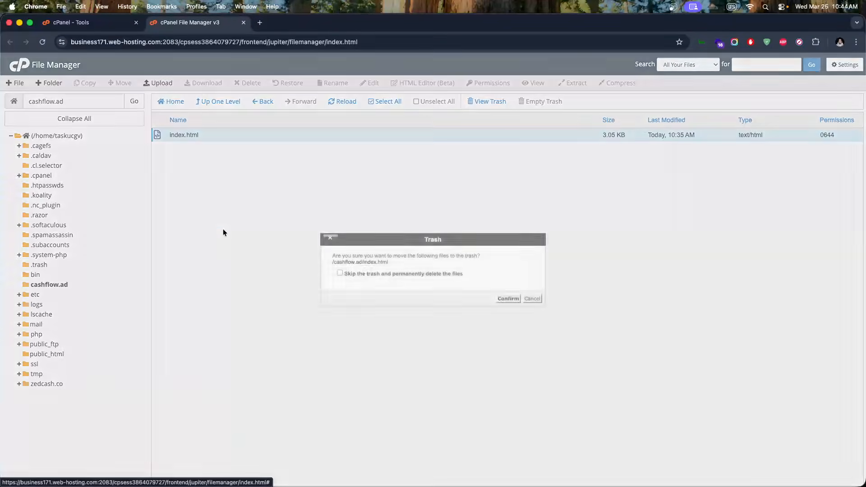
left_click(408, 273)
left_click(501, 298)
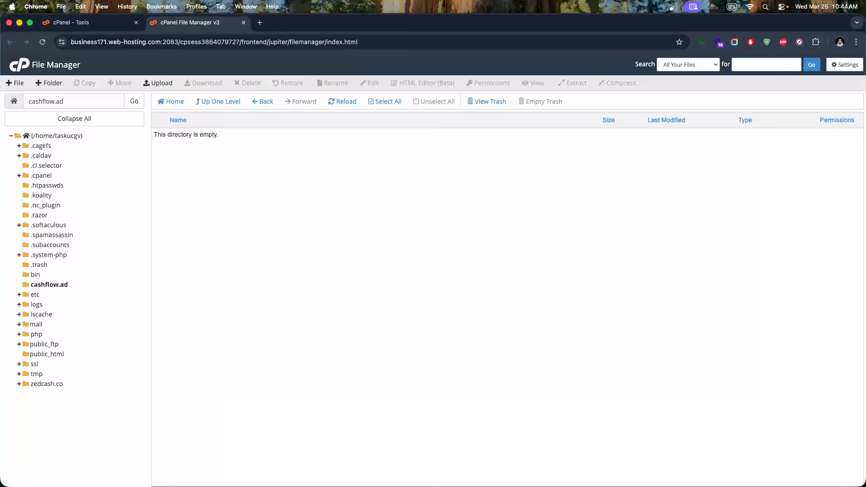
Switch to the Cashflow – Coming Soon tab in Firefox and reload cashflow.ad
key("super+Tab")
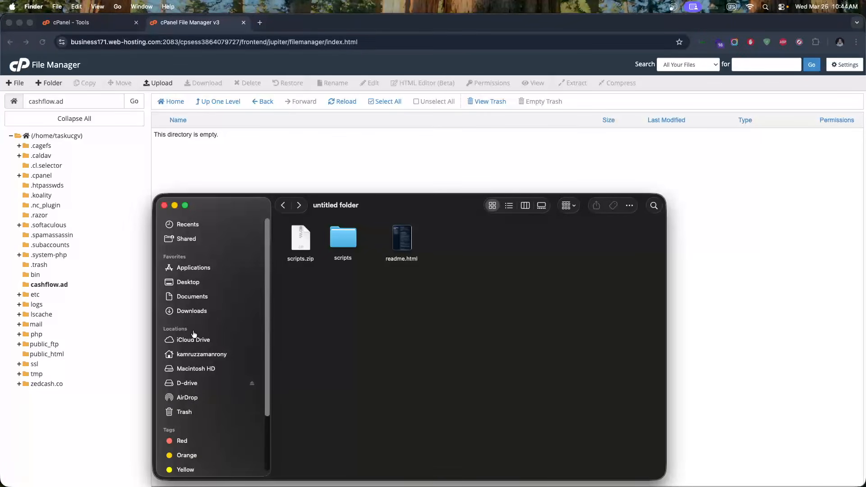
key("super+Tab")
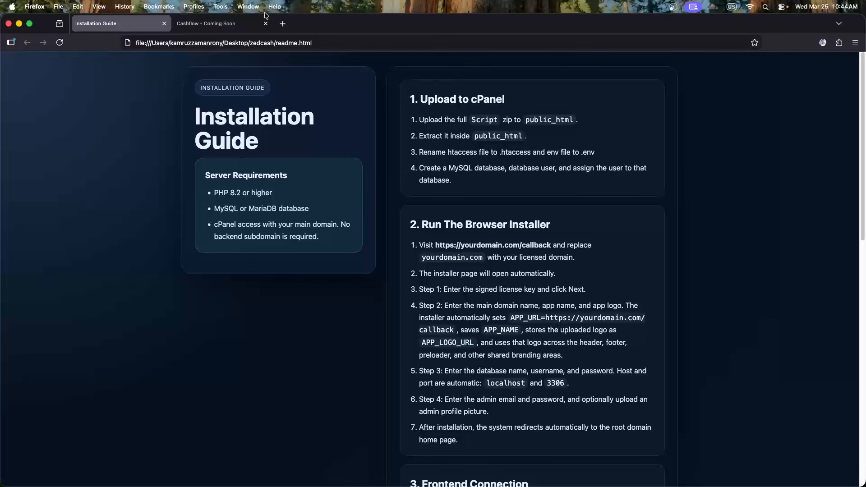
left_click(252, 23)
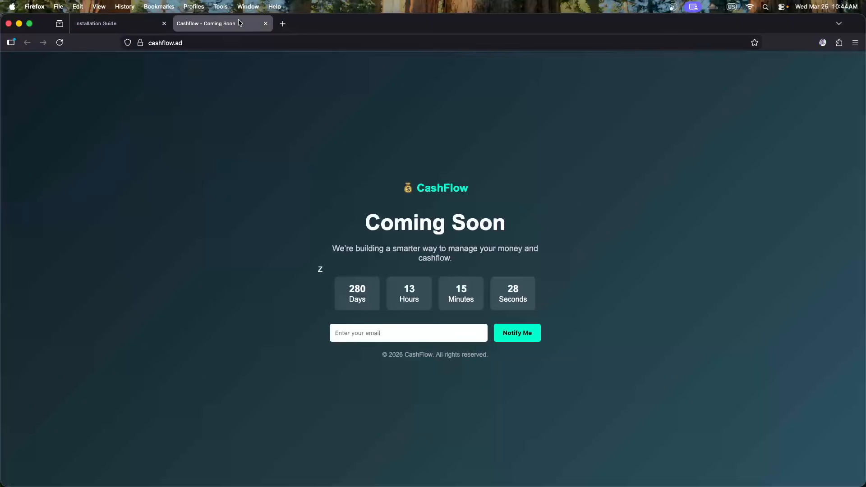
left_click(61, 42)
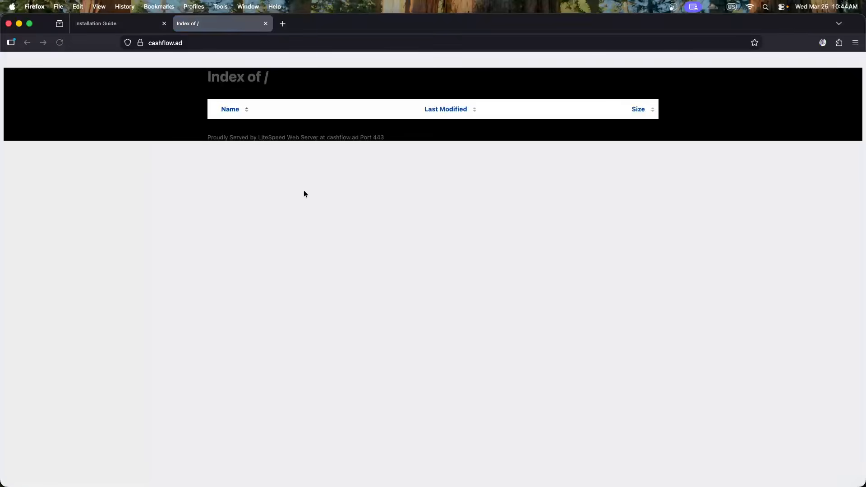
Drag scripts.zip (54.21 MB) from Finder into cashflow.ad's upload page, then return to the folder listing
key("super+Tab")
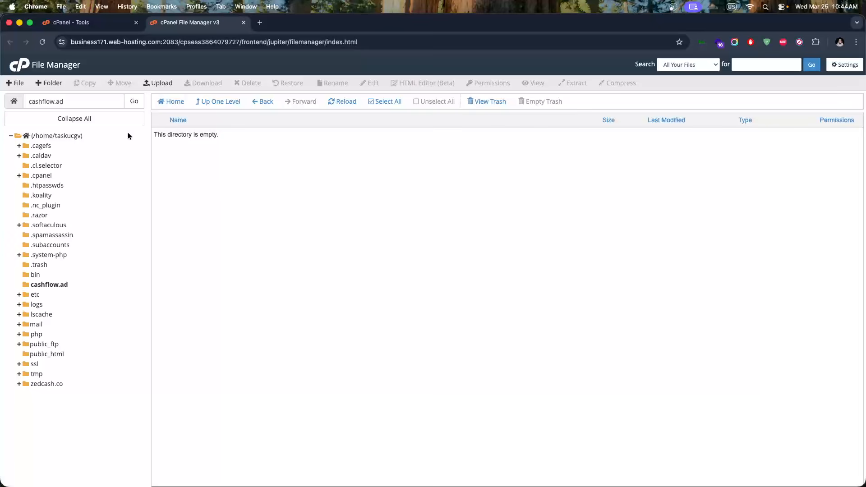
left_click(158, 83)
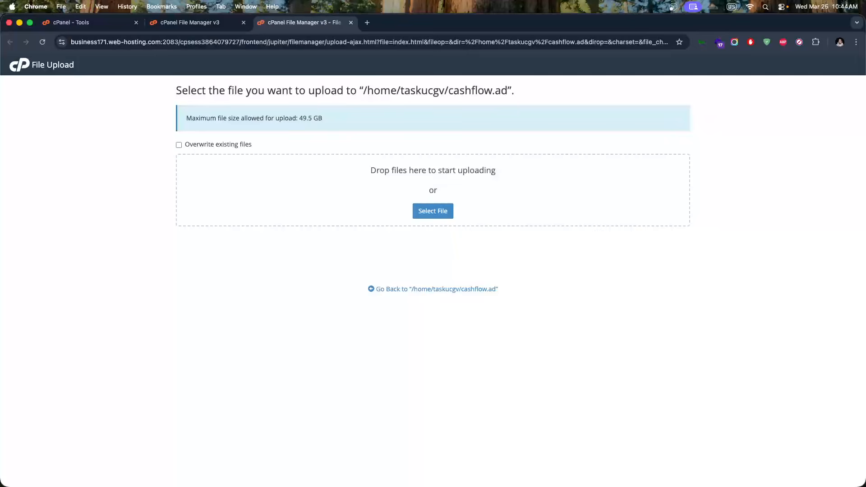
key("super+Tab")
left_click_drag(415, 202, 472, 265)
left_click_drag(366, 308, 407, 194)
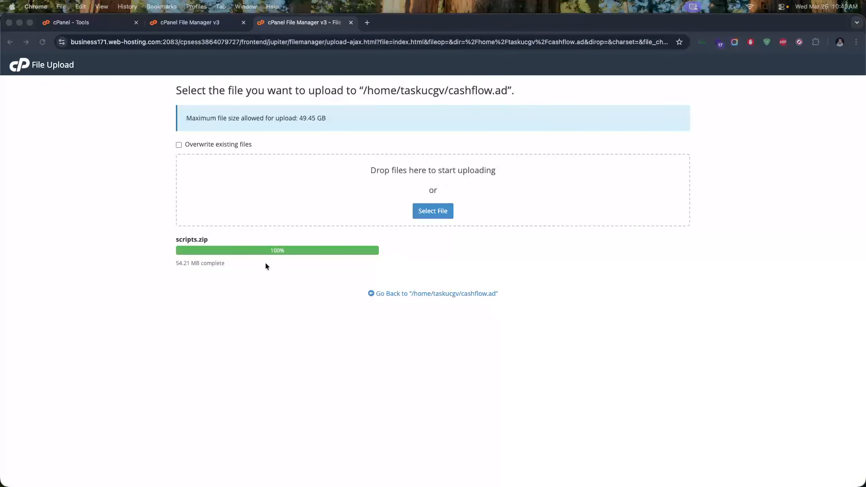
left_click(330, 318)
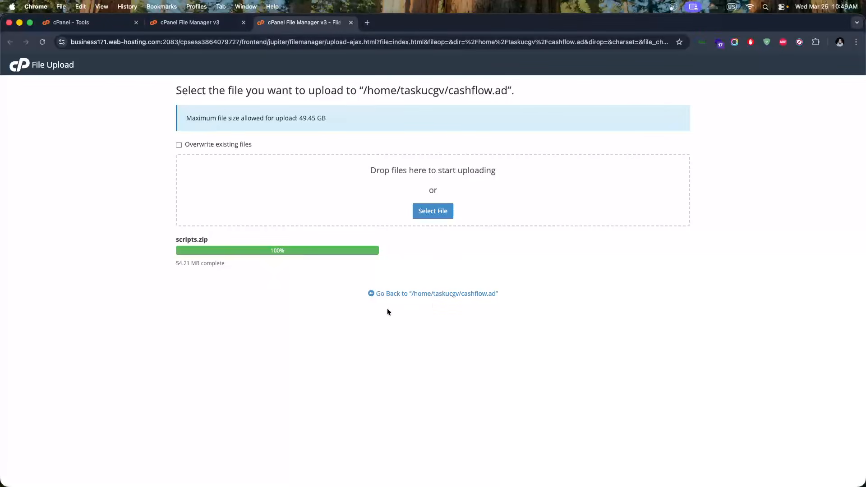
left_click(443, 294)
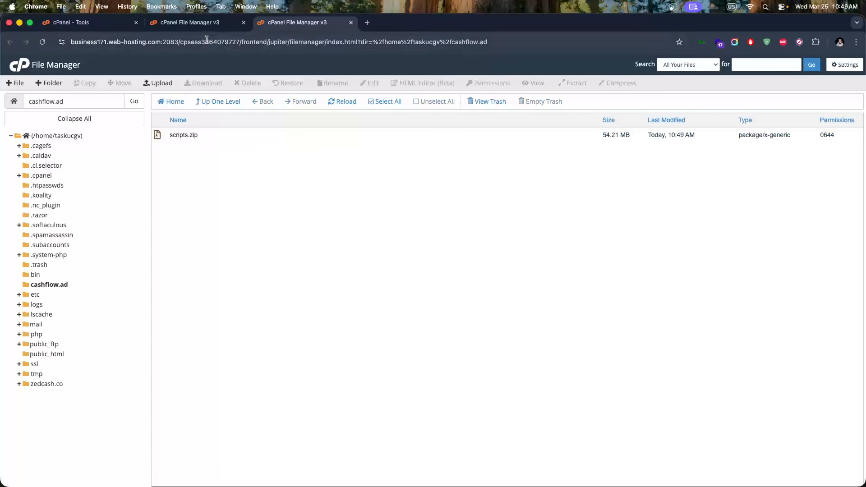
Close the duplicate File Manager tab and extract scripts.zip into /cashflow.ad
left_click(212, 24)
left_click(243, 22)
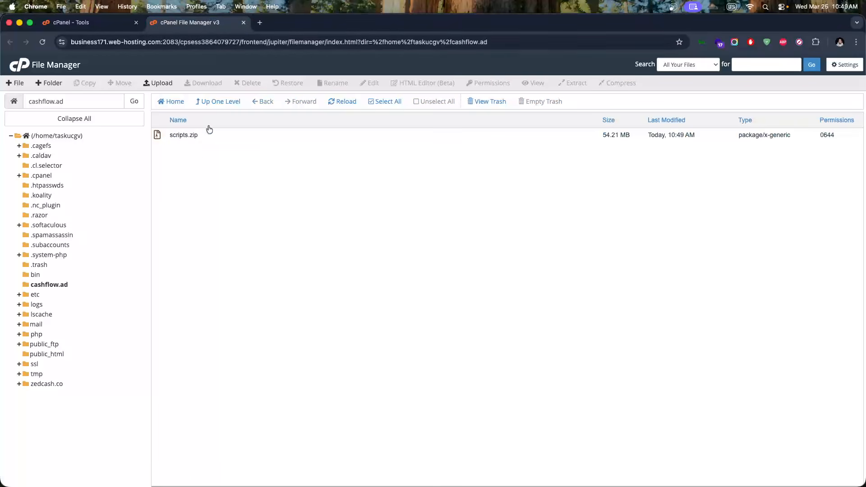
right_click(184, 135)
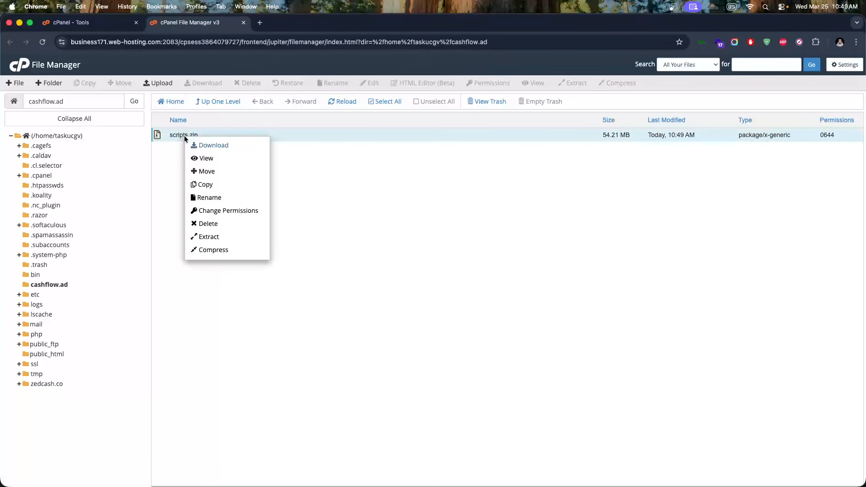
left_click(215, 237)
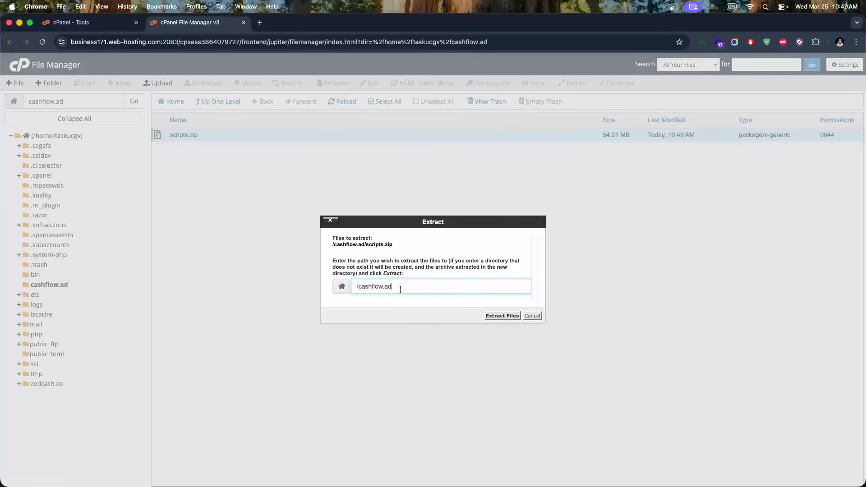
left_click(494, 317)
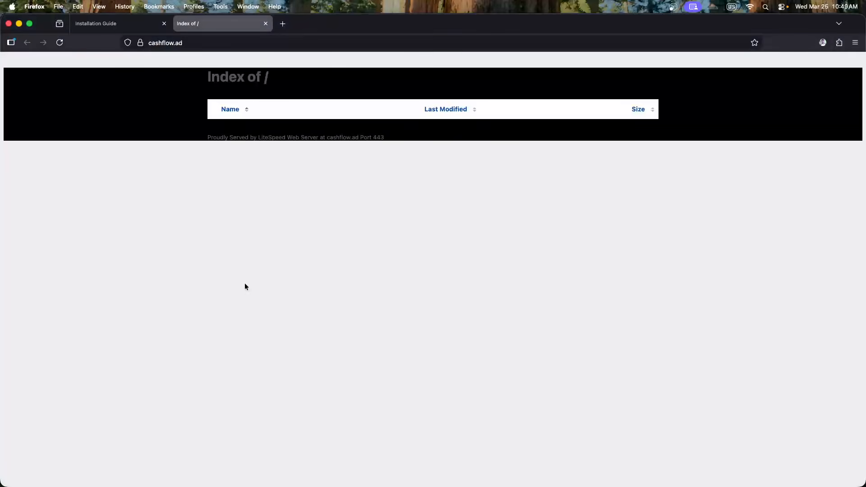
Read the guide's public_html upload, extract and htaccess rename steps, then close the Extraction Results dialog
left_click(114, 26)
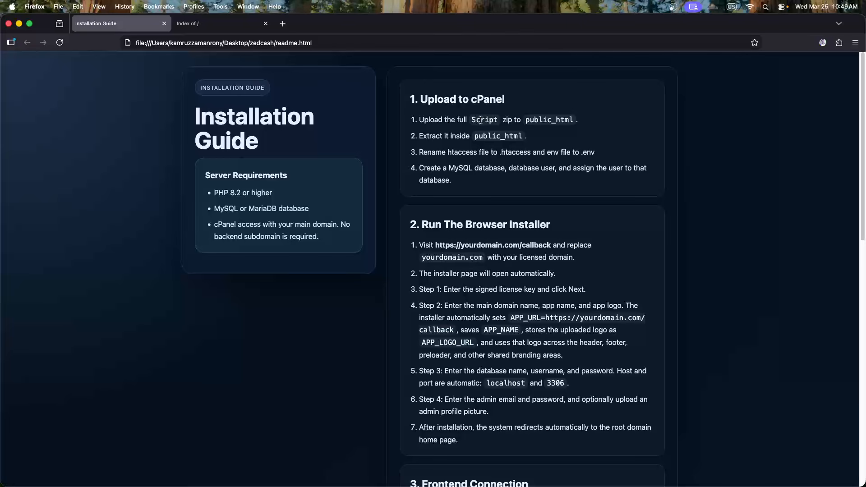
left_click_drag(522, 120, 575, 121)
left_click(551, 124)
double_click(486, 137)
left_click(468, 149)
left_click_drag(424, 152, 504, 155)
double_click(506, 153)
left_click(586, 153)
key("super+Tab")
left_click(581, 362)
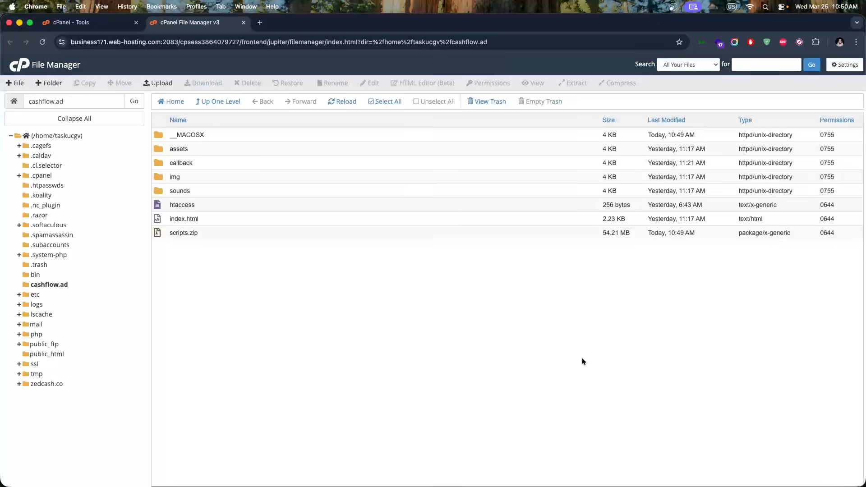
Permanently delete the __MACOSX folder, skipping the trash
right_click(179, 136)
left_click(197, 196)
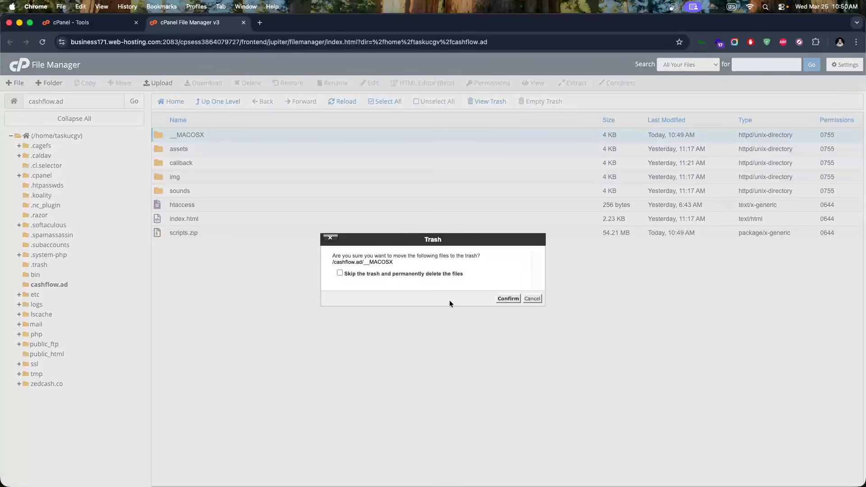
left_click(412, 274)
left_click(508, 298)
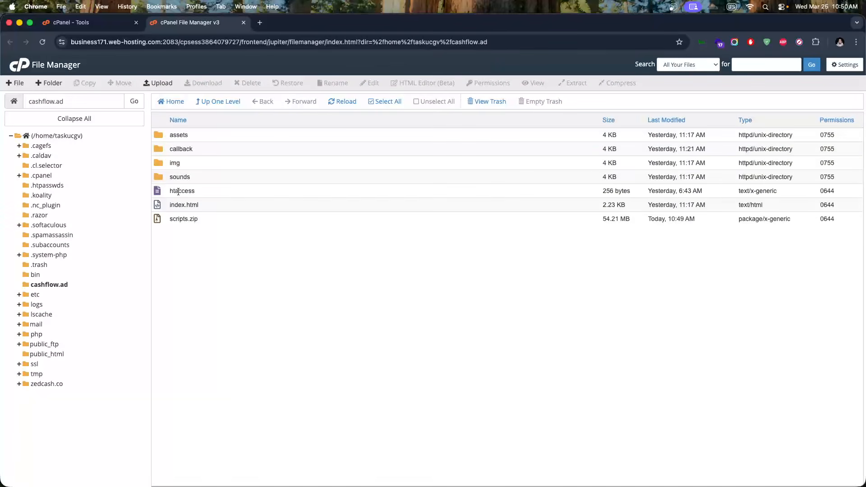
Rename the htaccess file to .htaccess
right_click(178, 192)
left_click(228, 265)
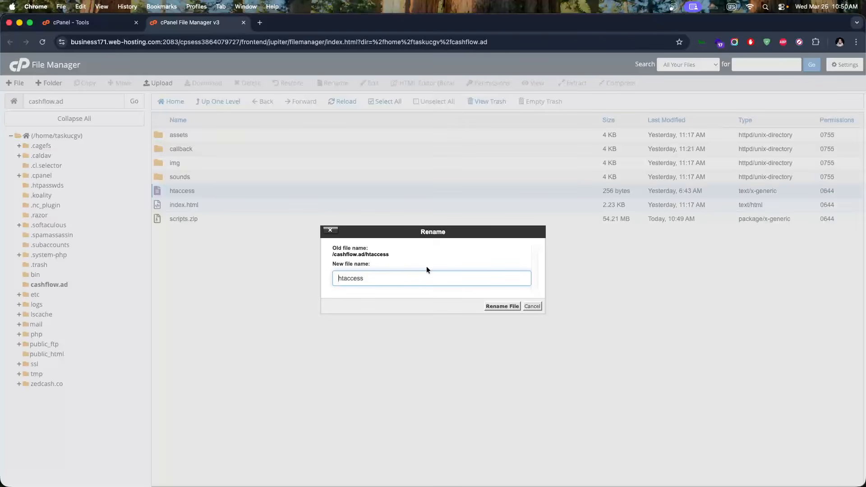
type(".")
left_click(498, 306)
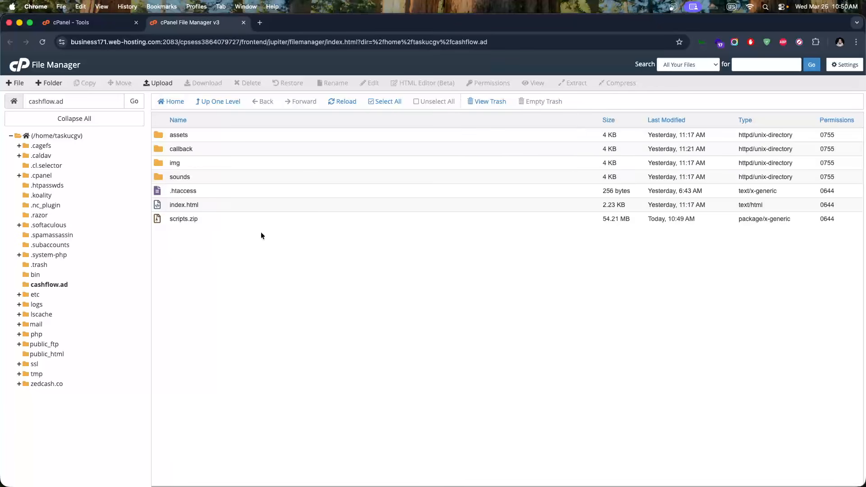
Inspect the callback folder's files, then return to the cashflow.ad folder
double_click(159, 148)
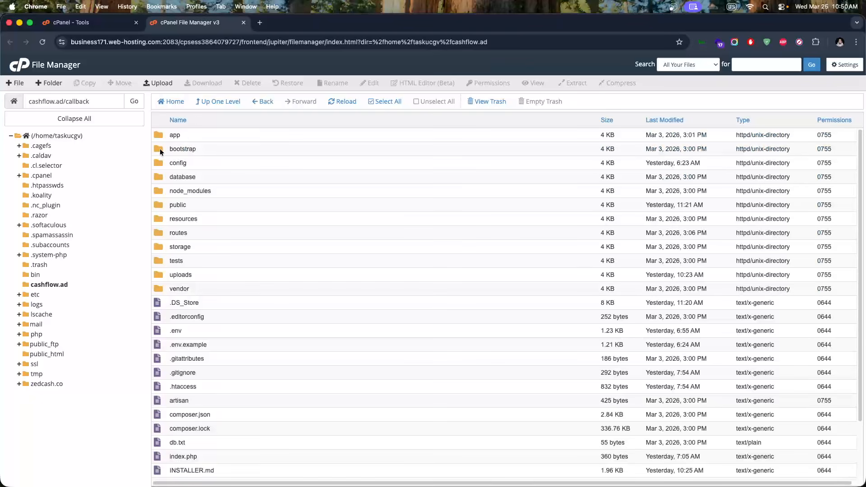
scroll(227, 260, "down", 3)
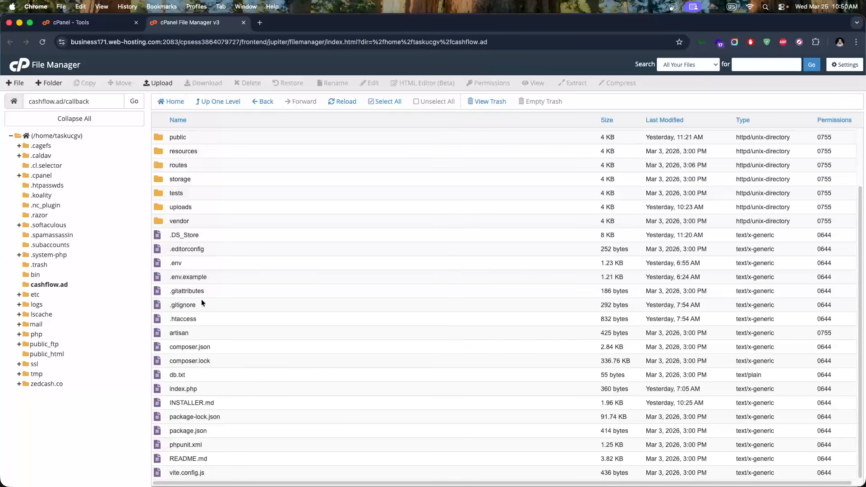
scroll(179, 270, "up", 3)
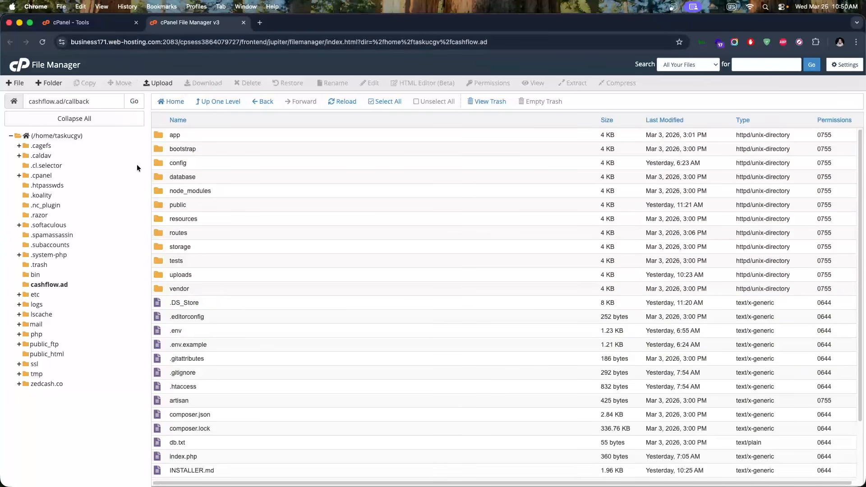
left_click(64, 284)
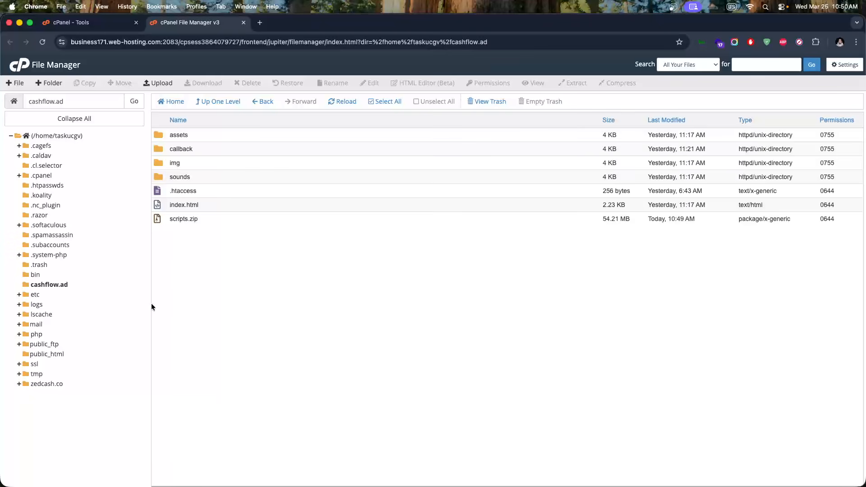
Reread the guide's step 3 rename instruction, then return to the cPanel Tools tab
key("super+Tab")
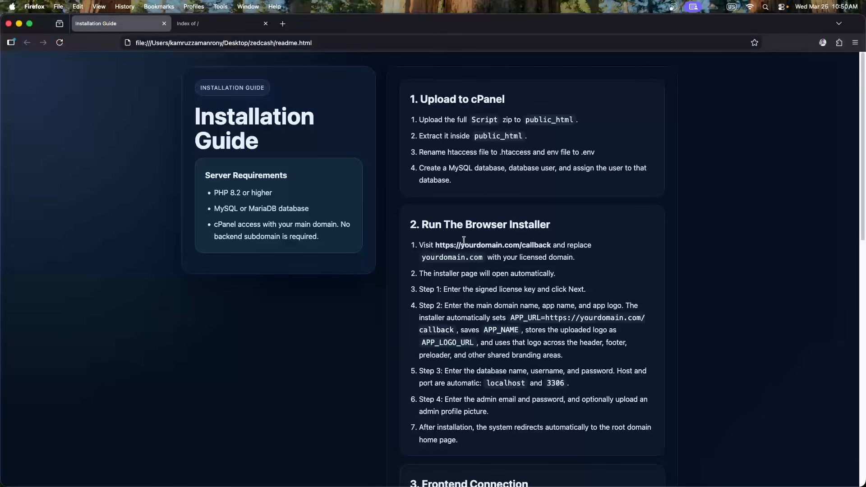
left_click_drag(465, 152, 573, 152)
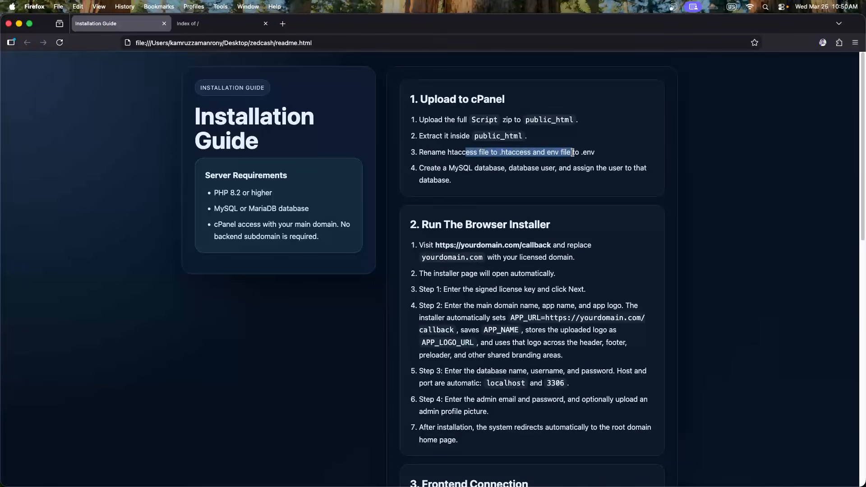
left_click(574, 152)
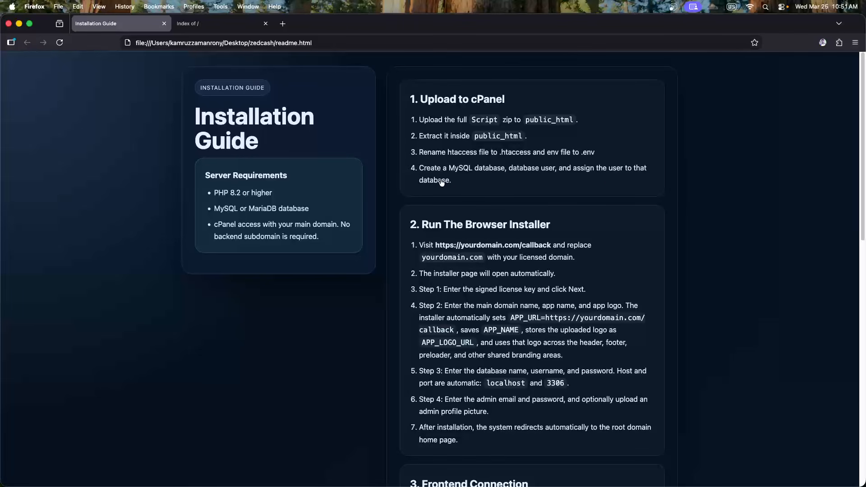
key("super+Tab")
left_click(113, 22)
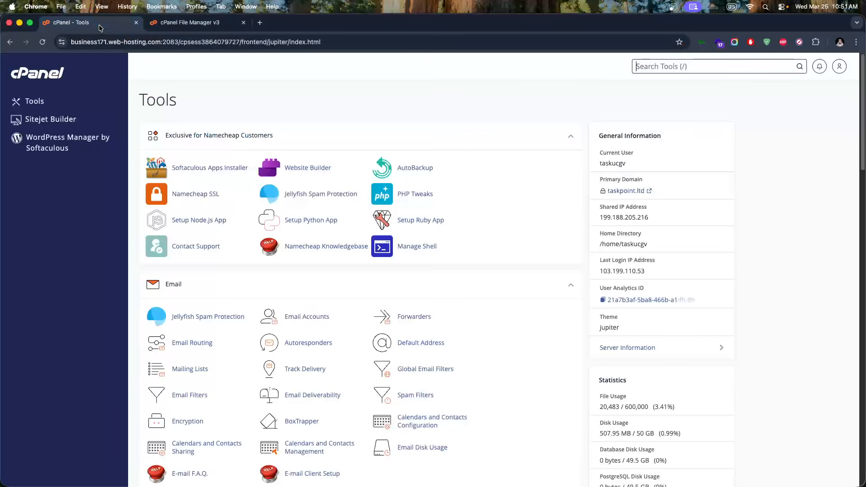
Open the MySQL Databases management page from the cPanel Tools overview
scroll(288, 231, "down", 3)
scroll(287, 235, "up", 2)
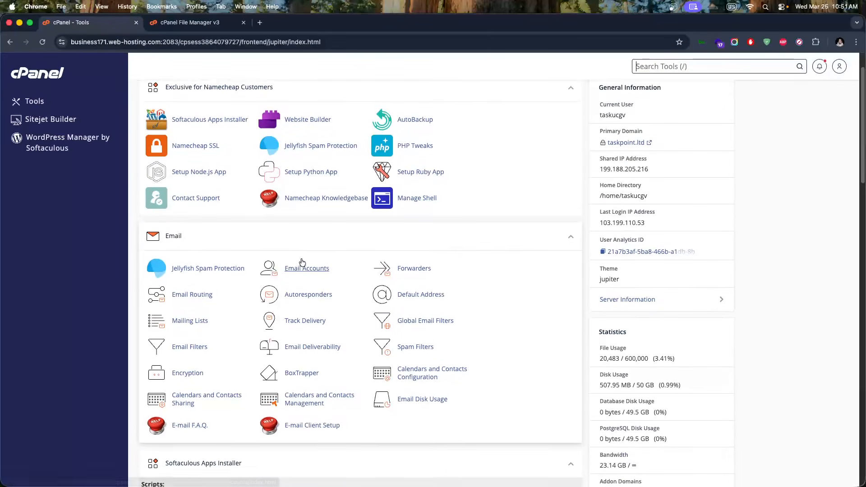
scroll(285, 245, "down", 5)
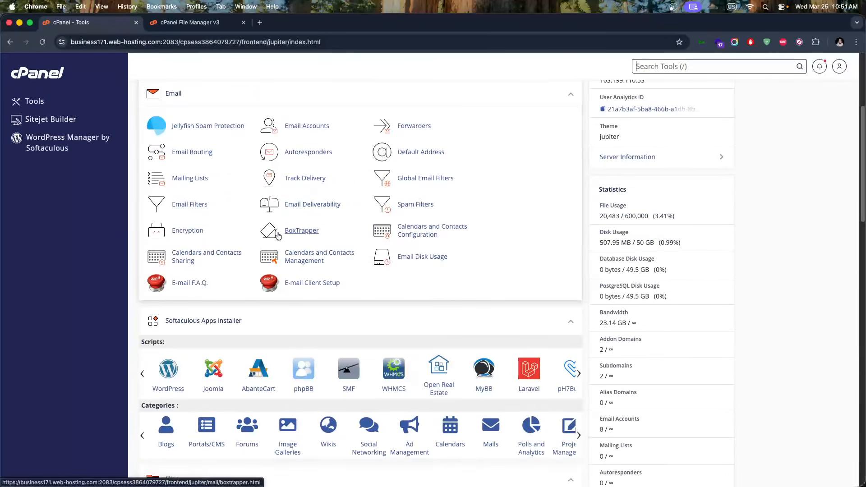
scroll(284, 244, "down", 7)
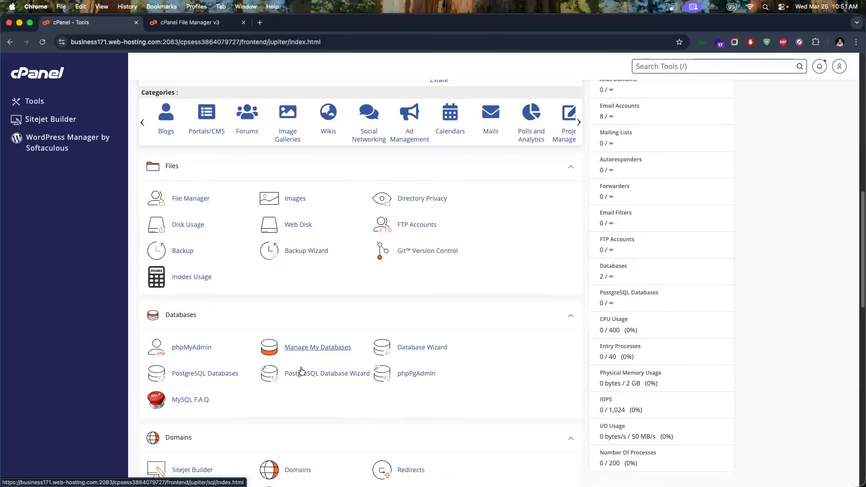
left_click(318, 347)
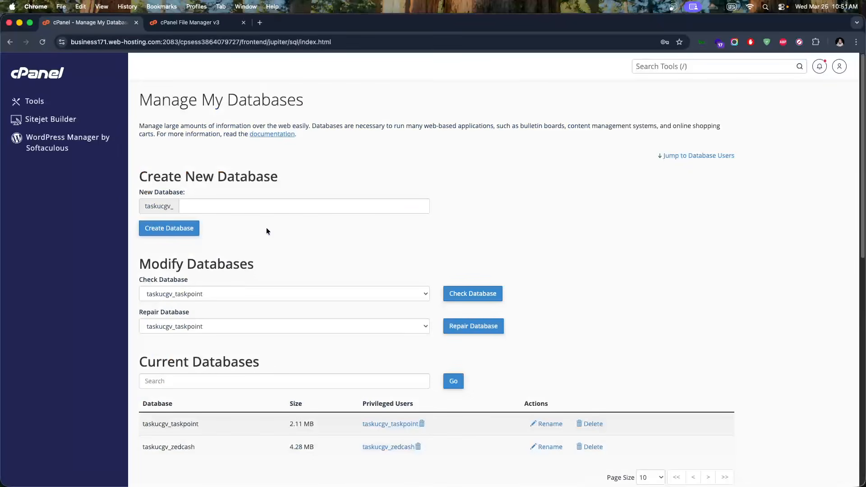
Create the database taskucgv_cashflow and go back to the database list
scroll(266, 227, "down", 3)
scroll(198, 335, "up", 2)
scroll(199, 337, "up", 2)
left_click(206, 206)
type("cas")
left_click(239, 228)
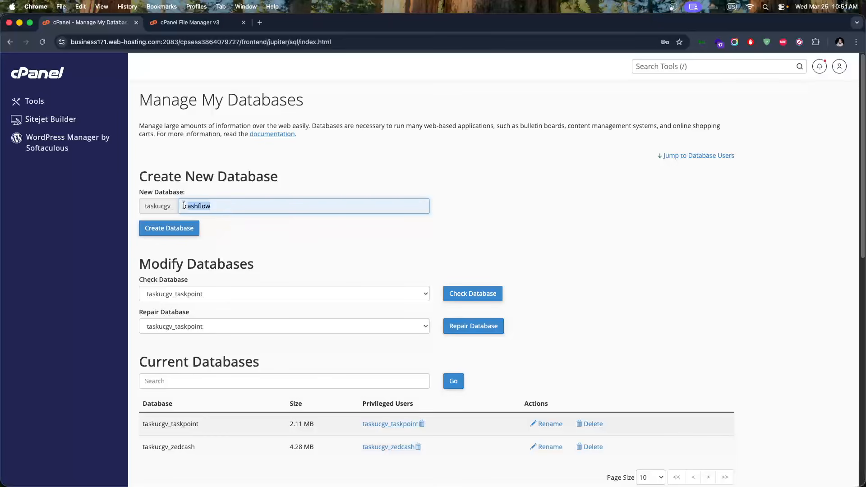
left_click(179, 232)
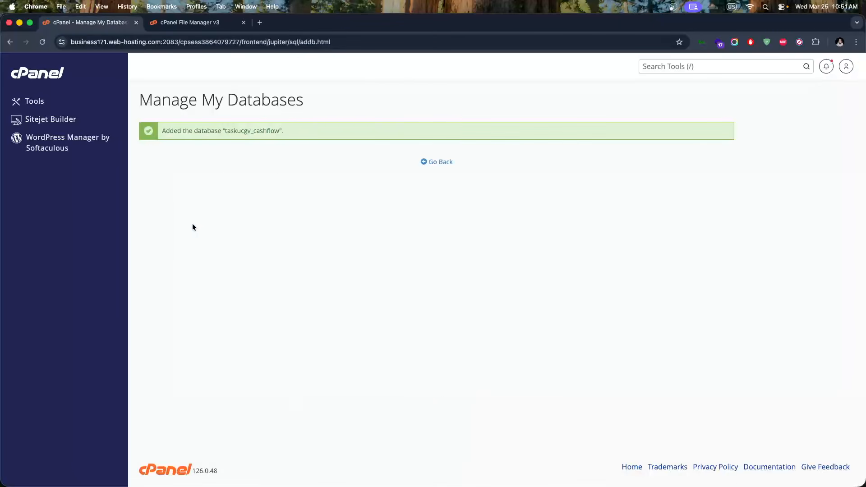
left_click(434, 164)
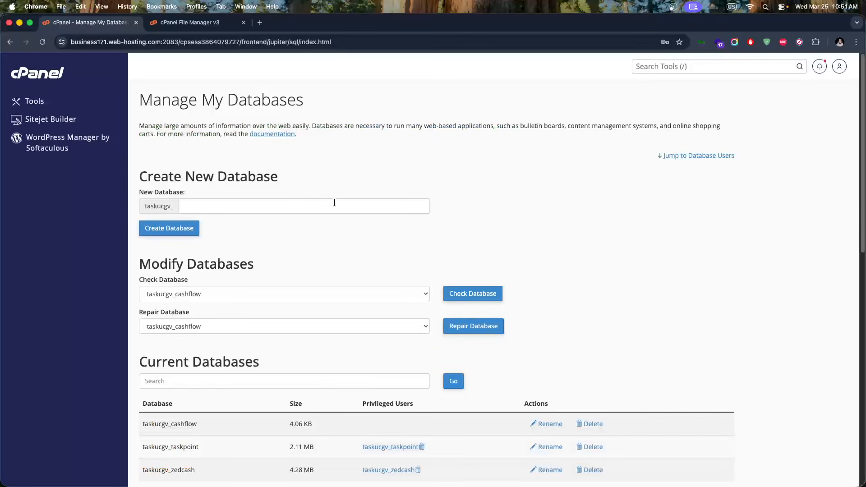
Set the new user's name to cashflow by pasting the database name and removing the duplicate taskucgv_ prefix
scroll(334, 203, "down", 1)
scroll(334, 202, "down", 8)
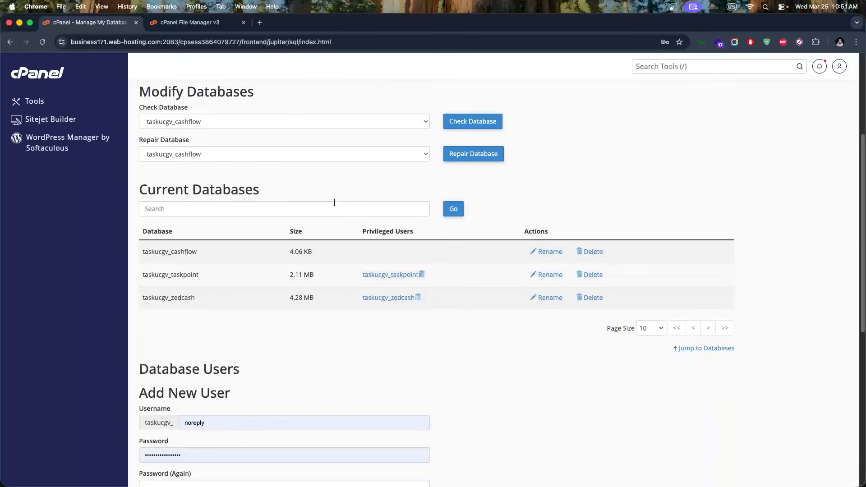
scroll(334, 202, "down", 2)
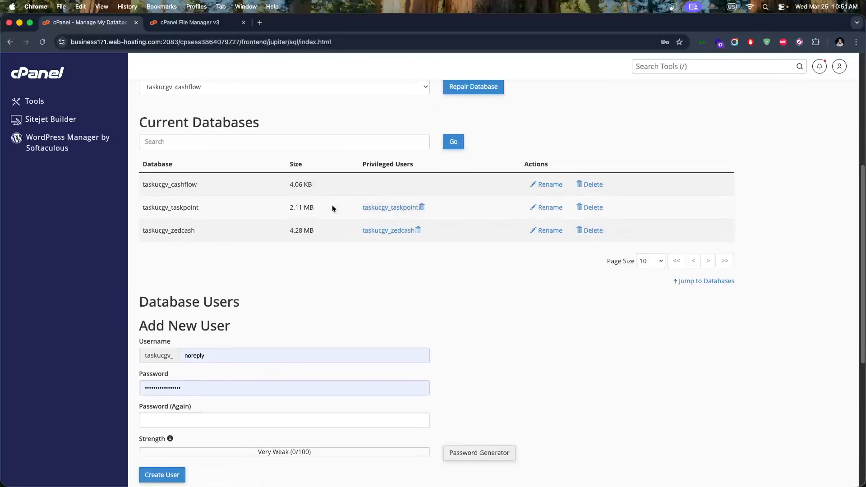
double_click(178, 187)
key("super+c")
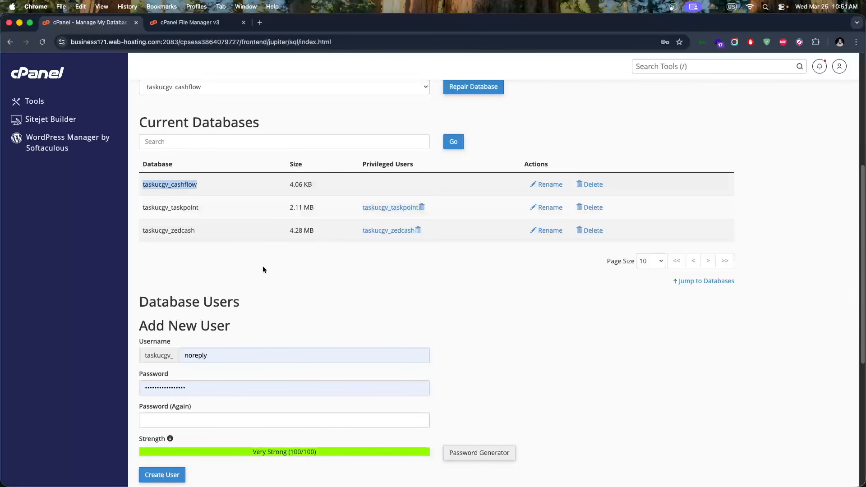
scroll(263, 267, "down", 5)
left_click(234, 249)
key("super+a")
key("super+v")
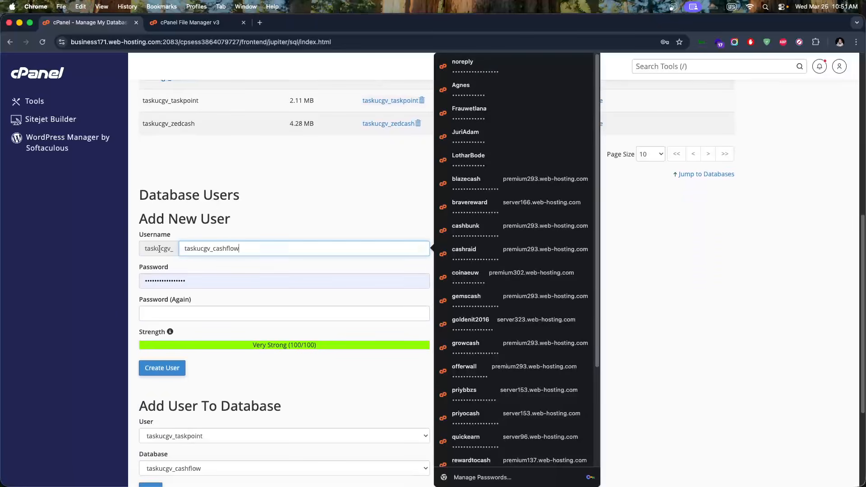
left_click_drag(211, 251, 174, 251)
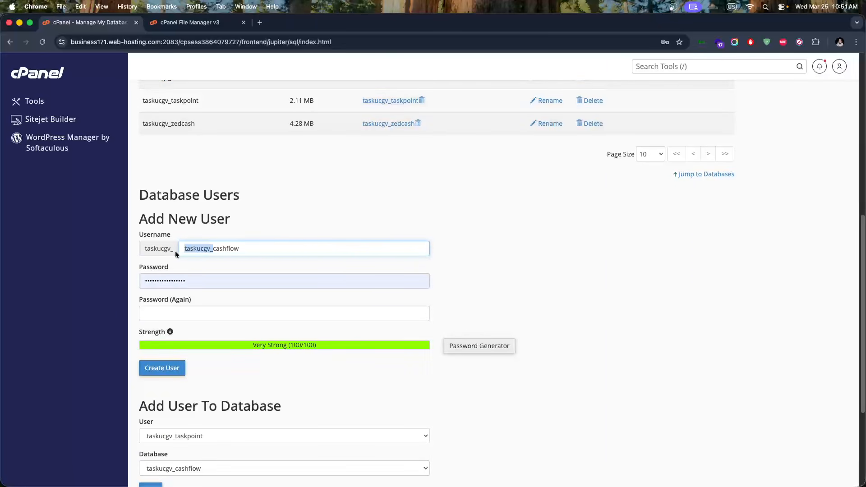
key("BackSpace")
Paste the password into both password fields and create the taskucgv_cashflow user
key("super+a")
key("super+v")
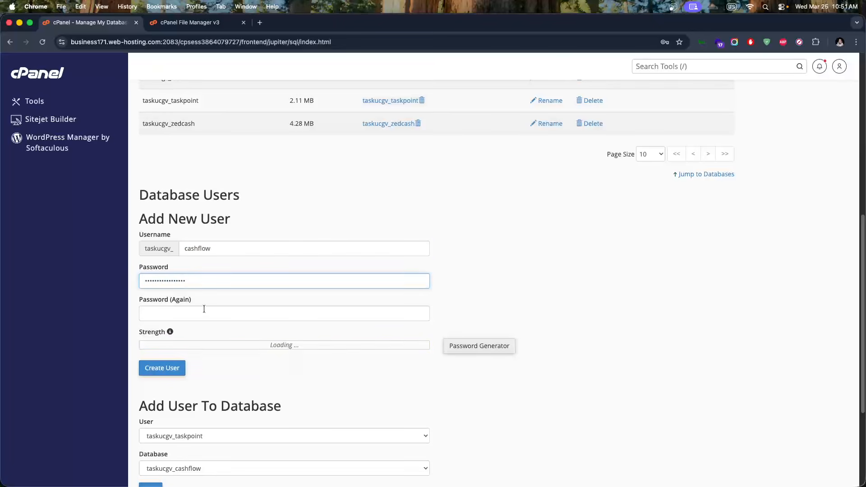
left_click(204, 310)
key("super+v")
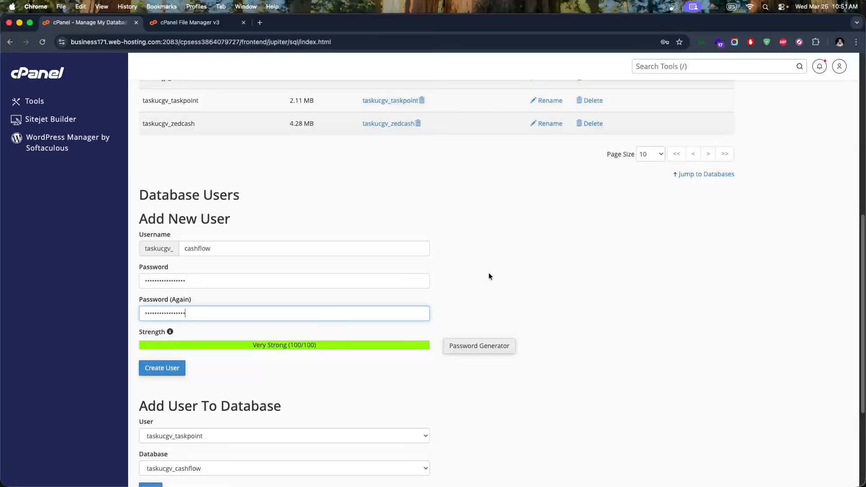
left_click(488, 274)
scroll(469, 304, "up", 3)
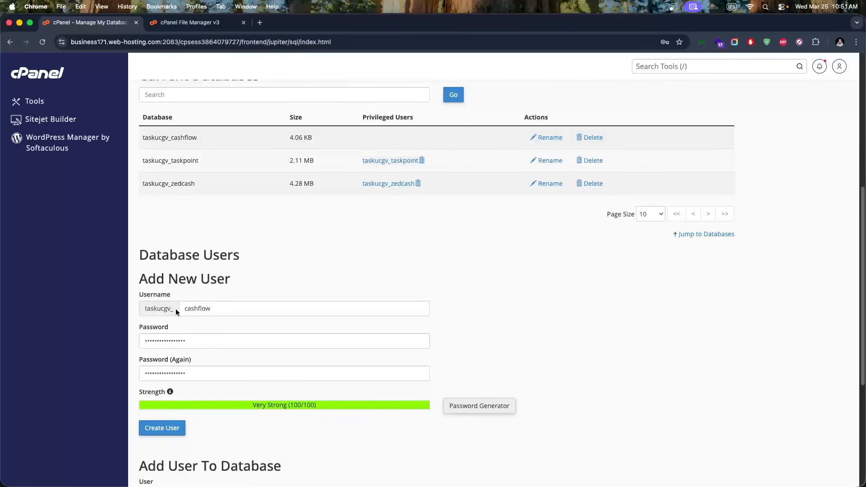
scroll(216, 341, "down", 3)
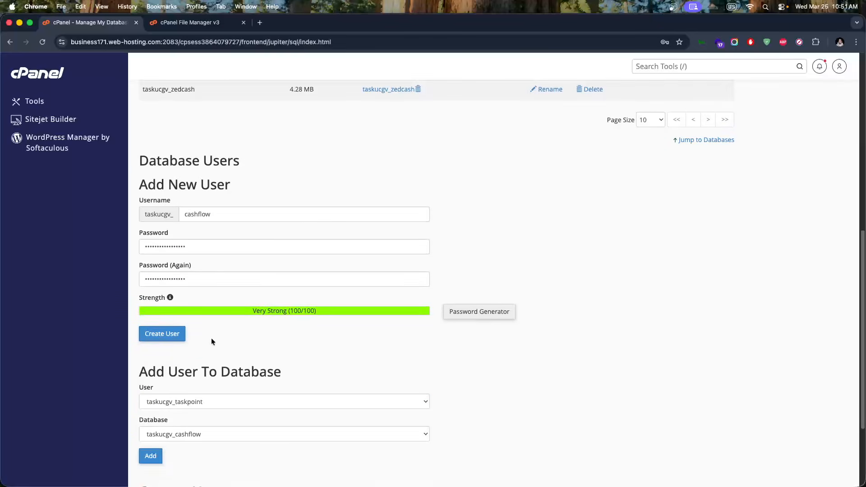
left_click(168, 338)
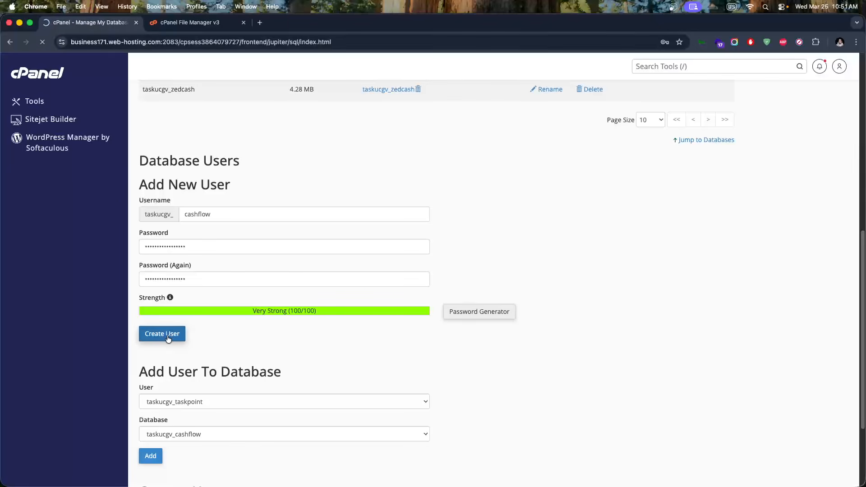
left_click(442, 167)
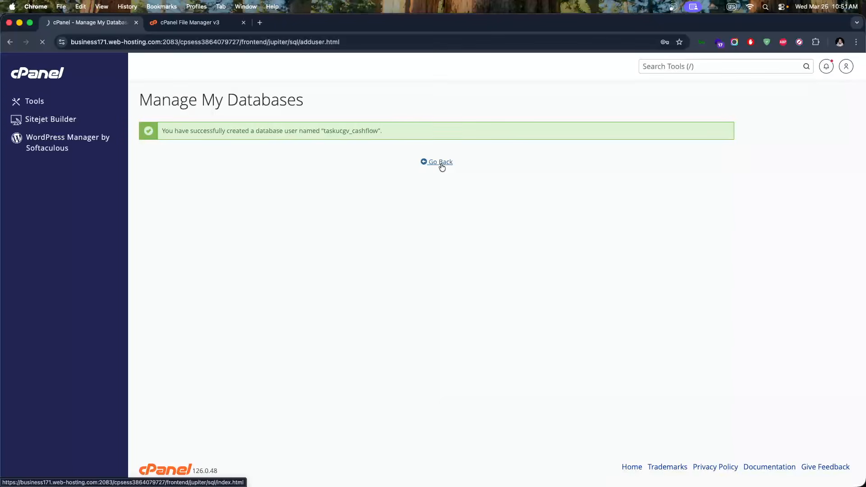
Check the guide's database-user step in Firefox, then return to cPanel's Manage My Databases page
key("super+Tab")
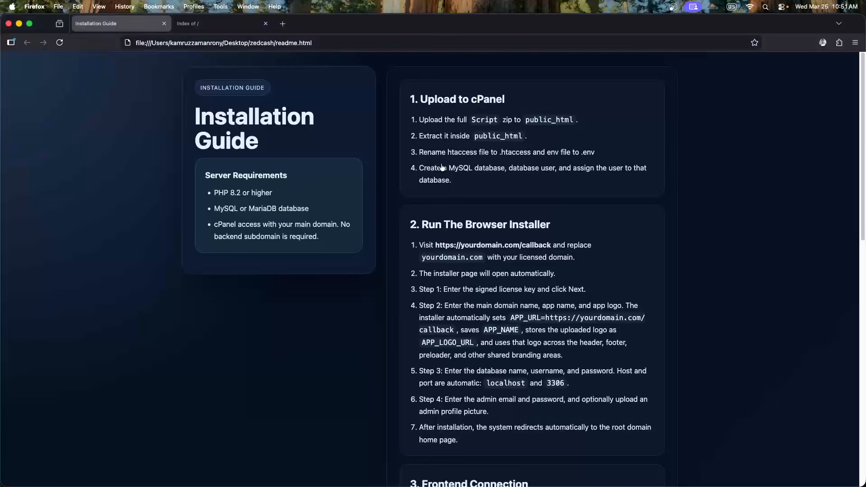
left_click(585, 173)
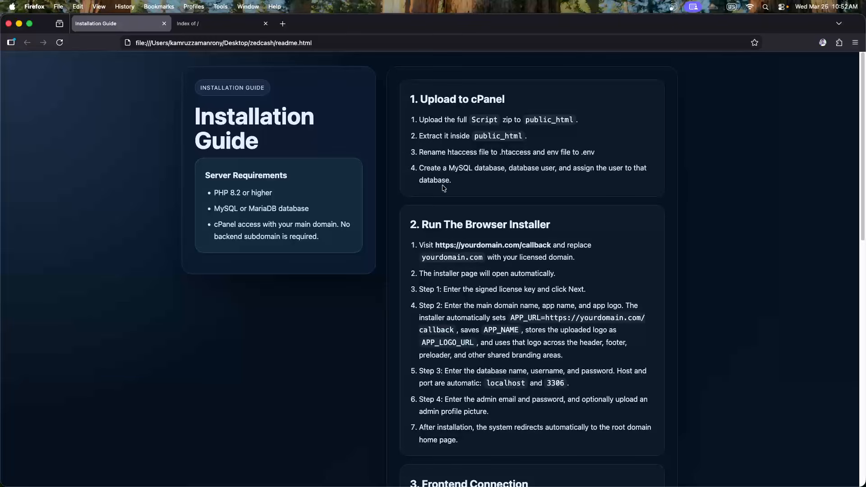
key("super+Tab")
scroll(368, 177, "down", 5)
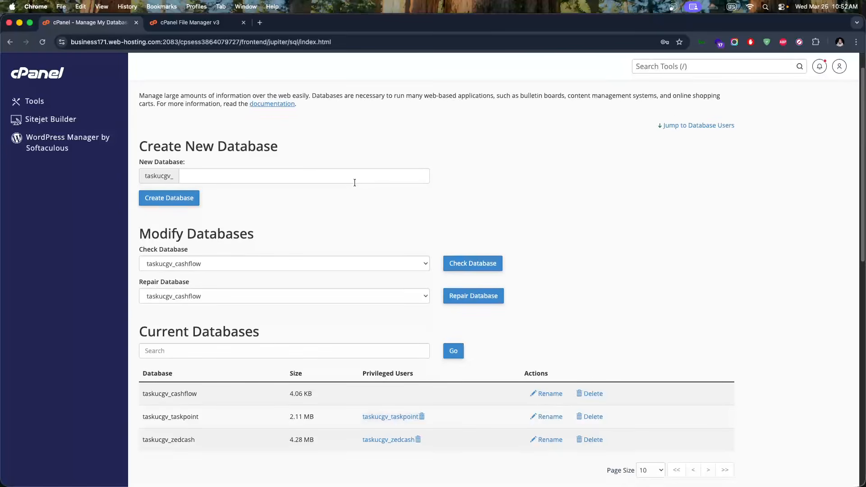
Add user taskucgv_cashflow to database taskucgv_cashflow
scroll(351, 186, "down", 8)
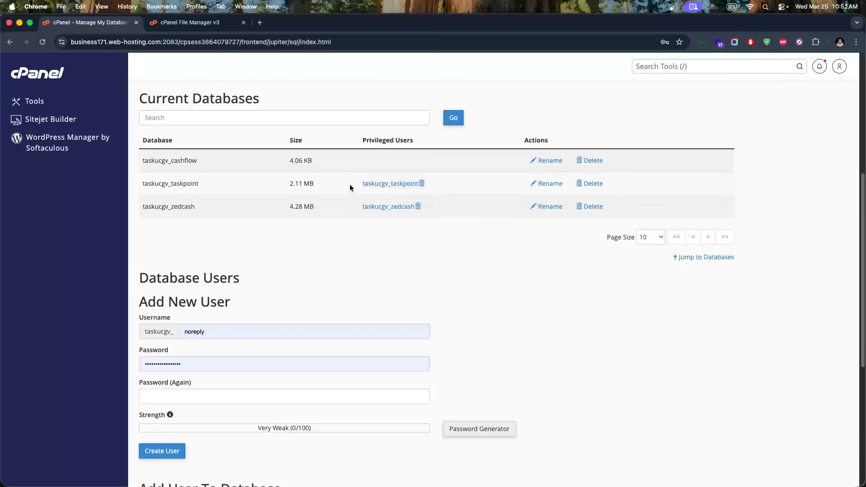
scroll(350, 188, "down", 5)
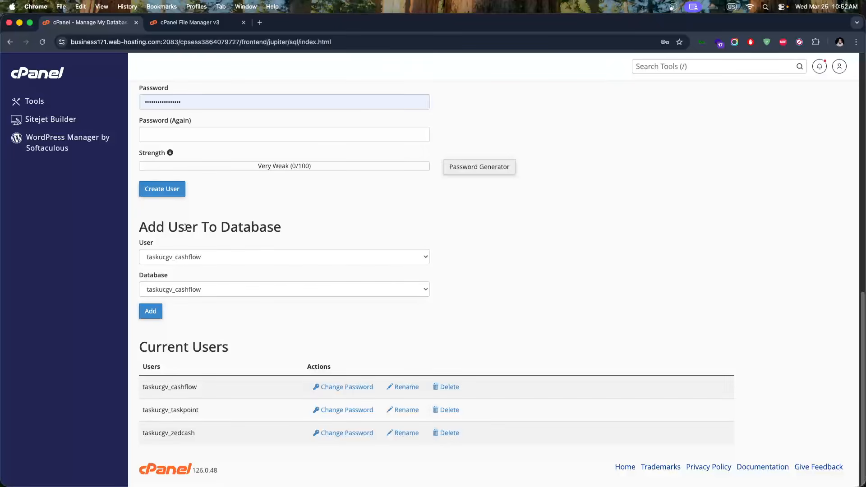
left_click(197, 254)
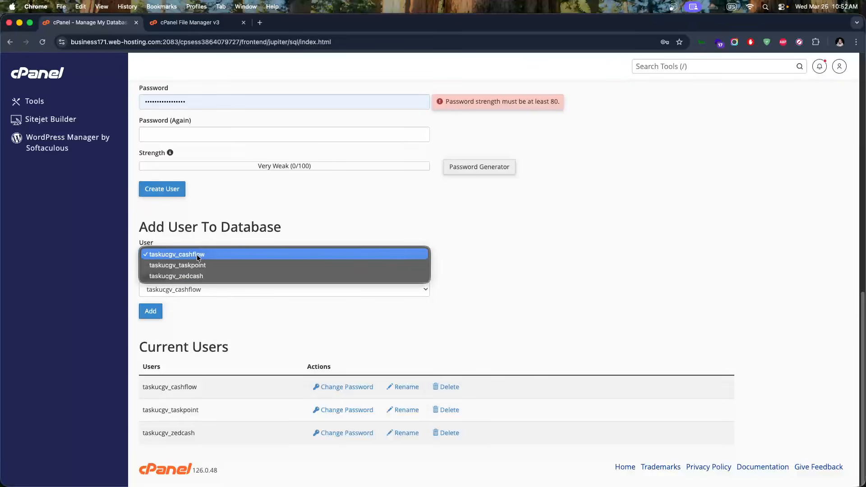
left_click(237, 261)
left_click(187, 284)
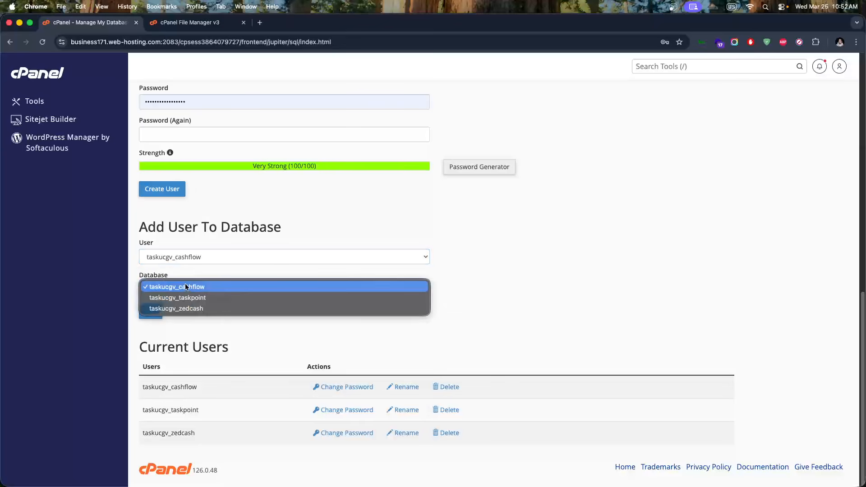
left_click(194, 286)
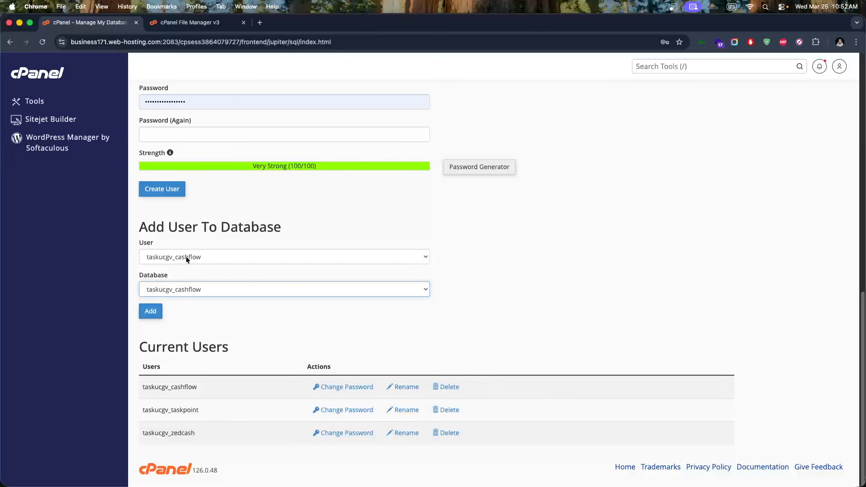
left_click(151, 314)
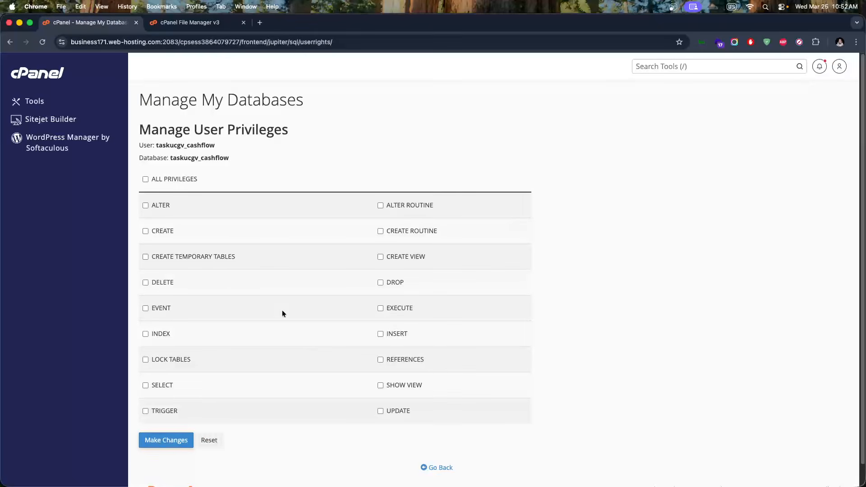
Grant the user ALL PRIVILEGES, save the changes, and return to the cPanel tools overview
left_click(183, 183)
left_click(174, 440)
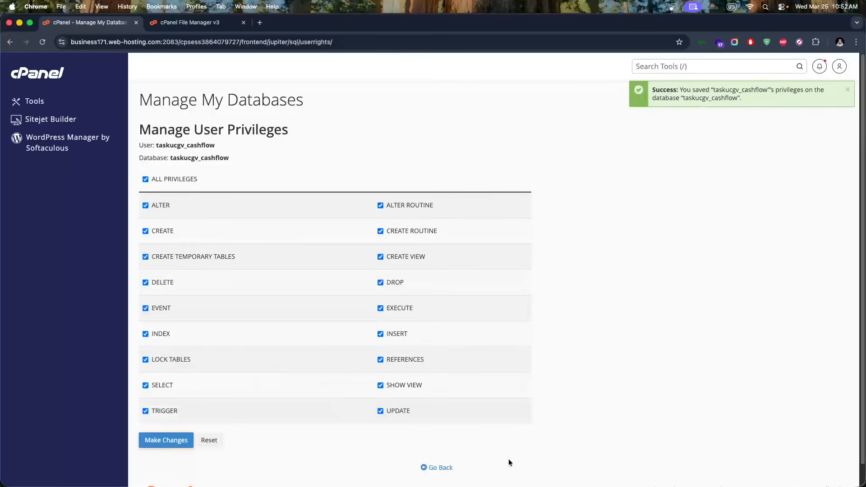
left_click(441, 469)
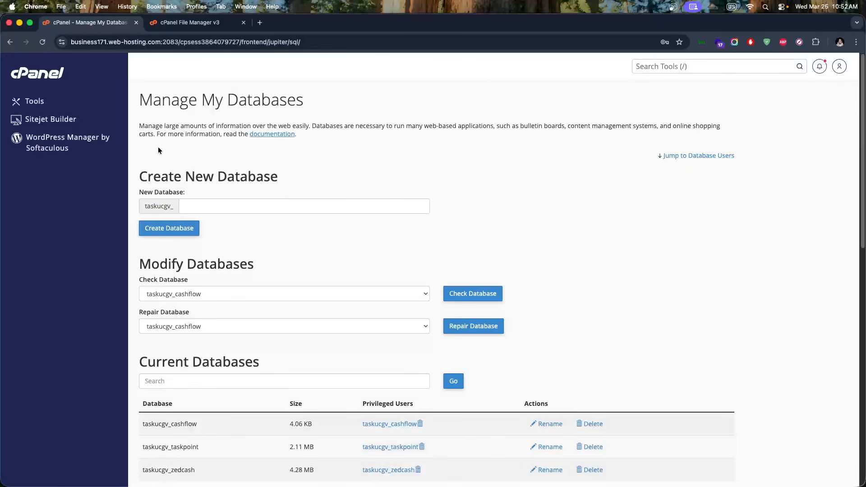
left_click(30, 79)
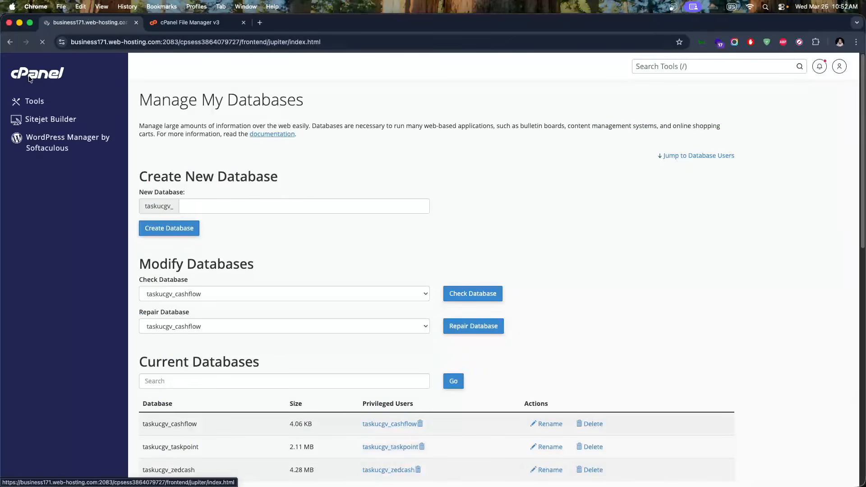
Launch phpMyAdmin from cPanel's Databases section
scroll(319, 278, "down", 7)
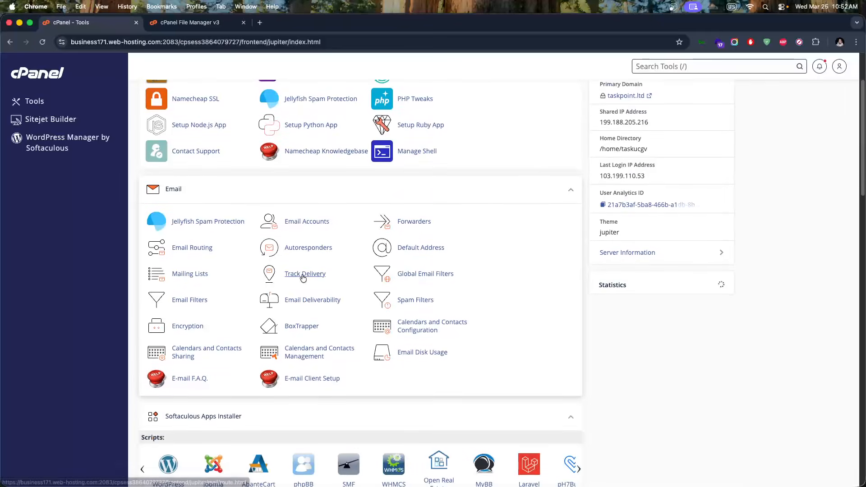
scroll(302, 277, "down", 6)
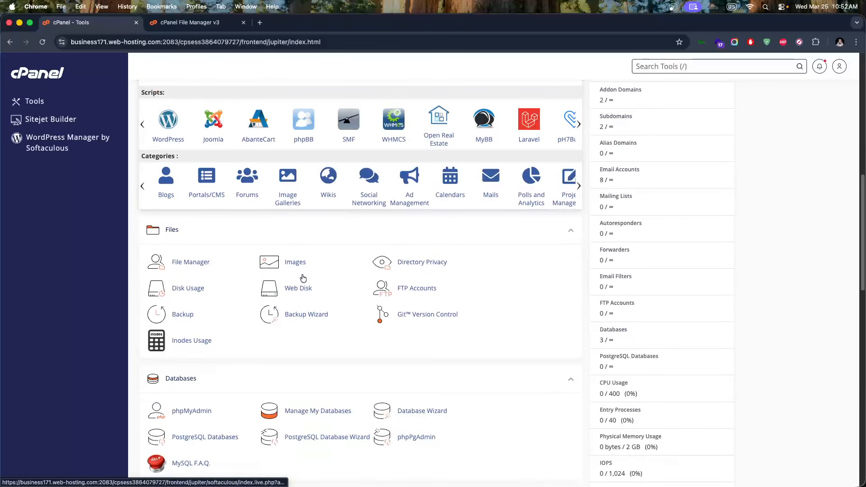
left_click(201, 298)
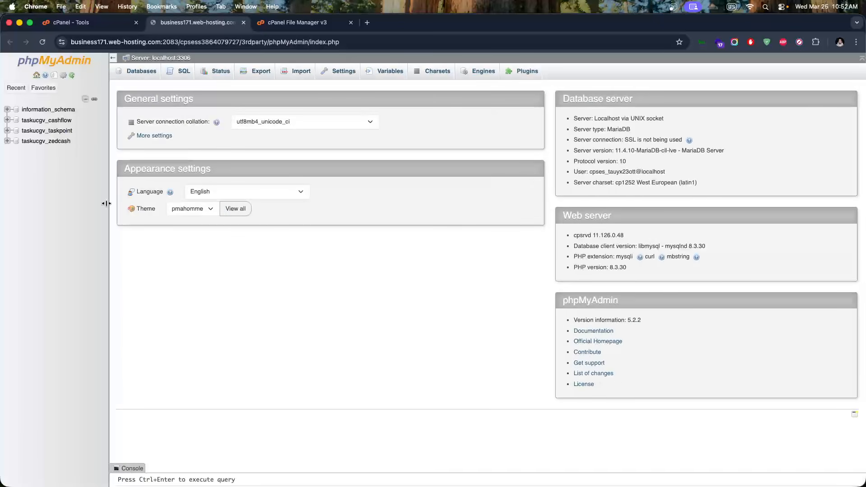
Open the Import page for taskucgv_cashflow, with the script files folder moved into view
left_click(64, 124)
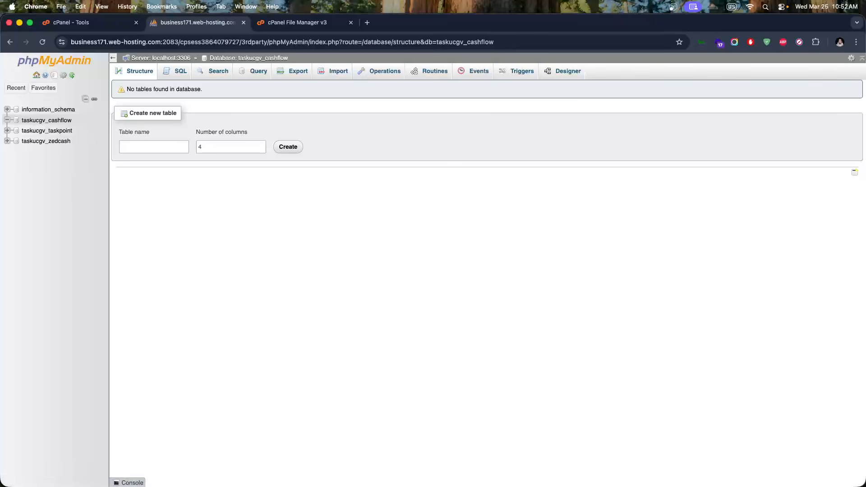
key("super+Tab")
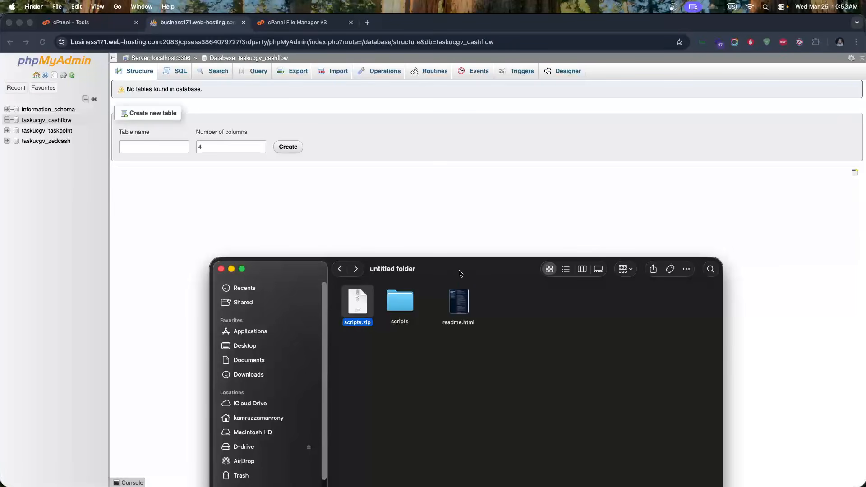
left_click_drag(460, 271, 0, 199)
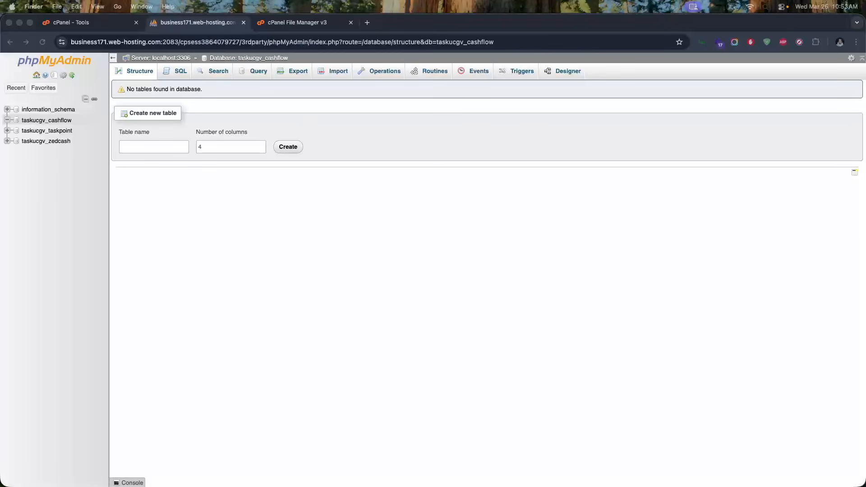
left_click_drag(0, 163, 0, 190)
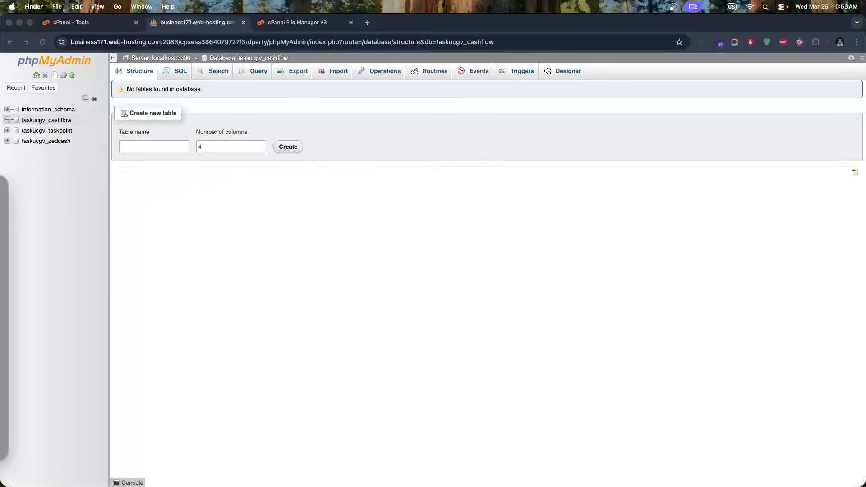
left_click(63, 120)
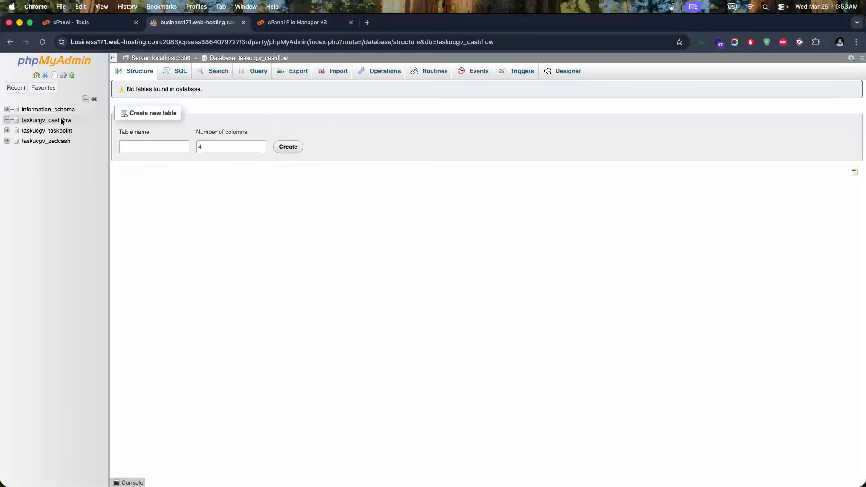
left_click(335, 75)
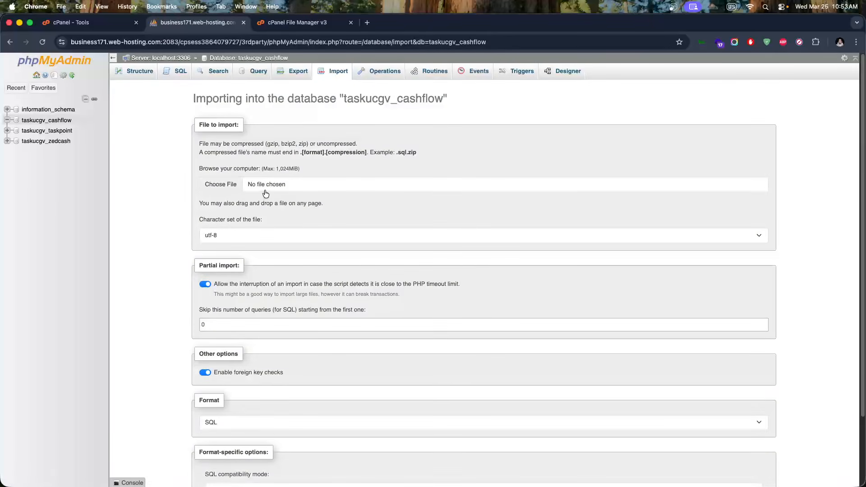
Try dropping taskucgv_cashflow.sql onto the page and browsing the D-drive for it, then abandon
left_click_drag(0, 235, 240, 234)
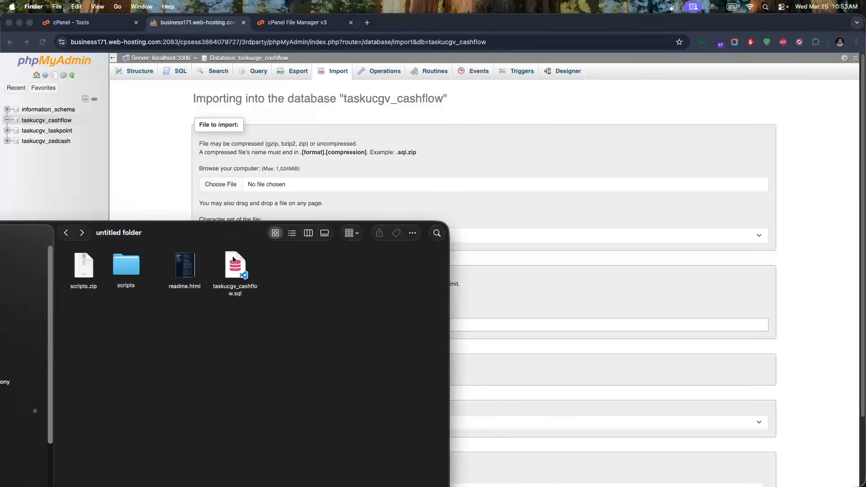
left_click_drag(236, 263, 275, 197)
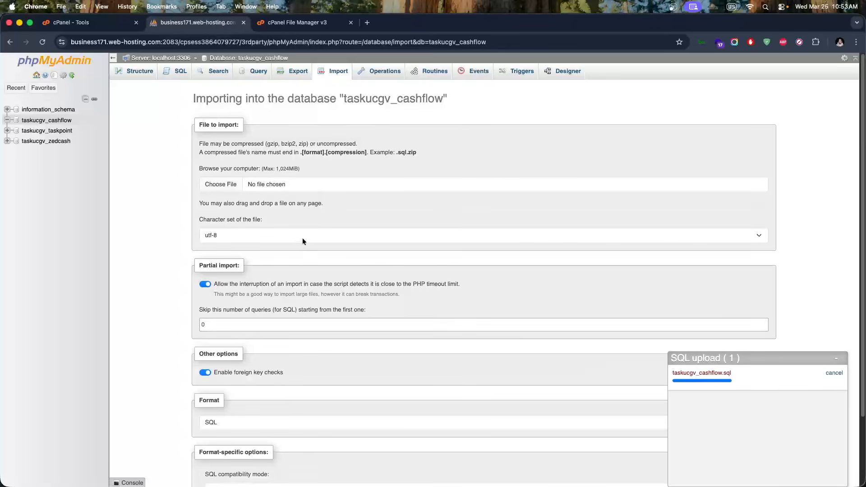
left_click(281, 189)
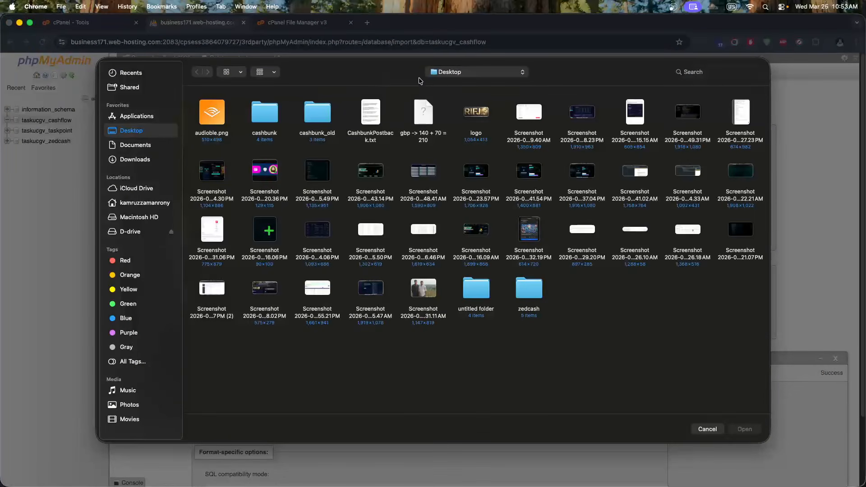
left_click(131, 231)
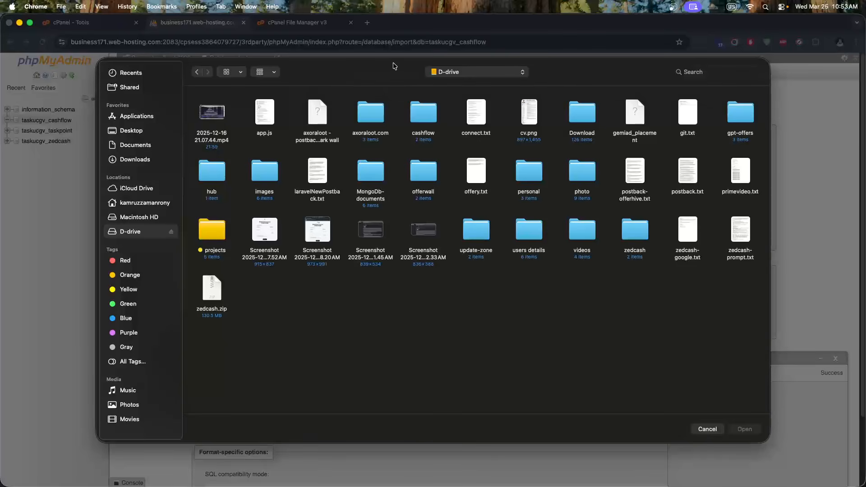
left_click(702, 428)
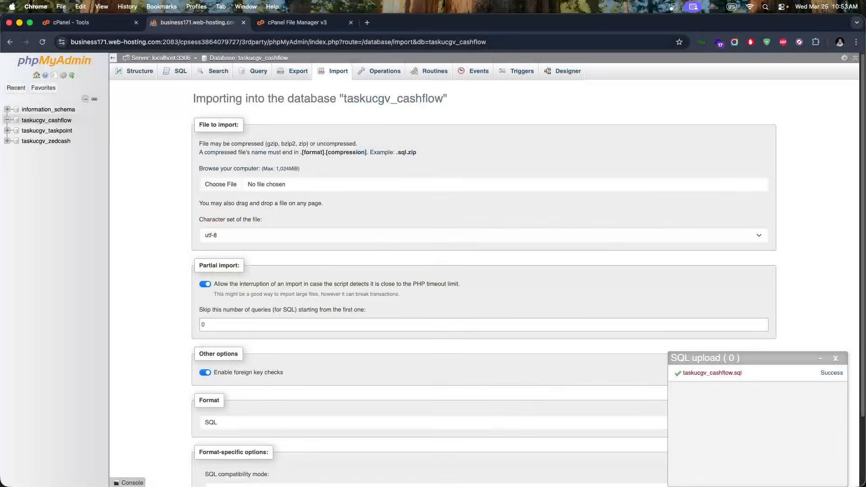
key("super+Tab")
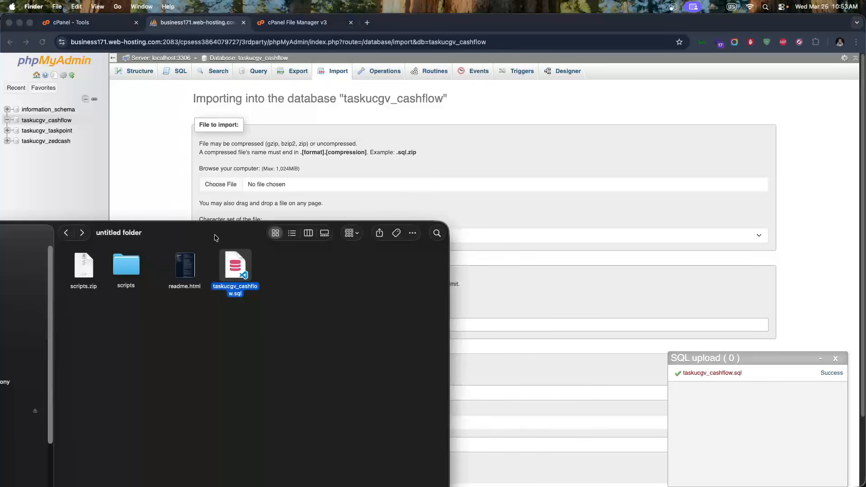
left_click_drag(212, 235, 339, 164)
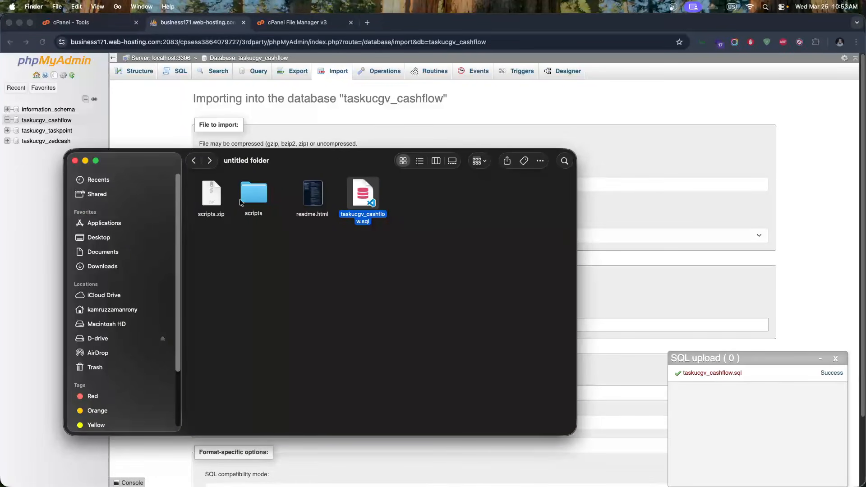
Choose taskucgv_cashflow.sql from the untitled scripts folder and run the SQL import
left_click(390, 130)
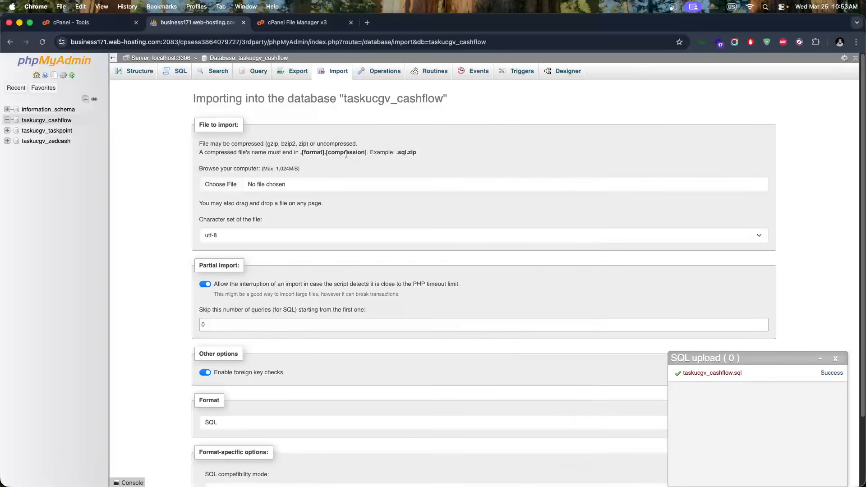
left_click(289, 185)
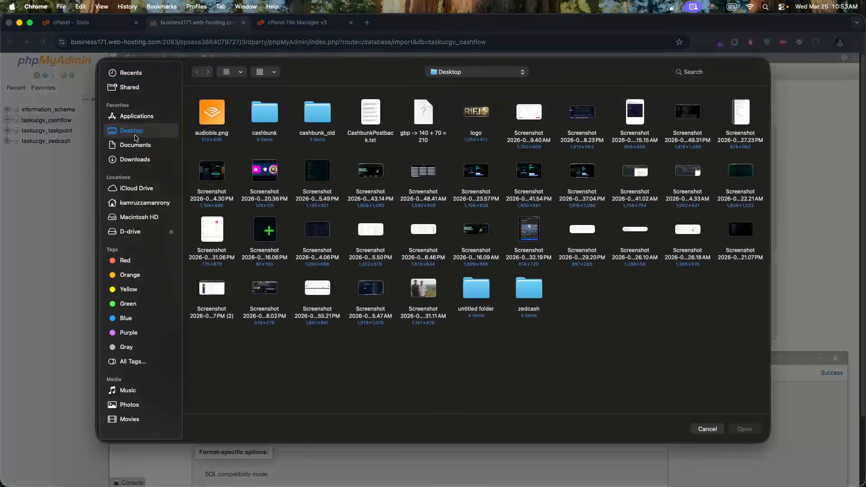
double_click(476, 288)
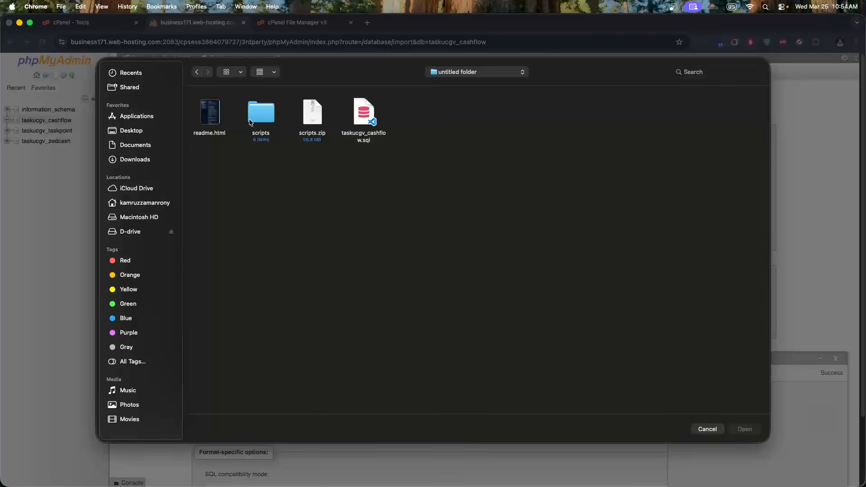
left_click(363, 121)
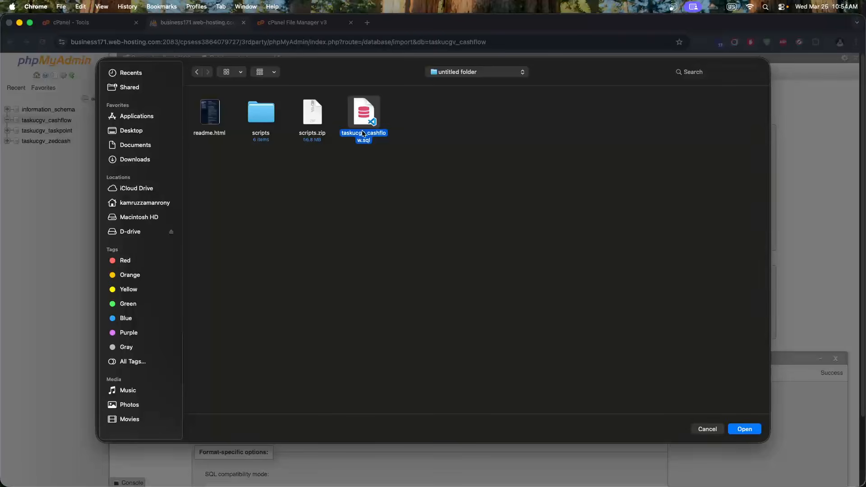
left_click(747, 430)
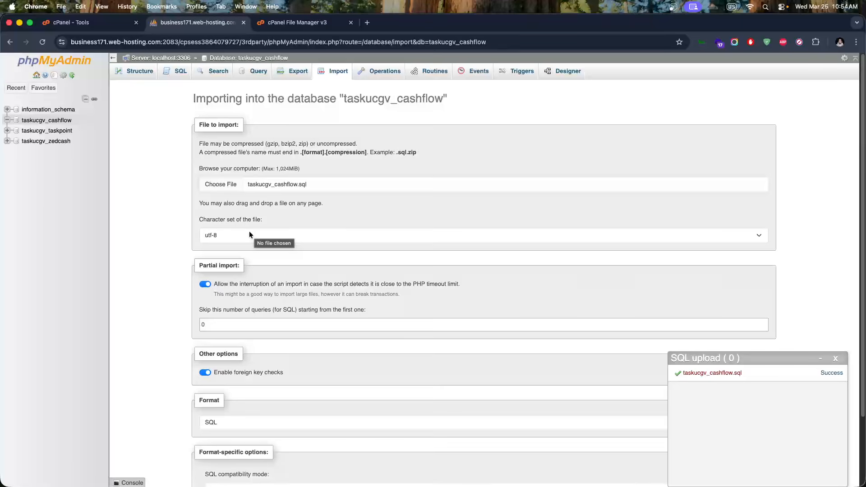
scroll(249, 231, "down", 3)
left_click(206, 456)
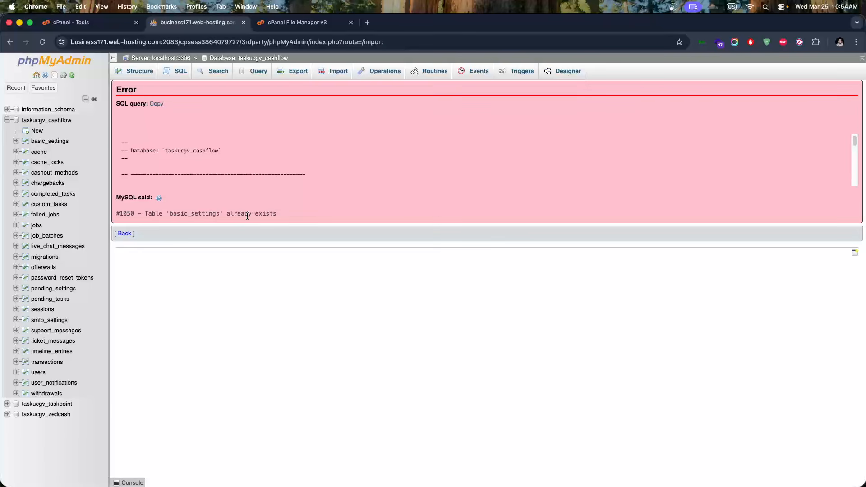
Check the imported basic_settings table and the full table list of taskucgv_cashflow
left_click(55, 143)
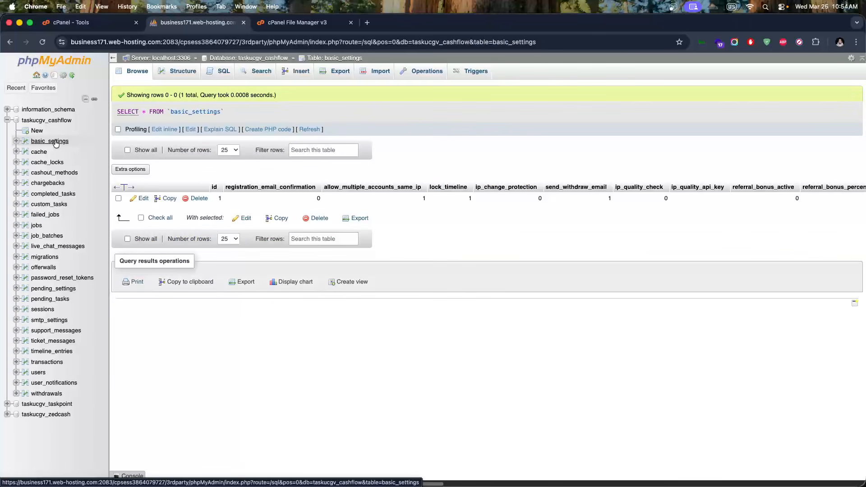
left_click(48, 122)
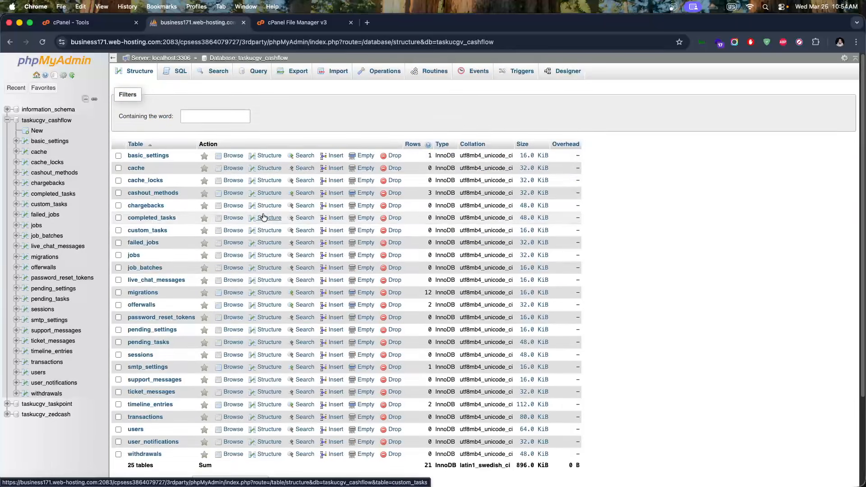
scroll(260, 210, "down", 5)
scroll(261, 210, "up", 5)
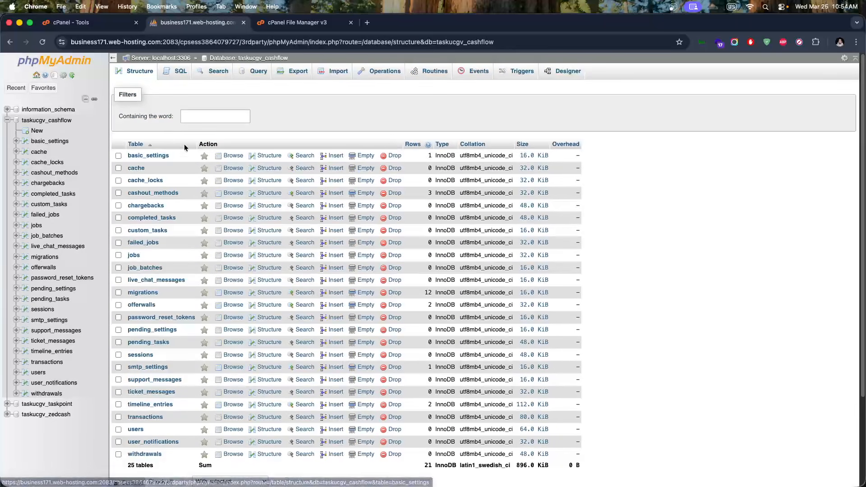
left_click(306, 23)
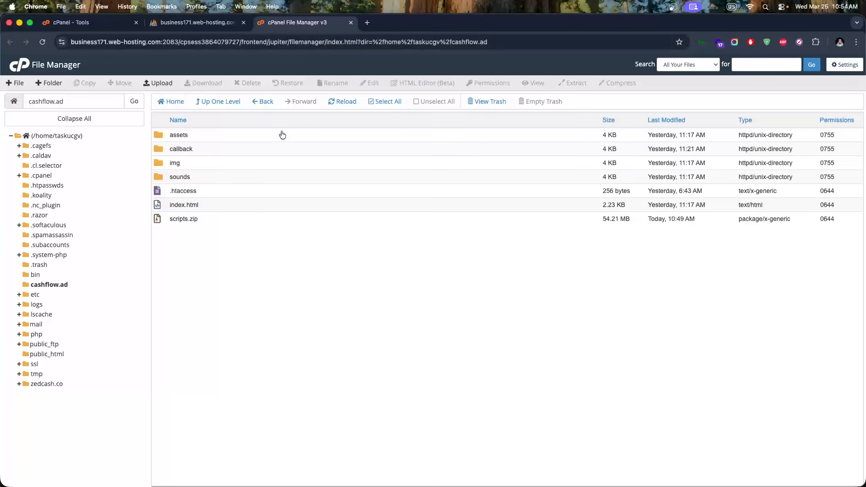
Delete scripts.zip from cashflow.ad permanently, skipping the trash
right_click(191, 222)
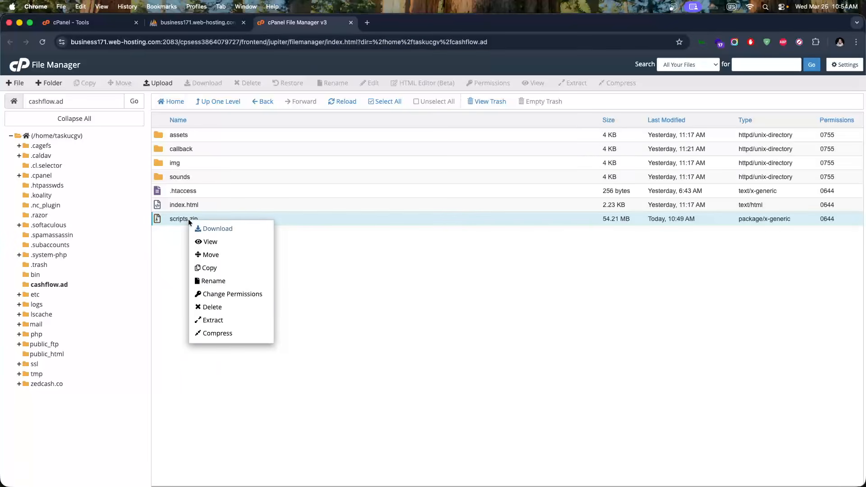
left_click(246, 308)
left_click(402, 274)
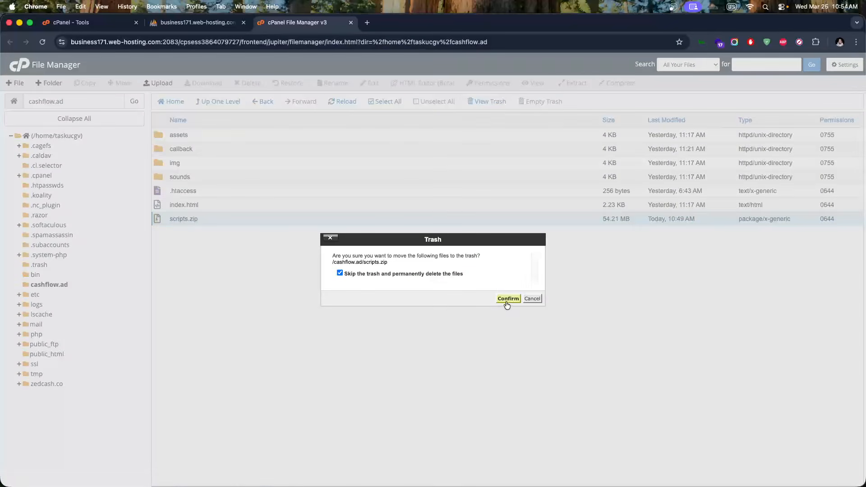
left_click(508, 299)
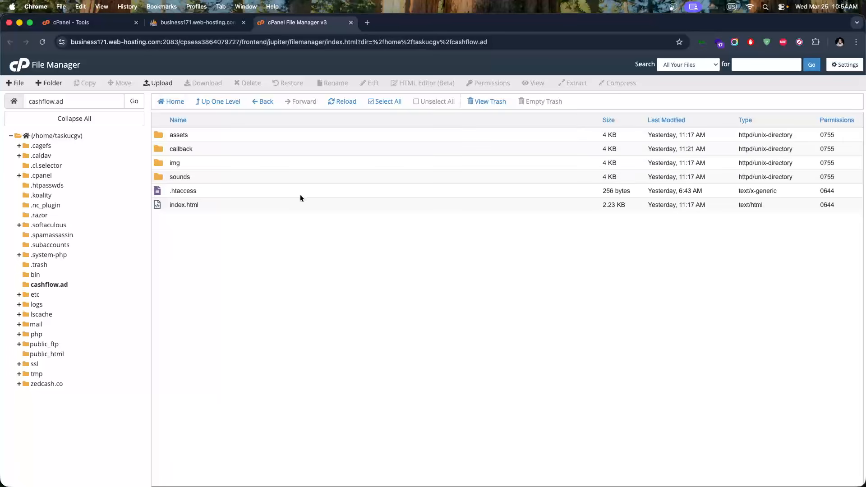
key("super+Tab")
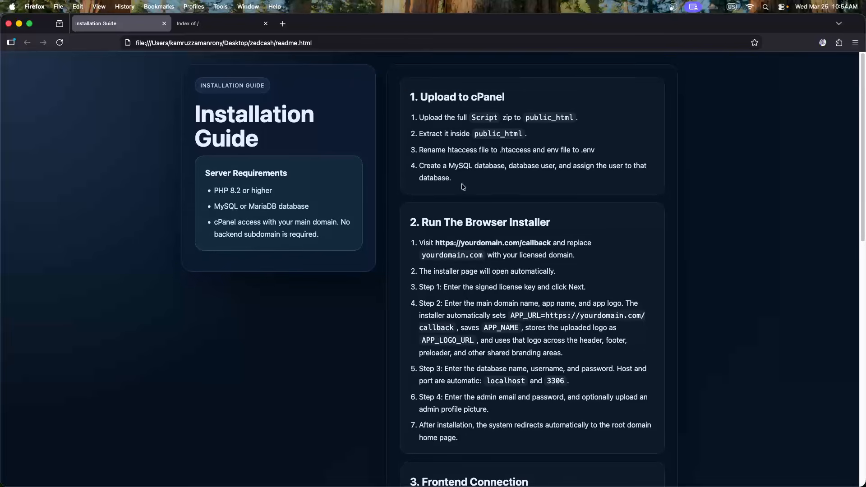
Review the guide's installer steps and callback URL, then bring up the cashflow.ad Index of / tab
scroll(487, 171, "down", 2)
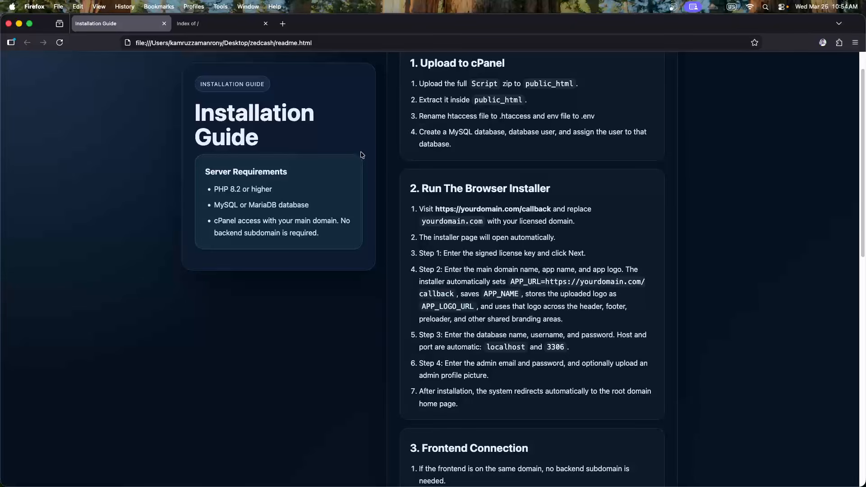
scroll(388, 194, "up", 1)
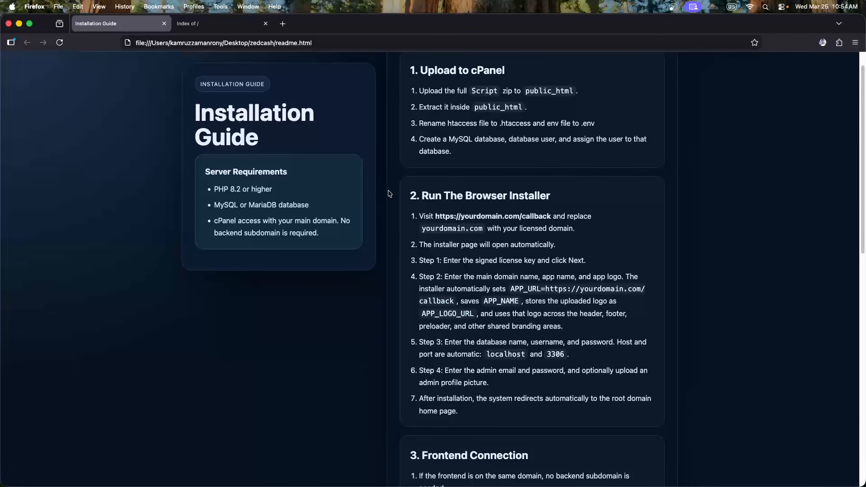
double_click(485, 218)
left_click(517, 219)
double_click(535, 217)
left_click(212, 25)
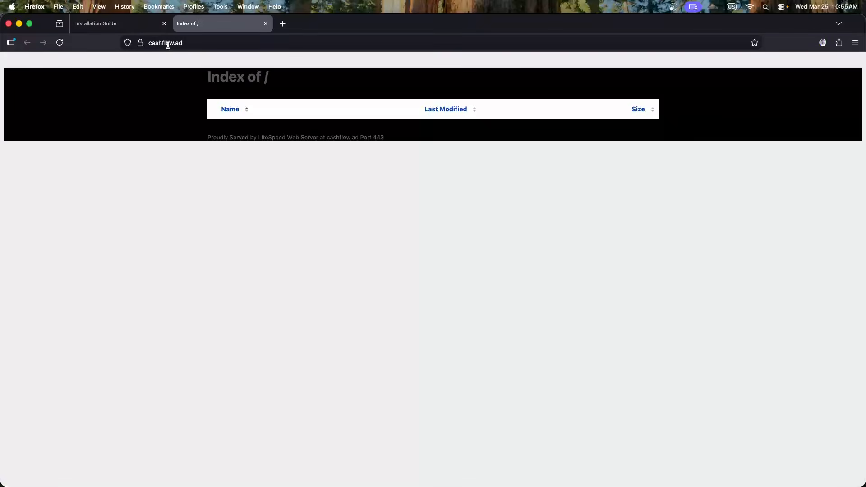
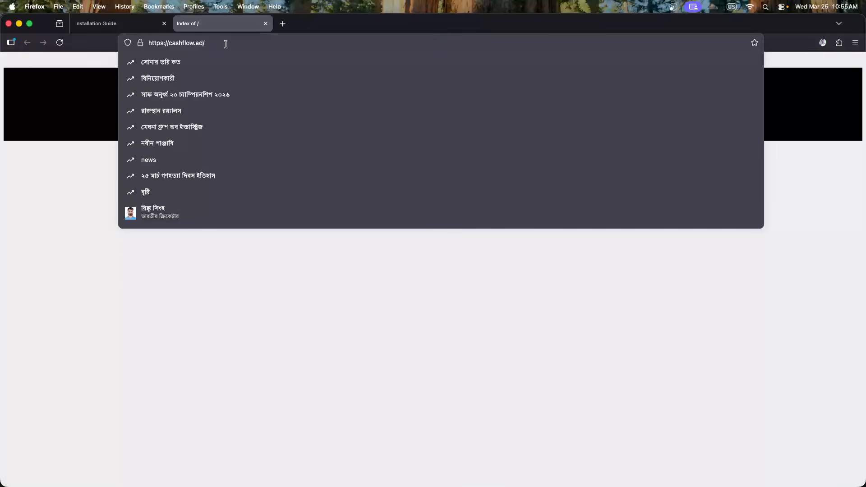
type("callback/install")
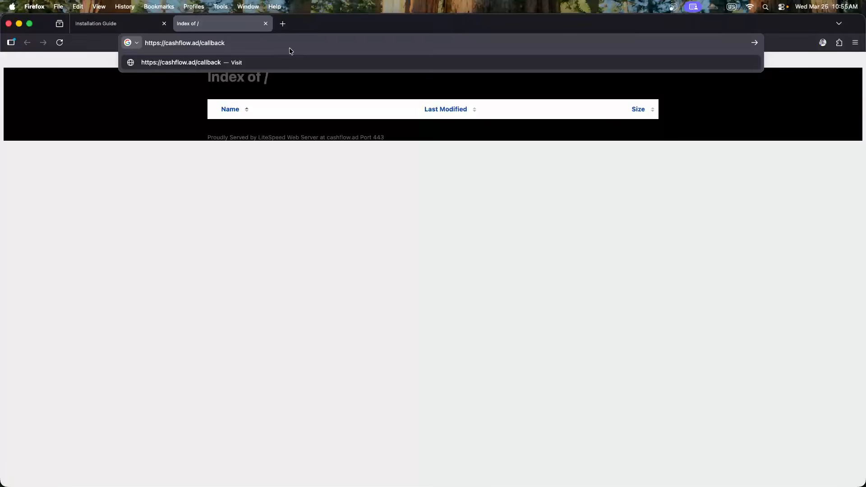
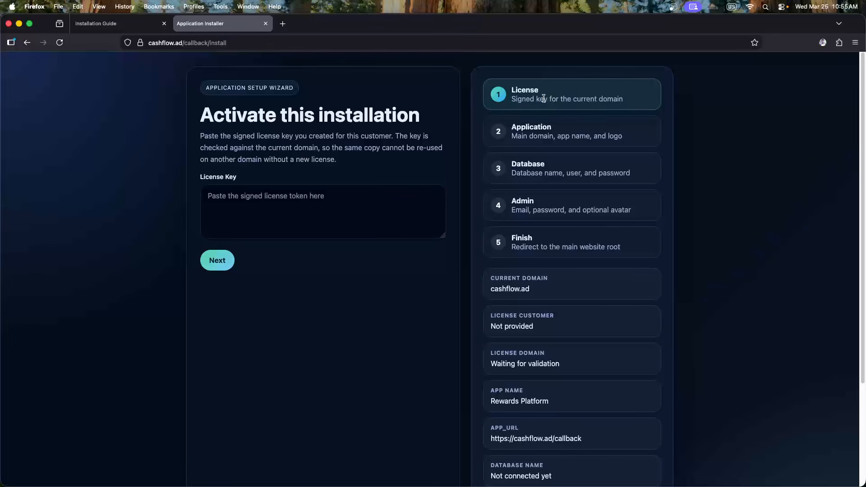
Paste the signed license token from VS Code into the License Key field and submit it
left_click(272, 191)
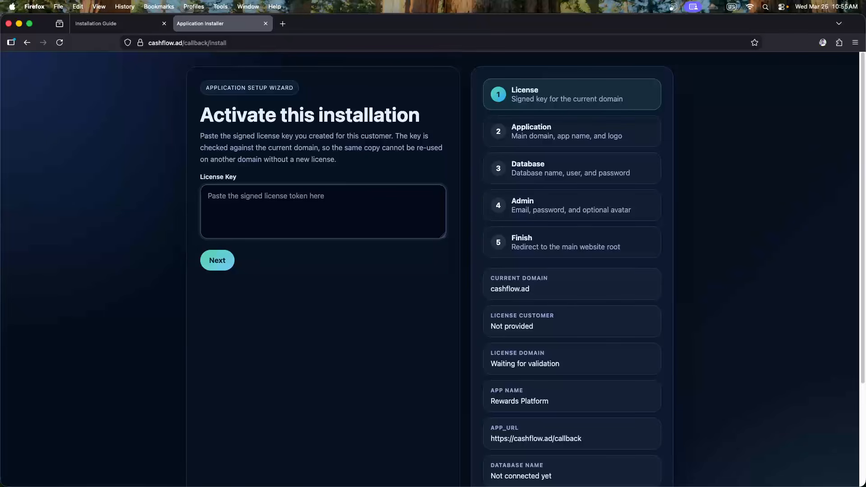
key("super+Tab")
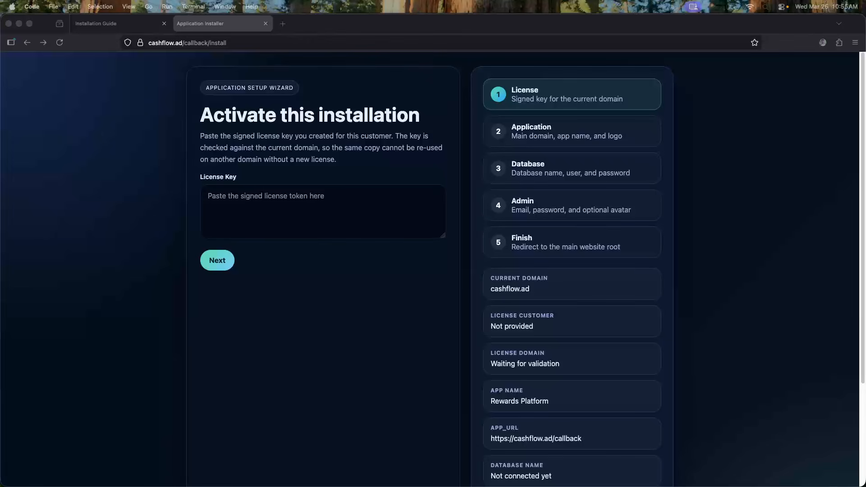
left_click(311, 211)
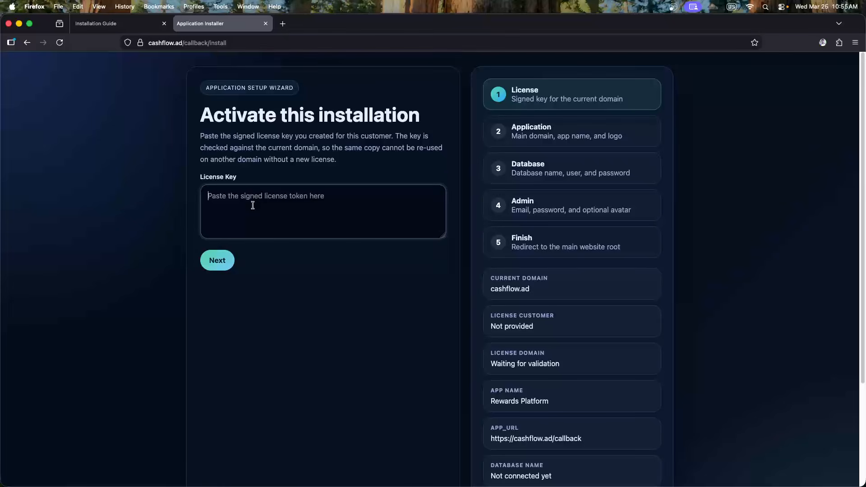
key("super+v")
scroll(309, 223, "up", 2)
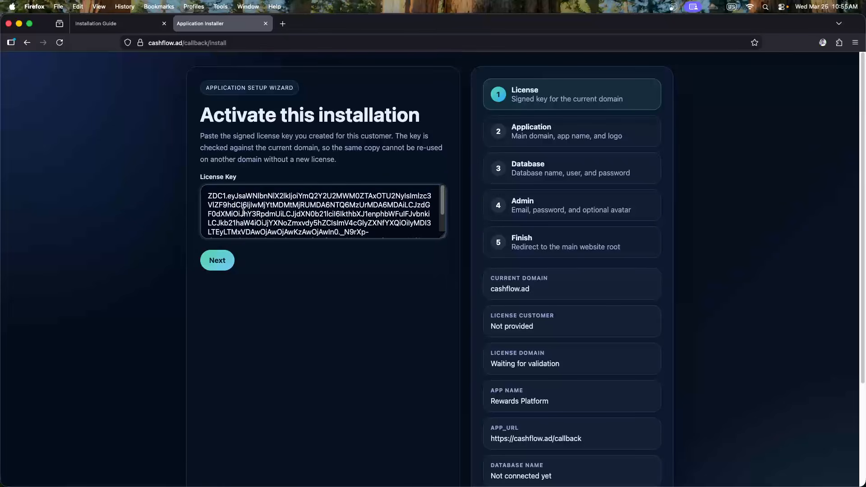
scroll(244, 212, "down", 2)
scroll(261, 211, "up", 1)
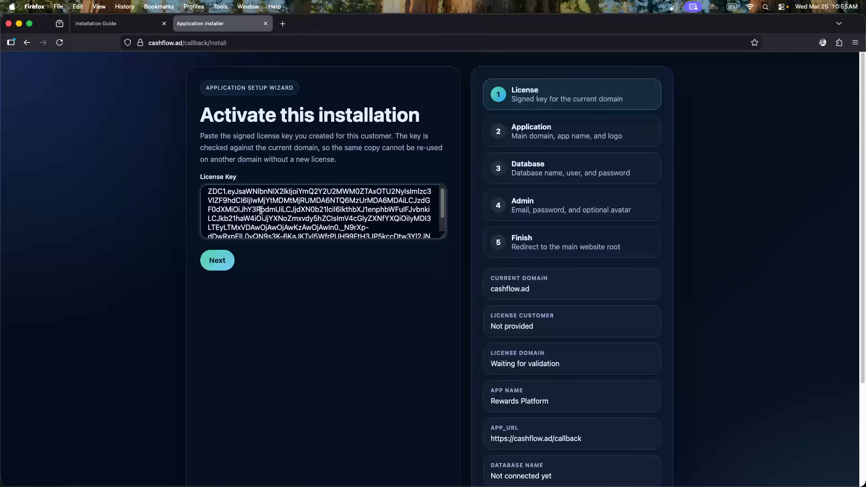
scroll(261, 210, "down", 1)
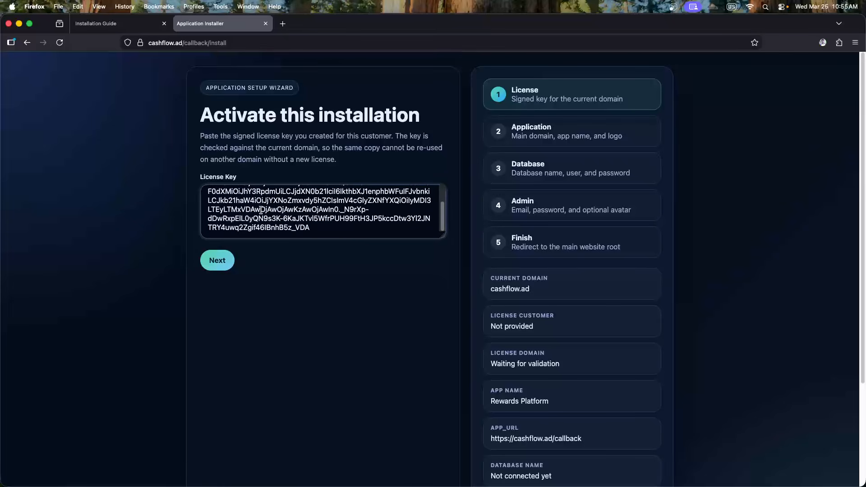
left_click(221, 265)
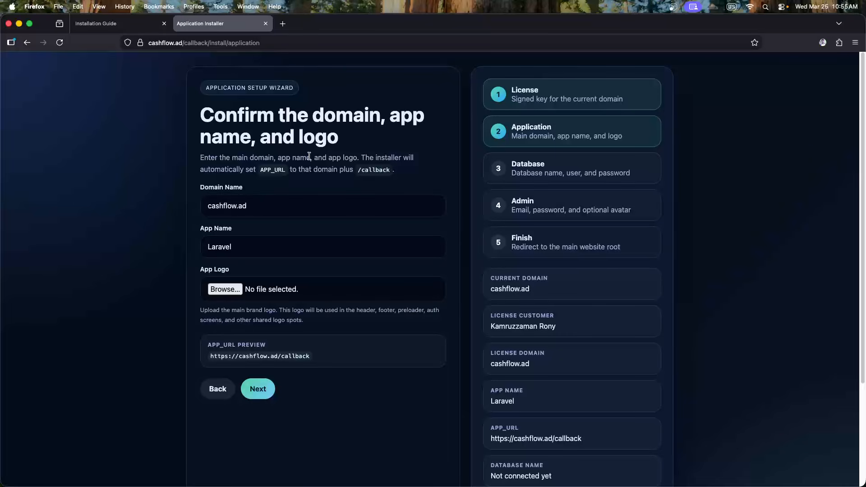
Copy 'cashflow' from the cashflow.ad domain and use it to rename the app from Laravel to Cashflow
left_click(267, 201)
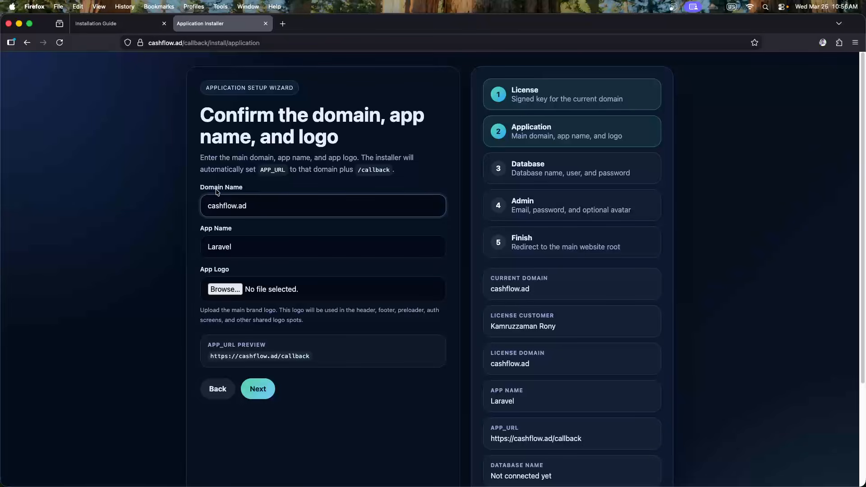
left_click_drag(210, 206, 265, 205)
left_click(278, 205)
double_click(223, 207)
key("ctrl+c")
key("Tab")
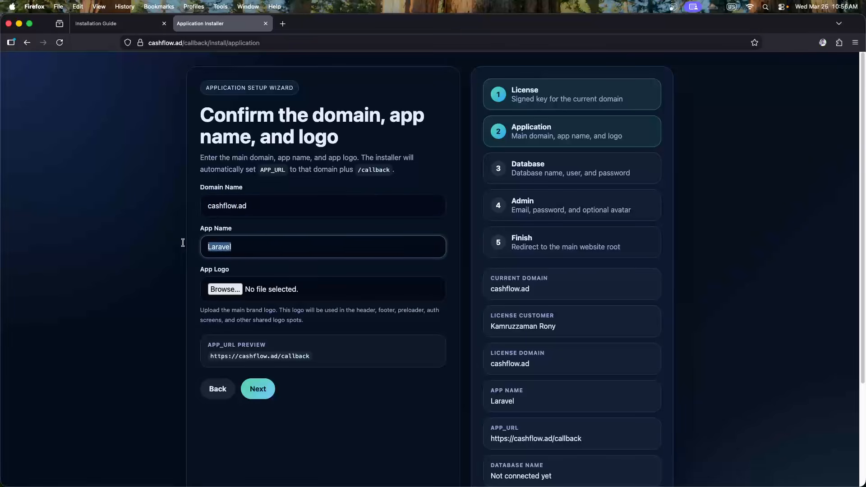
key("ctrl+v")
left_click(203, 248)
type("C")
Attach logo.png from D:\cashflow\client\public\img as the app logo
left_click(231, 291)
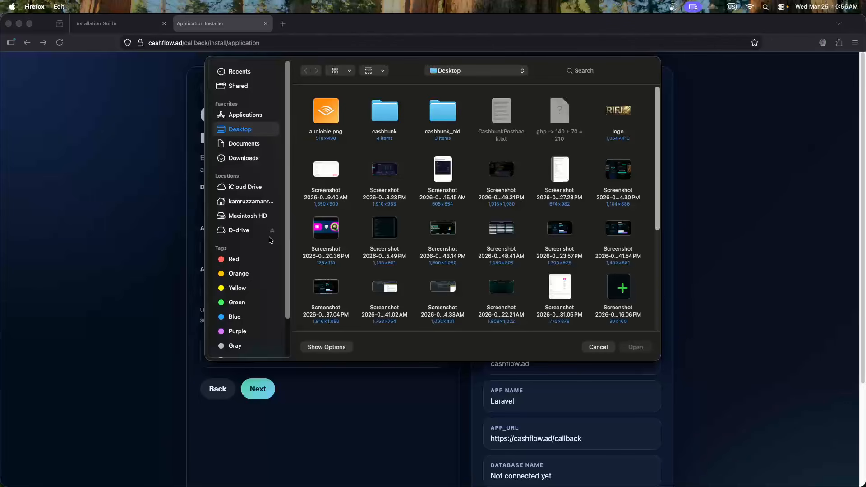
left_click(247, 231)
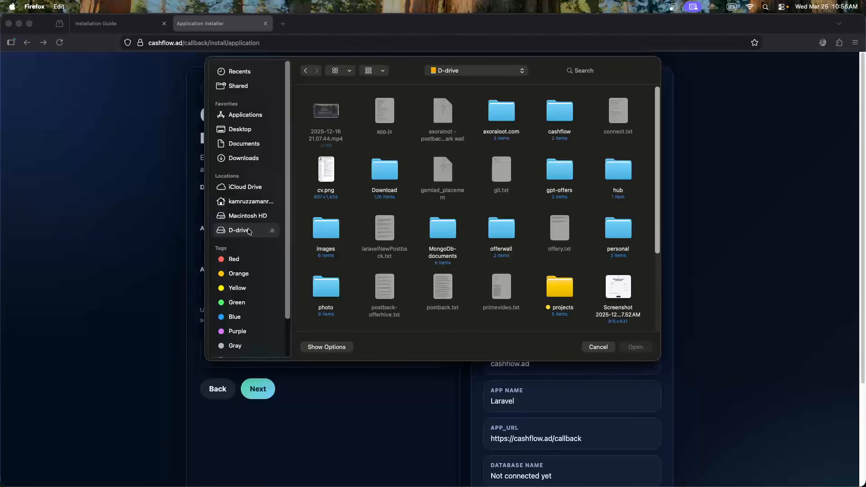
double_click(553, 127)
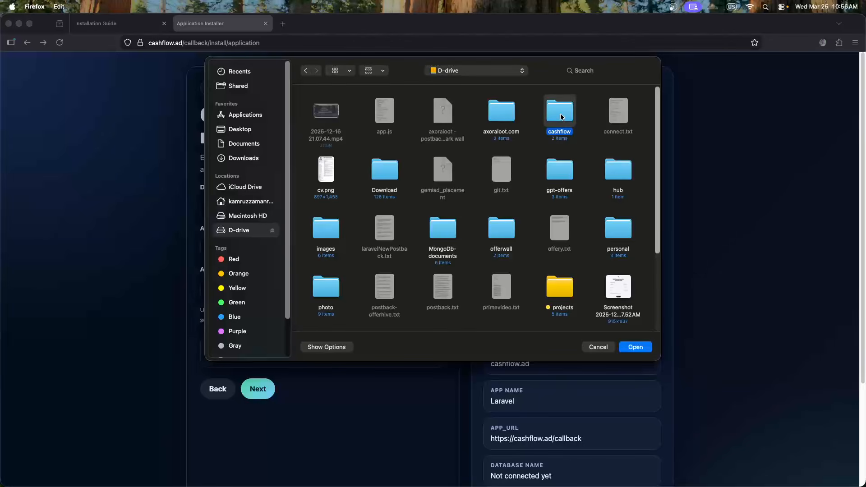
double_click(374, 117)
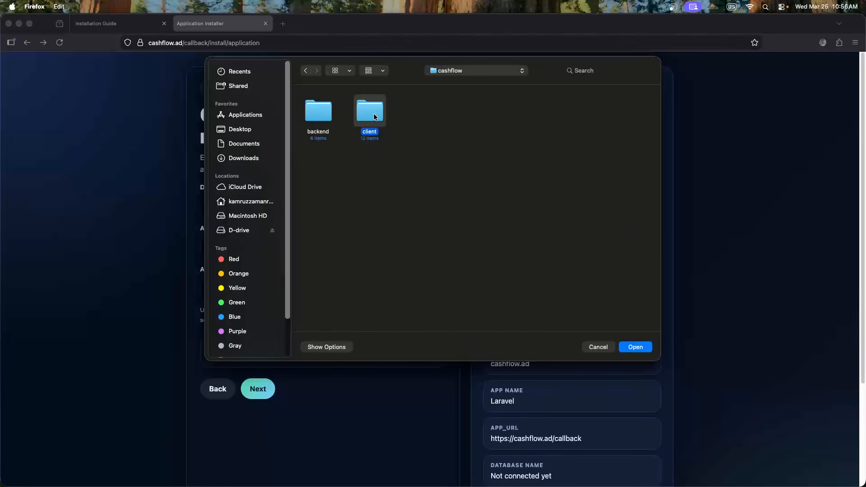
left_click(584, 114)
double_click(584, 114)
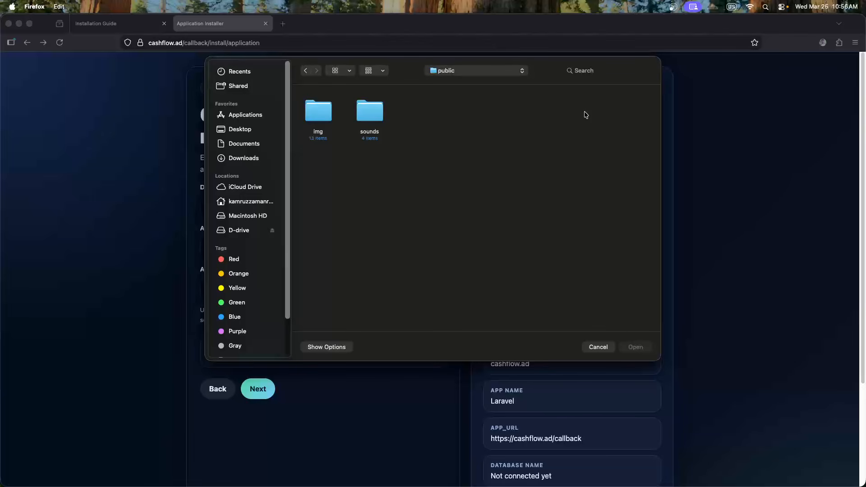
double_click(323, 117)
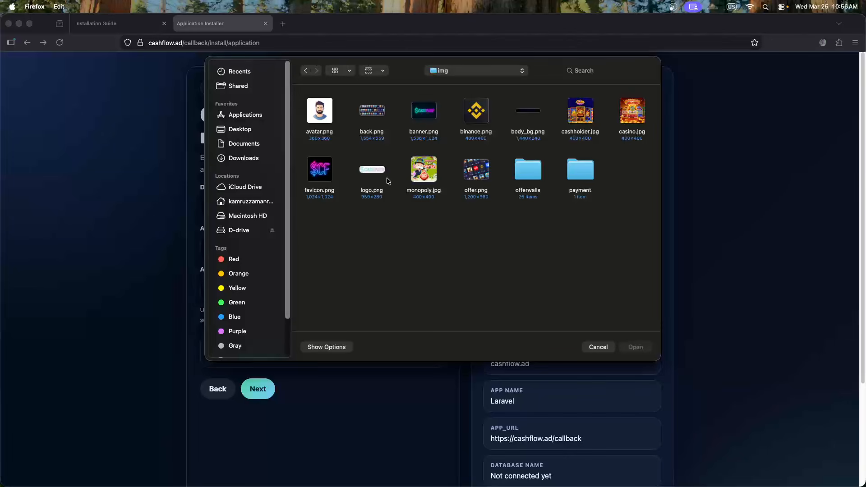
left_click(372, 178)
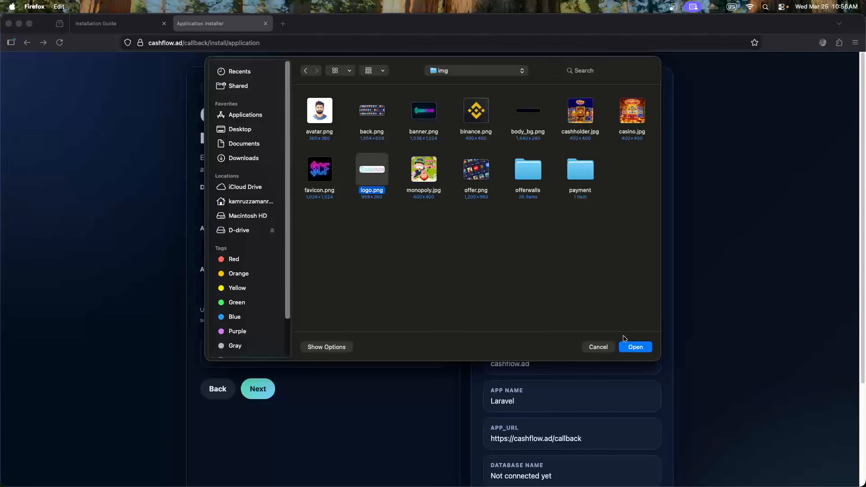
left_click(636, 347)
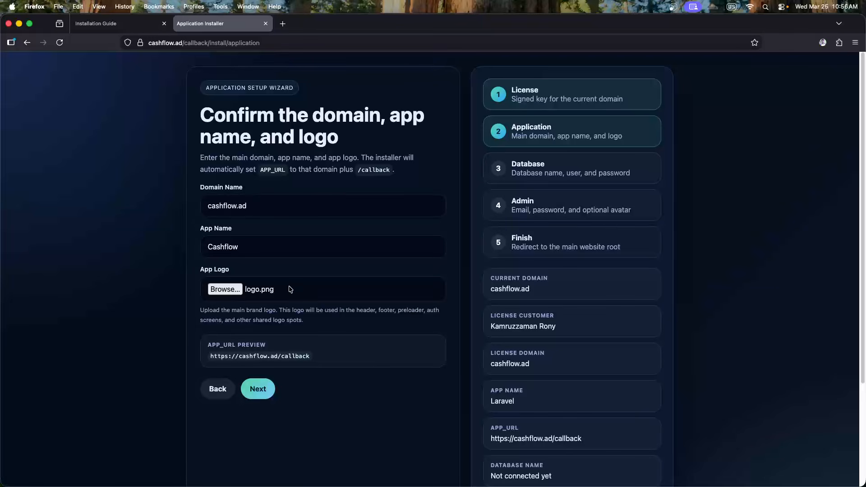
Submit the application details to move on to the database step
scroll(317, 282, "down", 1)
scroll(319, 280, "down", 1)
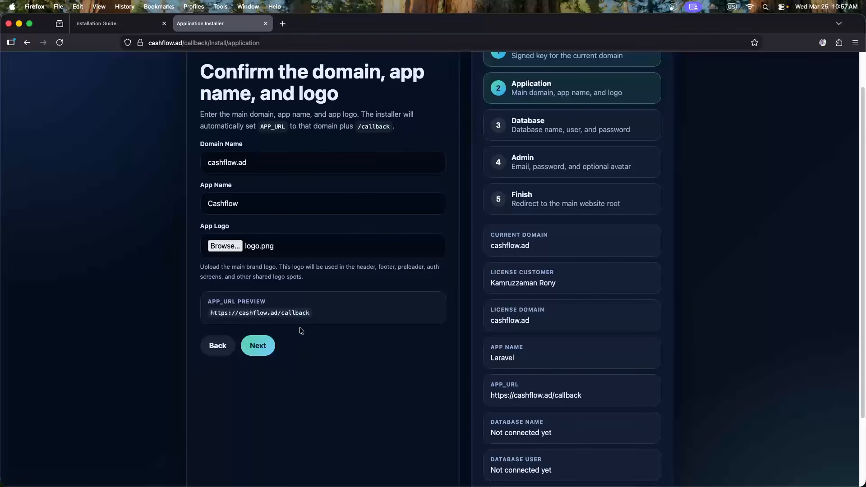
scroll(306, 327, "up", 1)
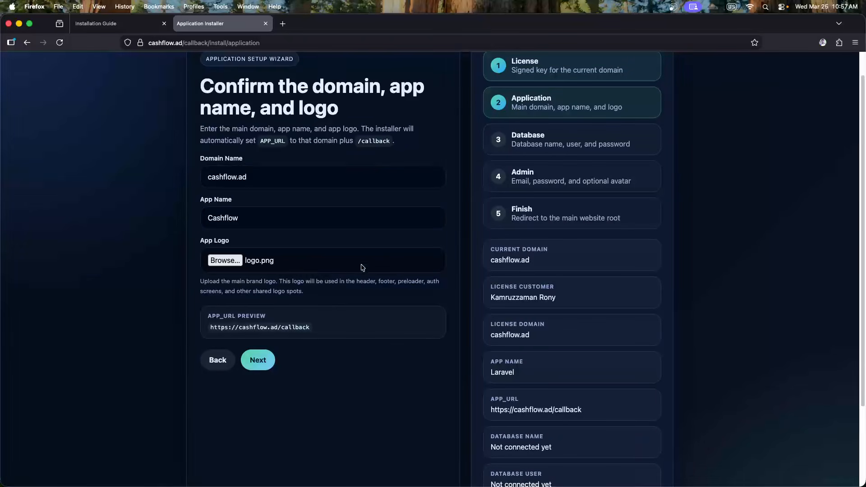
scroll(293, 316, "down", 2)
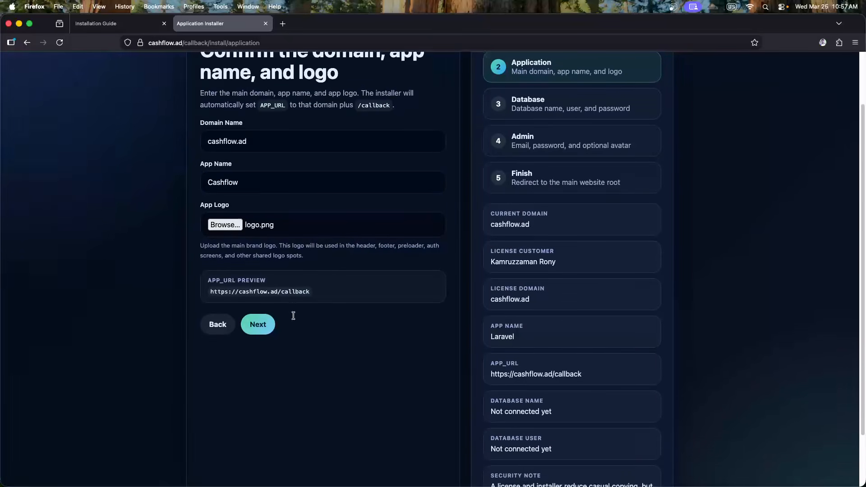
left_click(258, 317)
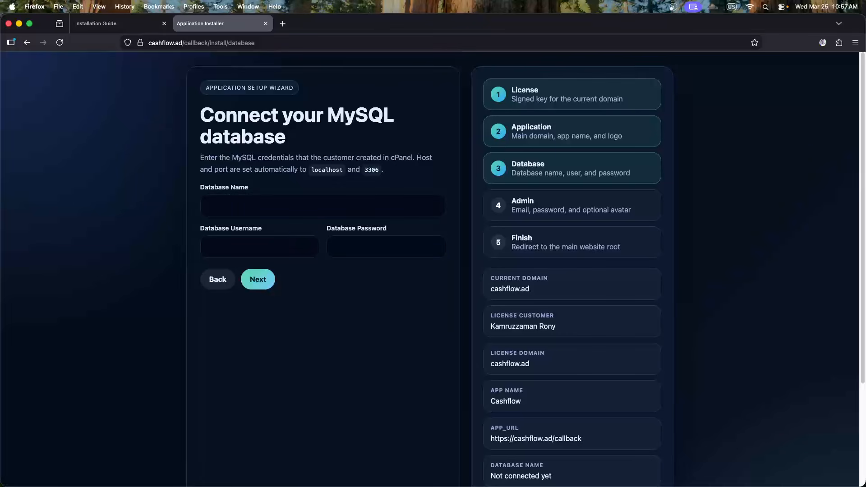
Switch from the installer to the cPanel File Manager in Chrome
key("super+Tab")
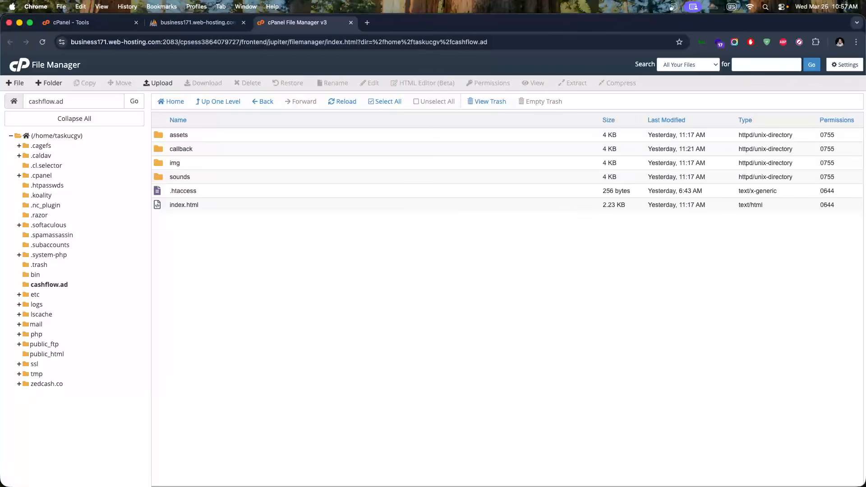
Copy the full database name taskucgv_cashflow from phpMyAdmin's database tree
left_click(187, 23)
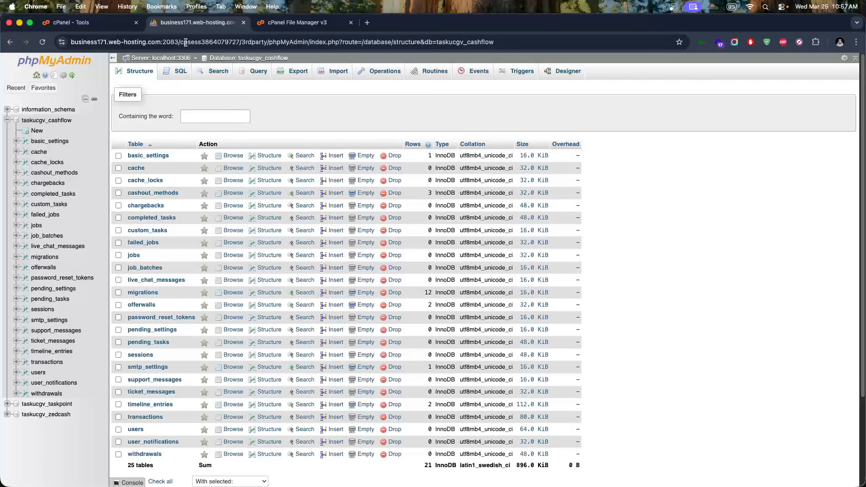
left_click_drag(75, 124, 21, 122)
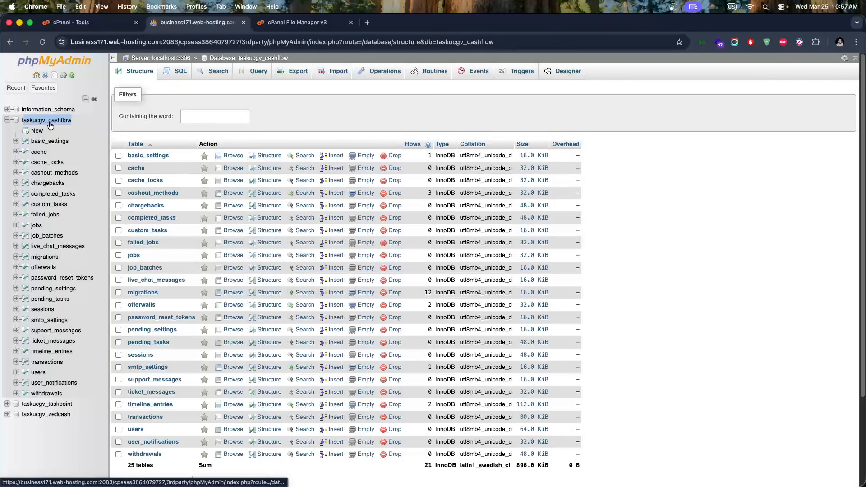
left_click(22, 122, "shift")
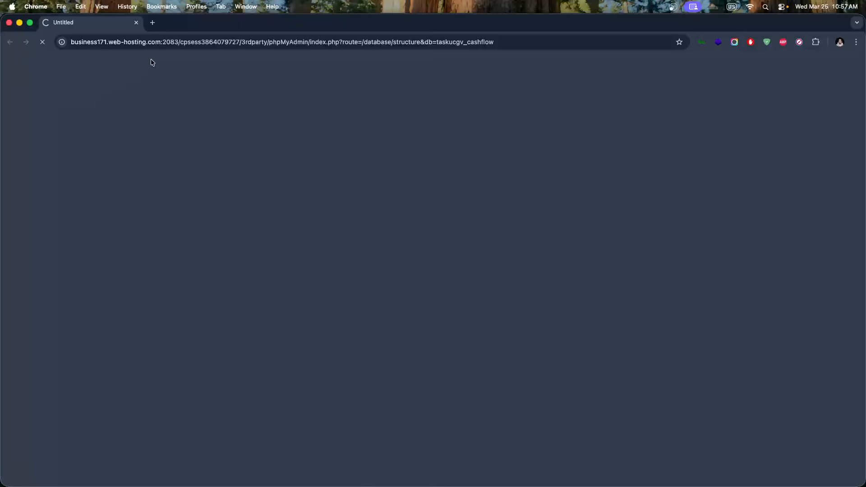
left_click(136, 23)
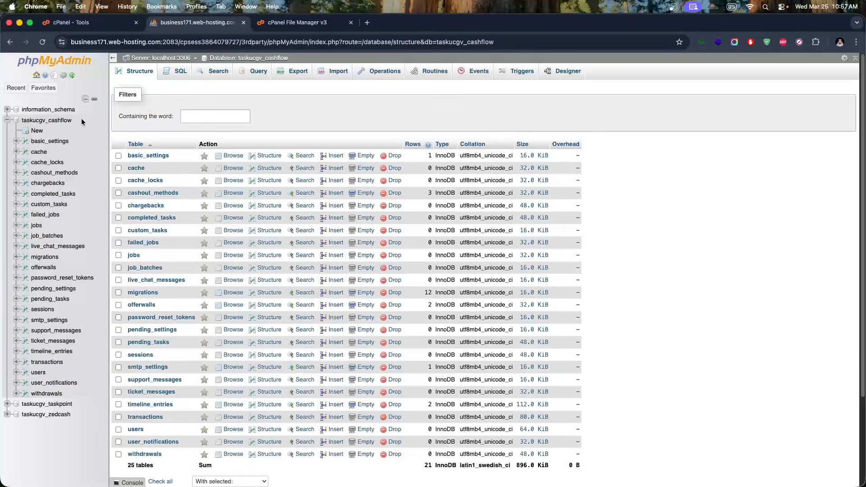
left_click_drag(44, 121, 24, 123)
key("super+c")
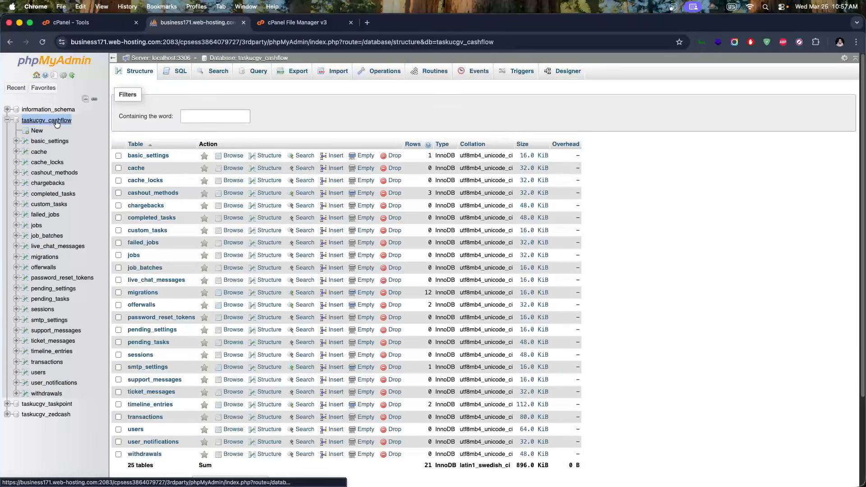
left_click(260, 24)
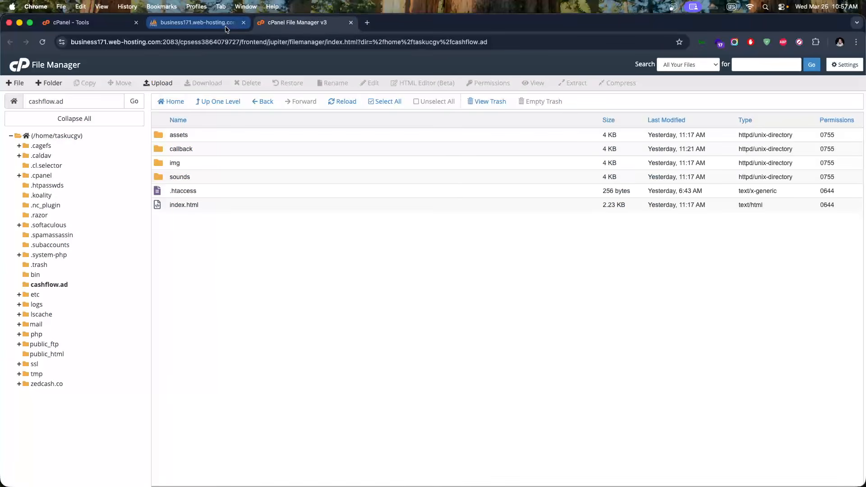
Enter taskucgv_cashflow as database name and username, fill the database password, and submit
key("super+Tab")
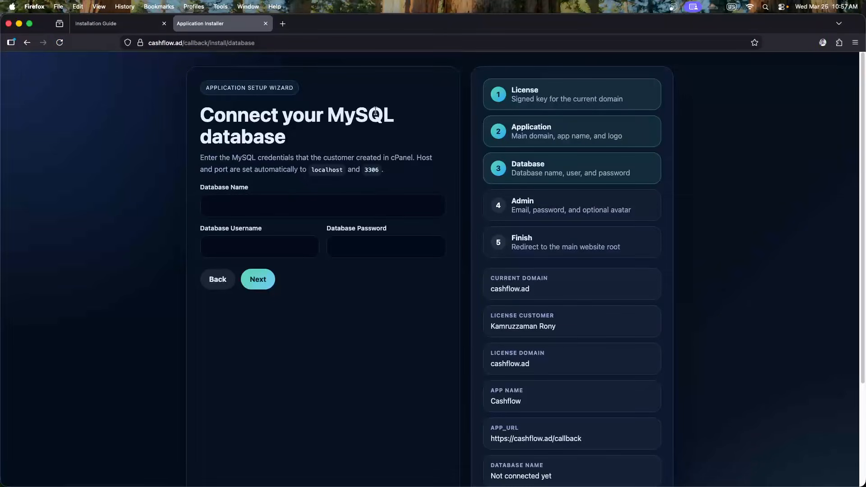
left_click(244, 209)
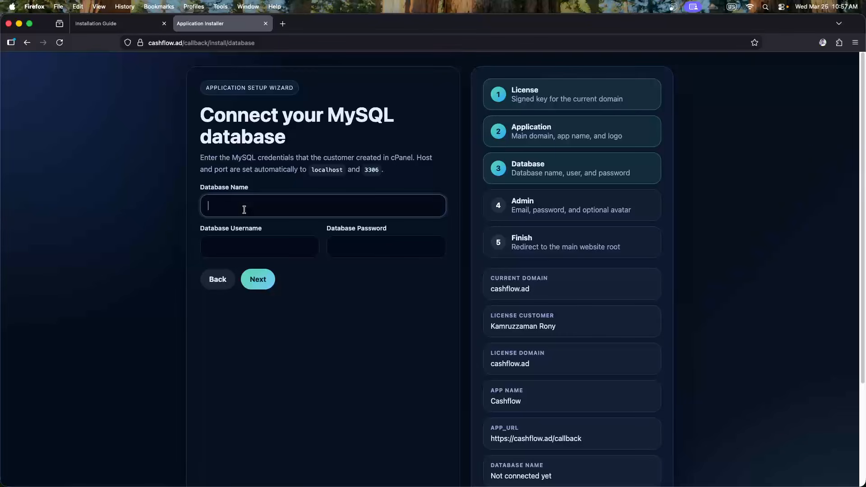
key("super+v")
left_click(215, 247)
key("super+v")
left_click(353, 248)
key("super+v")
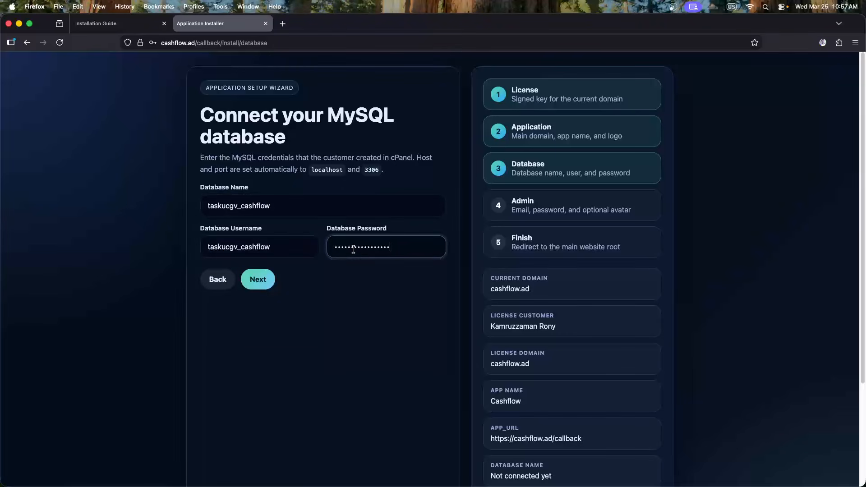
left_click(308, 282)
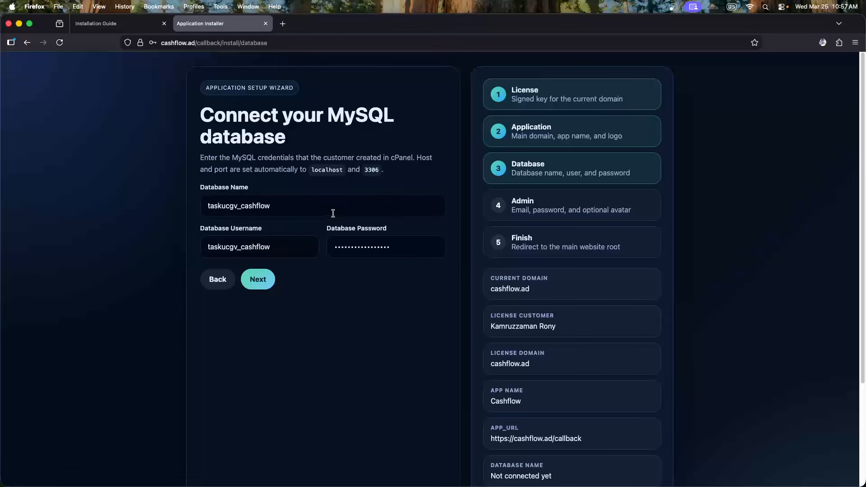
left_click(260, 281)
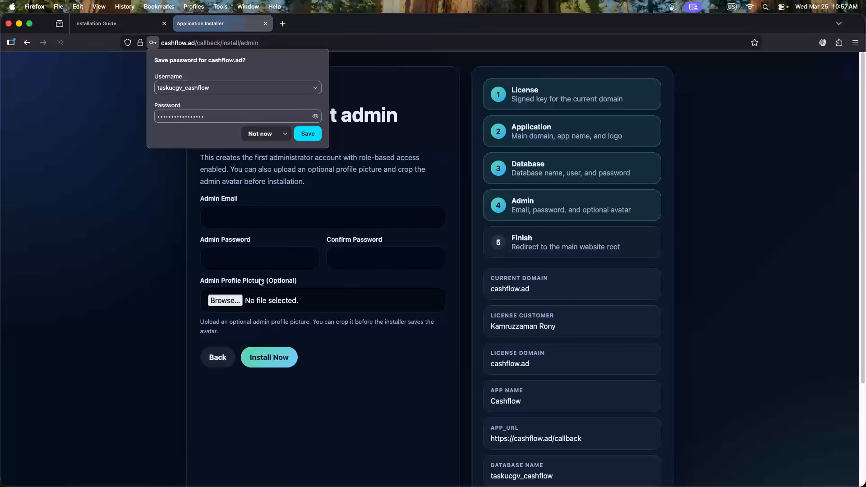
Decline the browser's offer to save the database login and review the Admin step
left_click(266, 136)
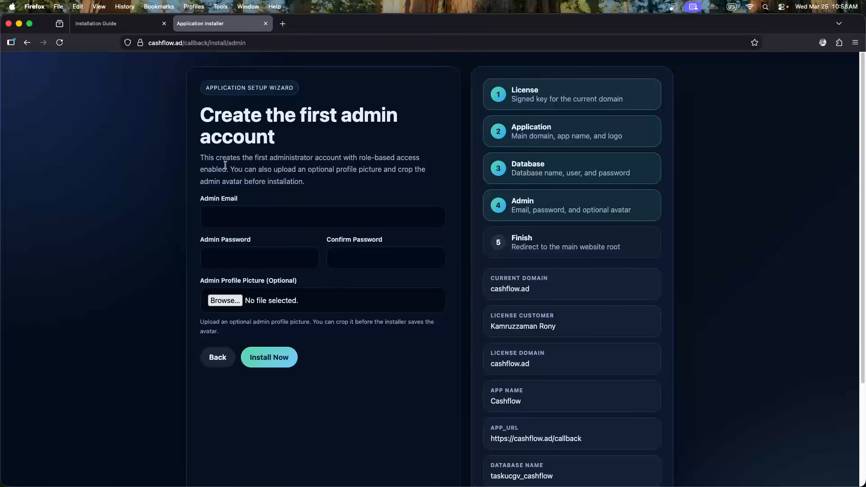
left_click_drag(201, 155, 332, 179)
left_click(339, 185)
Fill the admin e-mail, password and confirmation from Firefox's saved login
left_click(272, 216)
left_click(260, 228)
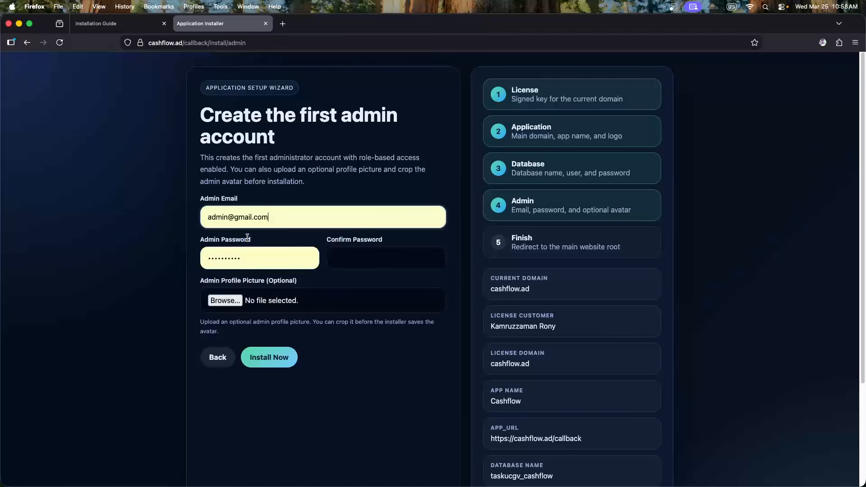
left_click(354, 263)
left_click(361, 276)
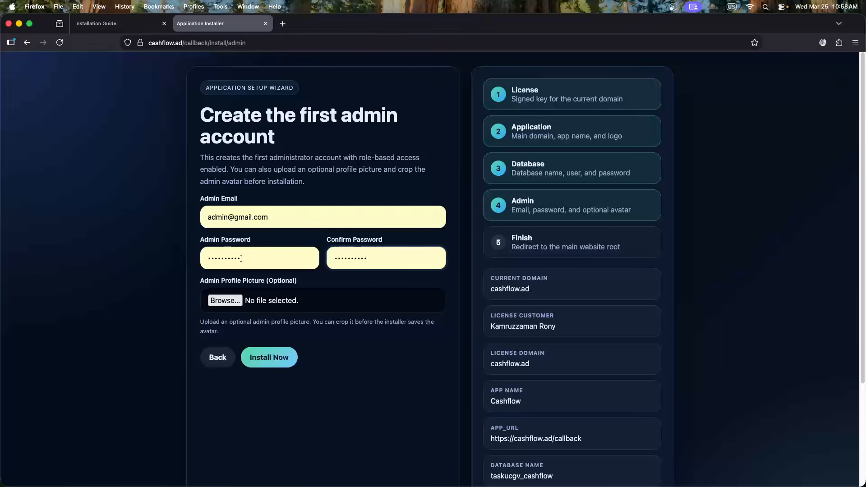
left_click_drag(273, 218, 156, 221)
left_click(156, 220)
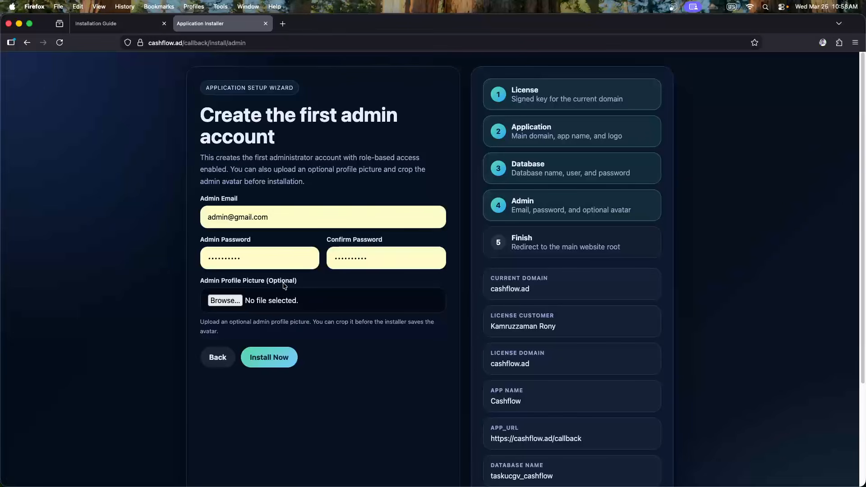
Pick a photo from D:\personal\photo\Messenger as the admin profile picture
left_click(232, 305)
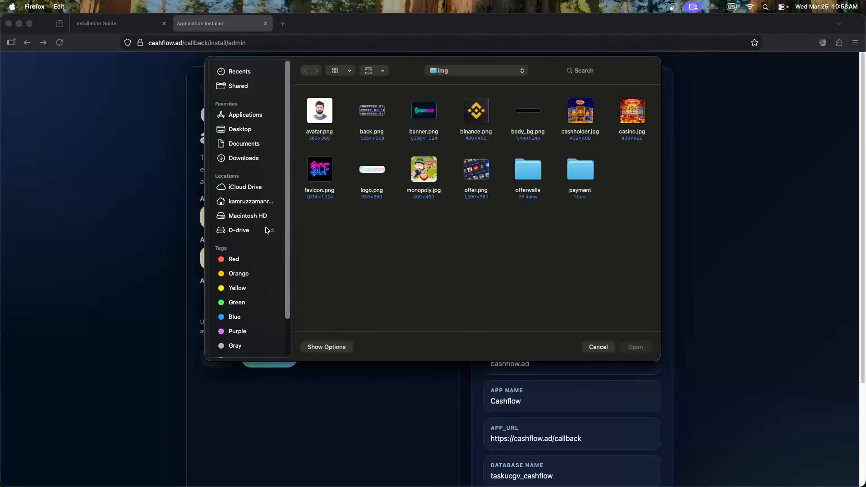
left_click(239, 231)
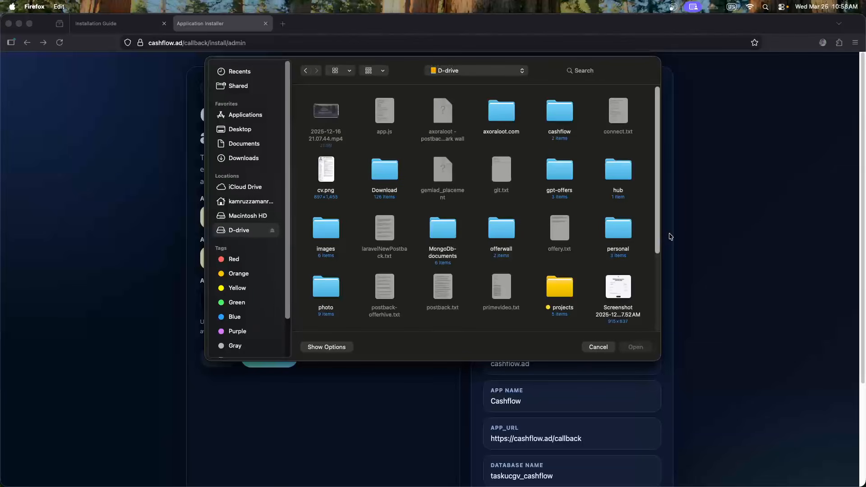
double_click(614, 234)
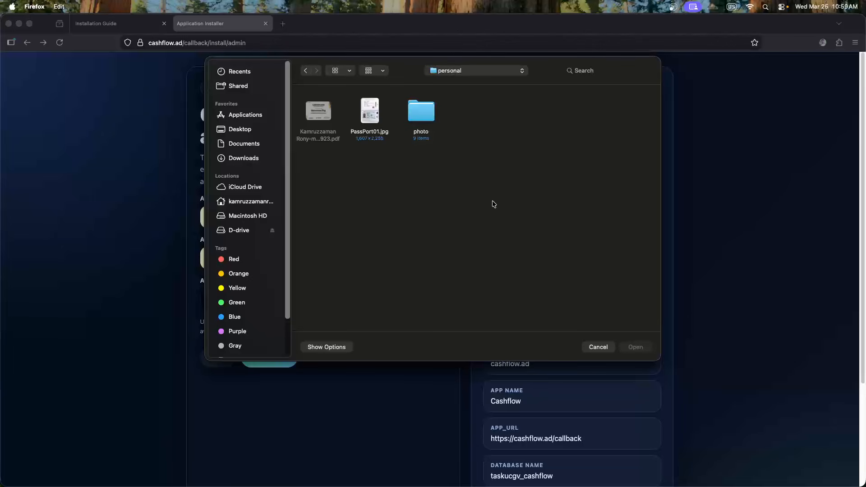
double_click(434, 115)
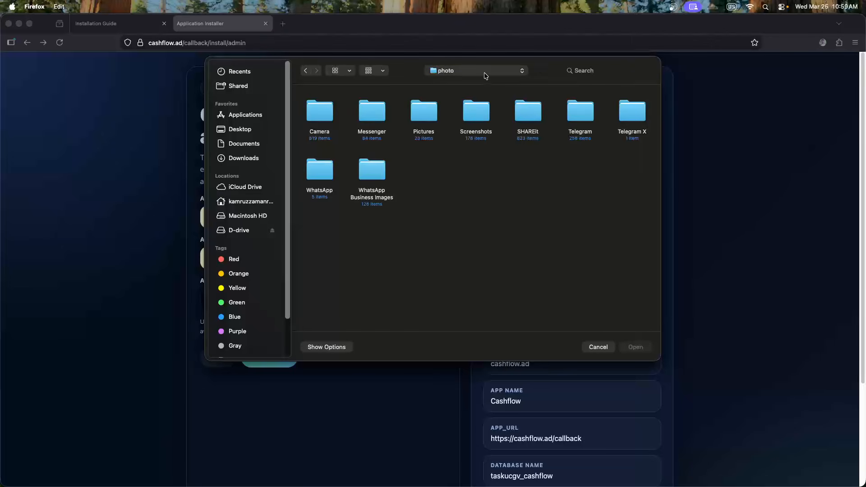
left_click_drag(540, 67, 0, 90)
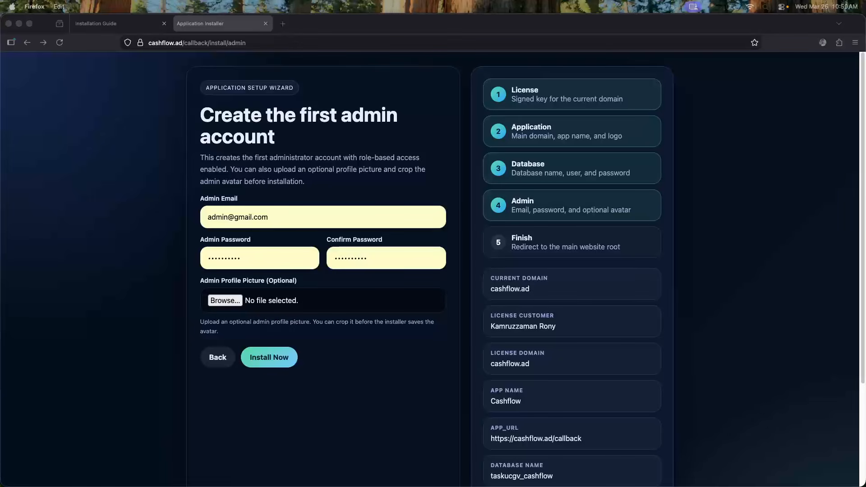
left_click_drag(0, 111, 429, 107)
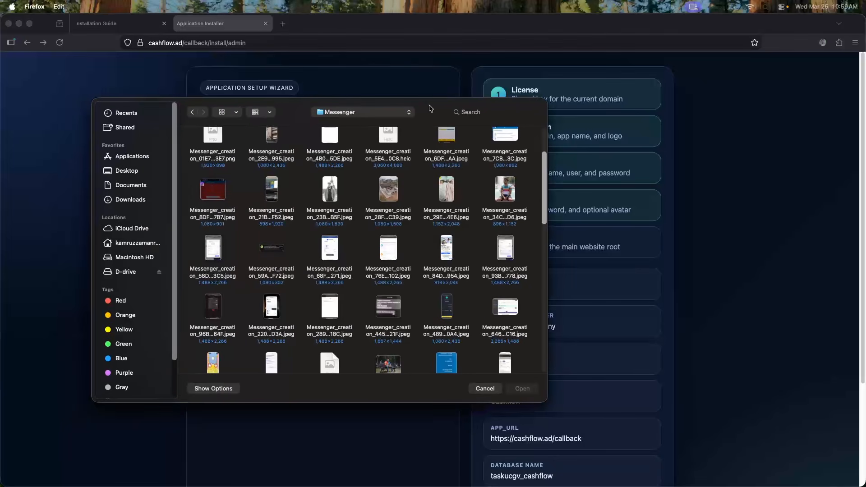
double_click(500, 189)
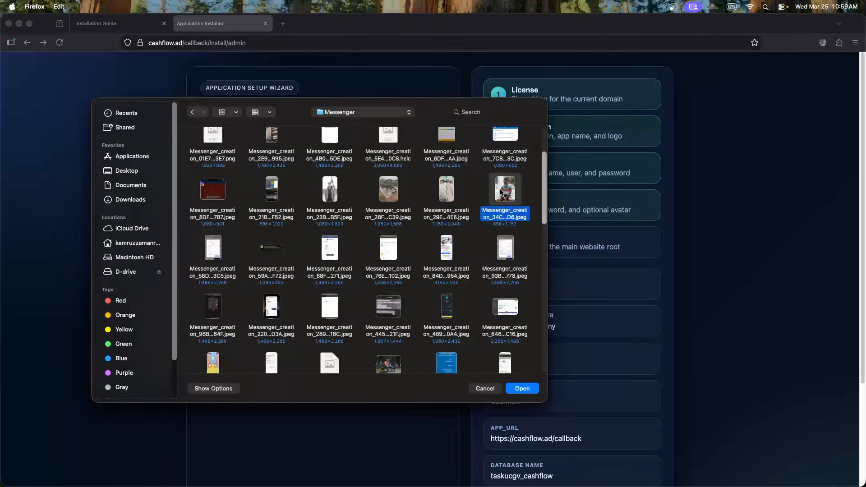
Zoom and reposition the avatar crop to frame head and shoulders, apply it, and install
scroll(286, 296, "down", 3)
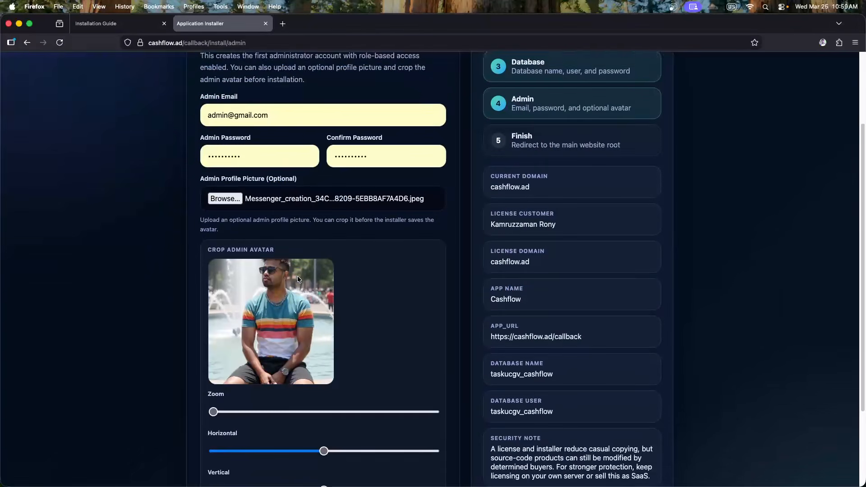
scroll(318, 371, "down", 2)
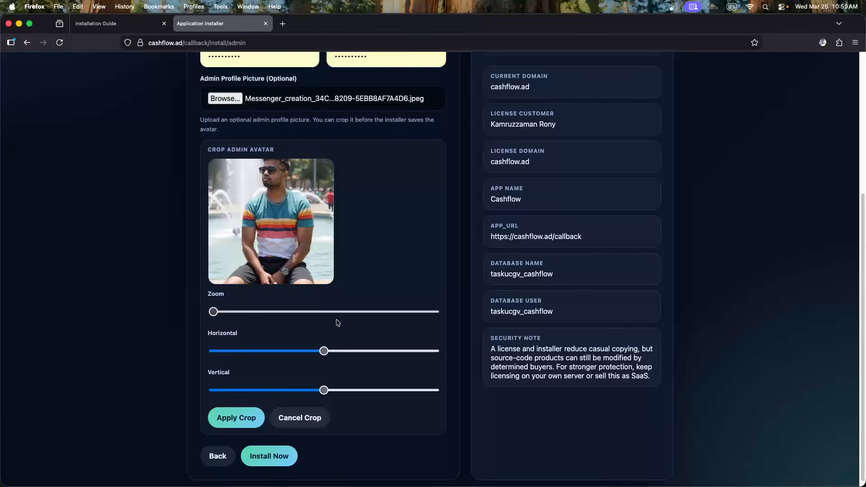
left_click_drag(213, 312, 318, 311)
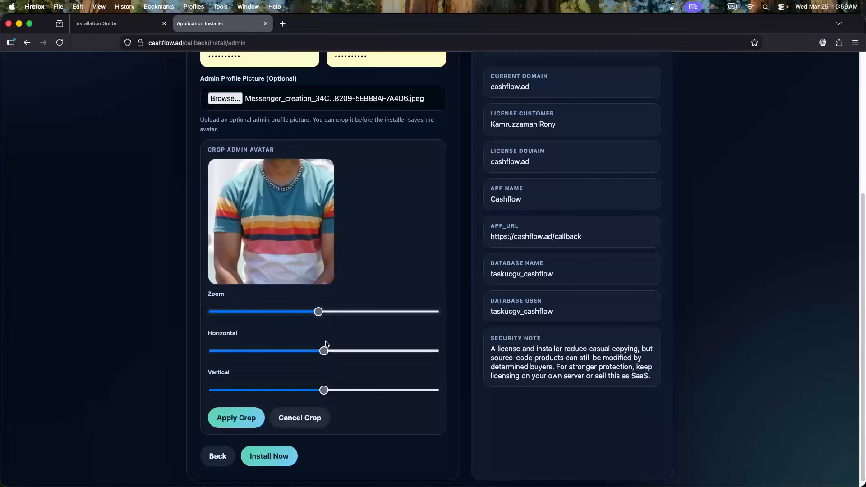
left_click_drag(323, 351, 341, 353)
left_click_drag(324, 390, 233, 391)
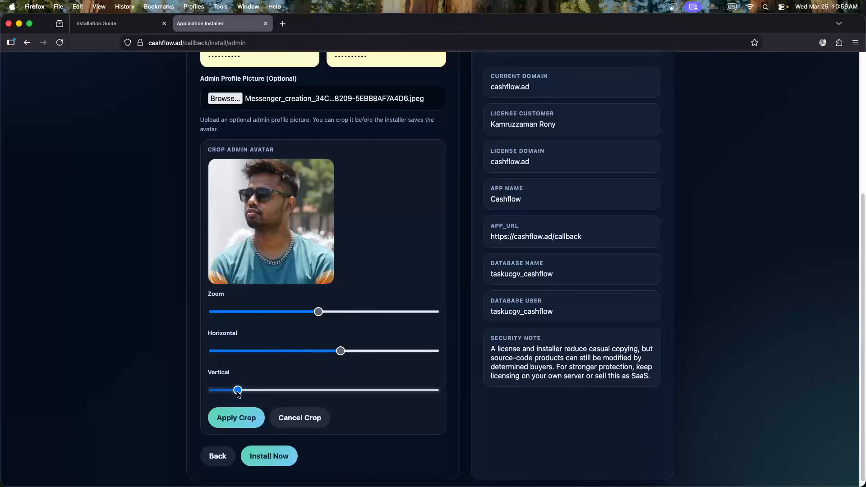
left_click_drag(318, 313, 365, 323)
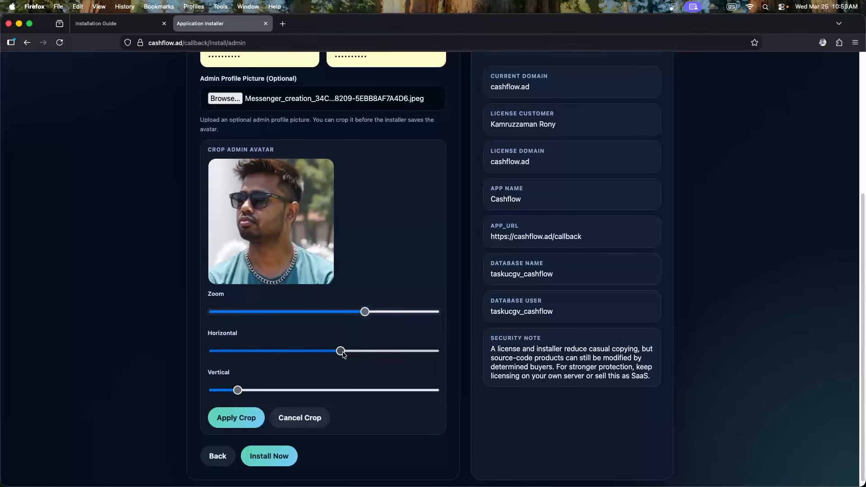
left_click_drag(341, 353, 332, 355)
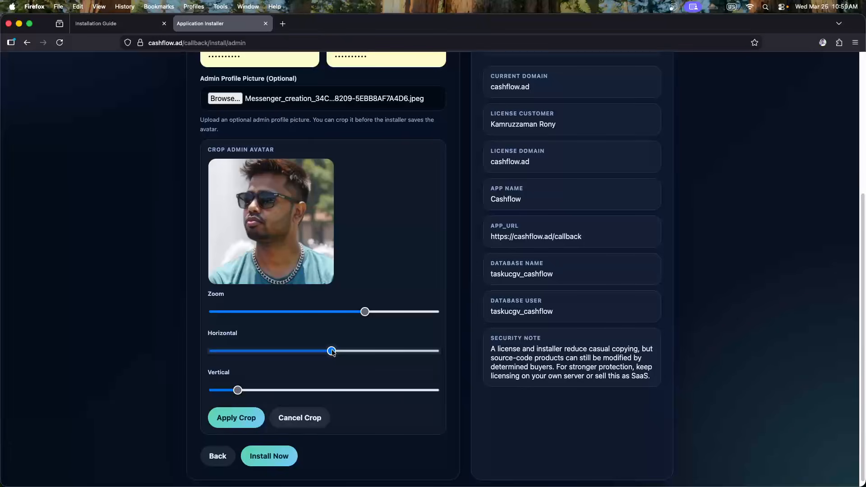
left_click_drag(237, 391, 233, 391)
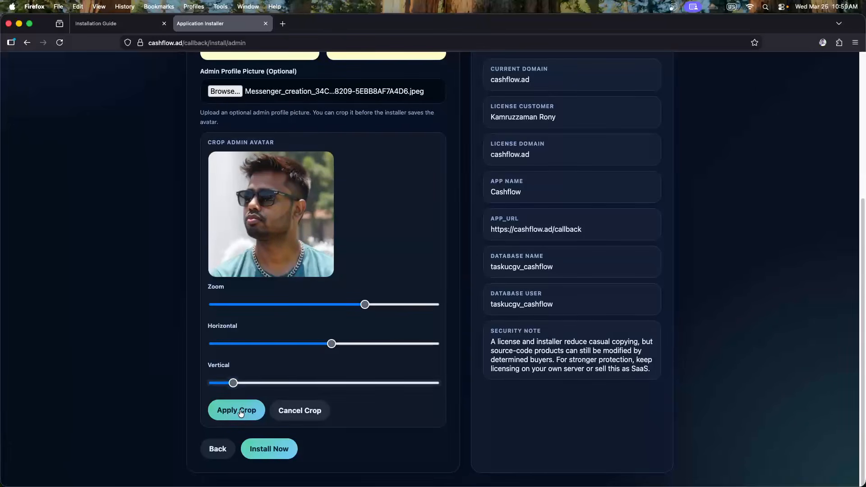
left_click(239, 415)
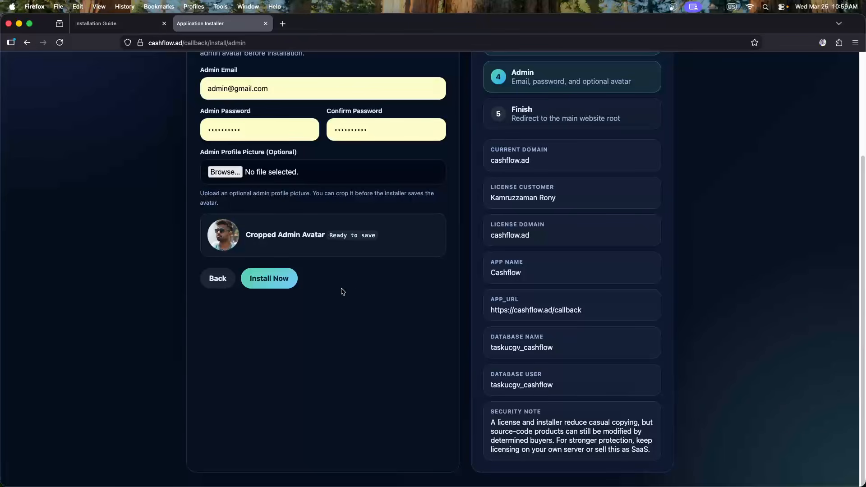
left_click(275, 281)
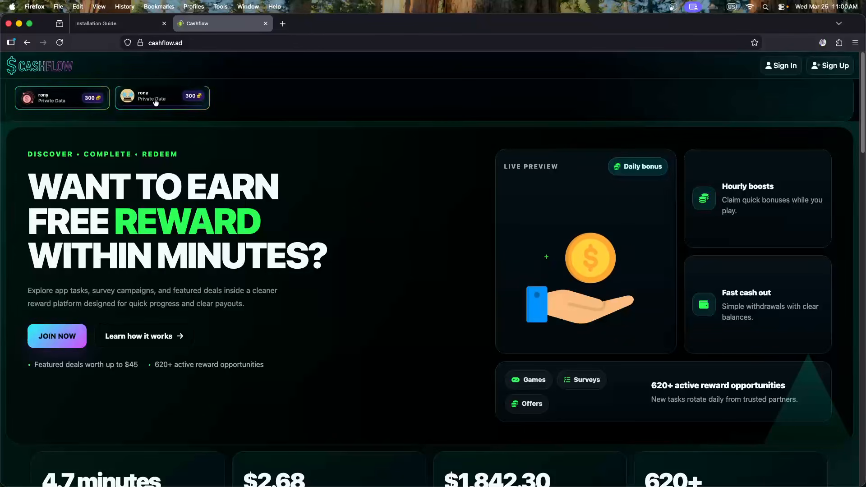
left_click(172, 100)
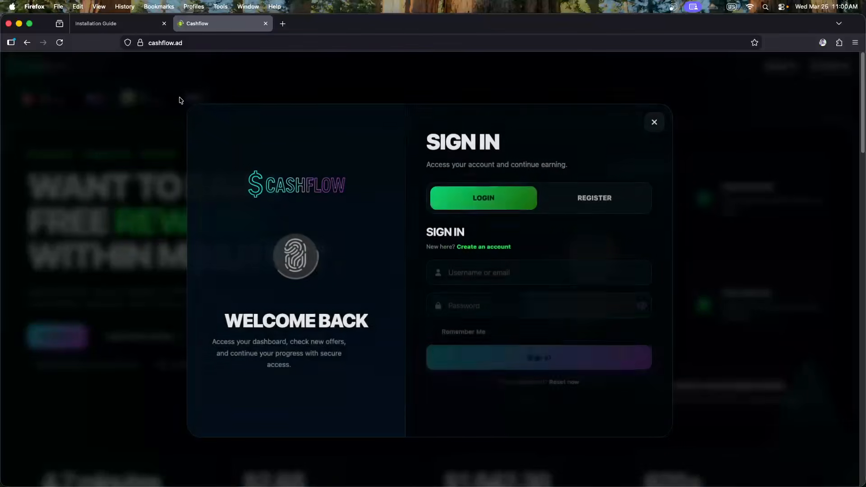
left_click(120, 107)
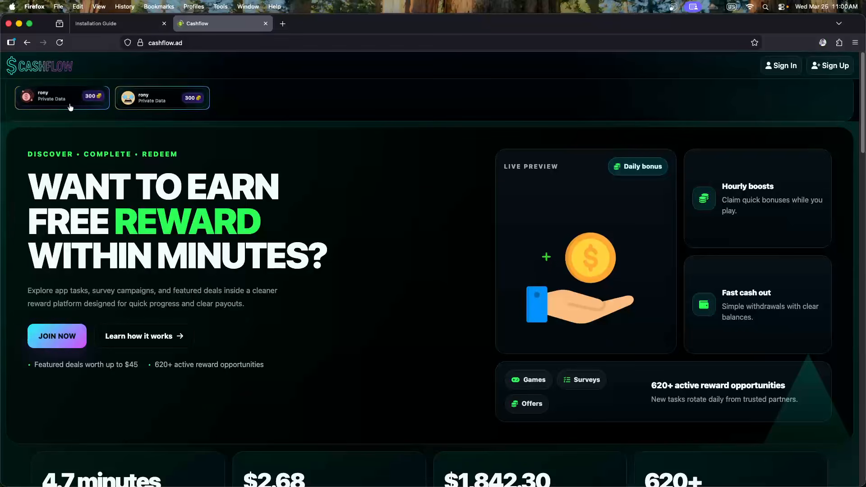
left_click(68, 104)
left_click(110, 121)
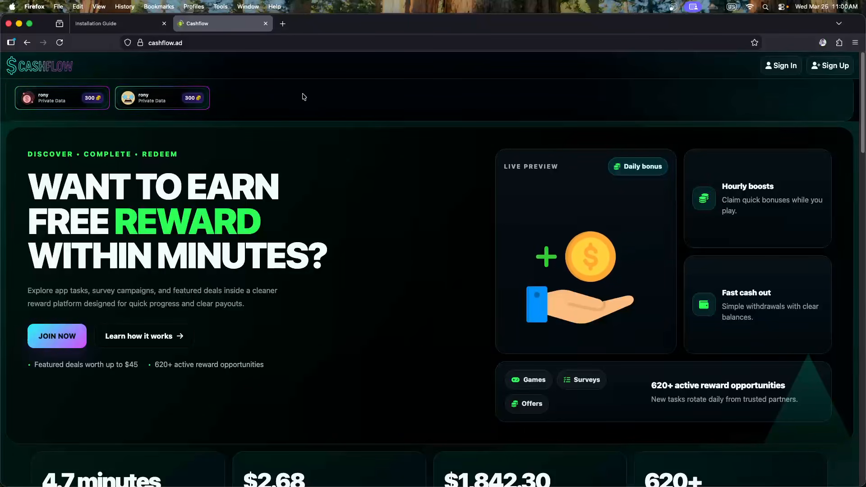
scroll(304, 97, "down", 5)
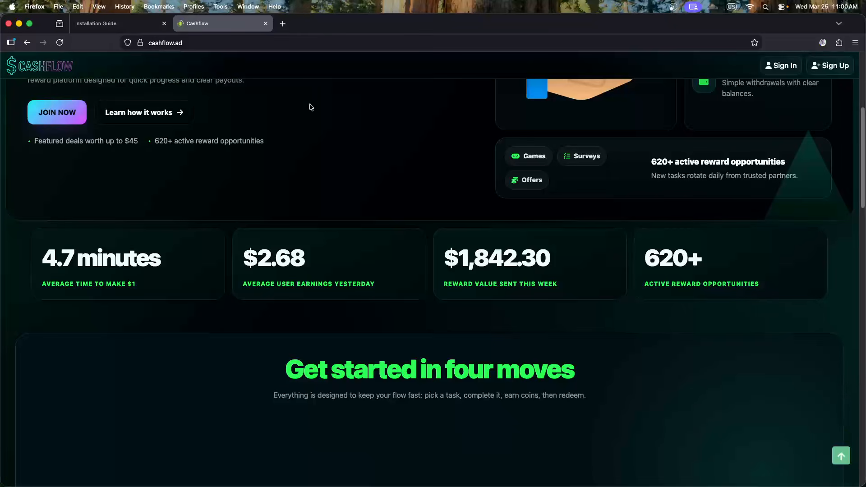
scroll(310, 107, "down", 3)
scroll(311, 111, "down", 3)
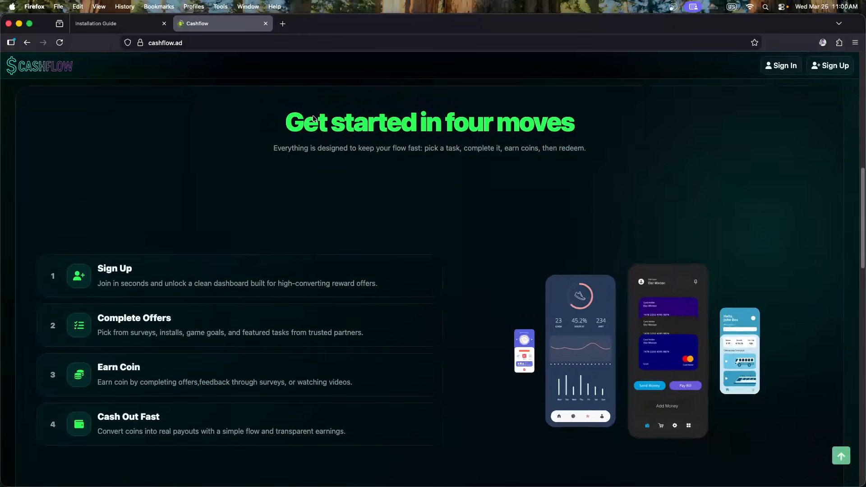
scroll(314, 126, "down", 10)
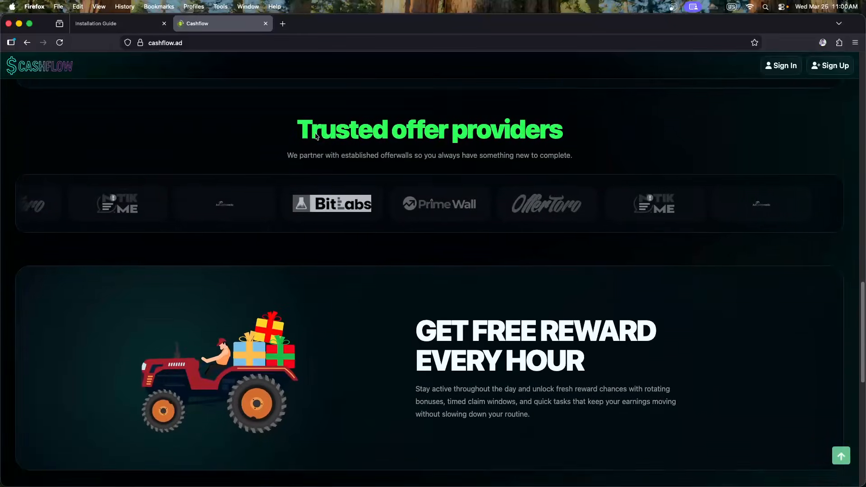
scroll(315, 136, "down", 10)
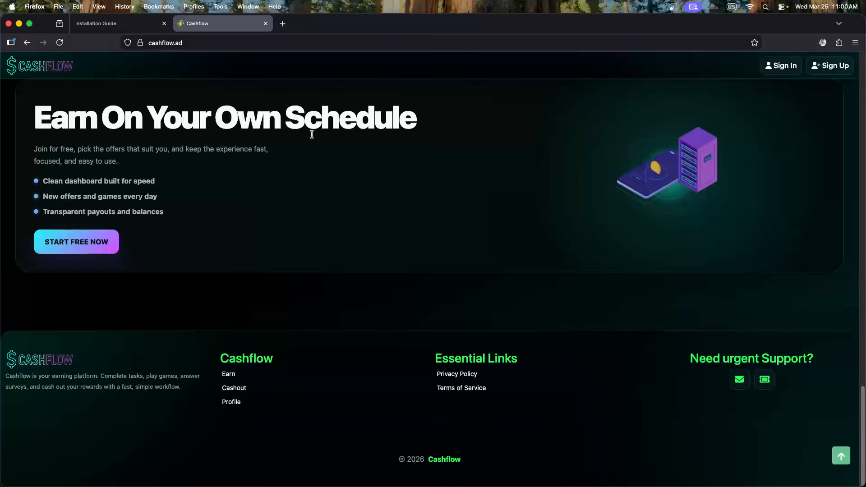
left_click(105, 240)
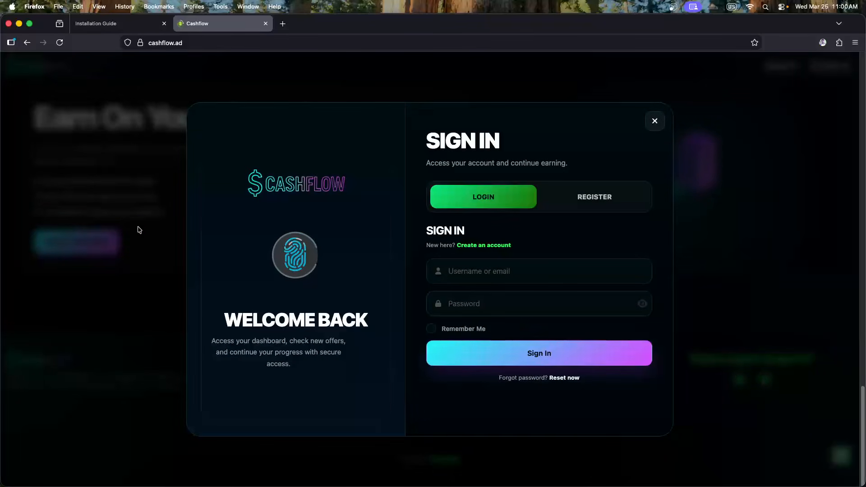
left_click(138, 229)
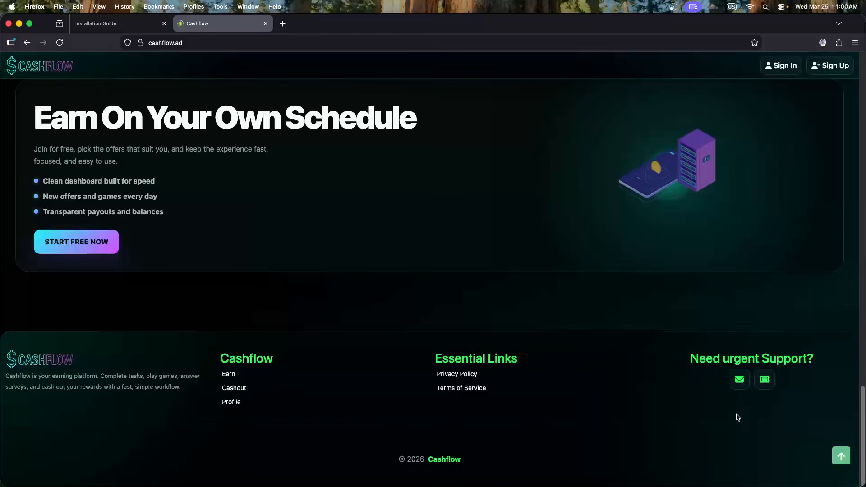
left_click(739, 381)
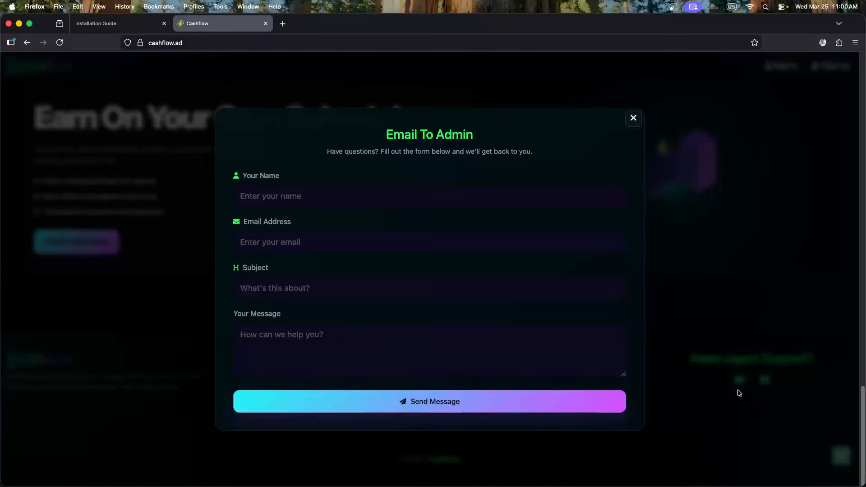
left_click(737, 400)
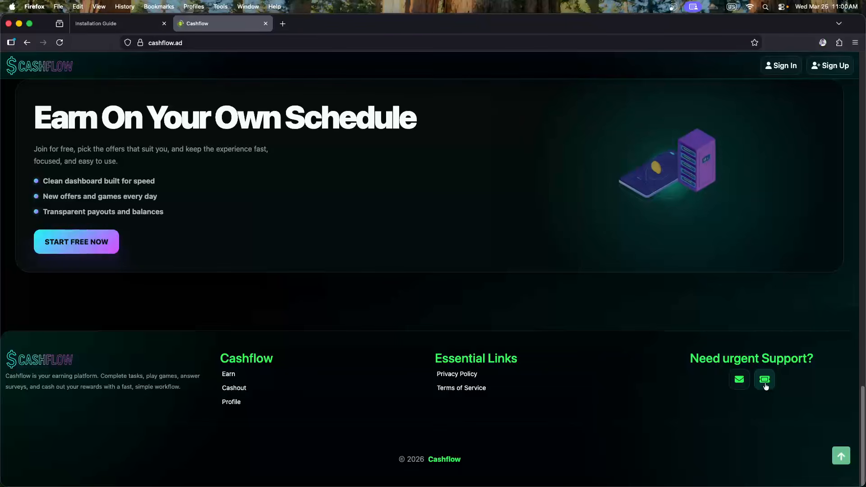
left_click(765, 381)
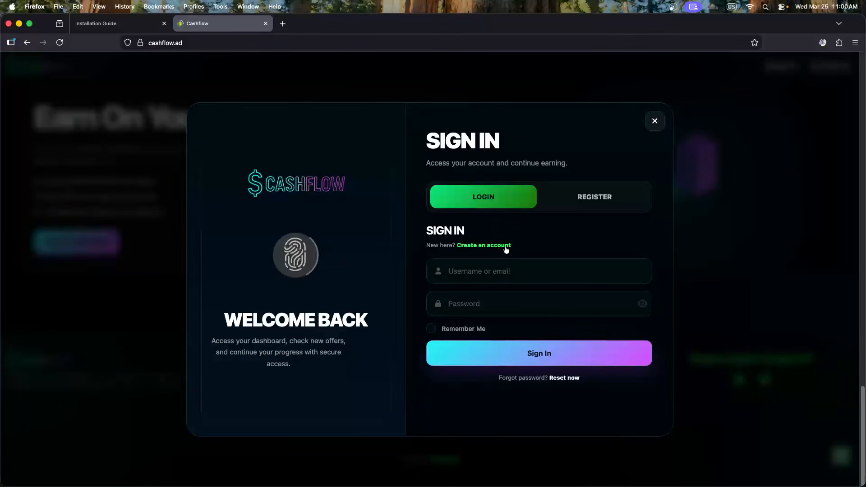
left_click(581, 197)
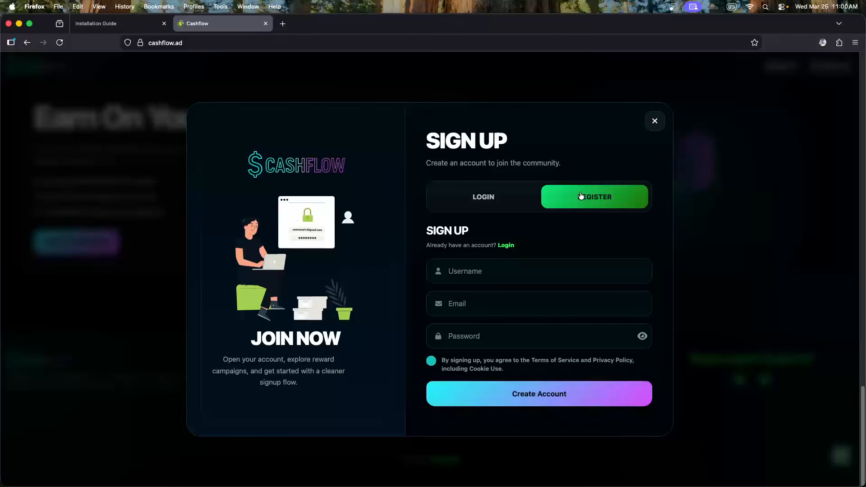
left_click(516, 198)
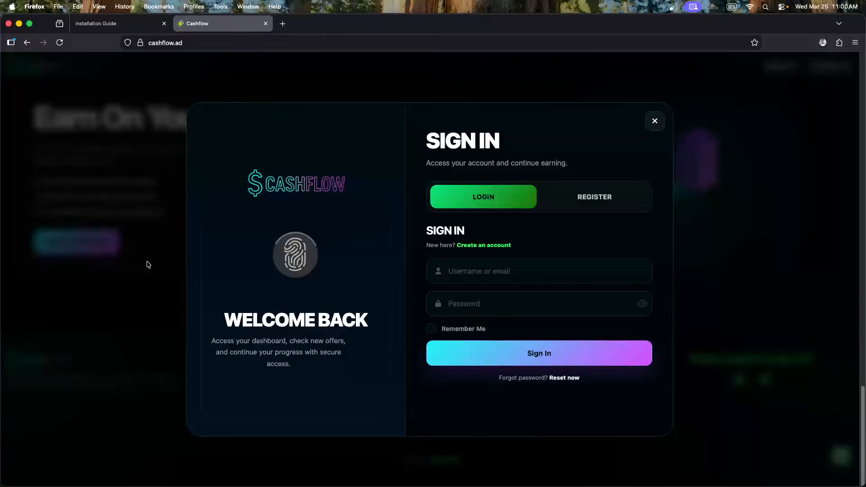
left_click(145, 265)
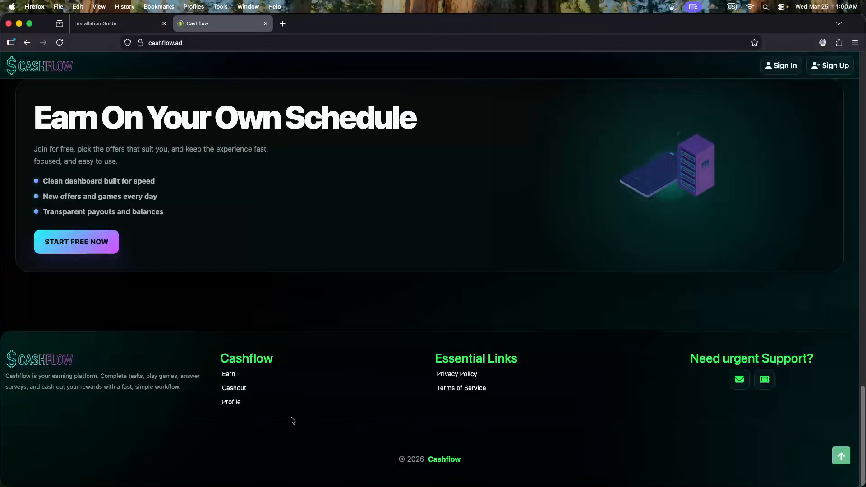
left_click(234, 381)
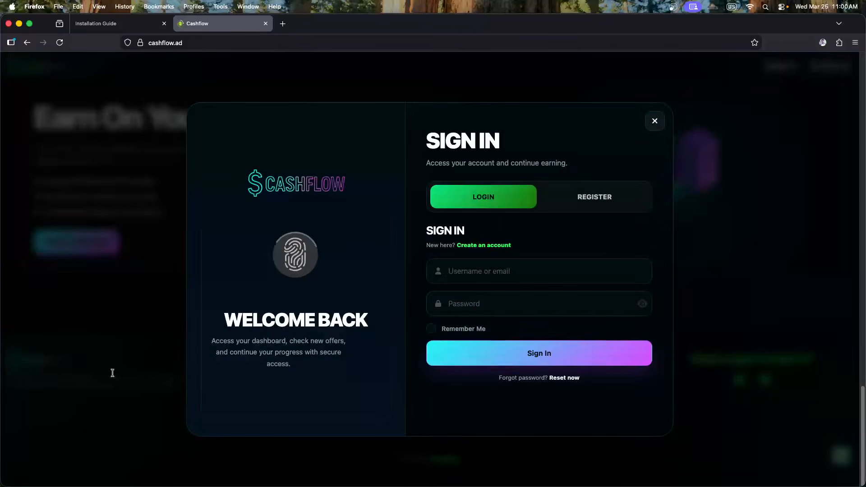
left_click(113, 371)
left_click(226, 390)
left_click(181, 398)
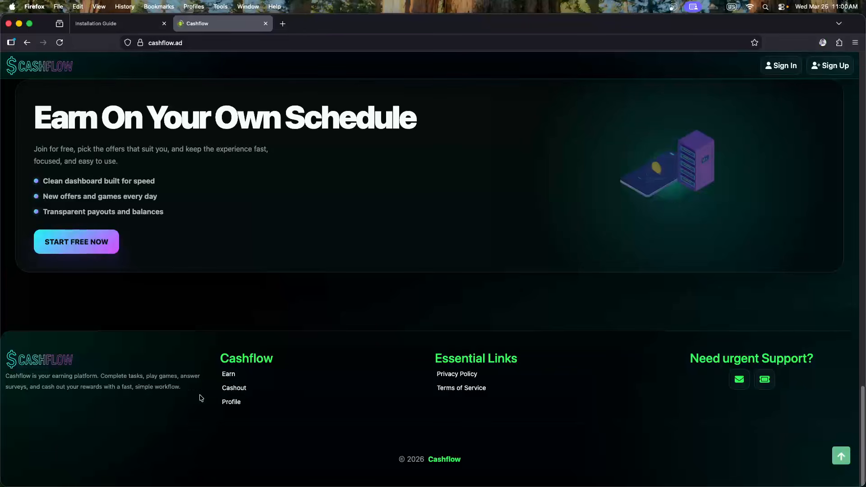
left_click(231, 404)
left_click(180, 401)
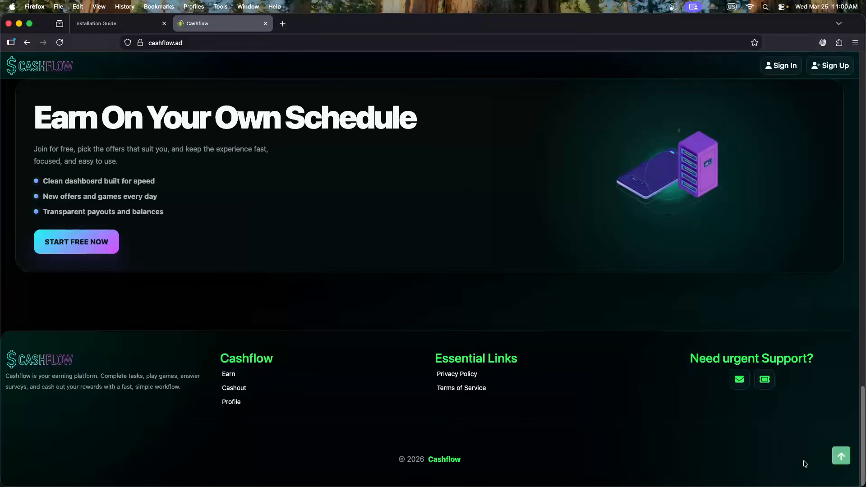
left_click(841, 457)
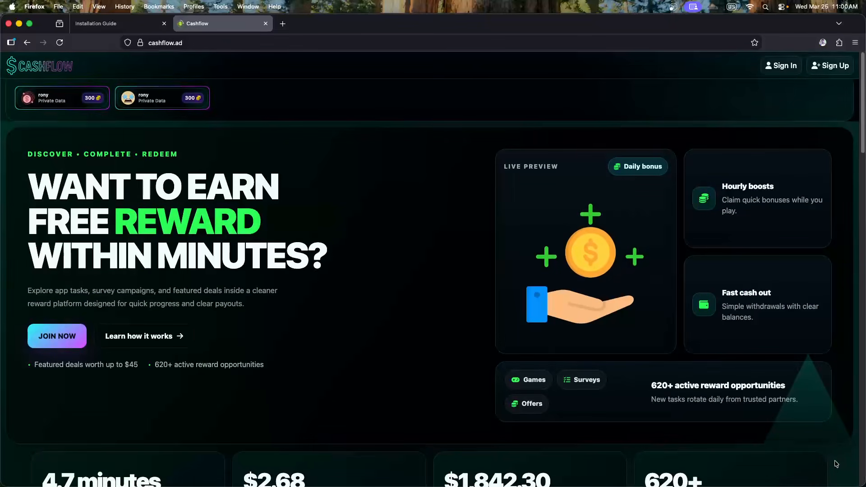
left_click(64, 334)
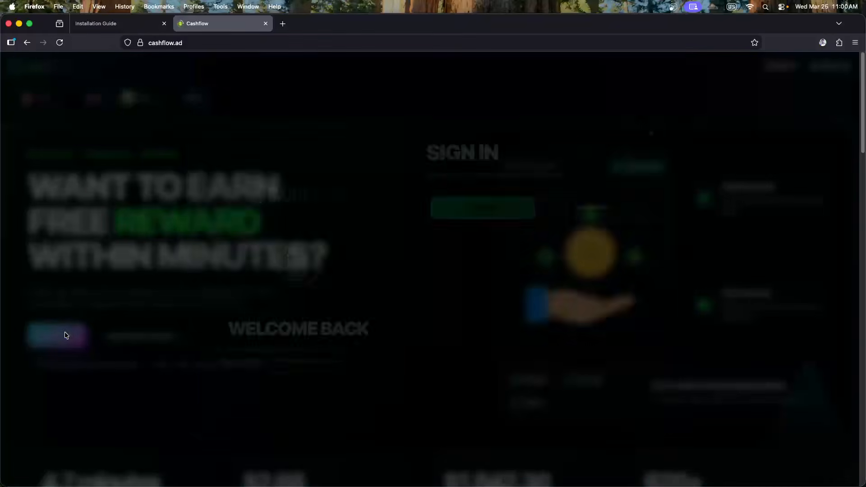
left_click(169, 269)
left_click(191, 104)
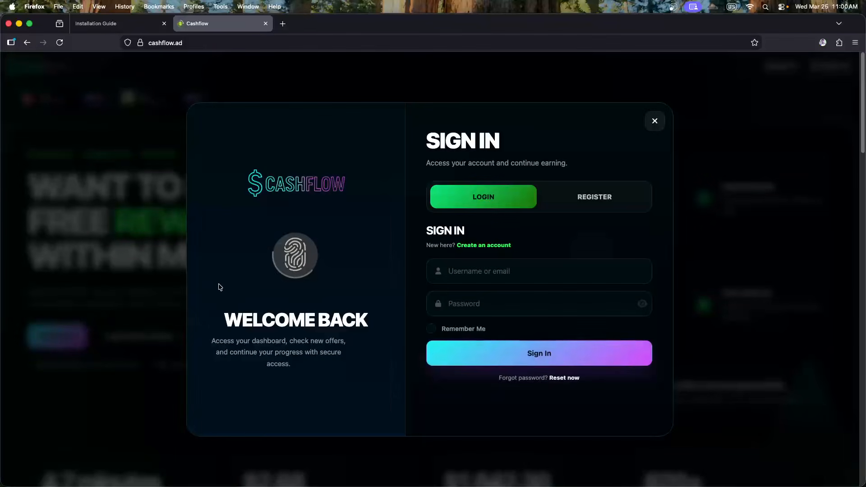
left_click(90, 305)
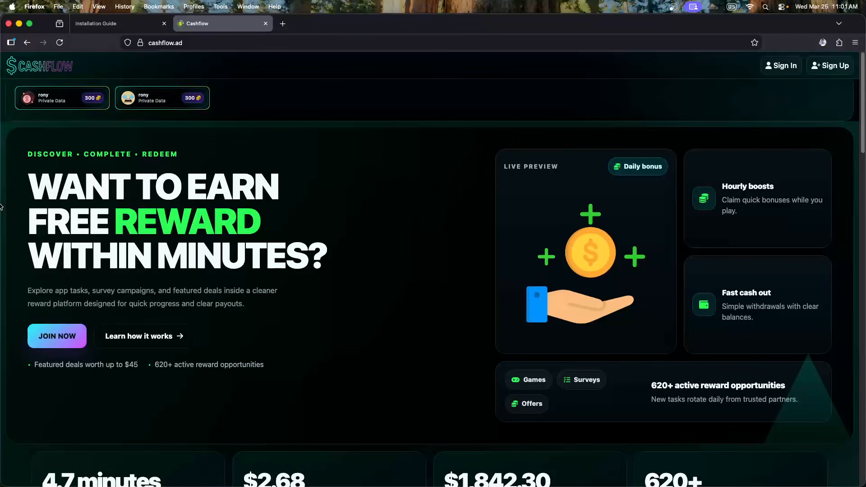
left_click(155, 101)
left_click(139, 121)
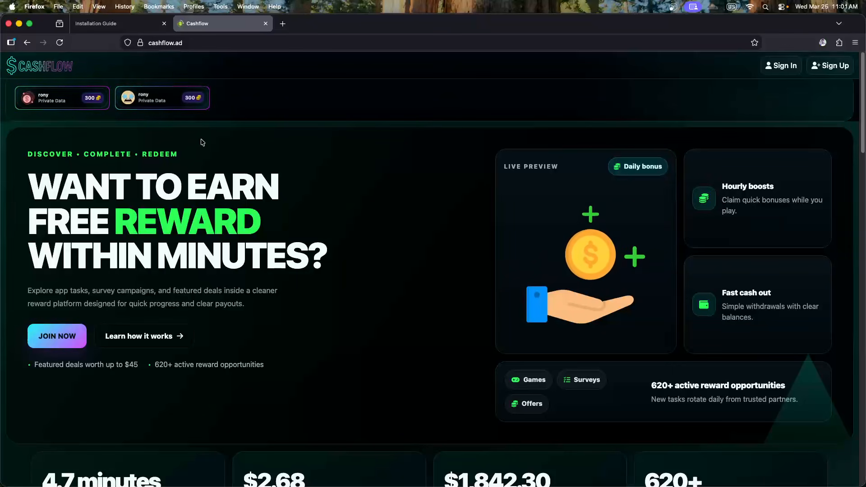
left_click(71, 100)
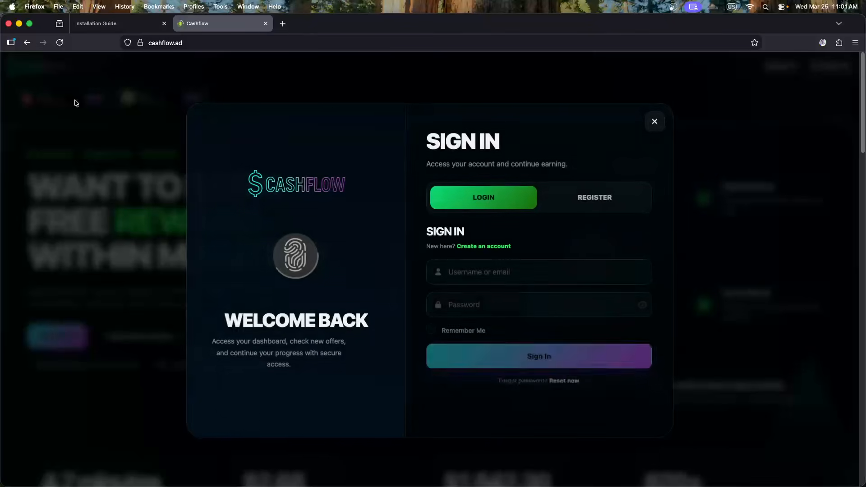
left_click(558, 208)
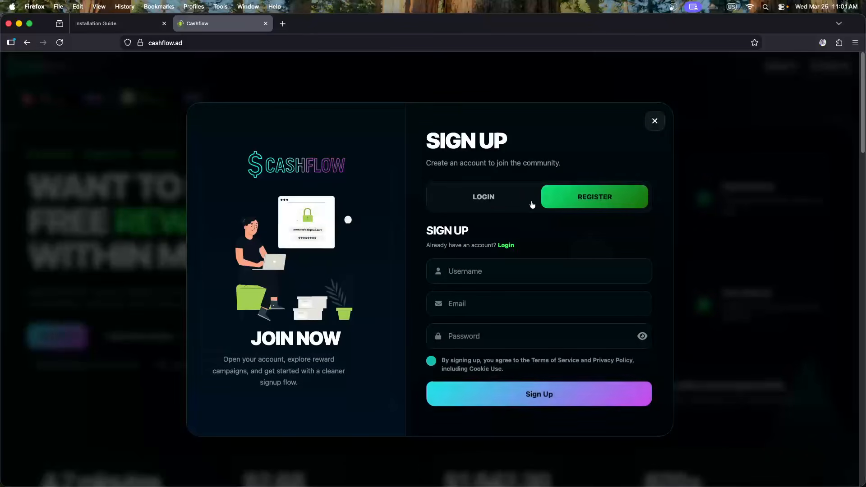
left_click(487, 201)
left_click(125, 227)
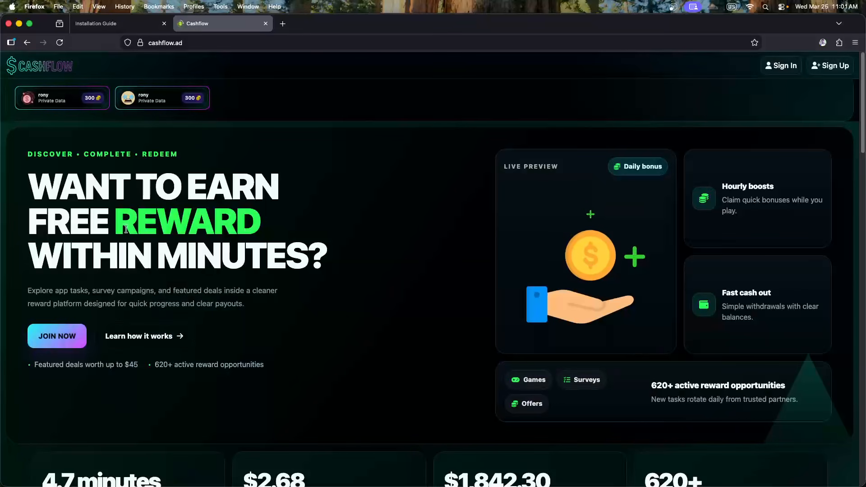
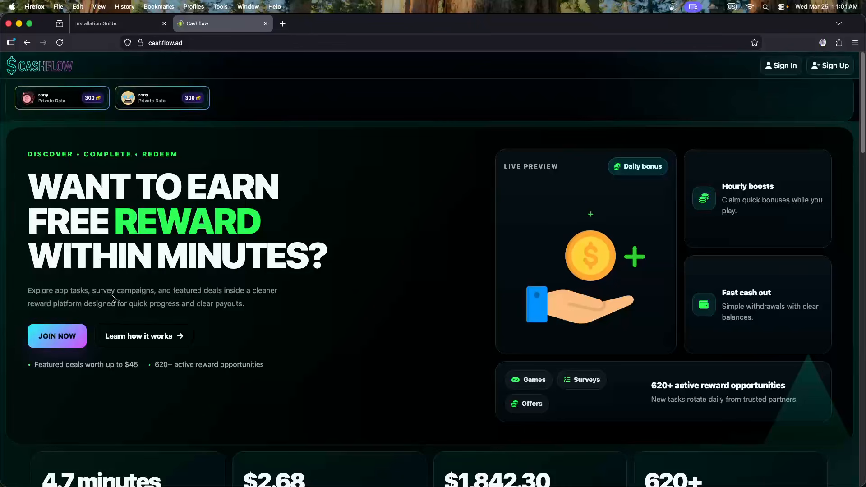
Read through the How to Earn guide page on the live Cashflow site
left_click(151, 341)
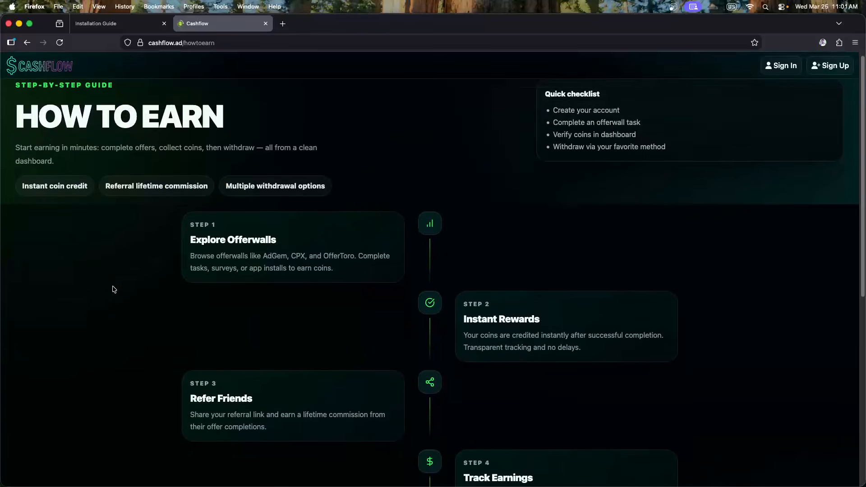
scroll(112, 288, "down", 3)
scroll(112, 286, "down", 8)
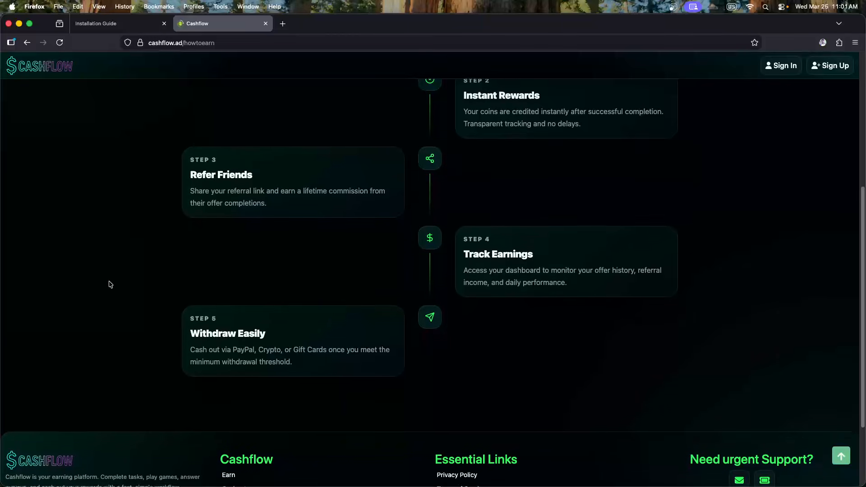
scroll(111, 284, "down", 3)
scroll(132, 282, "up", 10)
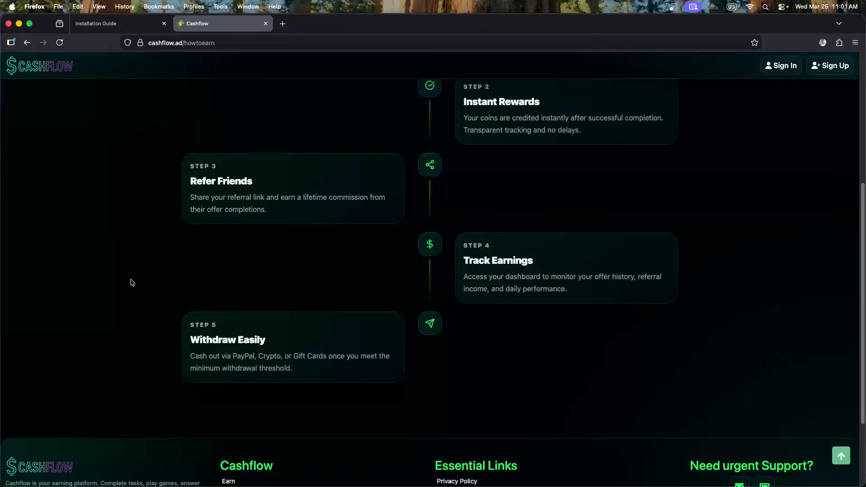
scroll(449, 269, "down", 5)
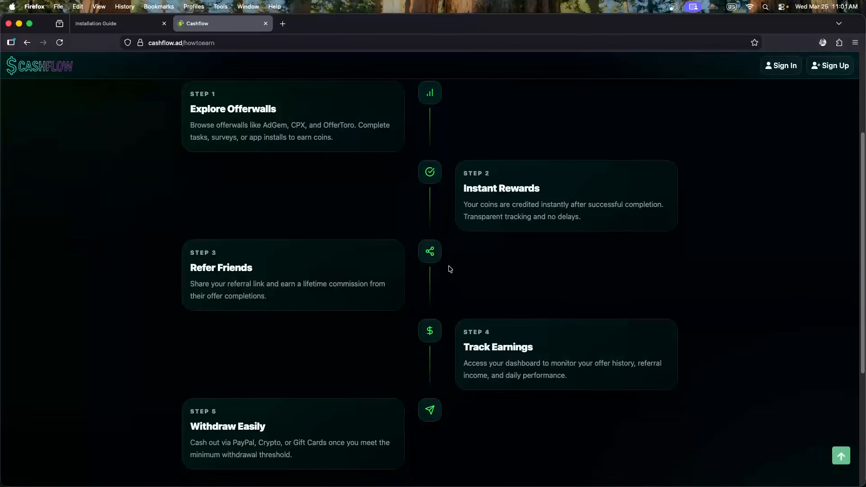
scroll(403, 344, "up", 1)
scroll(397, 344, "down", 2)
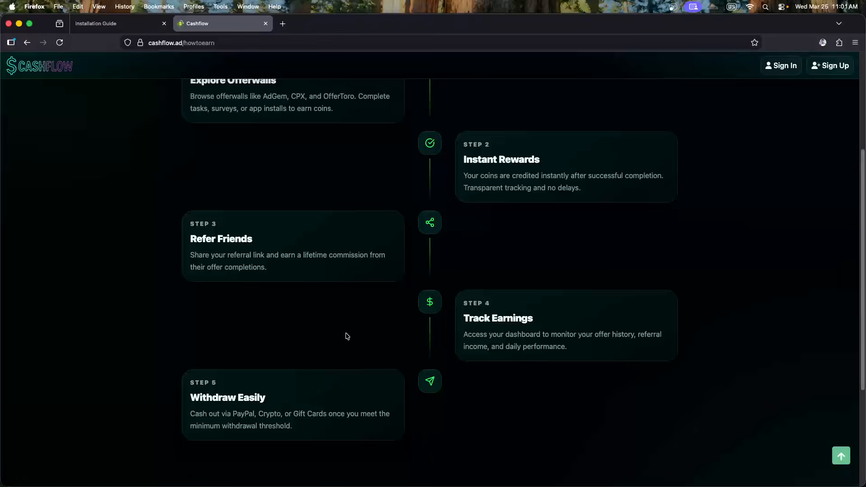
scroll(343, 333, "up", 5)
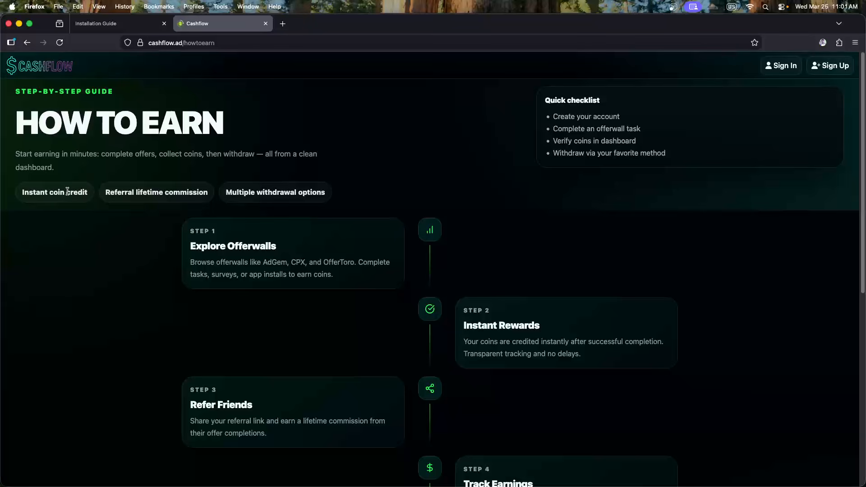
Look over the home, sign-in and registration pages, ending back on the home page
left_click(60, 71)
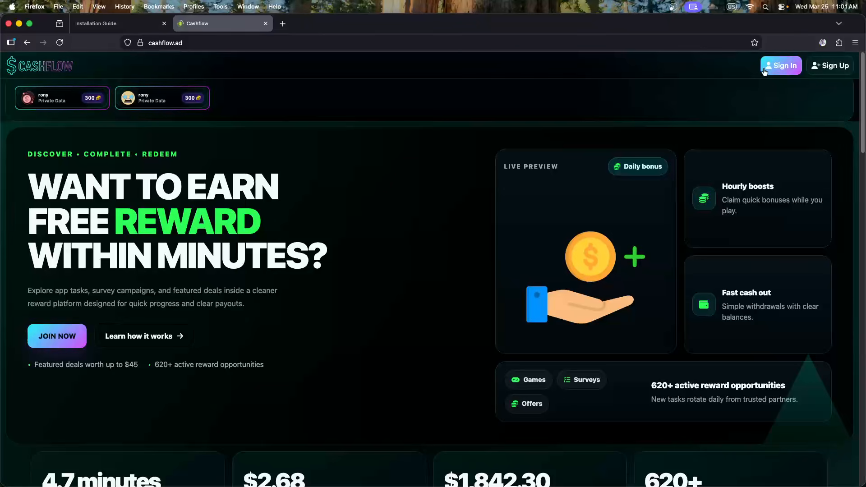
left_click(780, 66)
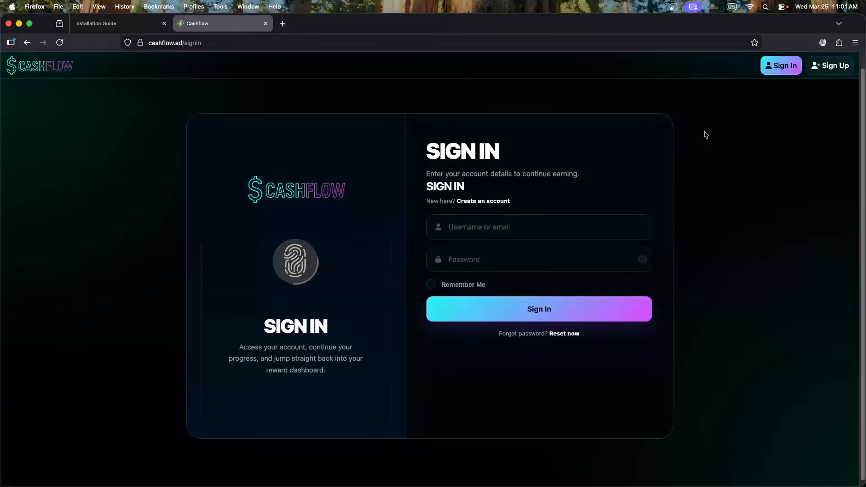
left_click(832, 67)
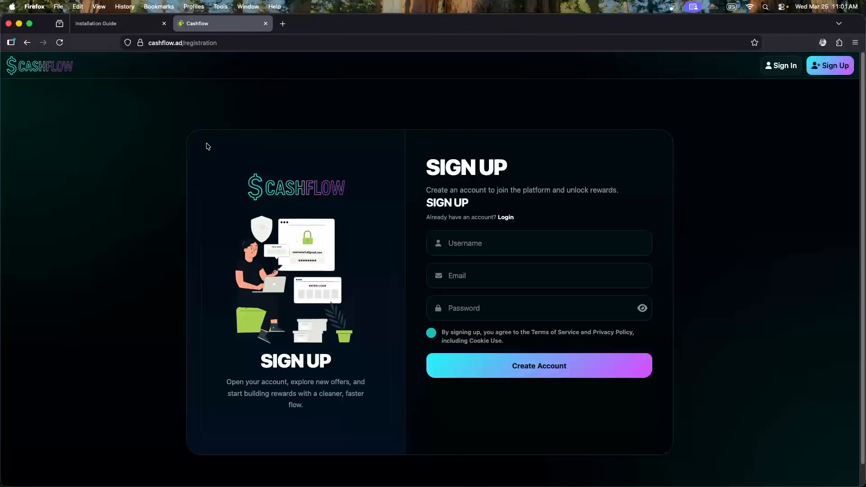
left_click(58, 72)
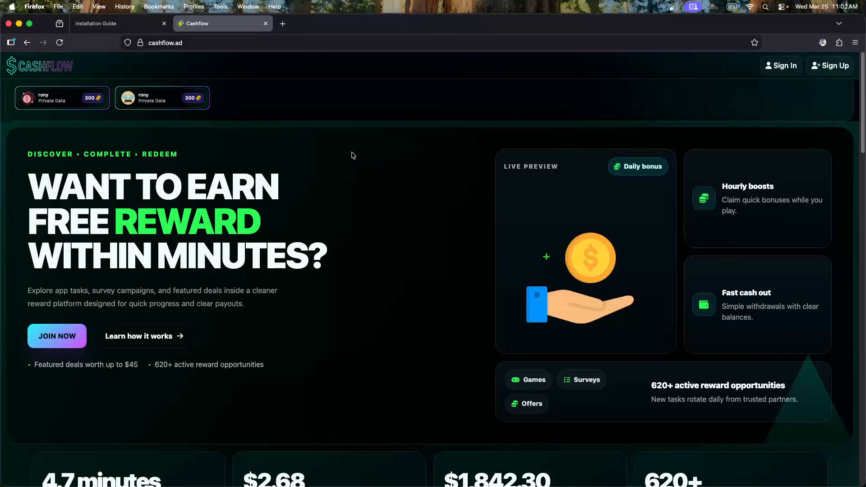
left_click(781, 66)
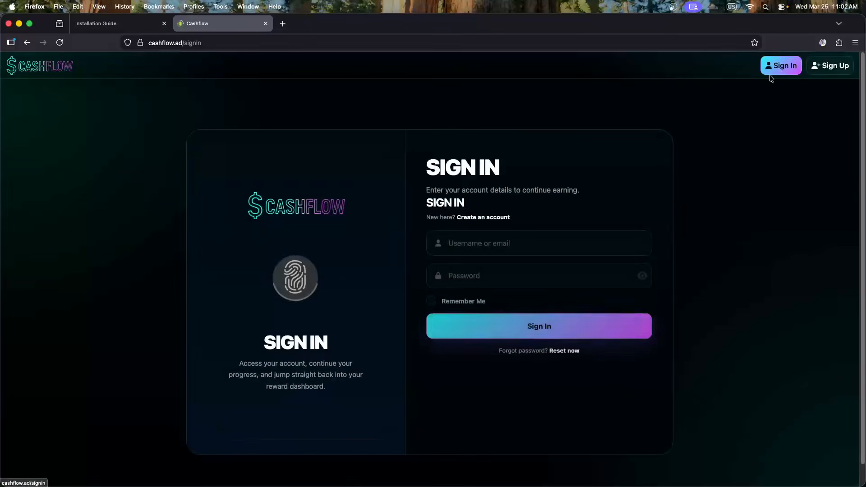
left_click(828, 67)
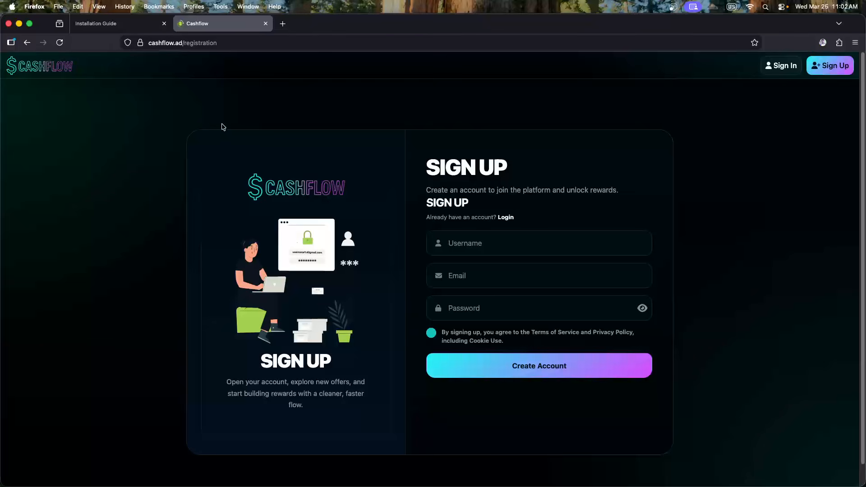
left_click(63, 74)
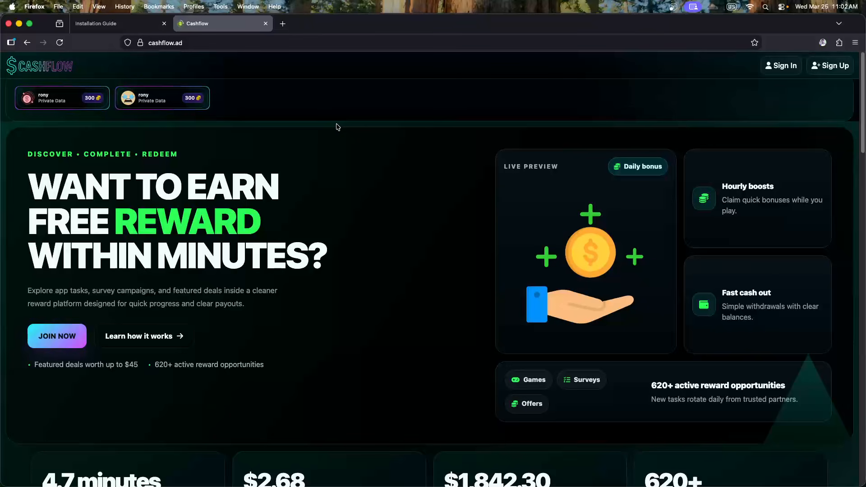
scroll(337, 127, "down", 3)
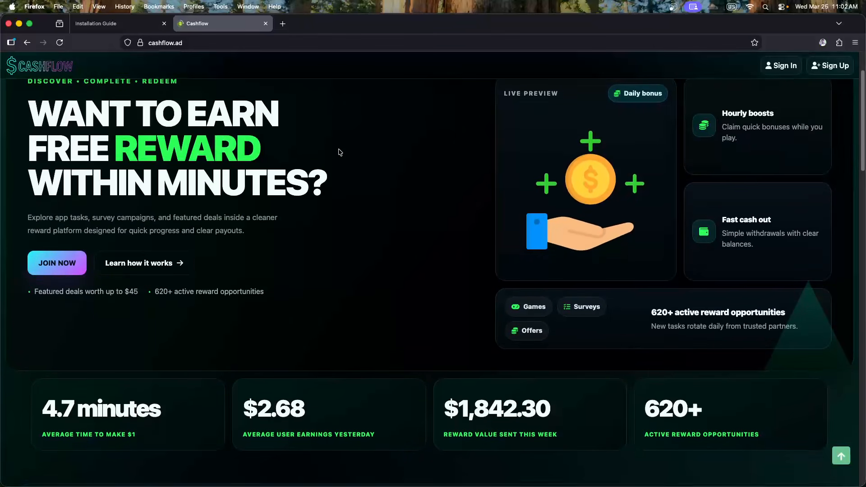
scroll(340, 153, "down", 2)
scroll(344, 158, "up", 5)
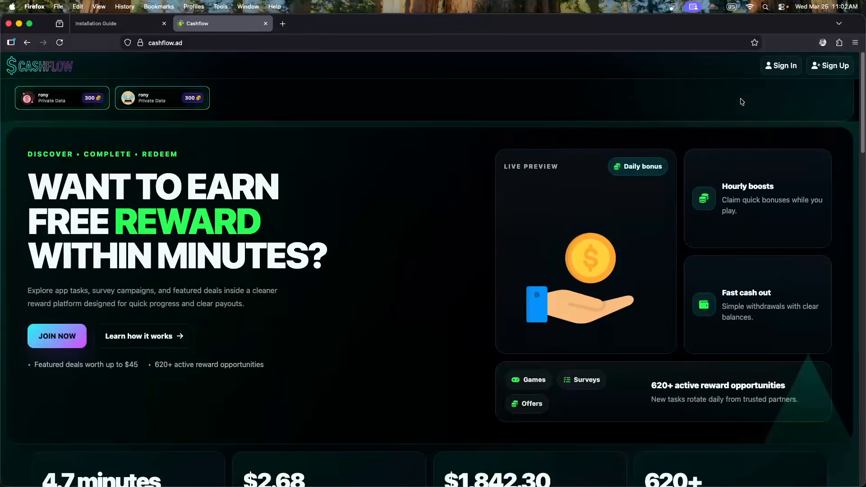
Sign in from the hero JOIN NOW form using the saved admin login
left_click(67, 331)
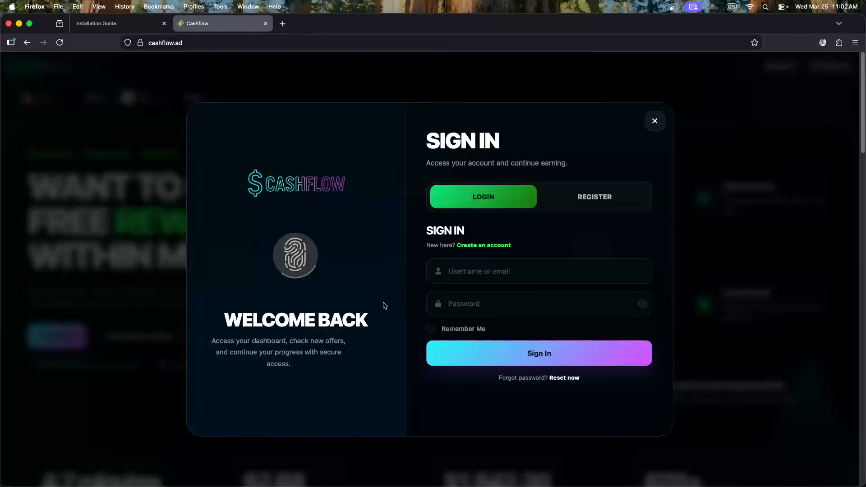
left_click(470, 278)
key("Down")
key("Return")
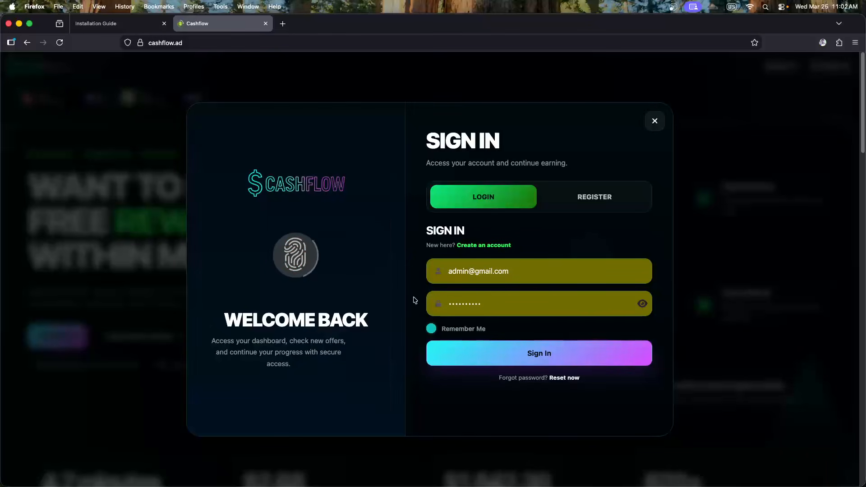
left_click(538, 357)
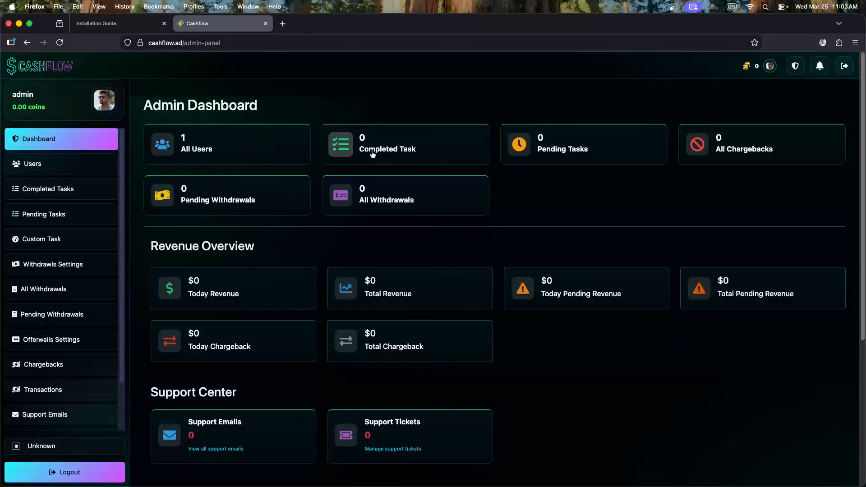
Scan the Admin Dashboard, browse the public Earn offers page, then return to the admin panel
scroll(600, 187, "down", 5)
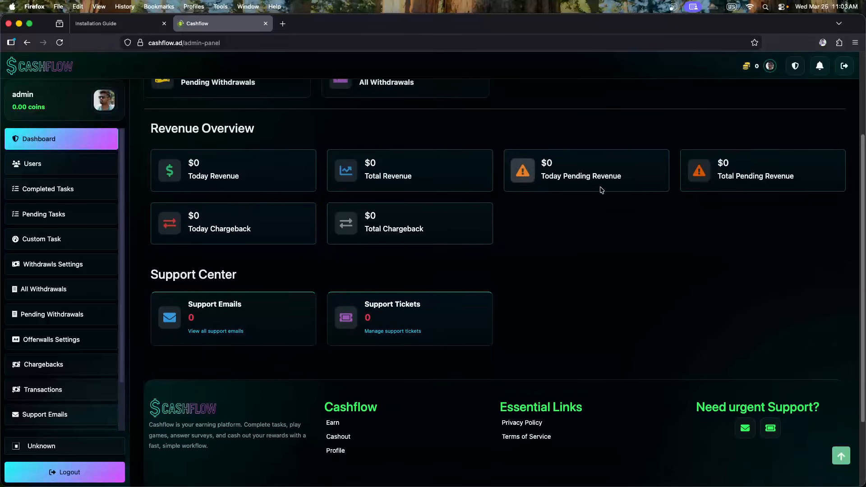
scroll(600, 188, "up", 5)
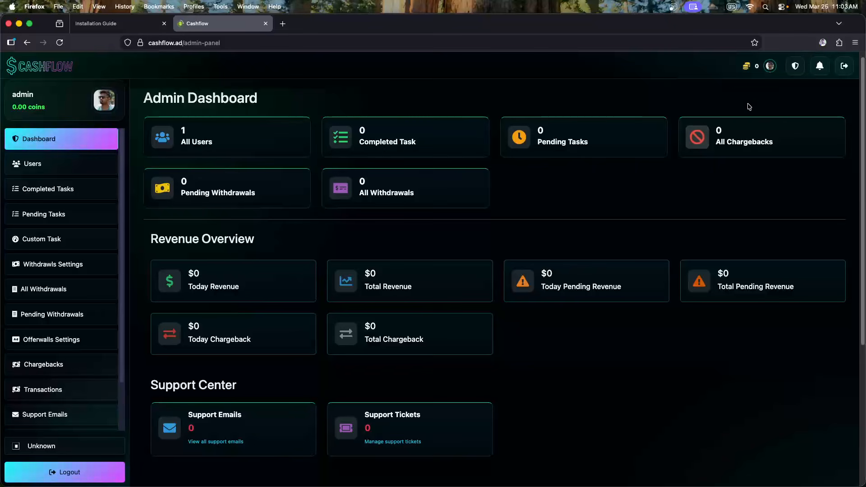
left_click(795, 69)
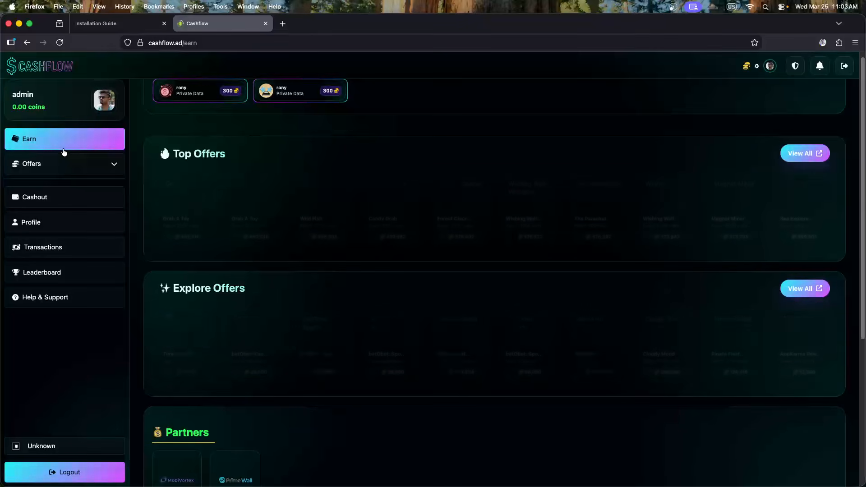
scroll(359, 149, "down", 3)
scroll(356, 178, "down", 4)
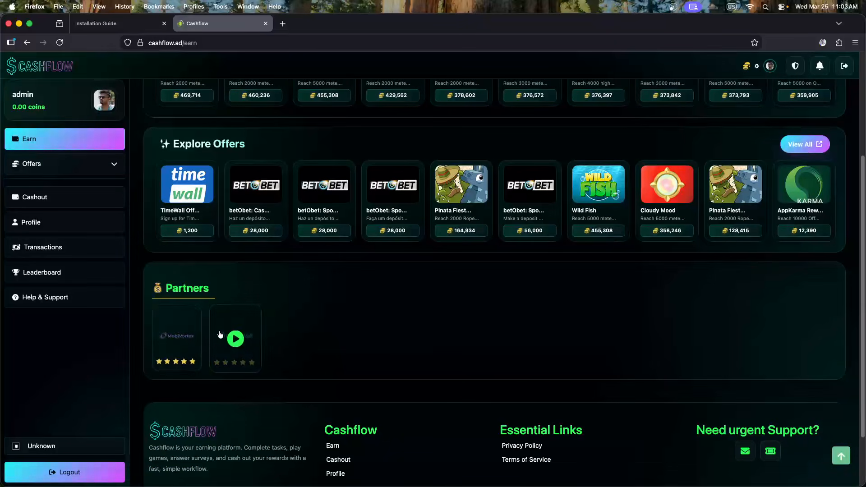
scroll(290, 330, "up", 5)
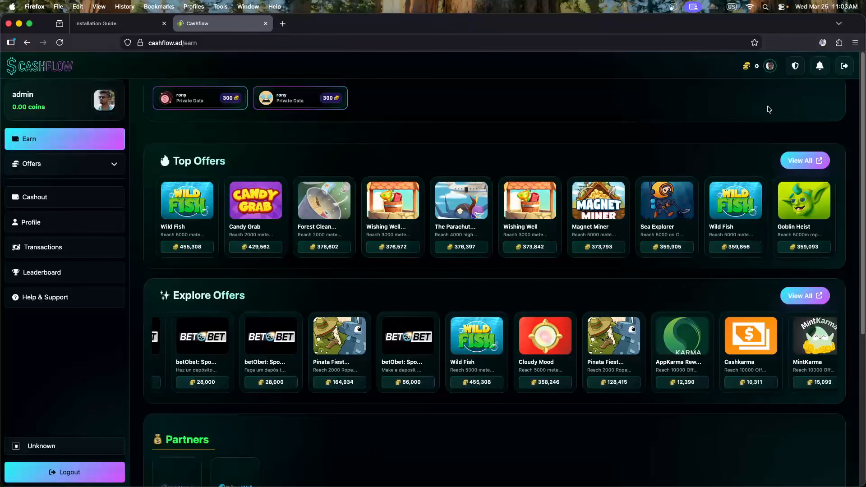
left_click(793, 69)
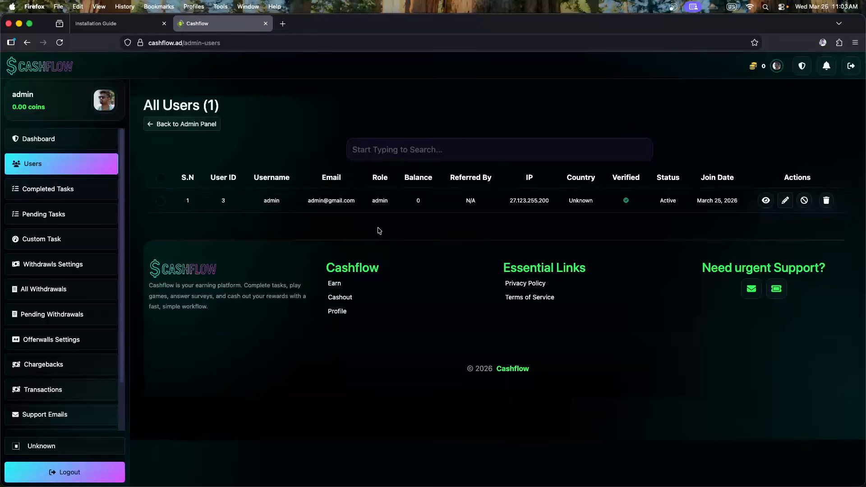
View the admin user's details, then the Completed, Pending and Custom Task pages, and return to Earn
left_click(766, 201)
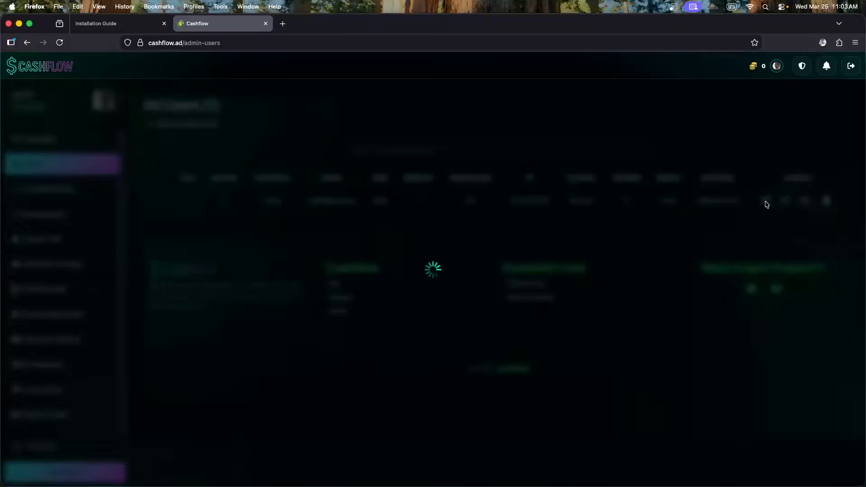
left_click(828, 222)
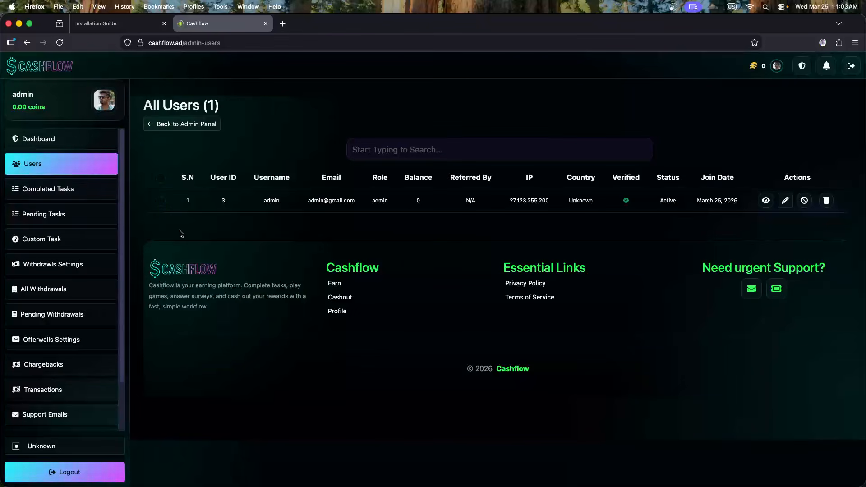
left_click(61, 189)
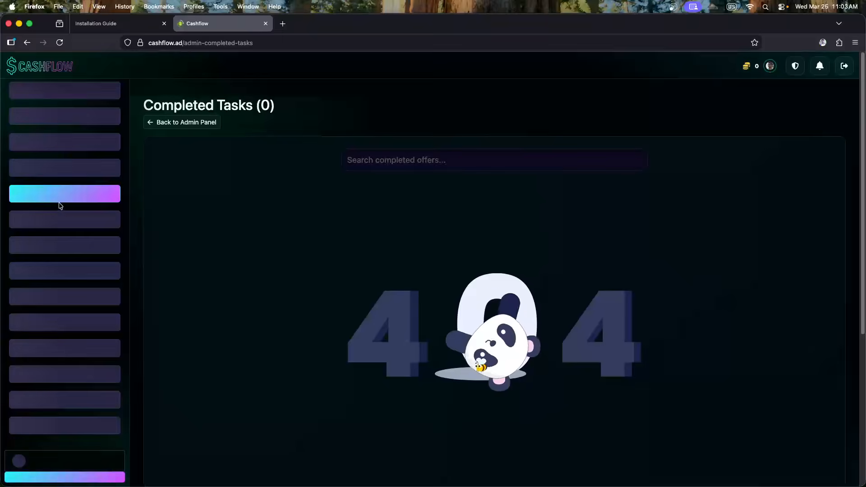
left_click(58, 222)
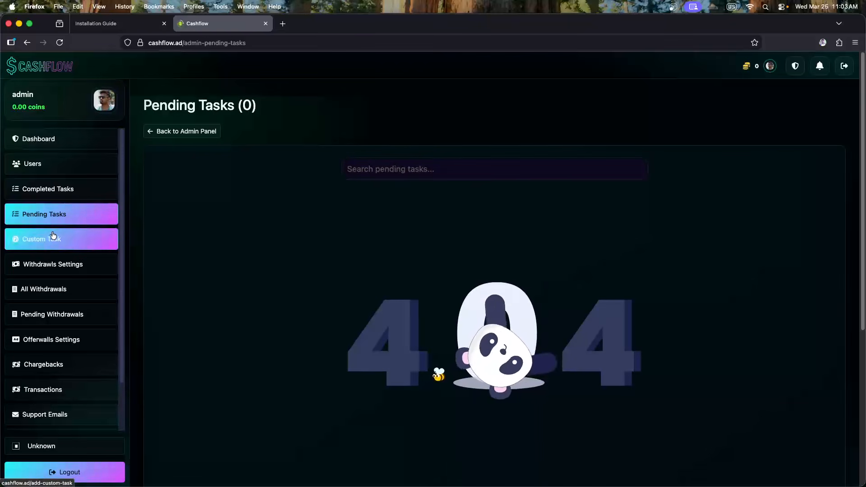
left_click(51, 240)
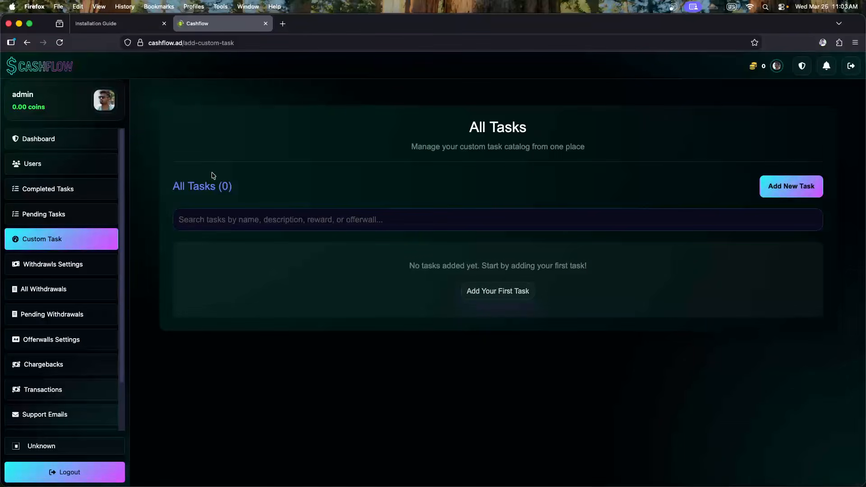
left_click(62, 73)
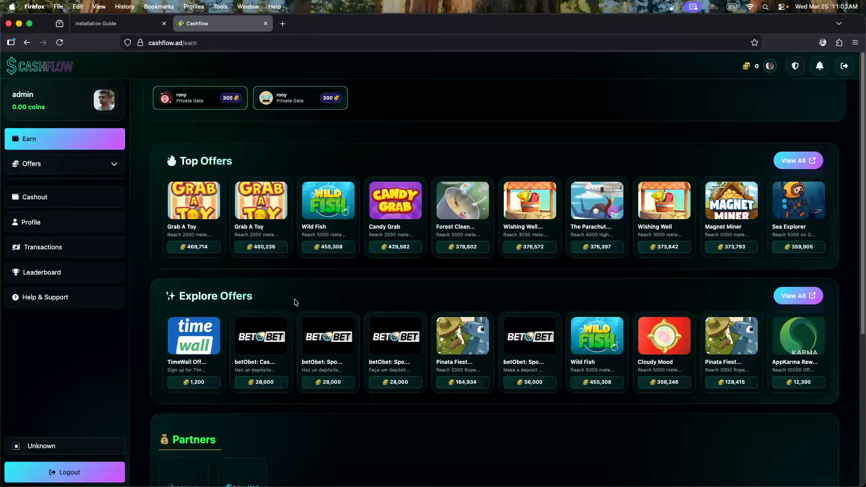
scroll(296, 302, "down", 1)
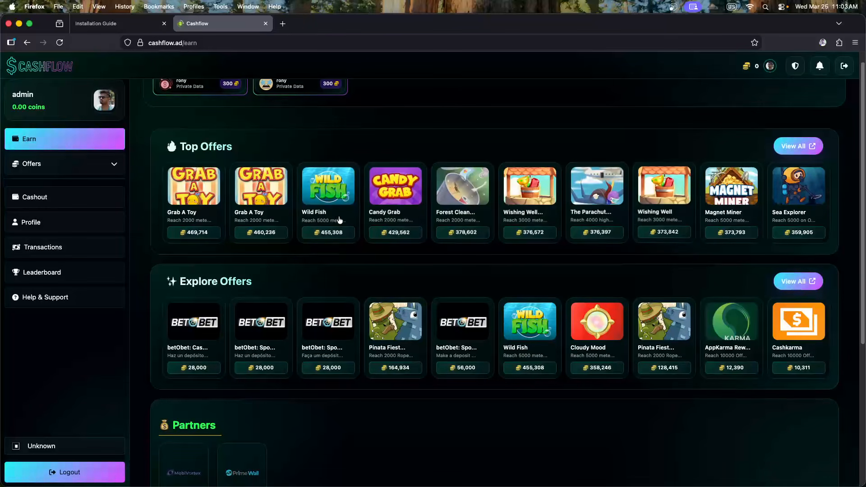
scroll(493, 274, "down", 1)
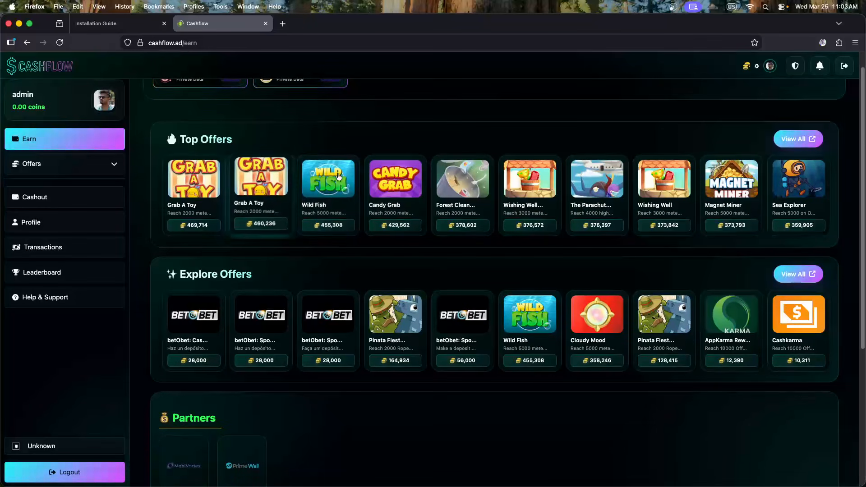
left_click(335, 177)
scroll(566, 291, "down", 10)
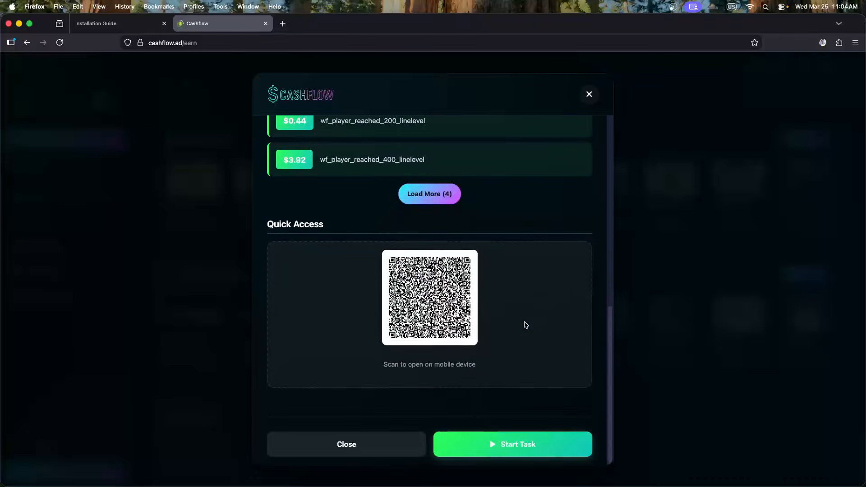
left_click(526, 450)
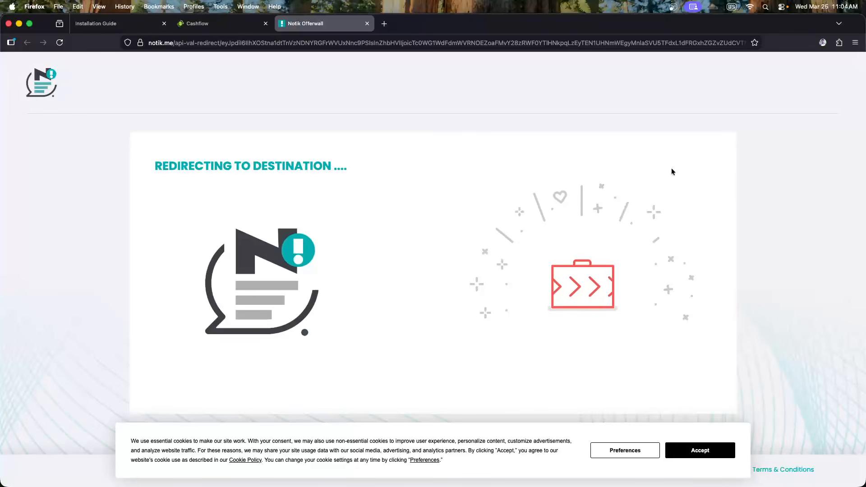
left_click(366, 26)
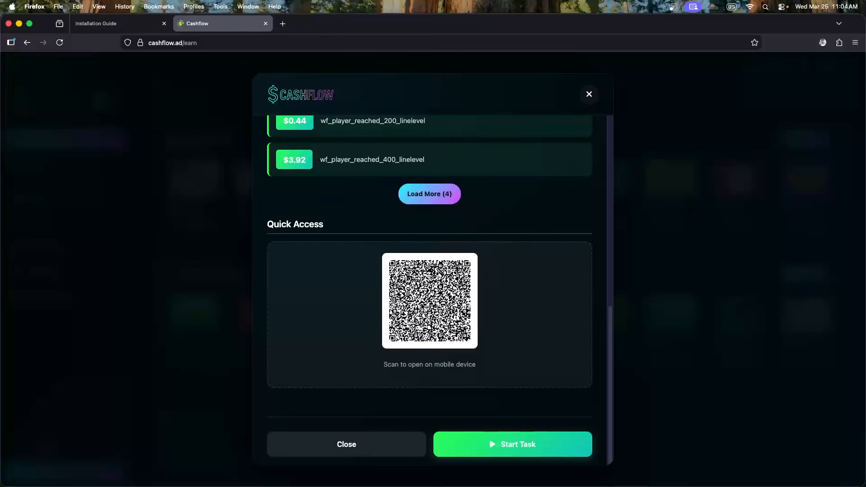
scroll(435, 315, "up", 5)
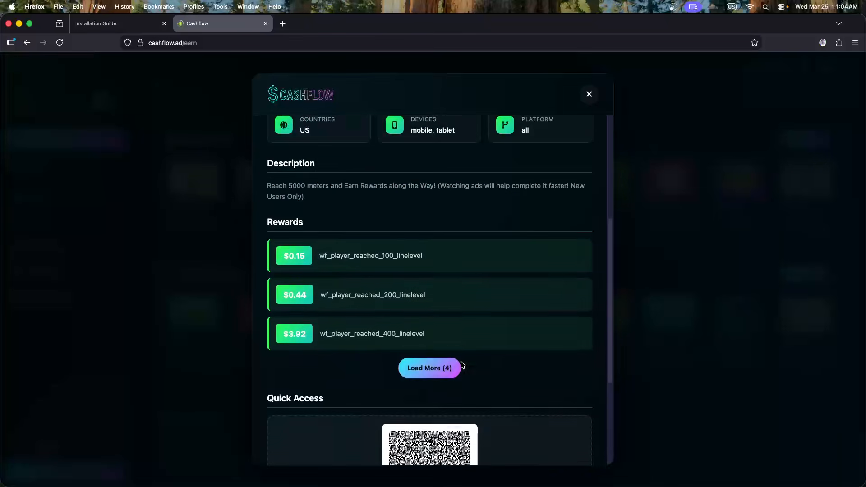
scroll(350, 199, "up", 5)
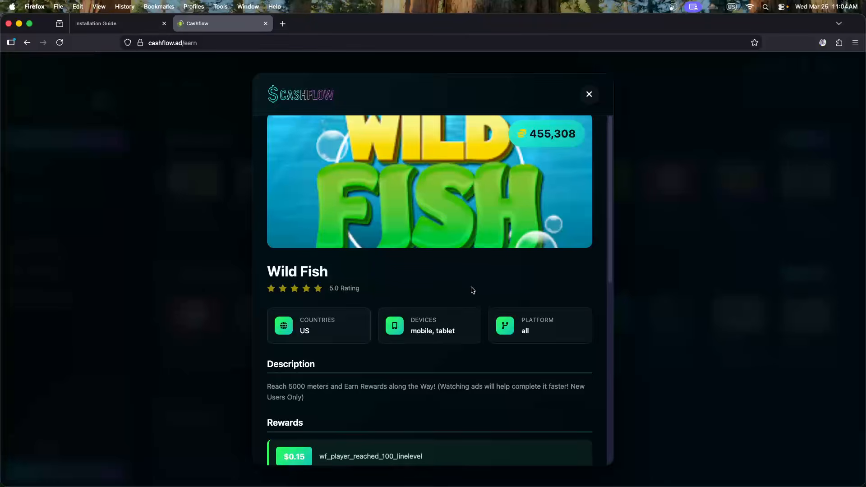
scroll(471, 290, "down", 10)
left_click(148, 259)
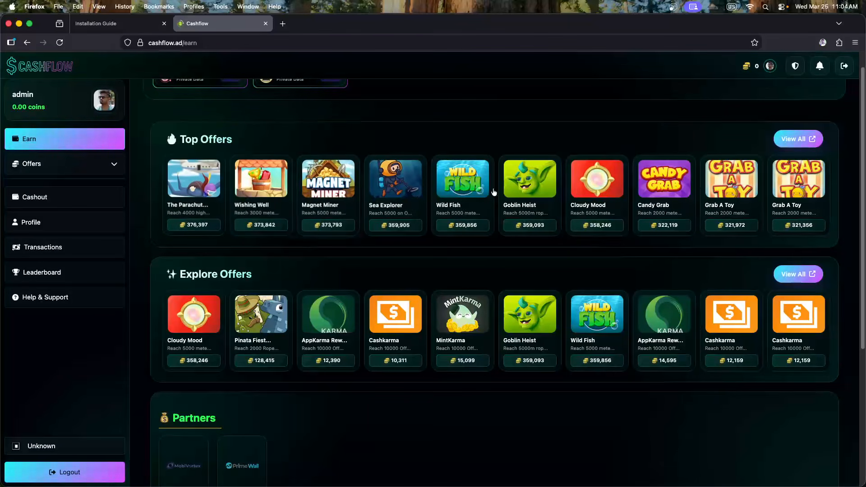
scroll(518, 212, "down", 3)
scroll(514, 217, "down", 1)
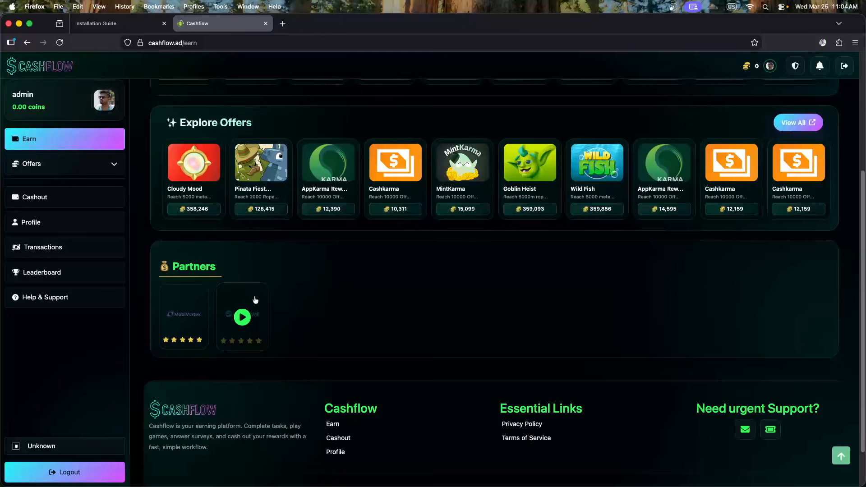
scroll(255, 300, "up", 5)
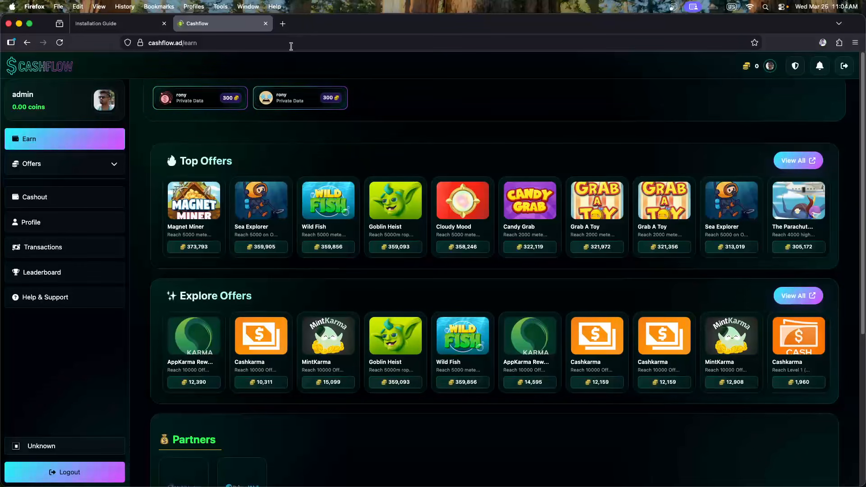
Load cashbunk.co in a new tab and sign in with the saved demo login, remembered
left_click(282, 24)
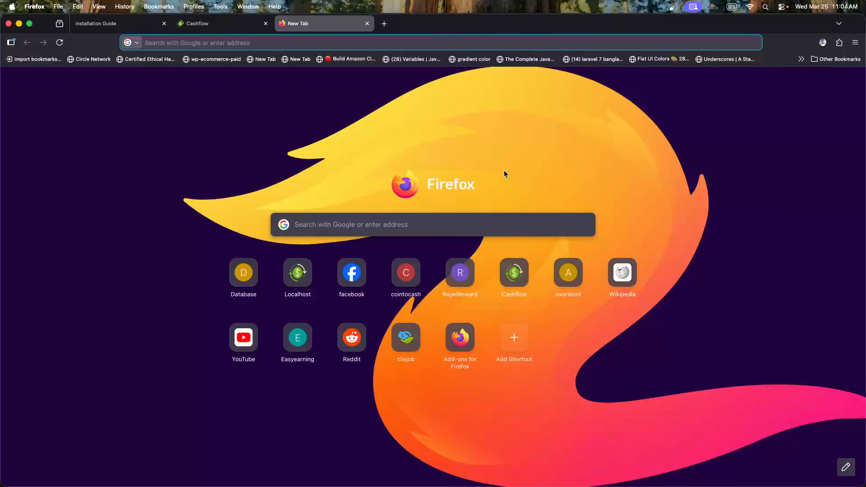
type("cashbunk.")
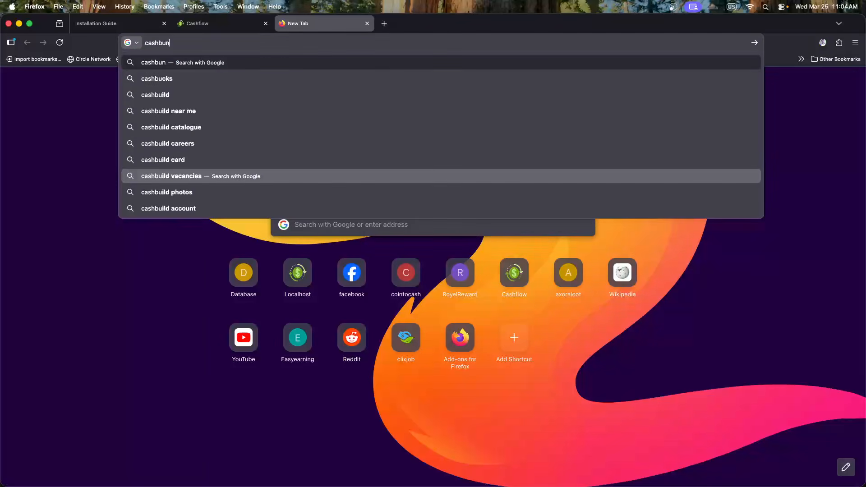
type("co")
key("Return")
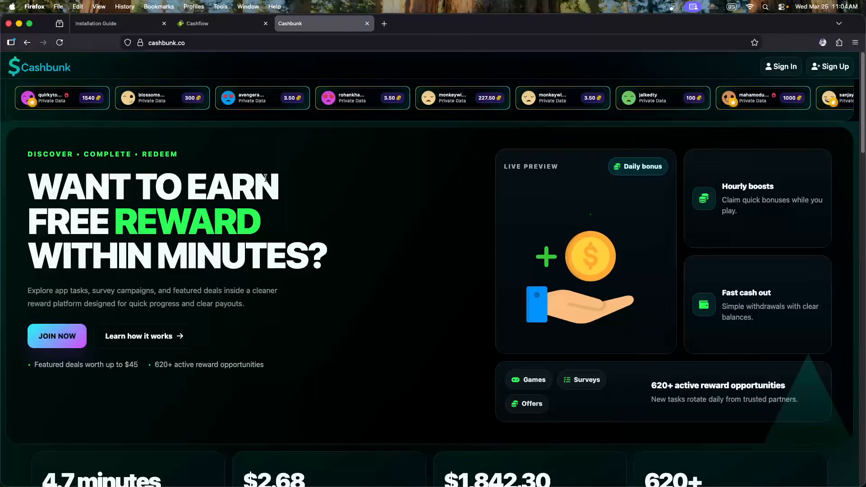
left_click(779, 67)
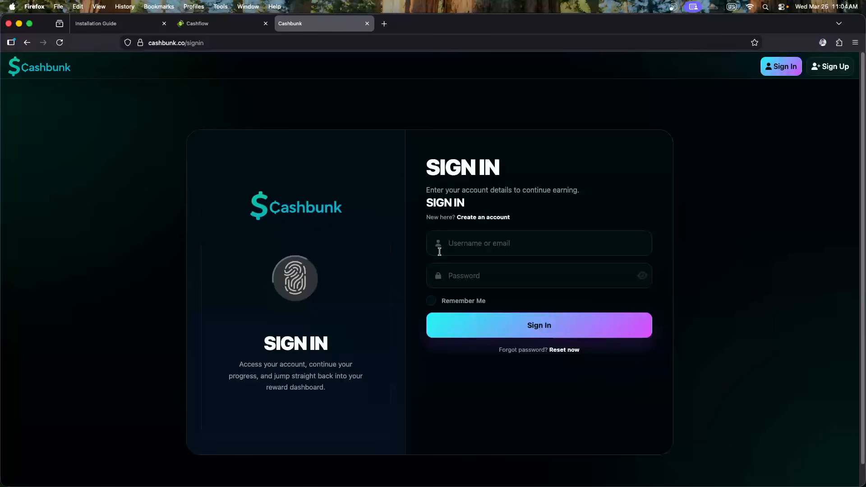
left_click(439, 252)
left_click(449, 299)
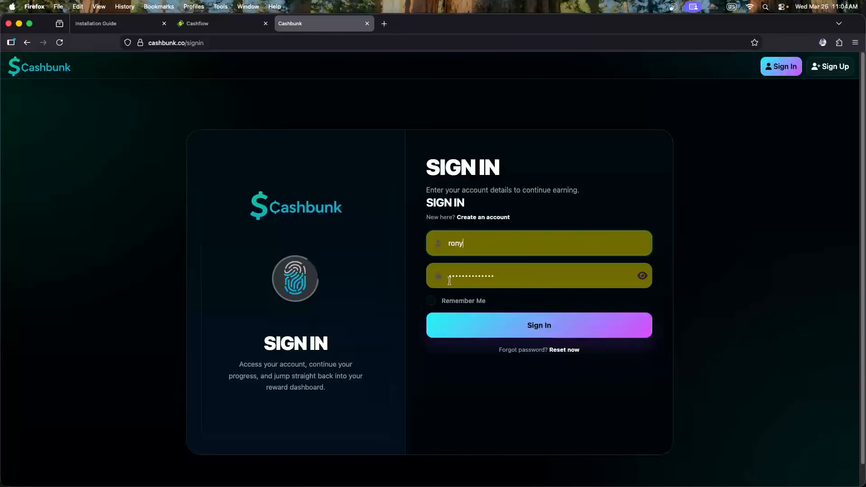
left_click(432, 302)
left_click(506, 321)
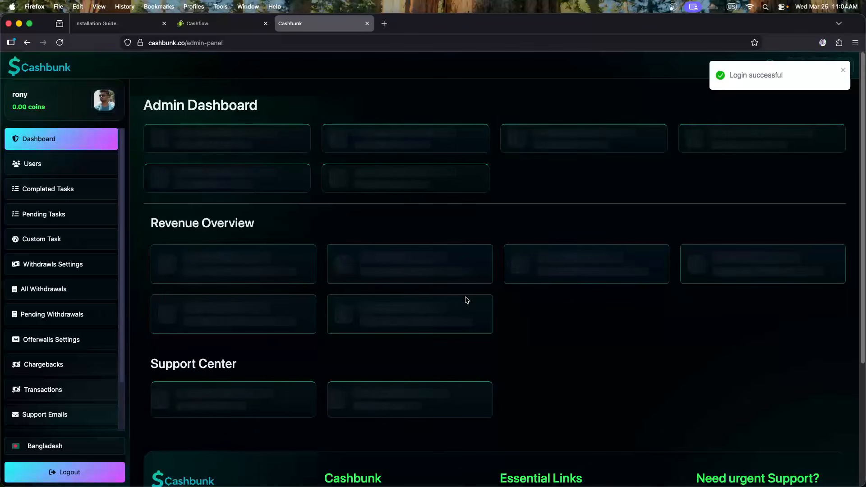
Open a Prime Video offer on Cashbunk's Earn page and try Start Task, closing the Page Not Found tab
left_click(43, 76)
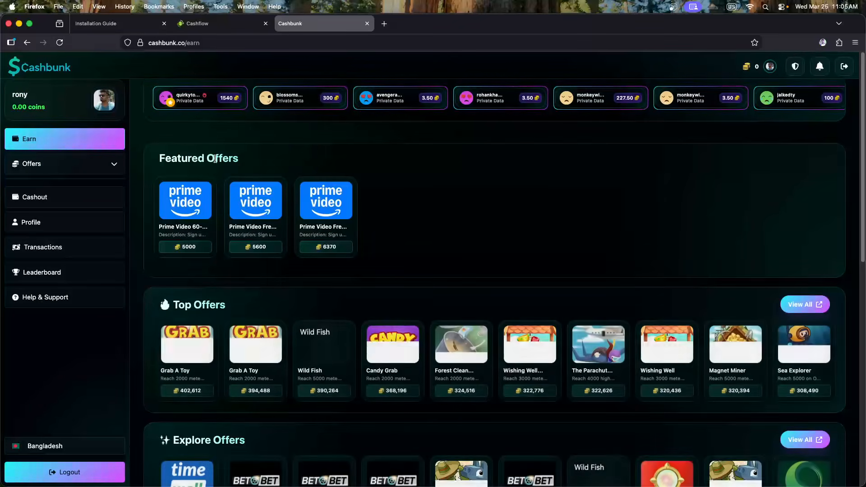
scroll(307, 195, "down", 1)
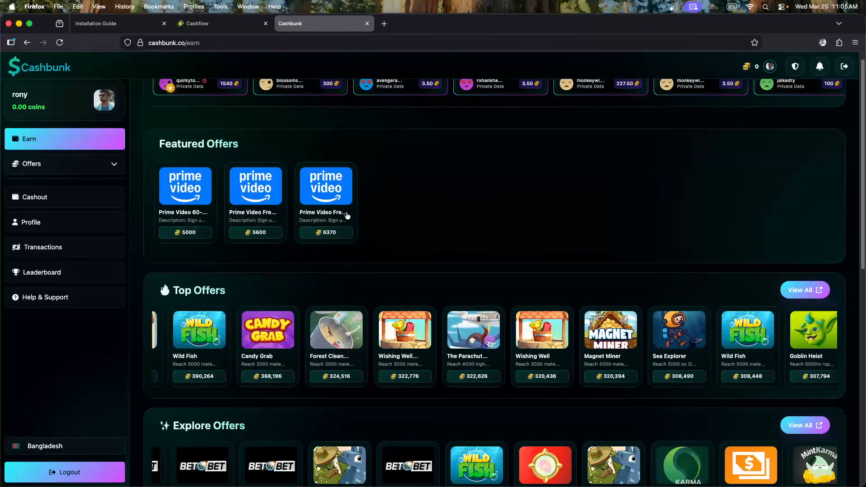
left_click(326, 196)
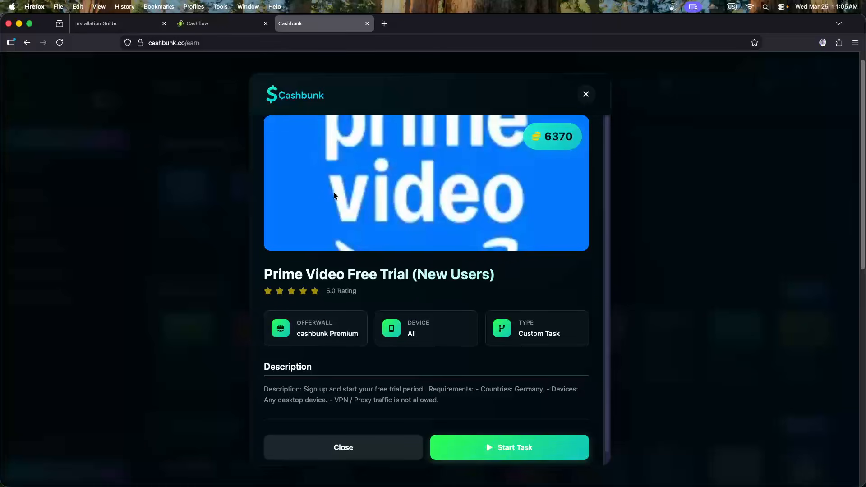
scroll(334, 192, "down", 1)
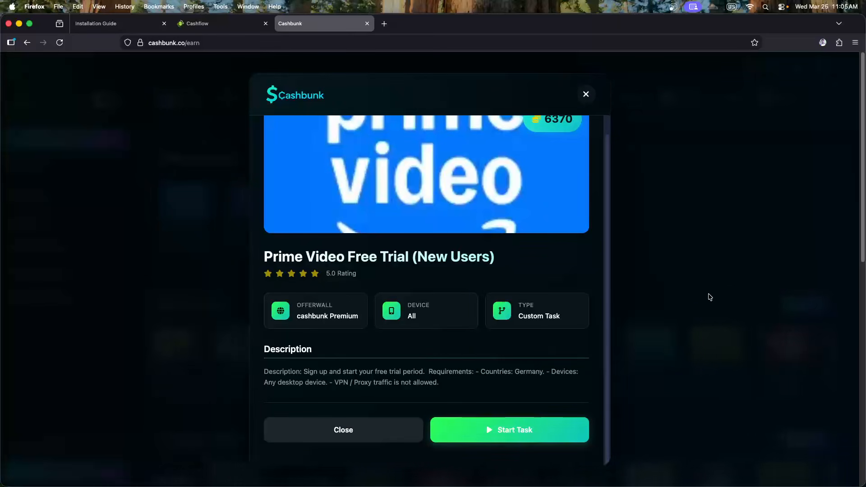
left_click(513, 430)
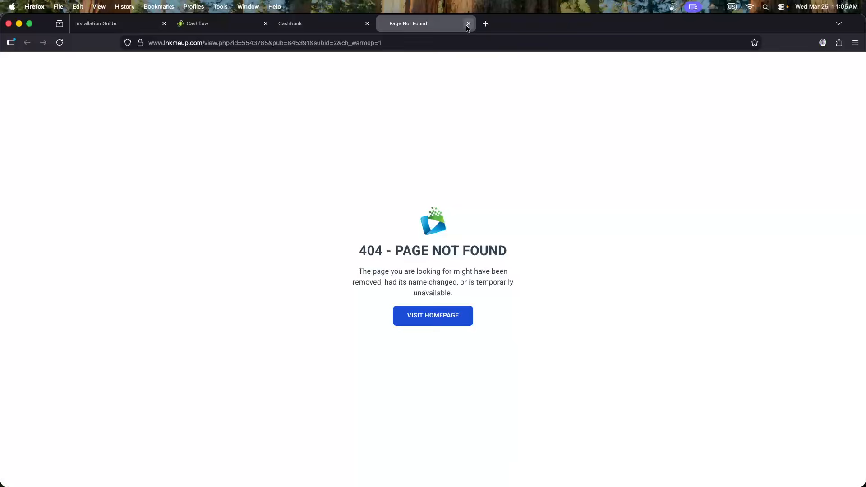
left_click(468, 24)
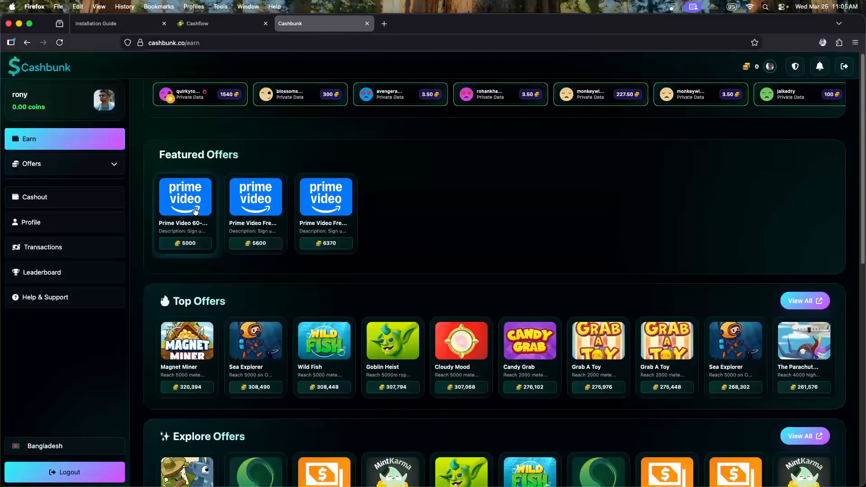
Review the Prime Video 60-Day Free Trial (UK) offer, then log out and close the Cashbunk tab
scroll(270, 251, "down", 1)
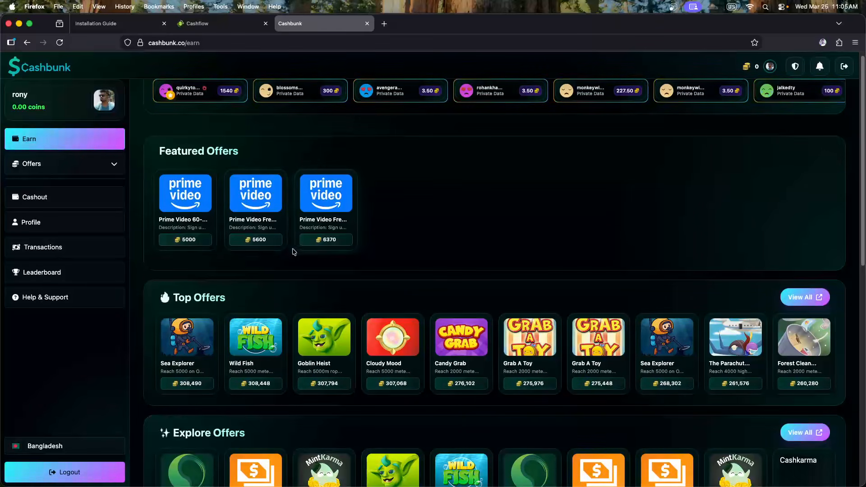
left_click(210, 201)
scroll(280, 261, "down", 1)
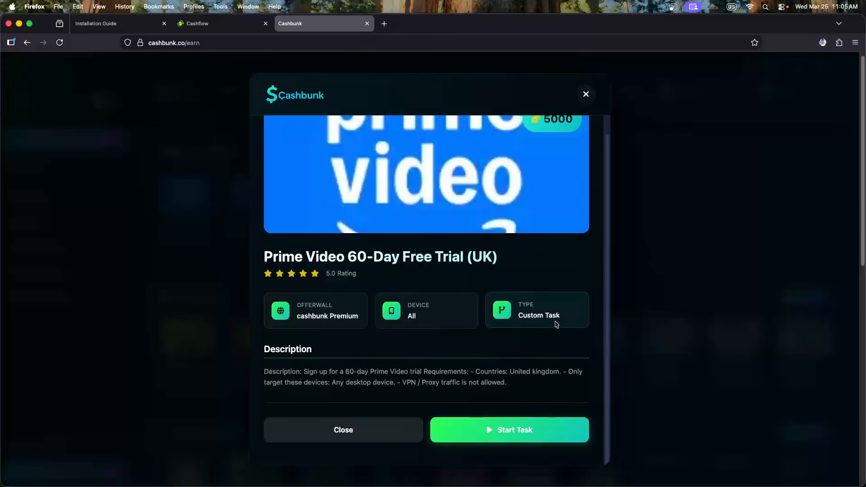
left_click_drag(276, 372, 488, 384)
left_click(487, 385)
left_click(344, 429)
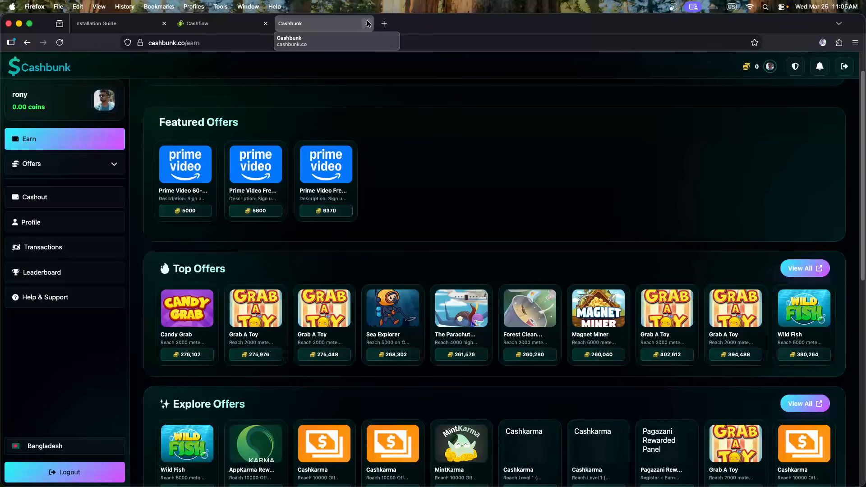
left_click(844, 66)
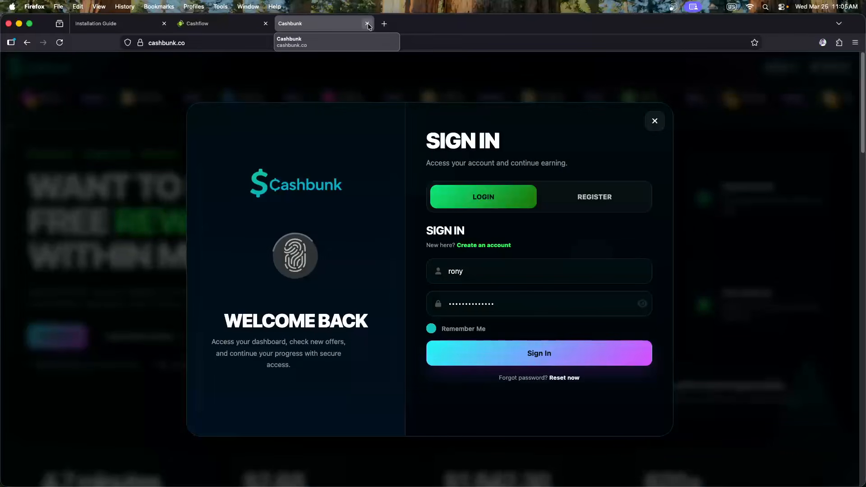
left_click(367, 24)
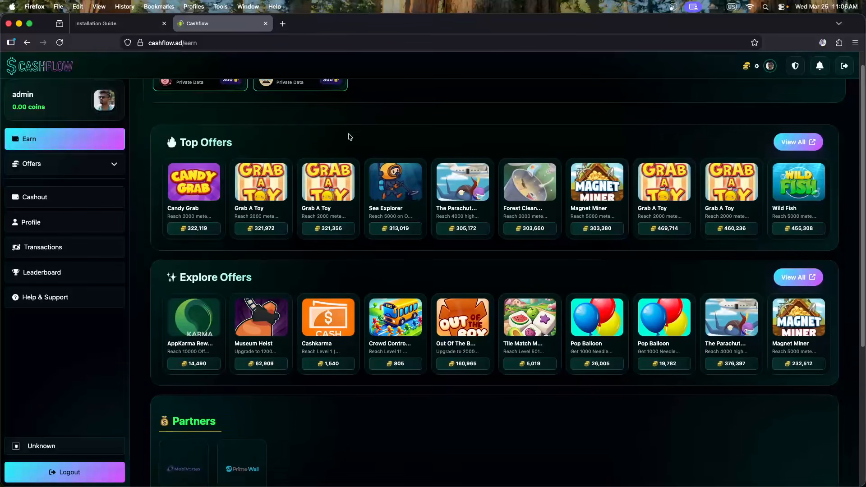
Open the full Top Offers list and page through pages 2, 3 and 4
scroll(357, 172, "down", 1)
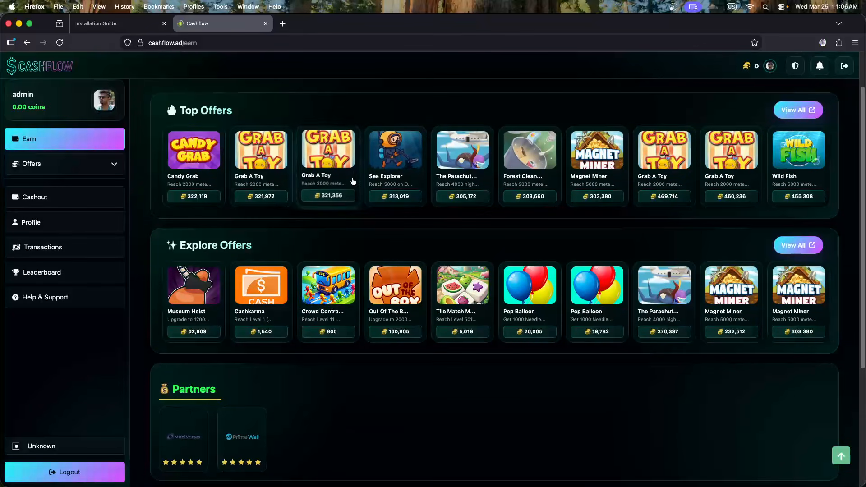
scroll(474, 244, "up", 1)
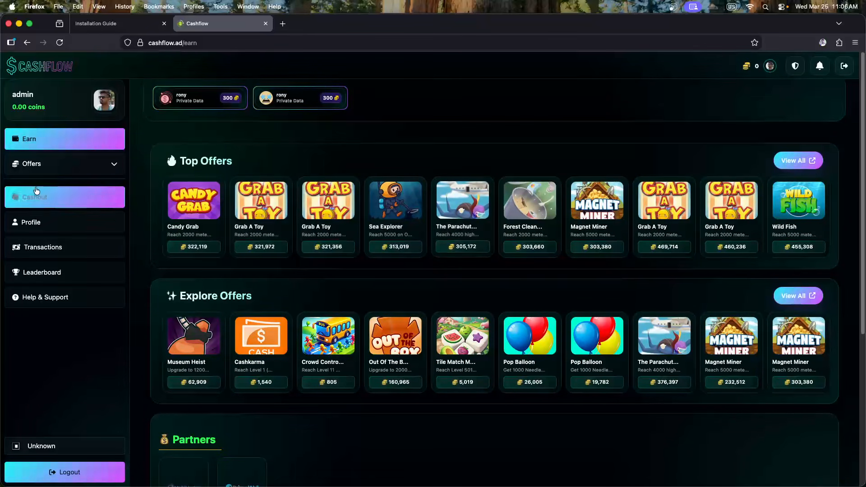
left_click(45, 164)
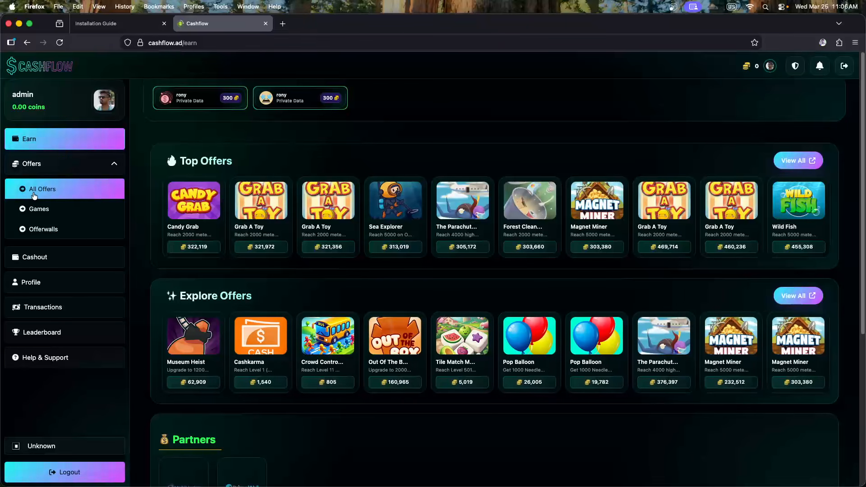
left_click(797, 161)
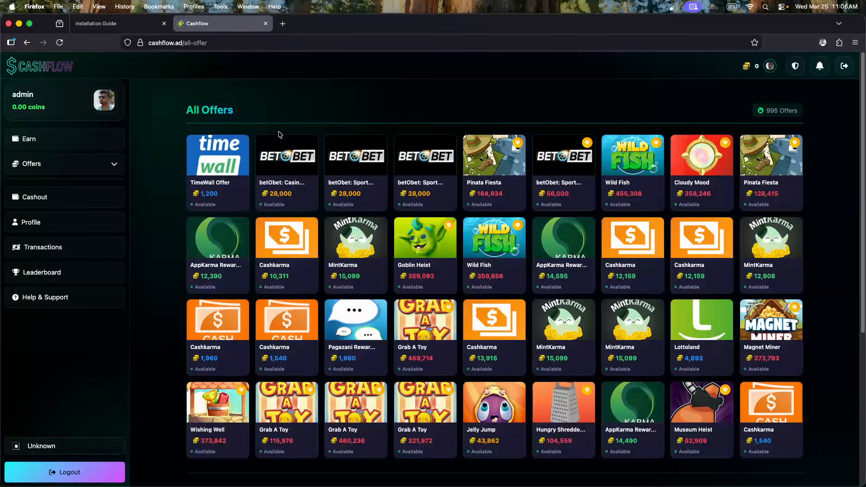
scroll(296, 145, "down", 2)
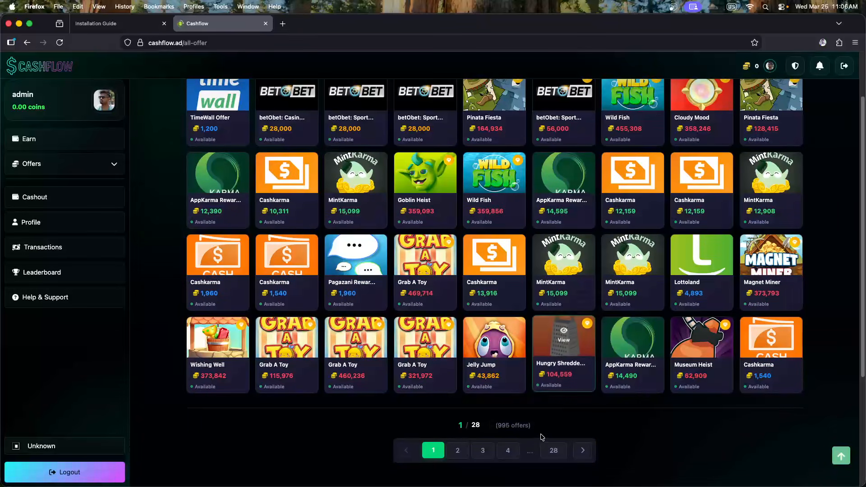
left_click(458, 449)
scroll(489, 406, "down", 4)
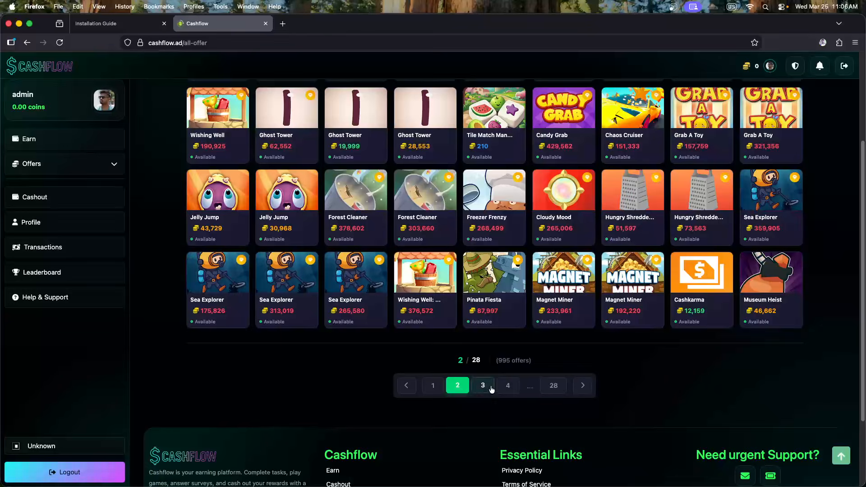
left_click(491, 387)
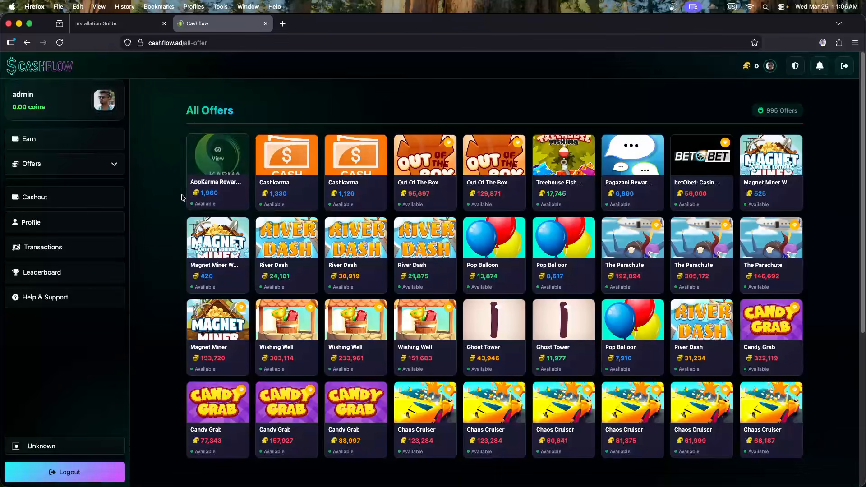
scroll(564, 316, "down", 1)
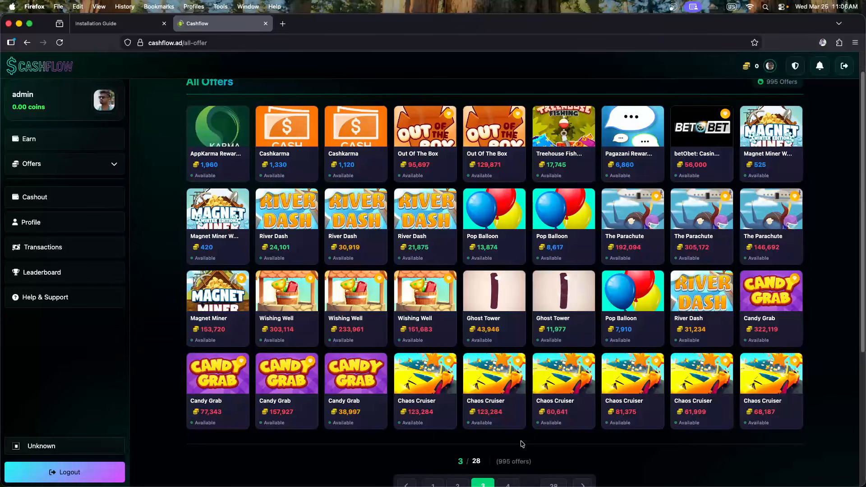
scroll(525, 445, "down", 1)
left_click(508, 473)
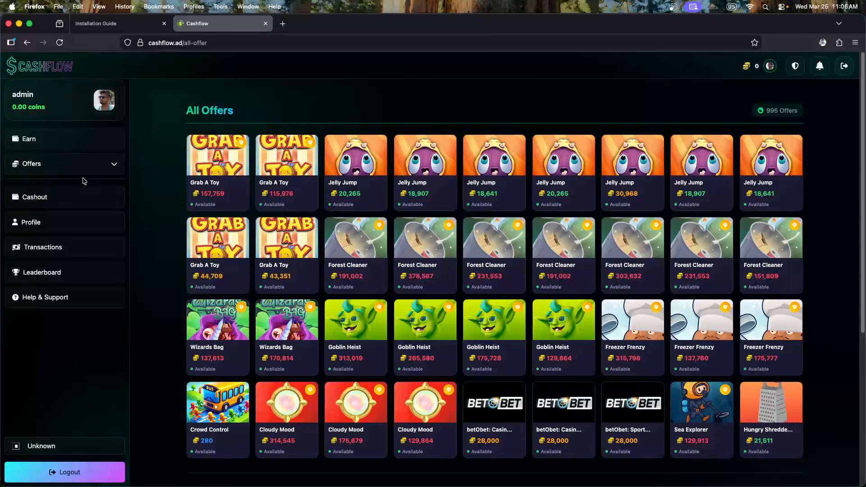
View the Games offers list, then the Offerwalls partners page
left_click(86, 164)
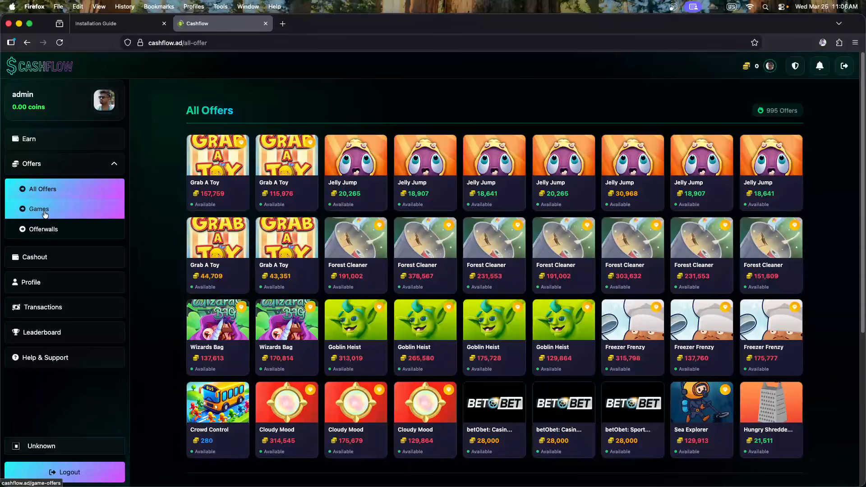
left_click(27, 210)
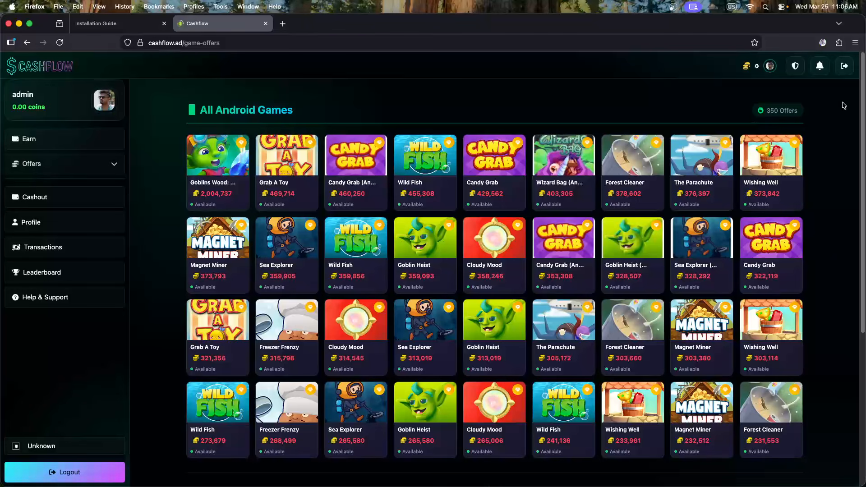
left_click(27, 165)
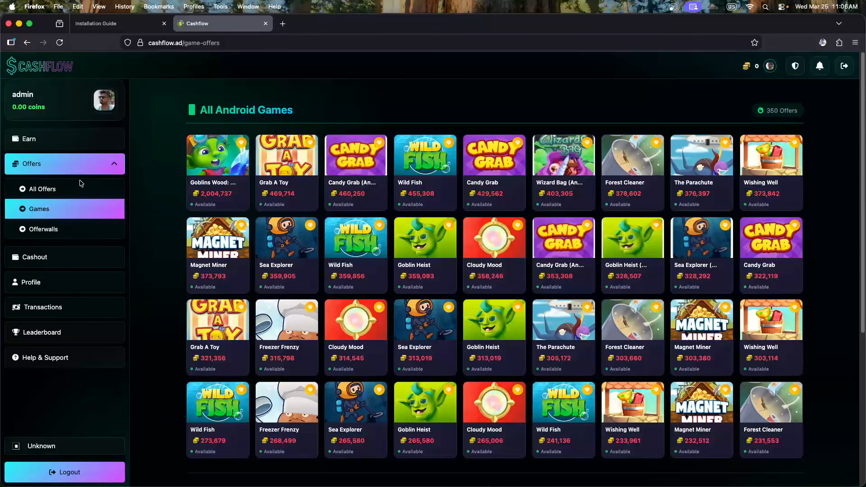
left_click(50, 231)
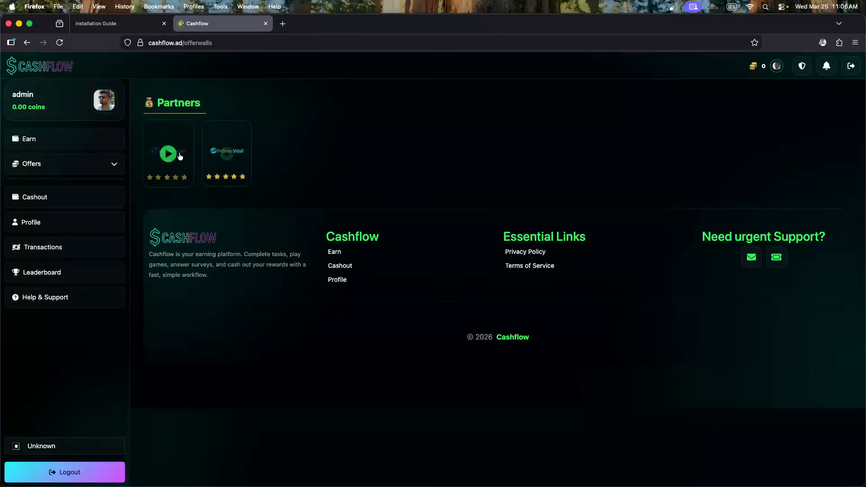
Go from the Earn page to the Cashout page
left_click(68, 143)
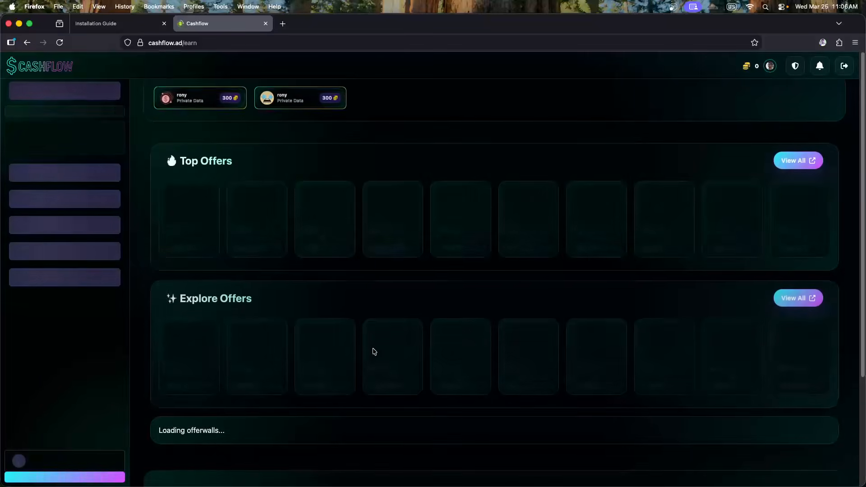
scroll(371, 349, "down", 5)
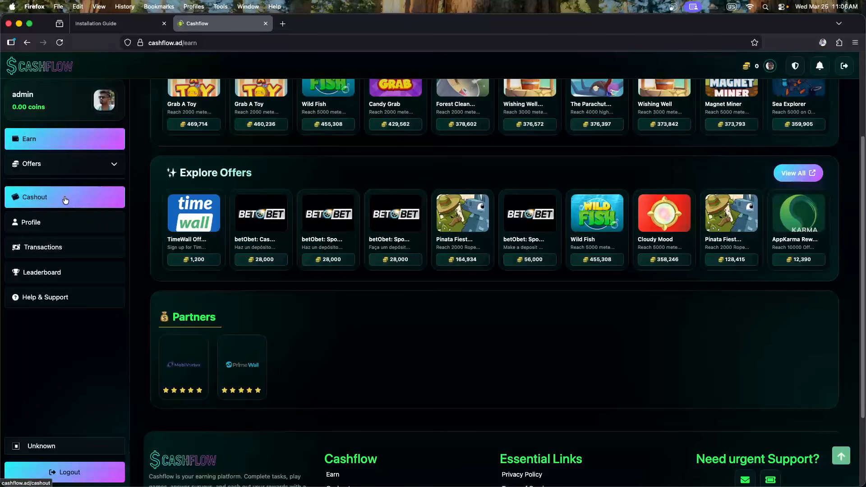
left_click(44, 199)
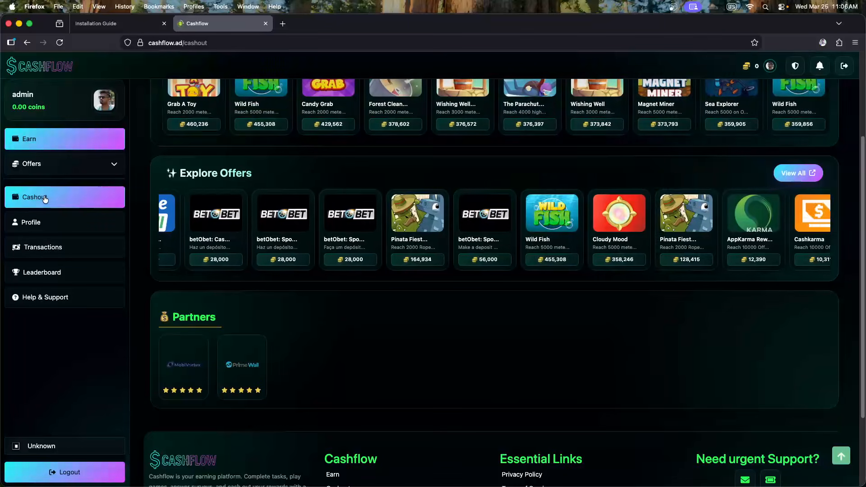
scroll(367, 259, "up", 3)
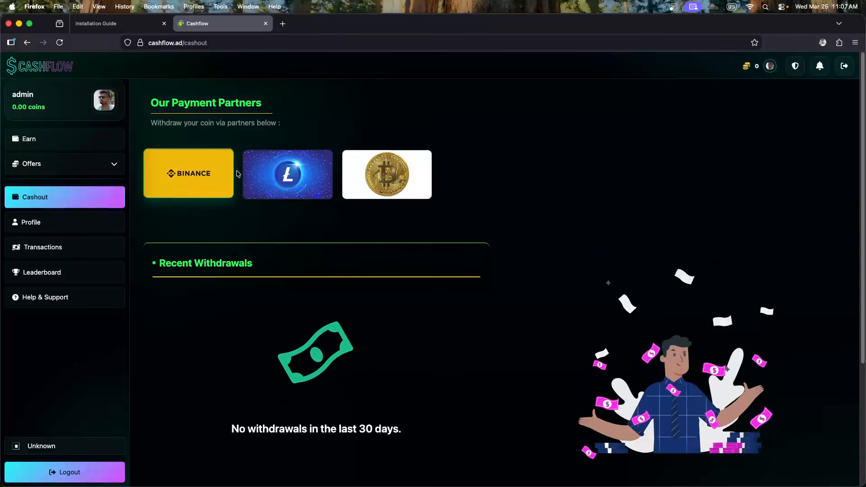
Inspect and close the Binance, Litecoin and Bitcoin withdrawal forms
left_click(206, 176)
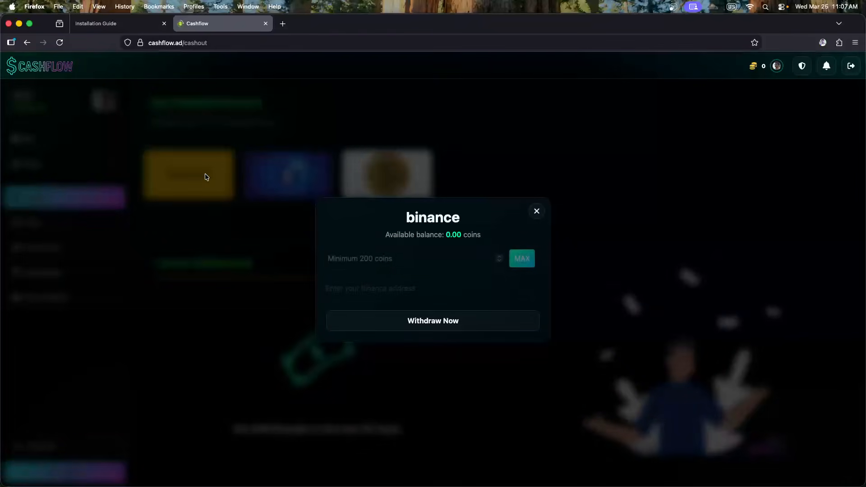
left_click(266, 235)
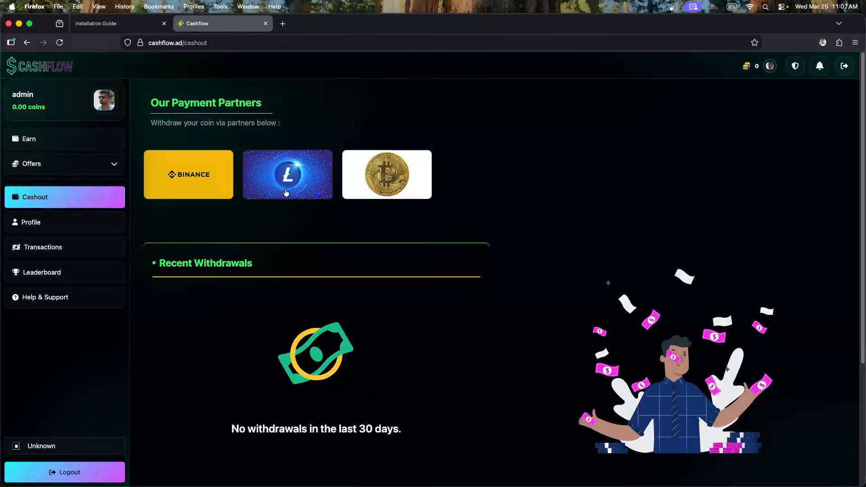
left_click(288, 189)
left_click(223, 257)
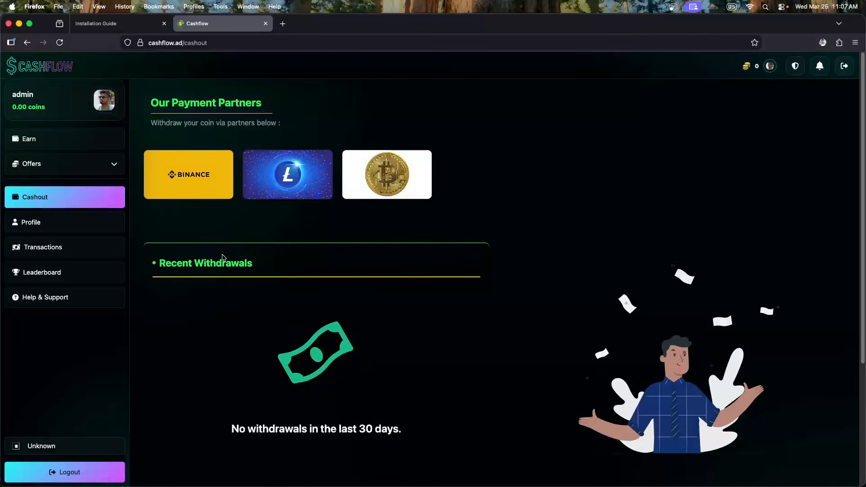
left_click(387, 180)
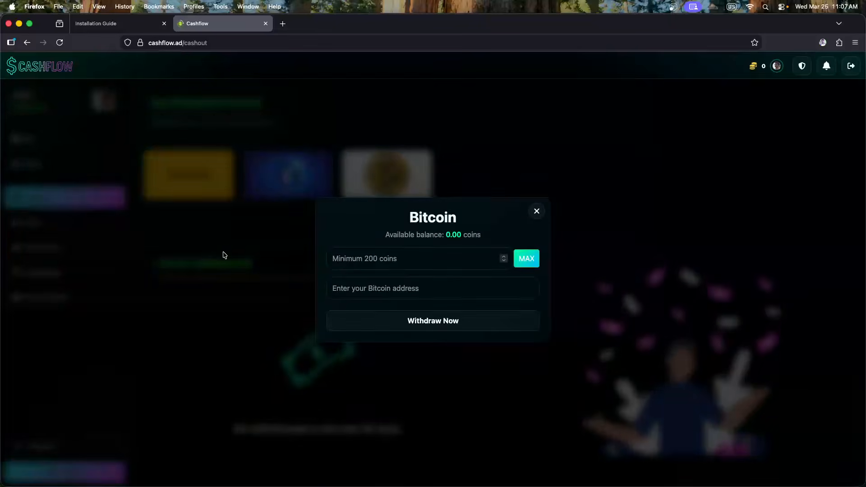
left_click(223, 253)
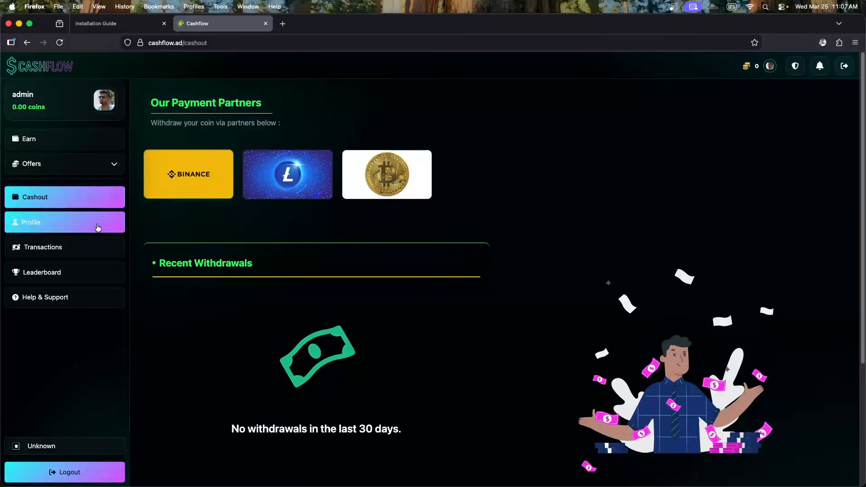
left_click(64, 230)
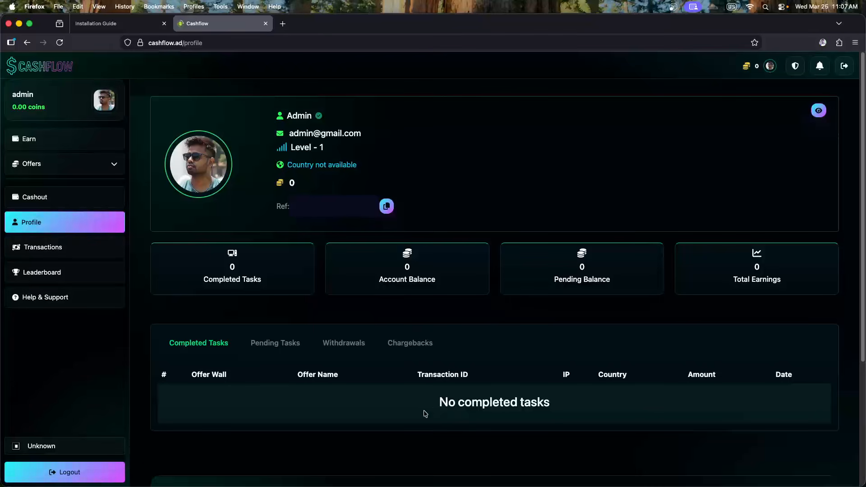
Cycle the profile tables through Pending, Withdrawals and Chargebacks, back to Completed tasks
left_click(261, 345)
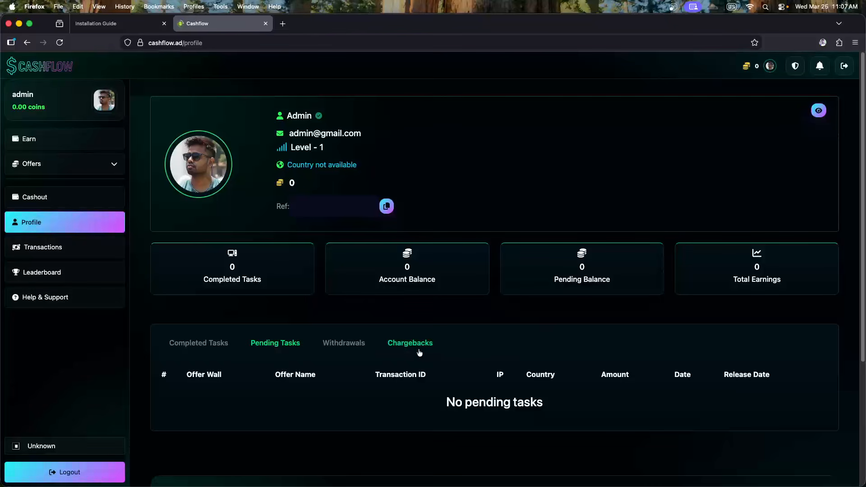
left_click(346, 344)
left_click(408, 345)
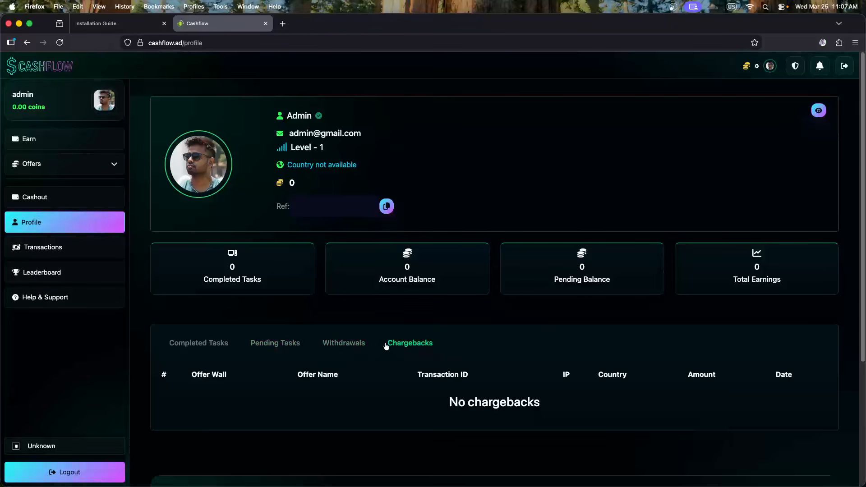
left_click(210, 347)
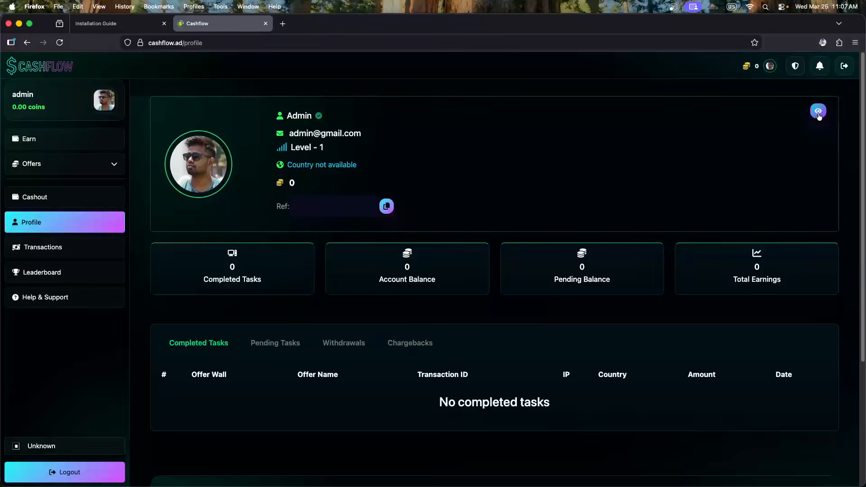
Open the full profile details for Admin and switch them into edit mode
left_click(818, 113)
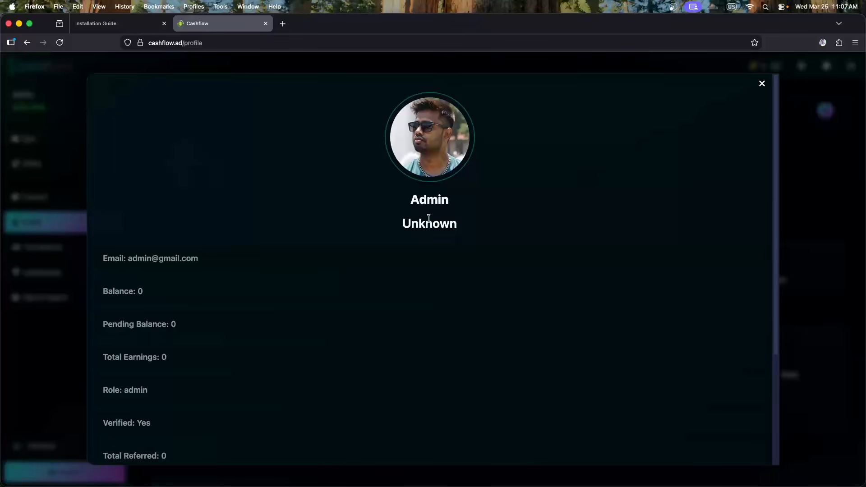
double_click(422, 201)
left_click(449, 217)
left_click_drag(404, 224, 479, 226)
left_click(472, 225)
scroll(422, 223, "down", 3)
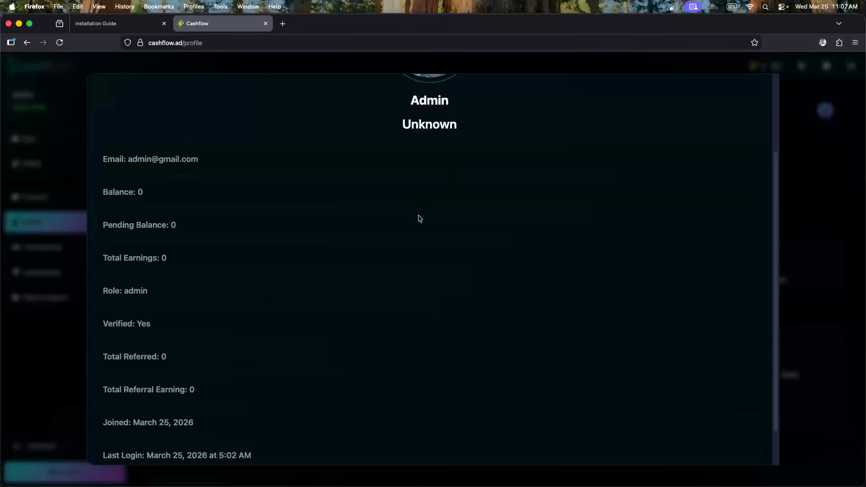
scroll(419, 218, "down", 1)
left_click(430, 448)
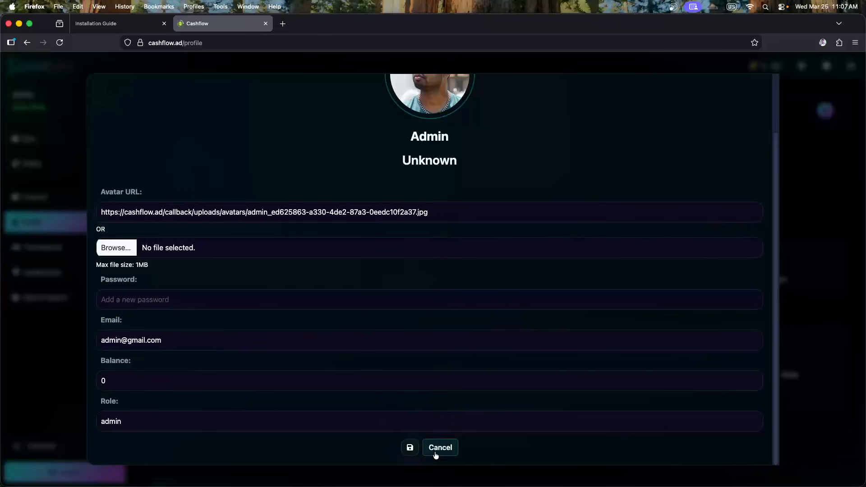
scroll(310, 334, "up", 2)
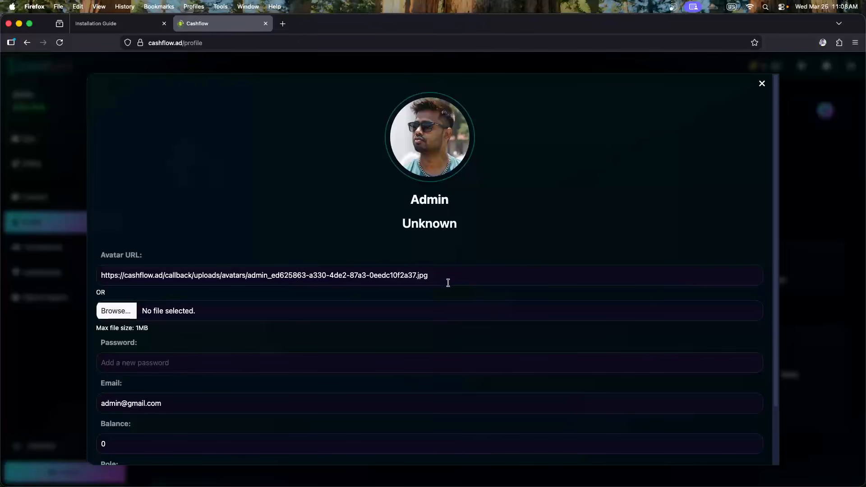
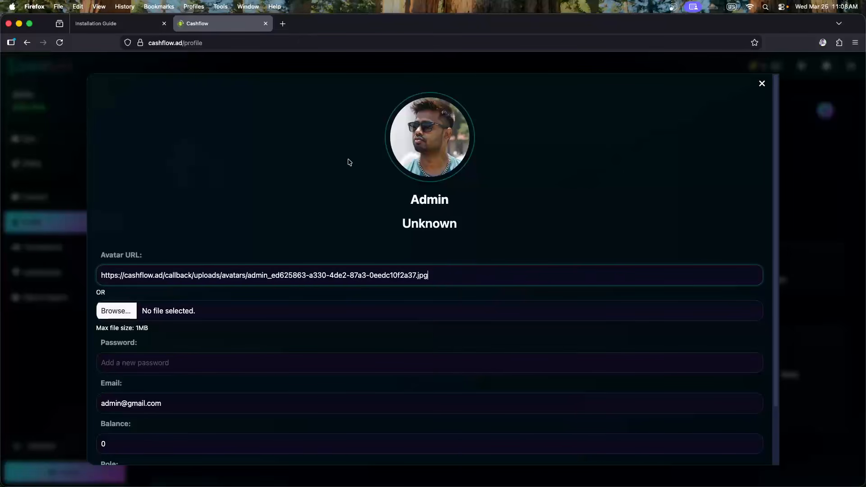
Search Google Images for 'avatar profile' in a new tab
left_click(283, 23)
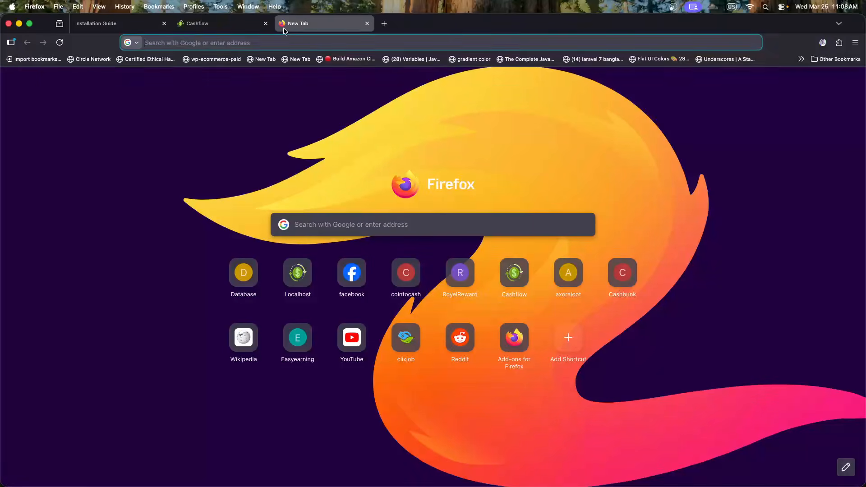
type("avata")
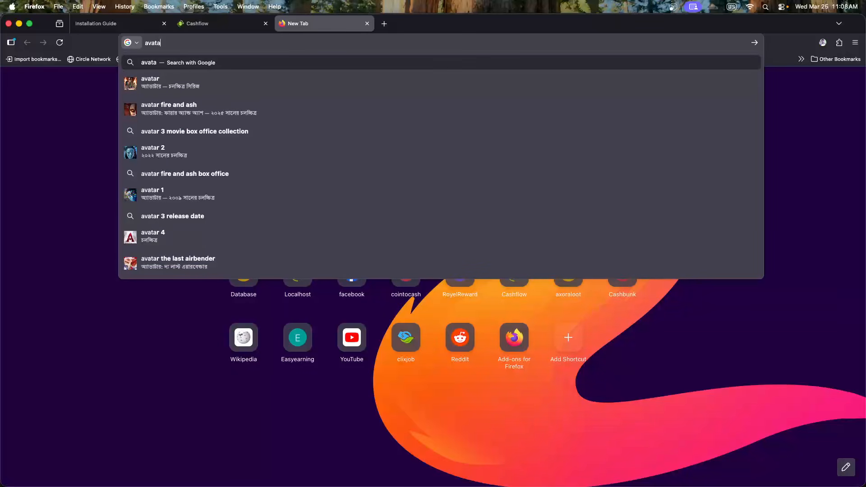
type("r prof")
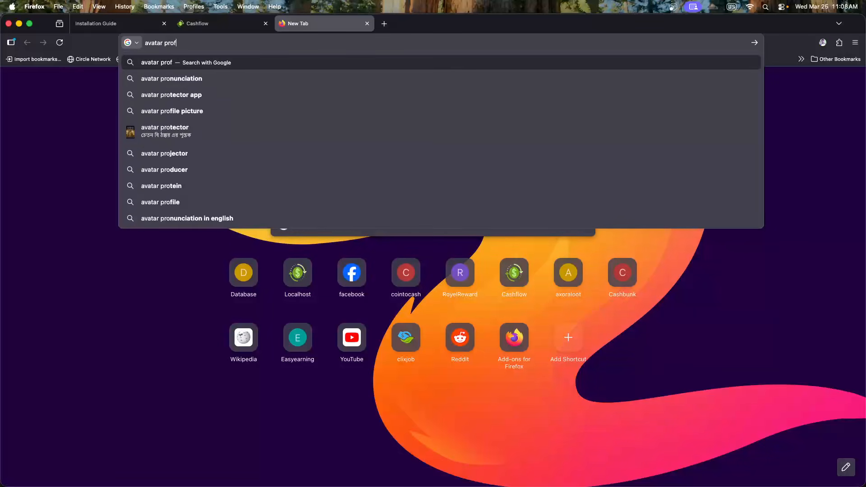
type("ile")
key("Return")
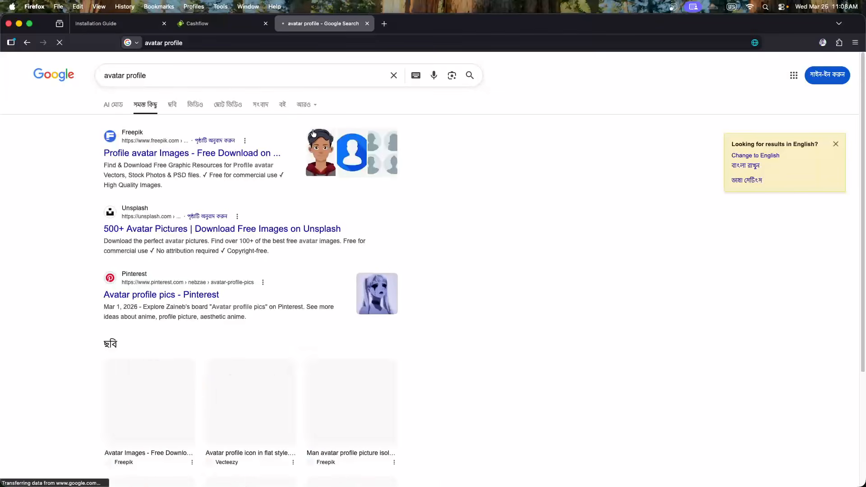
left_click(171, 106)
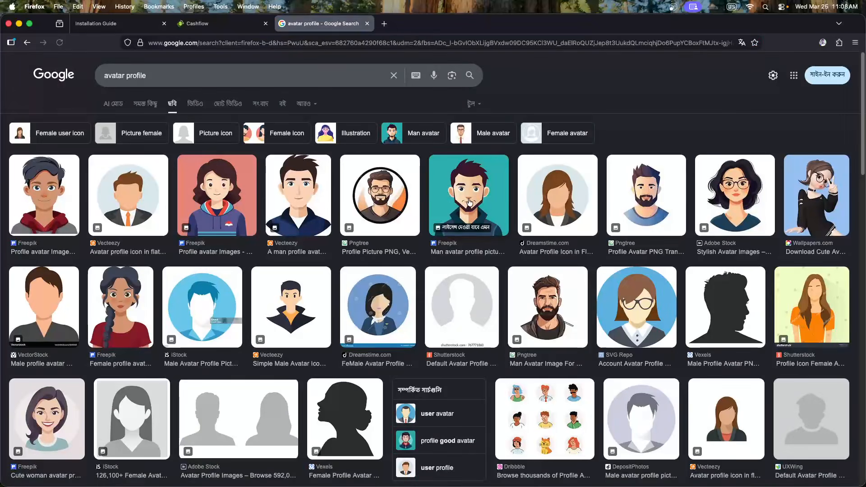
Copy the teal bearded-man avatar's image link and return to the Cashflow tab
left_click(464, 196)
right_click(683, 256)
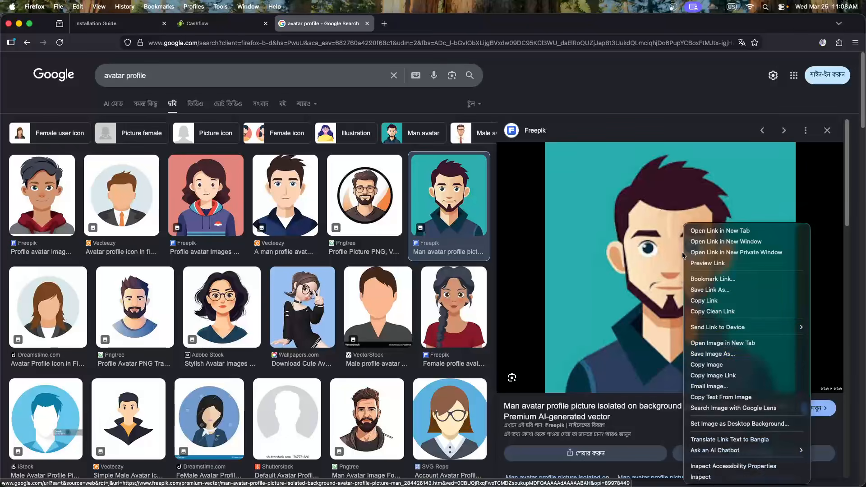
left_click(723, 364)
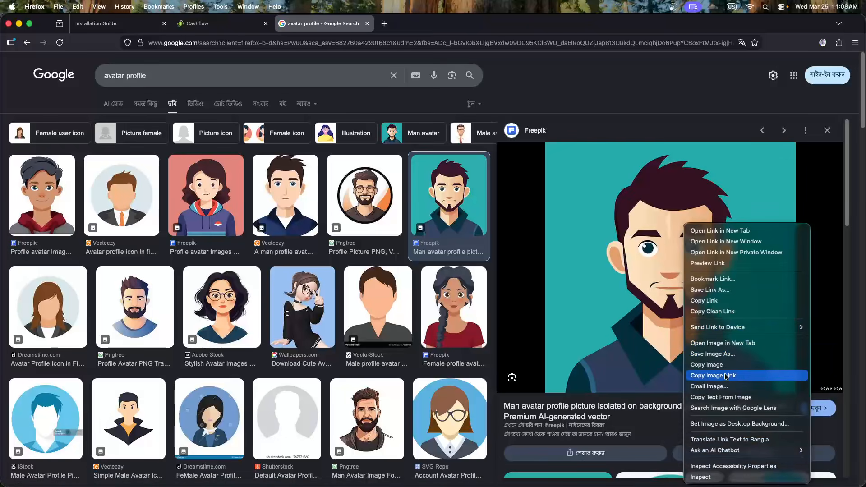
left_click(229, 28)
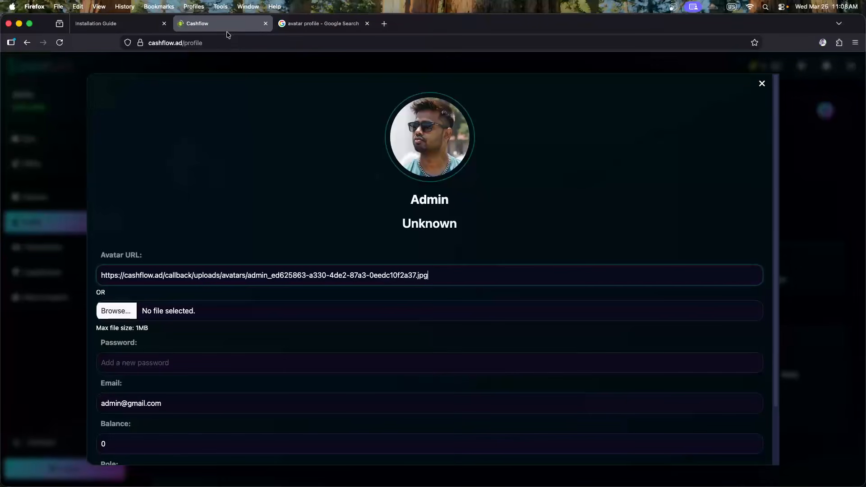
Replace the admin's Avatar URL with the copied image link
left_click_drag(445, 276, 50, 273)
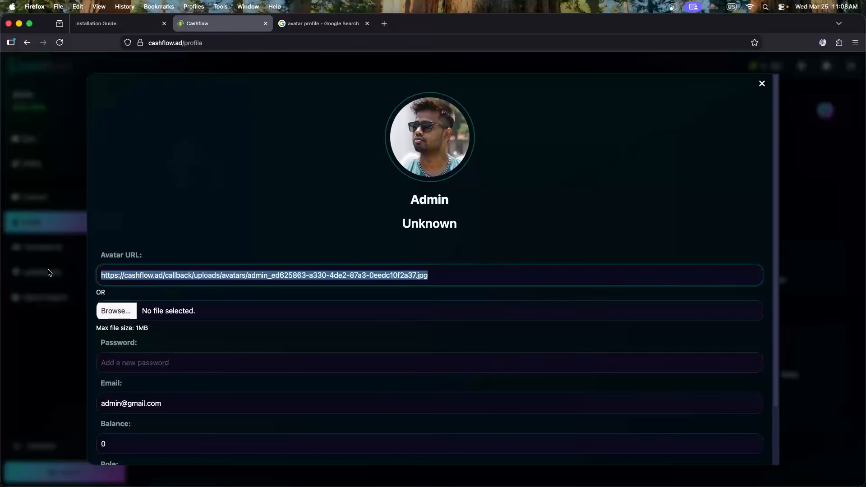
type("https://encrypted-tbn0.gstatic.com/images?q=tbn:ANd9GcQCNd2LZxcvUCyW1N5UVQJ9fejpX2Yf3oW4aA&s")
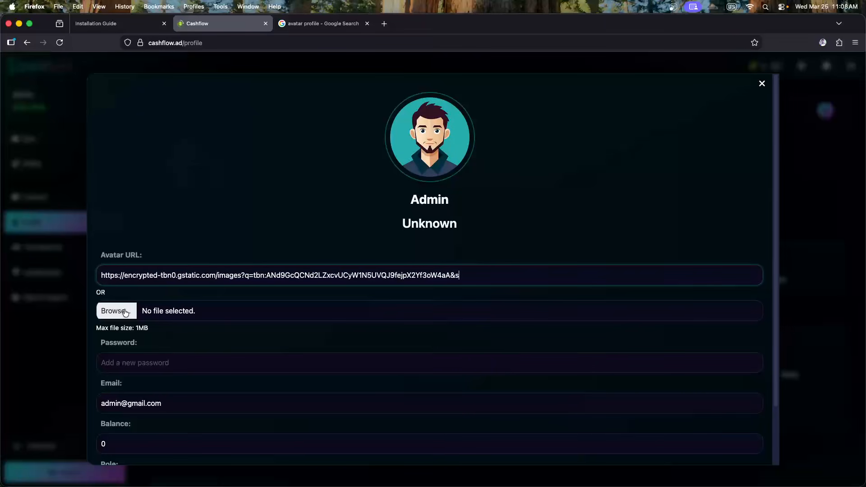
scroll(402, 271, "down", 3)
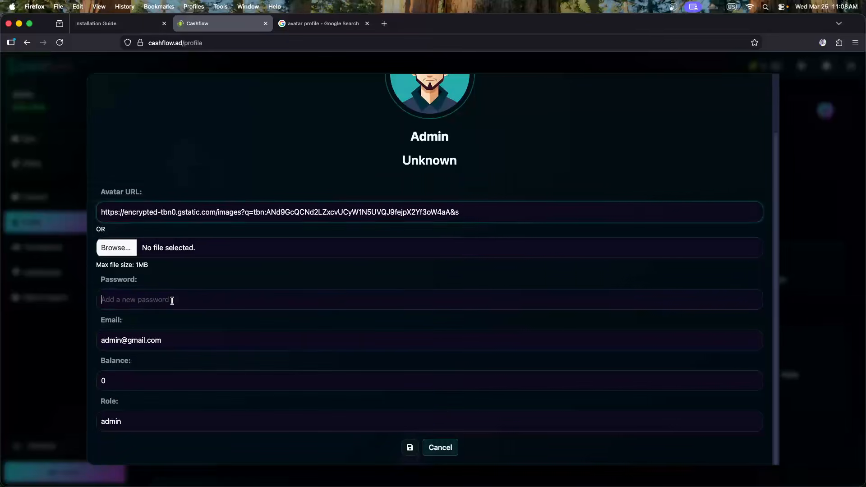
left_click(171, 301)
Look over the e-mail, balance and role fields, then save the profile
left_click_drag(176, 333, 106, 339)
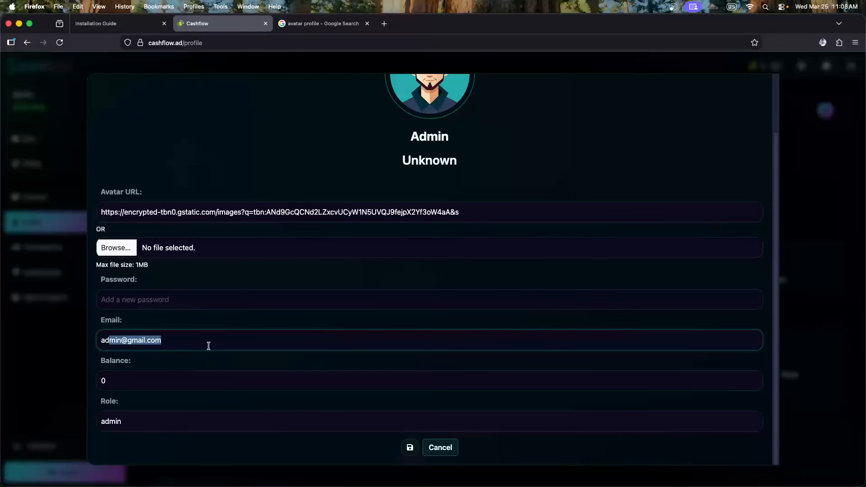
left_click(208, 346)
left_click(124, 380)
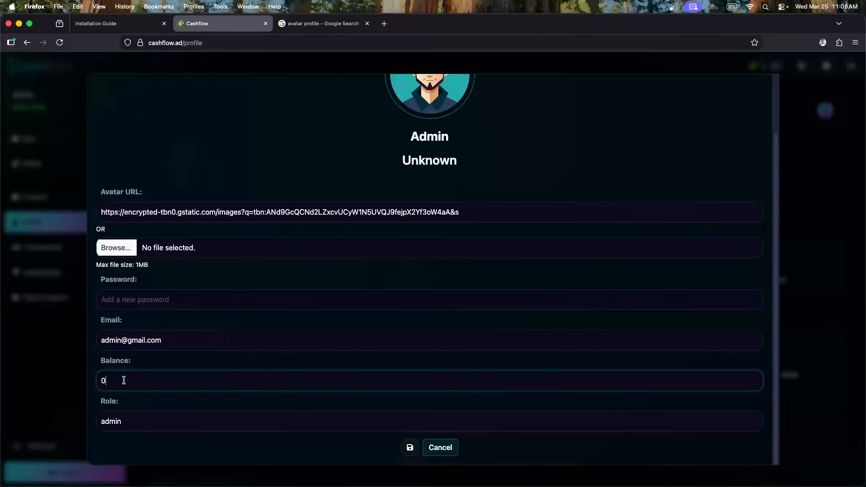
left_click(136, 419)
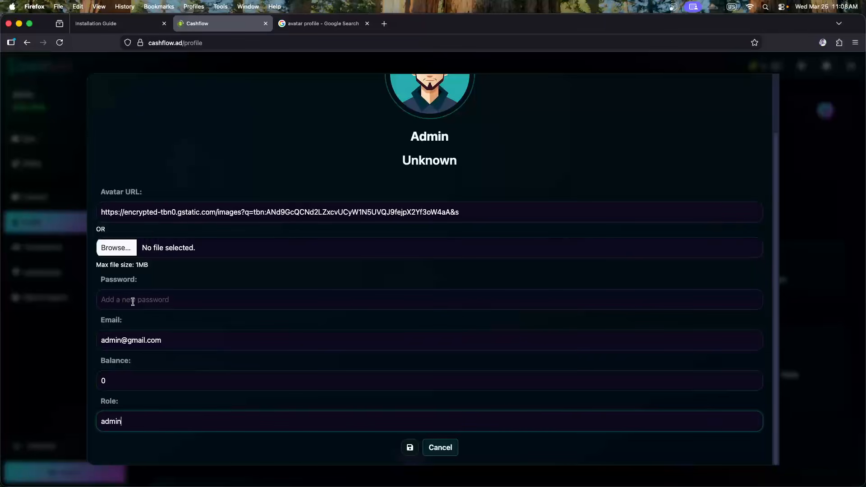
left_click(410, 448)
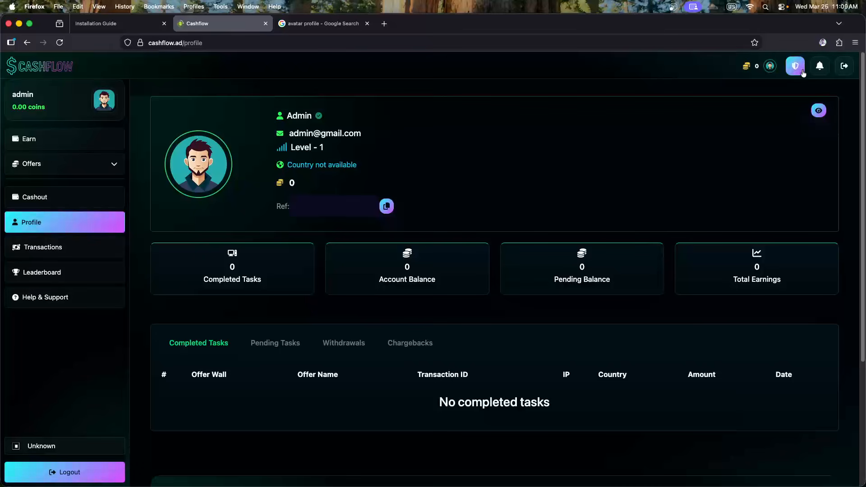
left_click(820, 67)
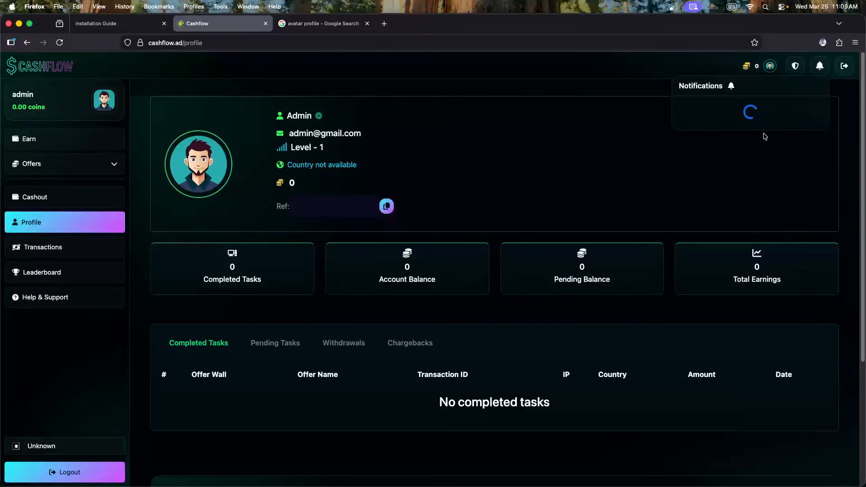
left_click(481, 127)
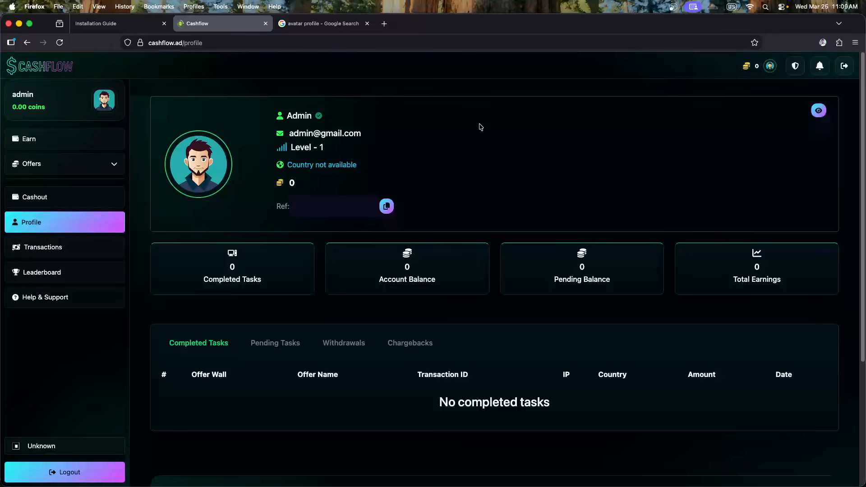
scroll(346, 213, "down", 3)
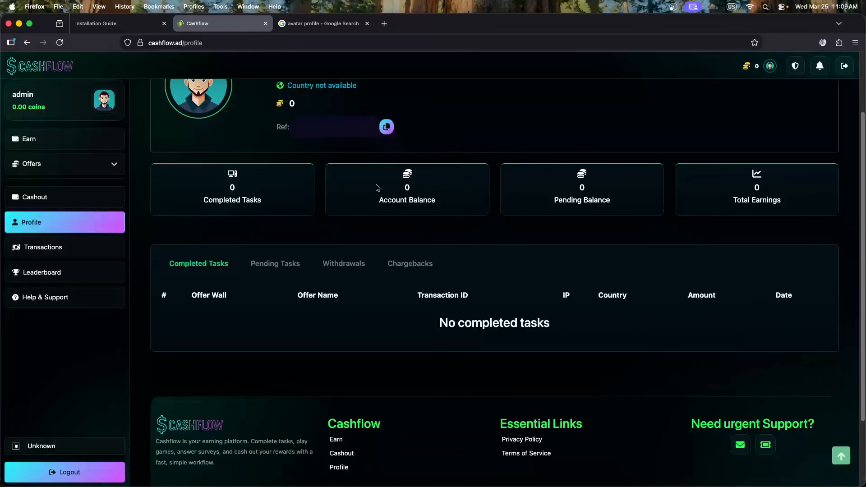
scroll(750, 208, "up", 1)
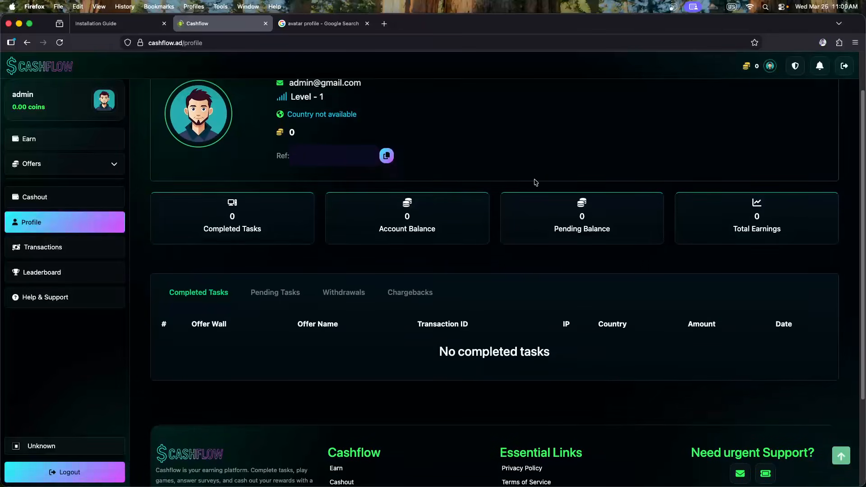
scroll(496, 196, "up", 1)
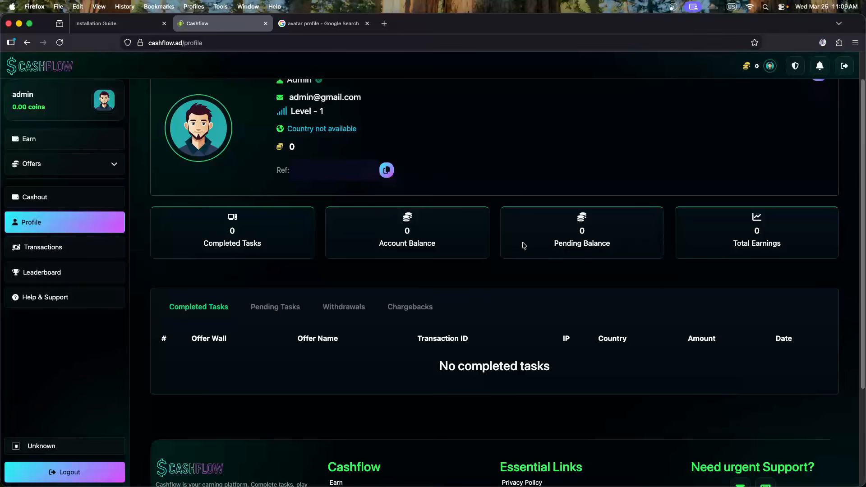
scroll(420, 262, "up", 1)
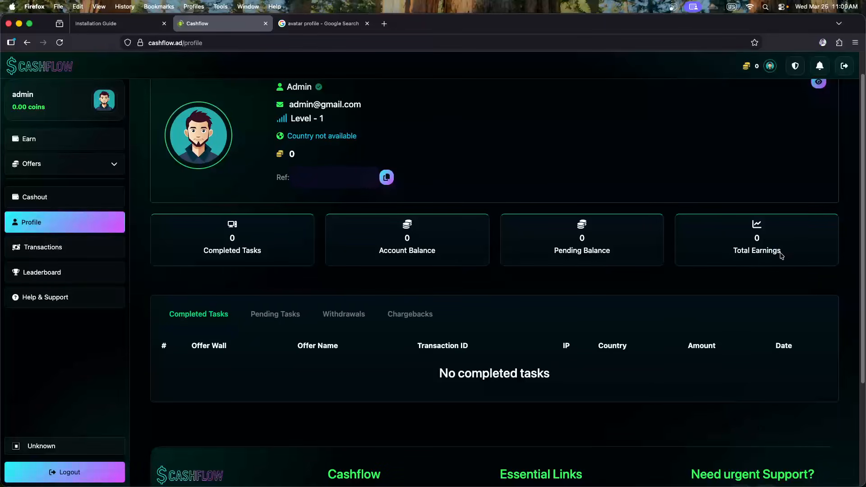
scroll(464, 246, "down", 2)
scroll(447, 235, "up", 4)
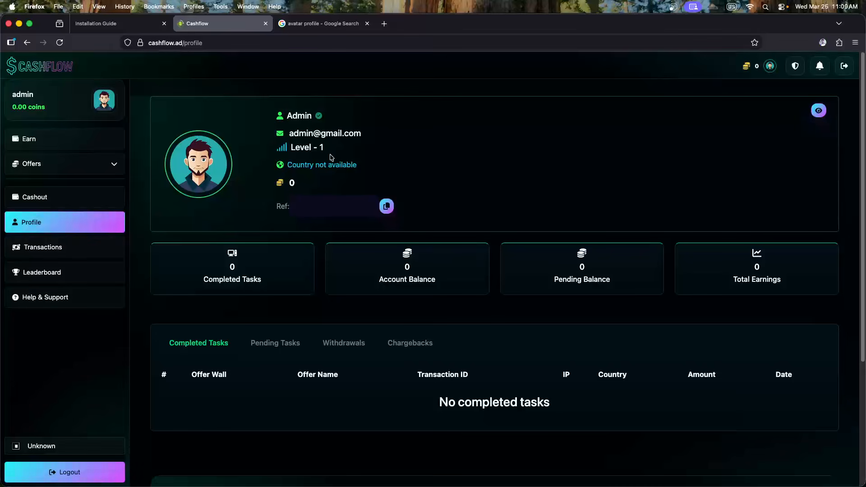
left_click_drag(326, 149, 303, 145)
left_click(428, 156)
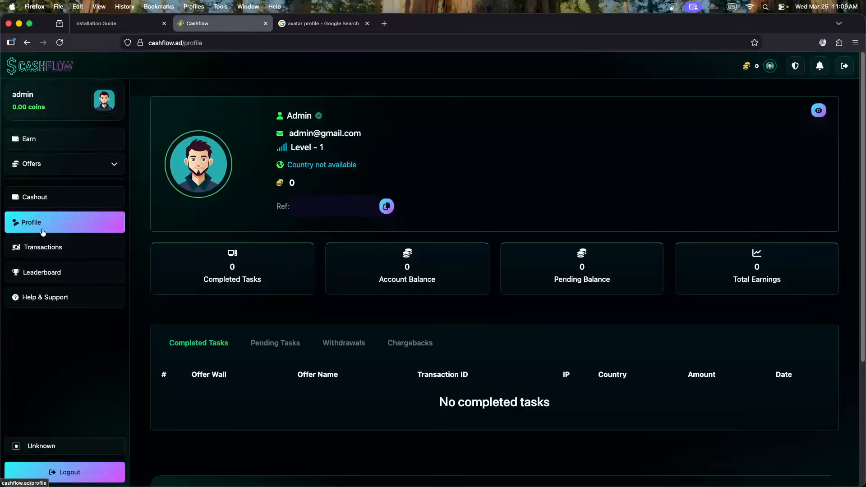
left_click(41, 250)
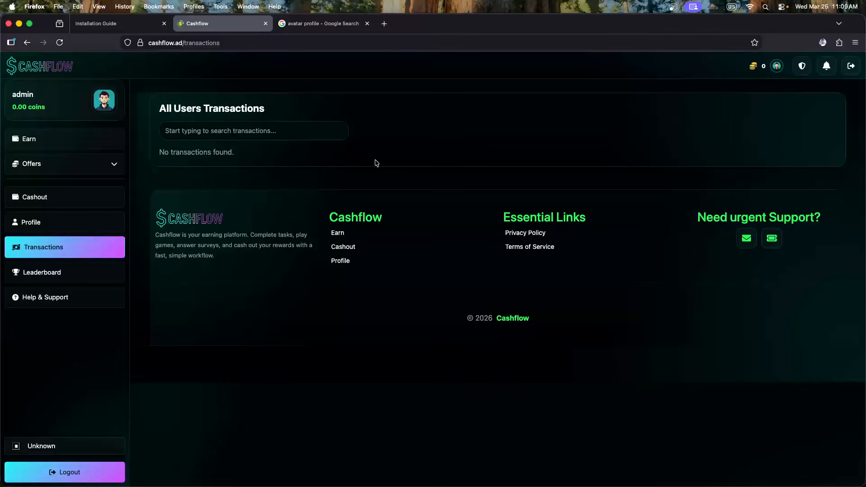
Open the Leaderboard and review its empty Top 10 This Week list for 3/23–3/29/2026
left_click(59, 275)
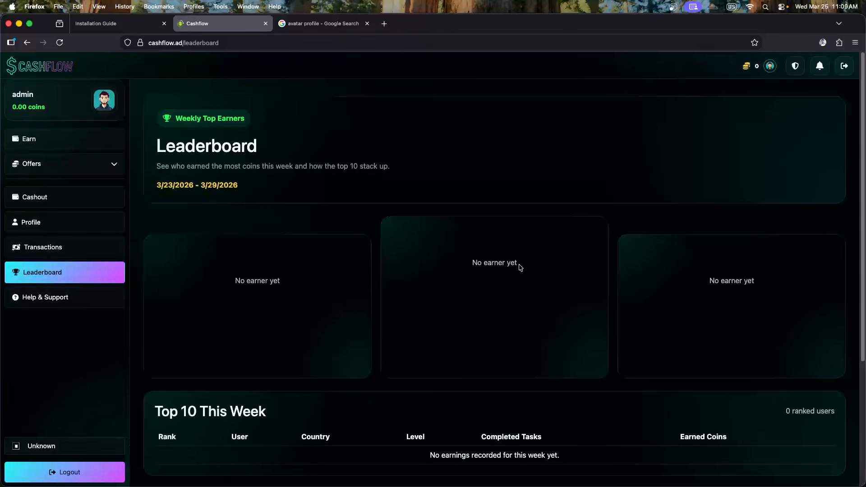
scroll(518, 270, "down", 3)
left_click_drag(171, 338, 268, 348)
left_click(298, 352)
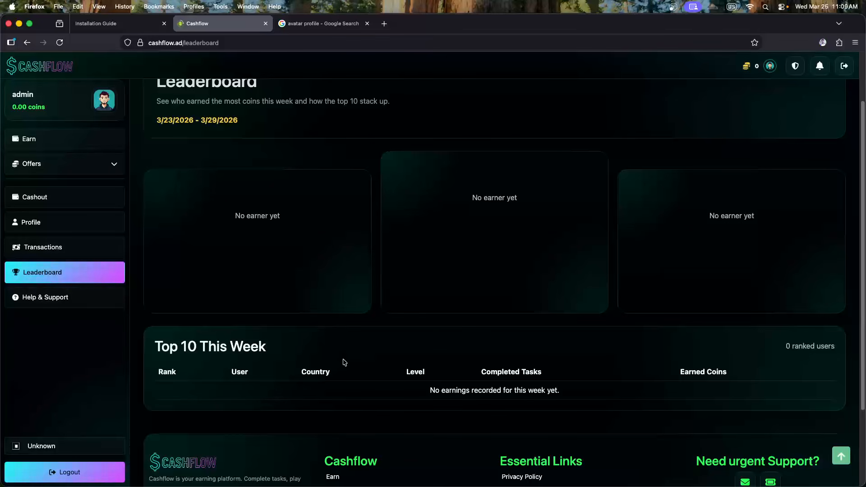
scroll(347, 356, "up", 1)
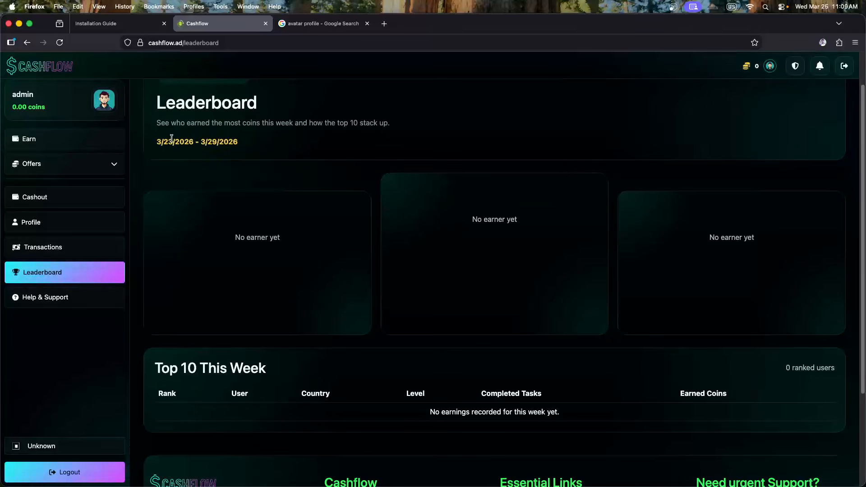
double_click(276, 124)
left_click(286, 144)
scroll(217, 257, "down", 3)
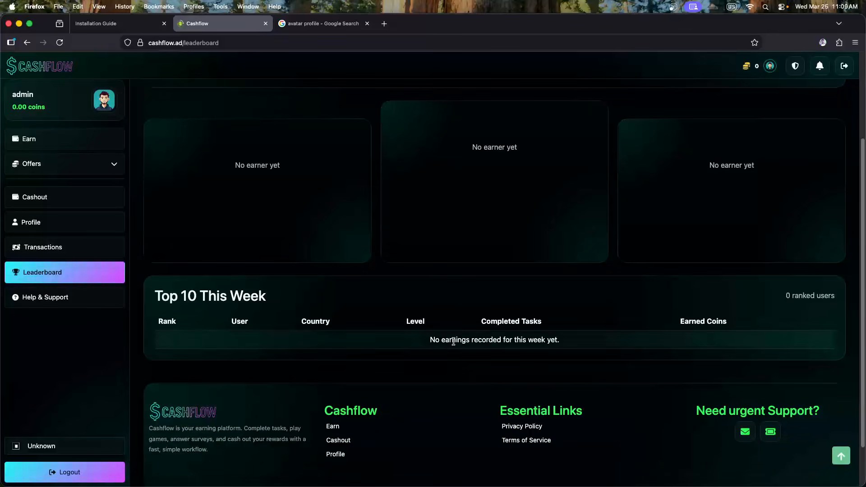
scroll(277, 326, "up", 5)
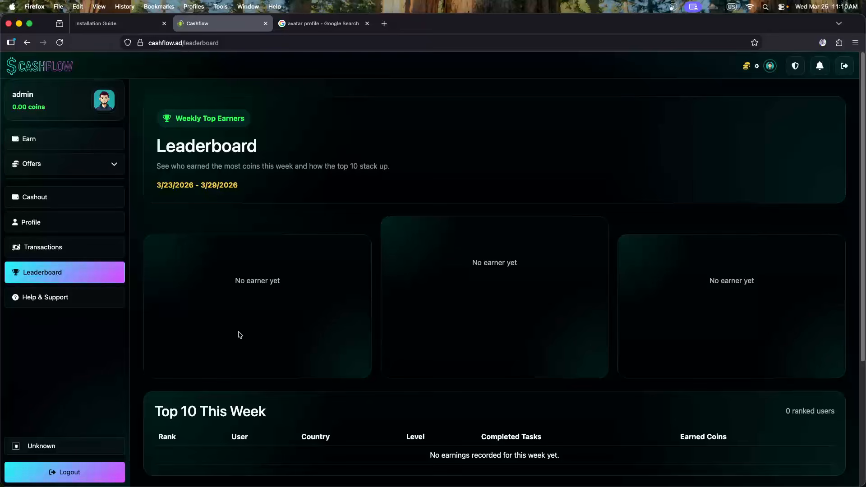
Open the support ticket page and try the issue description box
left_click(63, 301)
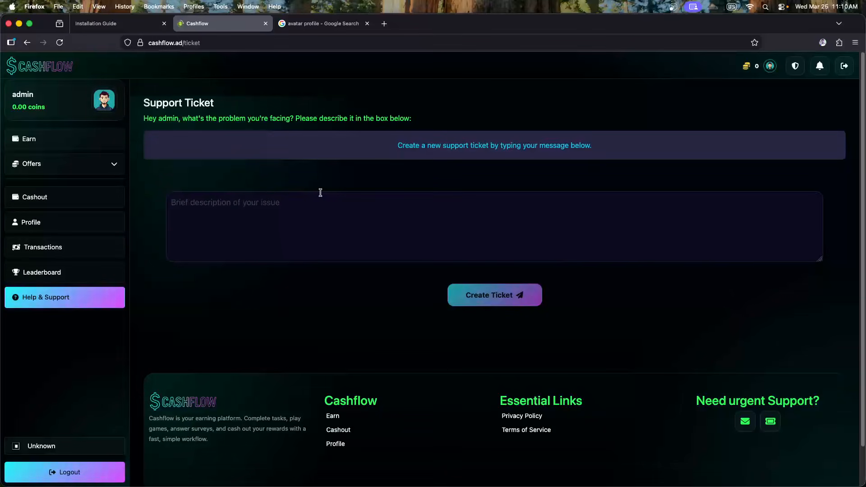
left_click(278, 209)
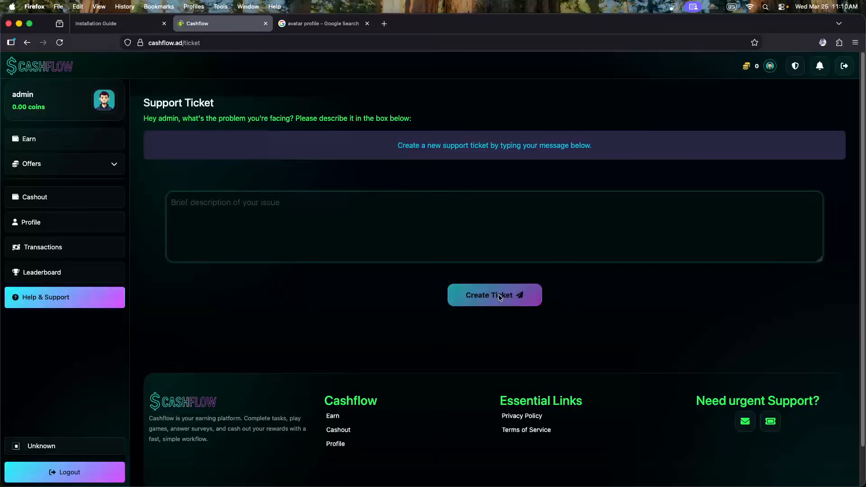
left_click(316, 306)
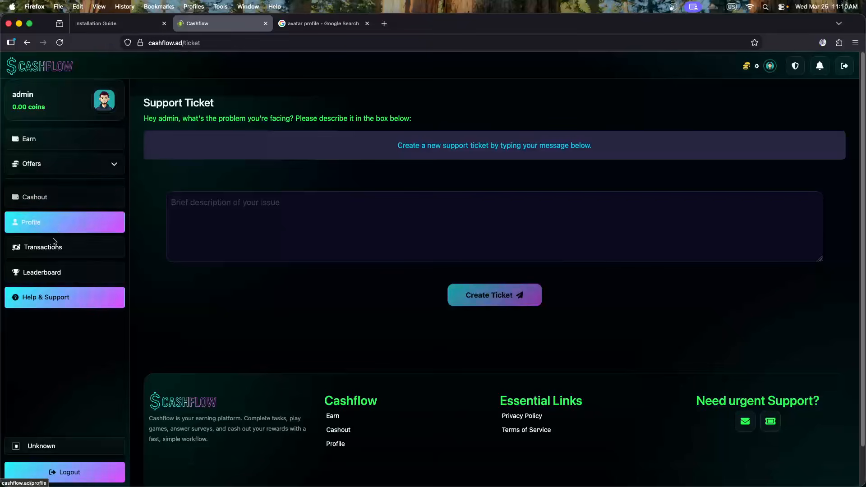
Go to the Earn page and scroll to the MobiVortex and PrimeWall partner offerwalls
left_click(70, 144)
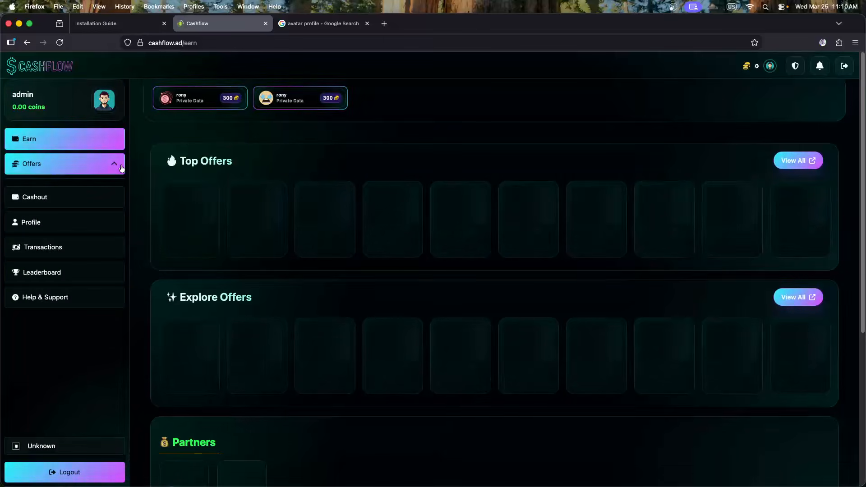
scroll(338, 239, "down", 5)
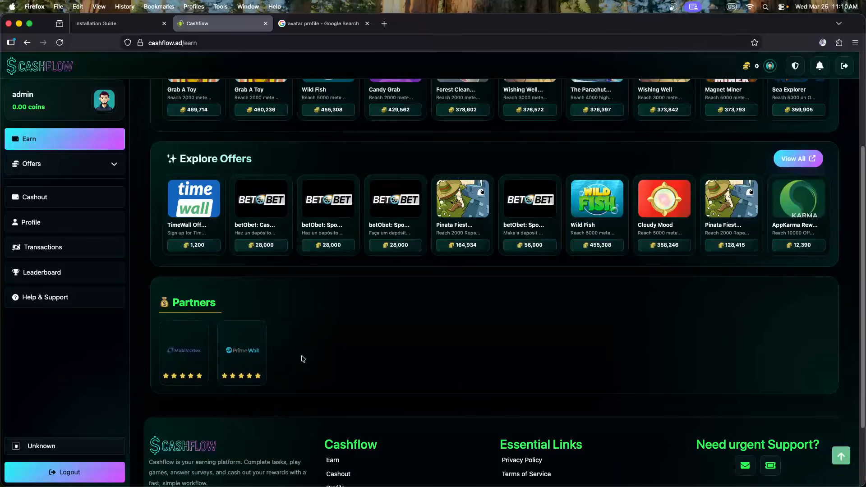
mouse_move(190, 357)
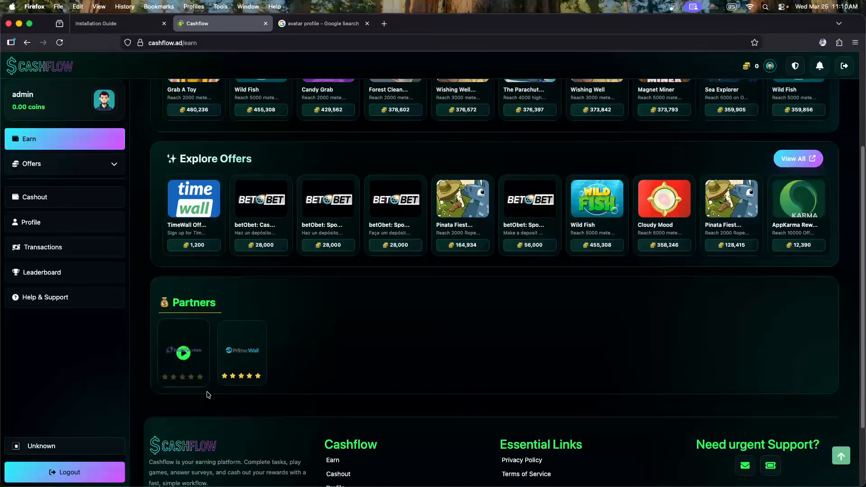
mouse_move(258, 363)
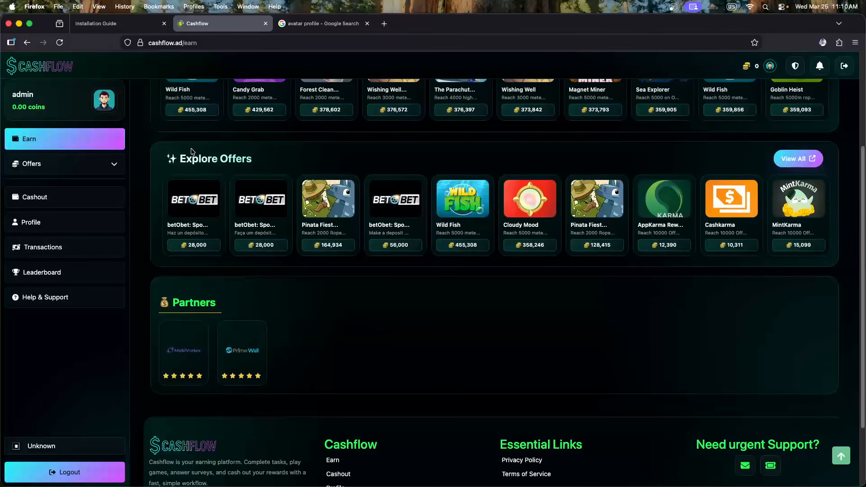
mouse_move(224, 361)
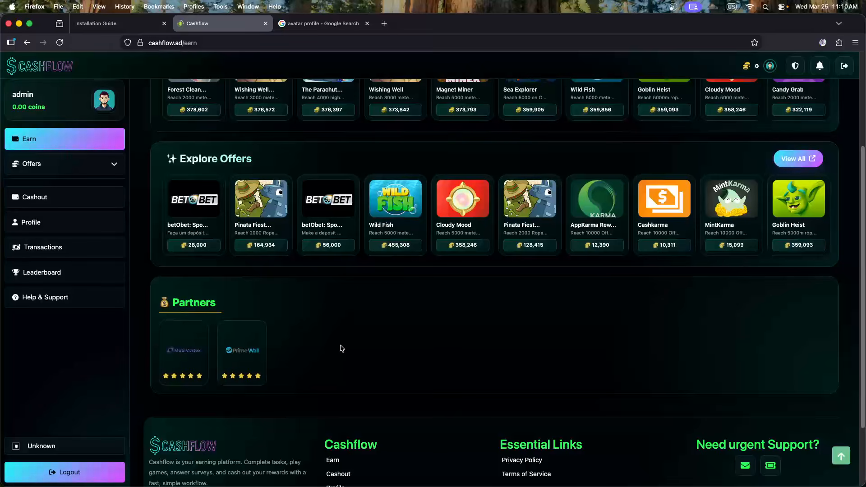
left_click(185, 353)
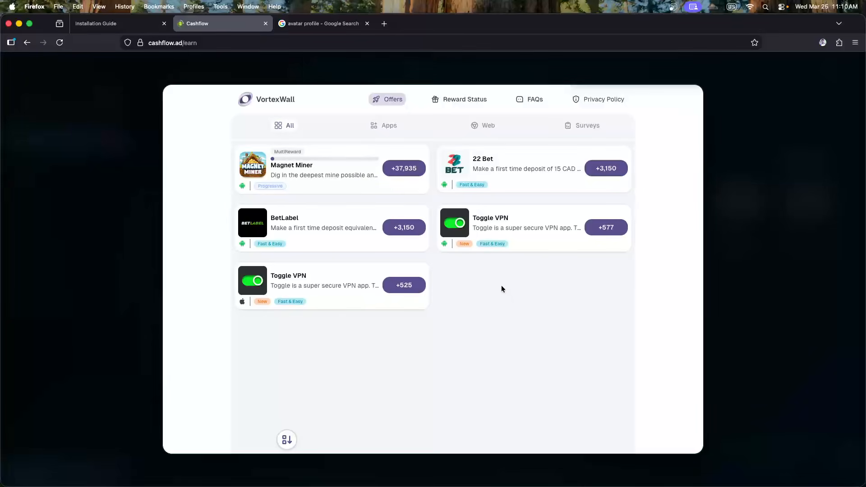
left_click(683, 107)
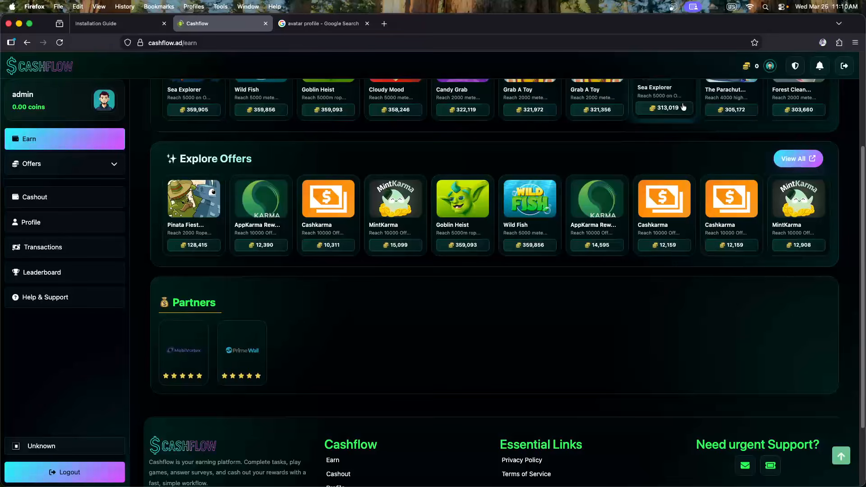
left_click(243, 352)
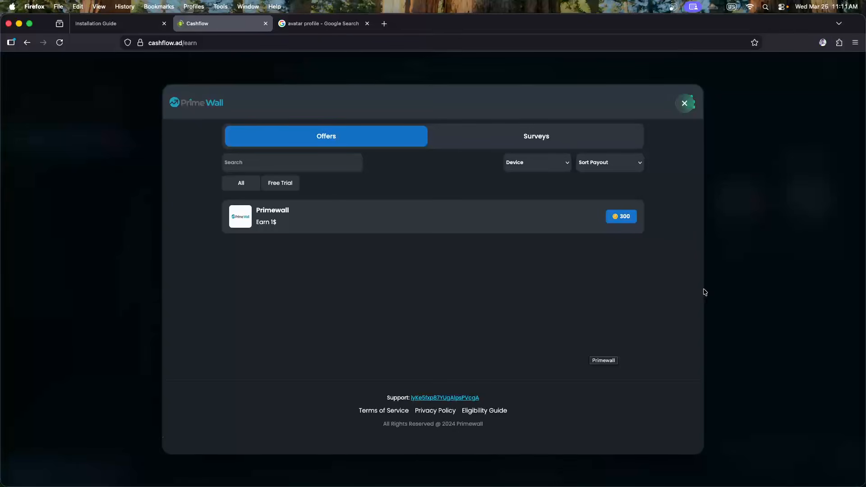
left_click(515, 135)
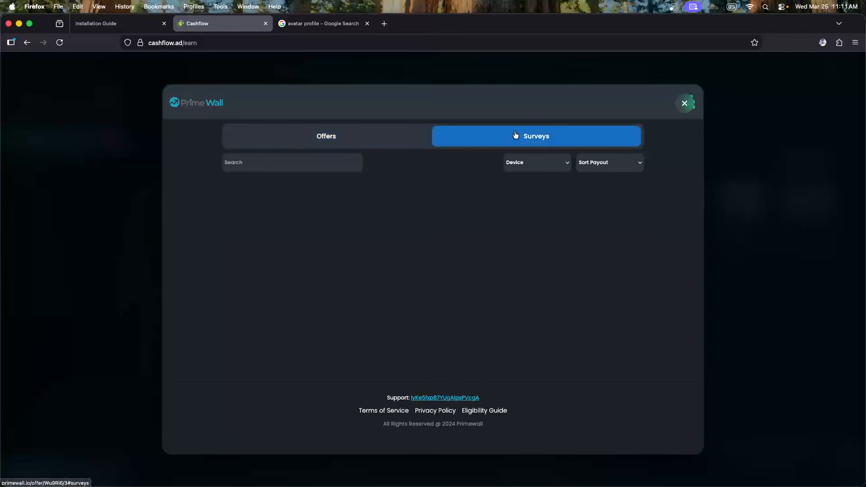
left_click(357, 136)
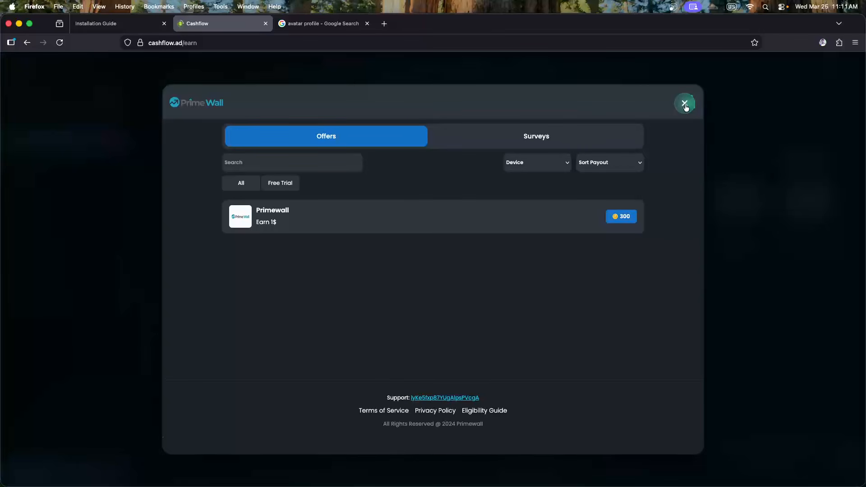
left_click(734, 279)
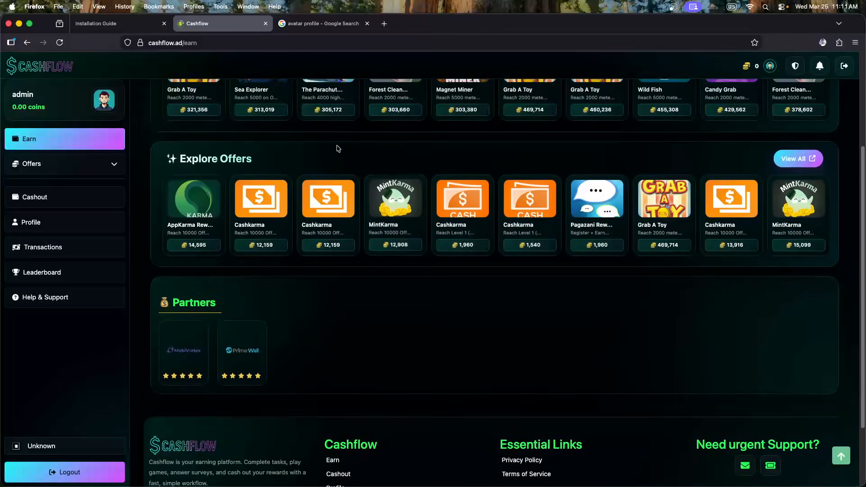
scroll(316, 167, "down", 3)
scroll(334, 207, "up", 4)
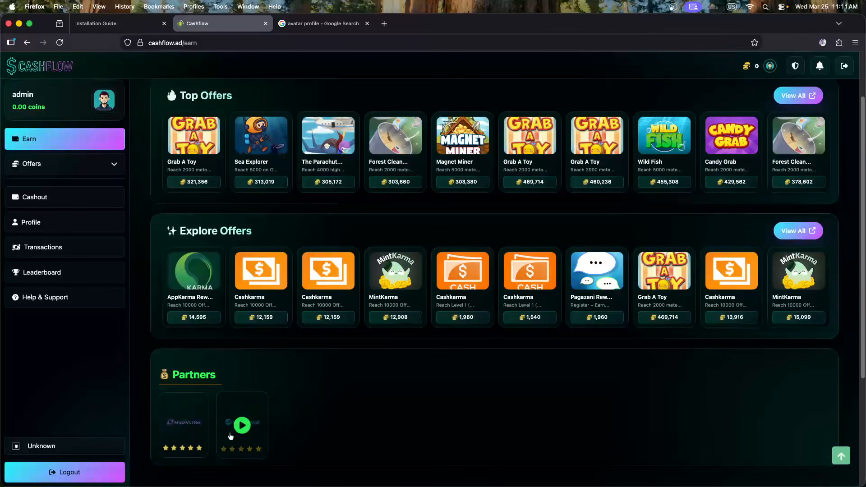
scroll(363, 423, "up", 2)
scroll(361, 432, "down", 3)
scroll(356, 432, "up", 3)
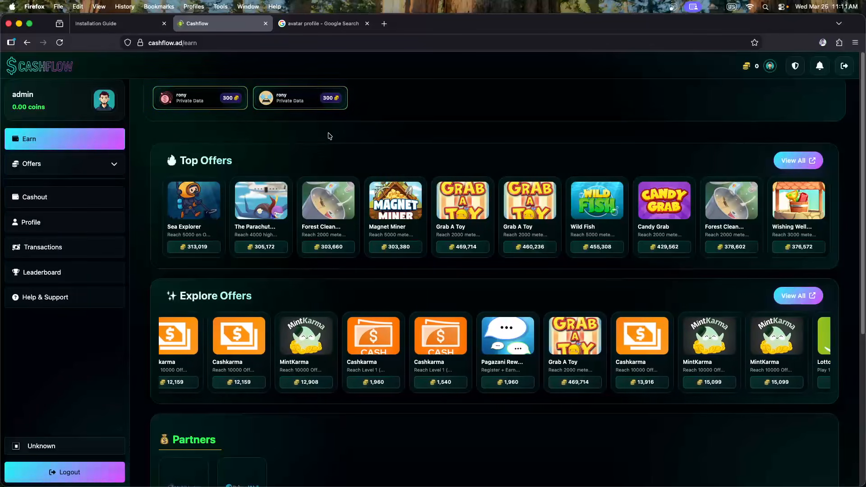
left_click(198, 104)
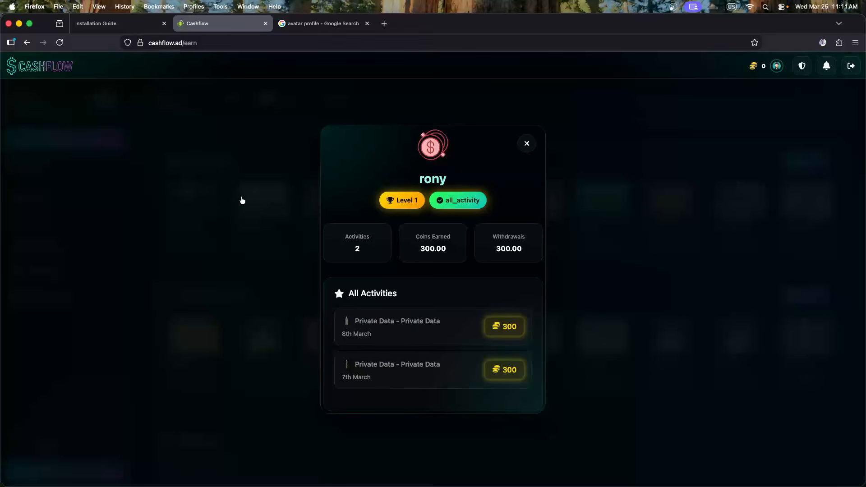
Dismiss the two recent earners' profiles, then open the Admin Dashboard
left_click(290, 234)
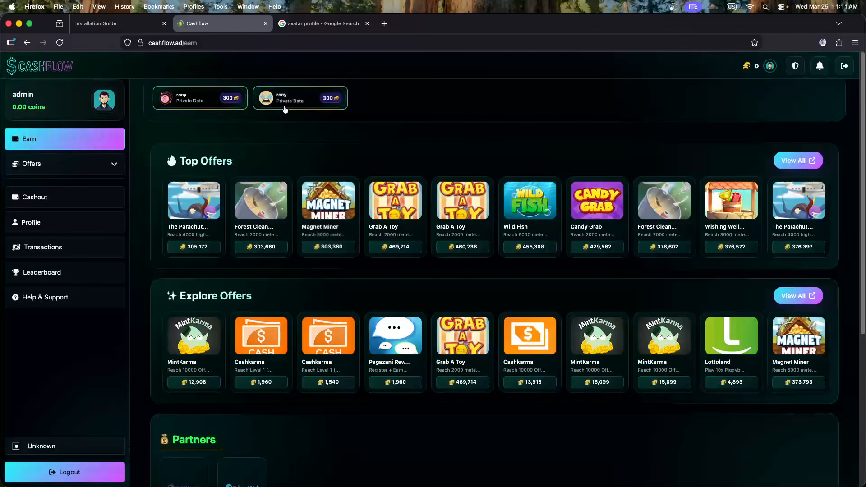
left_click(284, 106)
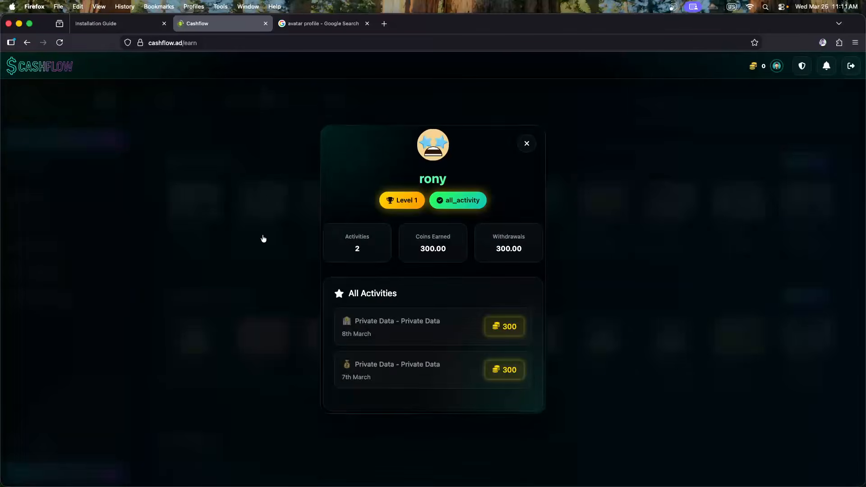
left_click(261, 239)
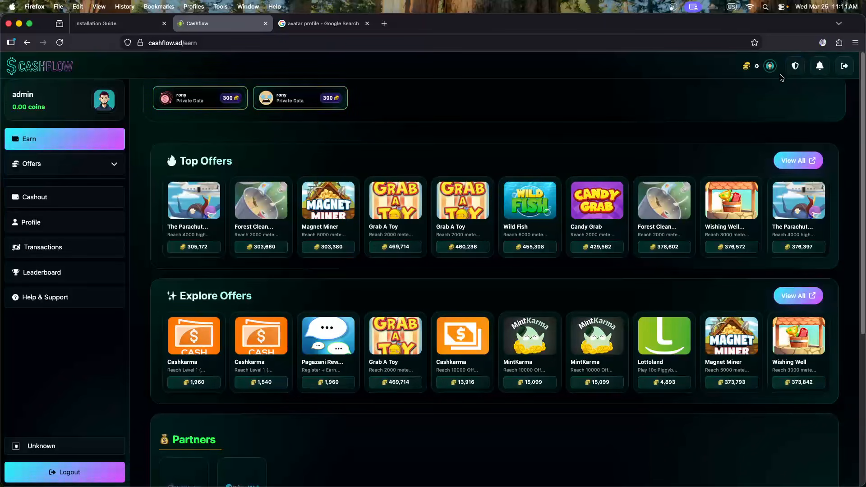
left_click(793, 69)
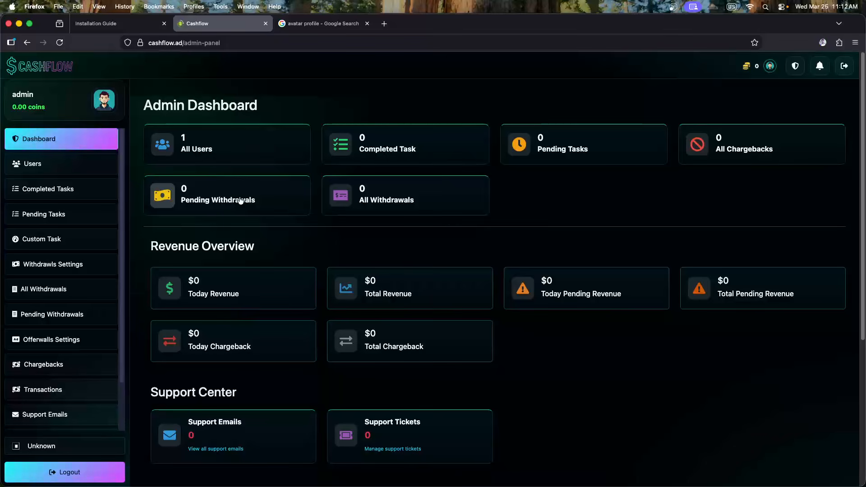
Check the Pending Withdrawals list, then return to the admin dashboard
left_click(208, 193)
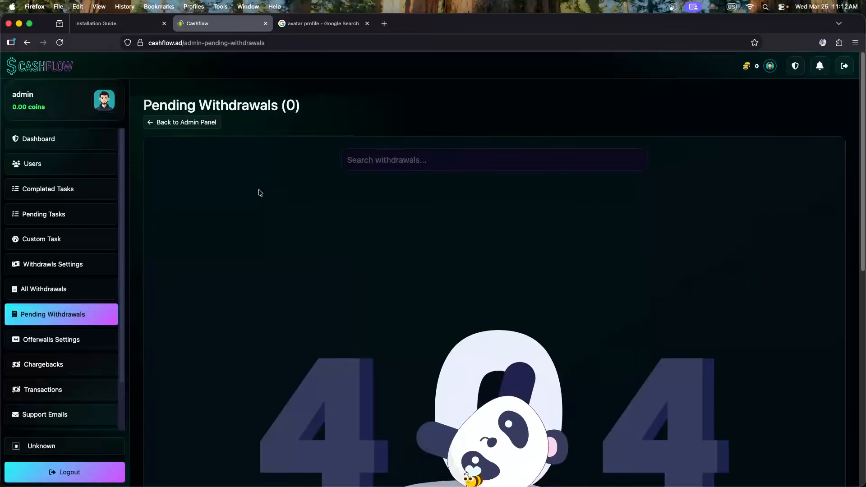
scroll(487, 245, "down", 3)
scroll(487, 245, "up", 3)
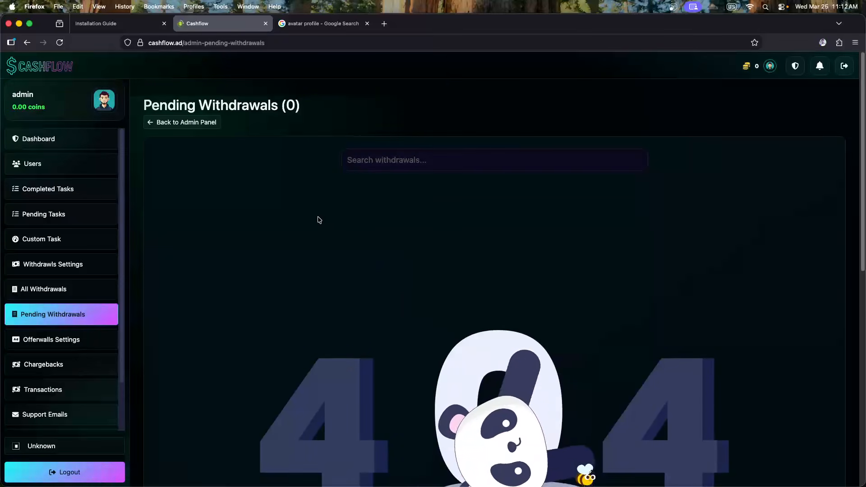
left_click(58, 138)
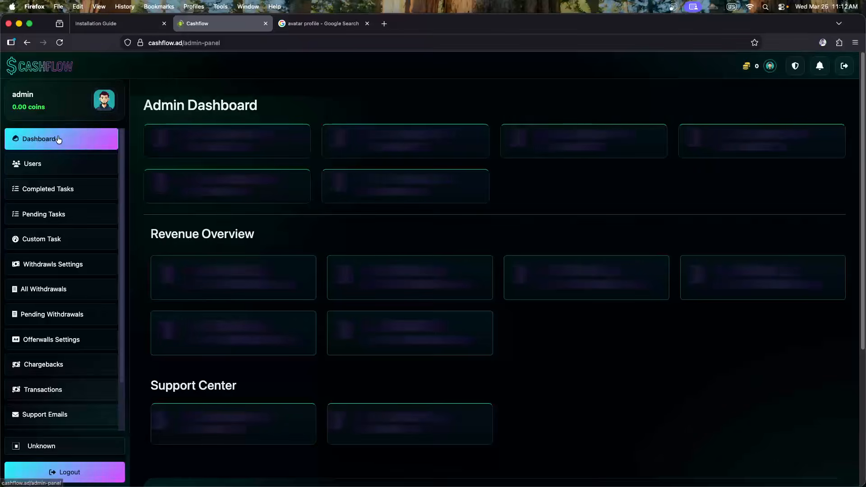
Review the Total Revenue, Pending Revenue and Chargeback cards
scroll(320, 225, "down", 3)
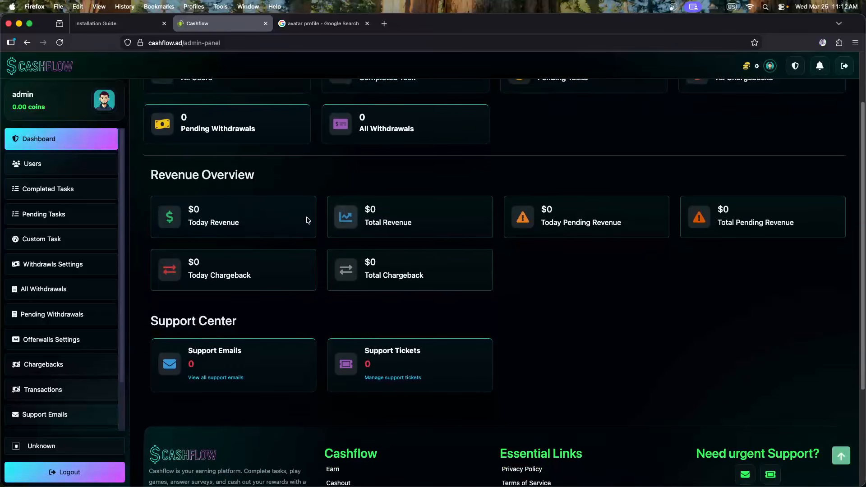
left_click_drag(145, 174, 244, 173)
left_click(263, 176)
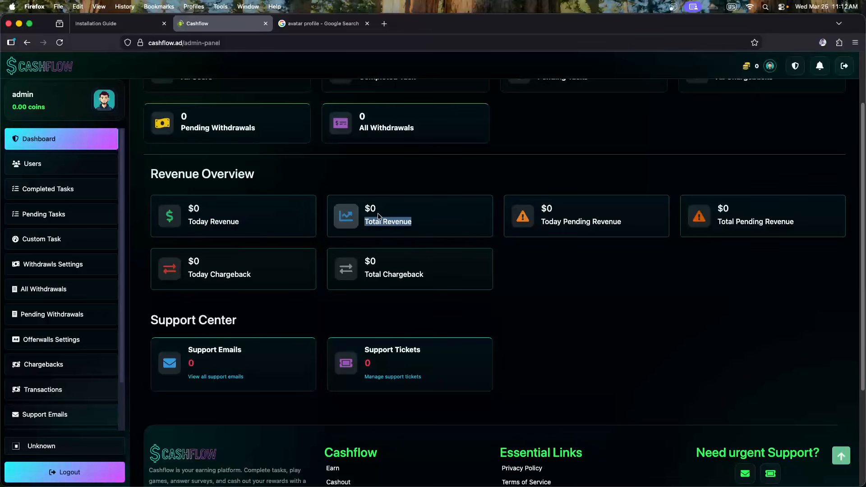
left_click(399, 216)
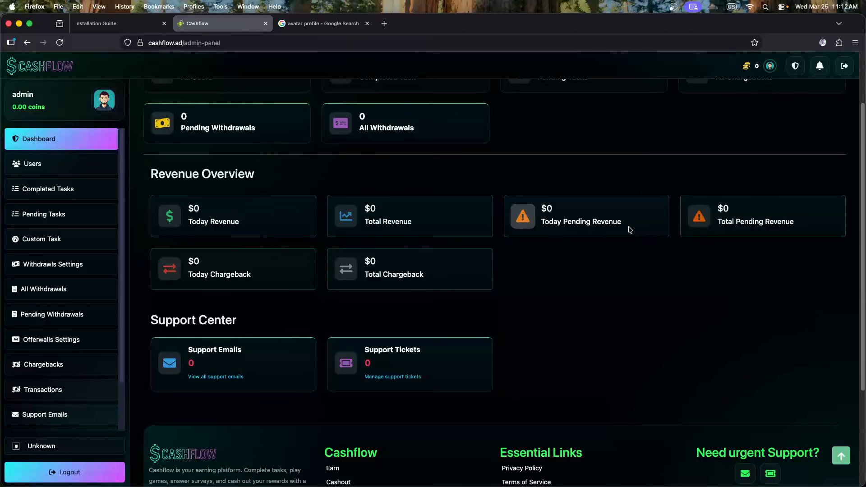
left_click_drag(630, 228, 561, 211)
left_click_drag(797, 223, 674, 240)
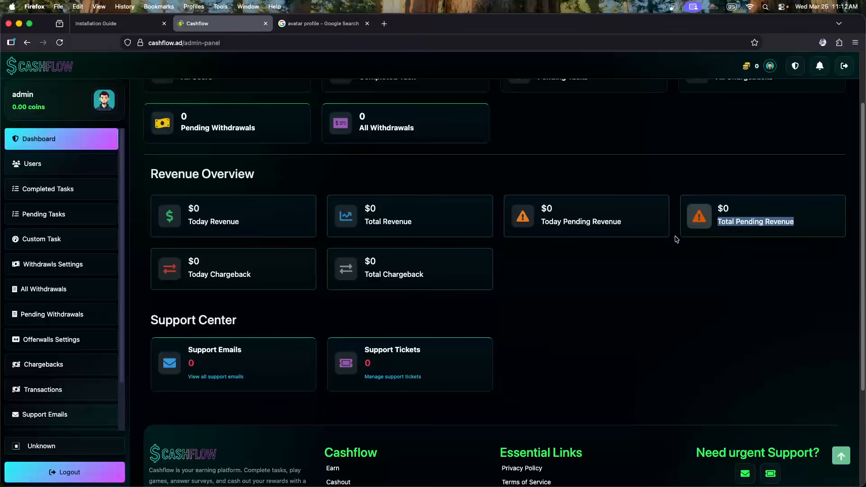
left_click(602, 274)
left_click_drag(252, 276, 212, 263)
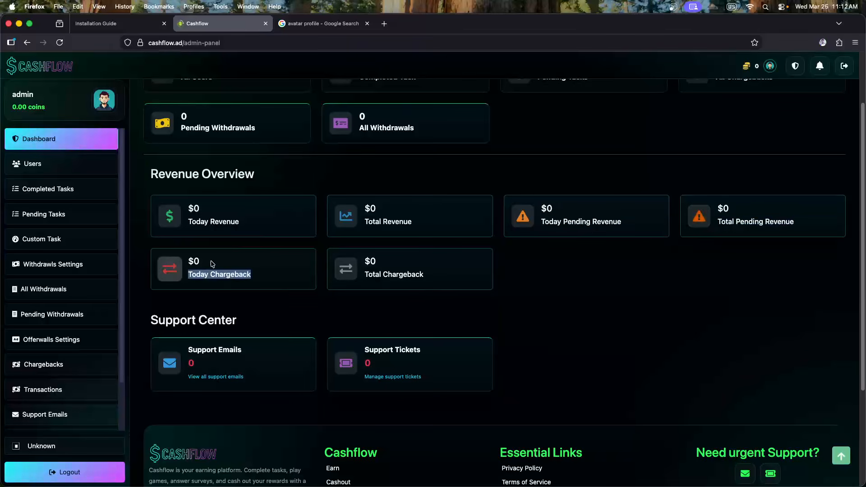
left_click(419, 279)
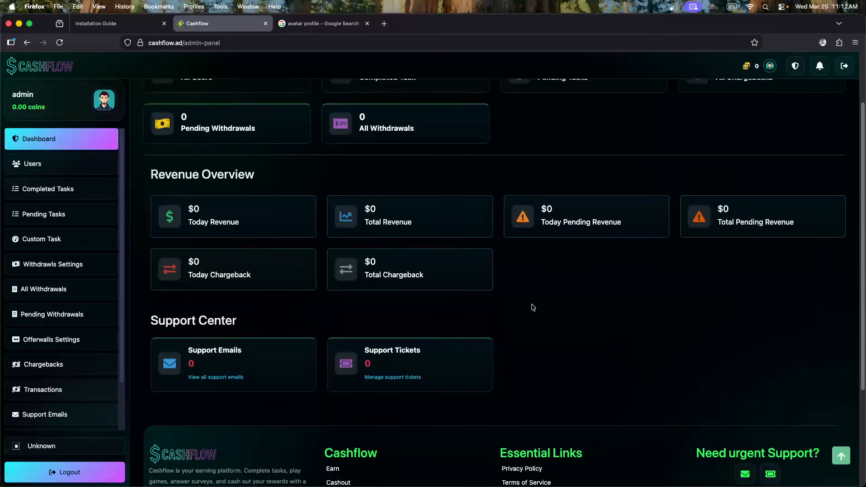
Look over the Revenue Overview section and open the Support Emails inbox
scroll(387, 239, "up", 1)
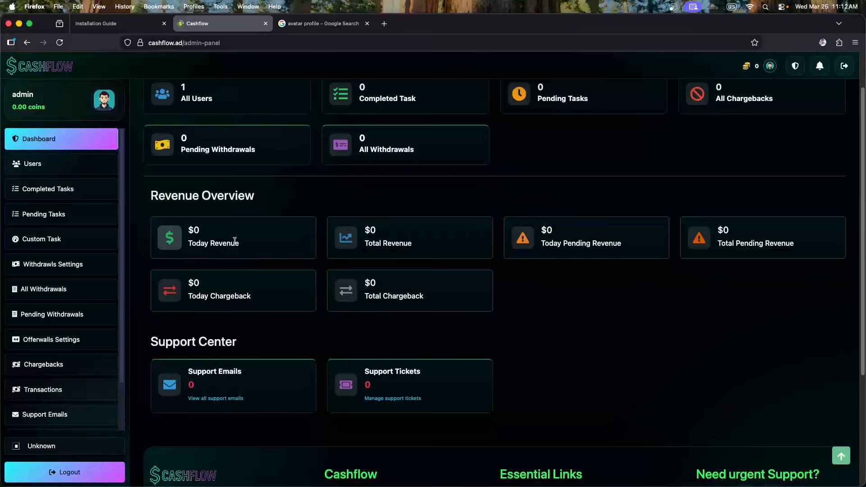
scroll(212, 268, "up", 2)
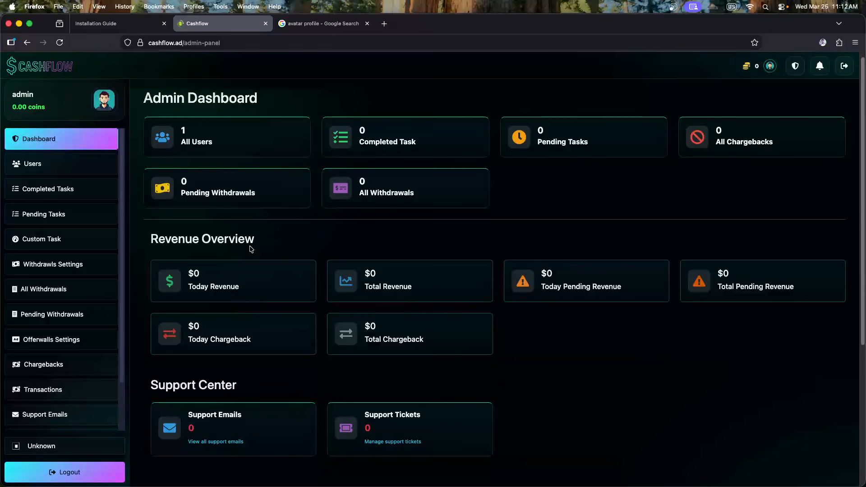
left_click_drag(143, 239, 225, 241)
left_click(267, 245)
scroll(266, 246, "down", 3)
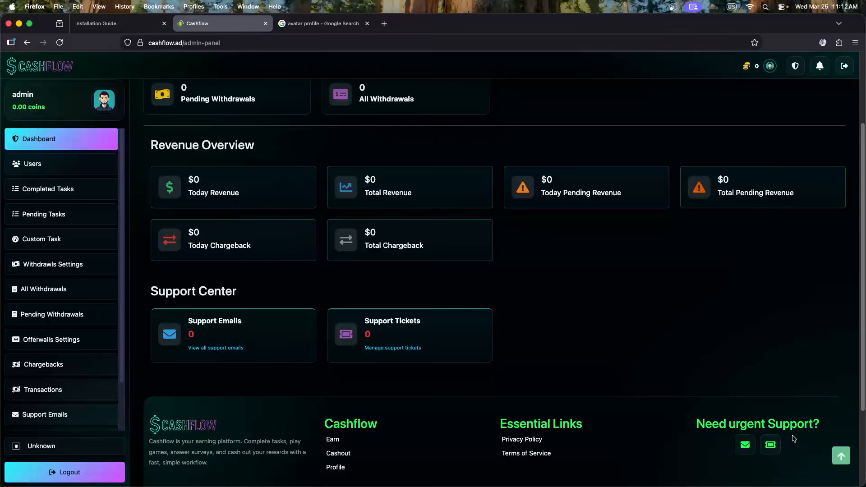
left_click(258, 339)
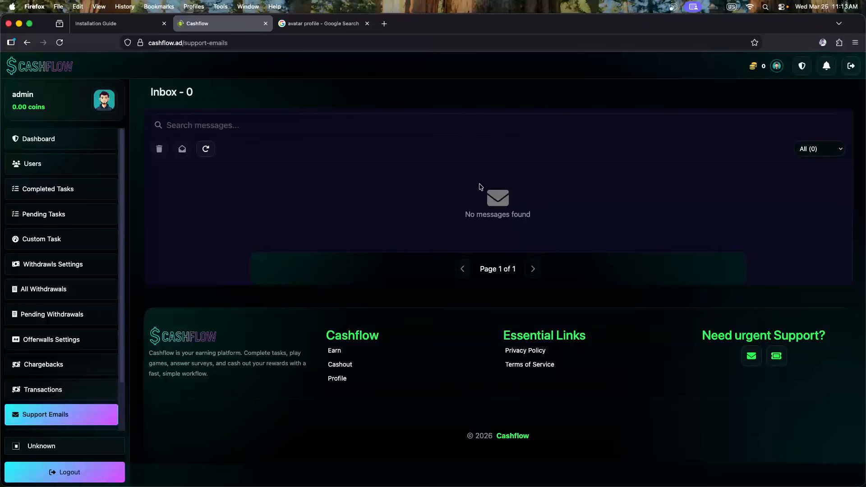
View the Support Tickets page from the dashboard and come back
left_click(46, 137)
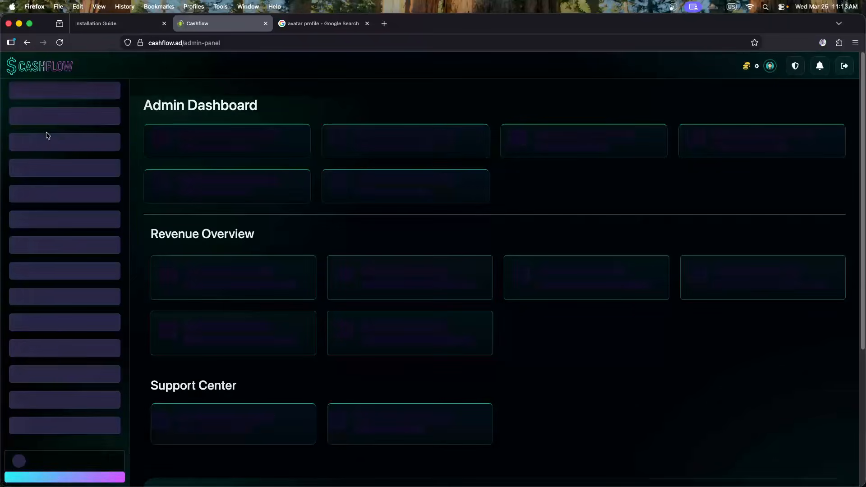
scroll(615, 316, "down", 2)
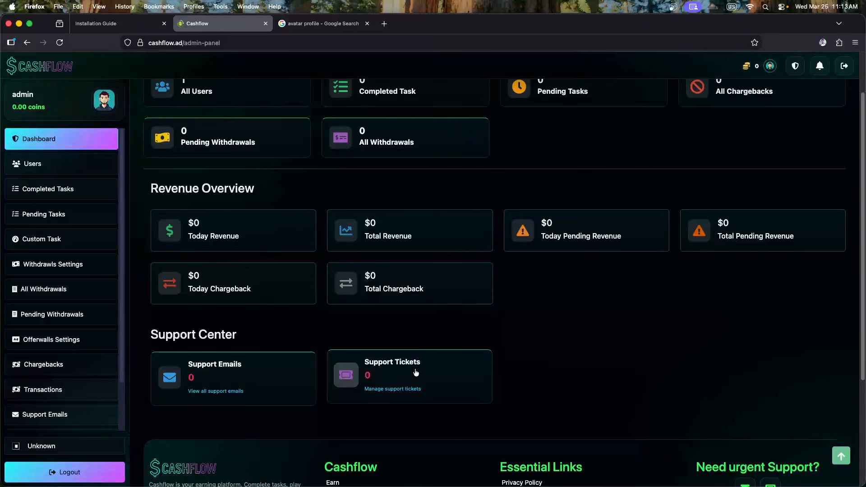
scroll(38, 289, "down", 2)
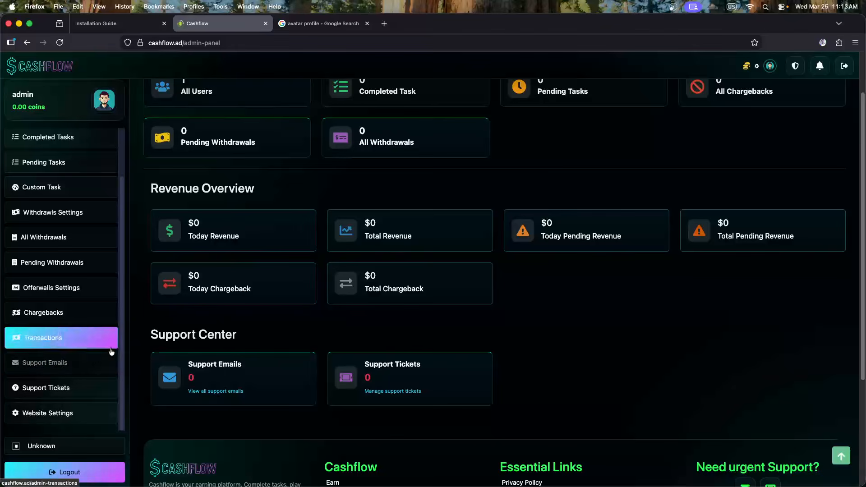
left_click(434, 373)
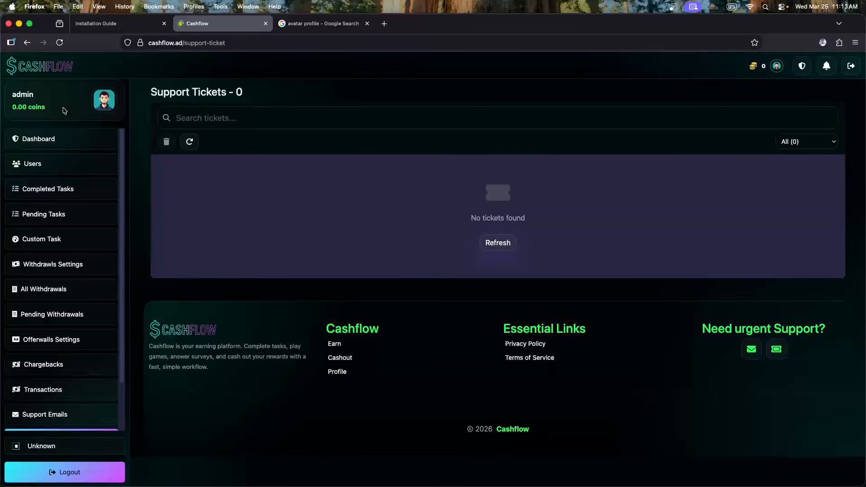
left_click(63, 135)
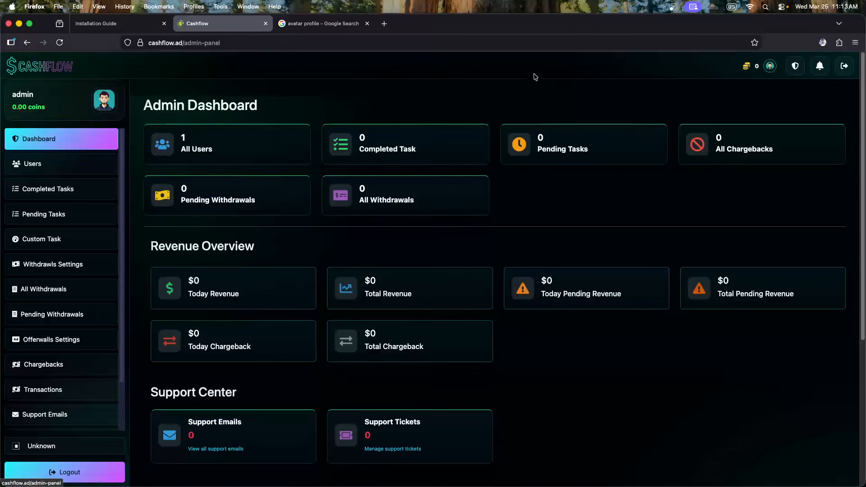
scroll(527, 207, "down", 3)
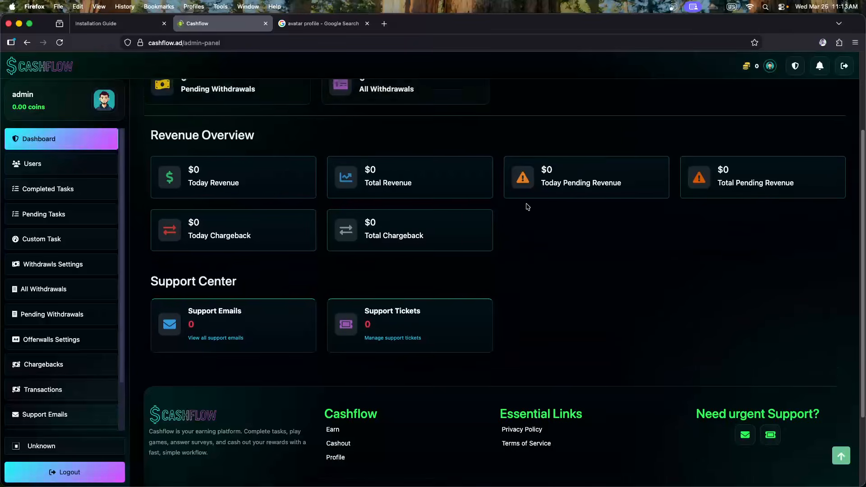
scroll(527, 206, "up", 3)
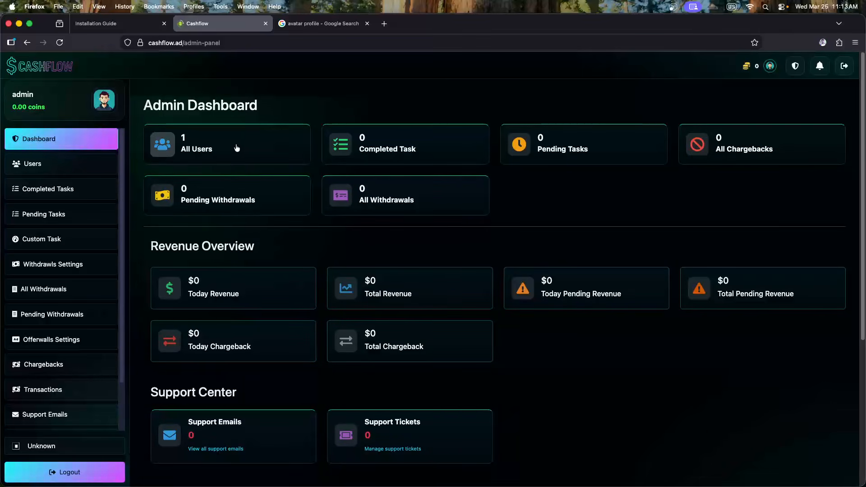
Step through Users, Completed Tasks and Pending Tasks to the empty Custom Task catalog
left_click(39, 167)
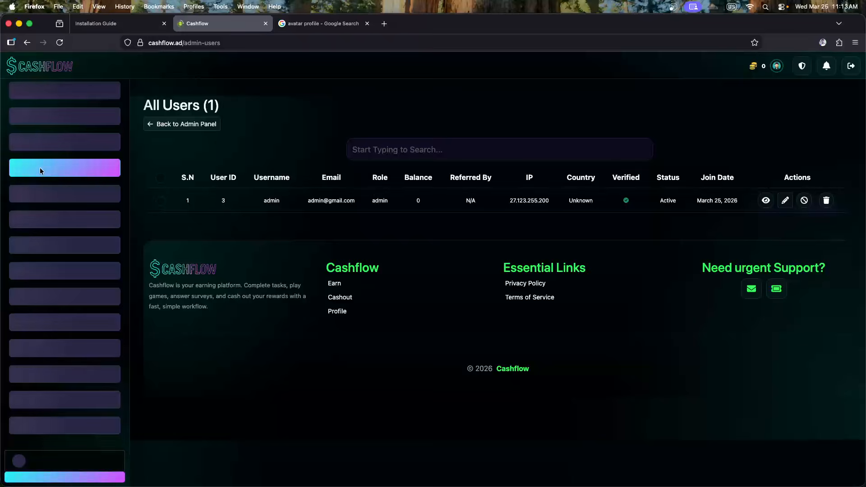
left_click(68, 188)
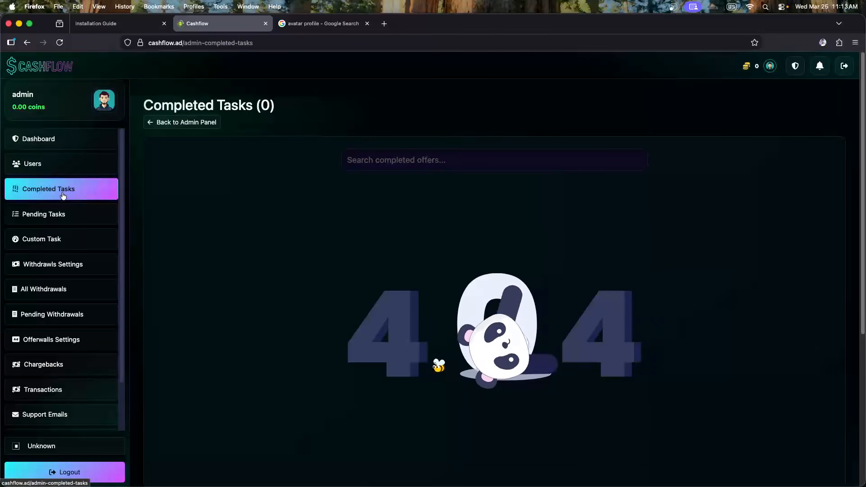
left_click(55, 216)
left_click(43, 239)
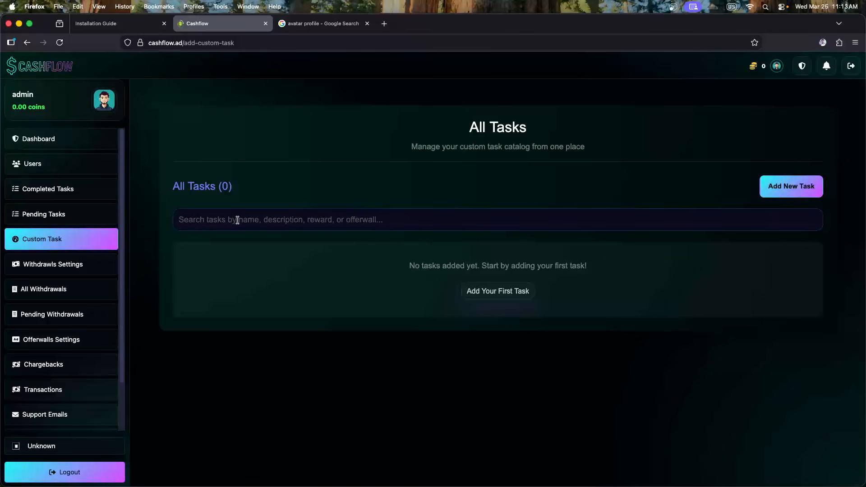
left_click(793, 191)
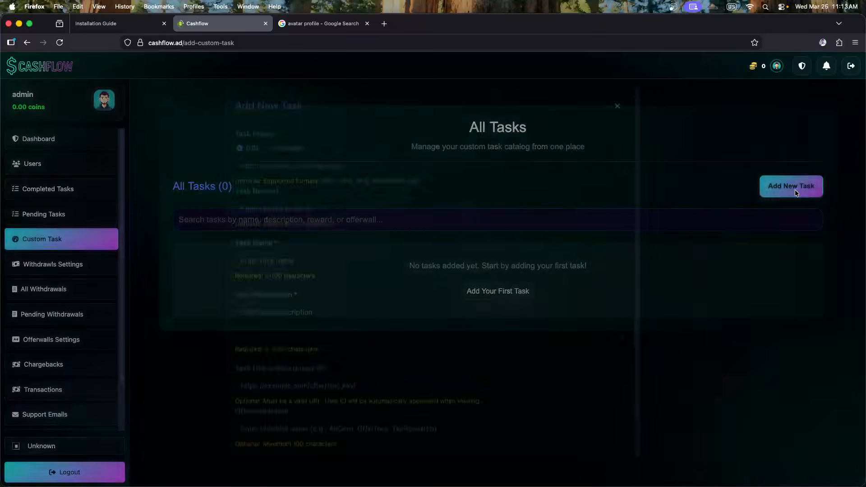
left_click(289, 162)
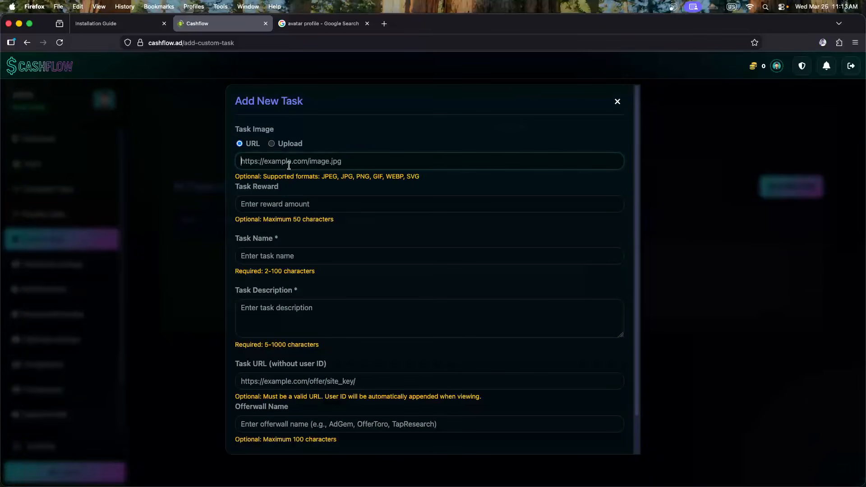
left_click(285, 208)
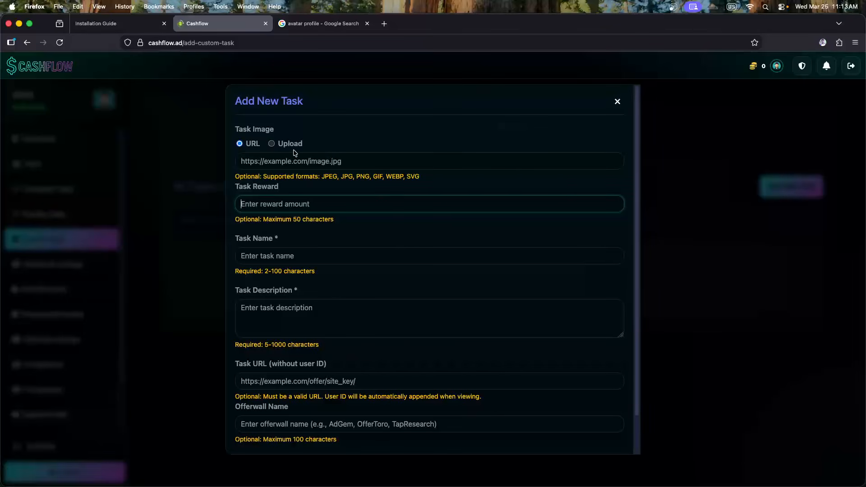
scroll(309, 174, "down", 2)
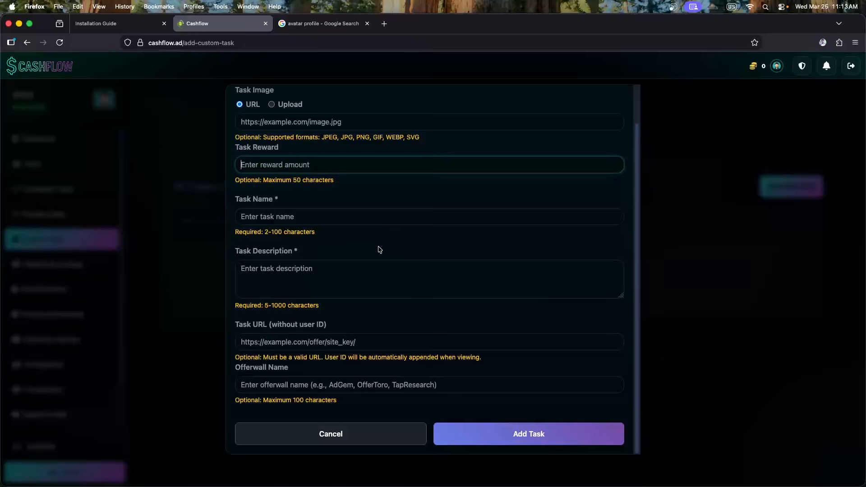
scroll(380, 248, "up", 2)
scroll(381, 255, "down", 2)
scroll(363, 248, "up", 2)
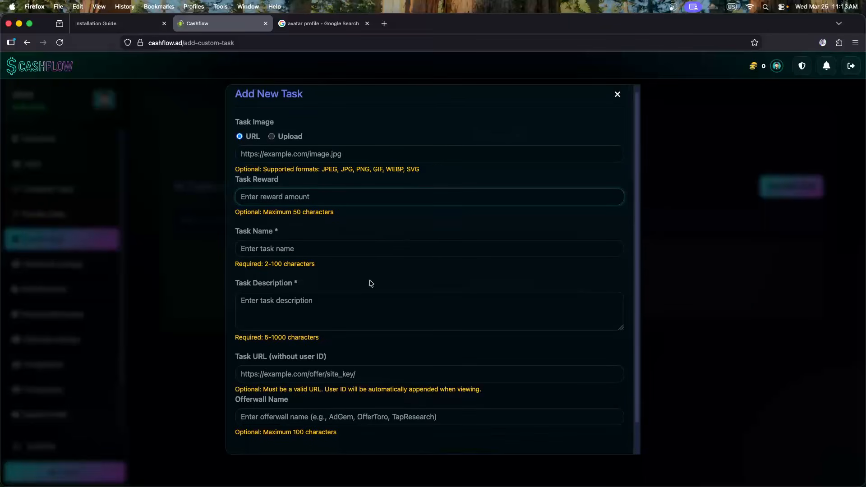
scroll(309, 297, "down", 2)
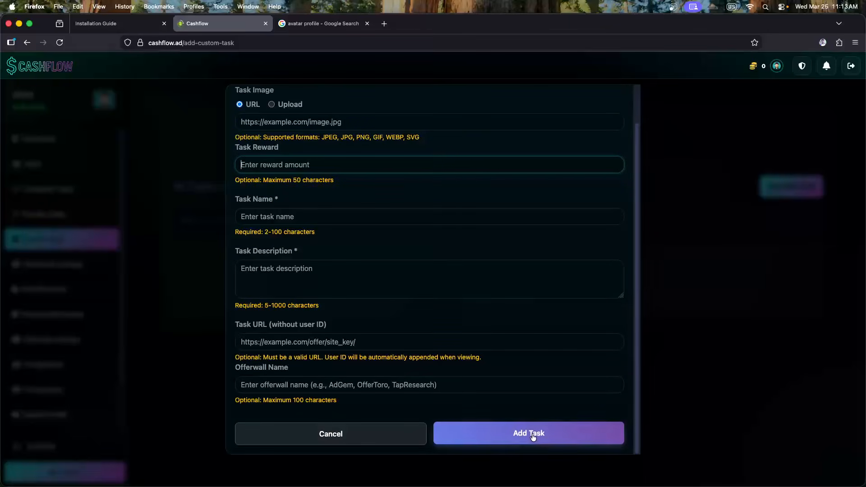
left_click(186, 335)
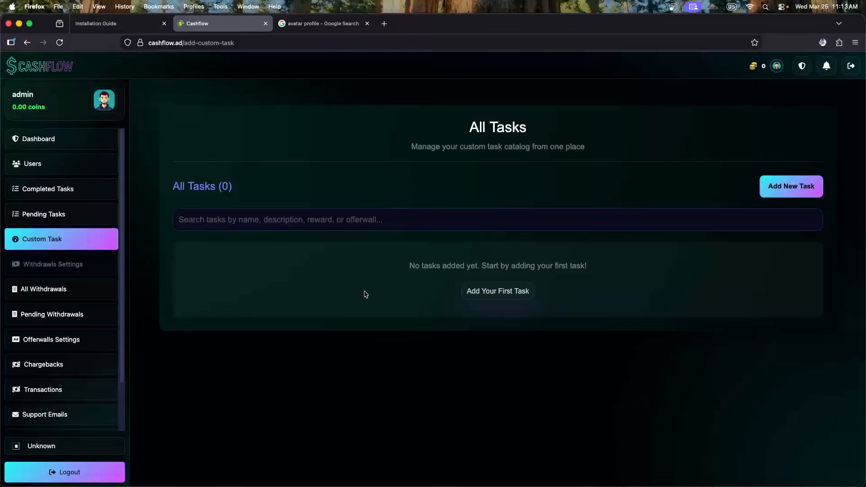
left_click(490, 296)
left_click(165, 297)
left_click(66, 264)
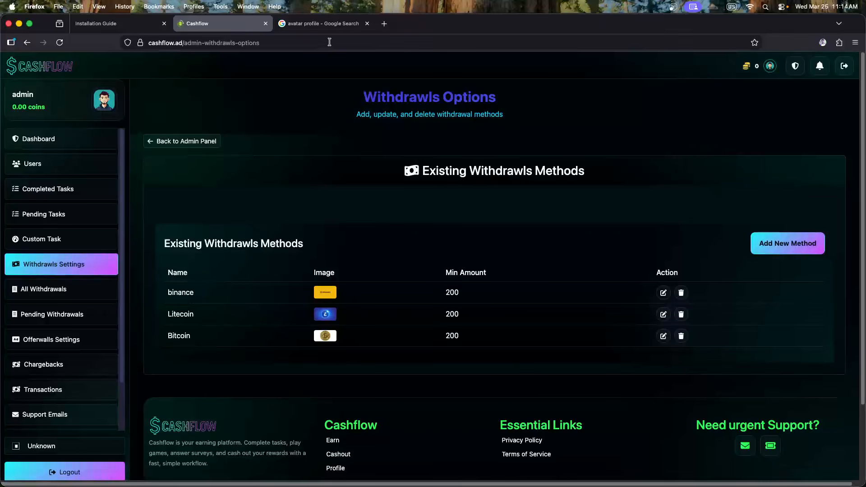
Close the 'avatar profile' search tab and show the user-side Earn page in a second tab
left_click(367, 24)
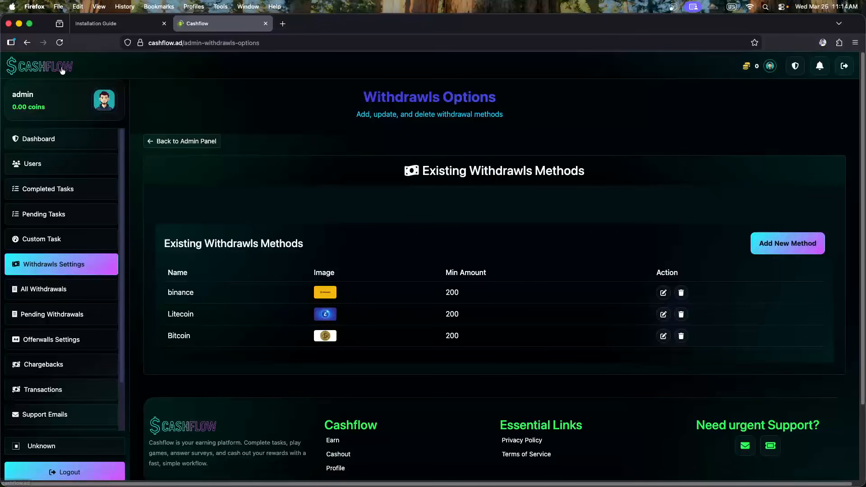
left_click(795, 70, "super")
left_click(322, 23)
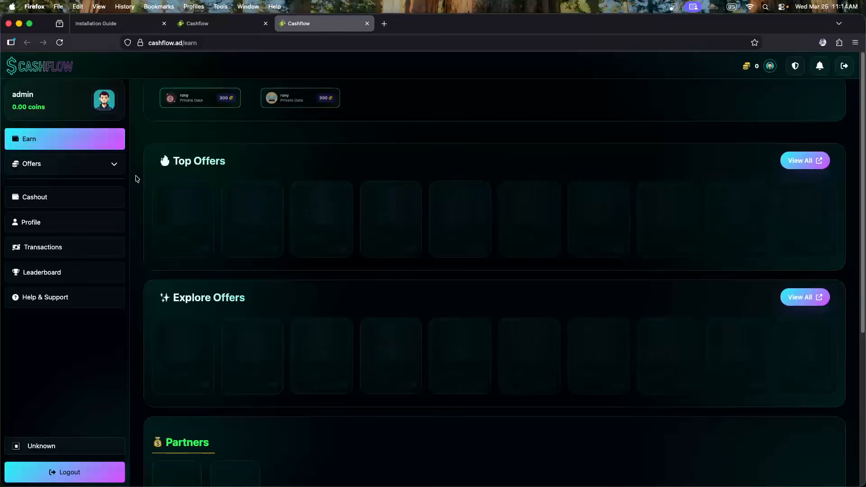
Delete the Bitcoin withdrawal method from the admin Withdrawls Options
left_click(45, 198)
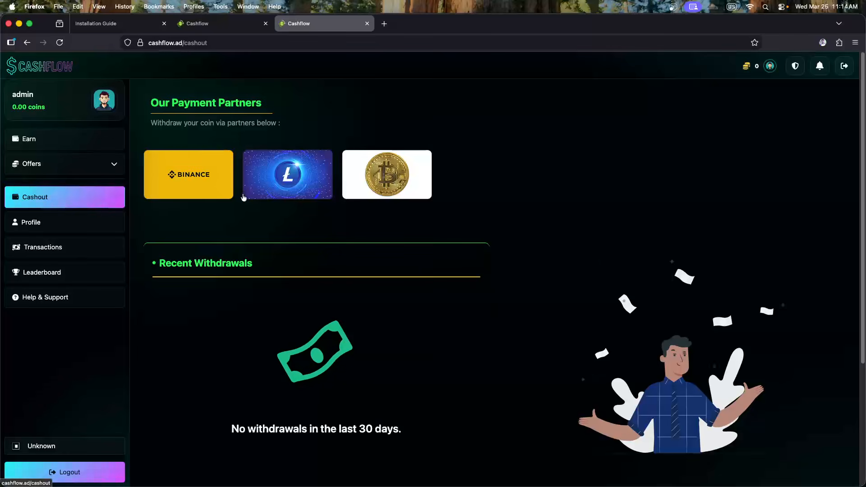
left_click(220, 26)
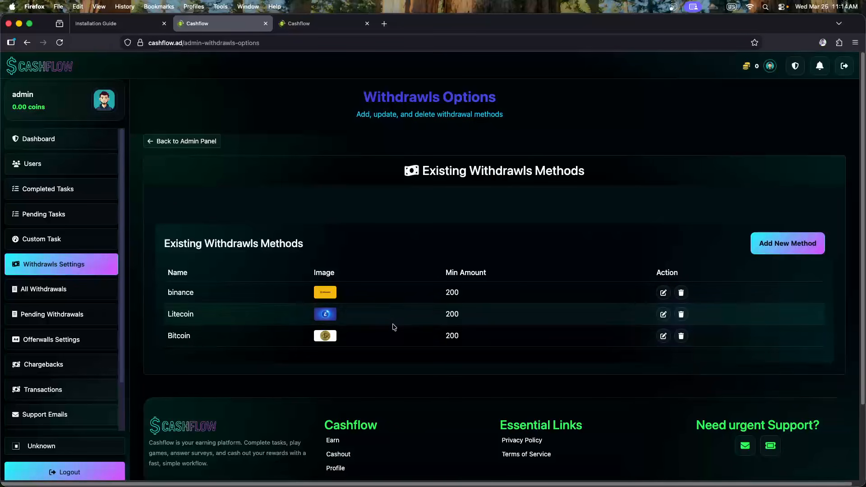
left_click(681, 336)
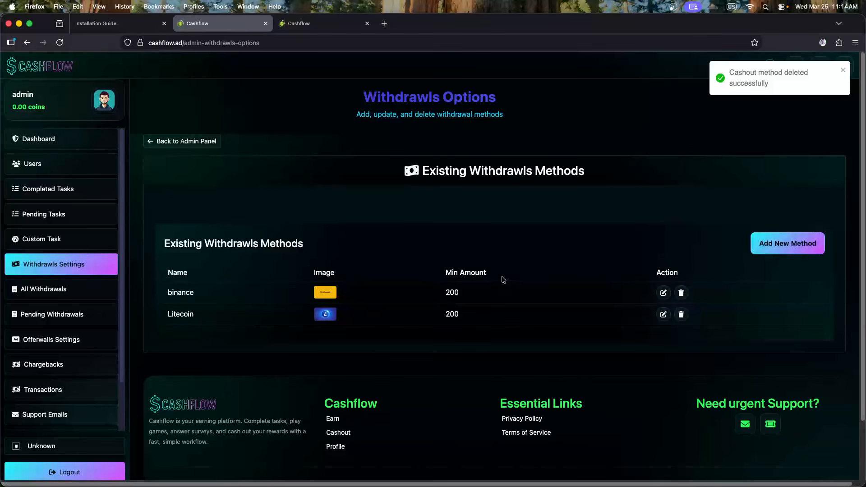
Reload the user cashout page to confirm only binance and Litecoin withdrawals remain
left_click(313, 23)
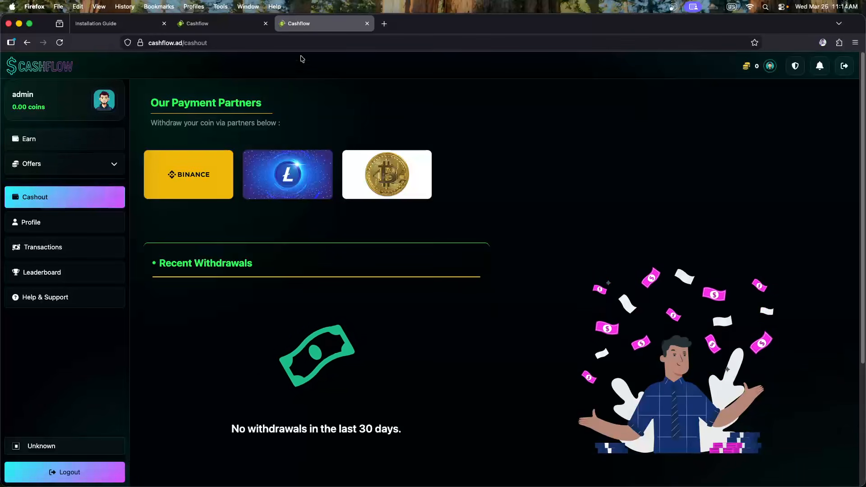
left_click(65, 44)
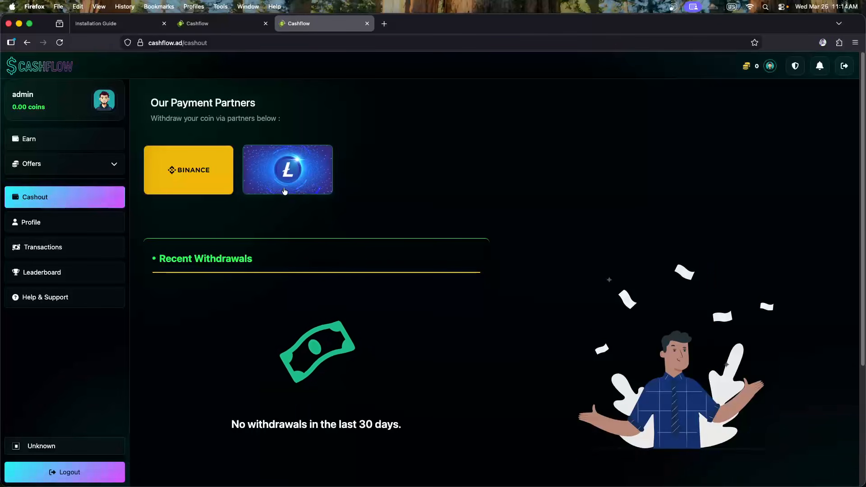
left_click(195, 170)
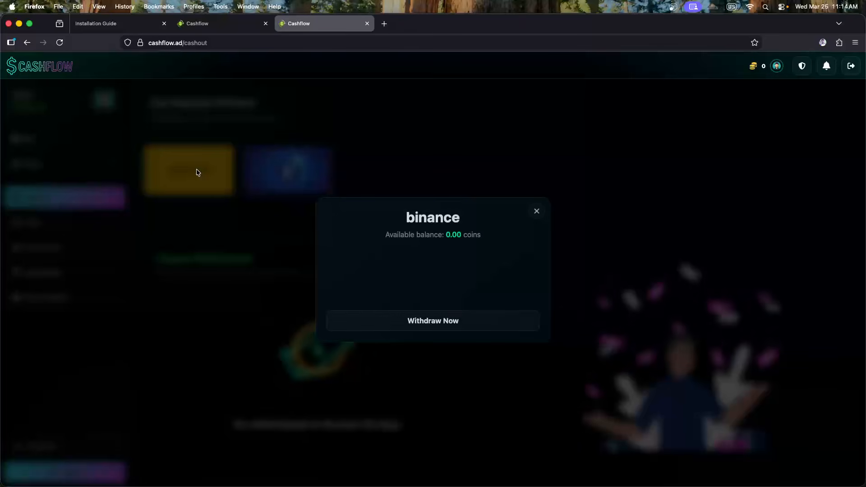
left_click(387, 258)
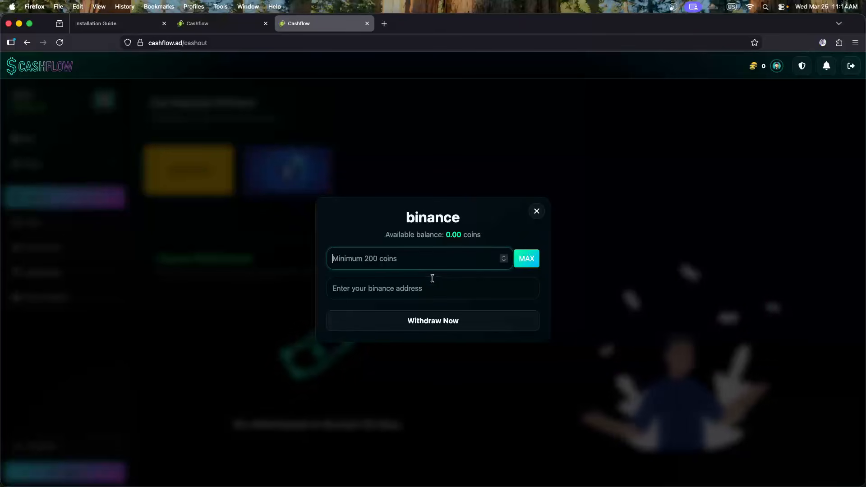
left_click(564, 207)
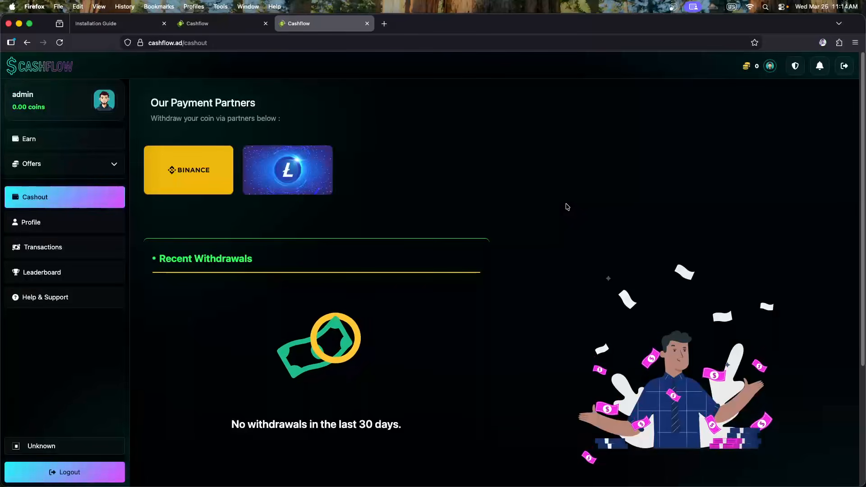
left_click(325, 164)
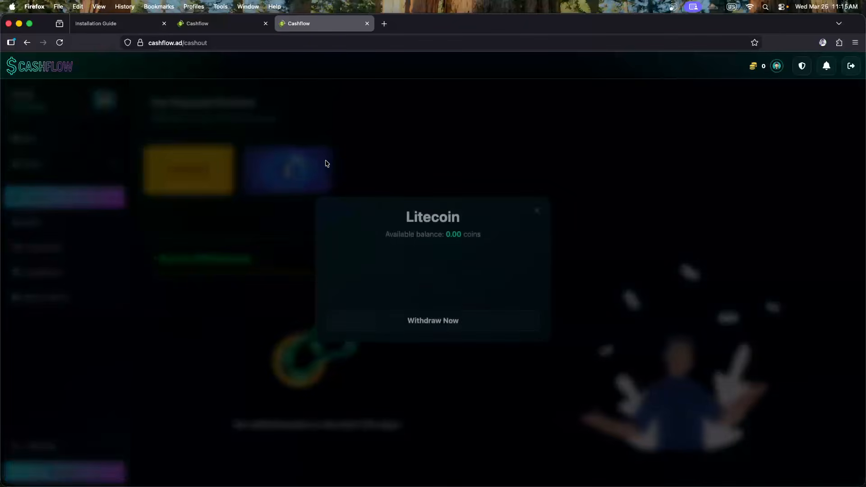
left_click(429, 158)
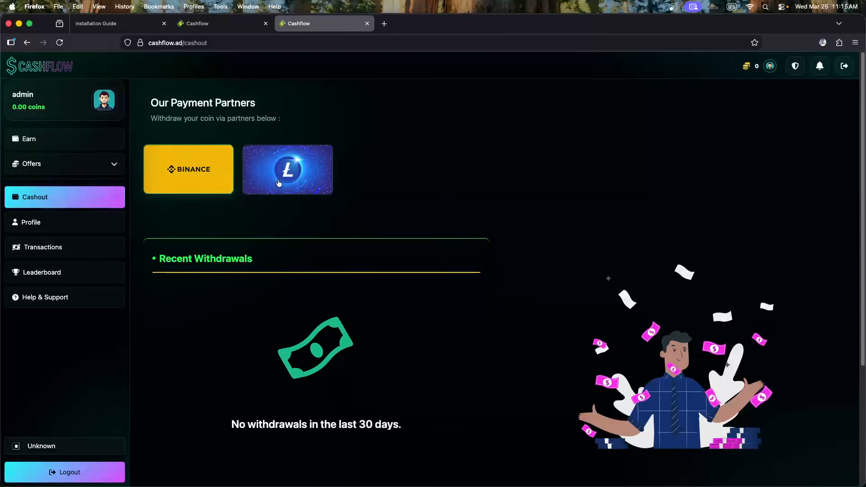
left_click(205, 24)
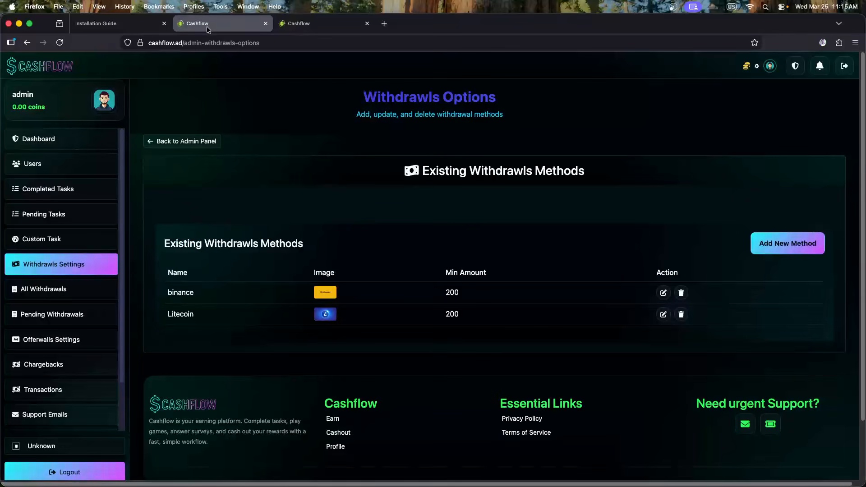
Add a payment method named Bitcoin with a 2000 minimum withdrawal amount
left_click(787, 245)
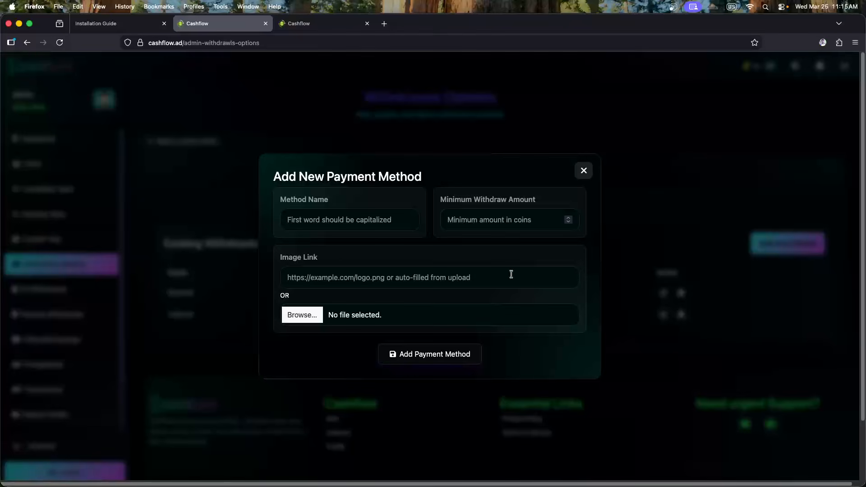
left_click(321, 221)
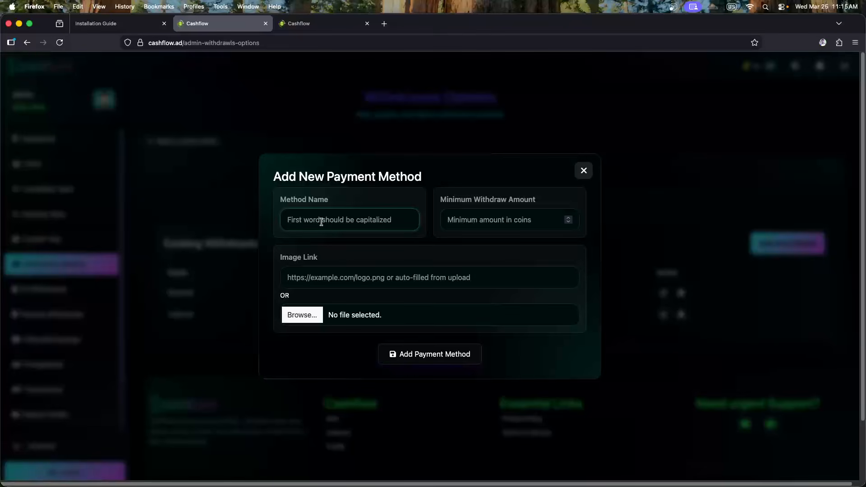
type("bi")
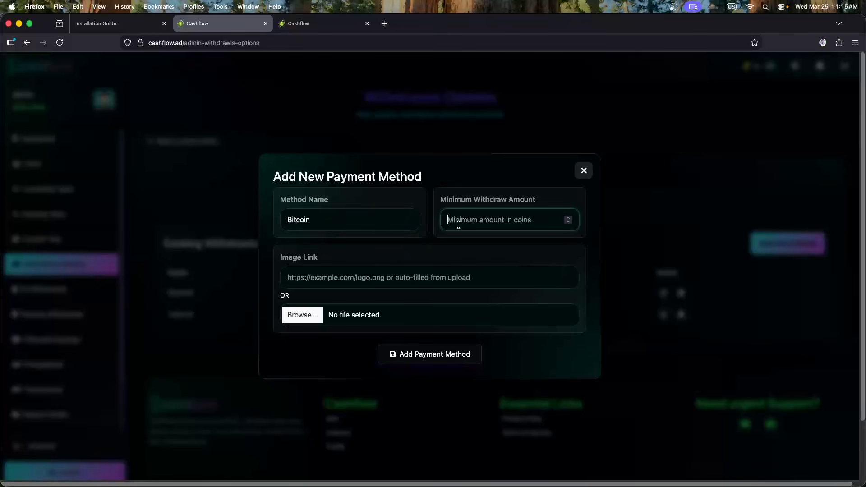
type("50")
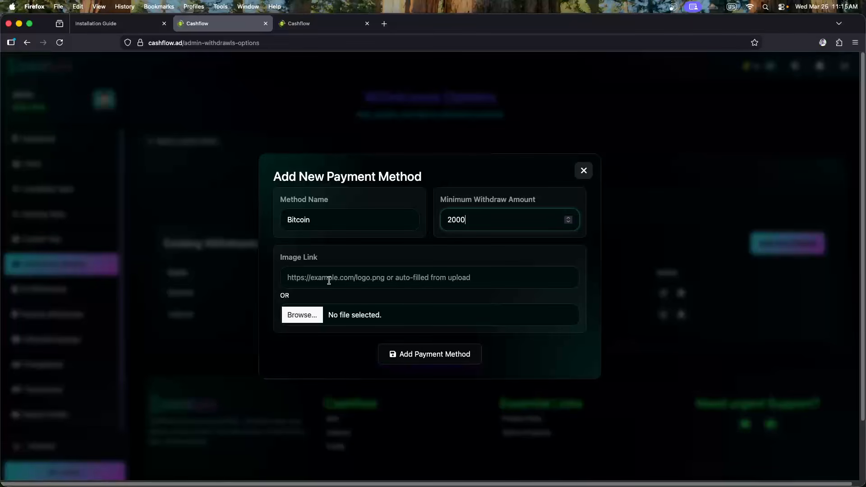
Check the user cashout tab, focus Image Link, and open a blank browser tab
left_click(327, 24)
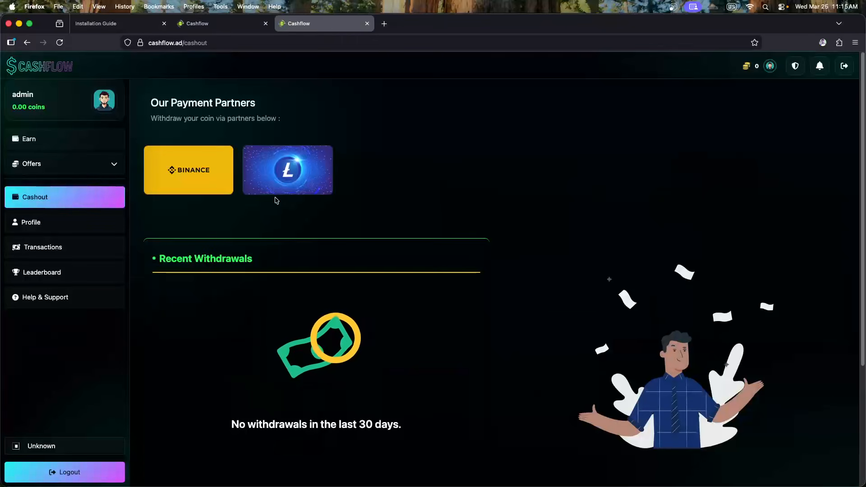
left_click(205, 25)
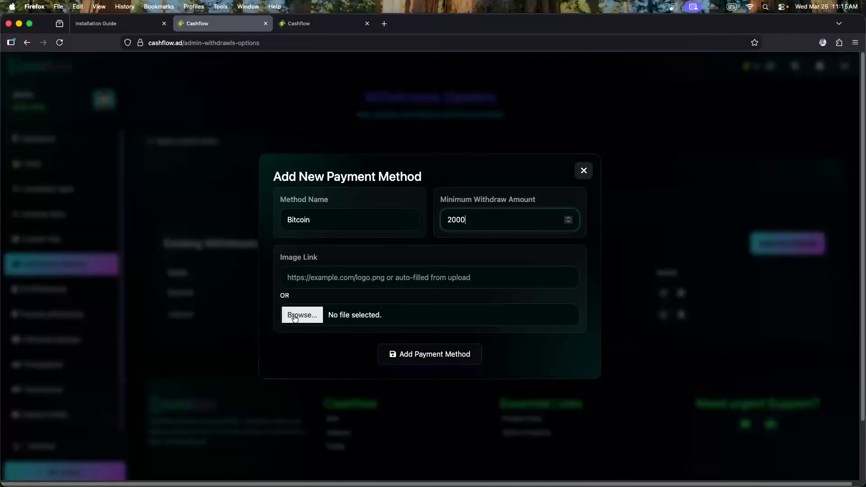
left_click(321, 276)
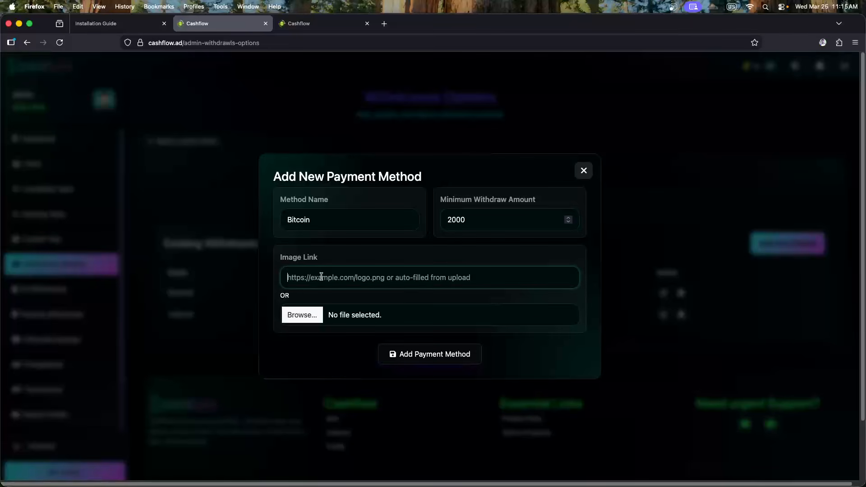
left_click(386, 28)
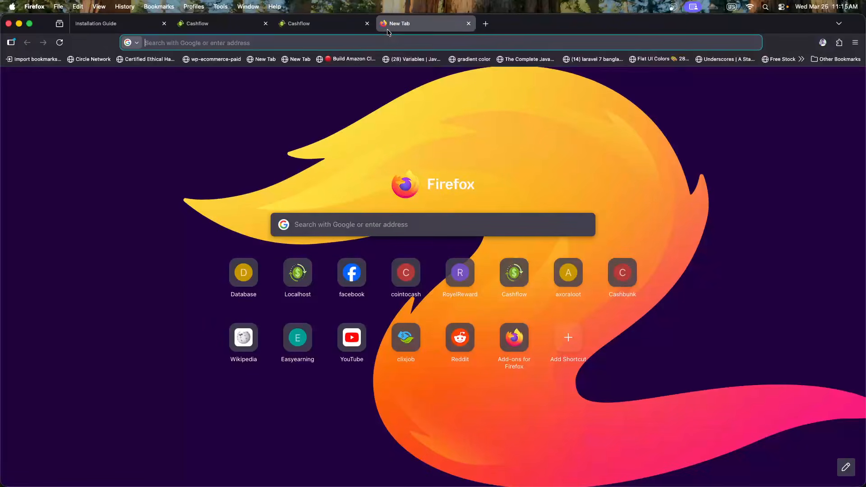
Search Google for 'bitcoin' and show the image results
type("bitcoin")
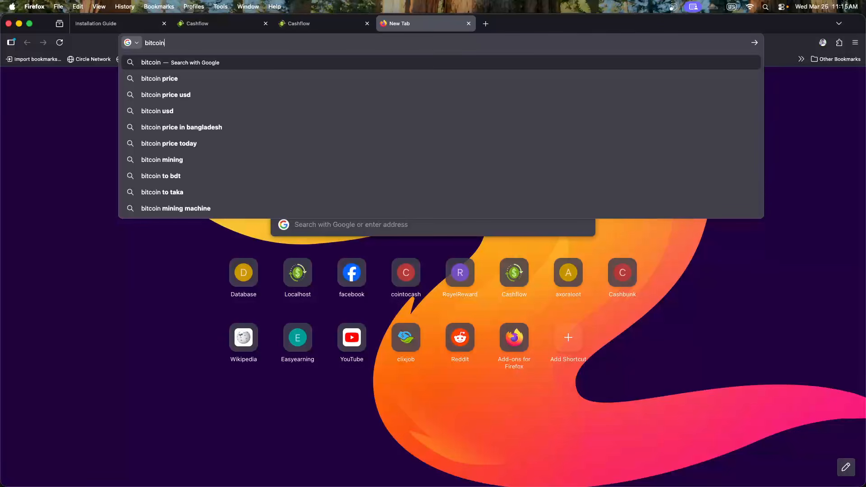
key("Return")
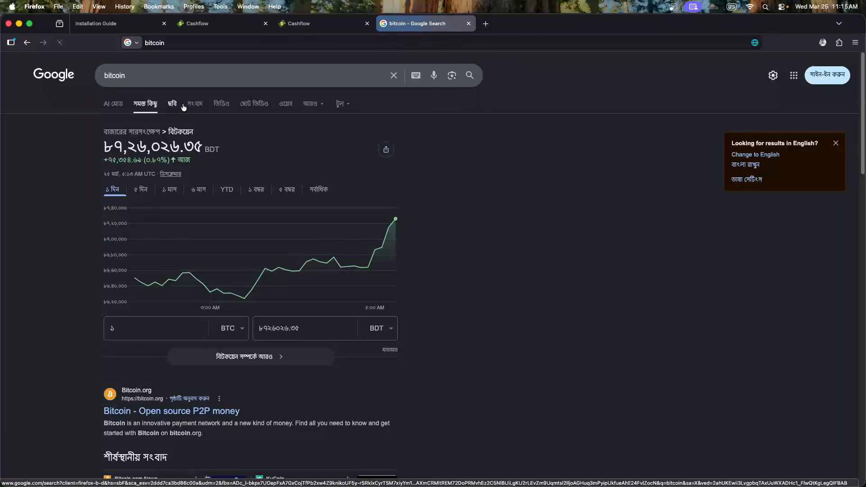
left_click(175, 106)
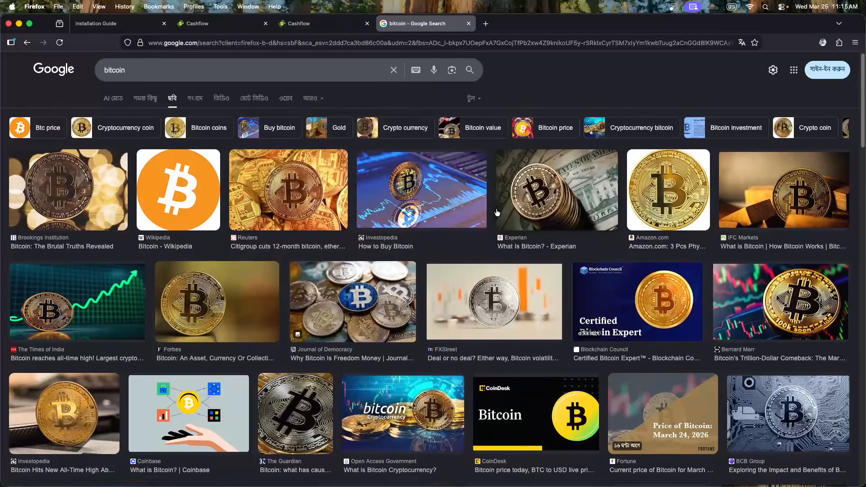
Copy the image link of a gold Bitcoin coin from the results
scroll(631, 239, "down", 1)
left_click(799, 270)
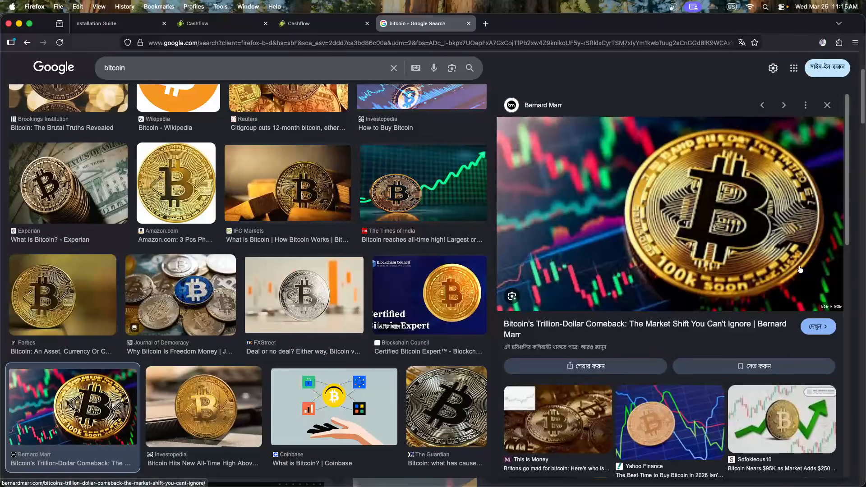
right_click(664, 212)
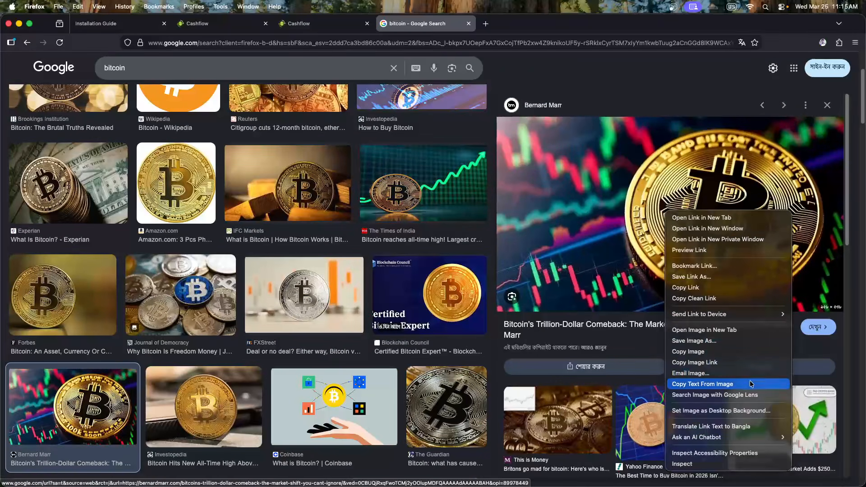
left_click(711, 363)
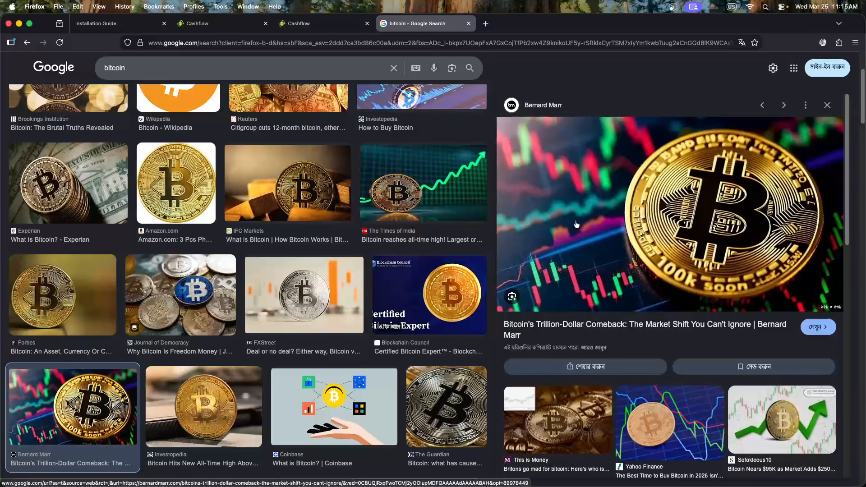
left_click(293, 26)
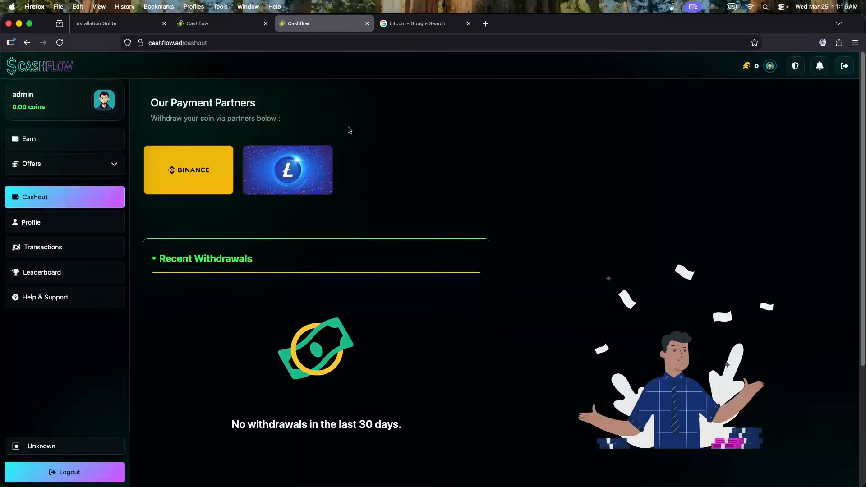
Paste the copied image link into Image Link and save Bitcoin as a payment method
left_click(216, 24)
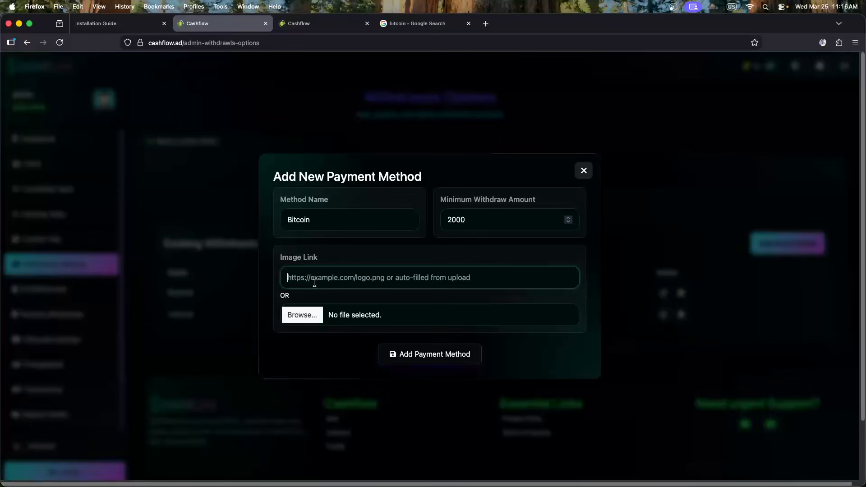
key("super+v")
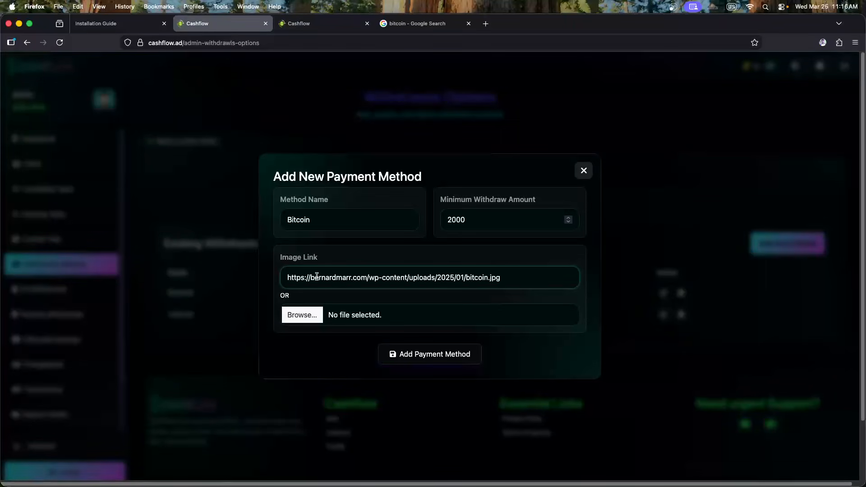
left_click(430, 356)
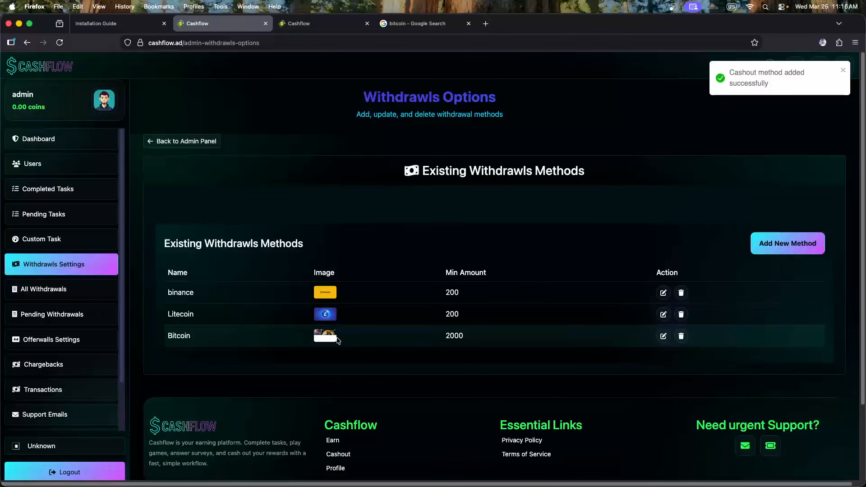
Reload the user cashout page and open, then close, the new Bitcoin withdrawal form
left_click(309, 25)
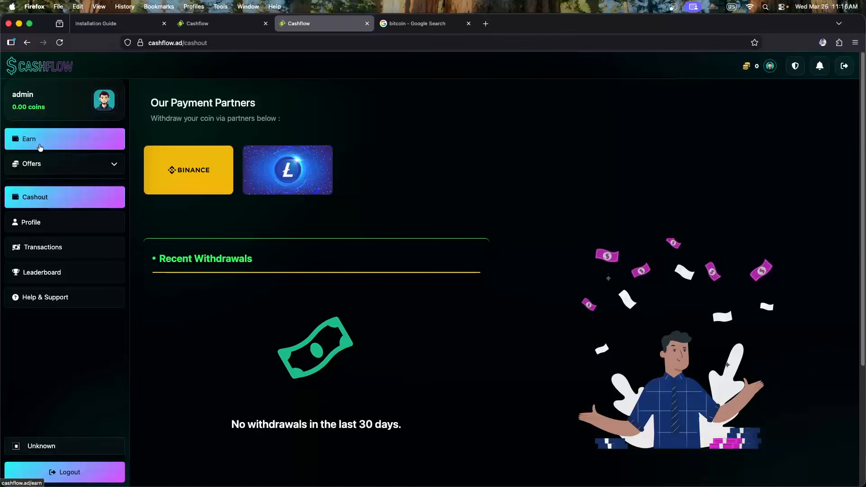
left_click(60, 43)
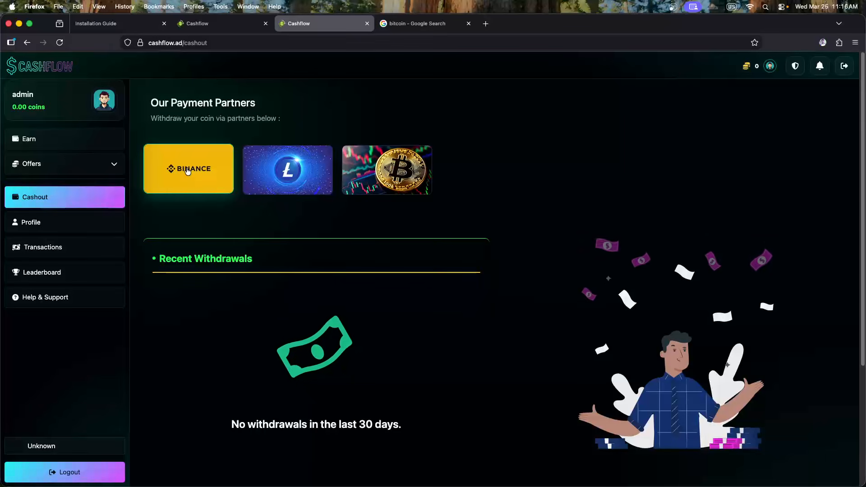
left_click(398, 177)
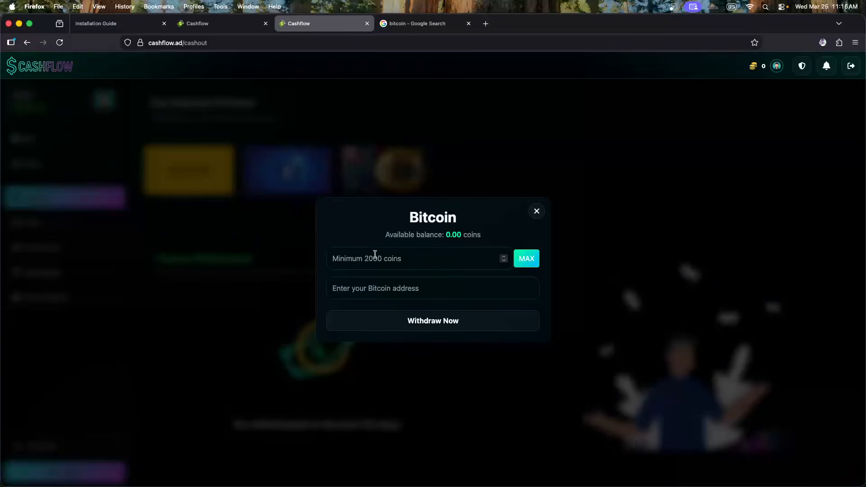
left_click(429, 259)
left_click(390, 289)
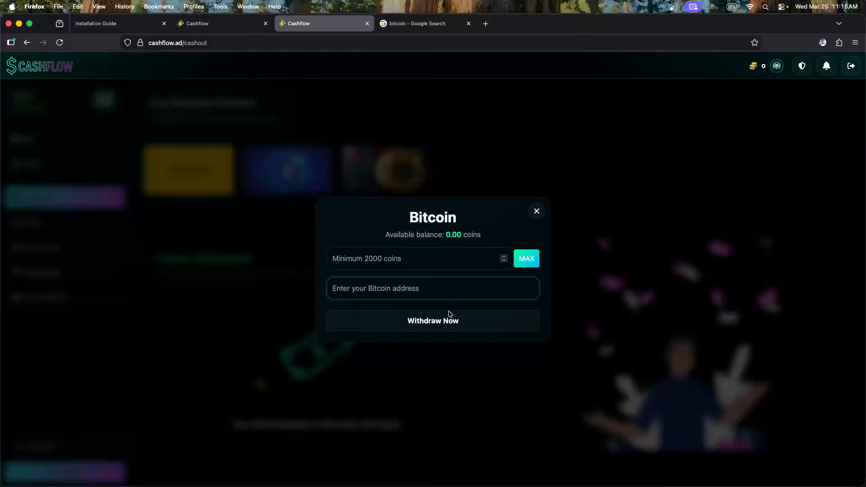
left_click(539, 212)
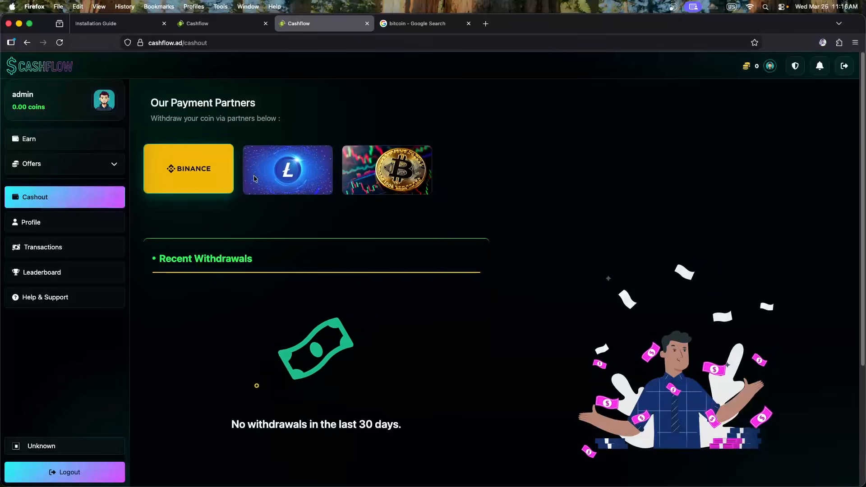
Scroll through the cashout partners, then return to the admin withdrawal methods page
scroll(361, 216, "down", 2)
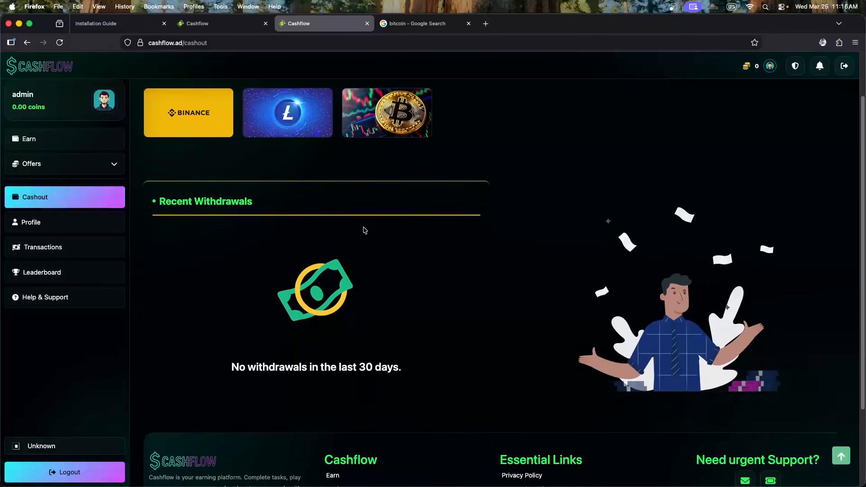
scroll(363, 228, "up", 1)
scroll(357, 234, "down", 2)
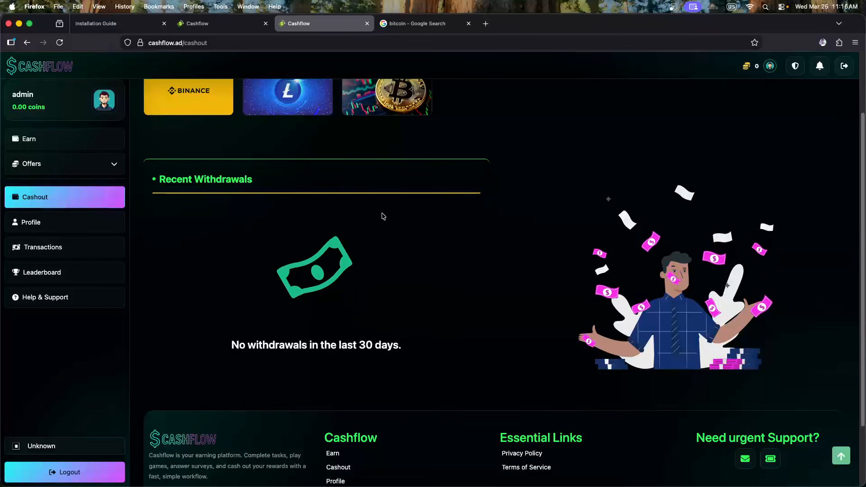
scroll(297, 181, "up", 1)
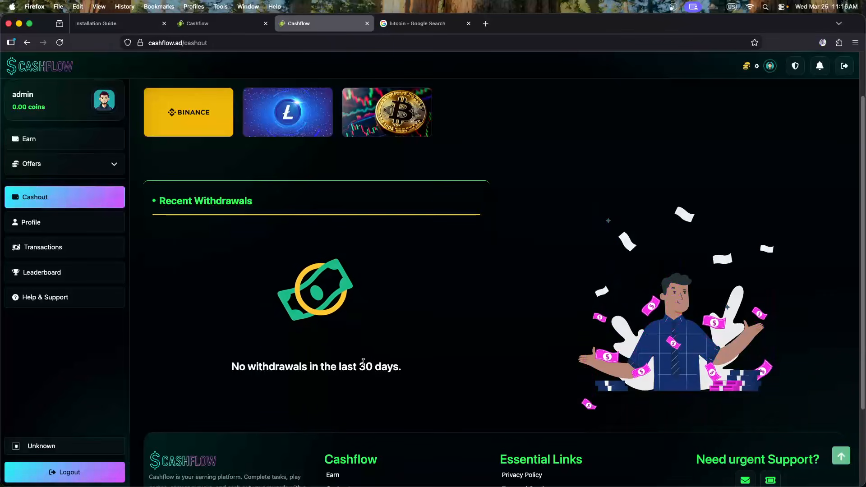
left_click_drag(363, 362, 406, 366)
left_click(376, 338)
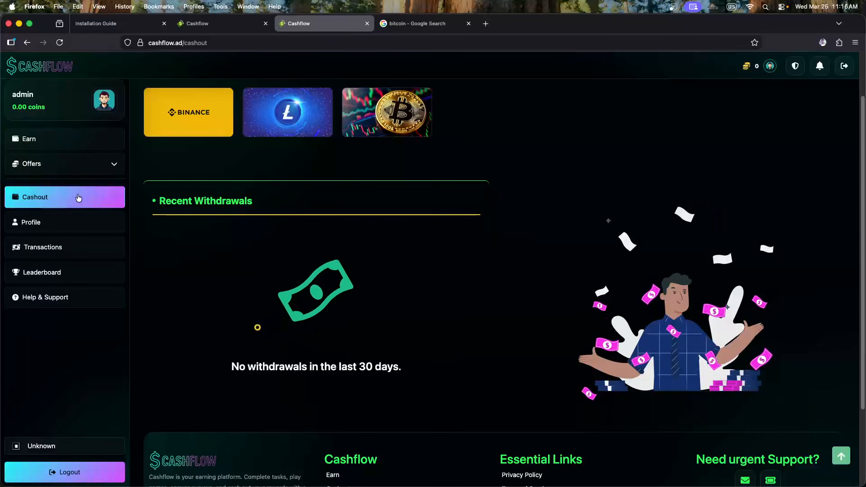
left_click(213, 24)
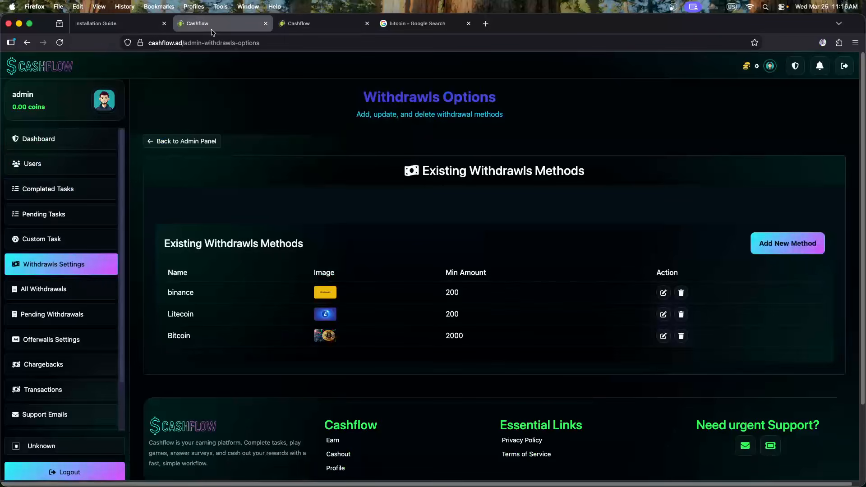
Open All Withdrawals, then Pending Withdrawals, which shows 0 withdrawals
left_click(54, 296)
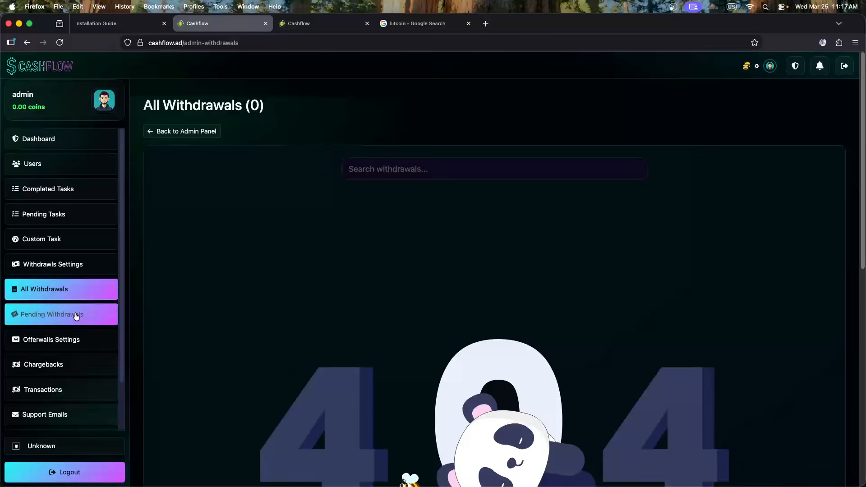
left_click(76, 318)
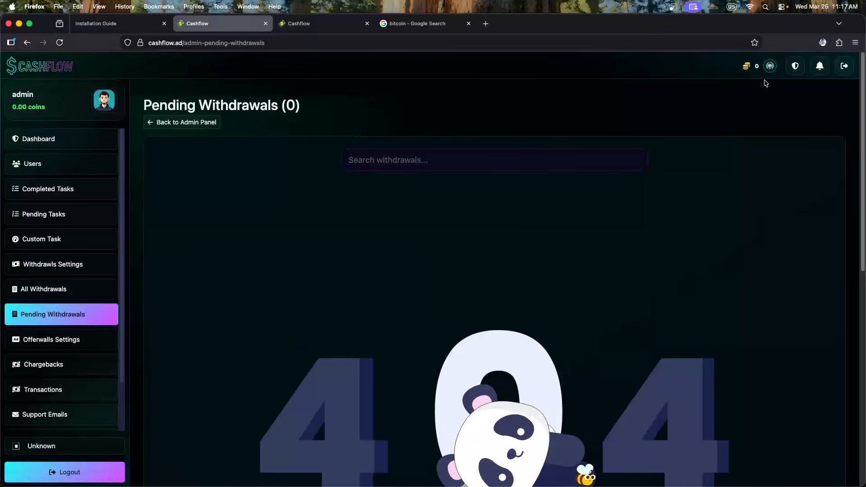
scroll(579, 253, "down", 3)
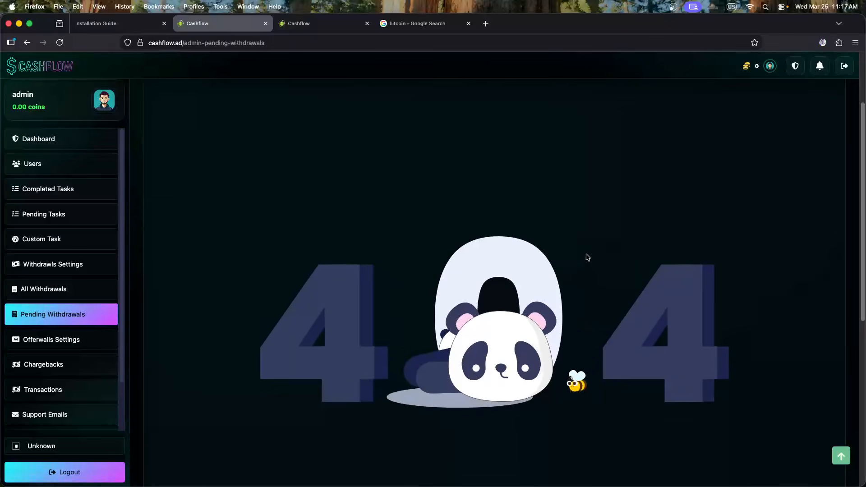
scroll(519, 261, "up", 1)
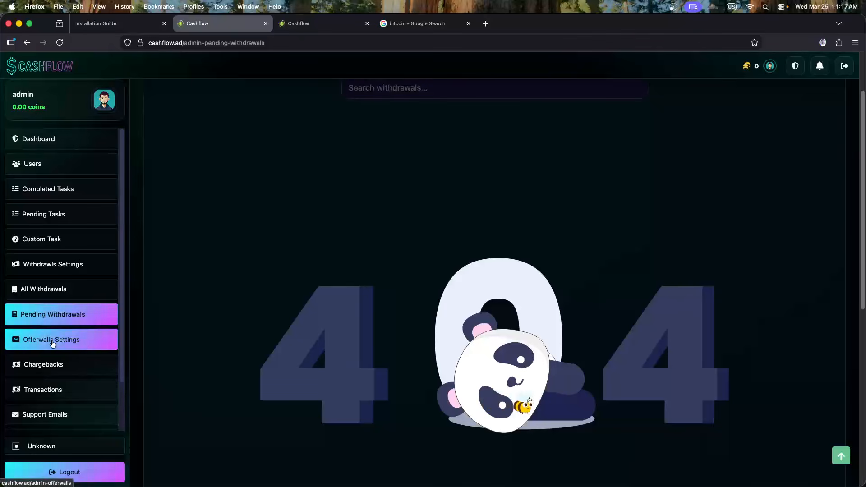
Browse the user Earn offers page, then return to the Existing Offerwalls admin list
left_click(52, 342)
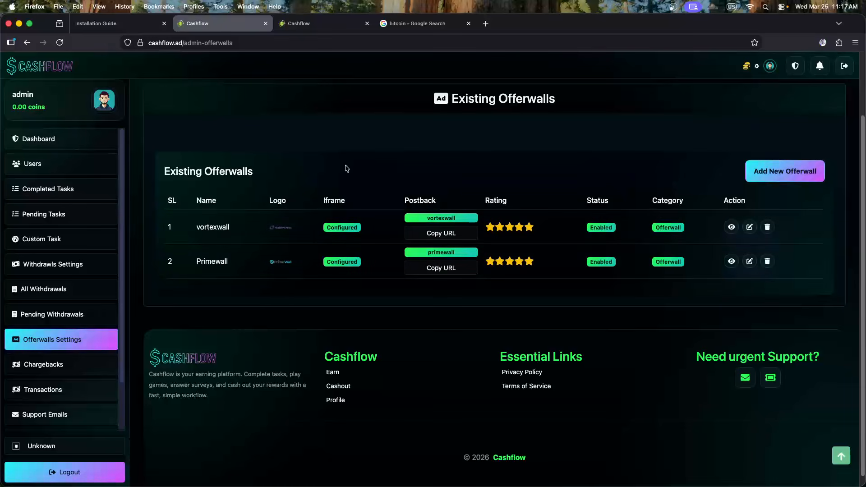
left_click(313, 24)
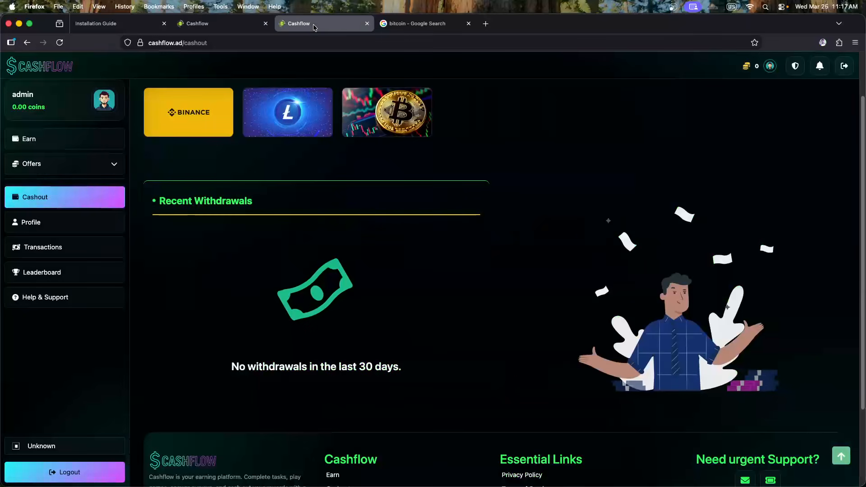
left_click(45, 147)
scroll(234, 343, "down", 3)
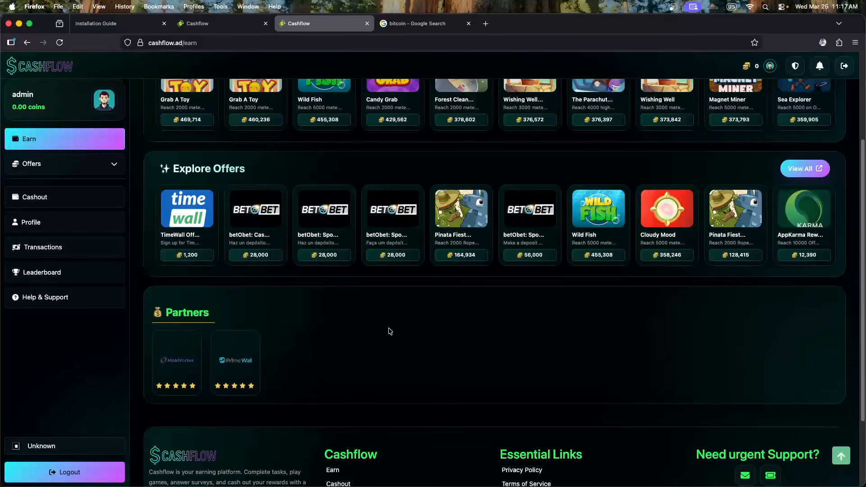
key("ctrl+shift+Tab")
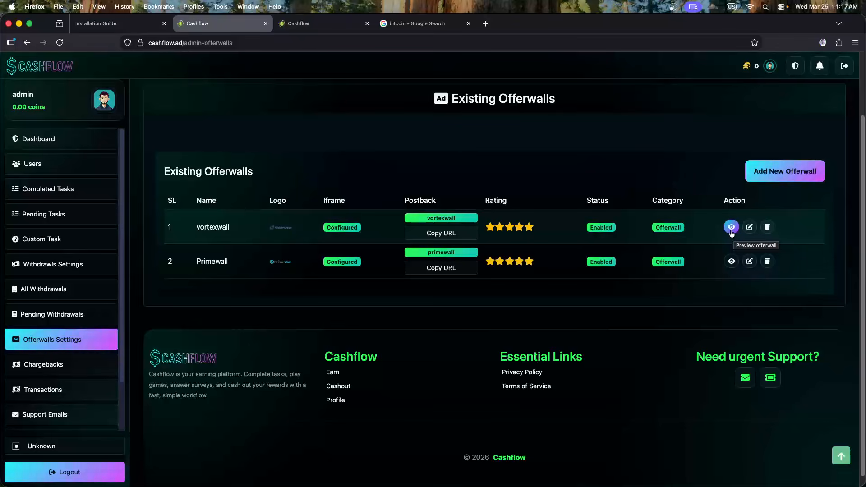
left_click(731, 231)
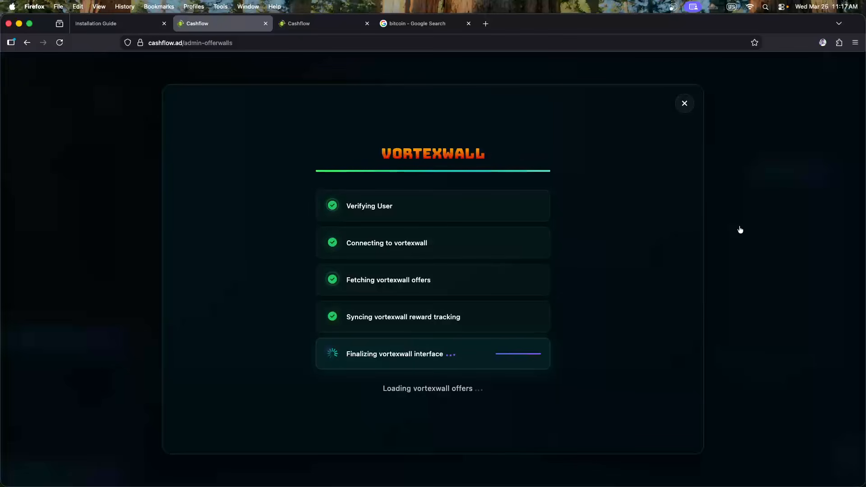
left_click(685, 104)
left_click(731, 261)
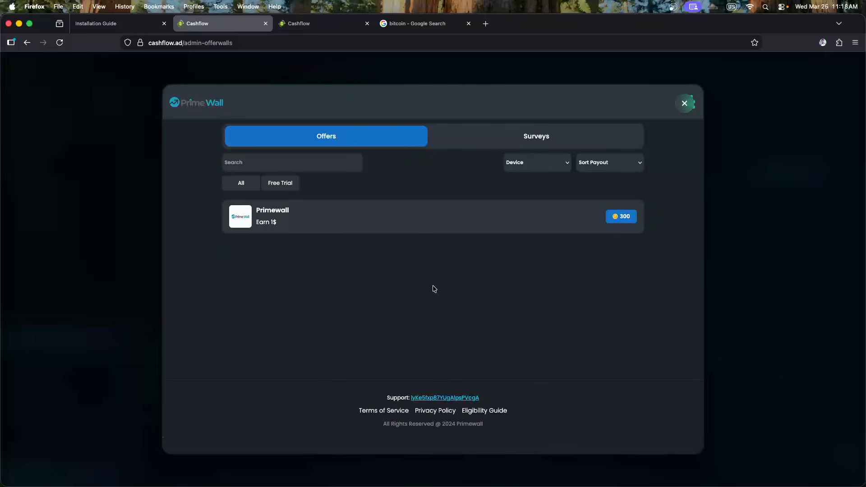
left_click(735, 287)
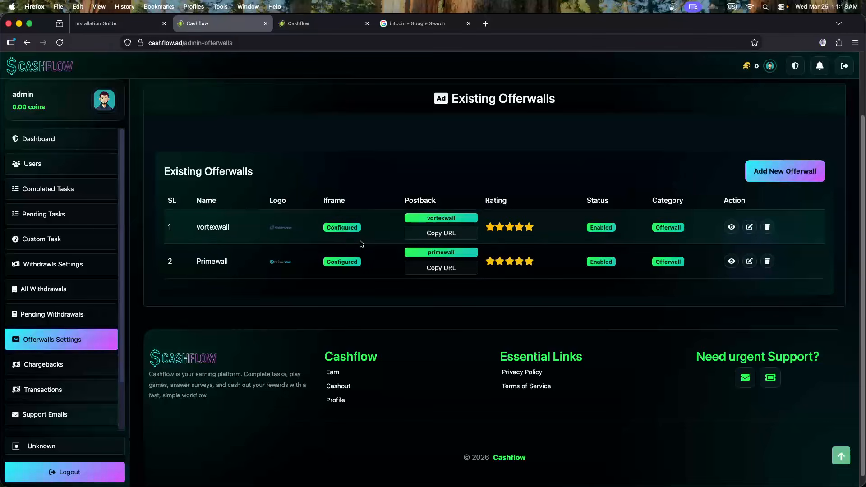
Review the vortexwall Edit Offerwall form and close it without saving
left_click(749, 229)
scroll(270, 225, "down", 3)
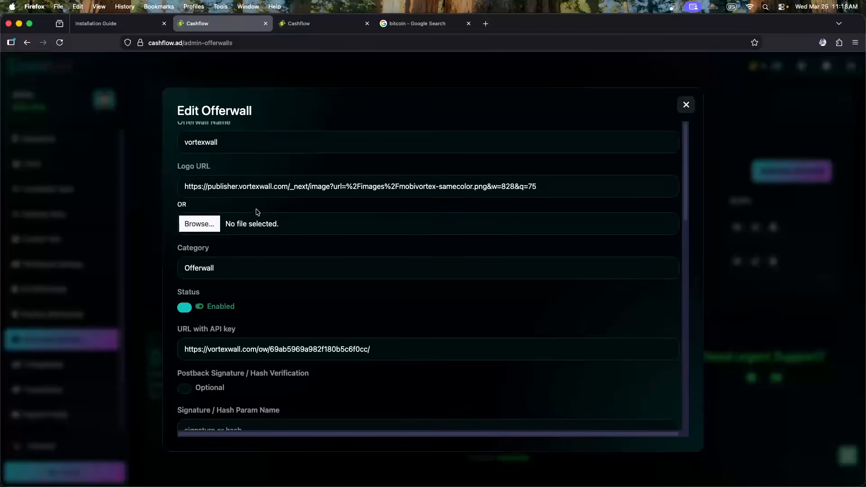
scroll(264, 221, "down", 10)
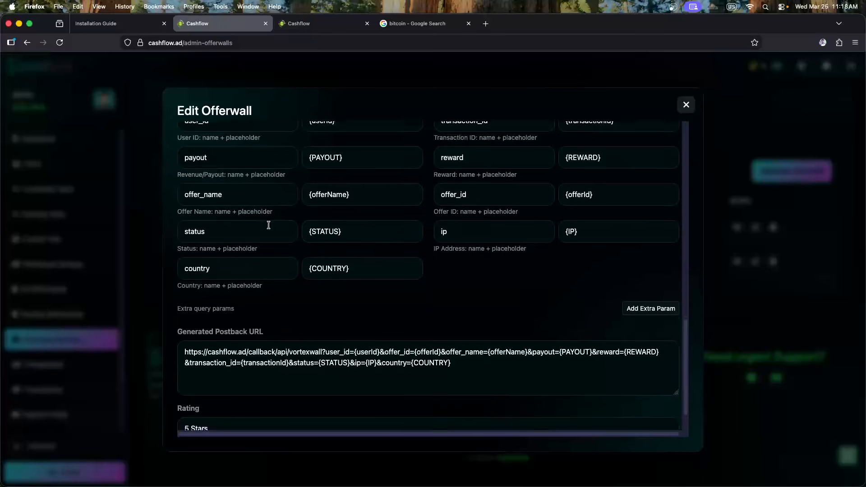
left_click(684, 106)
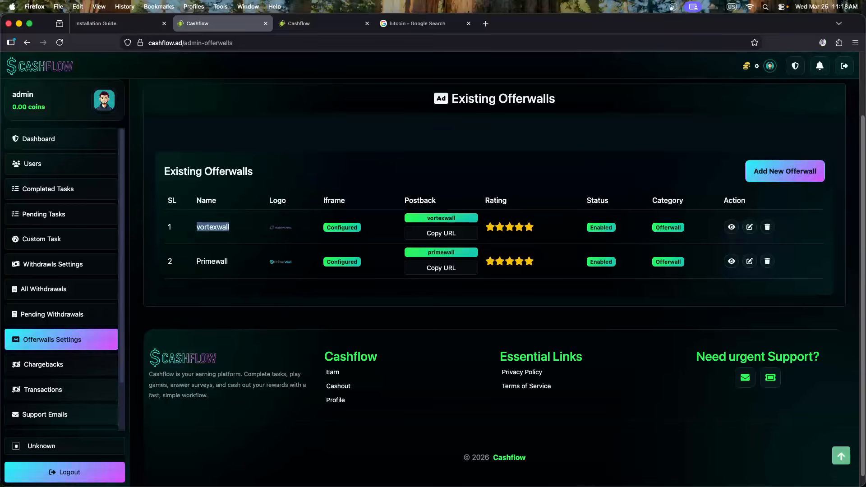
key("super+Tab")
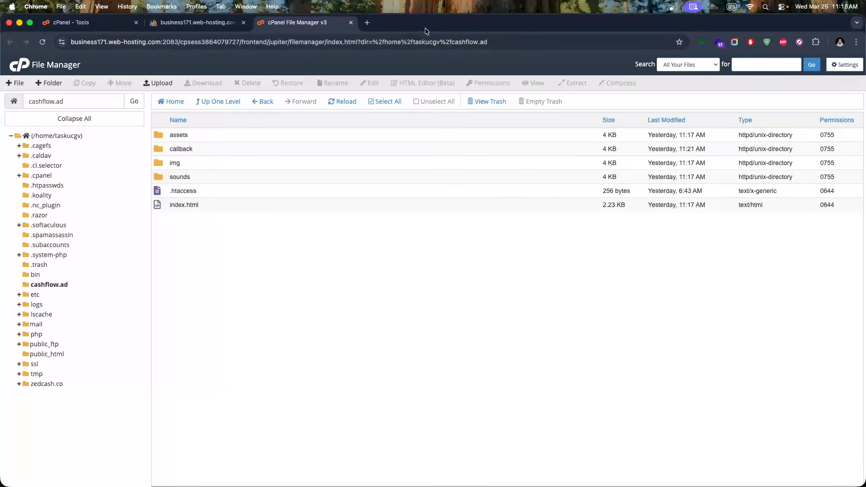
Bring the VortexWall browser window over, maximise it, and open Placements
key("ctrl+Right")
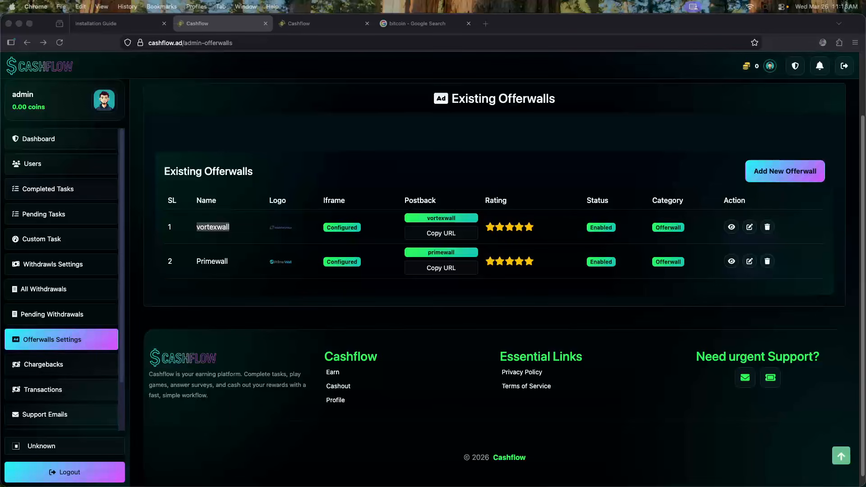
left_click_drag(0, 47, 304, 54)
double_click(309, 55)
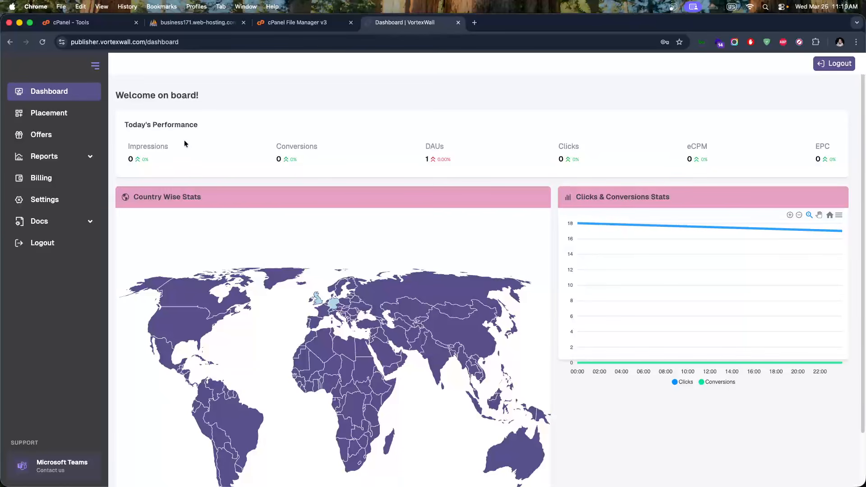
left_click(57, 114)
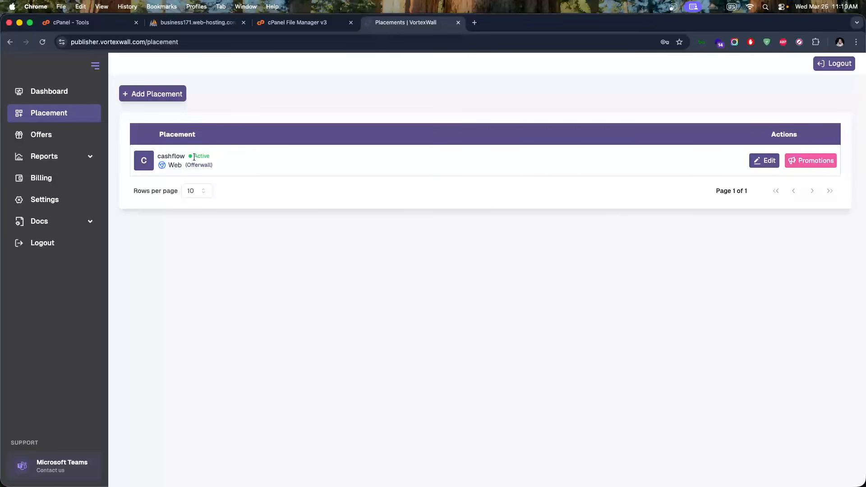
left_click(762, 163)
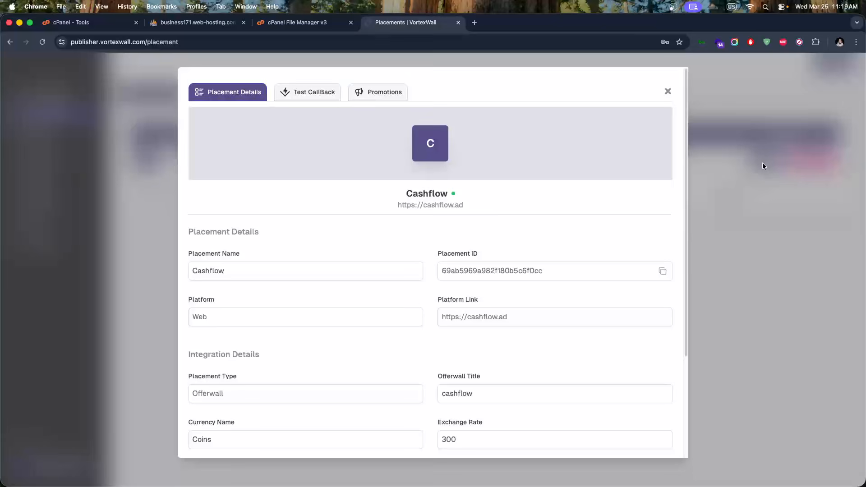
left_click(254, 272)
scroll(280, 261, "down", 2)
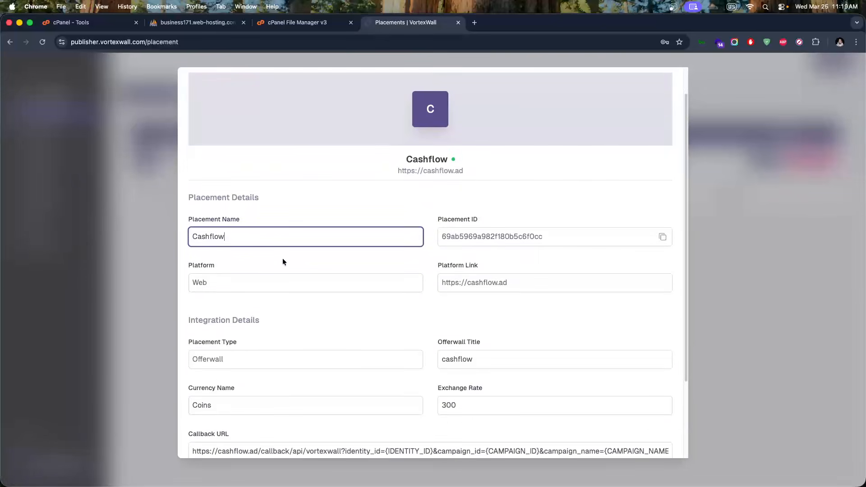
double_click(480, 241)
left_click(247, 282)
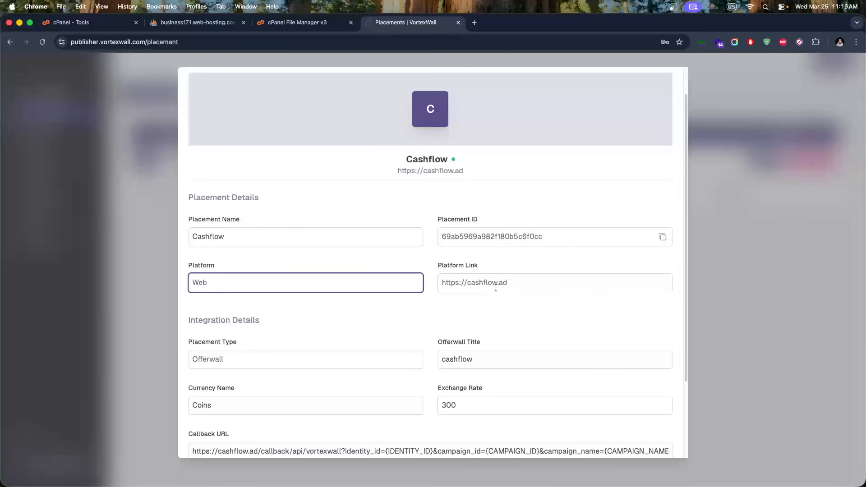
scroll(494, 286, "down", 5)
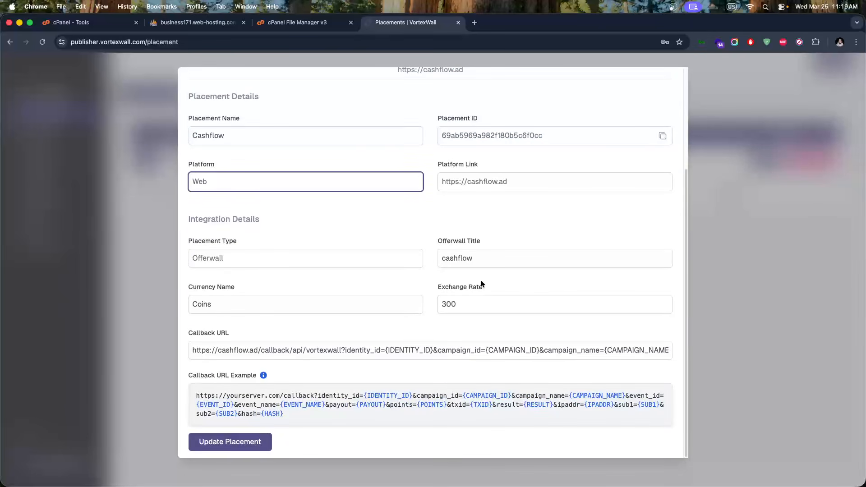
double_click(282, 344)
triple_click(282, 345)
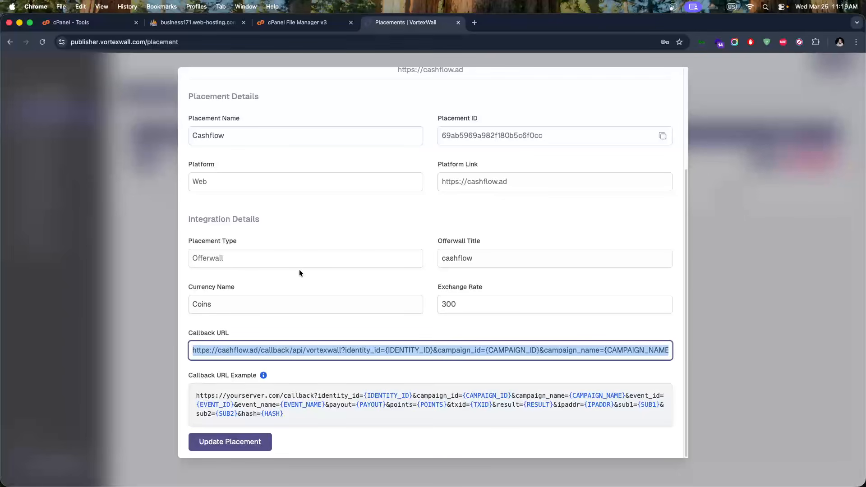
left_click(107, 174)
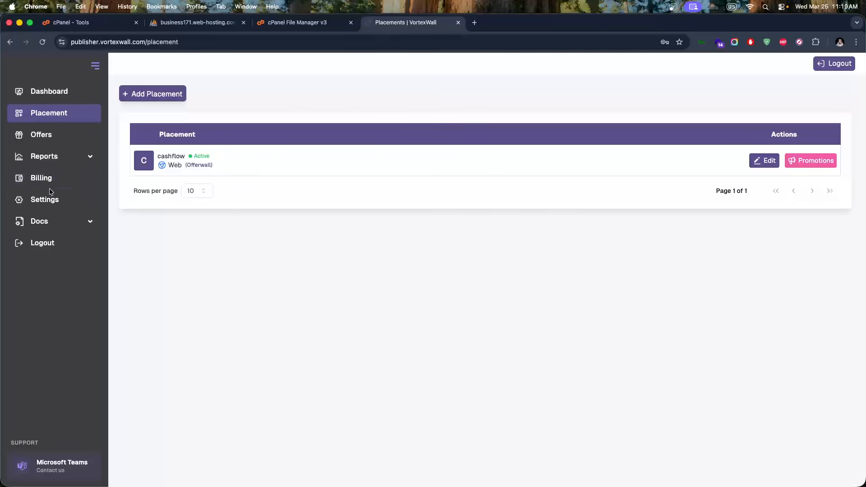
Open VortexWall's Offerwall integration docs, then delete the vortexwall row in Cashflow
left_click(39, 221)
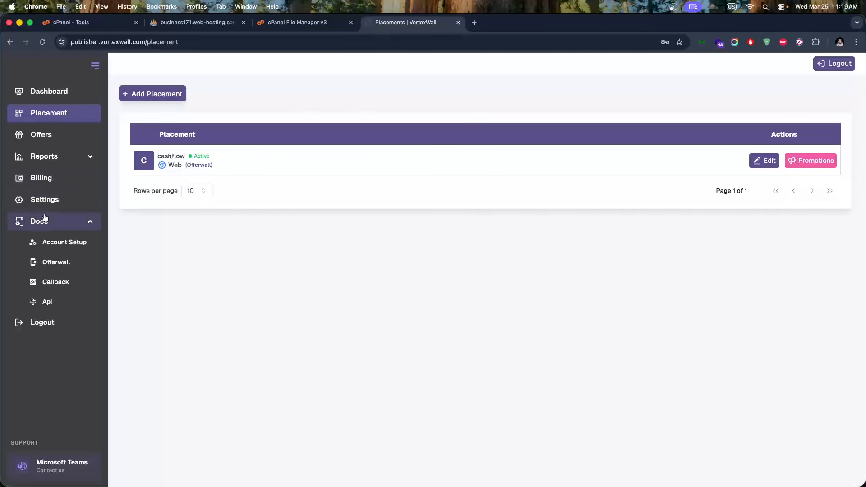
left_click(60, 264)
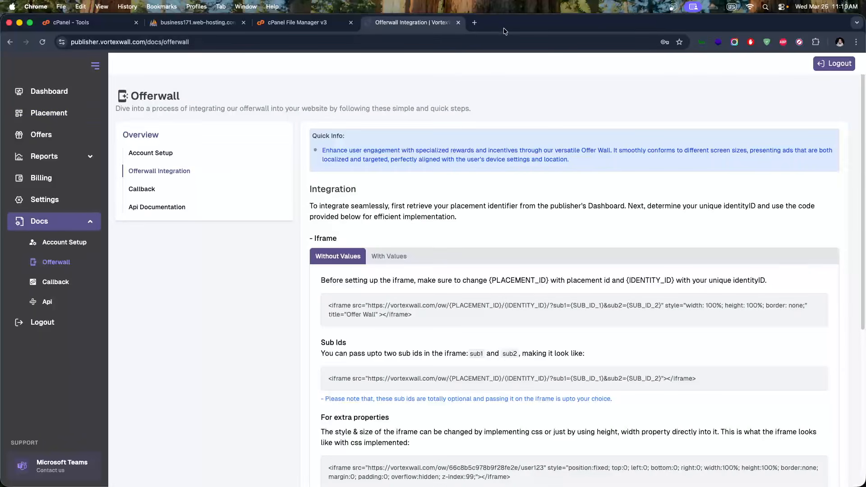
key("ctrl+Right")
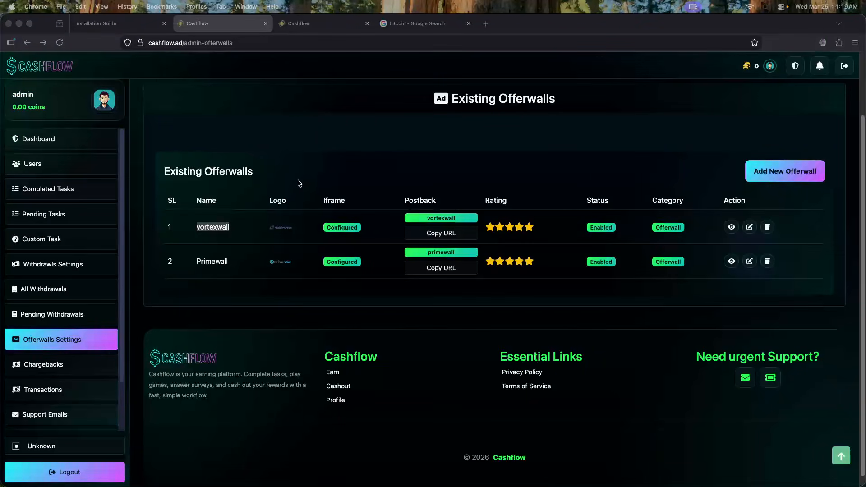
key("ctrl+Left")
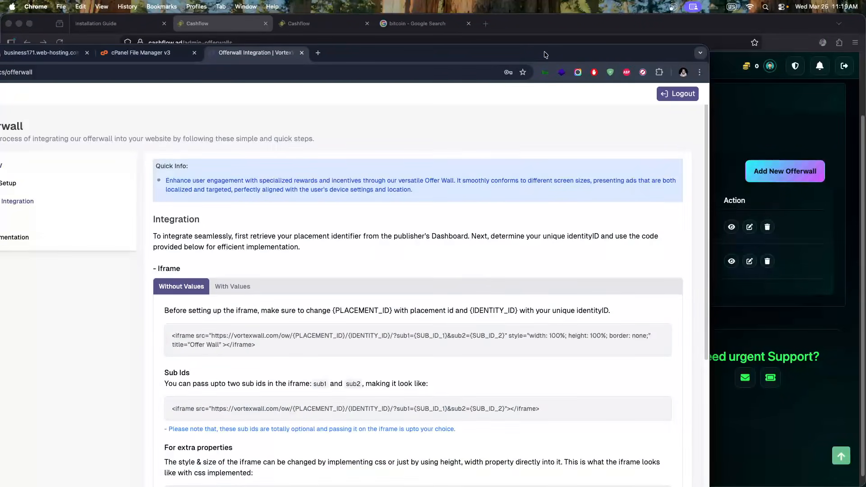
key("ctrl+Right")
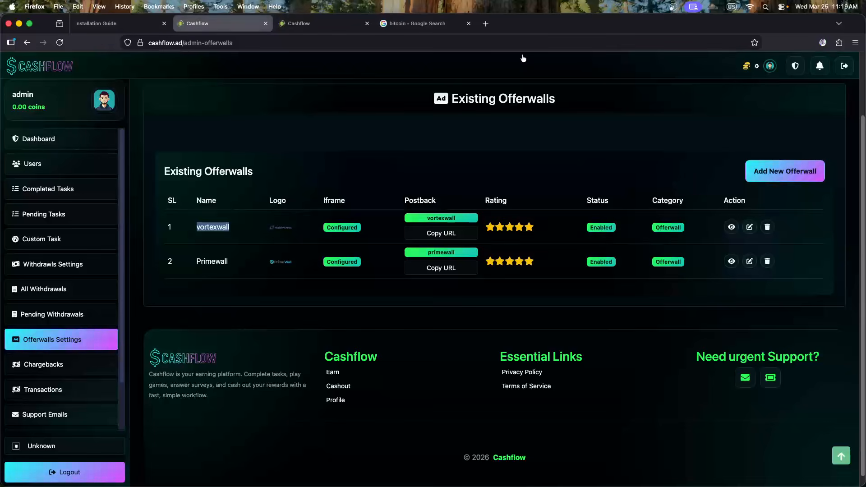
left_click(248, 231)
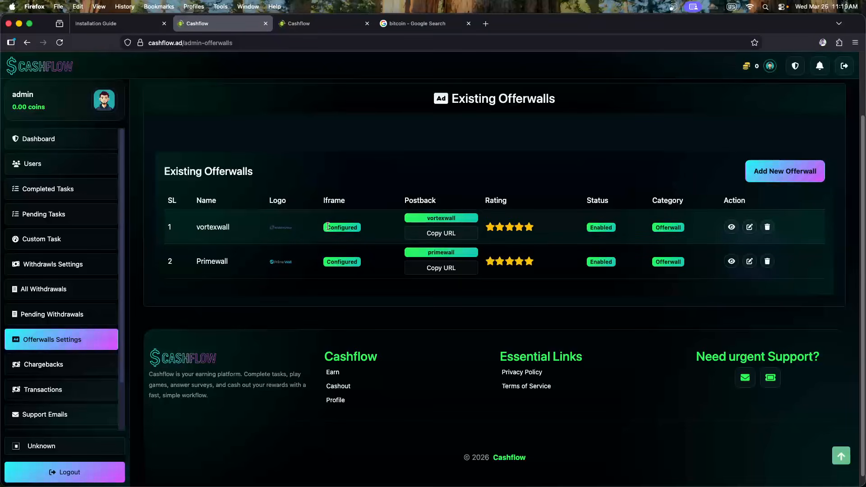
left_click(767, 229)
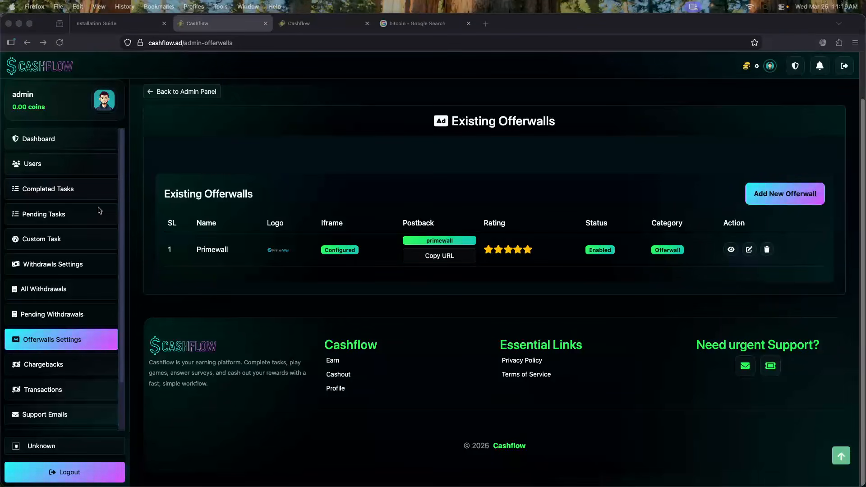
Open a blank Add New Offerwall form and focus the Offerwall Name field
left_click(464, 275)
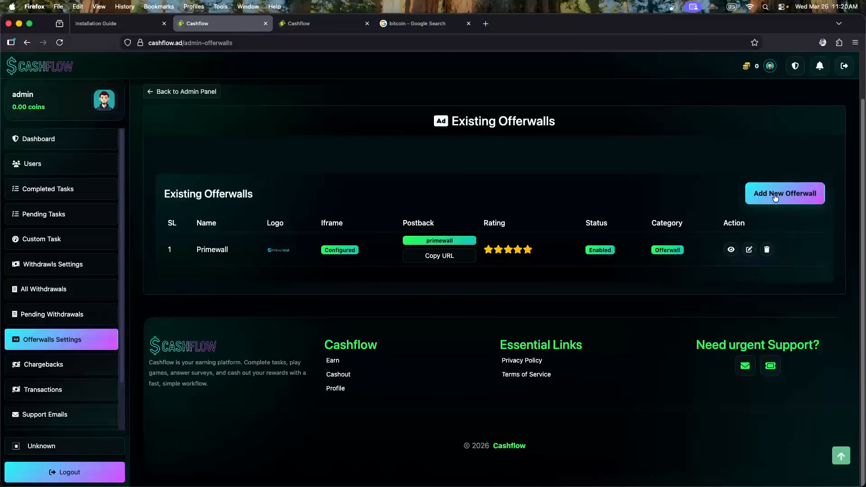
left_click(776, 198)
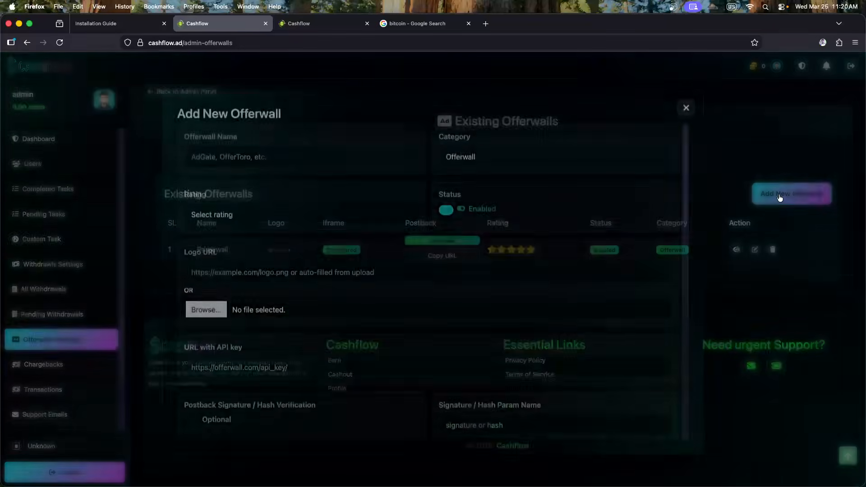
scroll(356, 228, "down", 8)
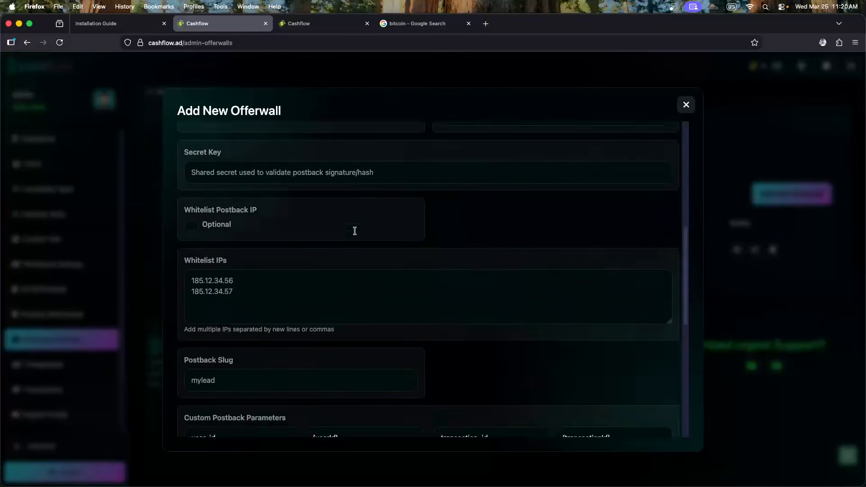
scroll(355, 231, "down", 8)
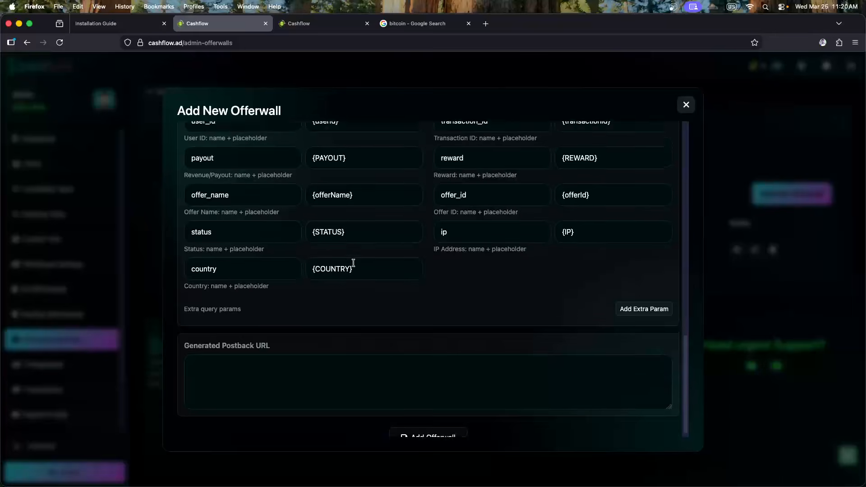
scroll(343, 253, "up", 15)
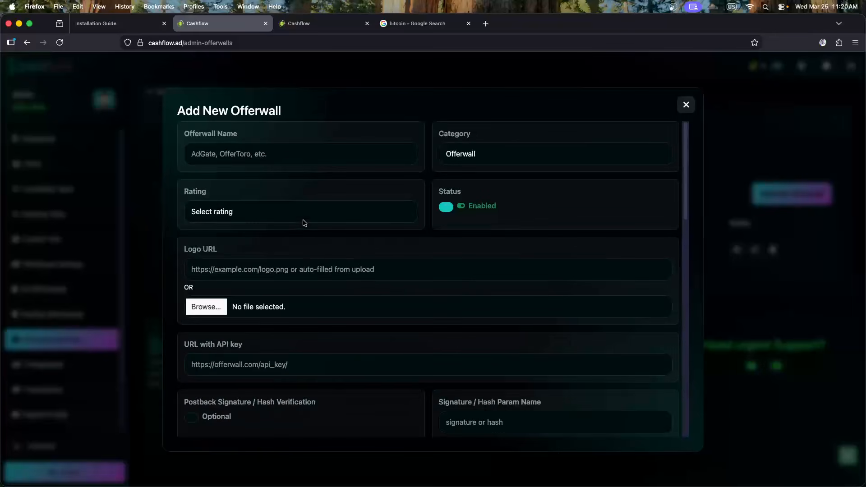
left_click(212, 150)
Copy the word 'vortexwall' from the VortexWall docs page address
key("super+Tab")
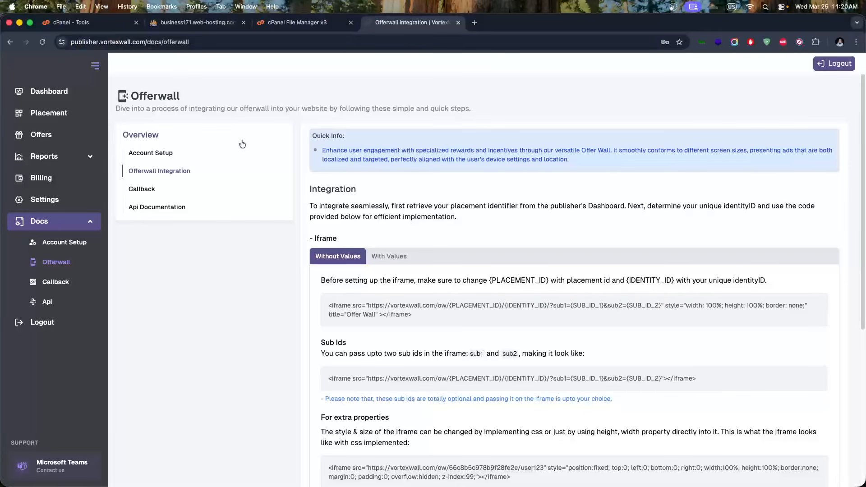
left_click(113, 42)
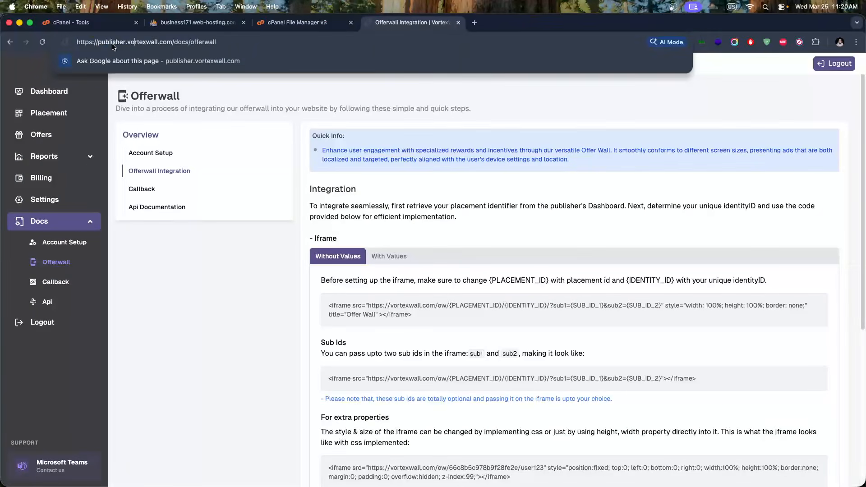
double_click(142, 42)
key("ctrl+c")
key("super+Tab")
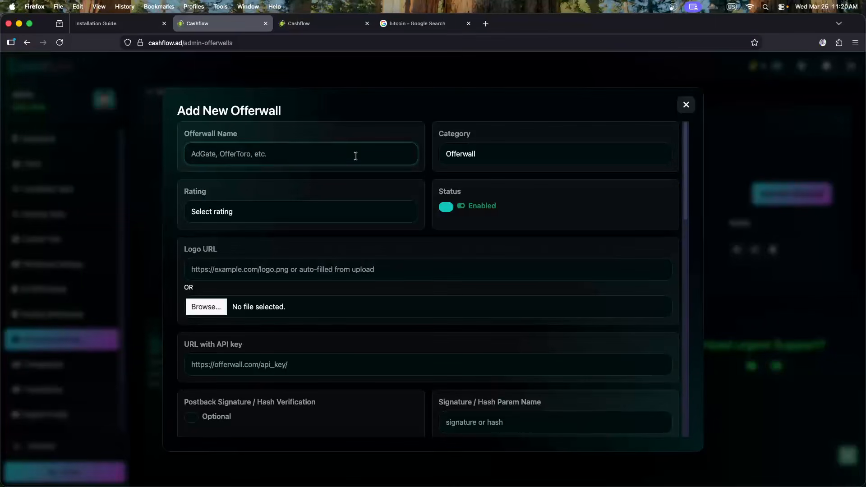
Paste the name and capitalise it to 'Vortexwall'
key("ctrl+v")
left_click_drag(195, 155, 184, 152)
type("C")
type("V")
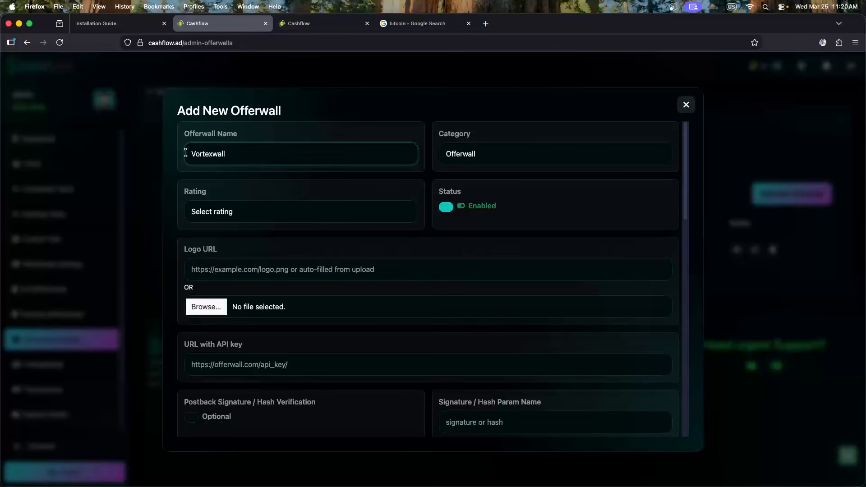
left_click(245, 157)
Set the category to Offerwall and the rating to 5 Stars
left_click(456, 158)
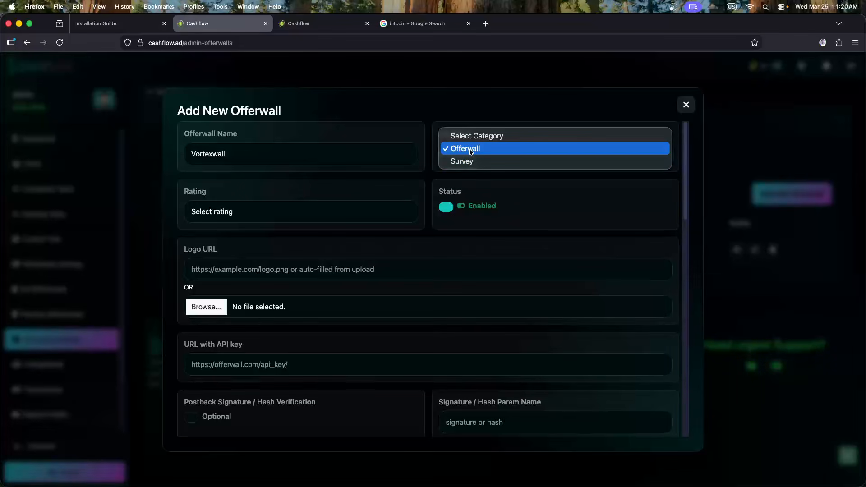
left_click(470, 152)
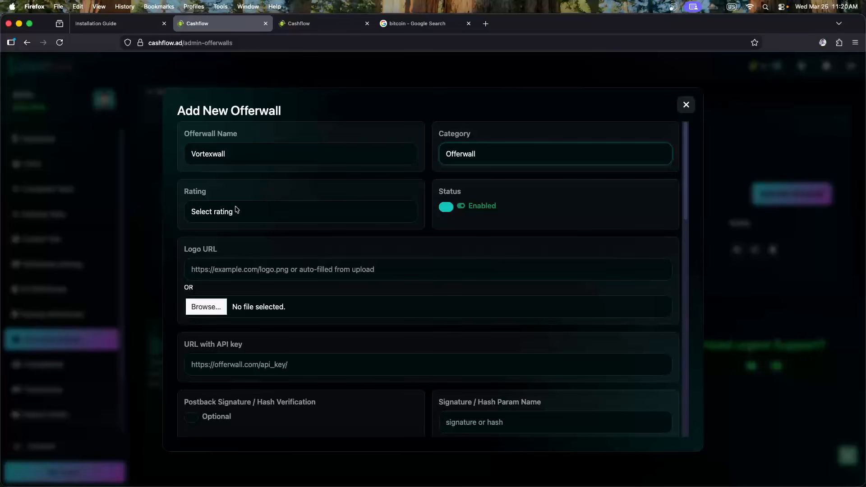
left_click(242, 218)
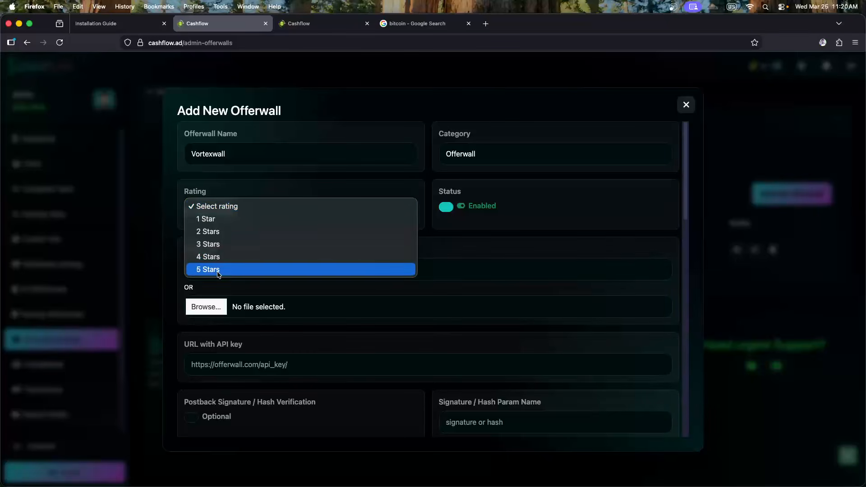
left_click(218, 270)
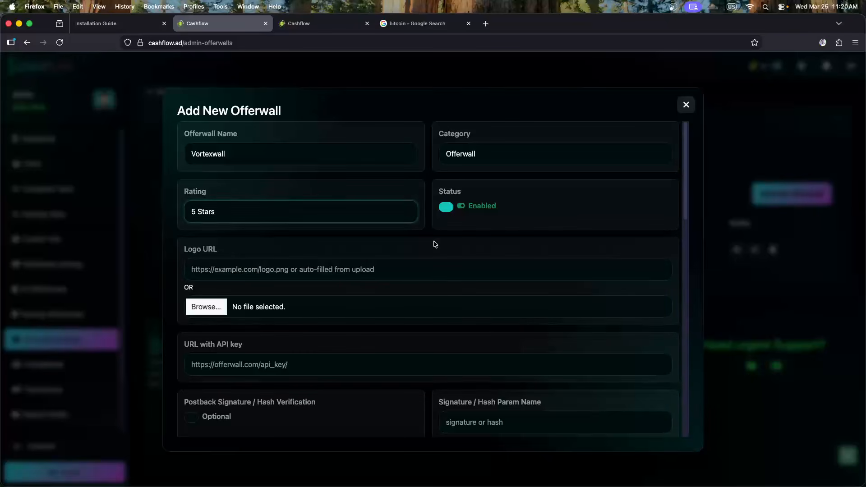
left_click(435, 243)
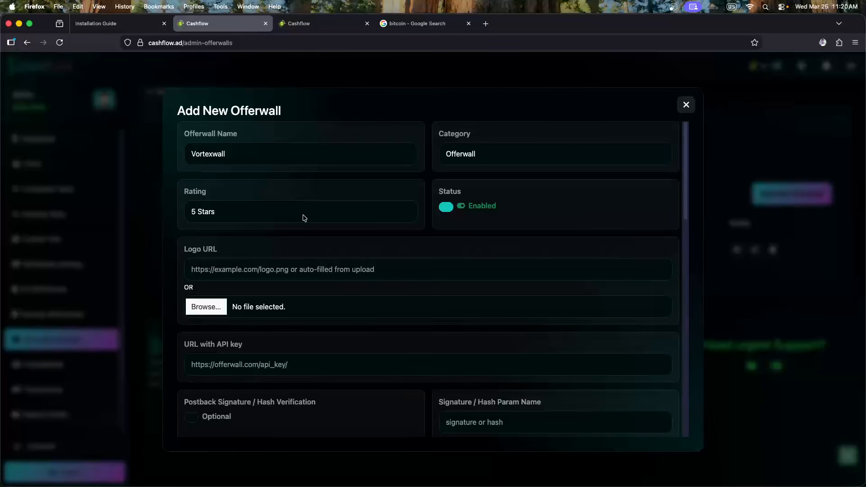
scroll(303, 218, "down", 1)
scroll(304, 218, "down", 2)
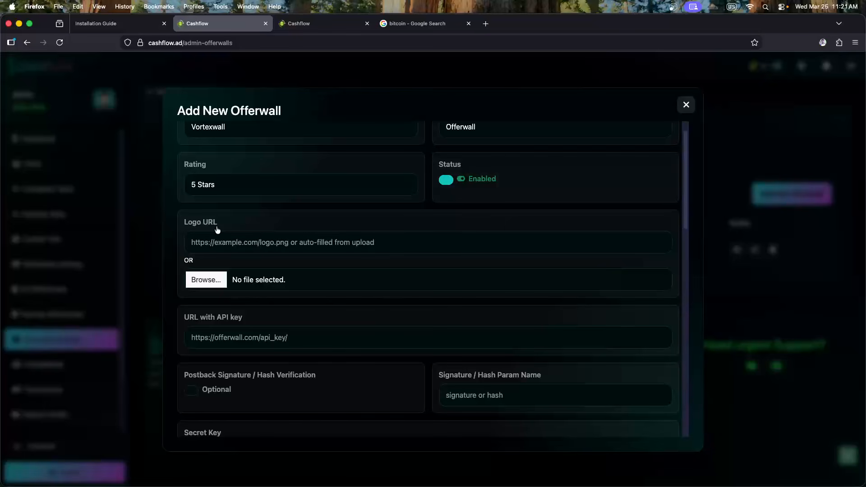
key("super+Tab")
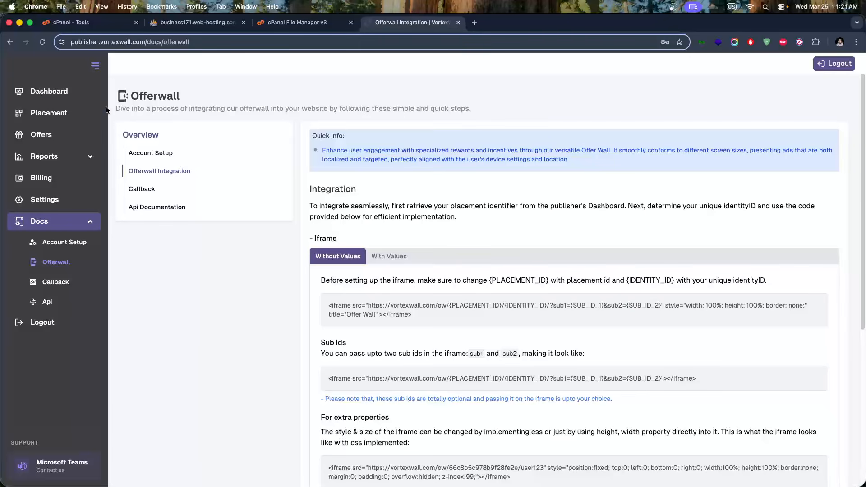
Copy the MobiVortex logo's image address from the VortexWall publisher dashboard
left_click(43, 44)
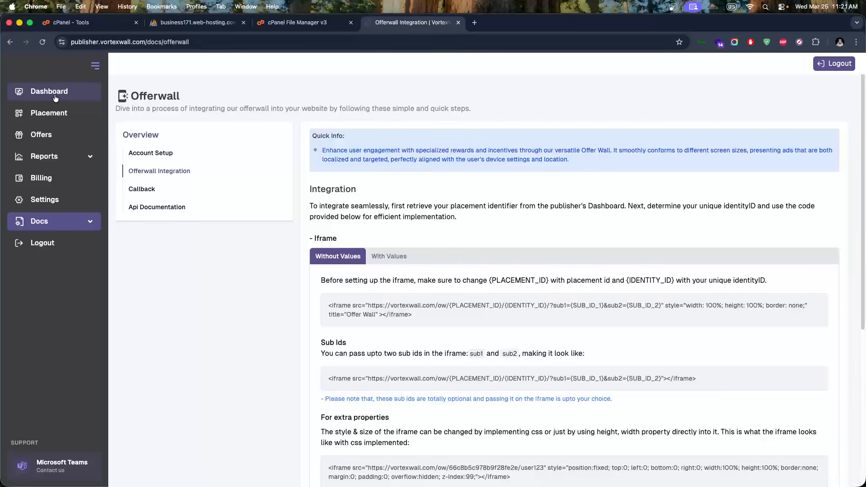
left_click(54, 94)
right_click(435, 266)
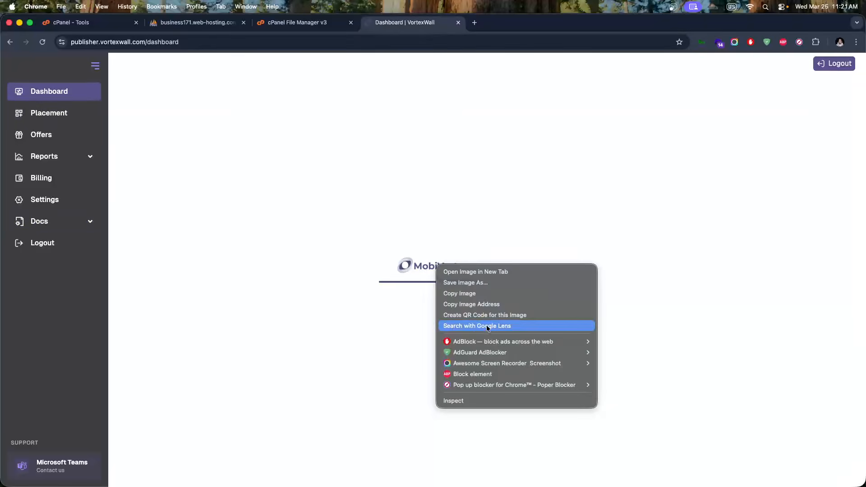
left_click(463, 306)
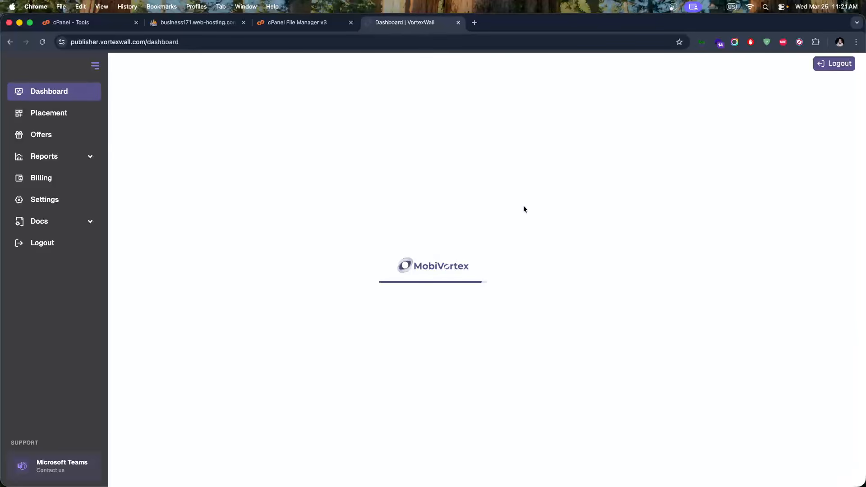
left_click(10, 42)
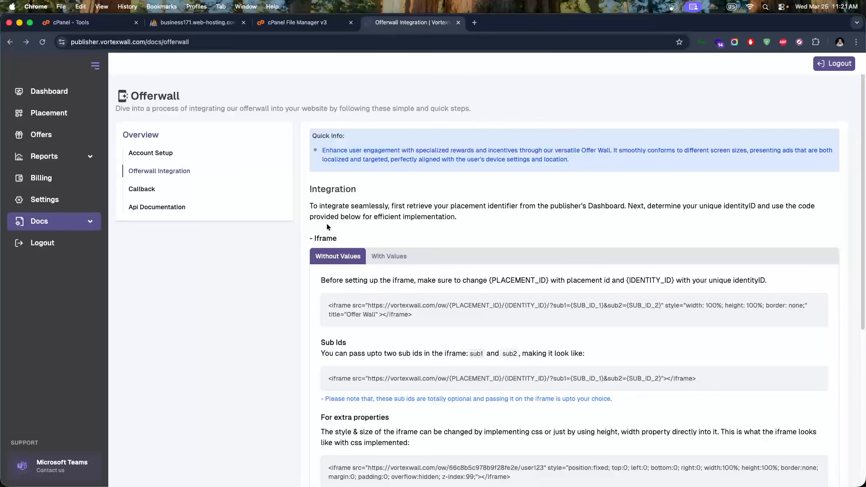
key("super+Tab")
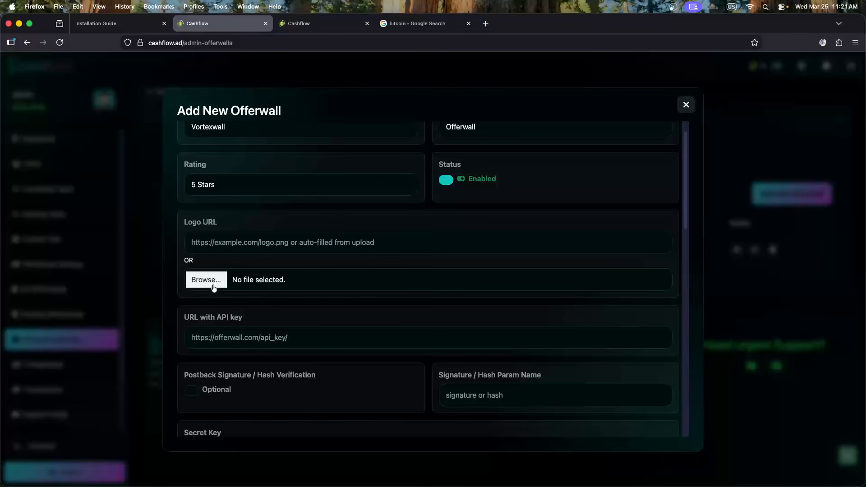
Paste the copied MobiVortex logo address into the Logo URL field
left_click(236, 248)
key("super+v")
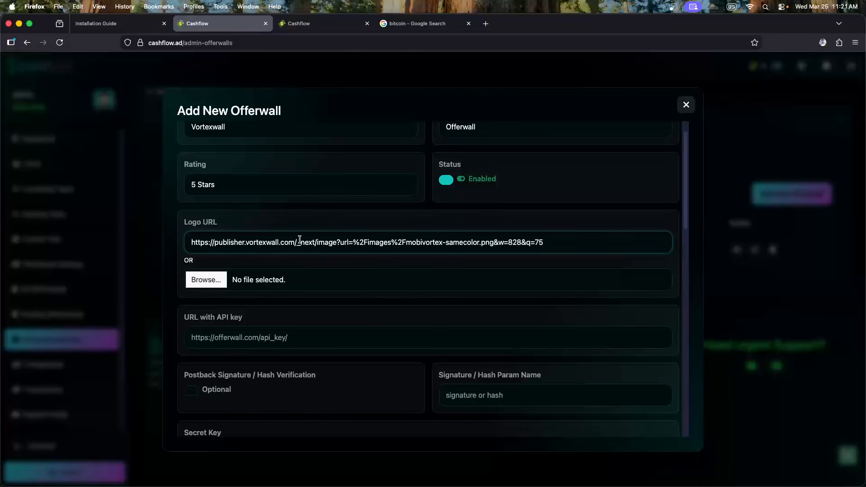
scroll(299, 239, "down", 5)
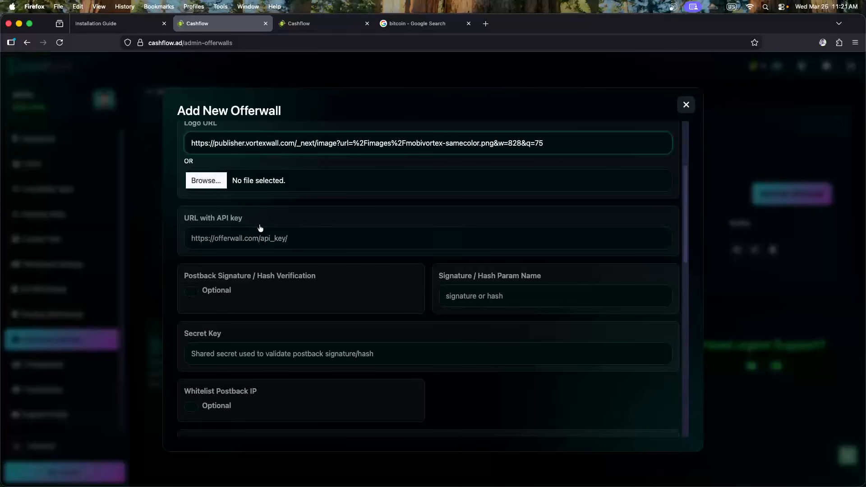
key("super+Tab")
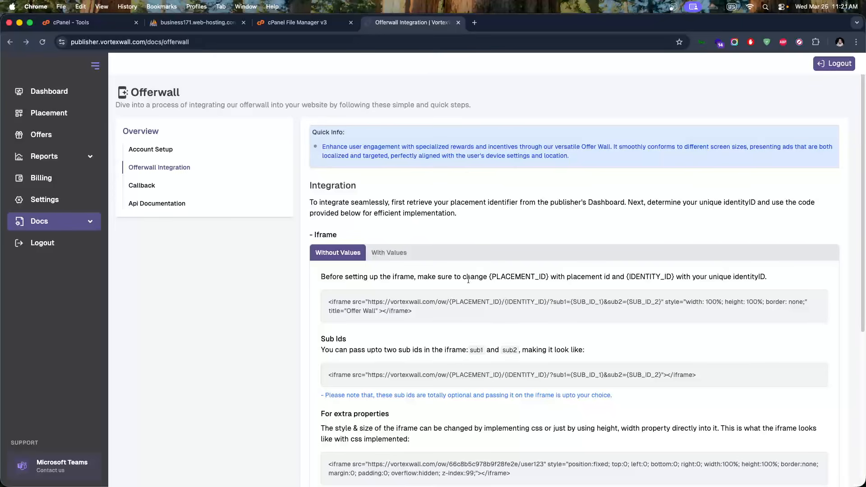
Select the offerwall src URL in VortexWall's Sub Ids iframe example
scroll(405, 316, "down", 2)
left_click_drag(329, 333, 446, 334)
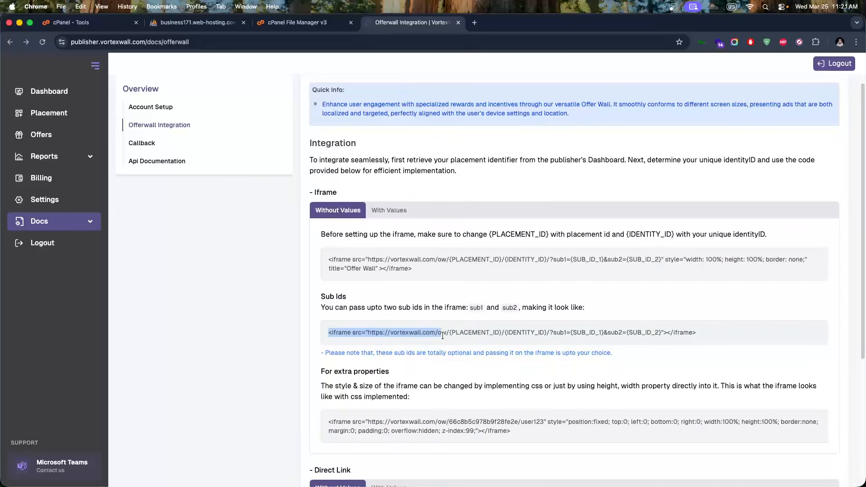
left_click(457, 335)
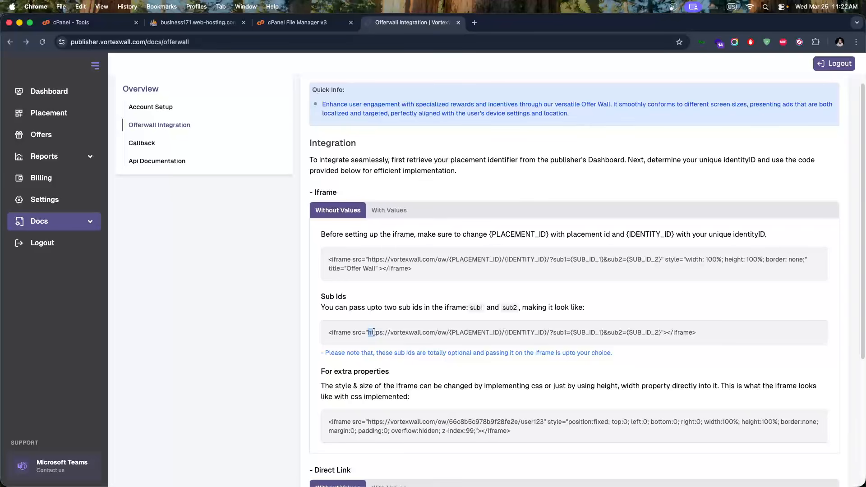
left_click_drag(373, 332, 657, 338)
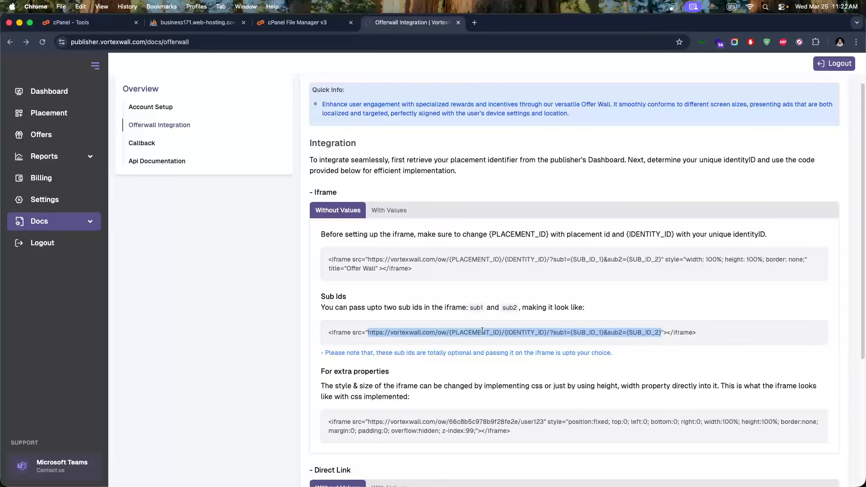
key("super+Tab")
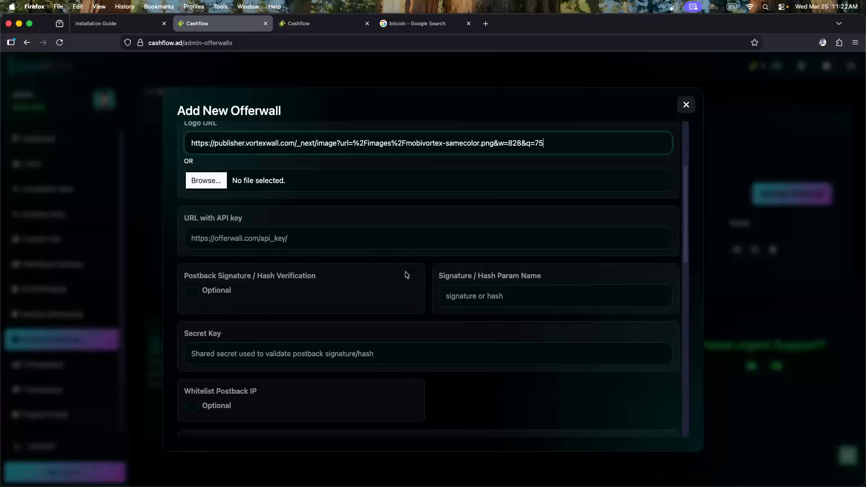
left_click(218, 238)
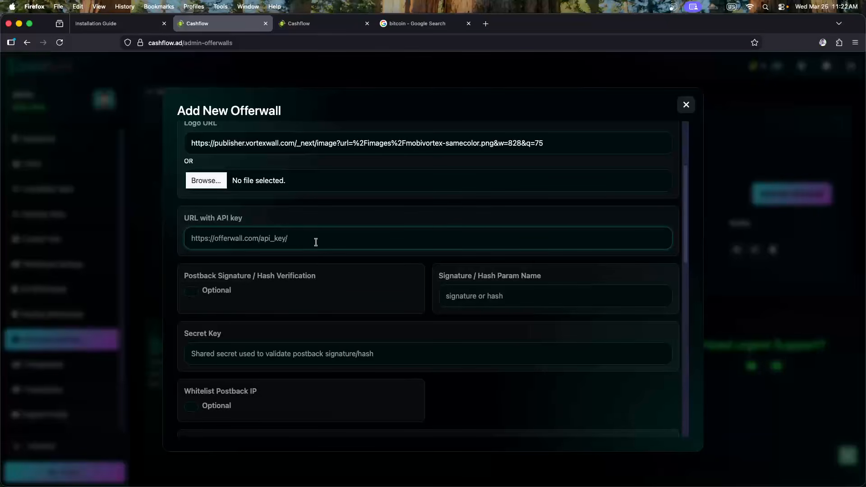
key("super+v")
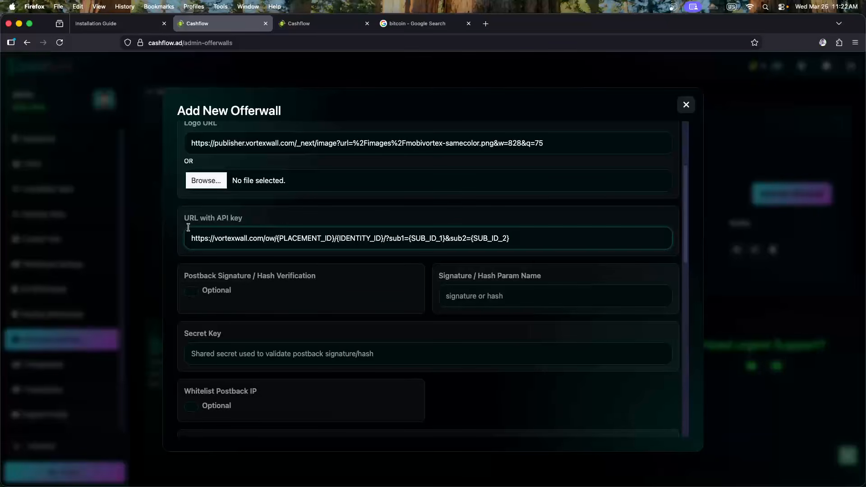
left_click_drag(277, 240, 194, 238)
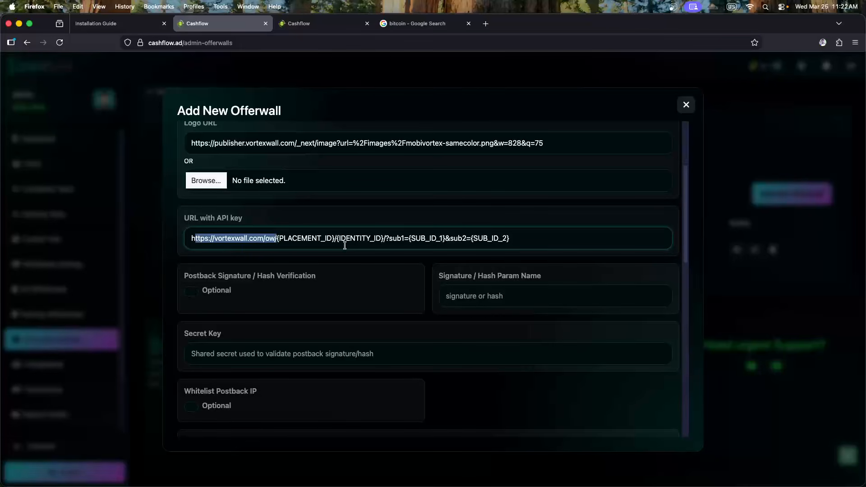
double_click(360, 239)
left_click(399, 239)
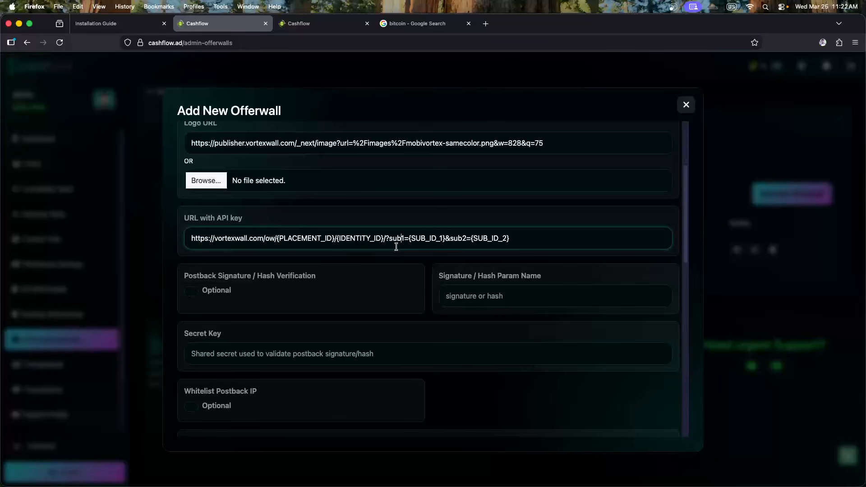
left_click_drag(336, 242, 480, 246)
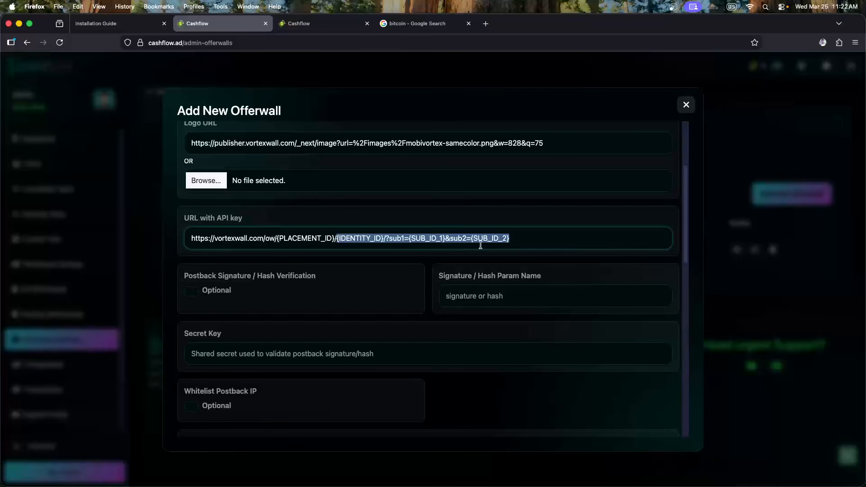
key("BackSpace")
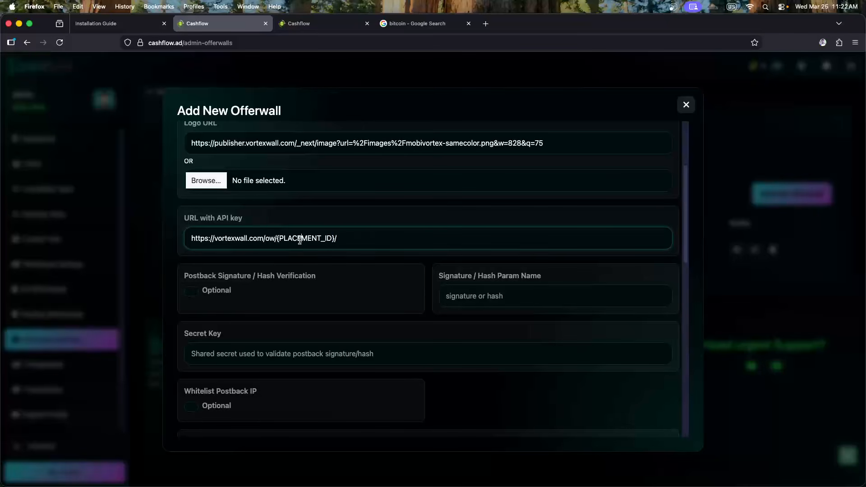
double_click(300, 240)
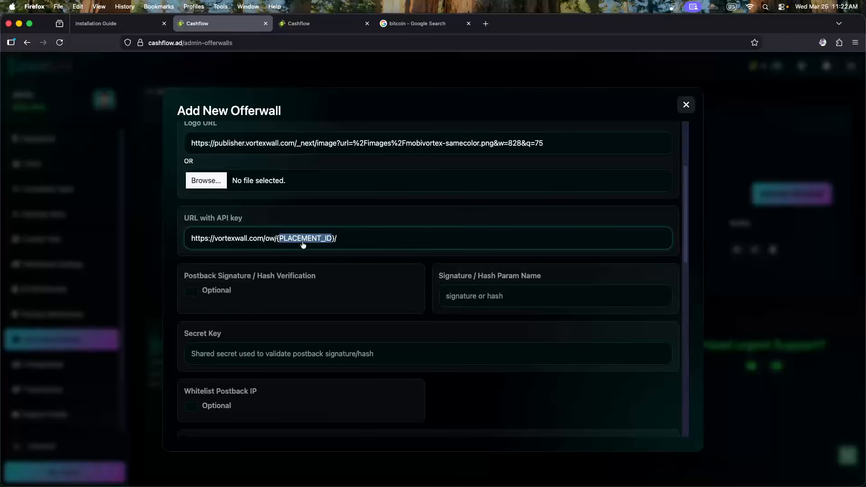
key("super+Tab")
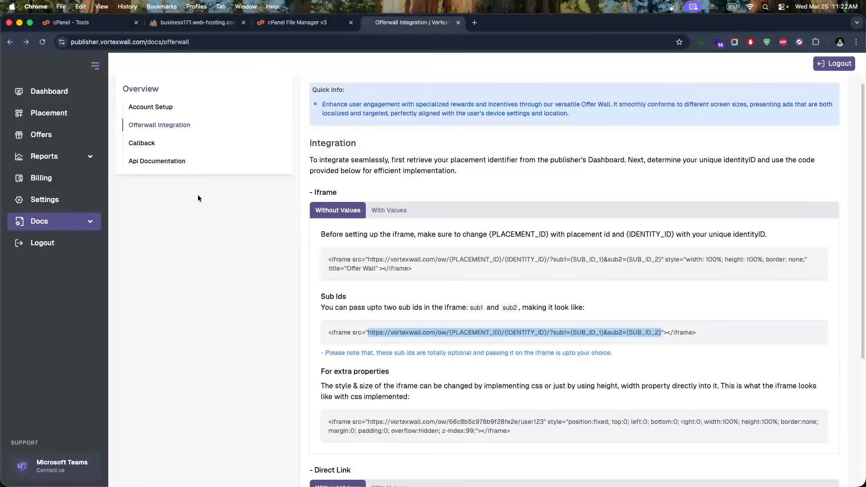
Open the cashflow placement's details in VortexWall and select its Placement ID
left_click(58, 115)
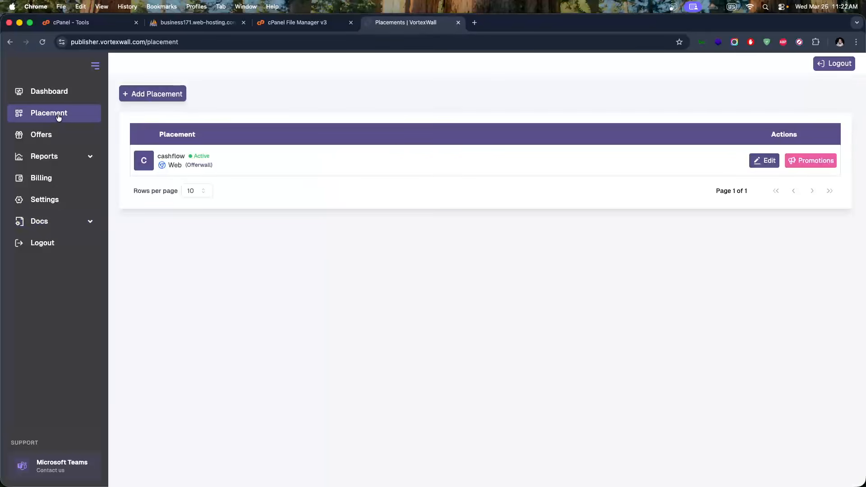
left_click(753, 161)
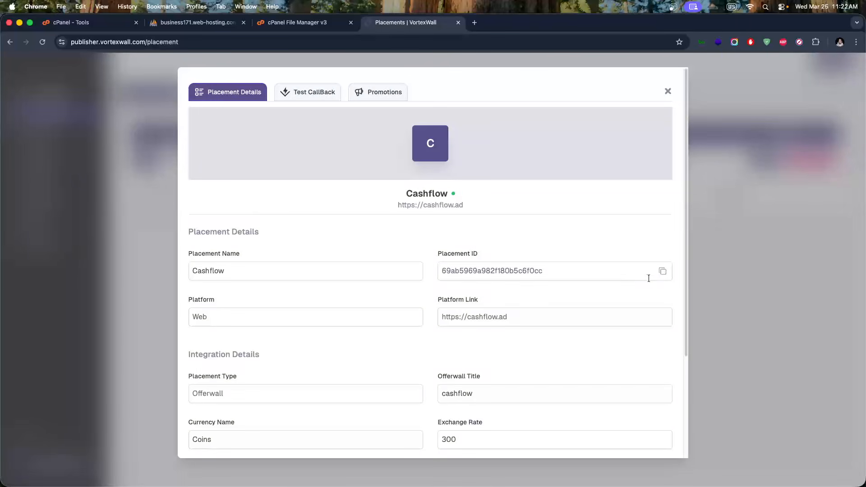
left_click_drag(662, 273, 413, 266)
key("super+c")
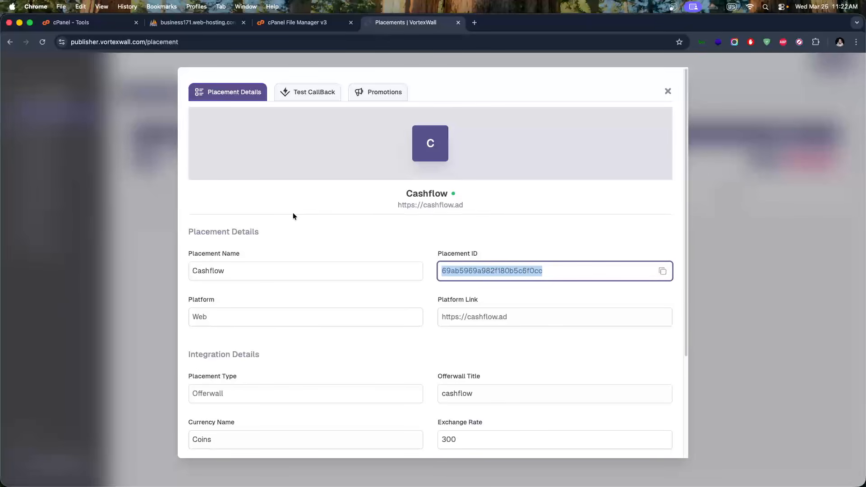
key("super+Tab")
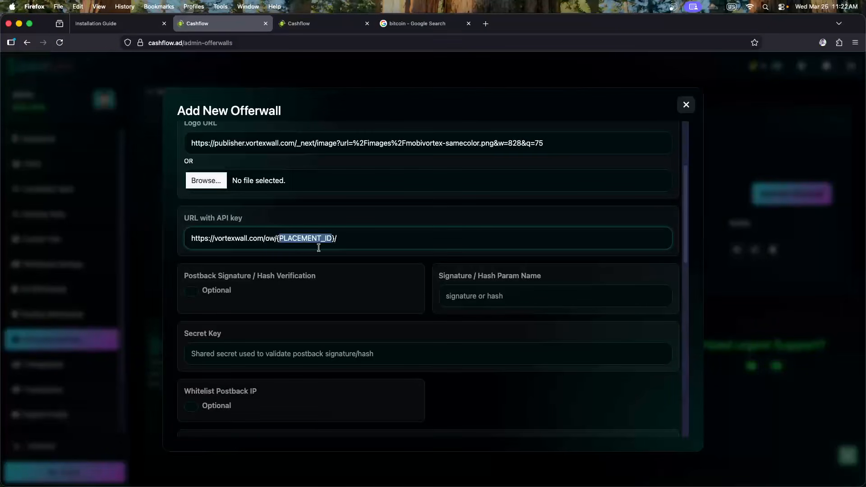
Swap the {PLACEMENT_ID} placeholder in the URL for the copied placement ID
left_click(289, 242)
left_click_drag(277, 239, 330, 241)
key("BackSpace")
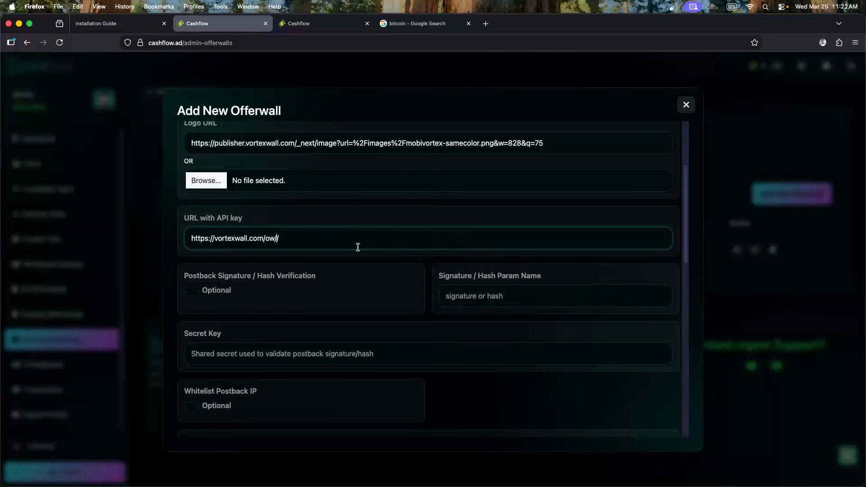
key("super+v")
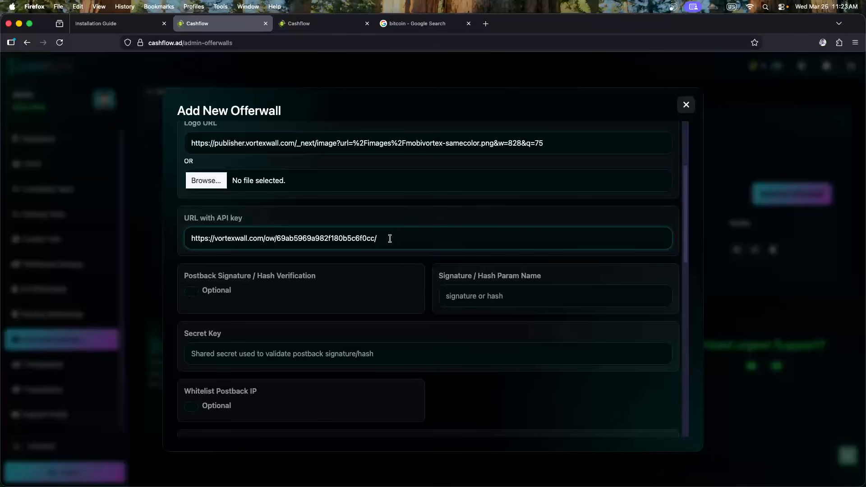
Reload offerwalls on the Cashflow earn page, return to the form, and close VortexWall's placement details
left_click(323, 23)
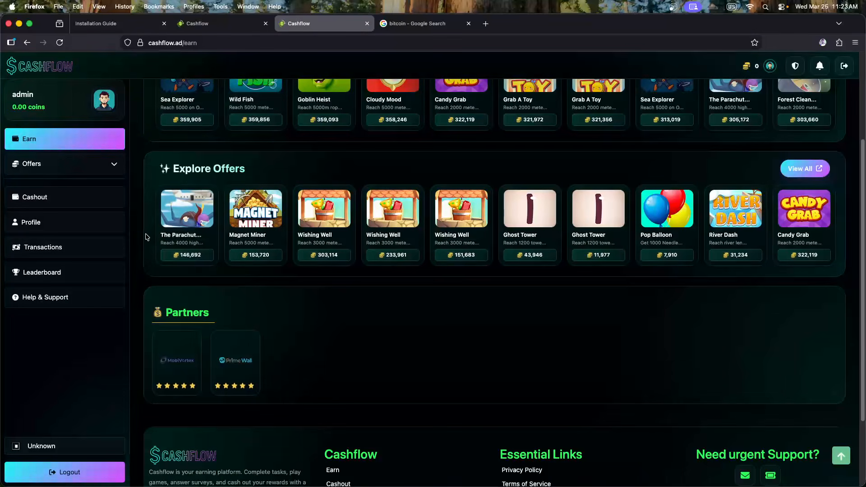
left_click(43, 143)
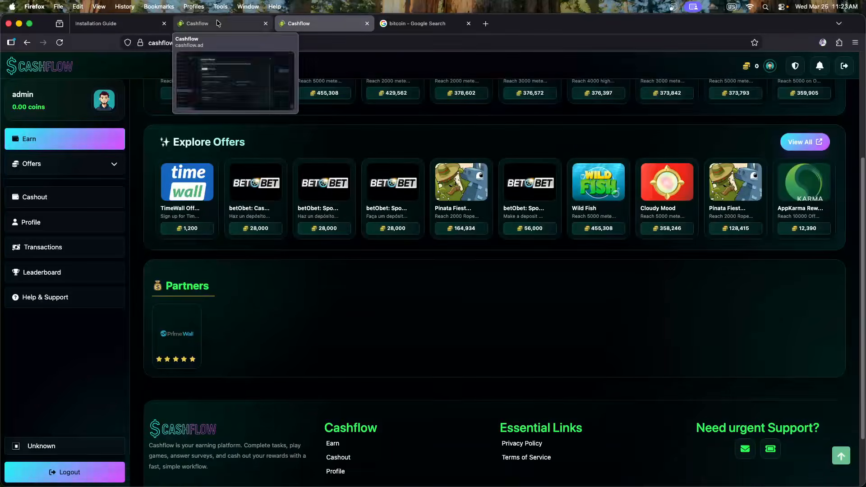
left_click(216, 20)
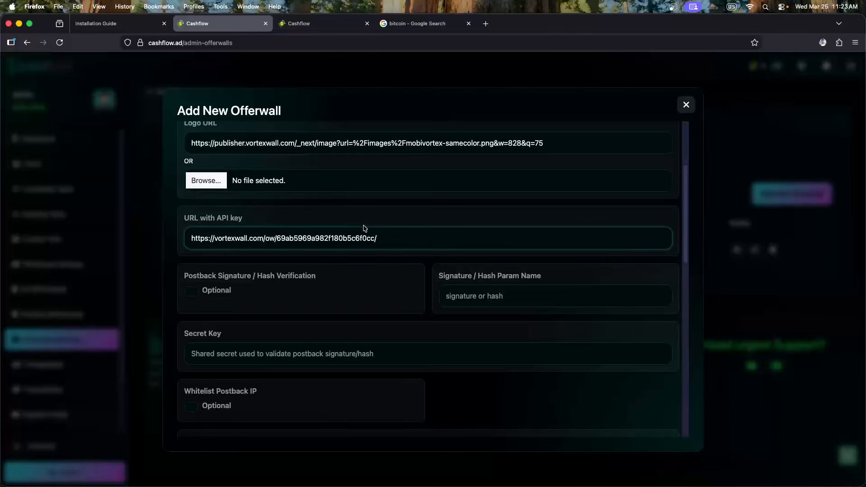
scroll(359, 231, "down", 1)
scroll(271, 257, "up", 3)
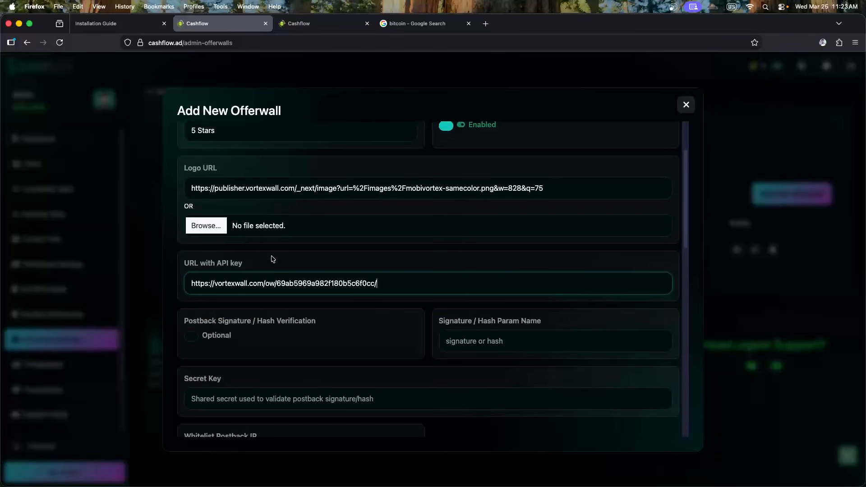
scroll(255, 233, "down", 1)
scroll(255, 233, "down", 4)
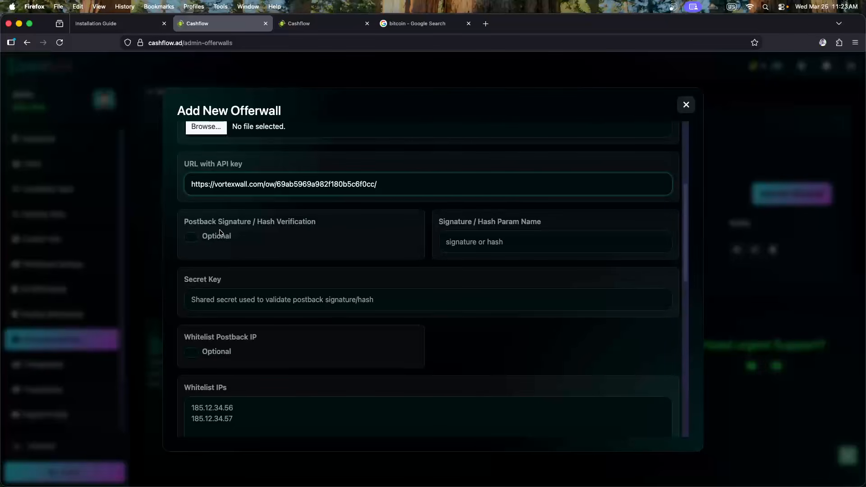
key("super+Tab")
left_click(143, 197)
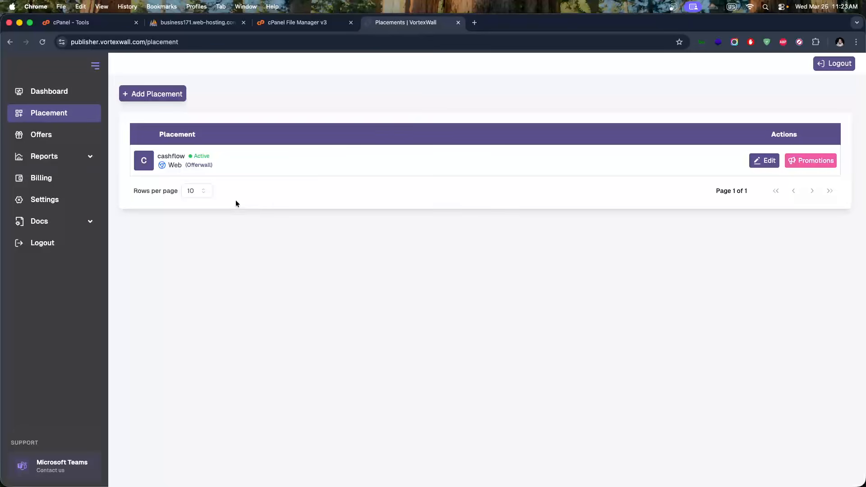
Find the HASH parameter in the postback parameter table of VortexWall's Callback docs
left_click(60, 226)
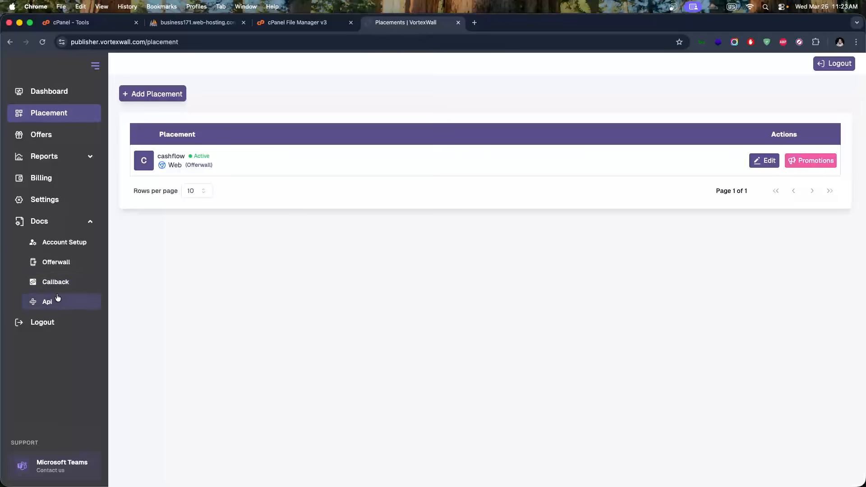
left_click(67, 282)
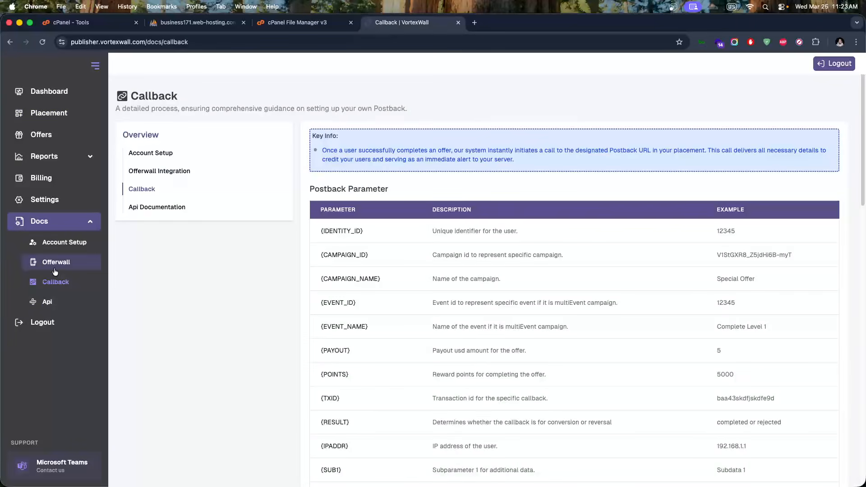
scroll(367, 276, "down", 2)
scroll(358, 276, "down", 4)
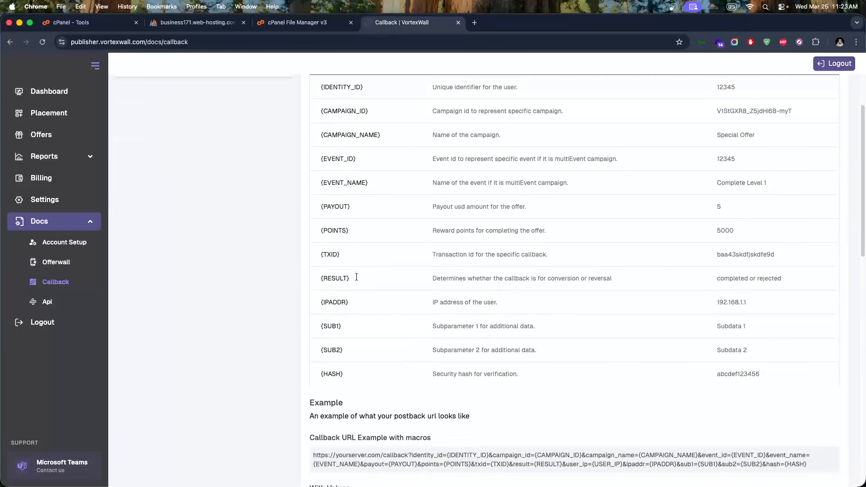
scroll(356, 276, "down", 1)
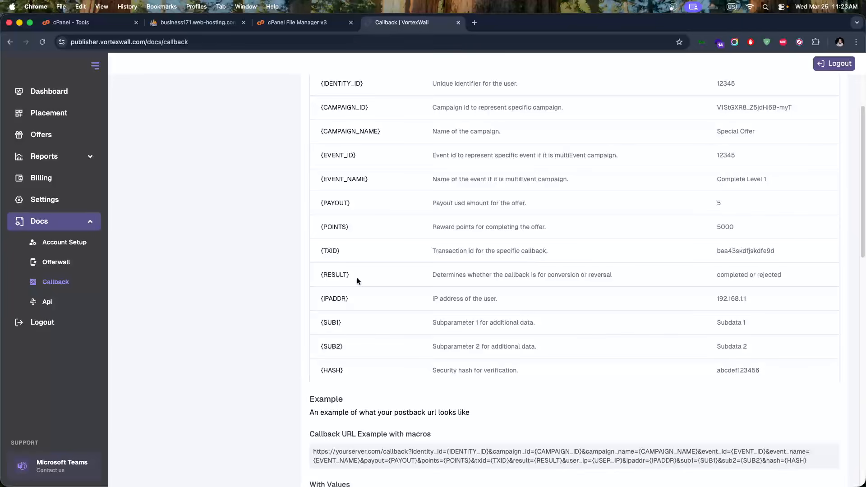
double_click(332, 368)
key("super+Tab")
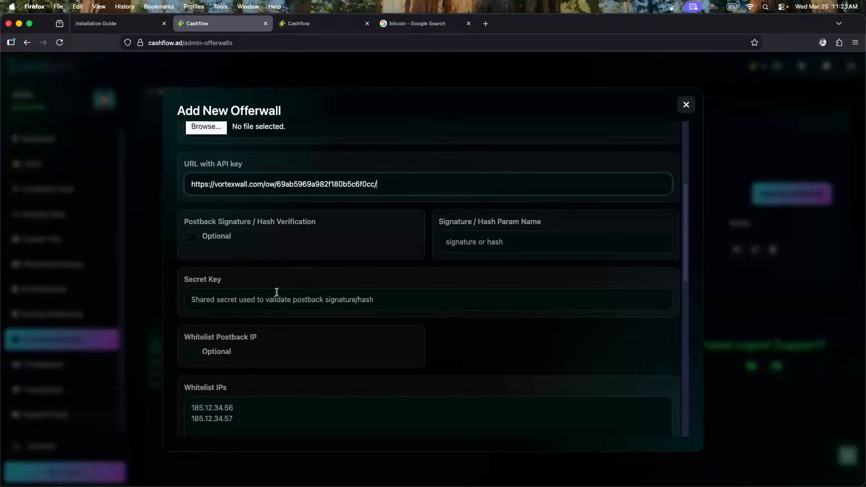
Set Postback Signature / Hash Verification to Required and start entering the hash param name
left_click(191, 238)
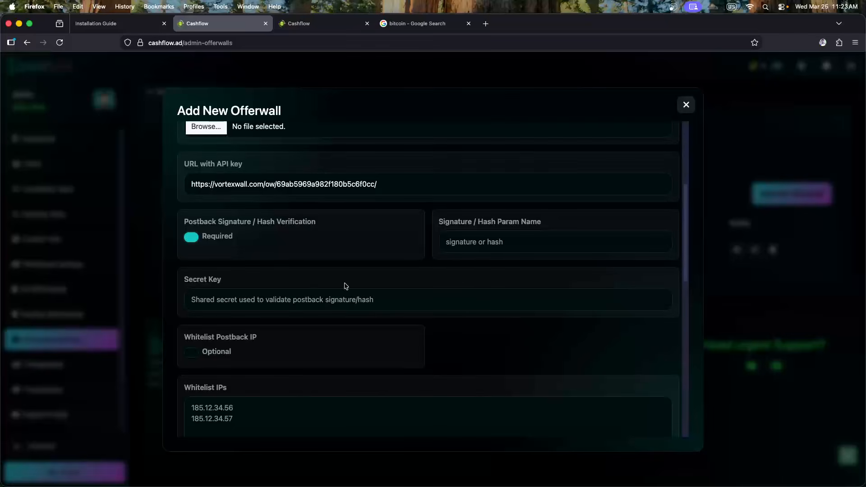
left_click(485, 247)
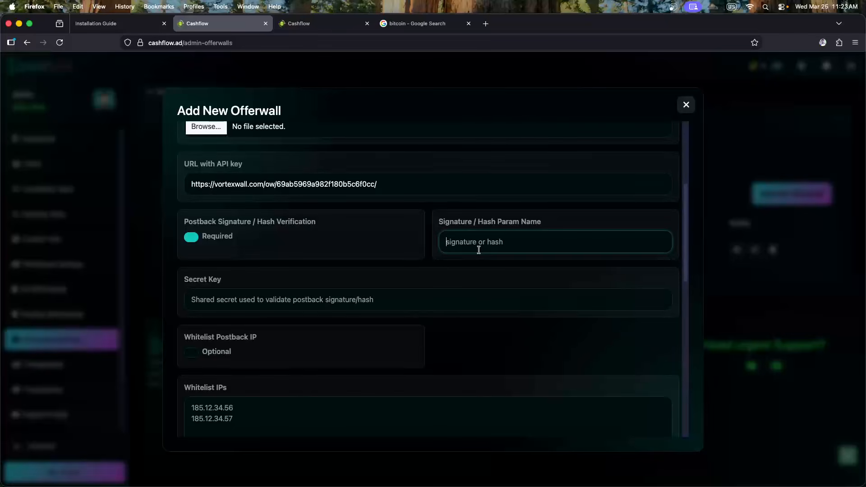
type("hash")
mouse_move(485, 256)
left_mouse_down()
mouse_move(462, 243)
mouse_move(376, 250)
left_mouse_up()
type("H")
Copy HASH from the Callback docs into Signature / Hash Param Name
key("super+Tab")
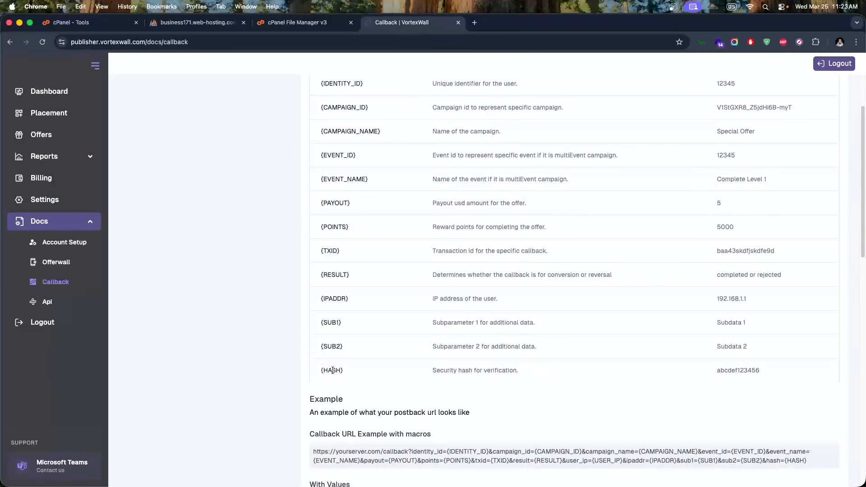
double_click(332, 370)
key("super+c")
key("super+Tab")
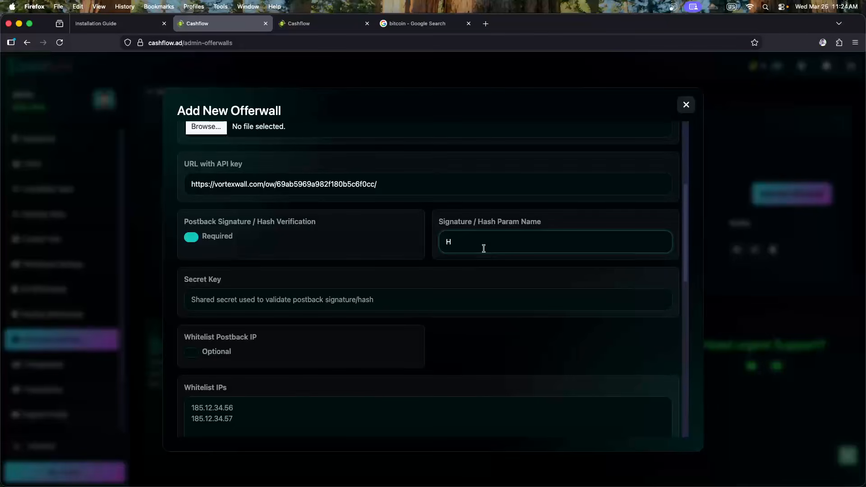
key("BackSpace")
key("super+v")
left_click(228, 298)
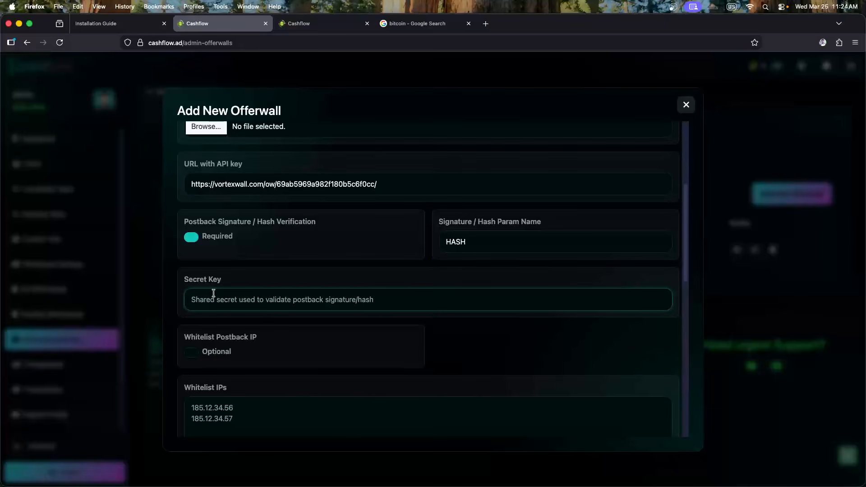
key("super+Tab")
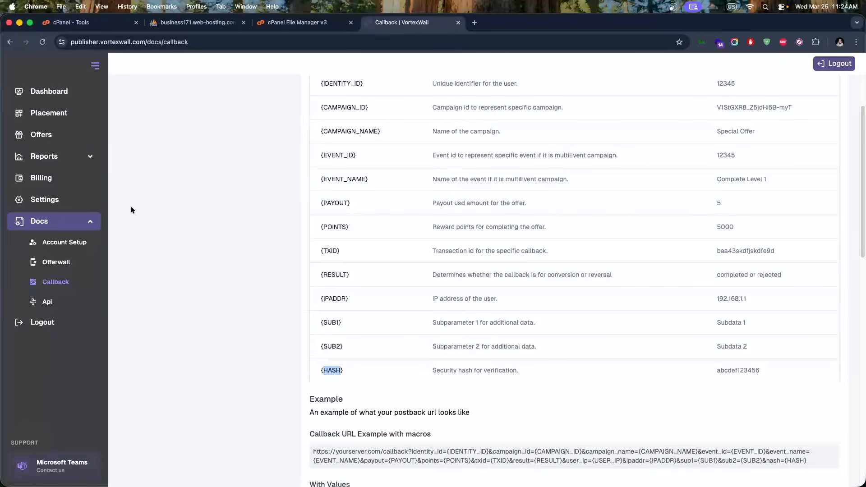
Open the cashflow placement's edit window in VortexWall, then close it
left_click(58, 116)
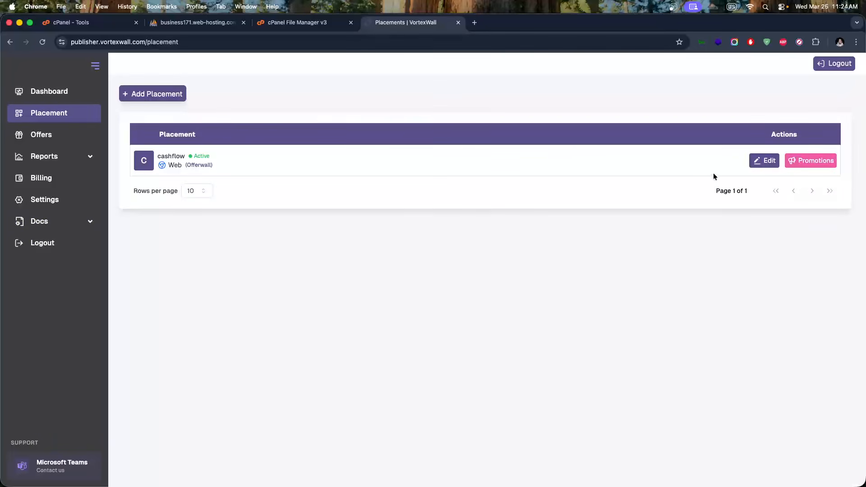
left_click(769, 163)
scroll(551, 203, "down", 5)
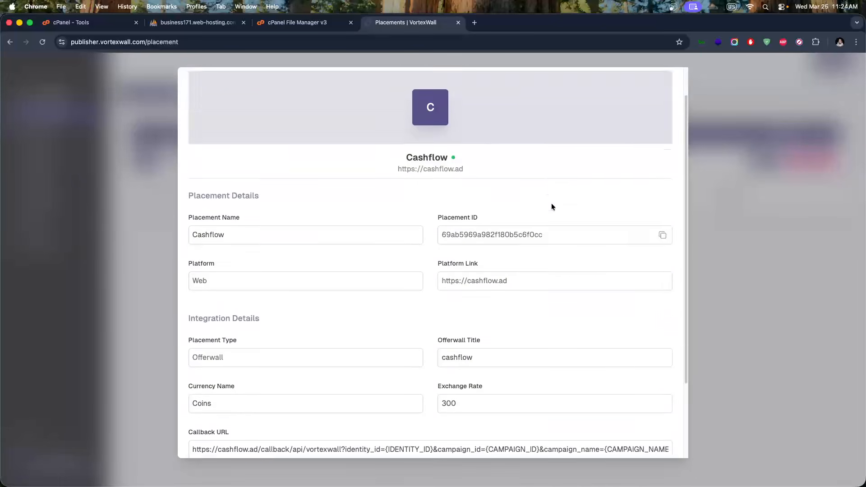
scroll(404, 277, "up", 5)
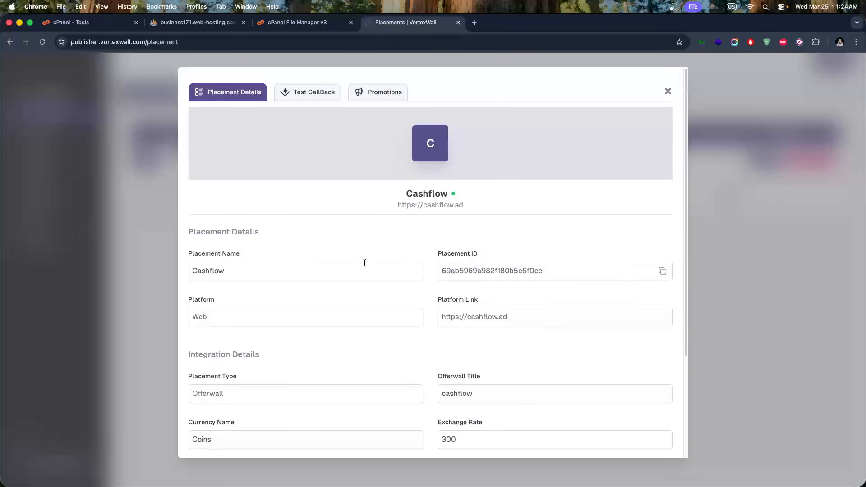
left_click(85, 209)
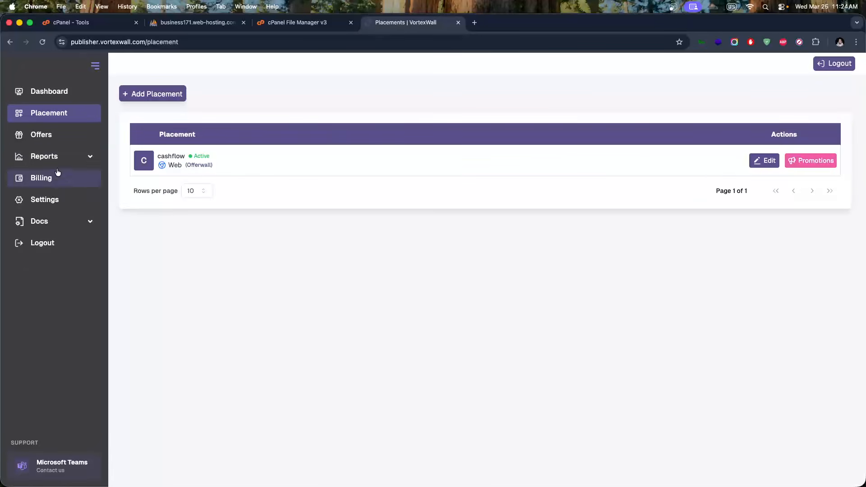
Reveal and select Your Secret Key on the VortexWall Settings page
left_click(51, 201)
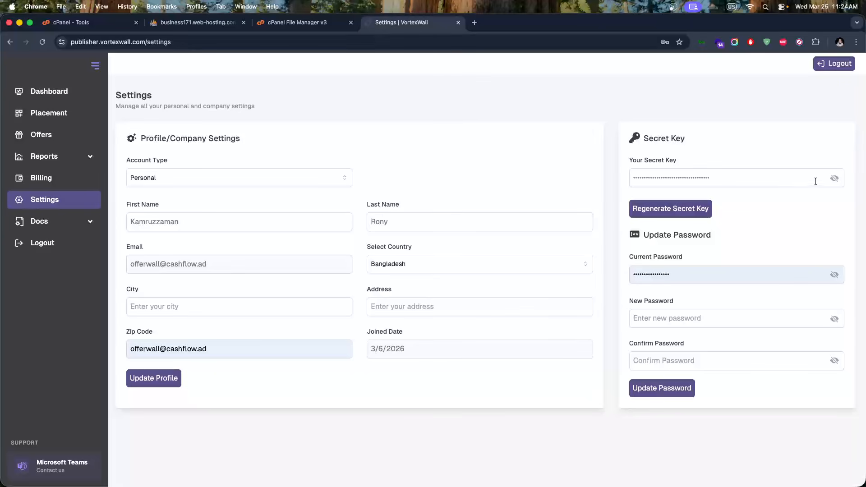
left_click(834, 180)
left_click_drag(769, 178, 597, 180)
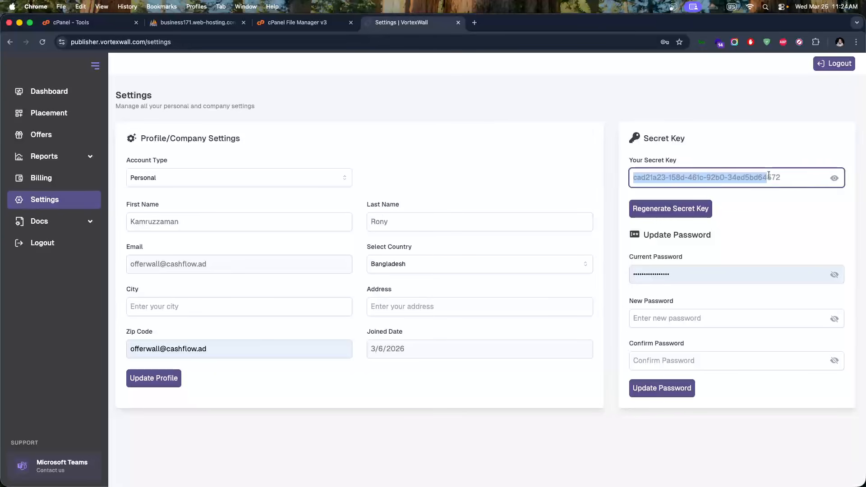
left_click(805, 178)
left_click_drag(799, 178, 609, 178)
left_click(47, 91)
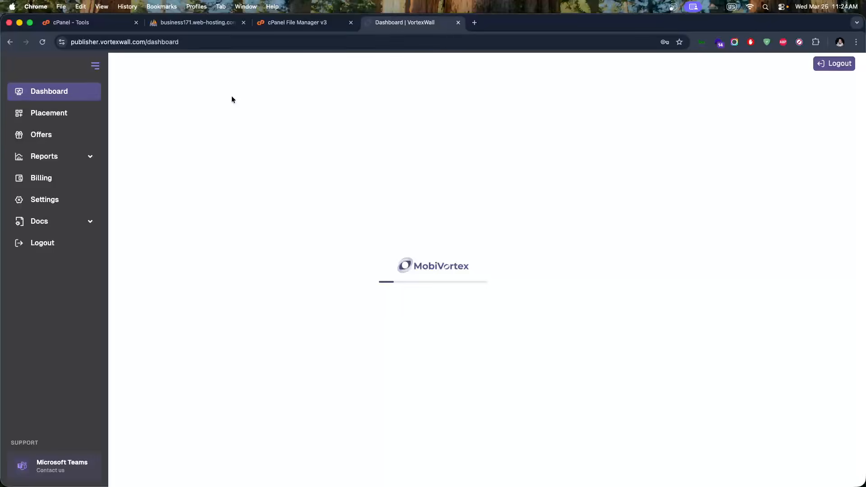
key("super+Tab")
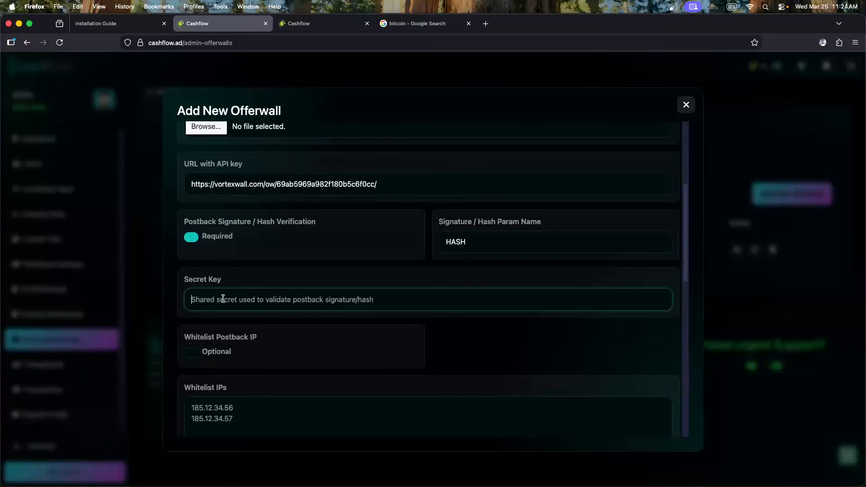
Paste the VortexWall secret key into the offerwall's Secret Key field
key("super+v")
left_click_drag(358, 306, 188, 297)
left_click(251, 286)
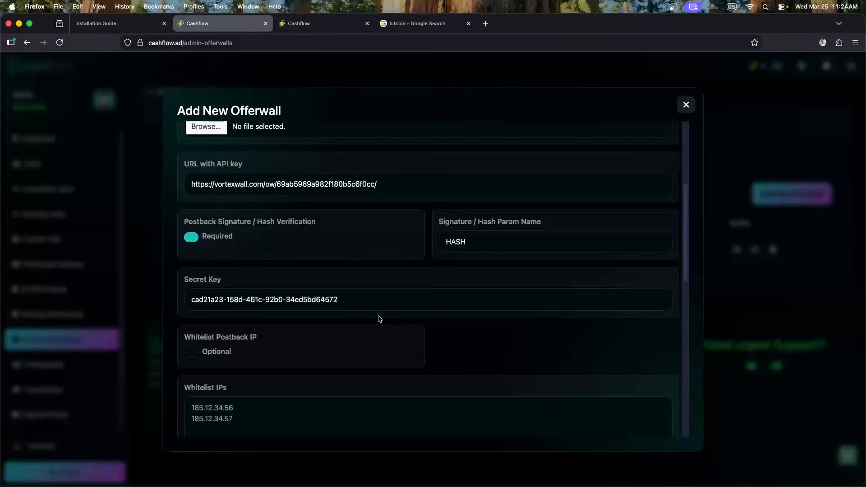
scroll(434, 272, "down", 9)
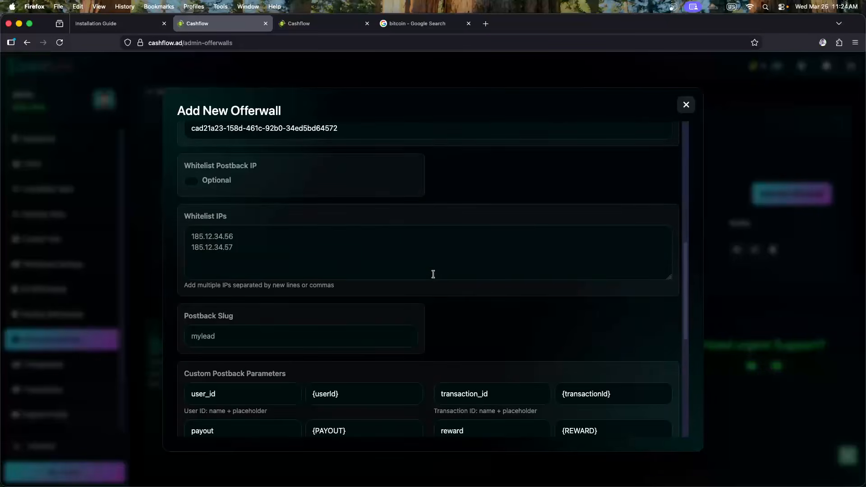
scroll(396, 334, "down", 2)
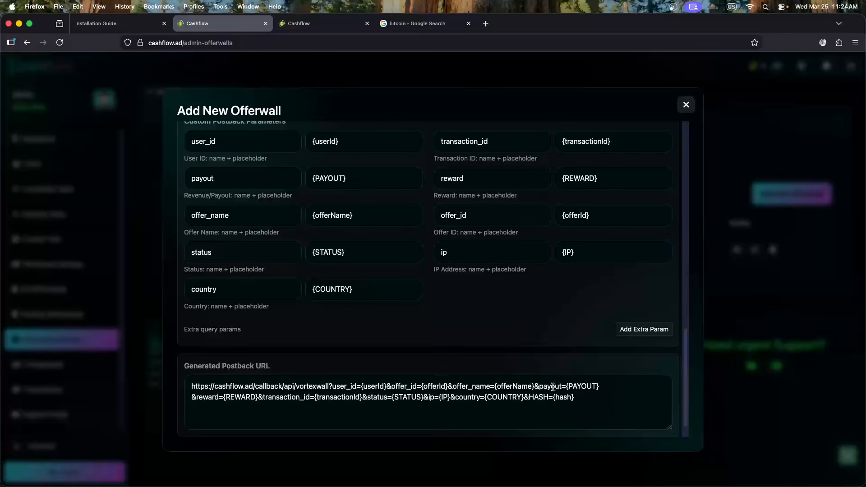
left_click_drag(530, 397, 597, 394)
left_click(597, 394)
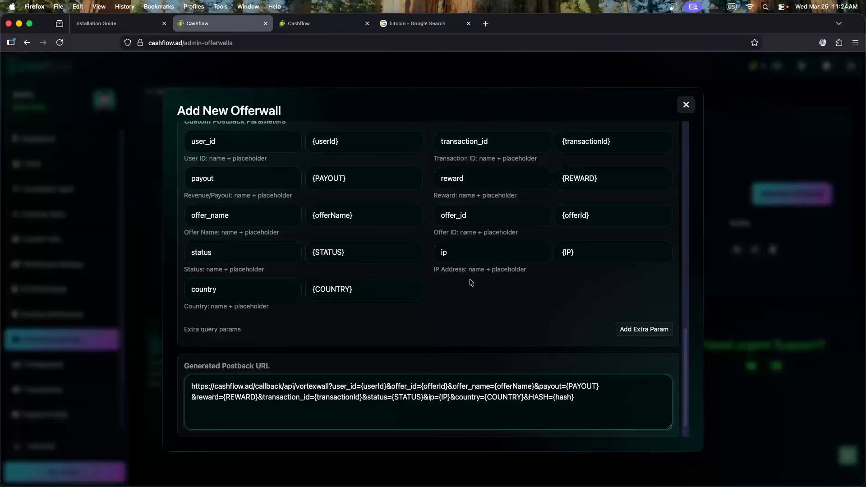
scroll(469, 282, "up", 6)
scroll(316, 279, "up", 5)
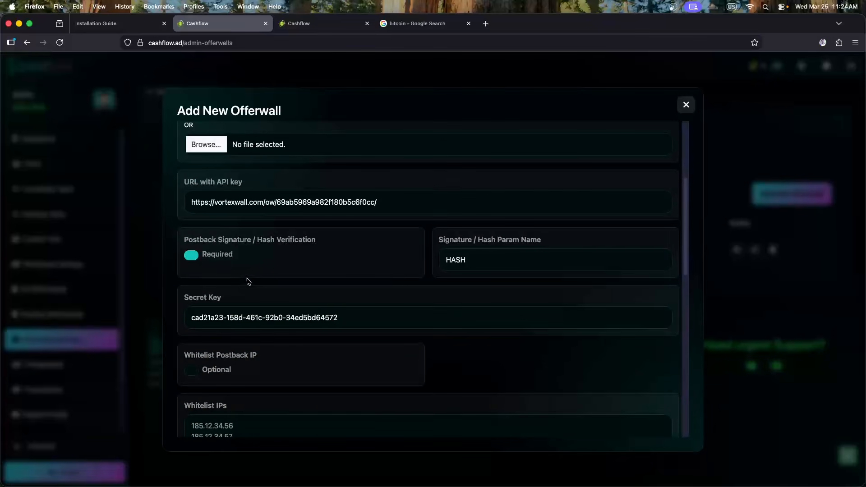
Set Hash Verification to Optional and Whitelist Postback IP to Required
left_click(193, 258)
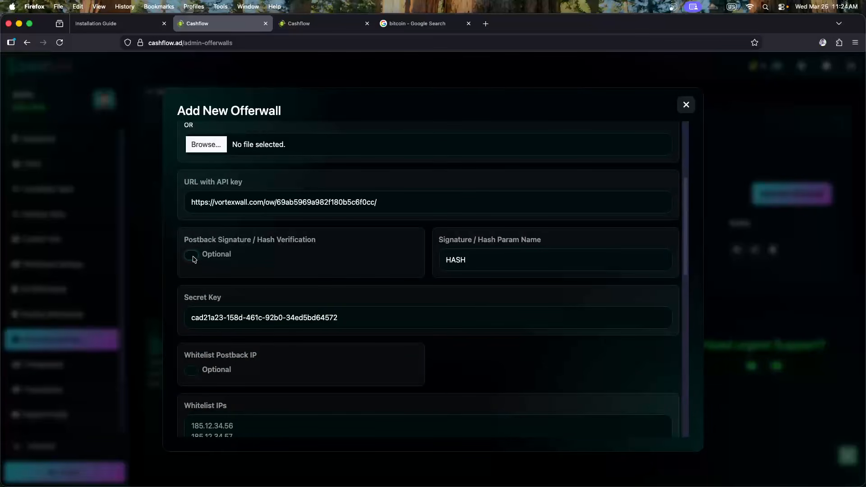
left_click(251, 260)
left_click(259, 260)
scroll(266, 260, "down", 3)
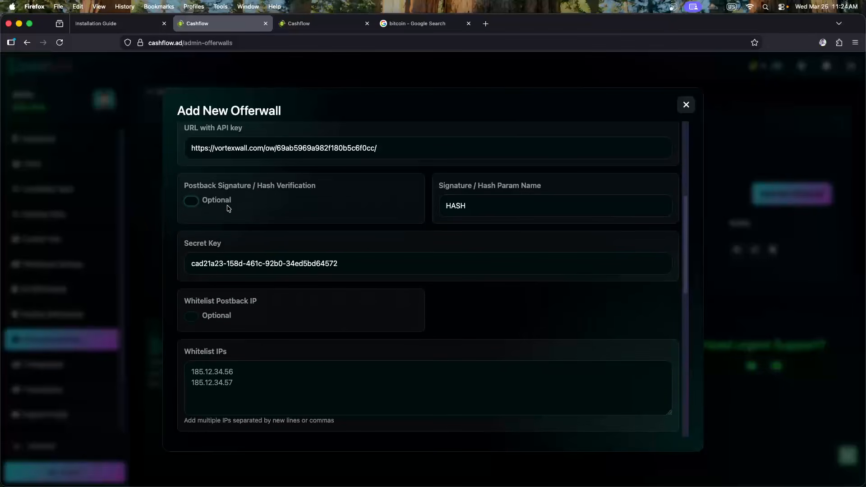
triple_click(219, 265)
left_click(352, 264)
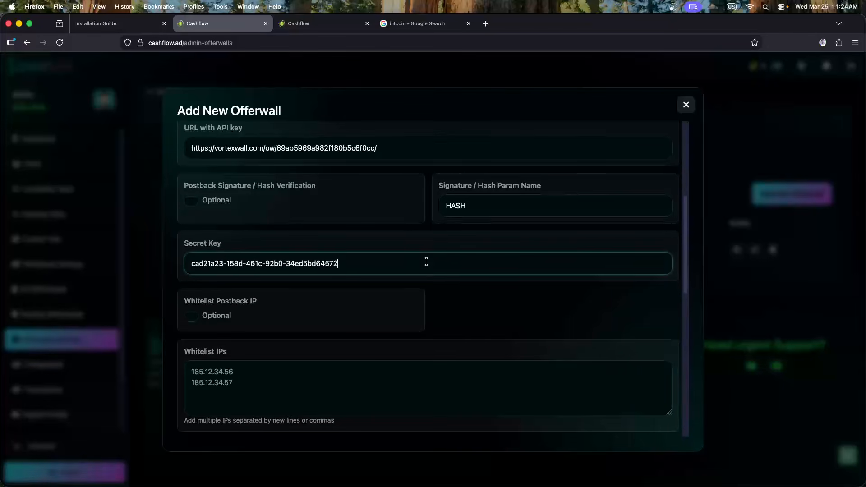
scroll(418, 261, "down", 2)
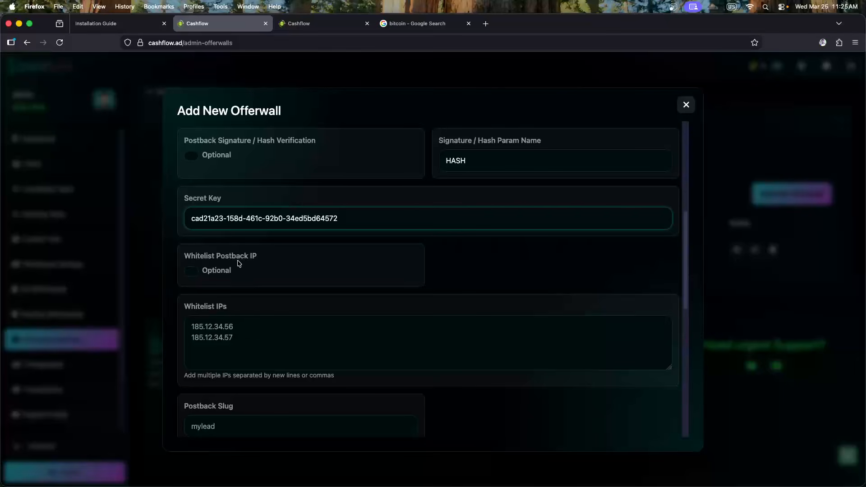
left_click(194, 271)
left_click(220, 331)
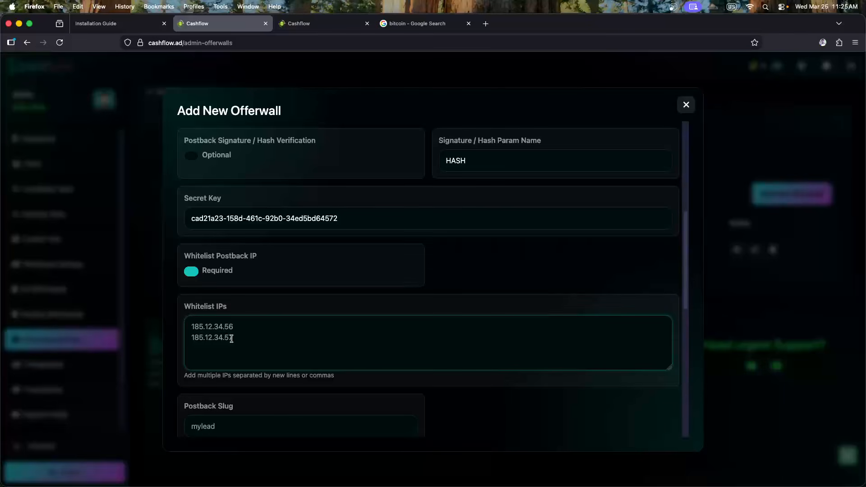
key("super+Tab")
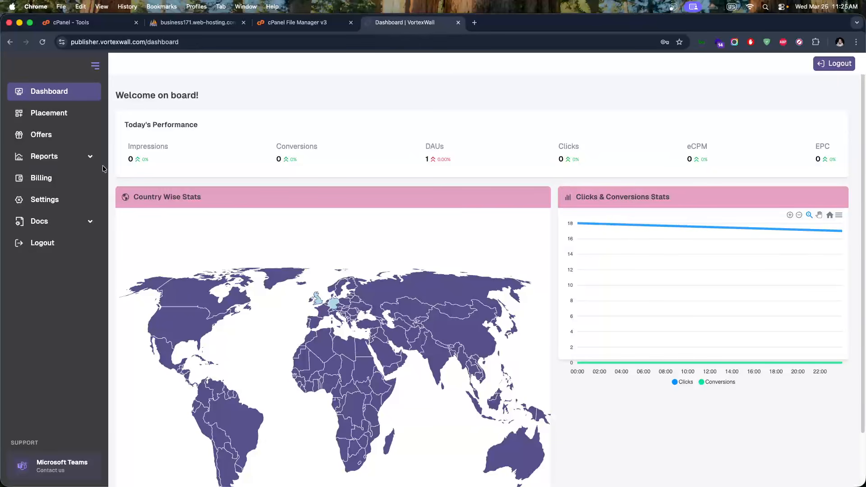
Open VortexWall's Callback documentation and scroll through the example callback URL
left_click(69, 221)
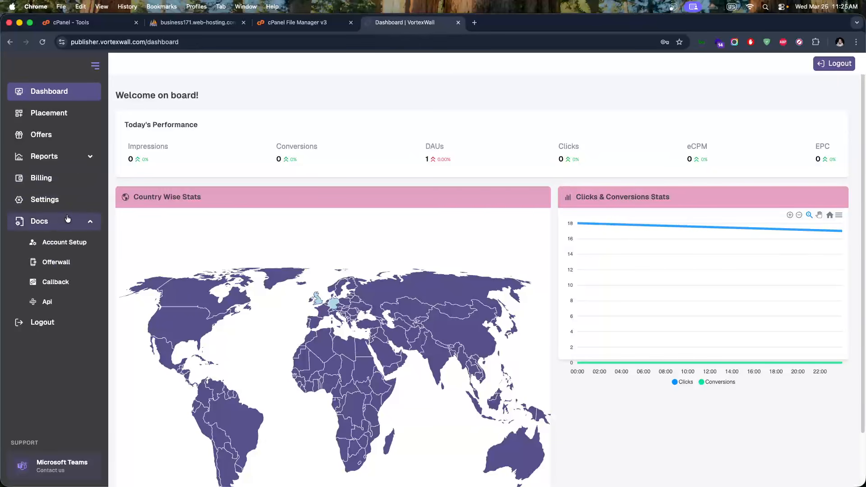
left_click(63, 285)
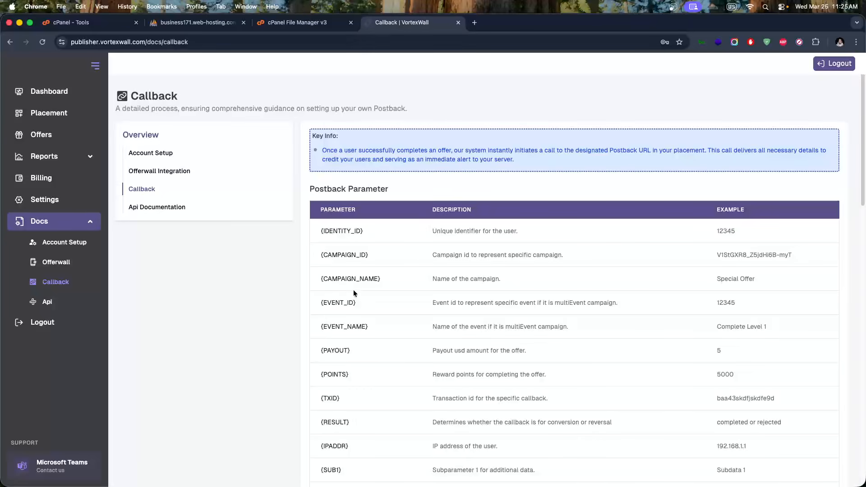
scroll(356, 302, "down", 2)
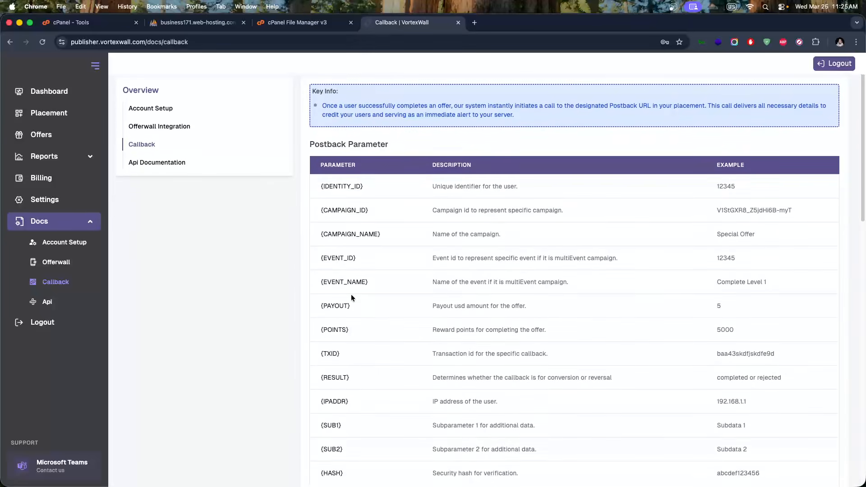
scroll(351, 294, "up", 1)
scroll(457, 188, "up", 1)
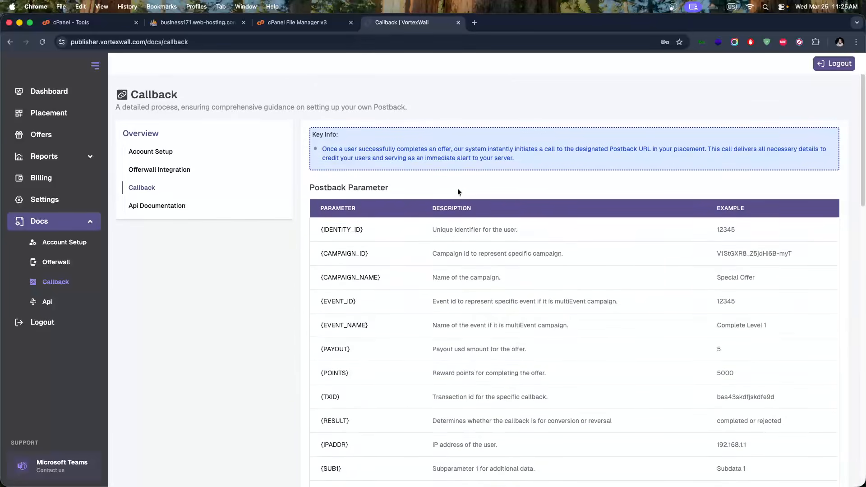
scroll(452, 190, "down", 10)
scroll(443, 197, "down", 5)
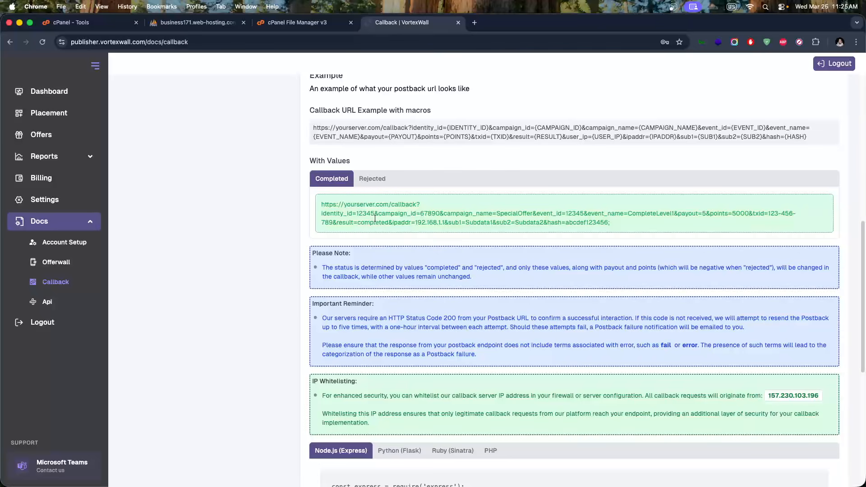
left_click_drag(359, 217, 427, 219)
left_click(449, 221)
Select the callback server IP 157.230.103.196 in the IP Whitelisting section
scroll(450, 222, "down", 1)
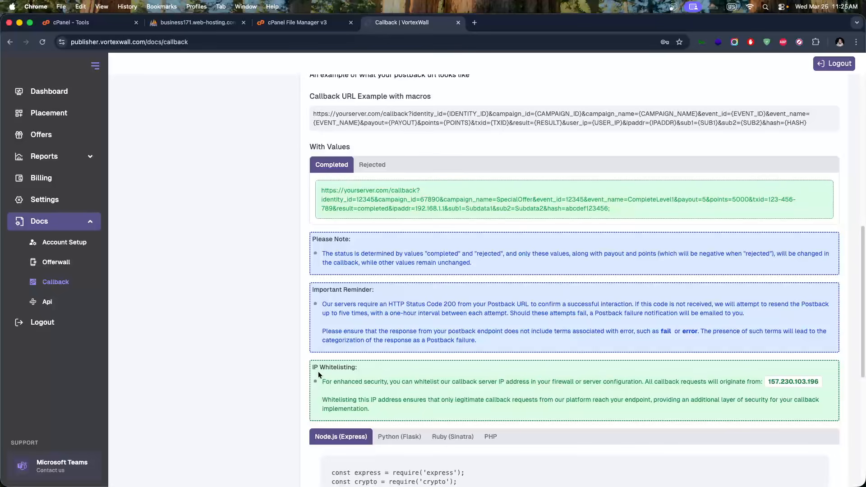
left_click_drag(329, 368, 348, 368)
left_click(404, 381)
left_click_drag(766, 381, 819, 381)
key("super+c")
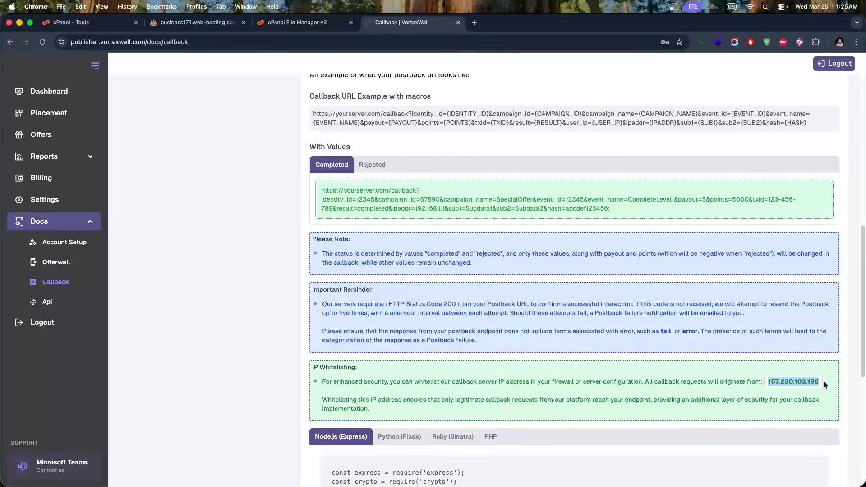
key("super+Tab")
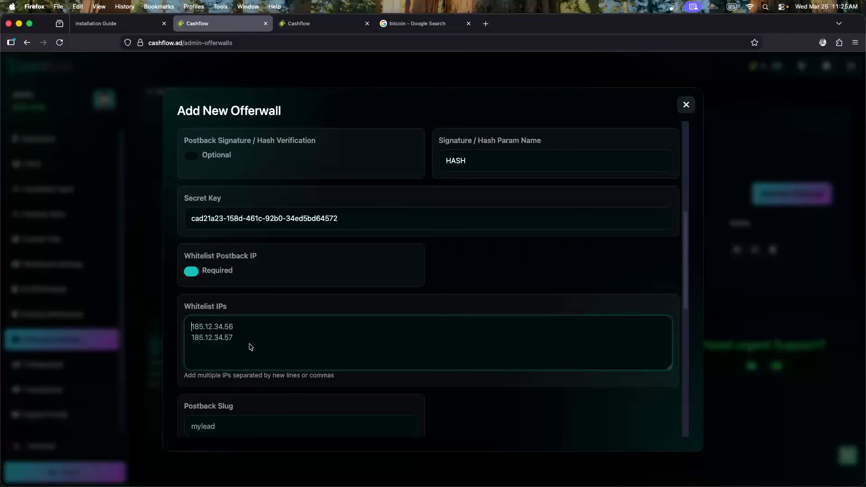
Paste 157.230.103.196 into Whitelist IPs and set Whitelist Postback IP to Optional
key("super+v")
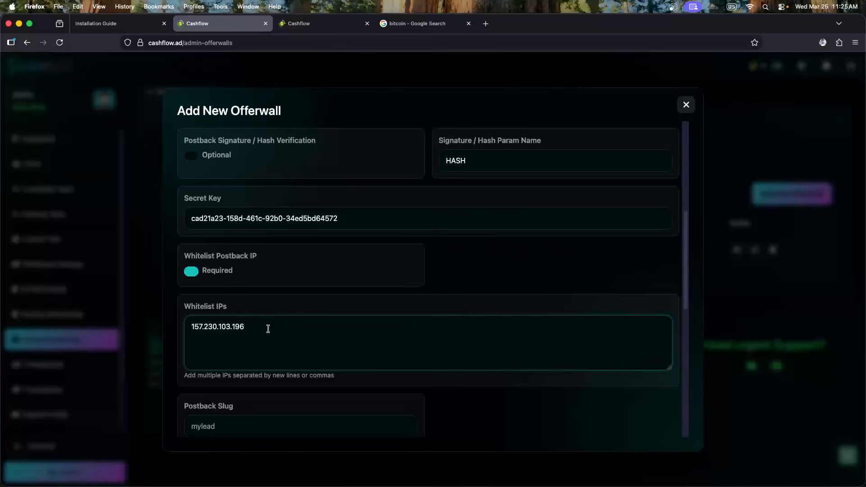
left_click(253, 309)
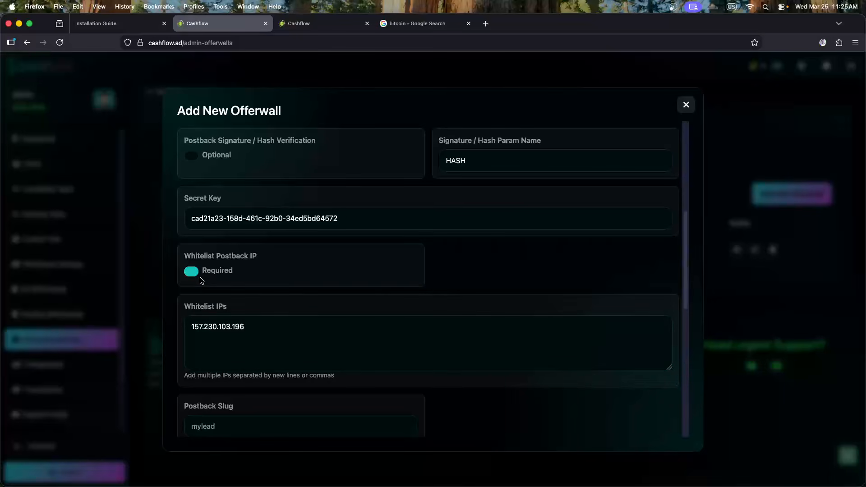
left_click(192, 272)
Recheck the Whitelist IPs entry, then go back to the VortexWall callback docs
scroll(337, 230, "up", 2)
scroll(333, 234, "down", 3)
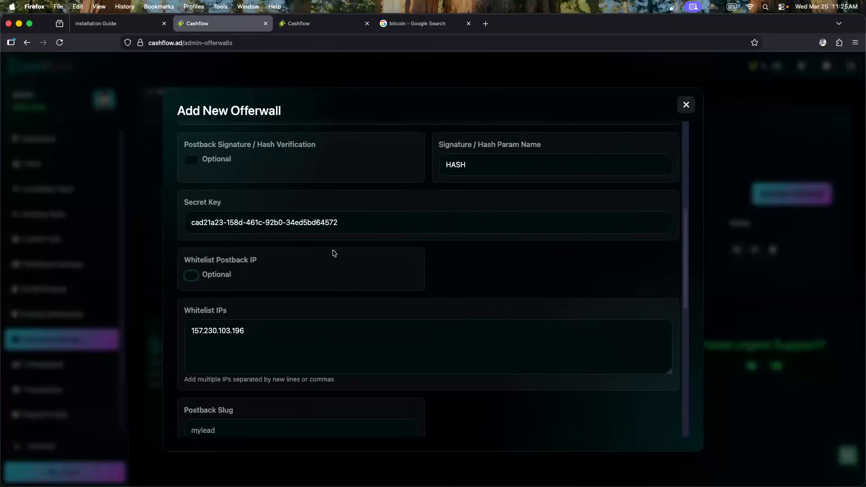
scroll(333, 254, "down", 3)
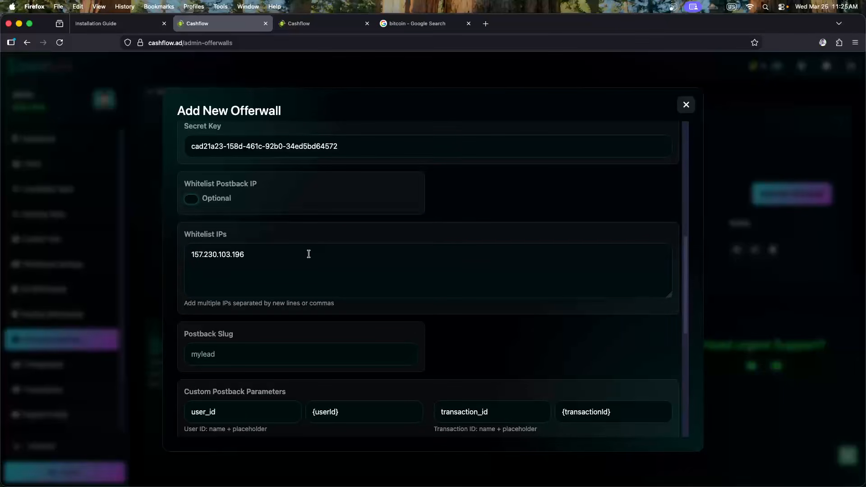
left_click(290, 257)
scroll(290, 256, "down", 2)
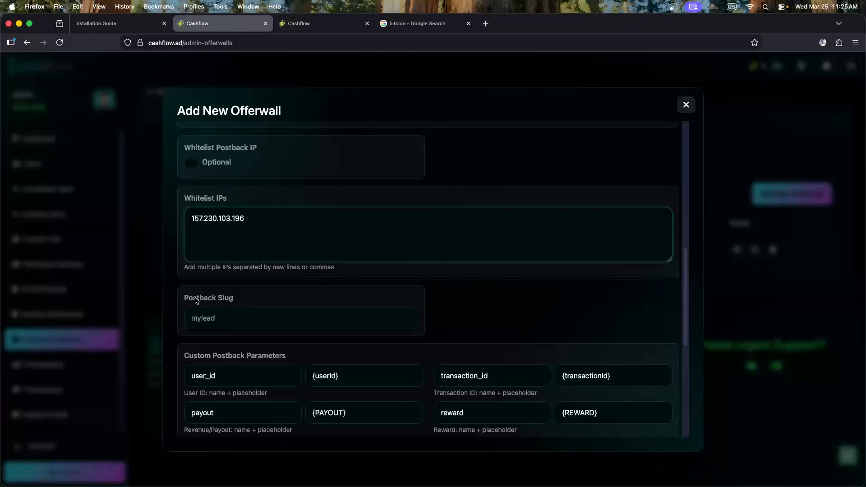
key("super+Tab")
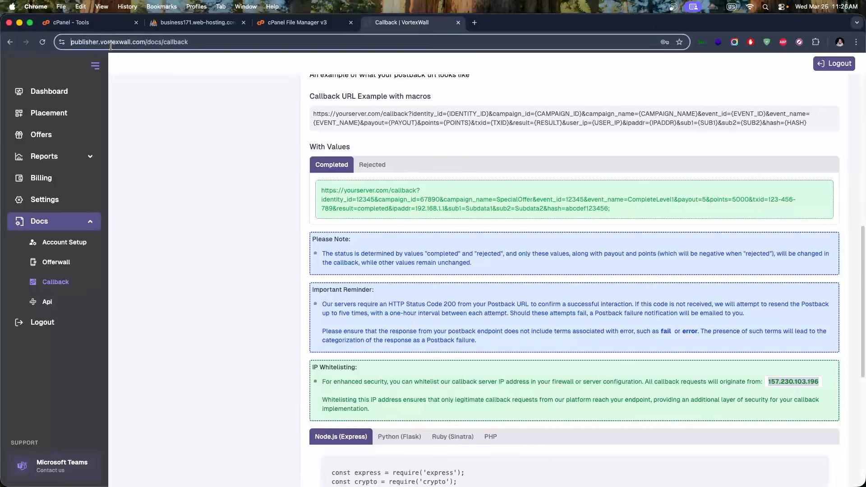
Copy 'vortexwall' from the docs page address into the Postback Slug, replacing mylead, then check the Generated Postback URL
left_click(131, 44)
double_click(142, 42)
key("super+c")
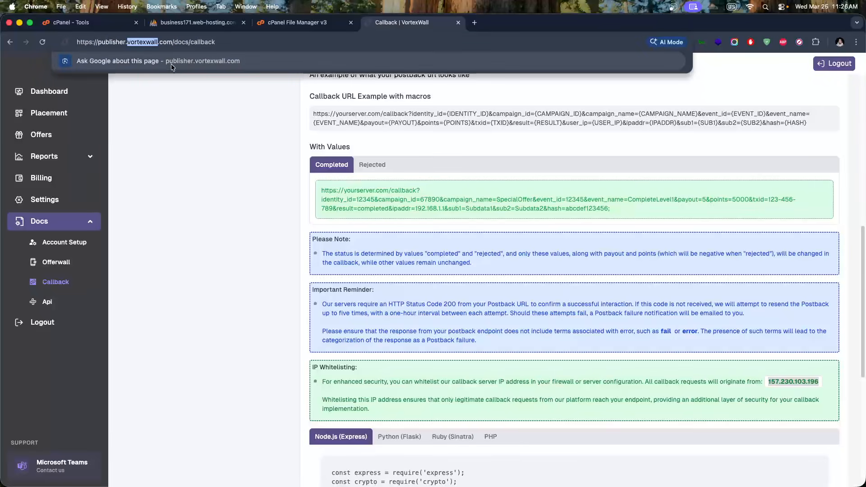
key("super+Tab")
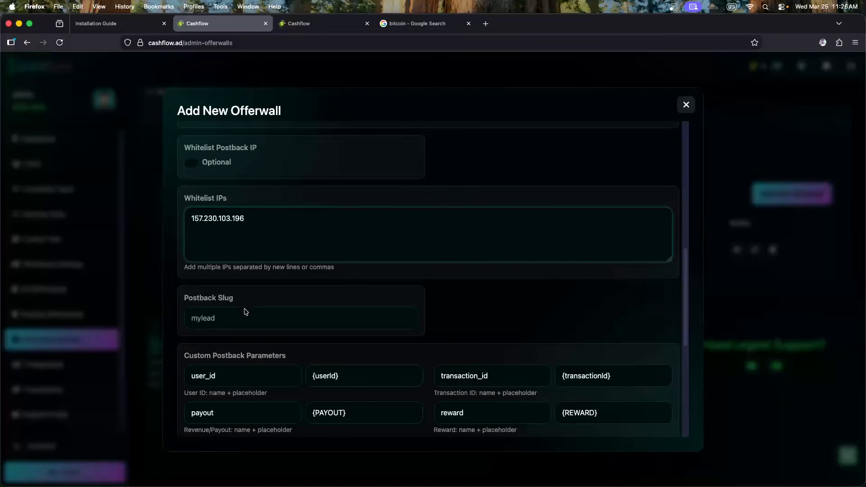
left_click(216, 320)
key("super+v")
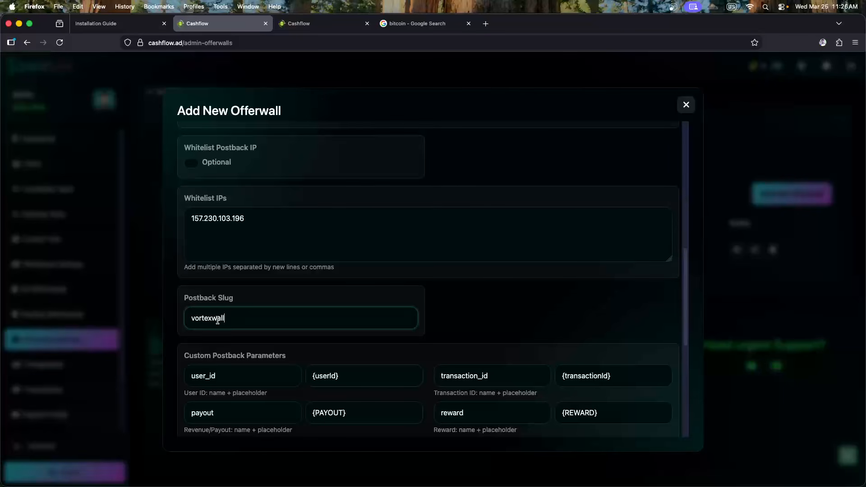
left_click(305, 299)
scroll(302, 301, "down", 5)
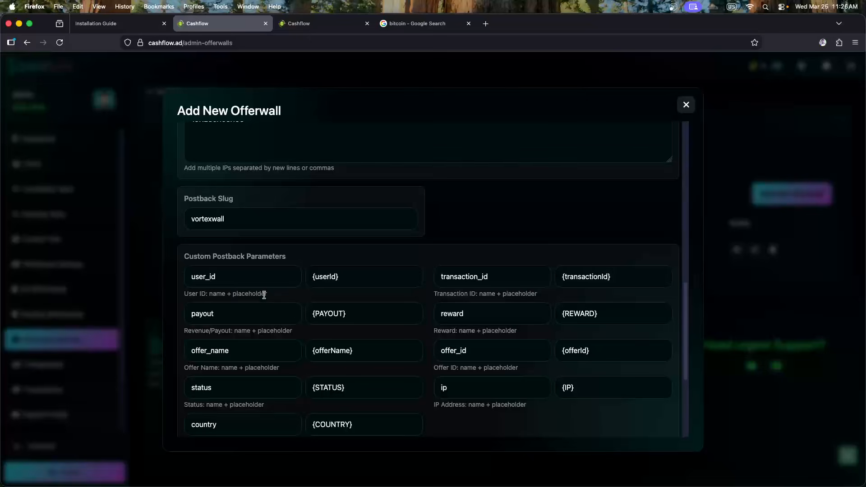
scroll(264, 297, "down", 6)
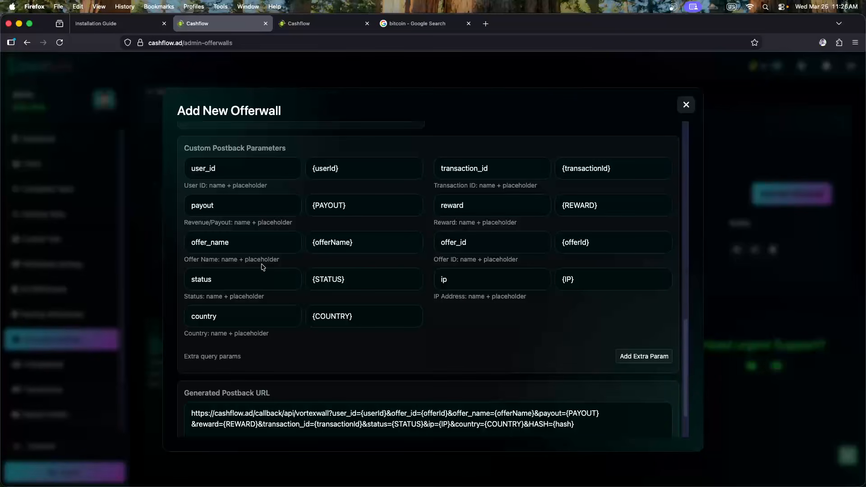
Inspect the slug and full address in the generated postback URL
double_click(296, 414)
left_click(347, 414)
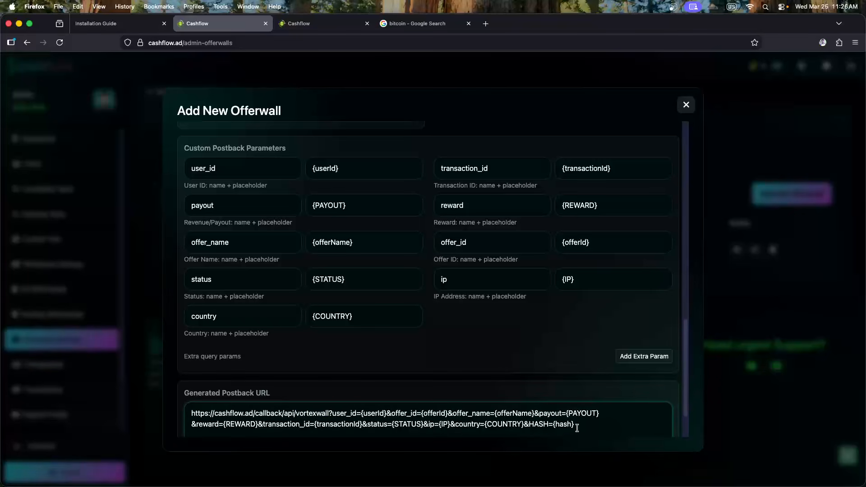
left_click_drag(576, 428, 190, 411)
left_click(234, 413)
scroll(324, 258, "up", 1)
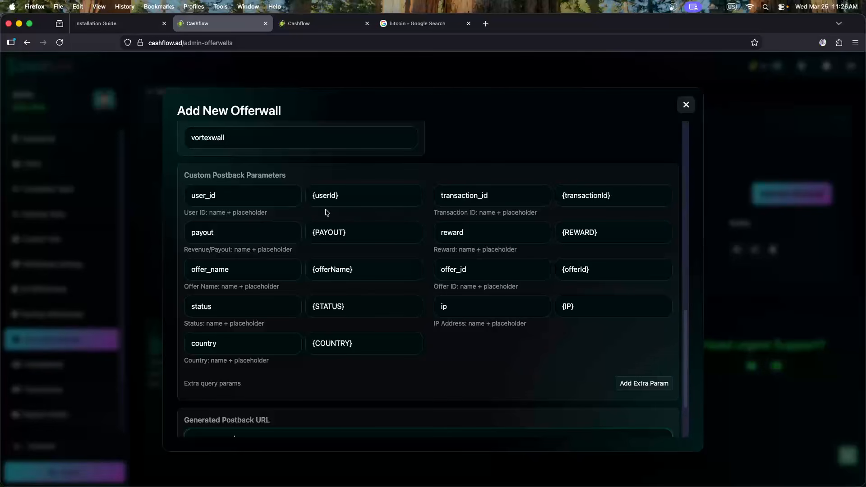
scroll(308, 217, "up", 1)
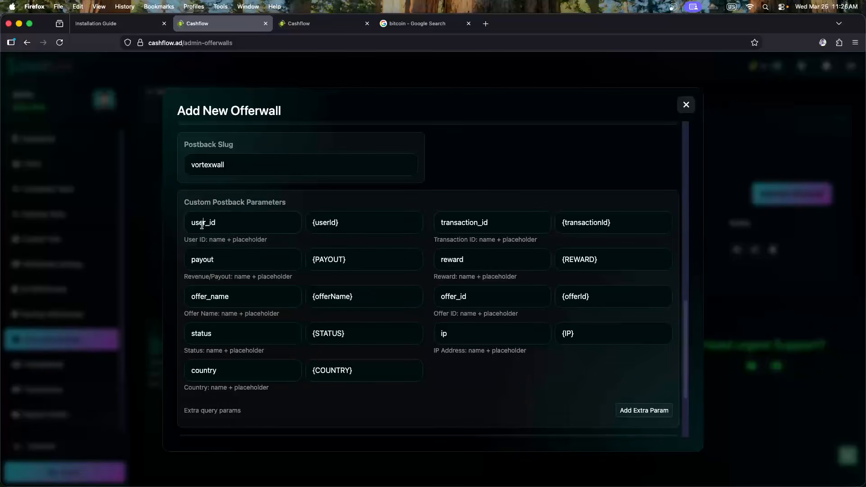
Copy IDENTITY_ID from the VortexWall docs and paste it over userId in the user_id placeholder
double_click(201, 224)
double_click(327, 224)
key("super+Tab")
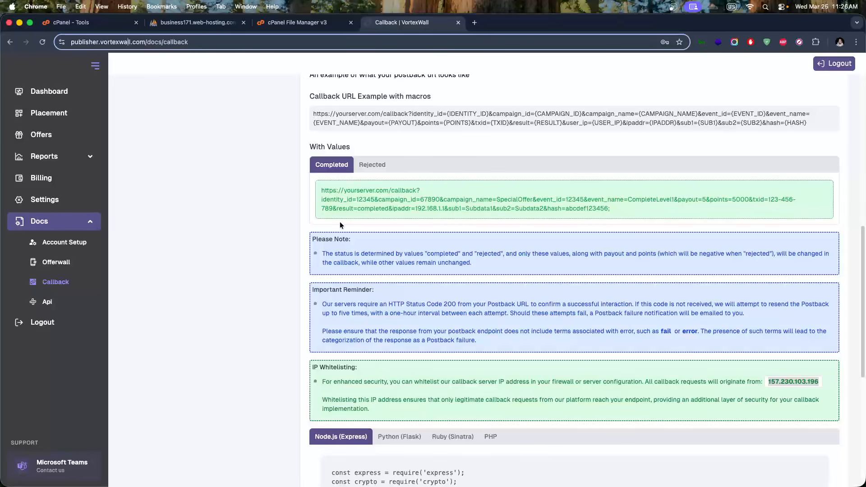
scroll(305, 211, "up", 7)
scroll(273, 246, "up", 2)
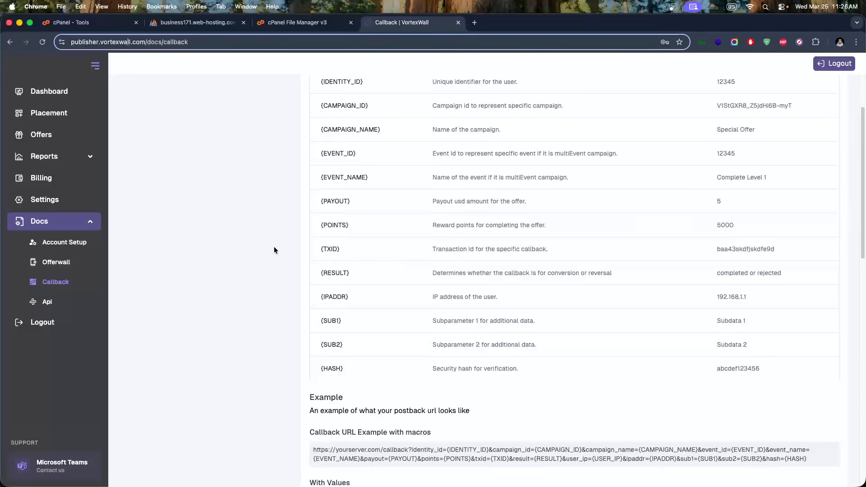
double_click(340, 125)
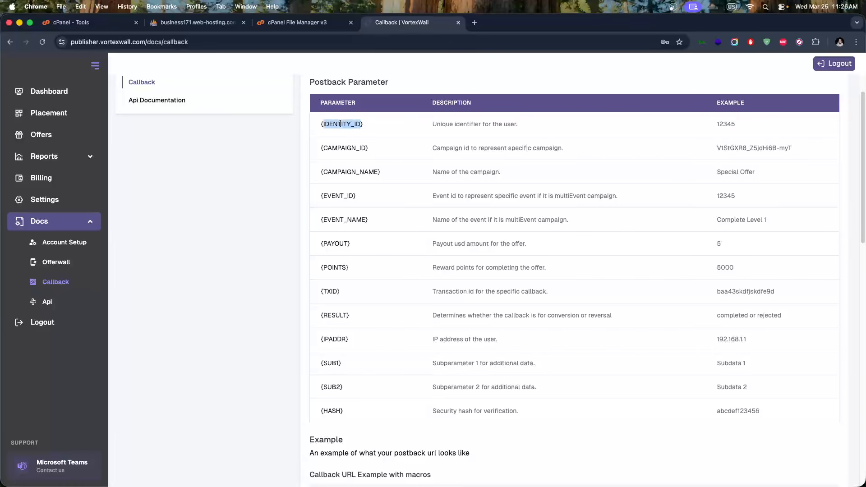
key("super+c")
key("super+Tab")
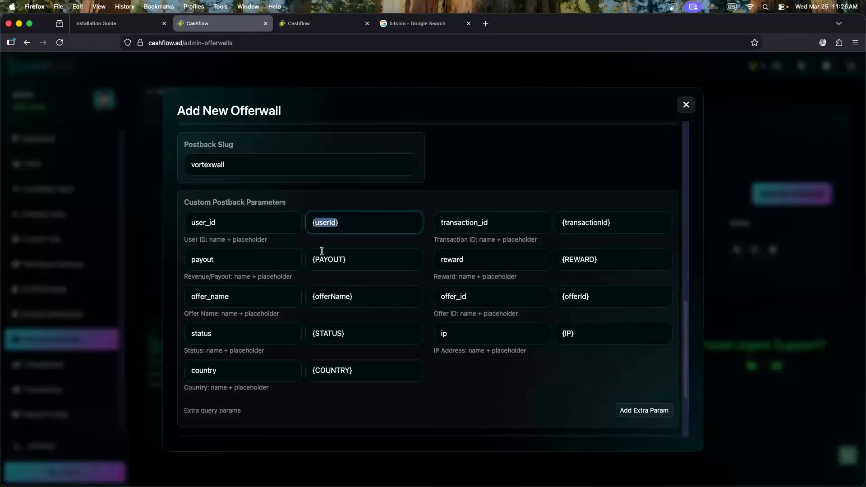
left_click(325, 221)
double_click(321, 222)
key("super+v")
Confirm {IDENTITY_ID} appears in the generated URL, test-typing 'hello' before restoring IDENTITY_ID
scroll(323, 229, "down", 4)
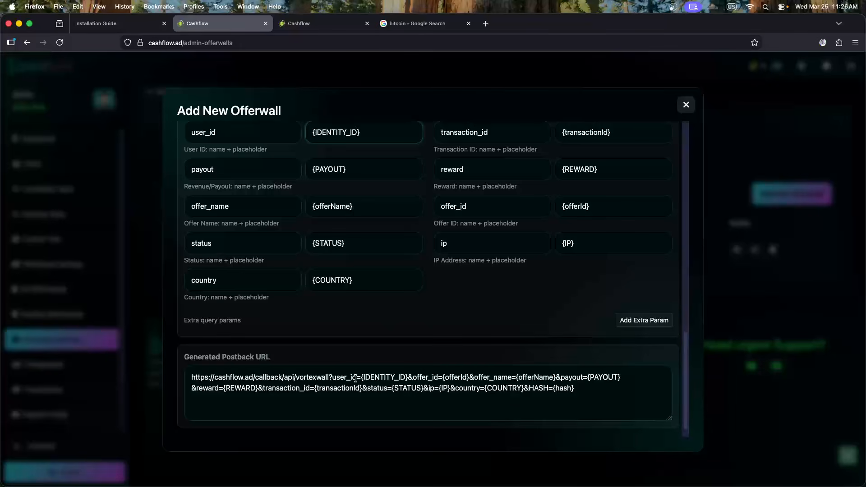
double_click(339, 378)
double_click(390, 378)
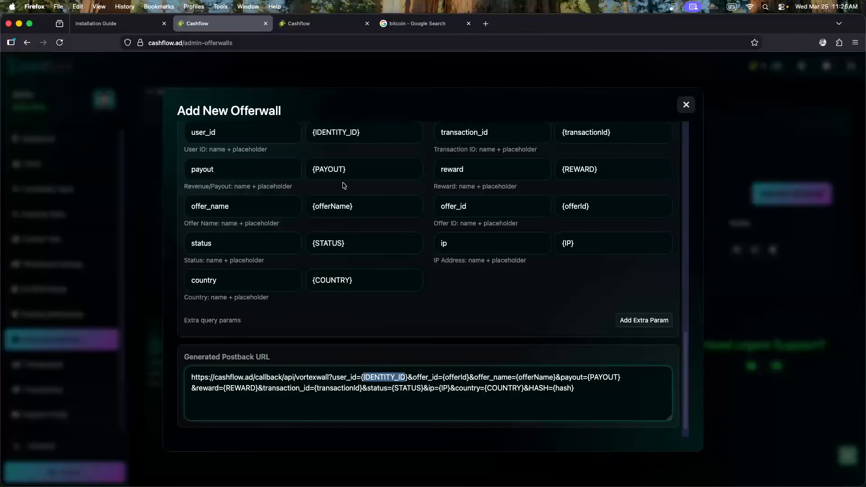
double_click(334, 132)
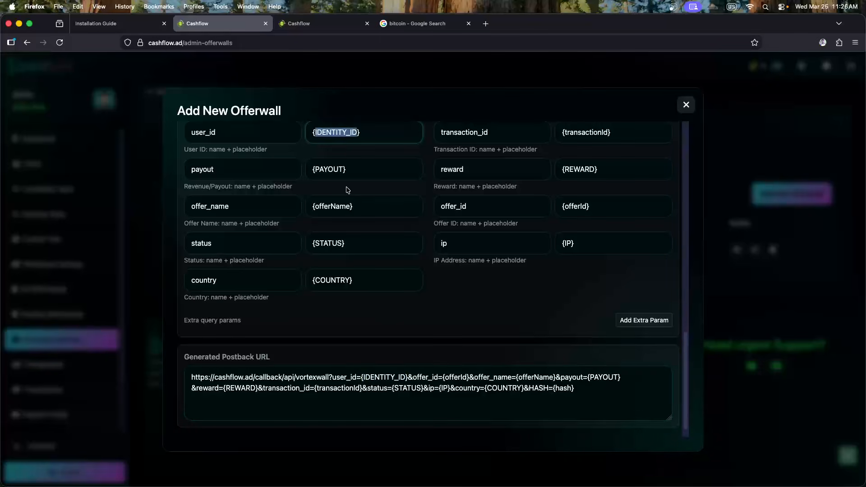
type("hello")
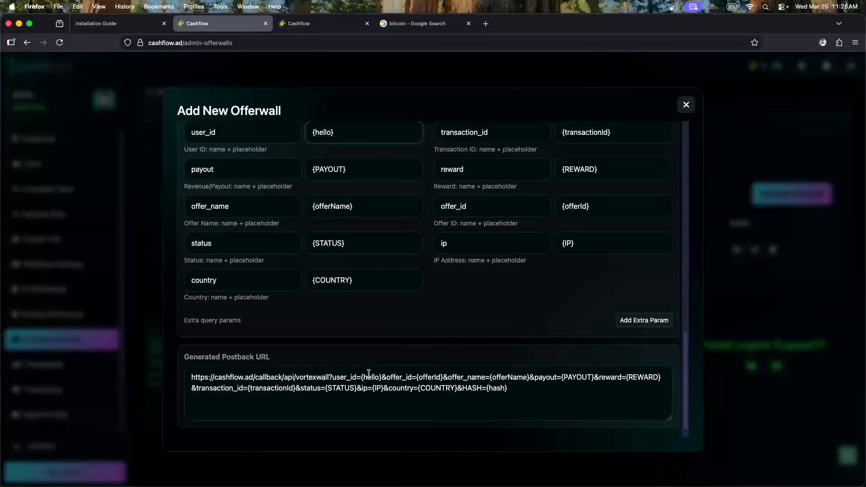
double_click(321, 133)
key("super+v")
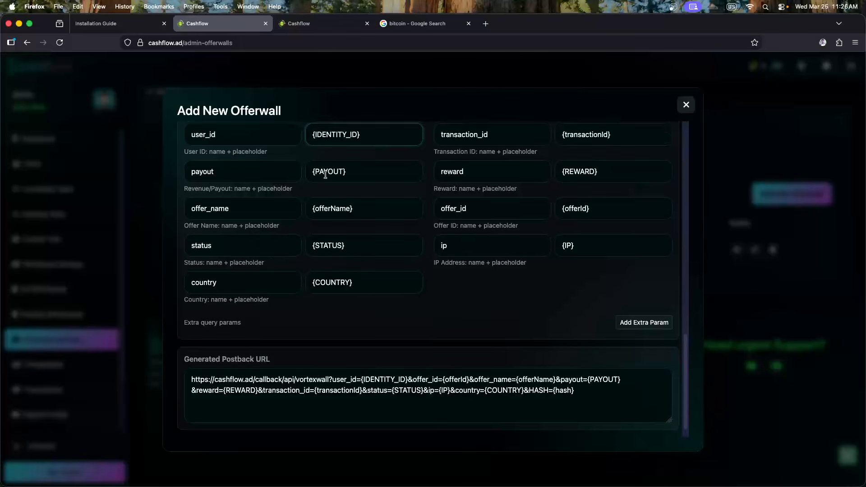
Switch between the Cashflow offerwall form and the VortexWall callback docs
scroll(322, 205, "up", 3)
key("super+Tab")
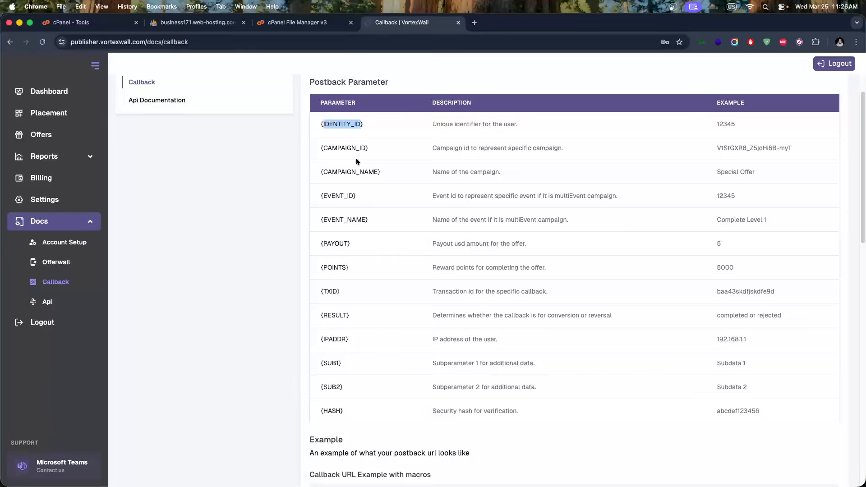
key("super+Tab")
key("super+Tab")
left_click_drag(470, 293, 437, 293)
Replace transactionId with TXID, copied from the docs, in the transaction_id placeholder
left_click(425, 293)
double_click(330, 289)
key("super+c")
key("super+Tab")
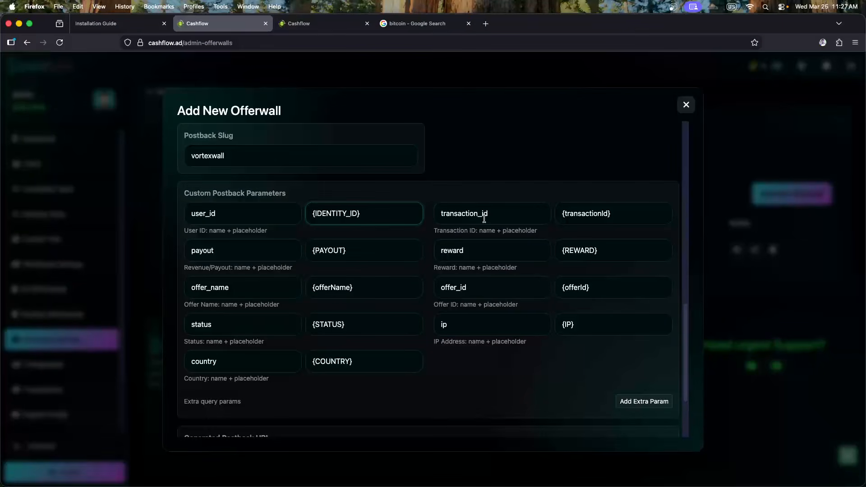
double_click(584, 215)
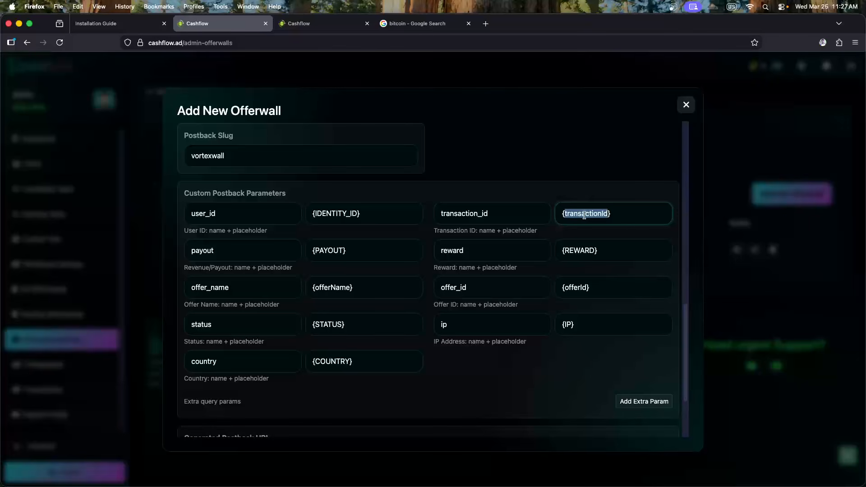
key("super+v")
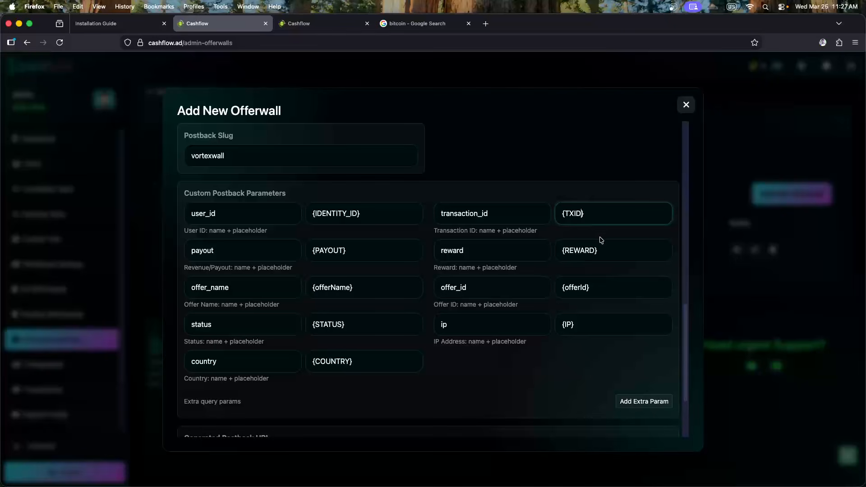
Paste VortexWall's PAYOUT macro into the payout placeholder
key("super+Tab")
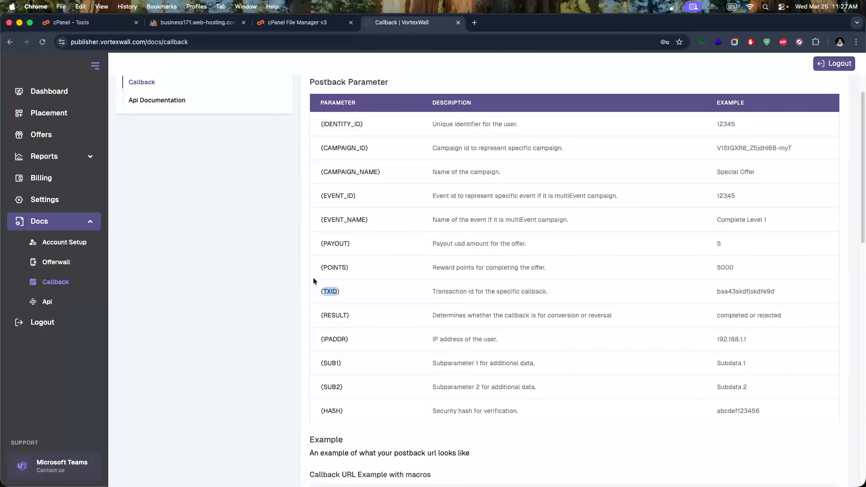
double_click(336, 244)
key("super+c")
key("super+Tab")
double_click(332, 250)
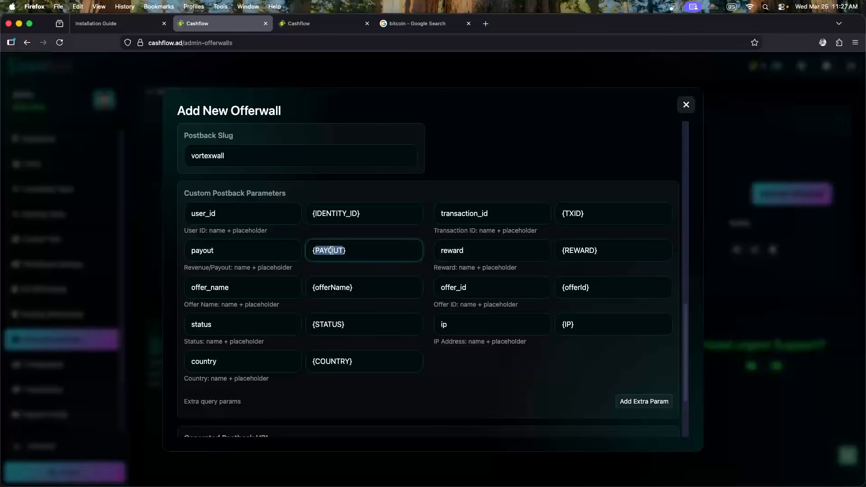
key("super+v")
Replace REWARD with VortexWall's POINTS macro in the reward placeholder
key("super+Tab")
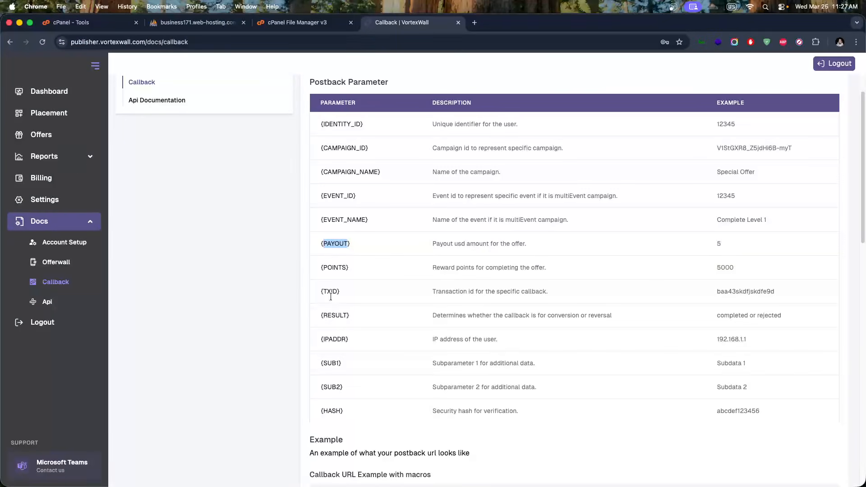
double_click(333, 267)
key("super+c")
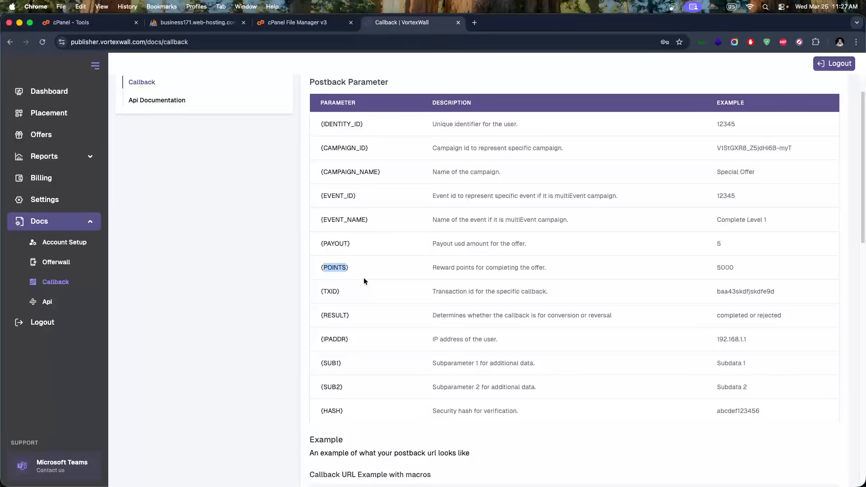
key("super+Tab")
double_click(579, 250)
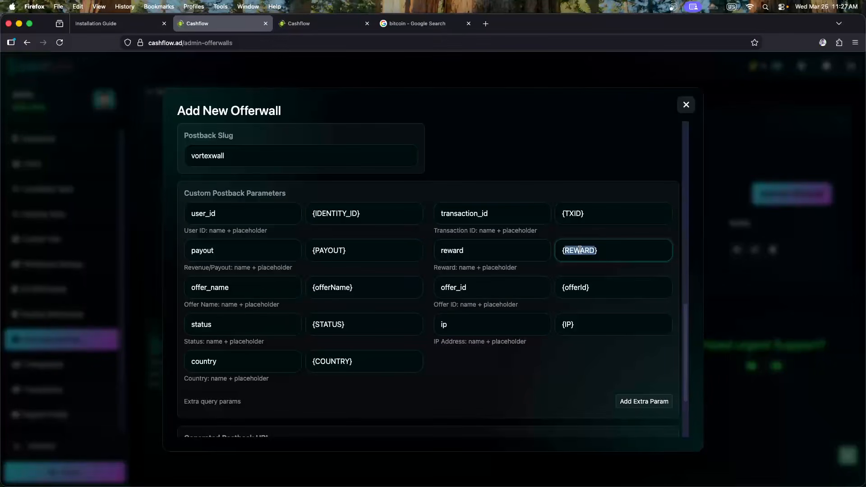
key("super+v")
key("super+Tab")
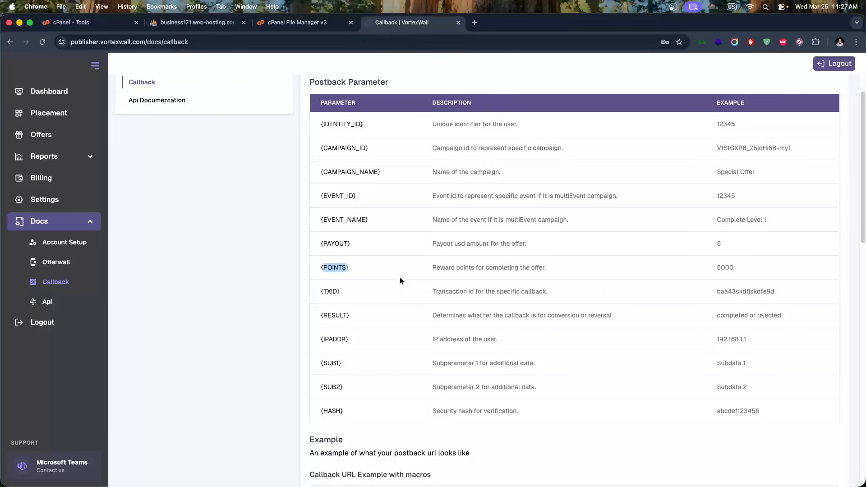
key("super+Tab")
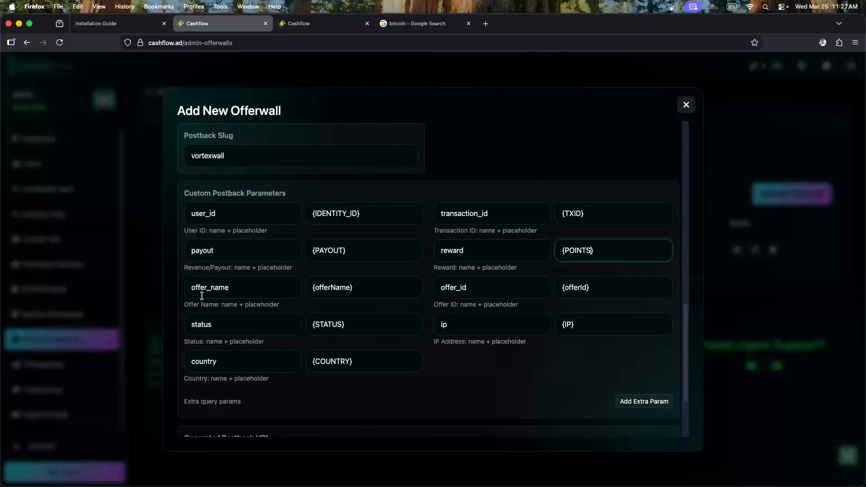
key("super+Tab")
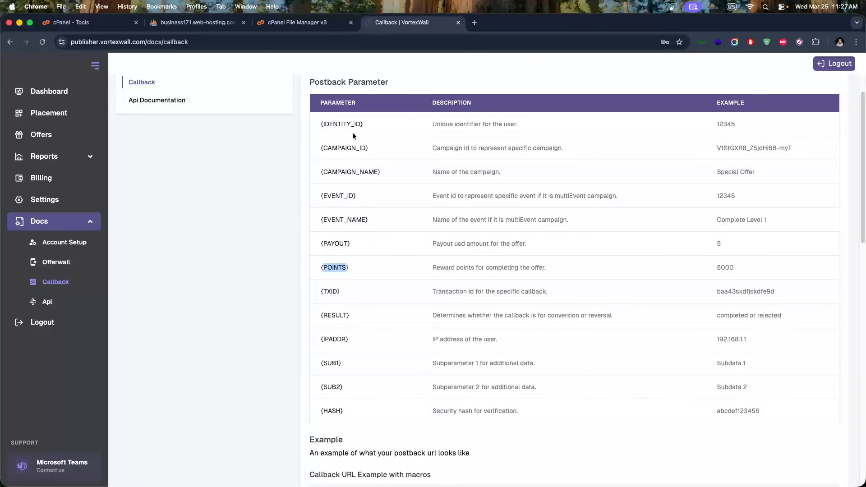
Replace offerName with VortexWall's CAMPAIGN_NAME macro in the offer_name placeholder
double_click(345, 173)
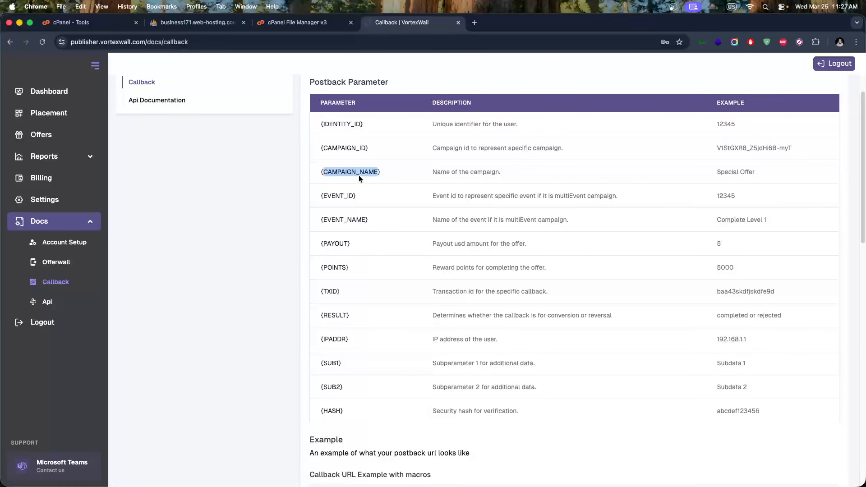
key("super+Tab")
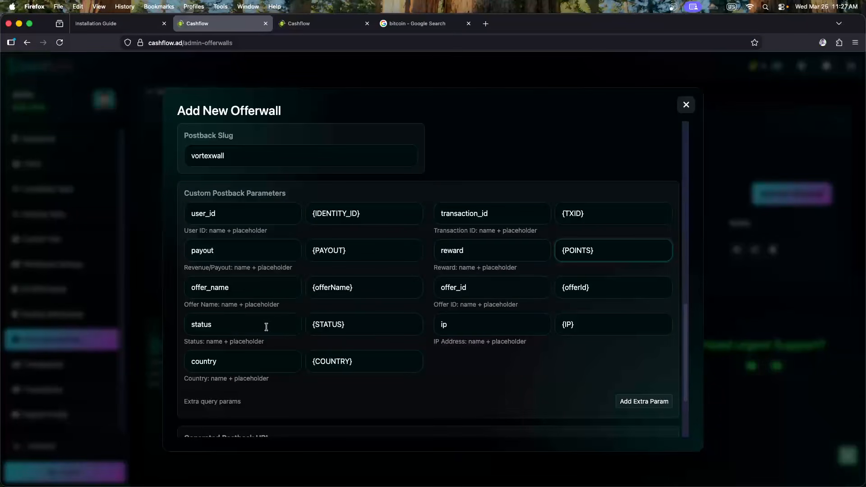
double_click(339, 288)
key("super+v")
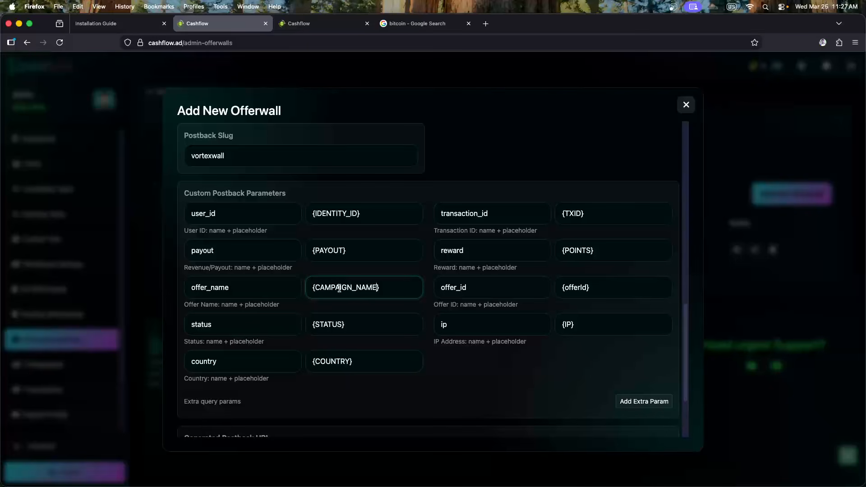
Replace offerId with CAMPAIGN_ID in the offer_id placeholder
key("super+Tab")
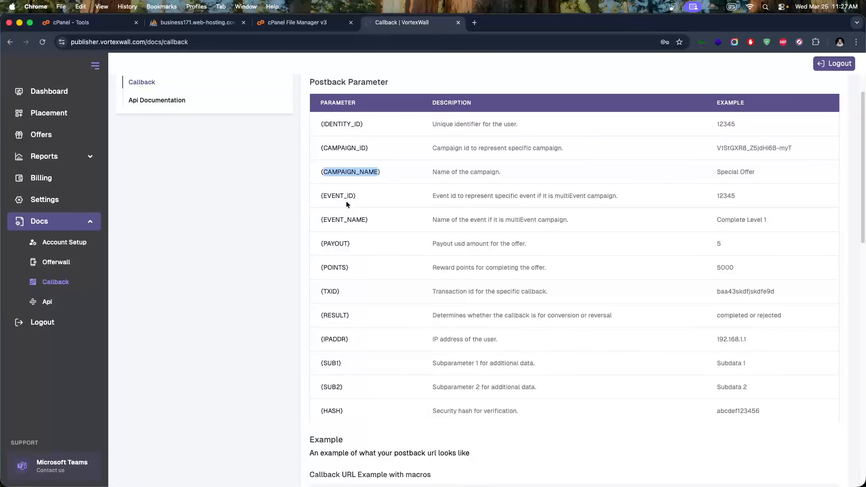
double_click(344, 149)
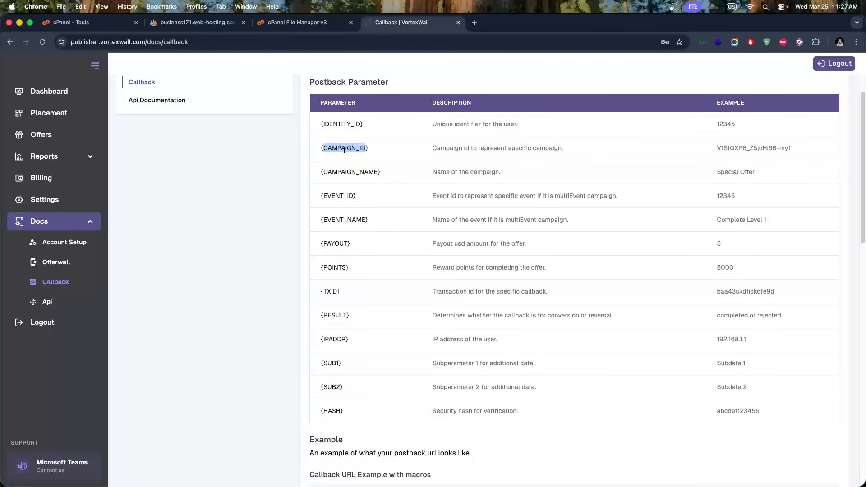
key("super+Tab")
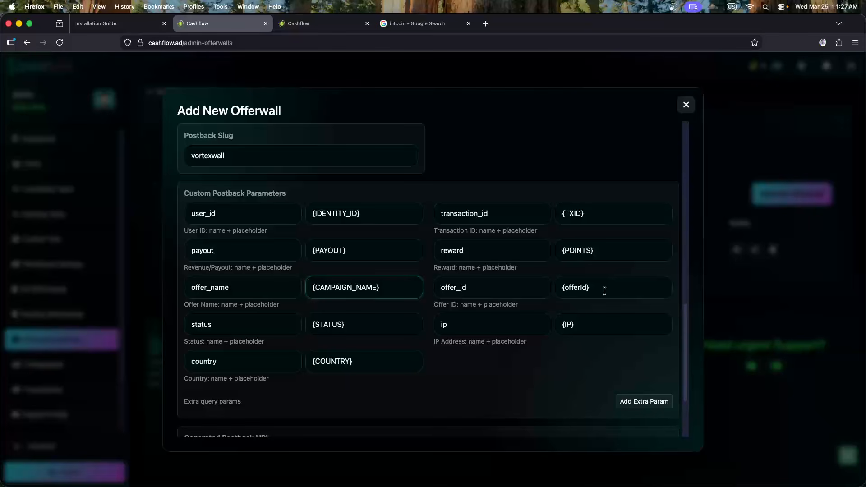
double_click(573, 289)
key("super+v")
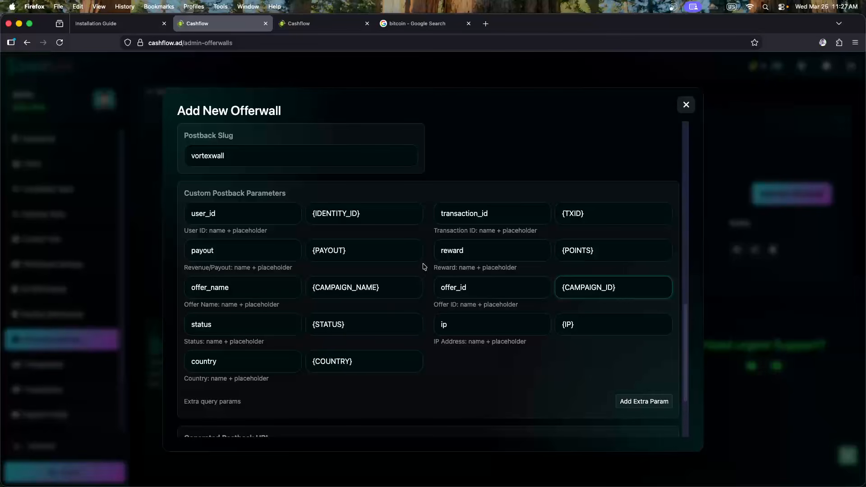
scroll(428, 271, "down", 2)
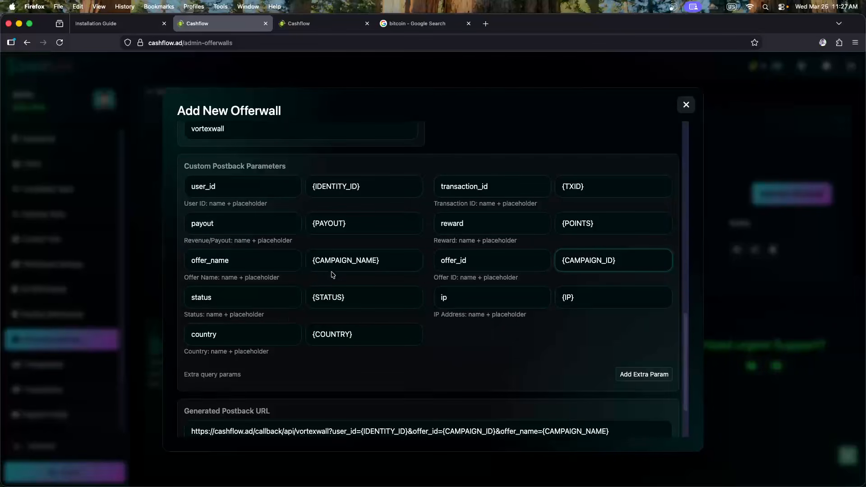
Replace STATUS with VortexWall's RESULT macro in the status placeholder
key("super+Tab")
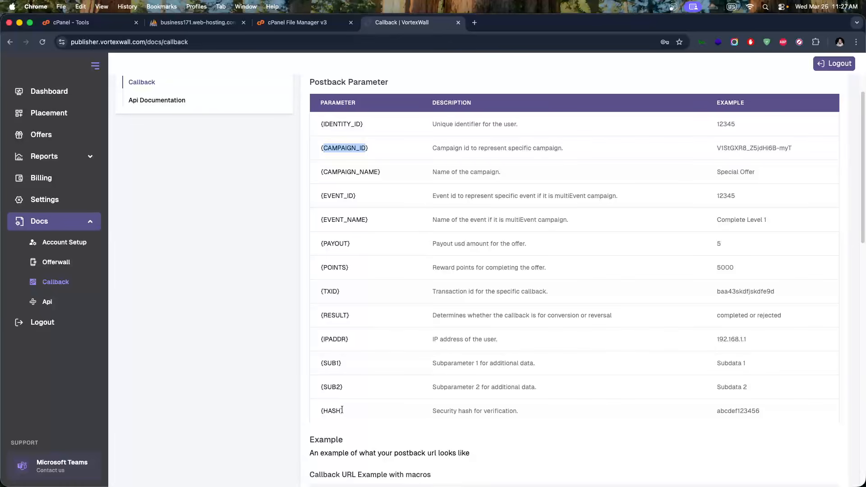
double_click(334, 315)
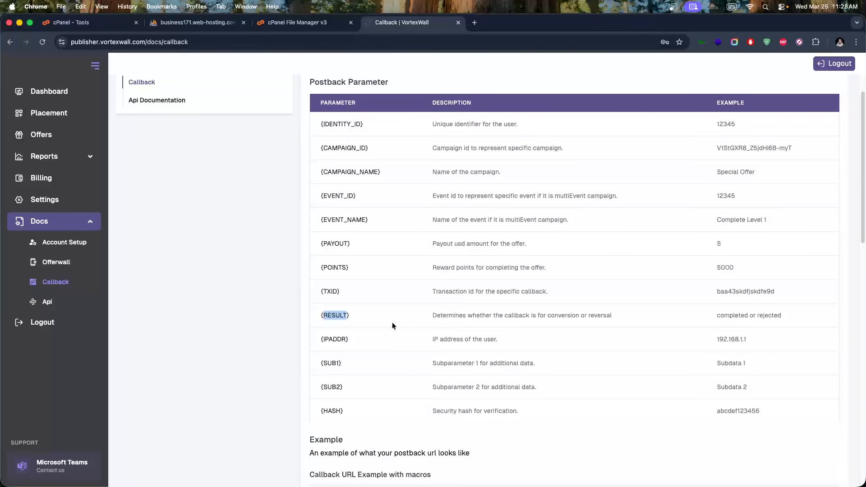
key("super+Tab")
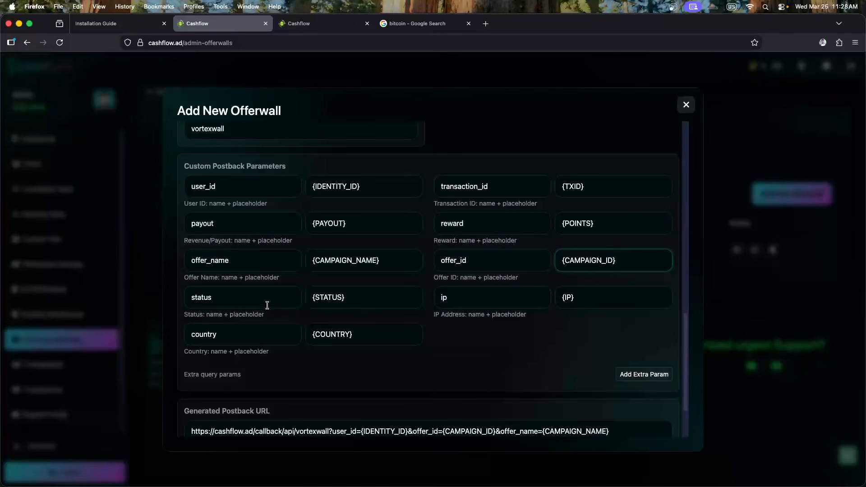
double_click(330, 299)
key("ctrl+v")
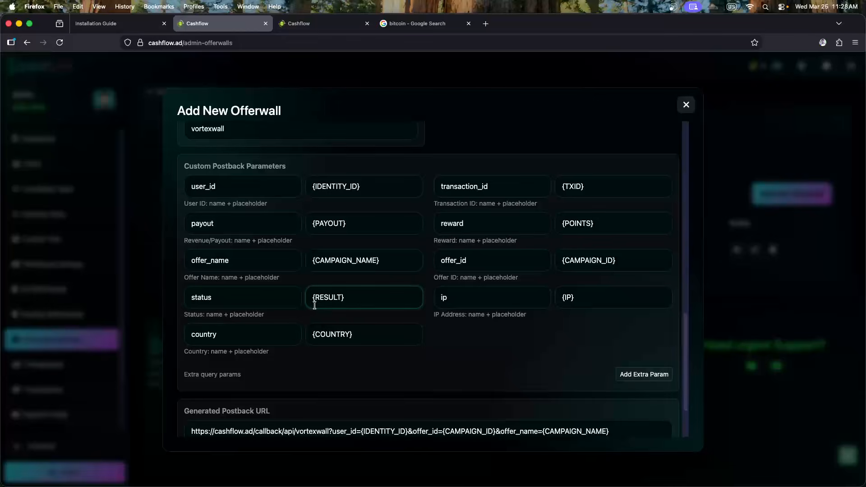
Replace IP with VortexWall's IPADDR macro in the ip placeholder
key("super+Tab")
key("super+Tab")
key("super+Tab")
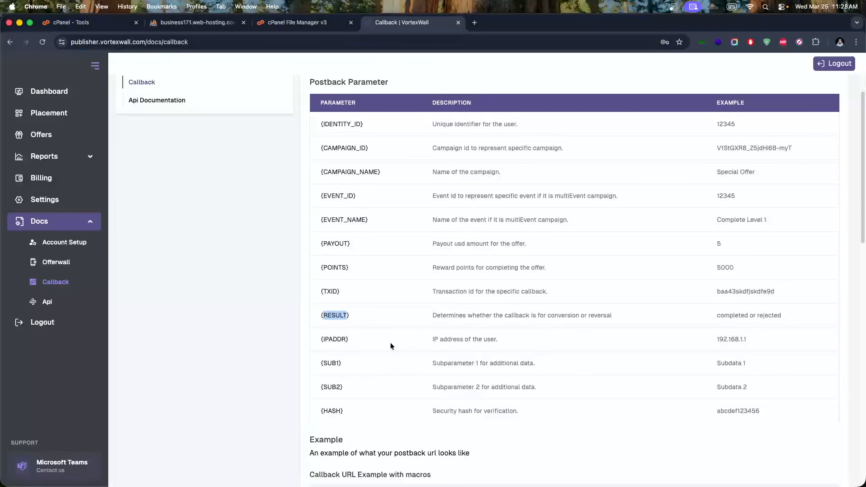
double_click(336, 339)
key("super+c")
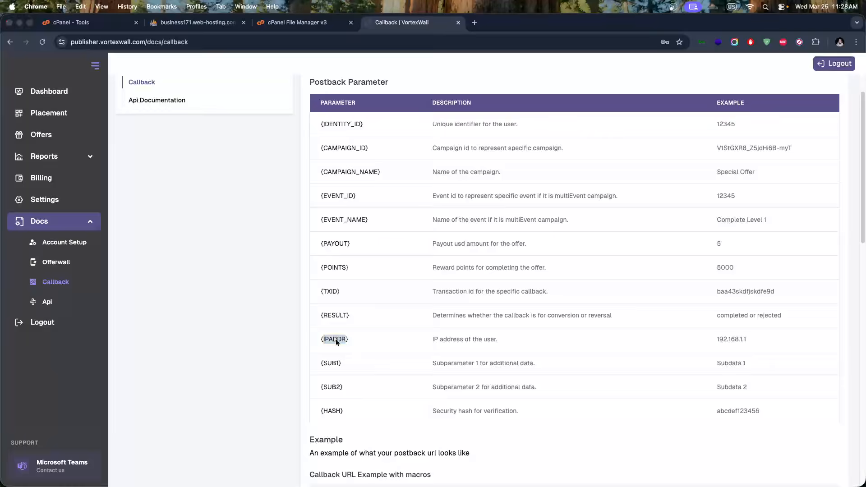
key("super+Tab")
double_click(567, 297)
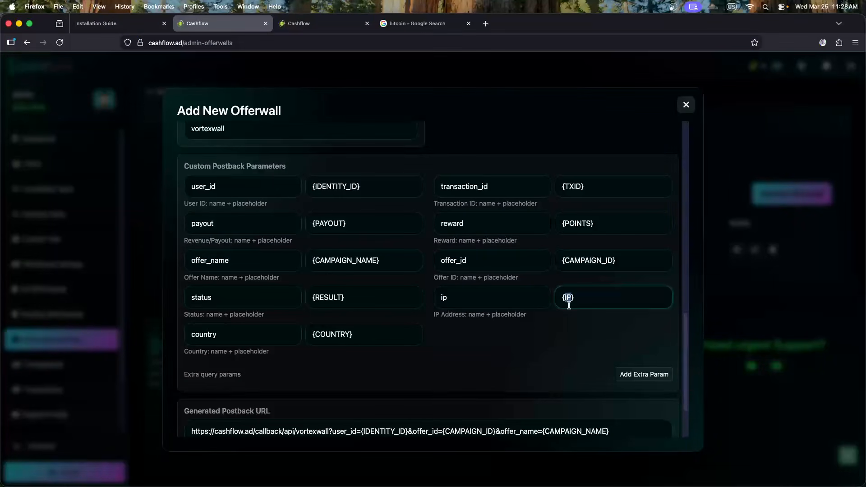
key("super+v")
key("super+Tab")
key("super+Tab")
key("super+Tab")
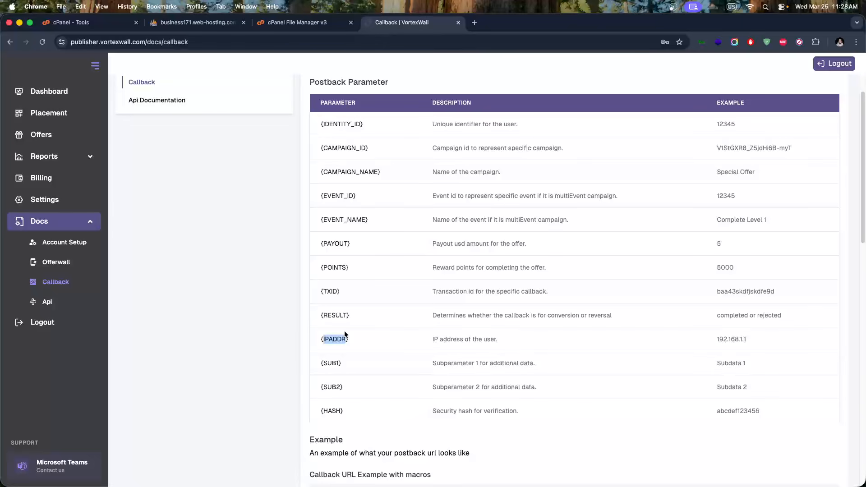
scroll(347, 286, "up", 1)
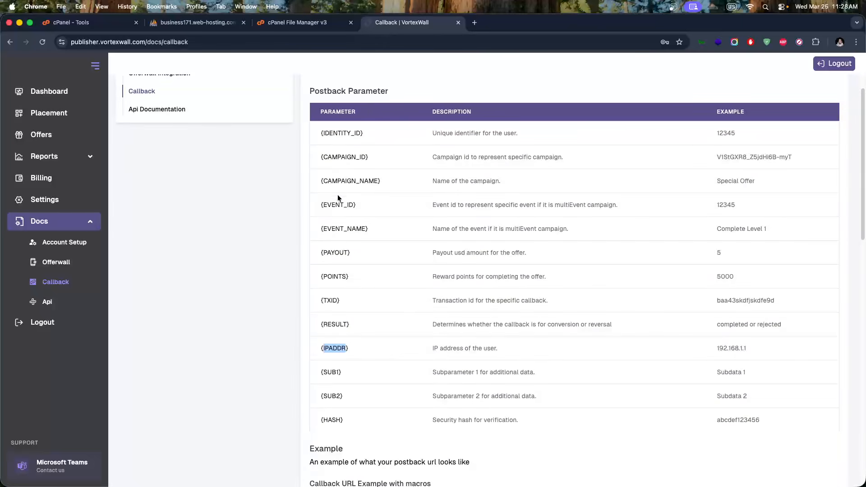
key("super+Tab")
scroll(341, 207, "down", 2)
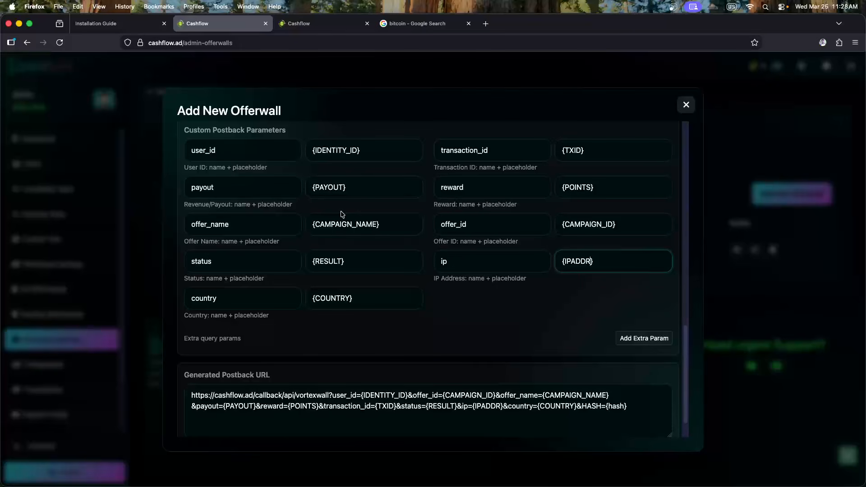
Delete the {COUNTRY} placeholder from the country field
double_click(557, 406)
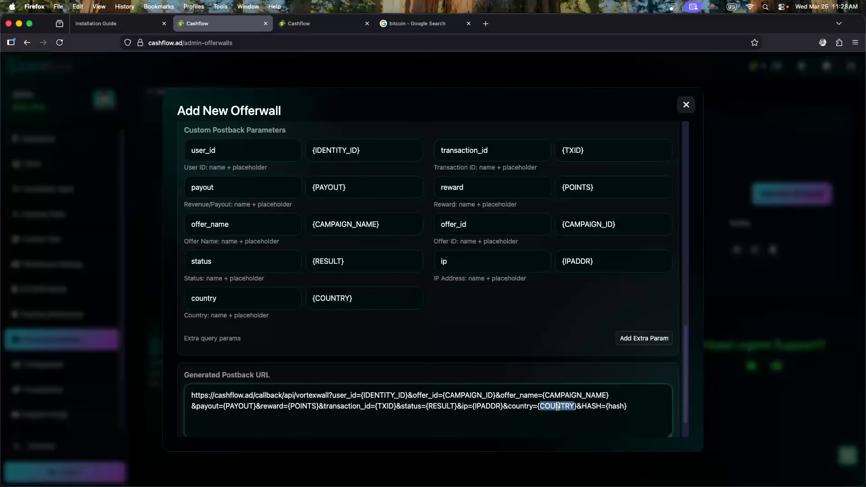
left_click(375, 305)
key("shift+Left")
key("shift+Left")
key("shift+Left")
key("shift+Left")
key("shift+Left")
key("shift+Left")
key("shift+Left")
key("shift+Left")
key("shift+Left")
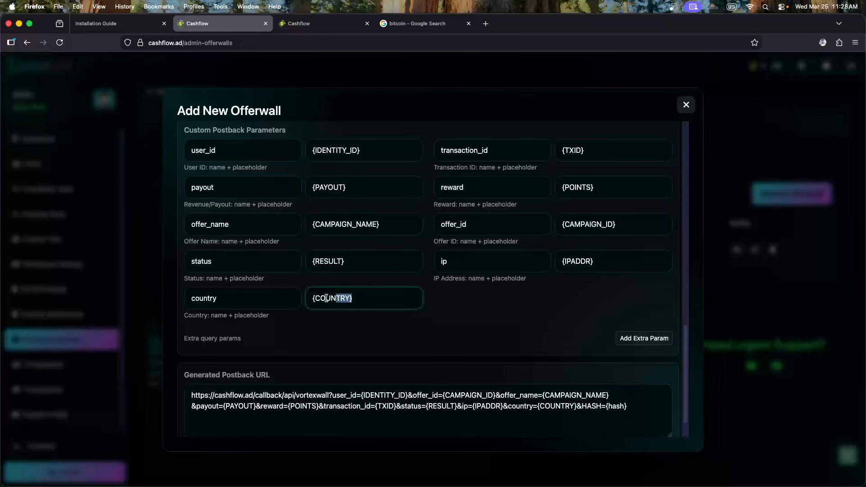
key("BackSpace")
left_click(521, 349)
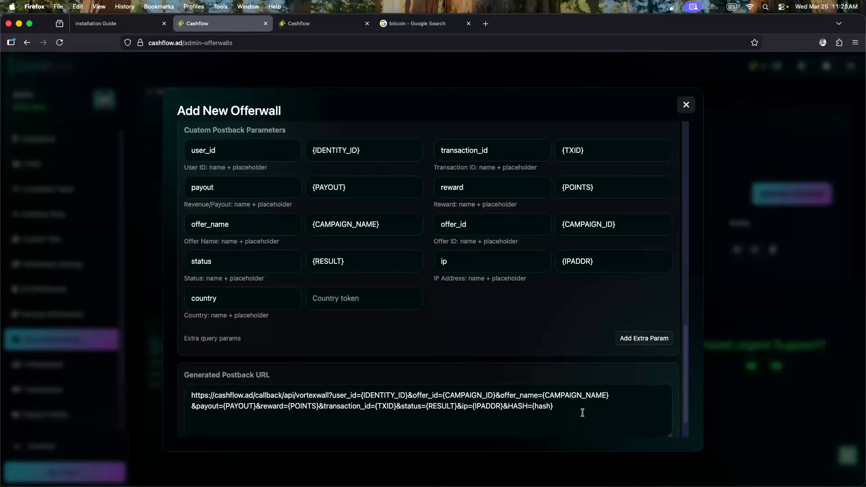
Review the generated postback URL and the rest of the offerwall form
left_click_drag(554, 406, 188, 382)
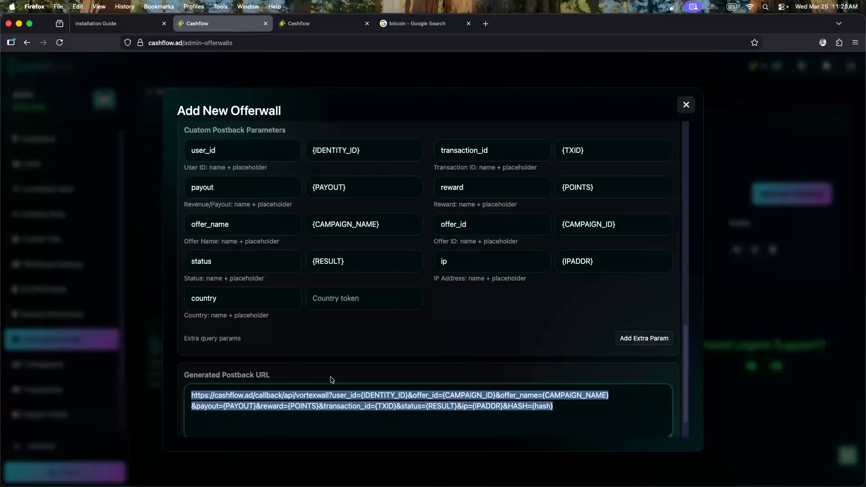
left_click(345, 372)
scroll(312, 388, "up", 1)
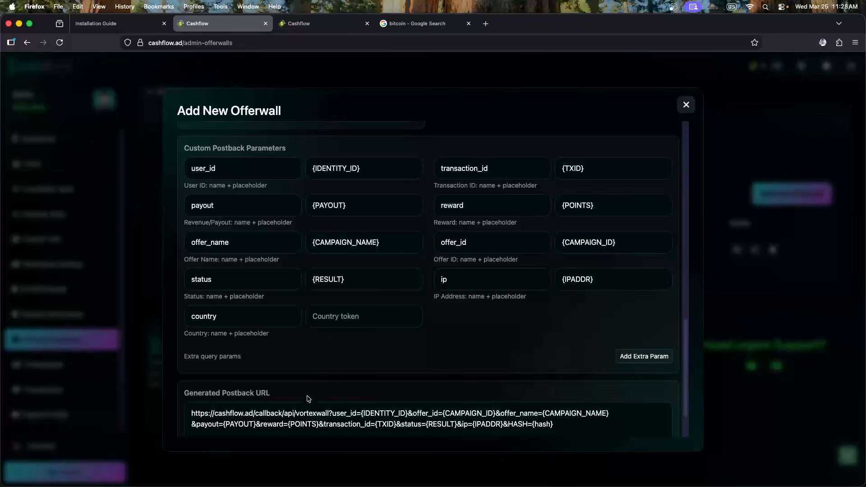
scroll(358, 363, "up", 2)
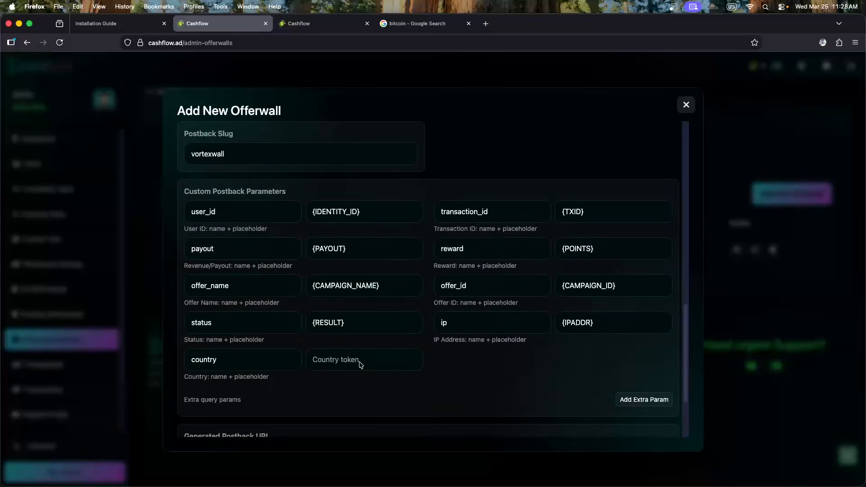
scroll(361, 364, "down", 5)
scroll(353, 352, "up", 10)
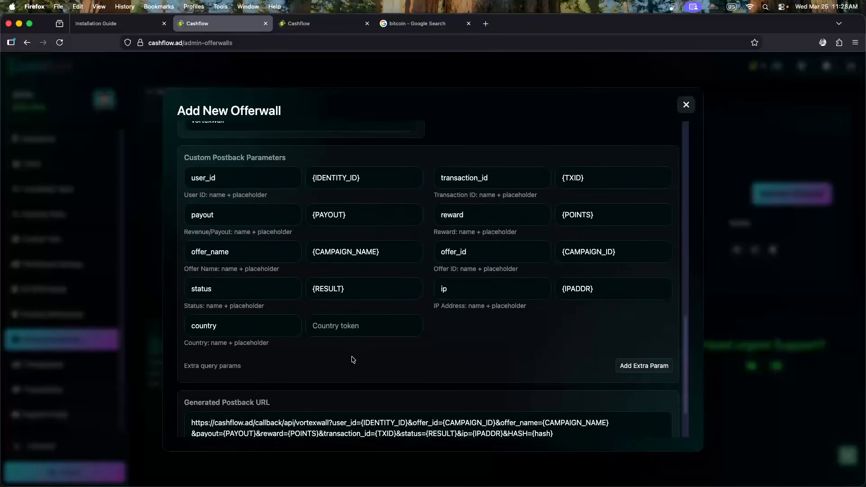
scroll(349, 363, "up", 8)
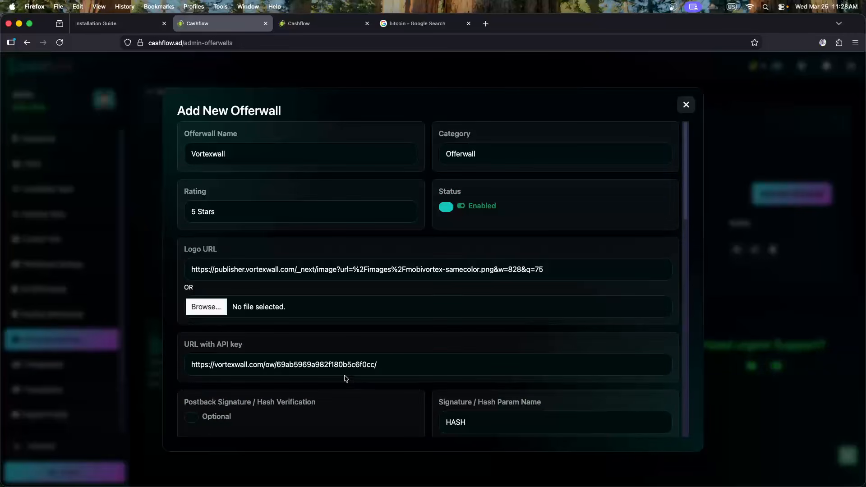
scroll(351, 376, "down", 5)
scroll(356, 370, "down", 15)
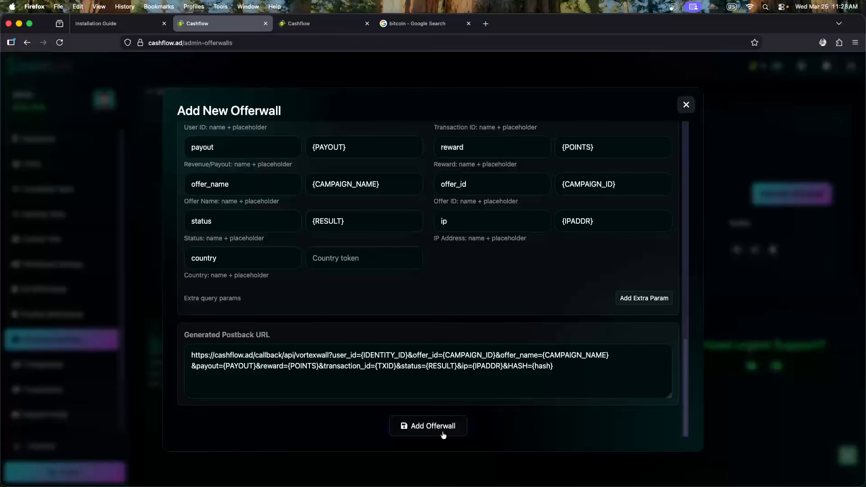
Save the Vortexwall offerwall and check it opens from the reloaded public earn page
left_click(440, 428)
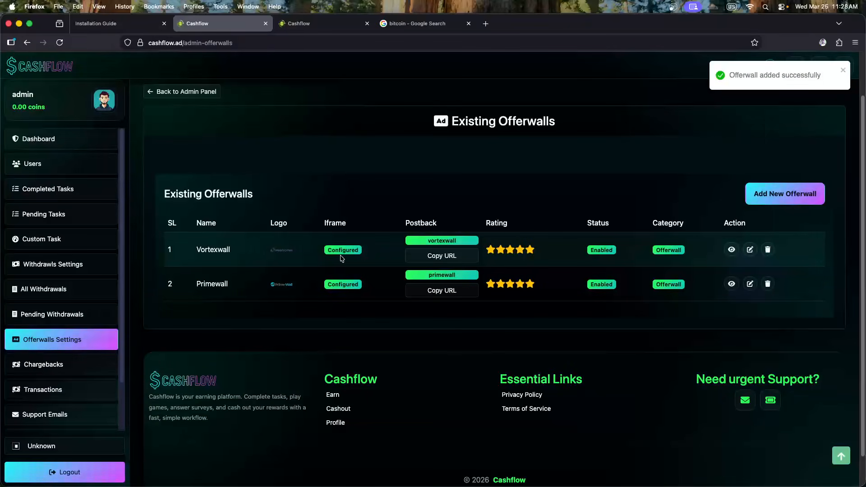
left_click(306, 24)
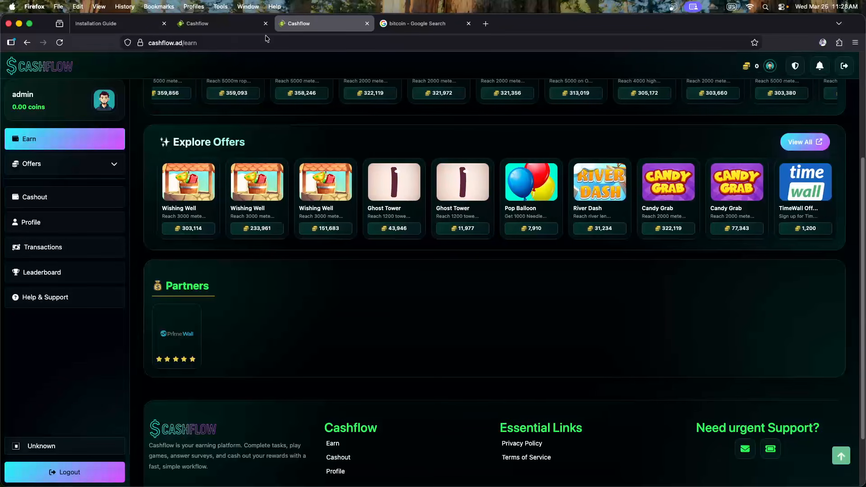
left_click(58, 43)
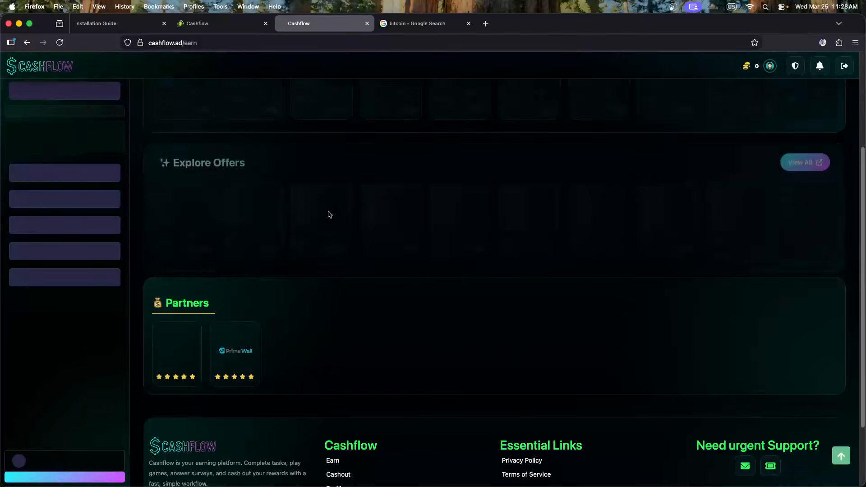
left_click(183, 364)
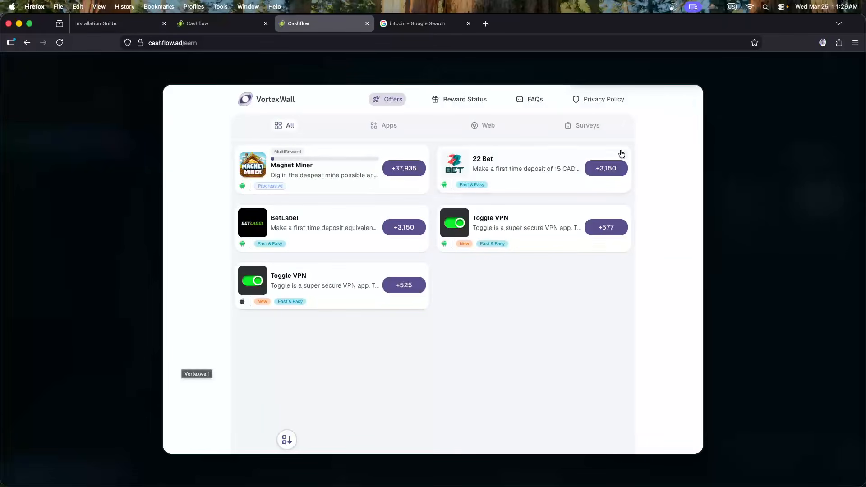
left_click(688, 108)
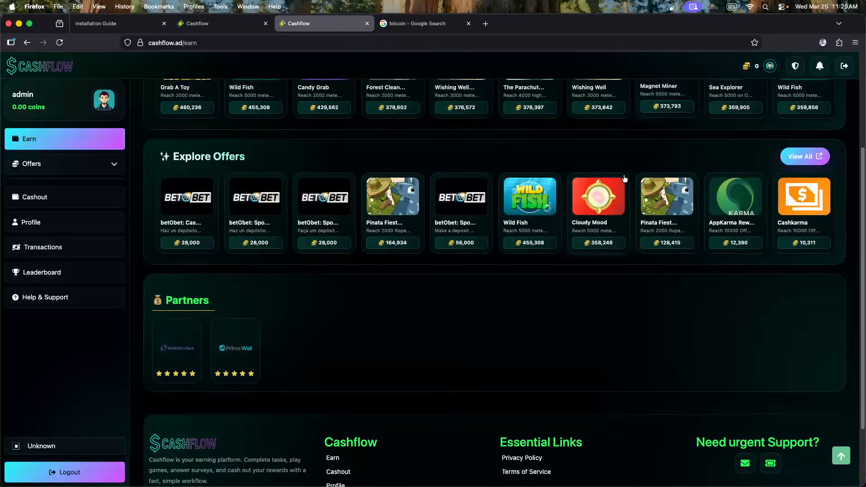
mouse_move(193, 336)
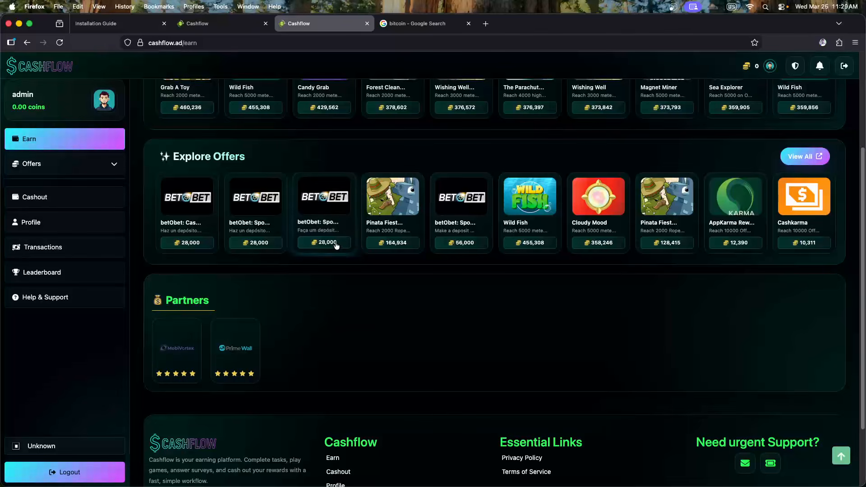
Copy Vortexwall's postback URL from the admin Existing Offerwalls list
key("super+Tab")
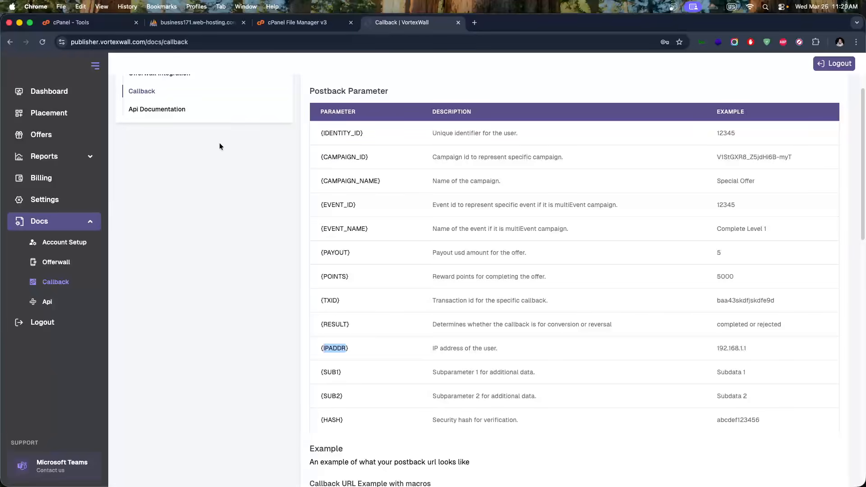
key("super+Tab")
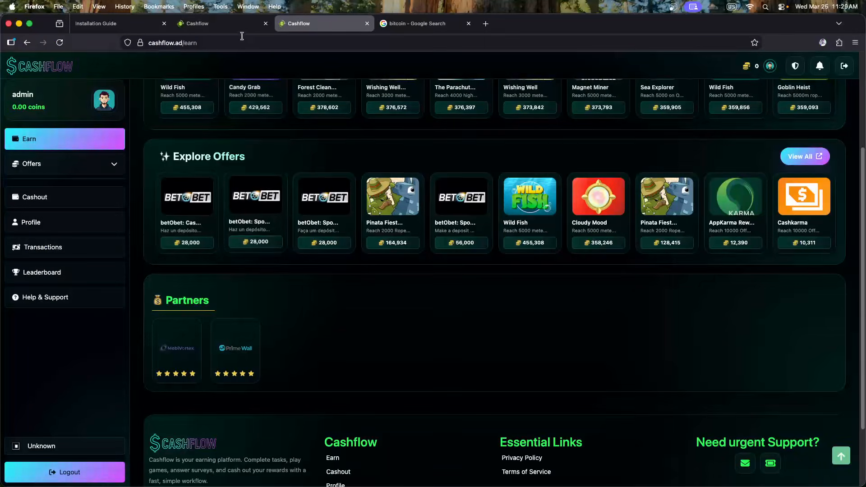
key("ctrl+shift+Tab")
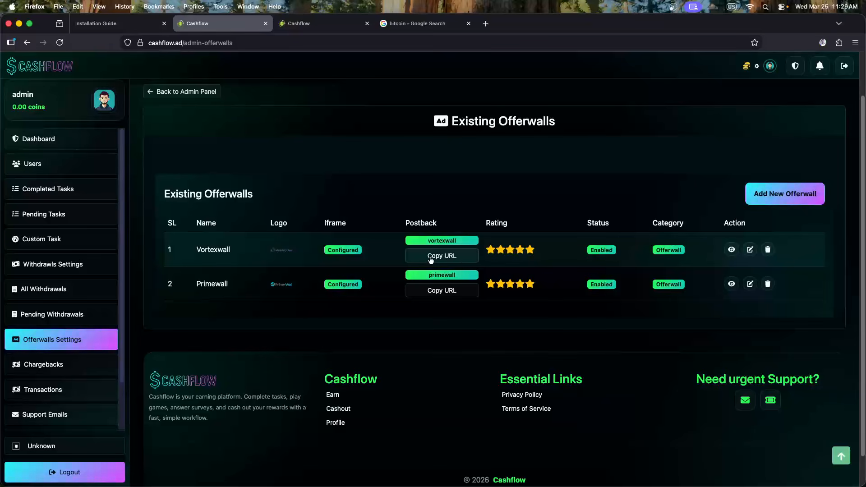
left_click(447, 257)
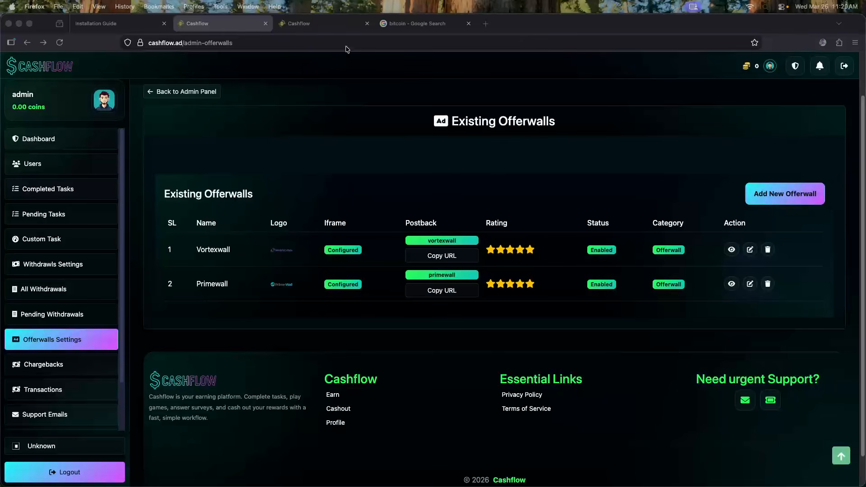
left_click(383, 36)
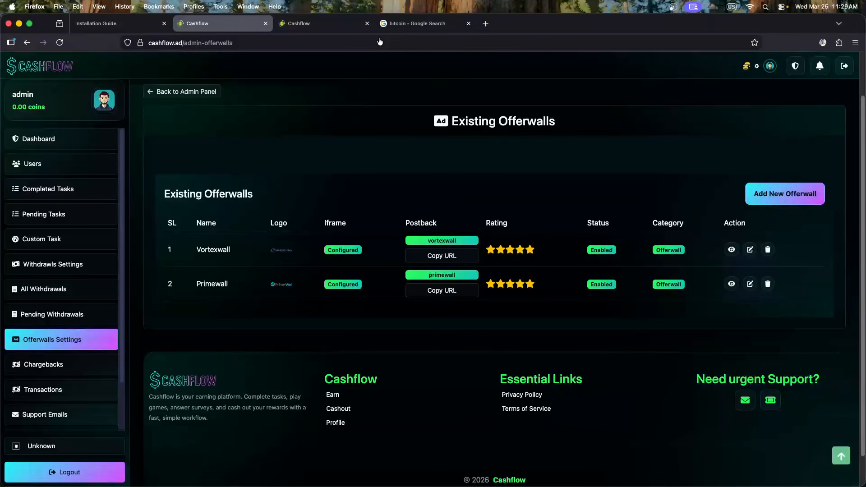
Paste Cashflow's vortexwall postback URL into the Cashflow placement's Callback URL field
key("super+Tab")
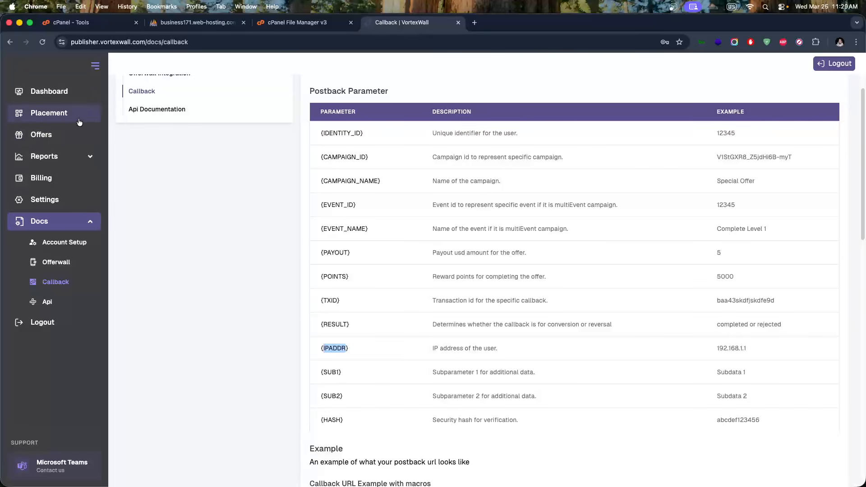
left_click(54, 120)
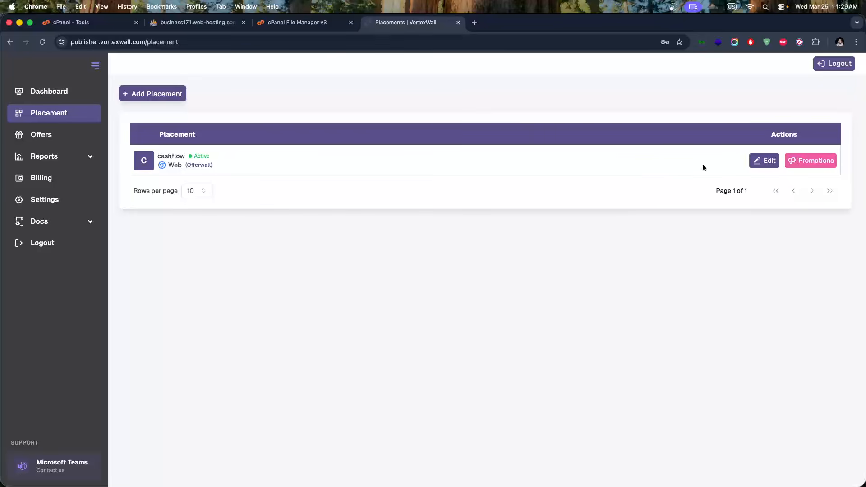
left_click(752, 163)
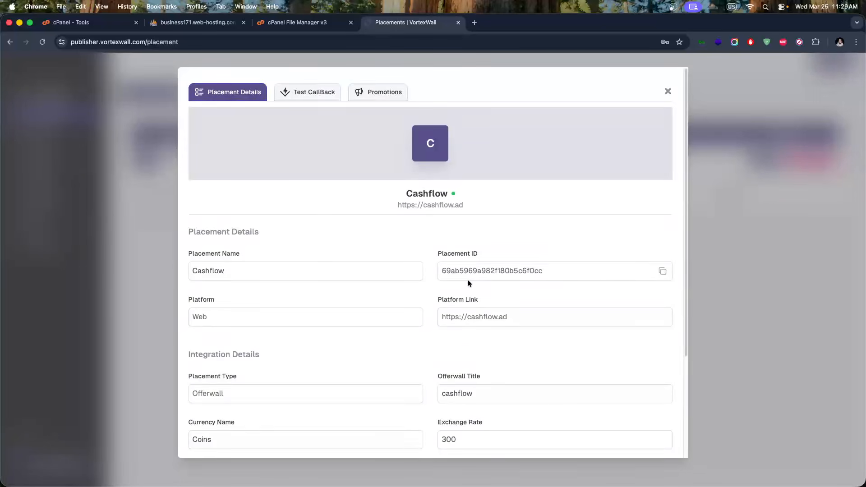
scroll(451, 286, "down", 3)
triple_click(379, 350)
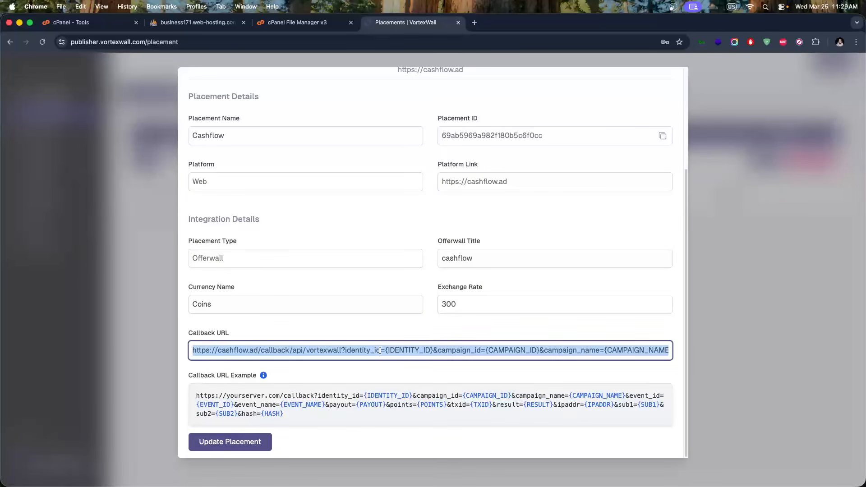
key("BackSpace")
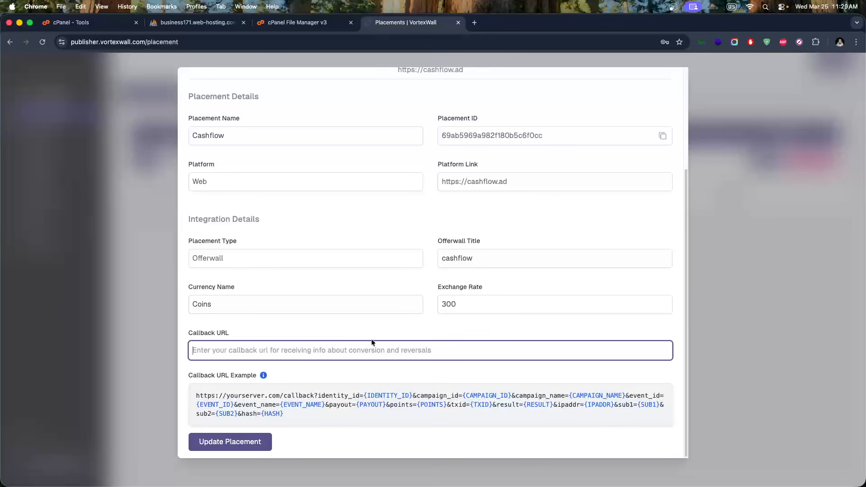
key("super+v")
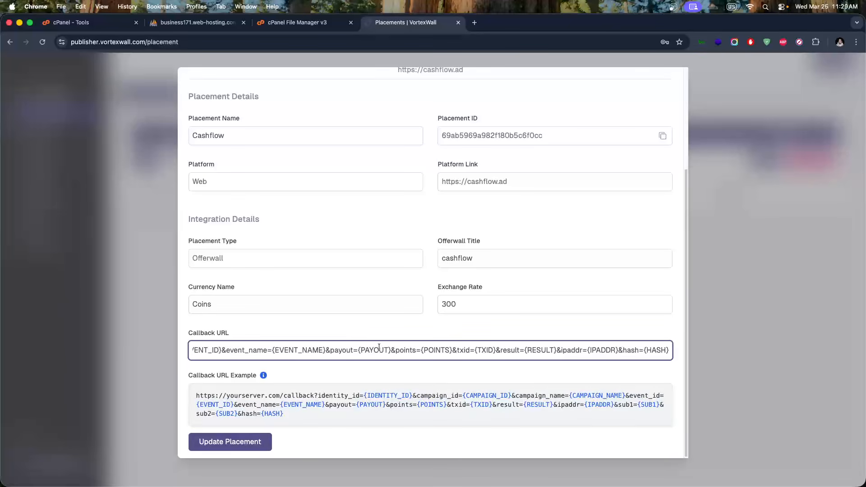
left_click_drag(359, 350, 145, 352)
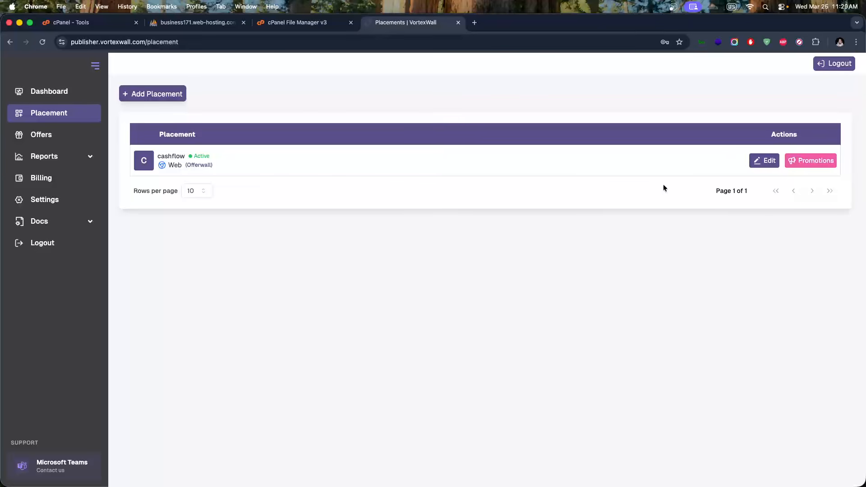
Confirm the new callback URL and save the placement with Update Placement
left_click(752, 163)
scroll(378, 357, "down", 3)
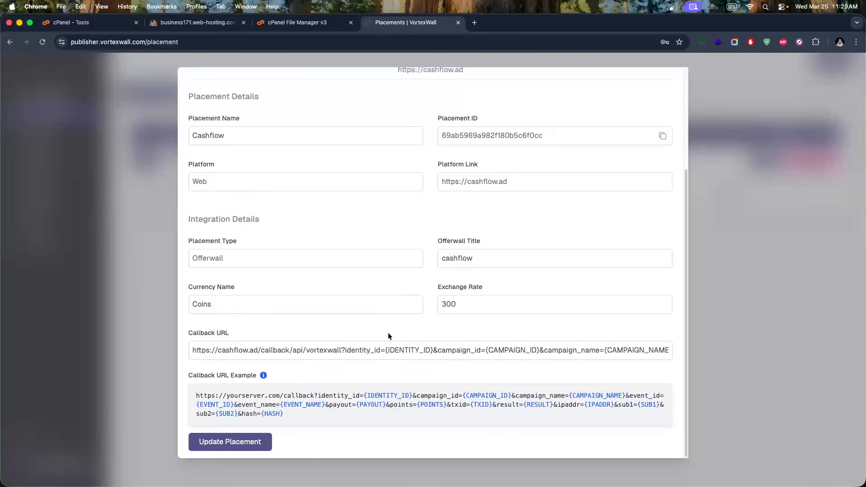
left_click(323, 358)
left_click(244, 441)
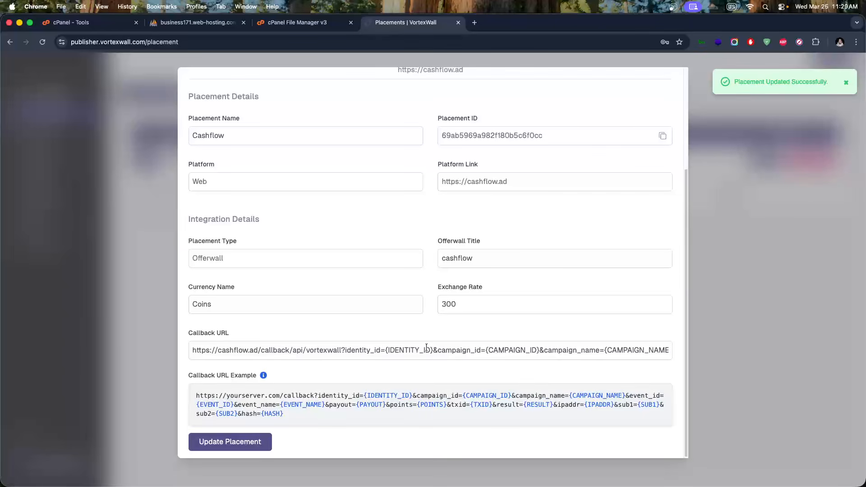
scroll(465, 376, "up", 5)
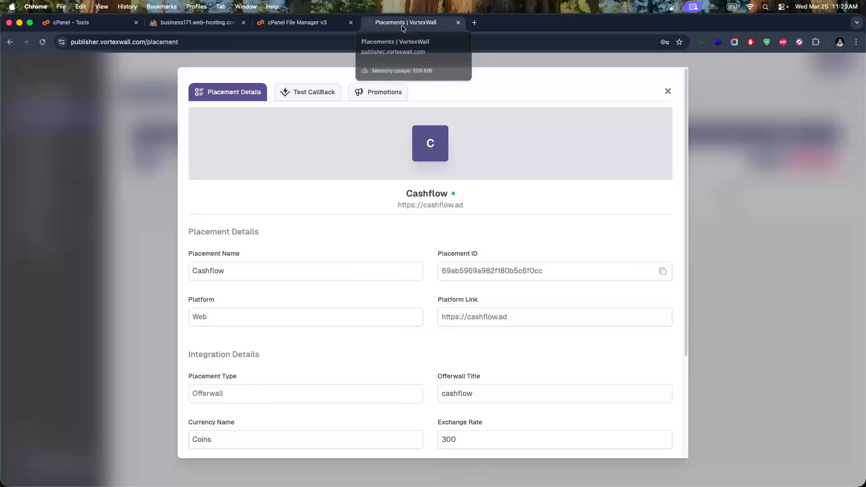
key("super+Tab")
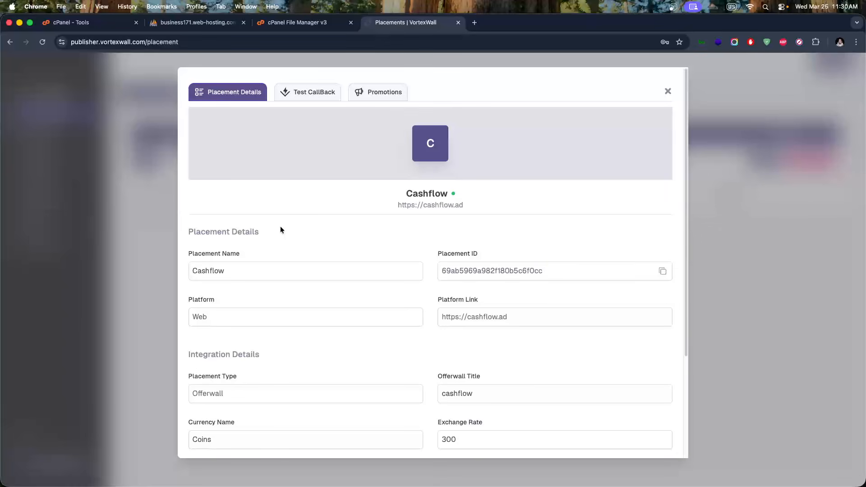
Open the Test CallBack form and check its 300-coin exchange rate
left_click(308, 91)
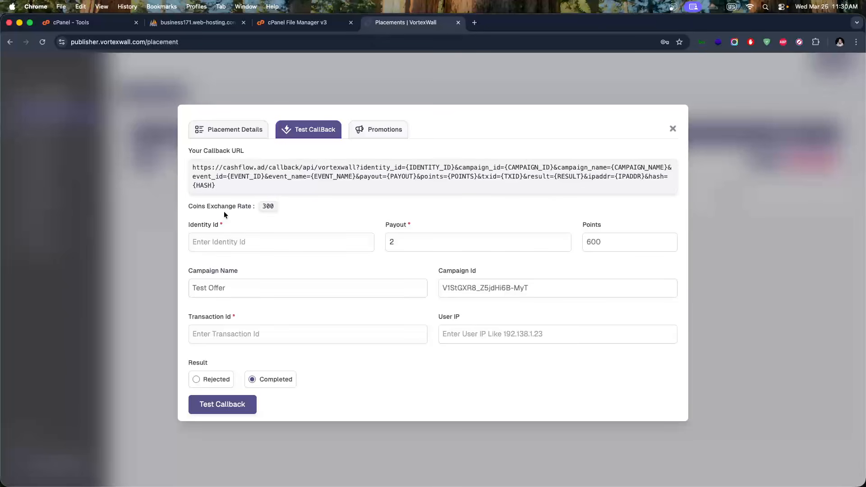
left_click_drag(209, 207, 275, 208)
left_click(279, 207)
left_click(237, 244)
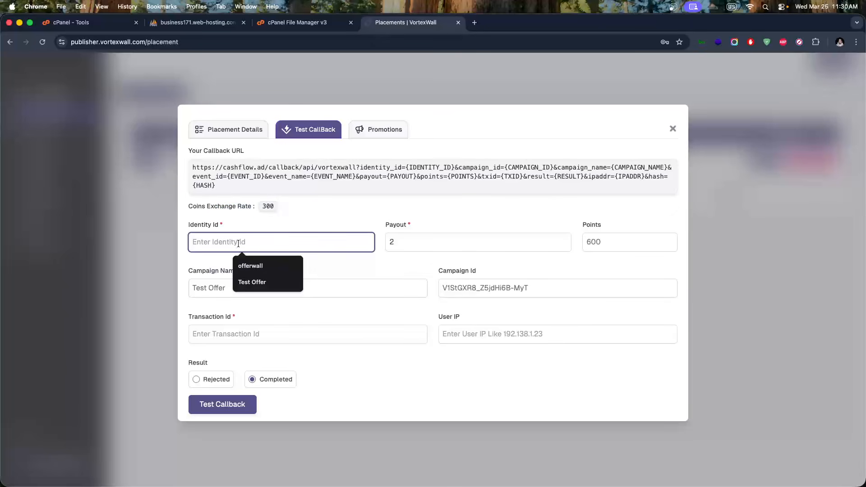
left_click(296, 228)
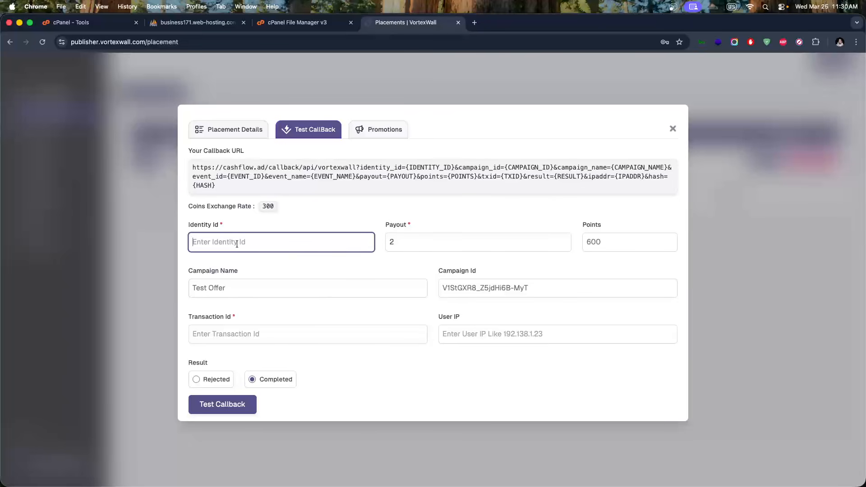
Look up the admin user's ID in Cashflow, then enter Identity Id 3 and Payout 1
key("super+Tab")
left_click(41, 164)
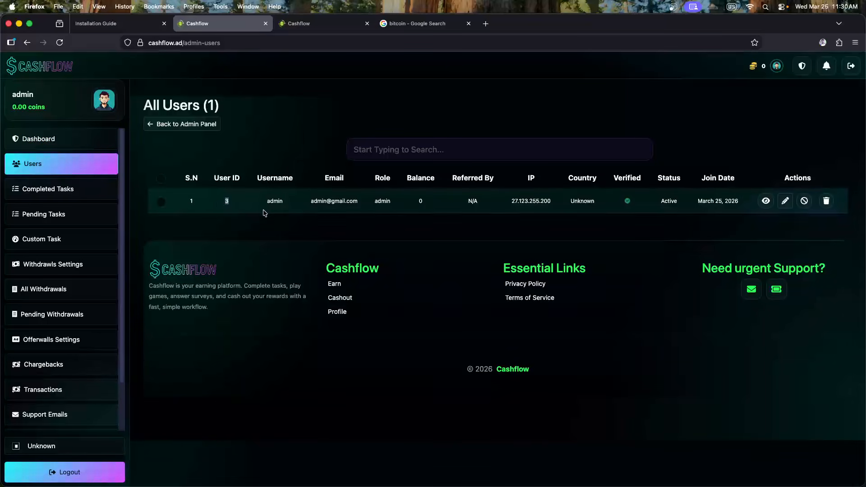
key("super+Tab")
left_click(232, 243)
key("super+v")
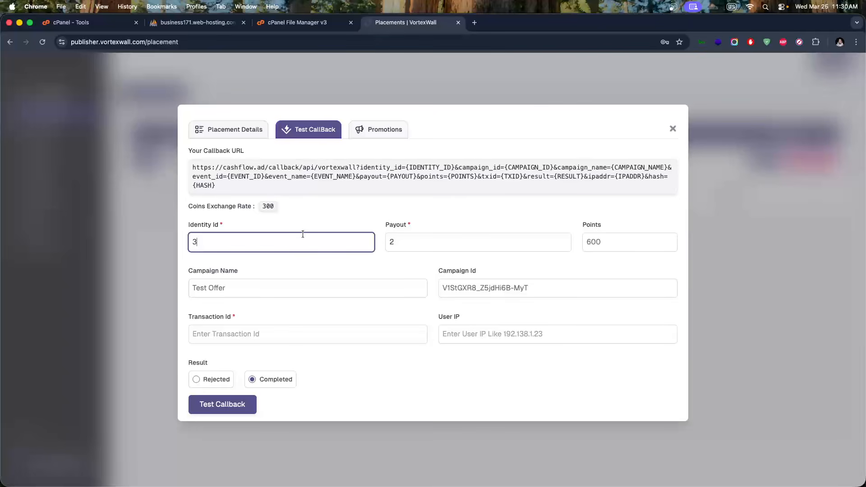
key("Tab")
type("1")
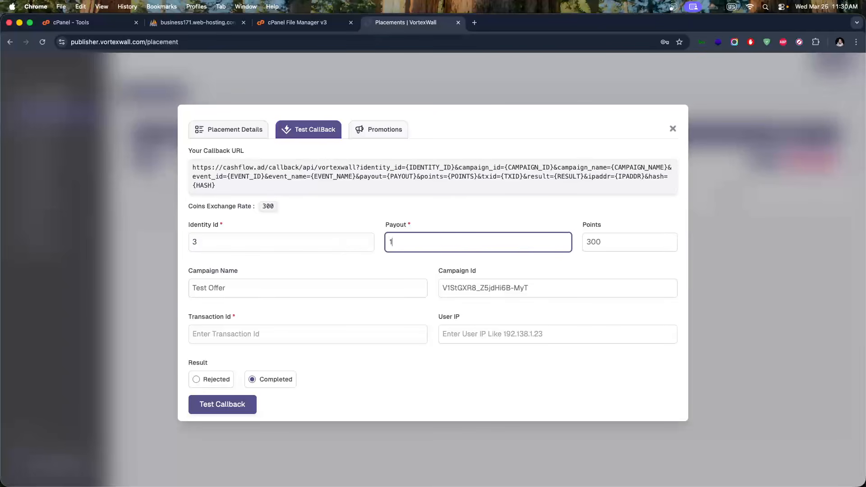
left_click(237, 291)
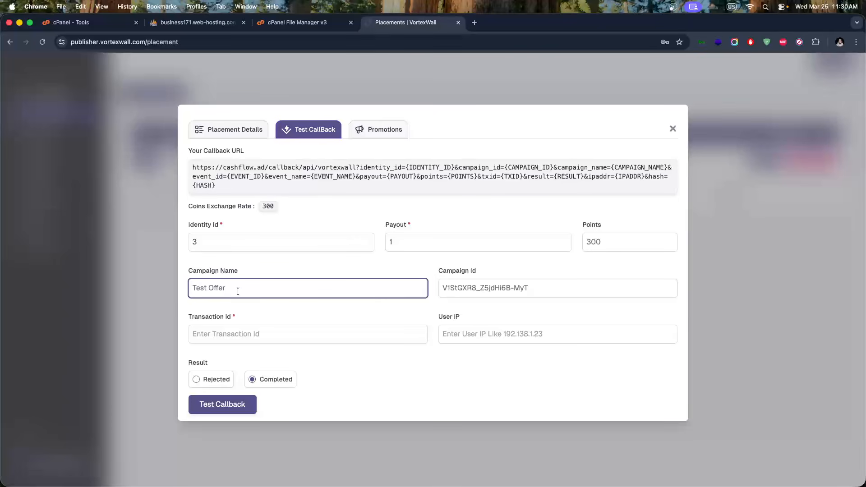
left_click(452, 291)
Enter Test-Vortex#123456 as the Transaction Id
left_click(219, 335)
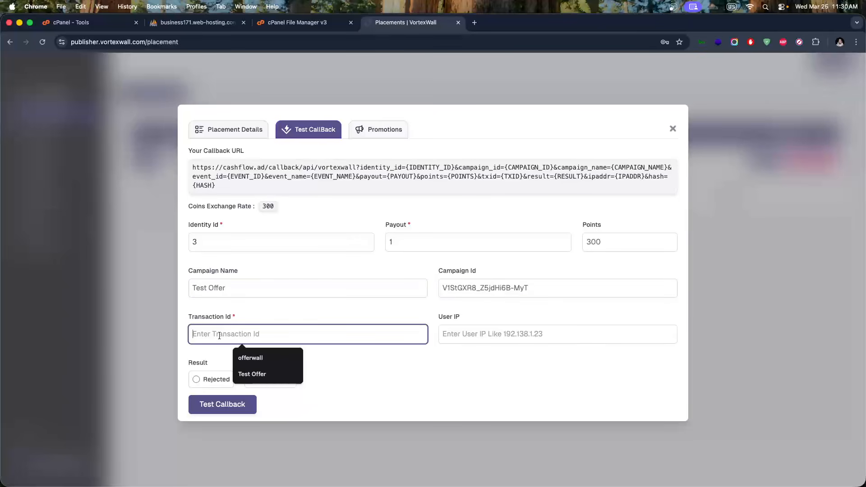
type("Test")
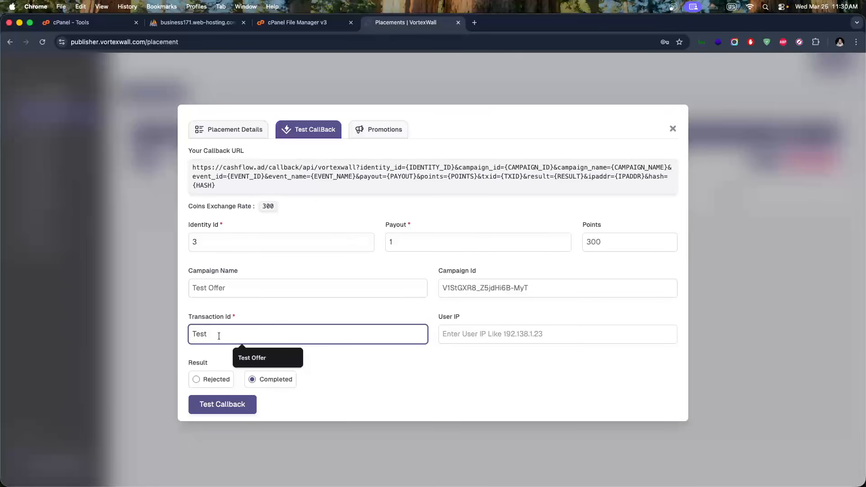
type("_voret")
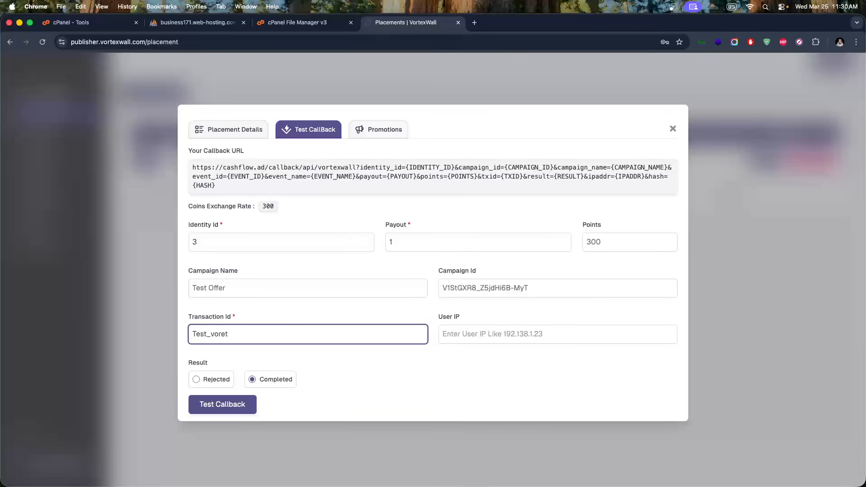
key("BackSpace")
key("BackSpace")
key("BackSpace")
key("BackSpace")
key("BackSpace")
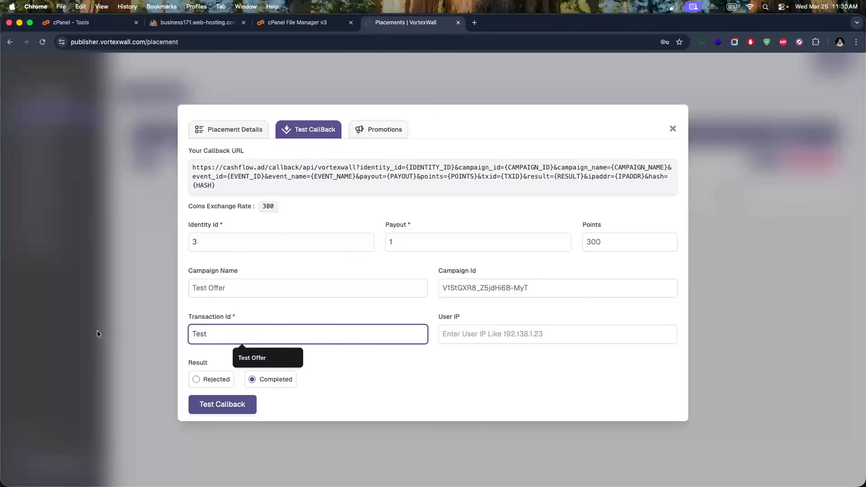
type("-Vortex")
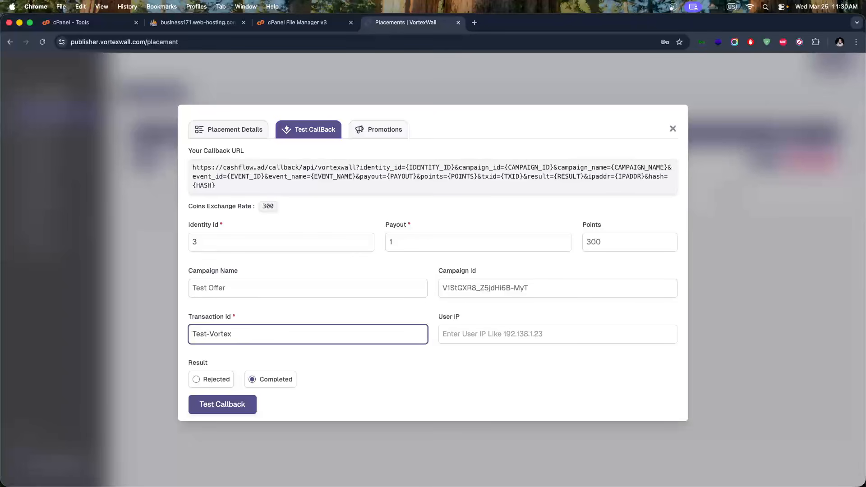
type("#123456")
Review the payout and User IP fields, then move the Chrome window aside
left_click(465, 327)
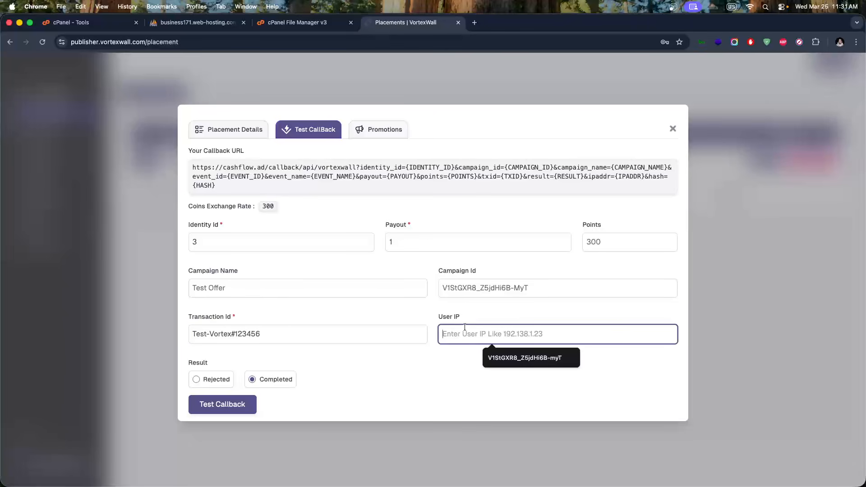
left_click(470, 314)
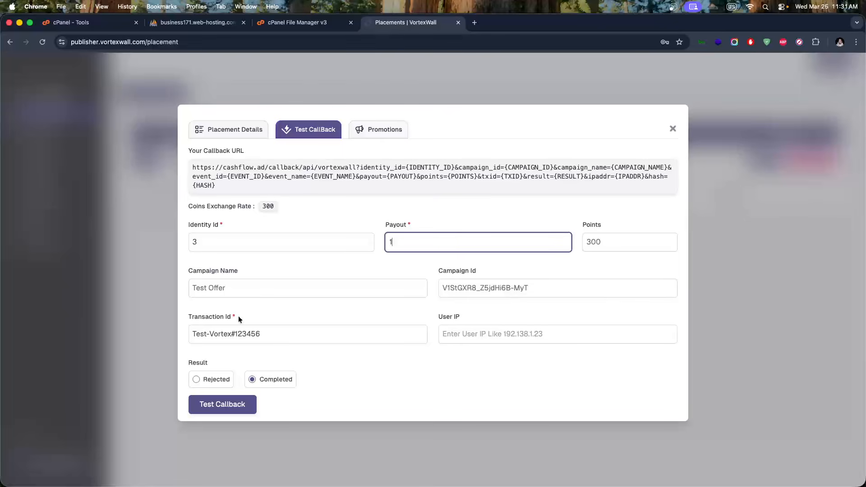
left_click(483, 333)
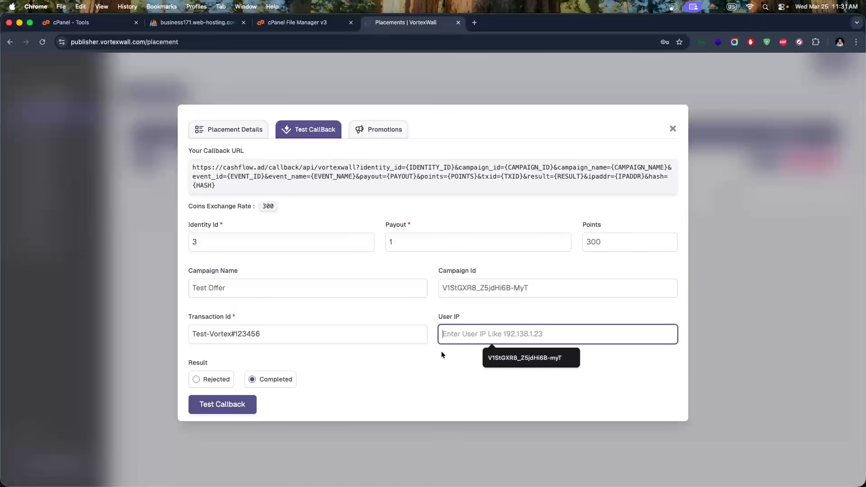
left_click(414, 353)
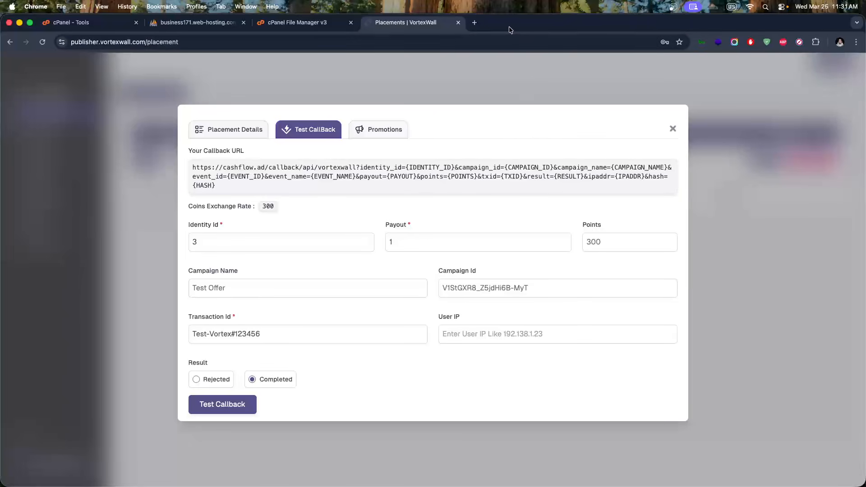
mouse_move(509, 28)
left_mouse_down()
mouse_move(517, 49)
mouse_move(516, 41)
left_mouse_up()
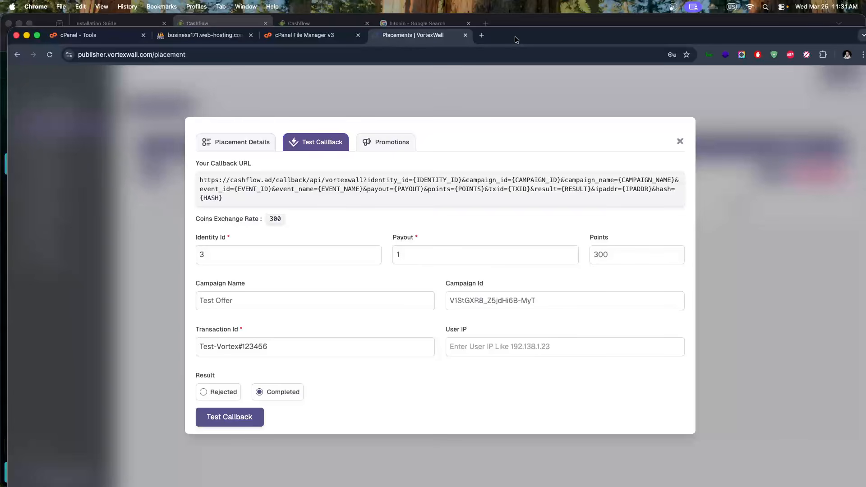
Close the All Users admin tab in Firefox and reload the Cashflow Earn page
left_click(518, 23)
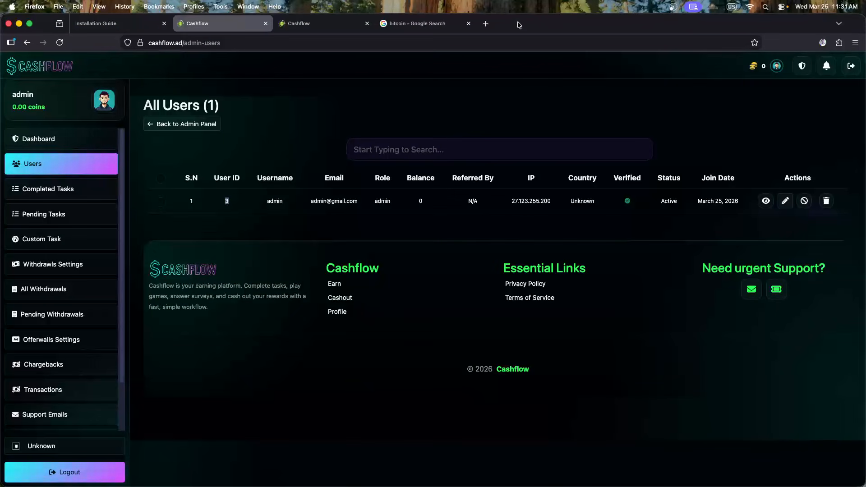
left_click(312, 27)
left_click(269, 25)
scroll(87, 215, "down", 2)
scroll(87, 215, "up", 2)
left_click(265, 24)
left_click(59, 43)
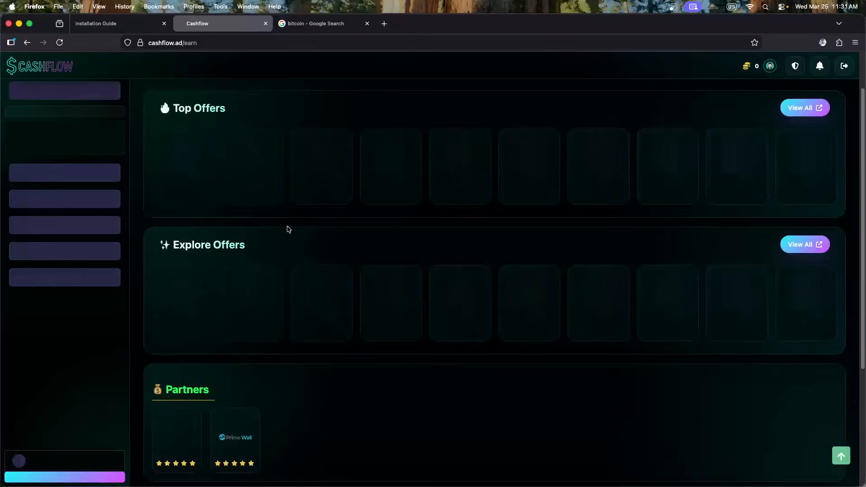
key("super+Tab")
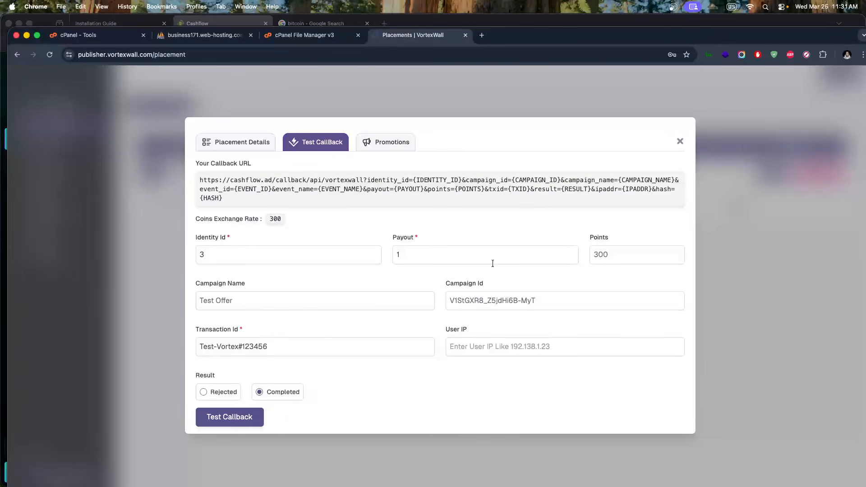
Send VortexWall's test callback for Test Offer and check the Cashflow balance for 300 coins
left_click(232, 417)
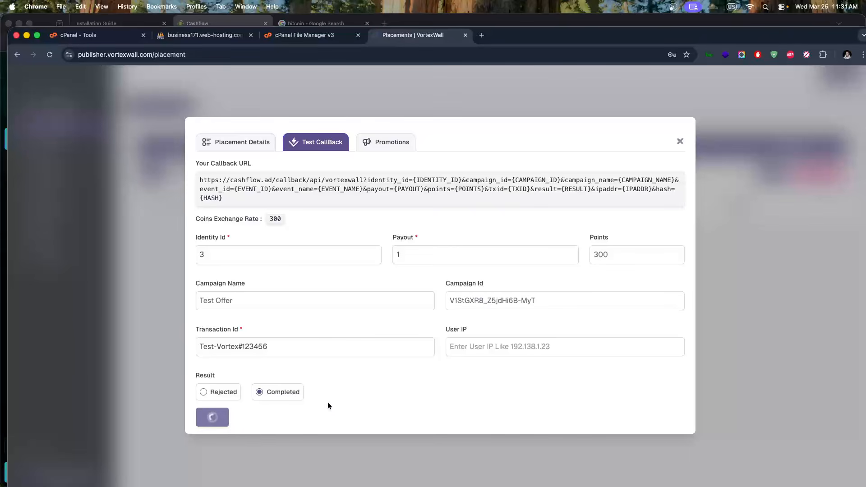
key("super+Tab")
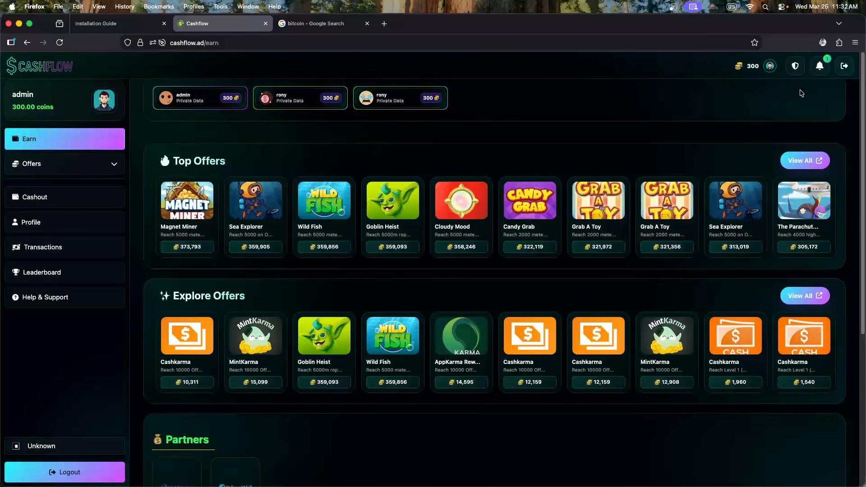
Inspect the autoplay setting in the cashflow.ad site permissions panel
left_click(162, 44)
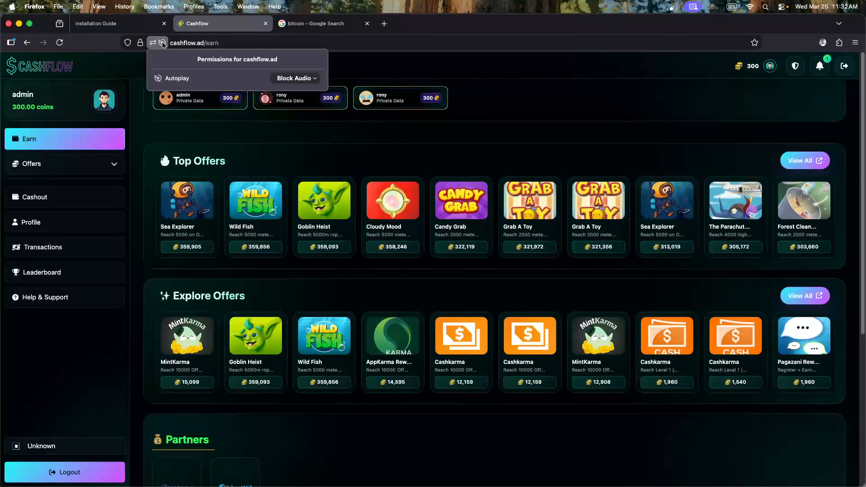
left_click(307, 78)
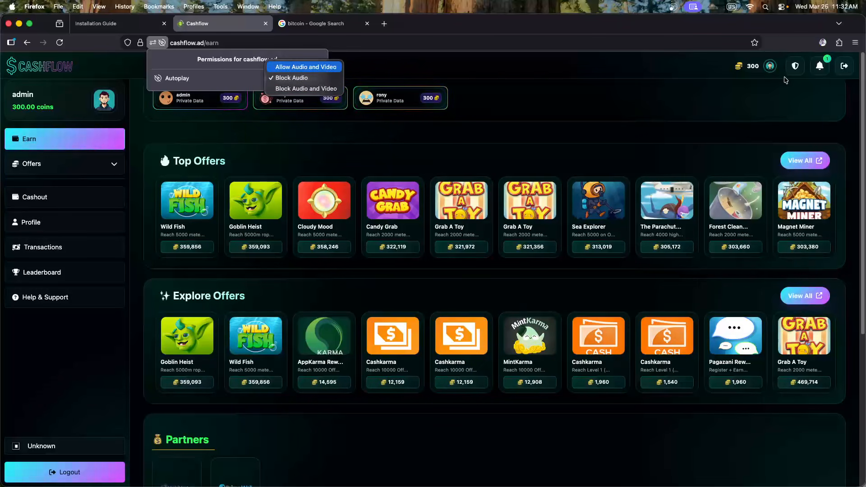
left_click(515, 80)
left_click(518, 80)
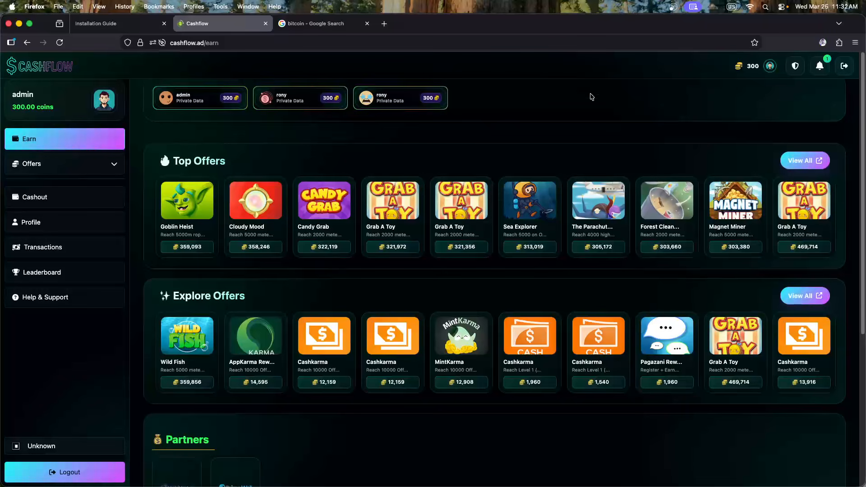
Mark the 300-coin Test Offer notification as read
left_click(817, 76)
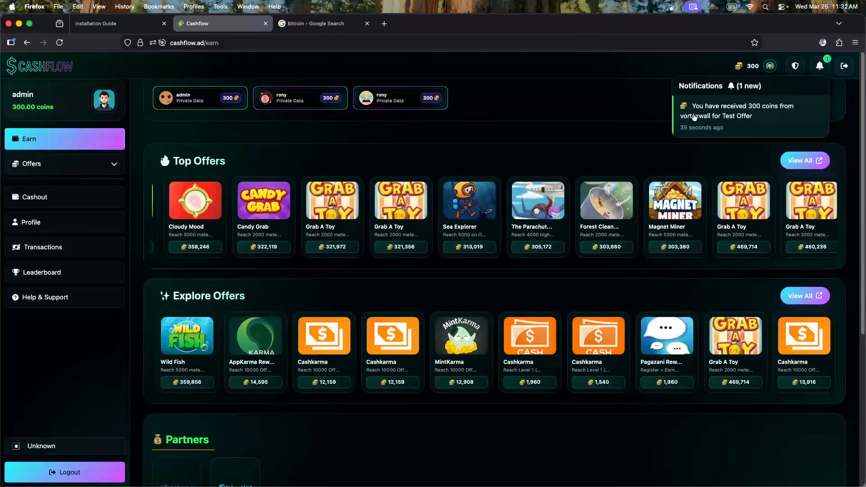
left_click(668, 116)
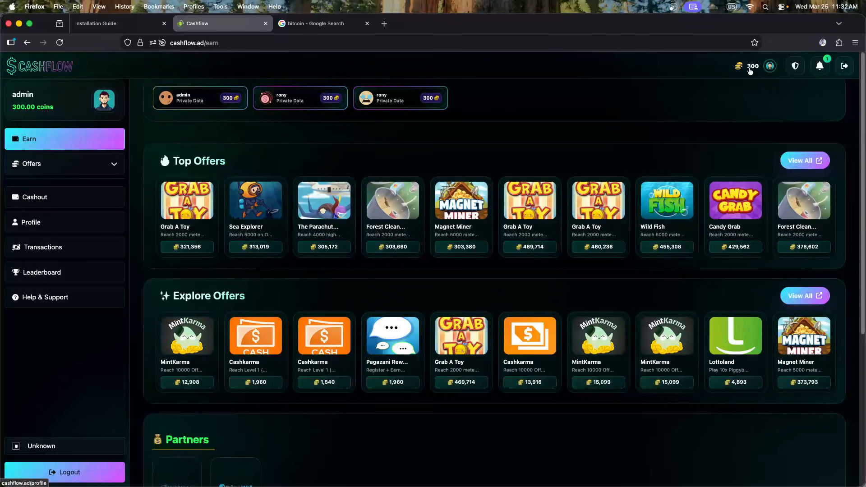
left_click(816, 72)
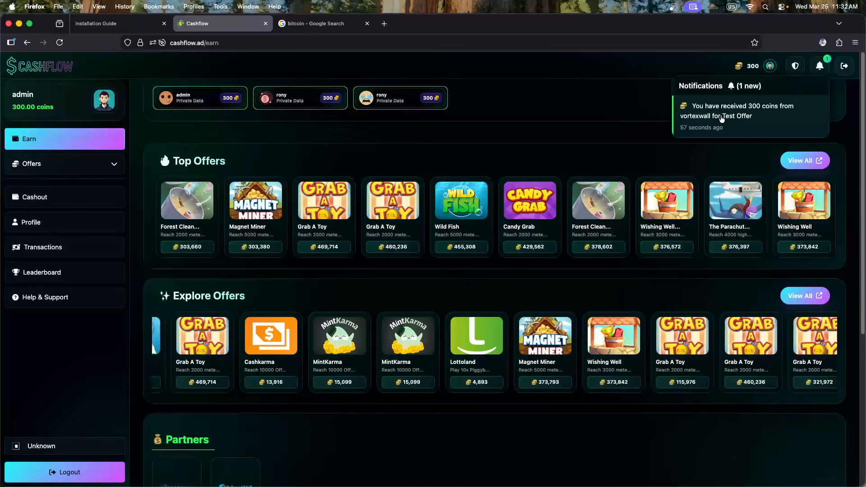
left_click(721, 118)
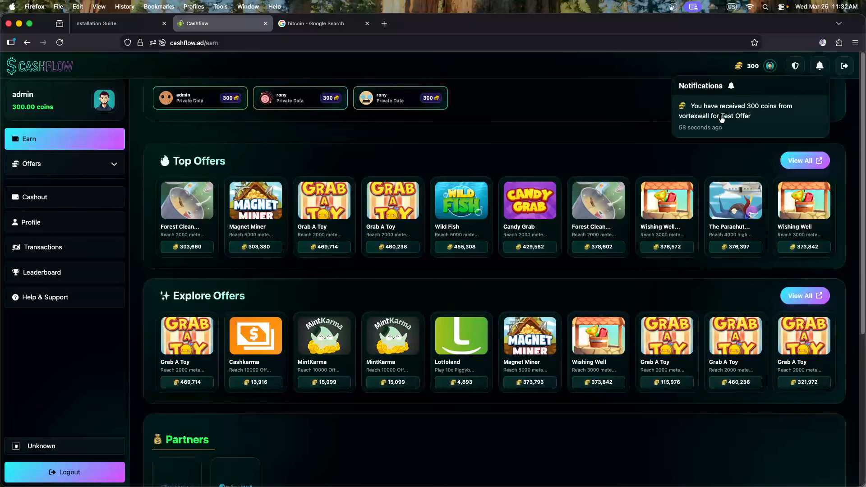
left_click(645, 112)
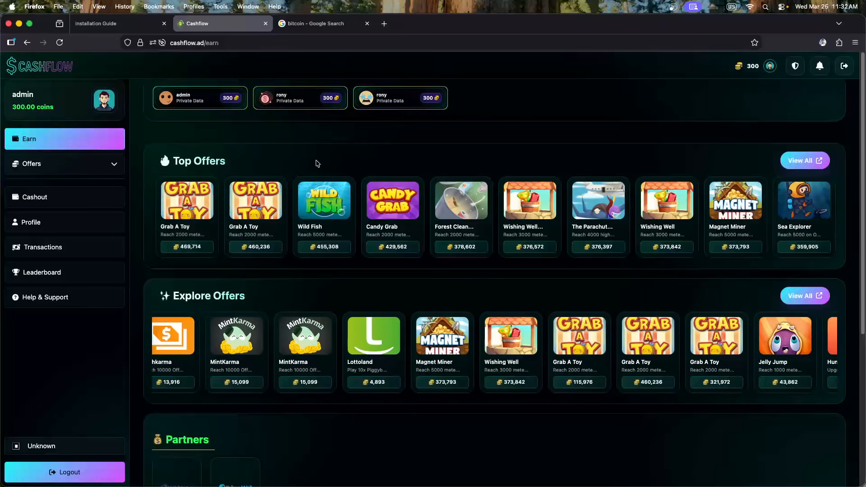
View the admin's activity summary, then go to the admin profile page
left_click(207, 103)
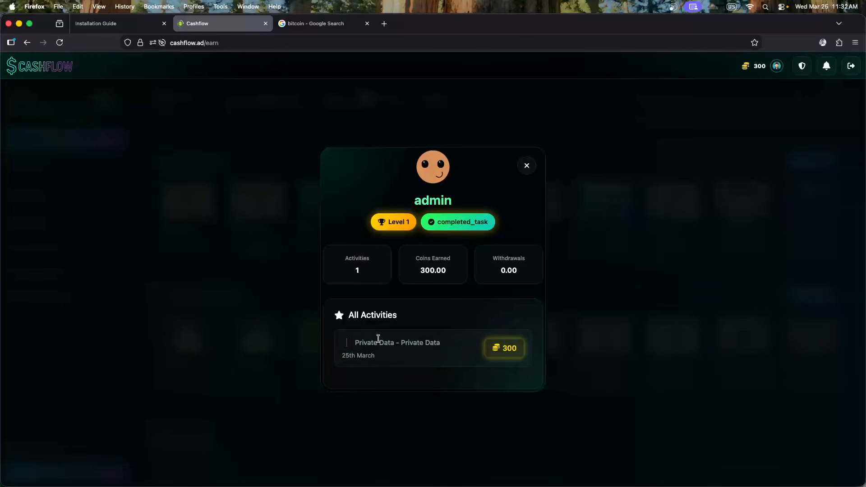
left_click(248, 235)
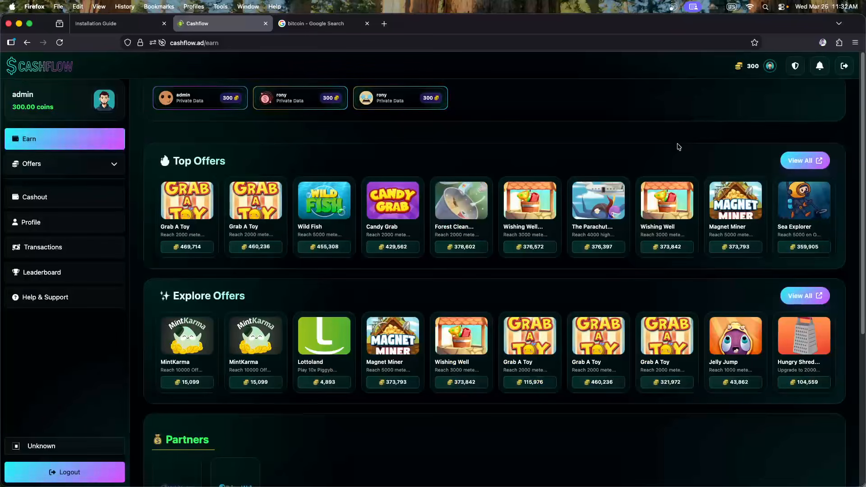
left_click(754, 67)
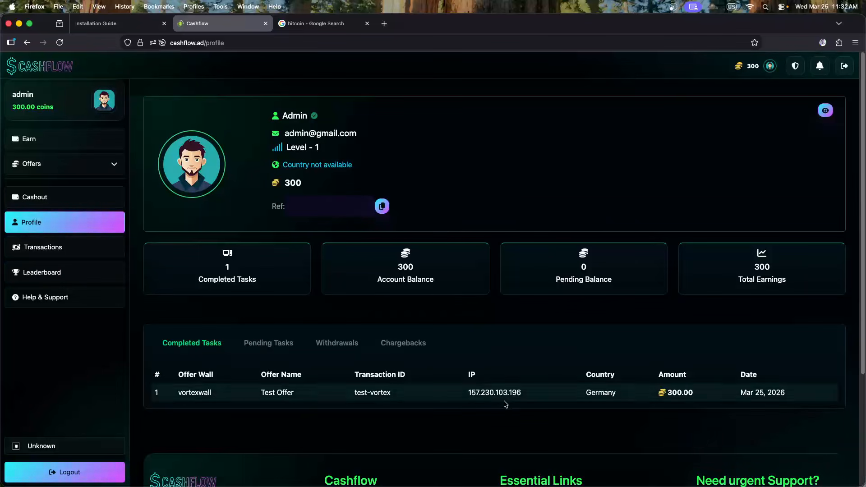
Highlight the completed task's IP address and date in the profile's task history
left_click_drag(467, 395, 535, 396)
left_click(543, 396)
left_click_drag(465, 397, 521, 396)
left_click(600, 404)
left_click_drag(782, 396, 738, 397)
left_click(723, 397)
Review the Pending Tasks, Withdrawals and Chargebacks tabs, then go to the Cashout page
left_click(268, 344)
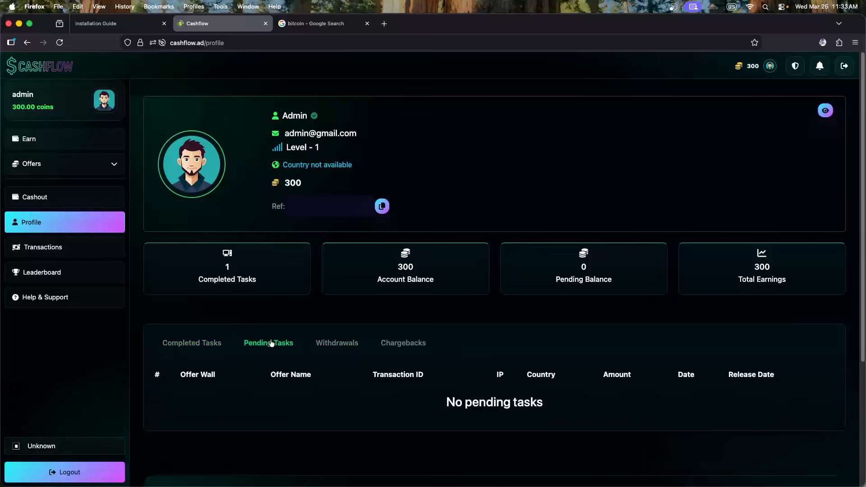
left_click(335, 343)
left_click(404, 345)
left_click(219, 343)
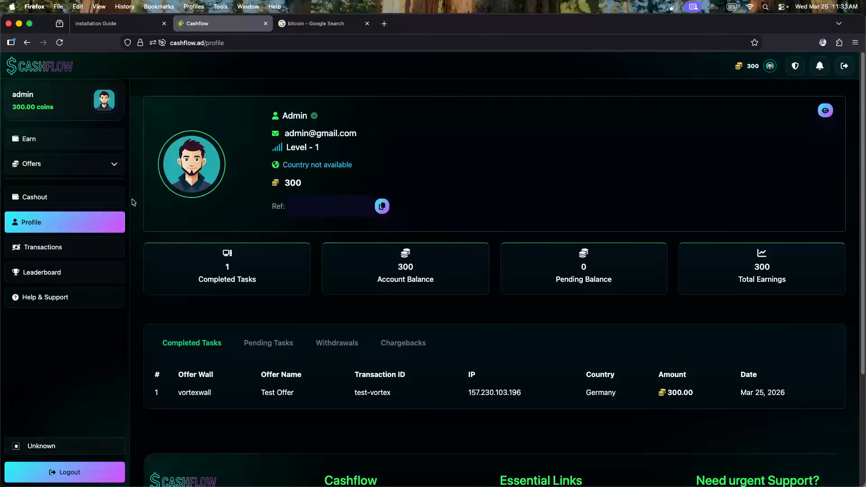
left_click(62, 197)
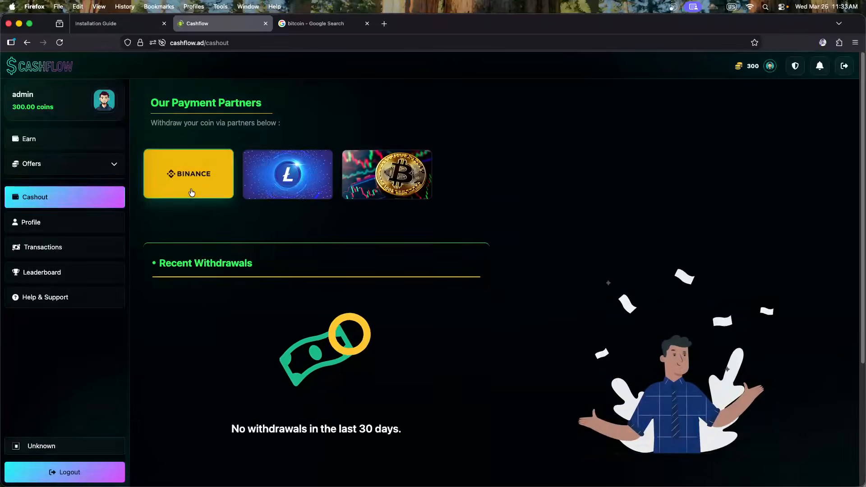
Request a Binance withdrawal of the full 300-coin balance to the entered Binance address
left_click(191, 193)
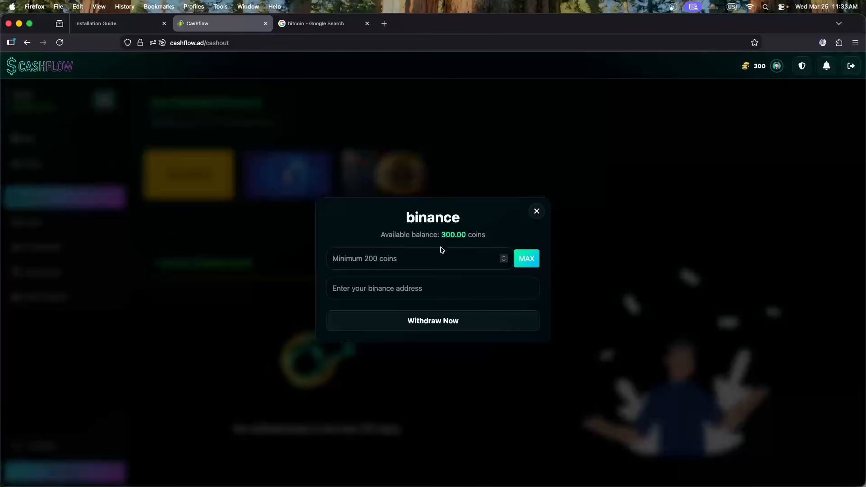
left_click(378, 260)
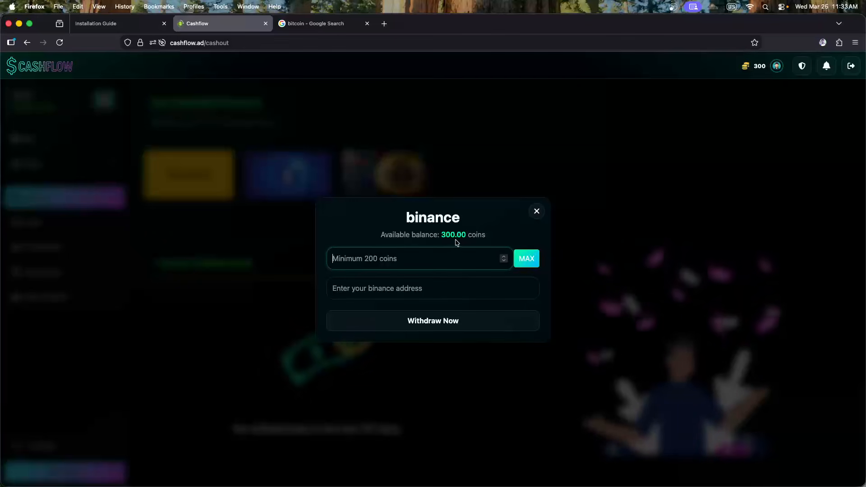
left_click(526, 258)
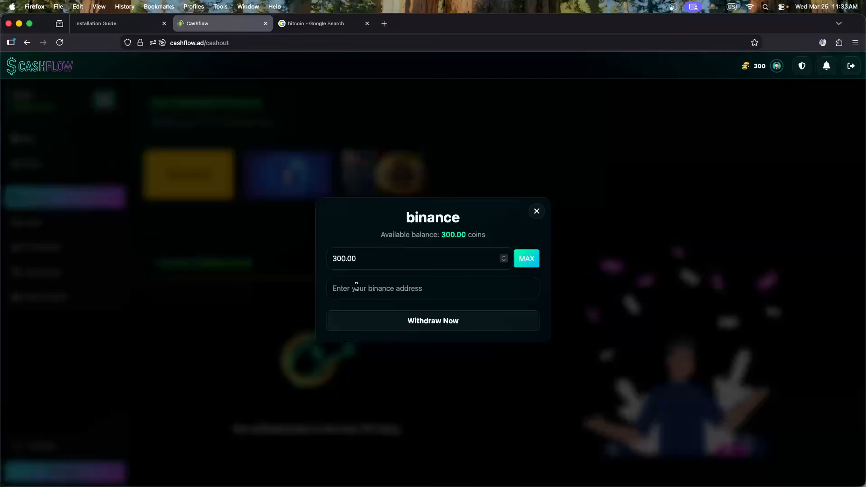
left_click(376, 287)
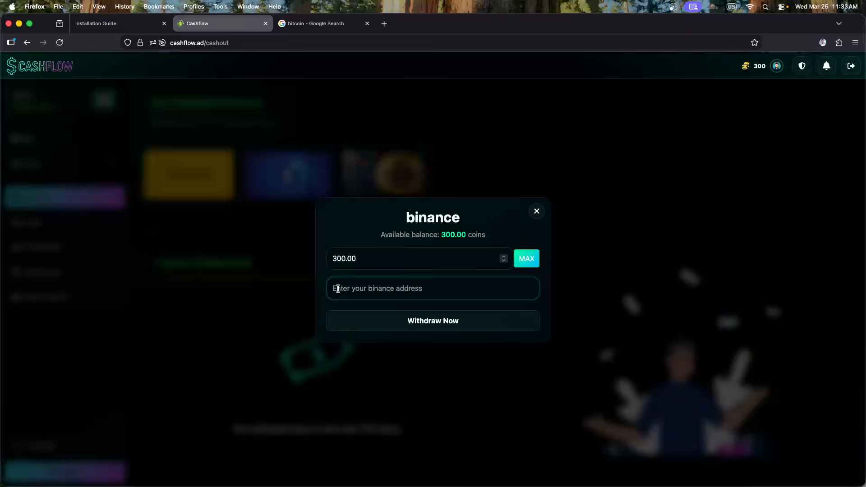
type("34533353")
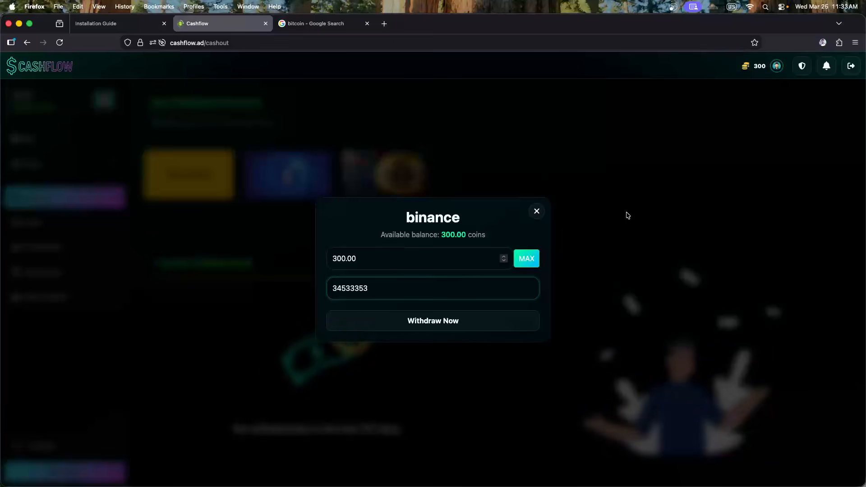
left_click(442, 324)
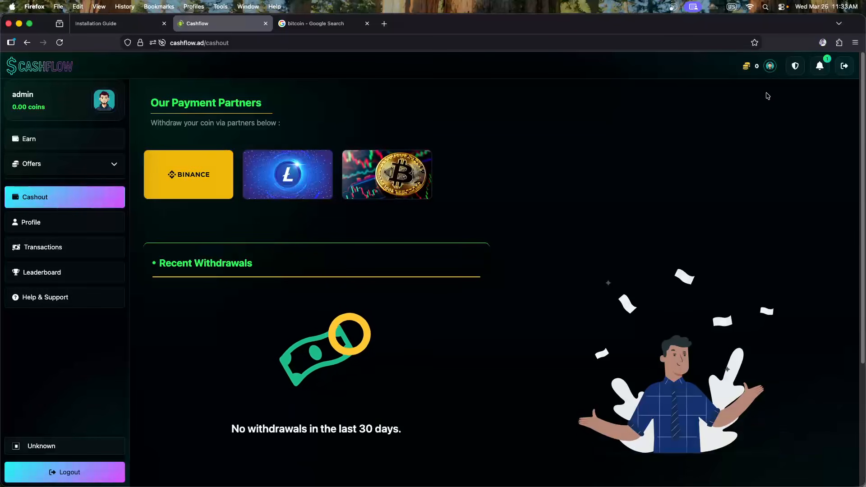
Mark the pending 300-coin withdrawal notification as read
left_click(819, 66)
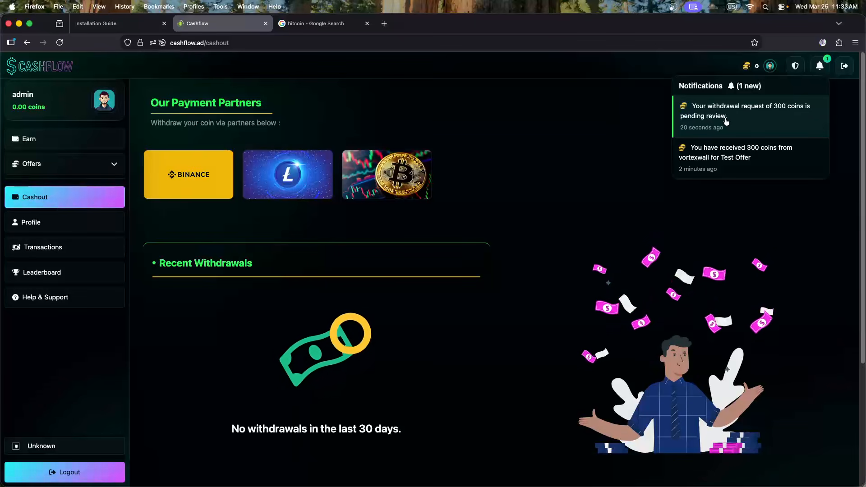
left_click(725, 122)
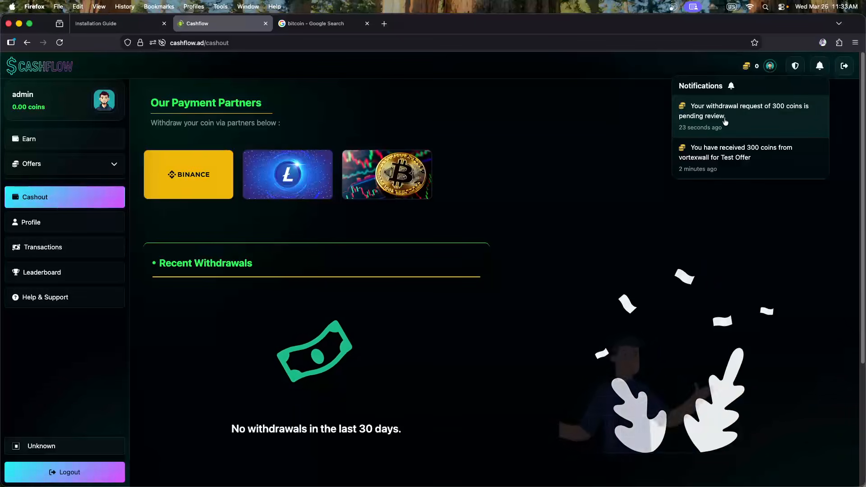
left_click(581, 118)
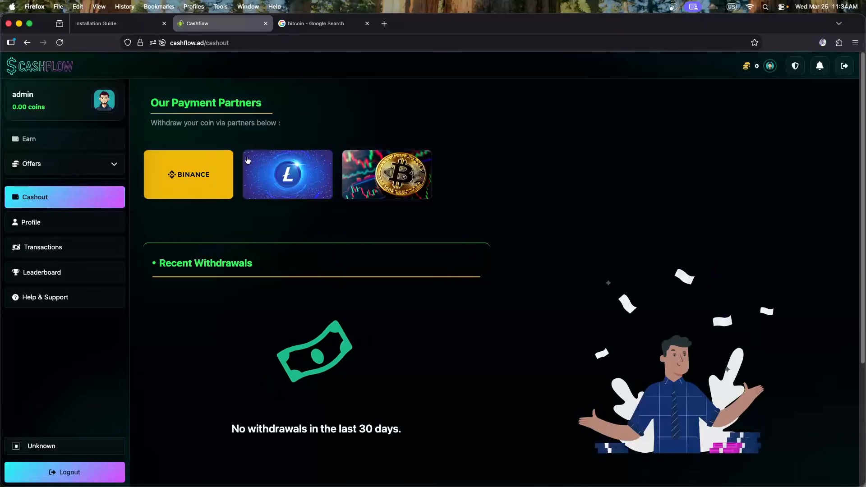
Inspect the pending Binance withdrawal in the profile's Withdrawals tab, then go to All Users Transactions
left_click(64, 226)
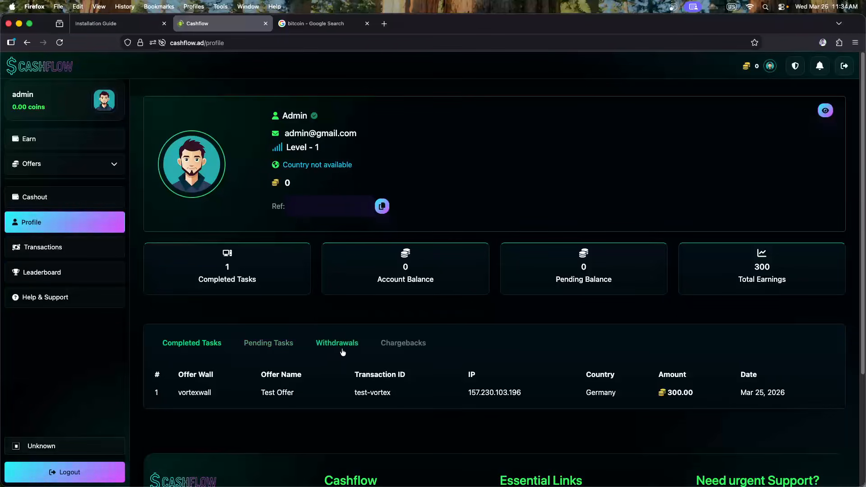
left_click(347, 349)
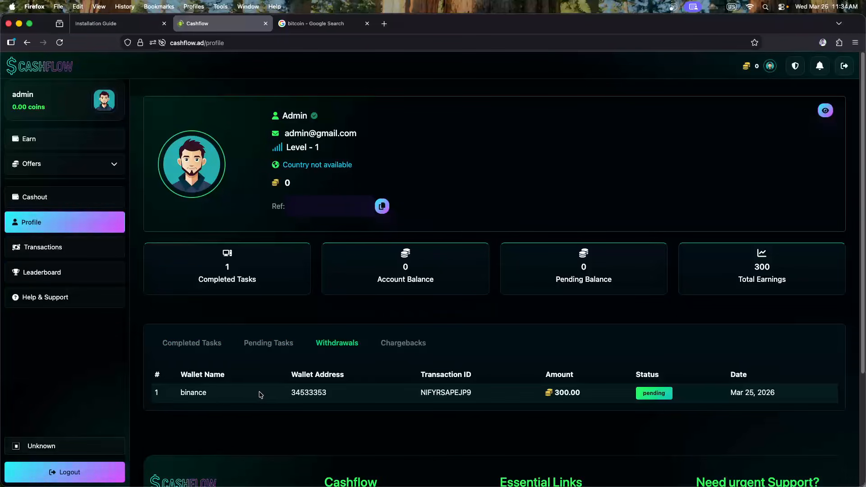
left_click_drag(289, 396, 338, 399)
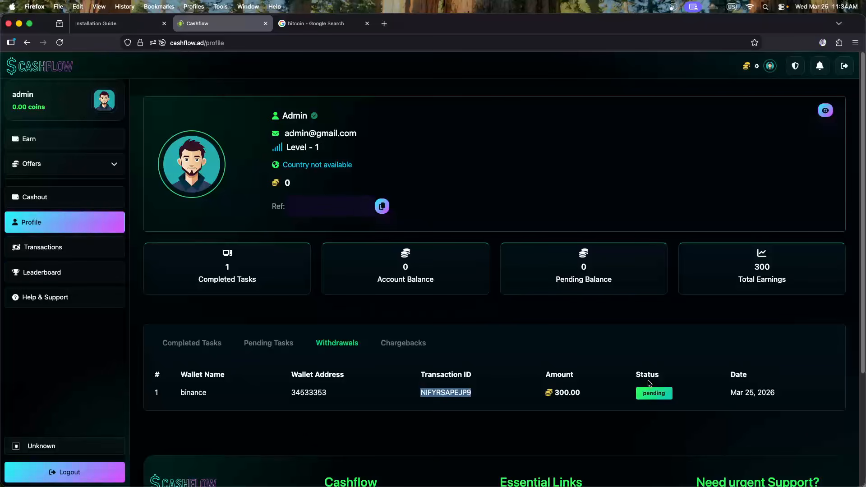
left_click(780, 400)
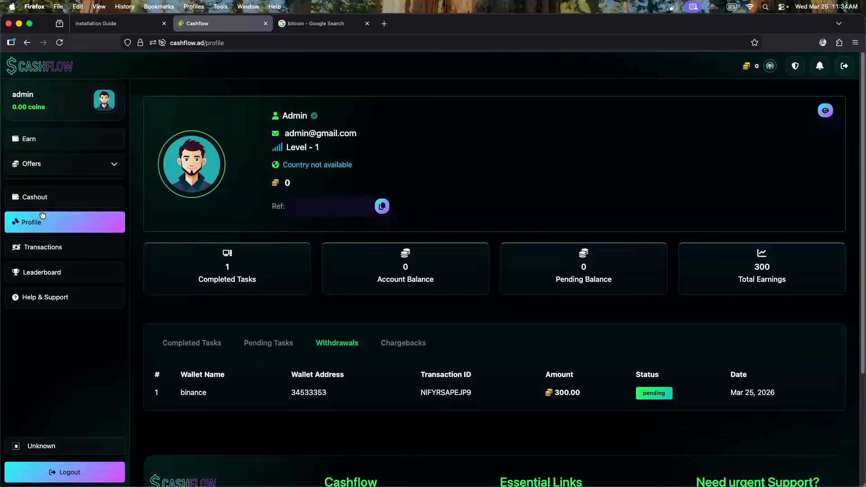
left_click(43, 250)
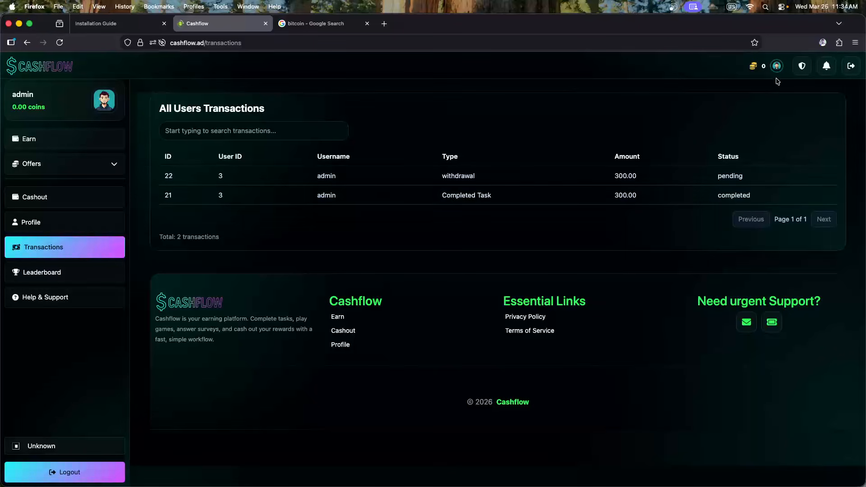
Inspect the completed-task and pending-withdrawal rows, view the weekly Leaderboard, then return to Earn
left_click_drag(760, 196, 297, 196)
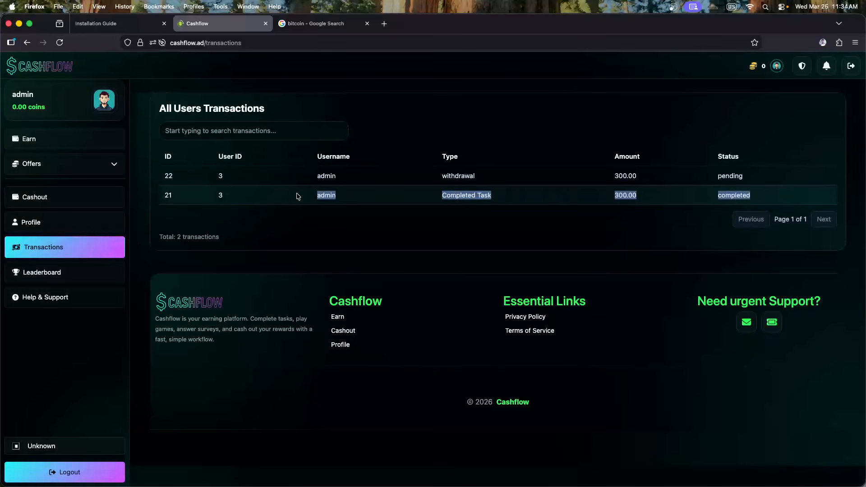
left_click(217, 200)
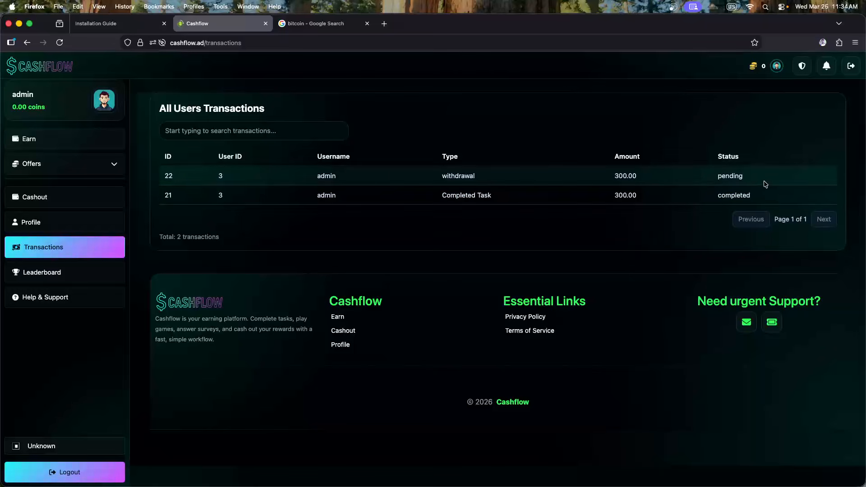
left_click_drag(765, 184, 183, 174)
left_click(332, 246)
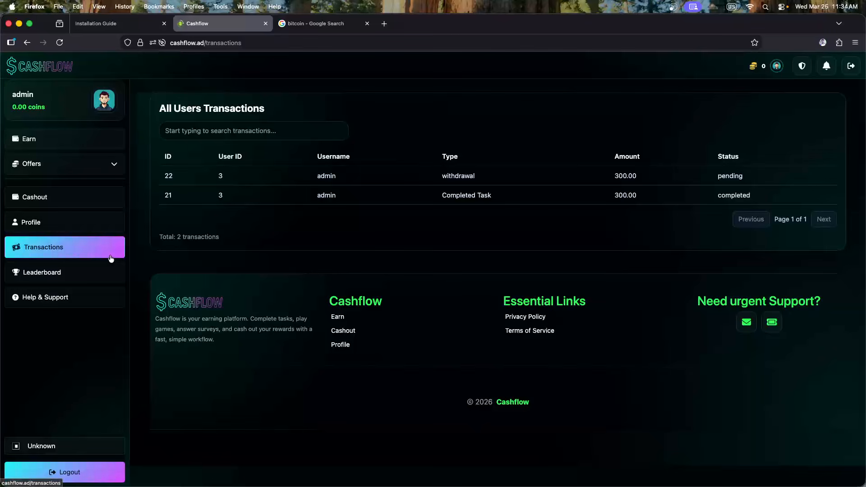
left_click(66, 272)
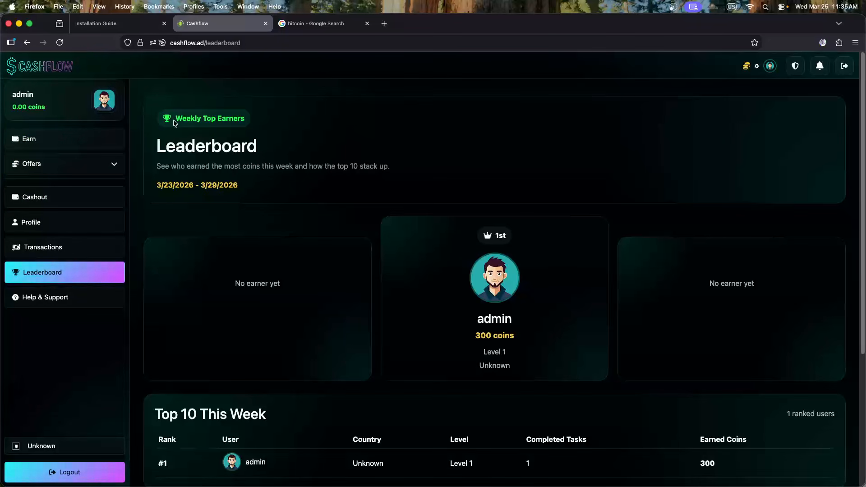
left_click(59, 73)
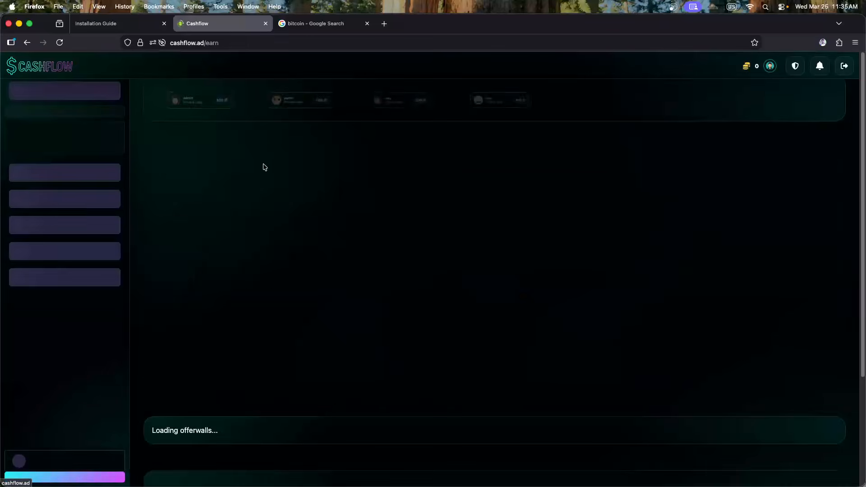
Go to the Admin Dashboard and then its Completed Tasks list
left_click(794, 72)
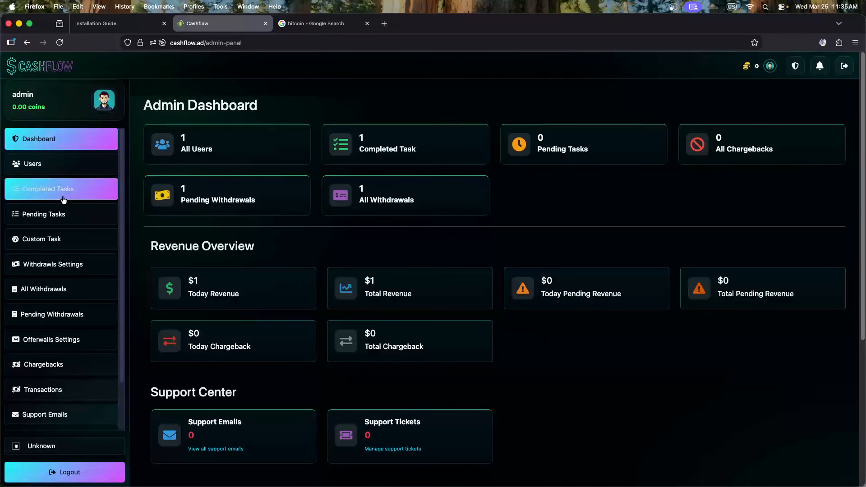
left_click(425, 153)
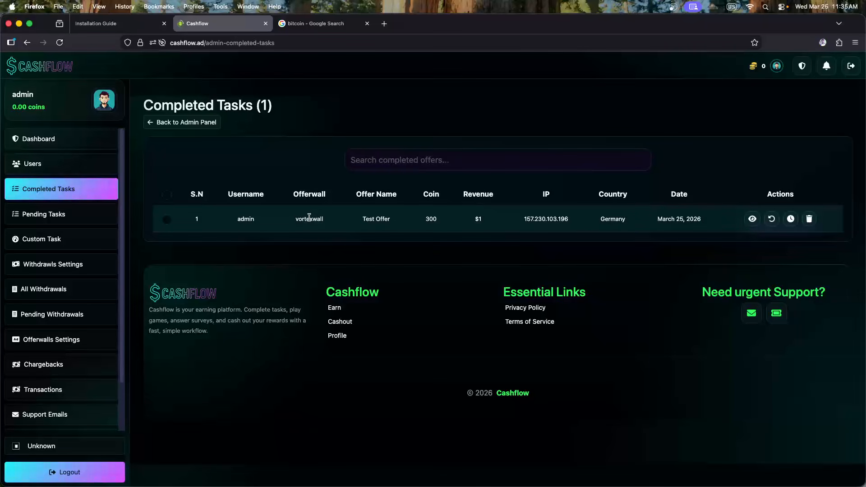
Highlight the vortexwall name, $1 revenue and IP address in the completed task row
left_click_drag(293, 220, 439, 221)
left_click(375, 220)
left_click(446, 229)
left_click_drag(475, 223, 483, 224)
left_click_drag(524, 220, 564, 220)
left_click(609, 229)
View the Test Offer's full details, then go via Dashboard to Pending Withdrawals
left_click(752, 219)
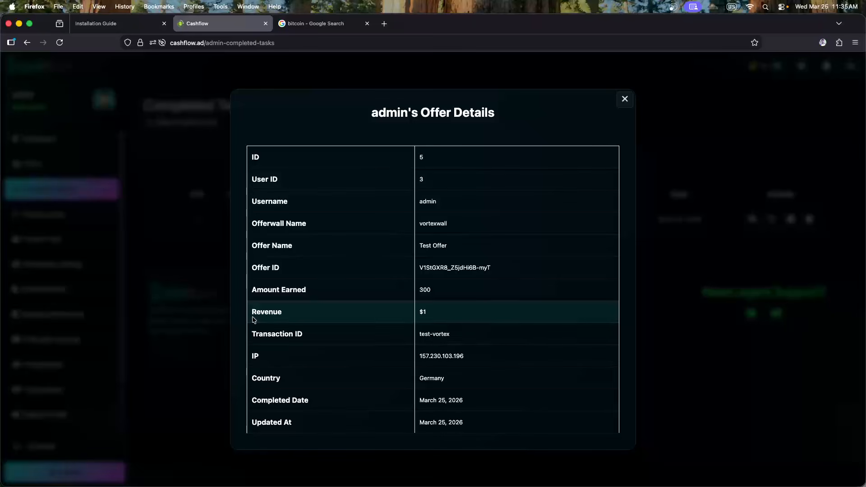
left_click(202, 258)
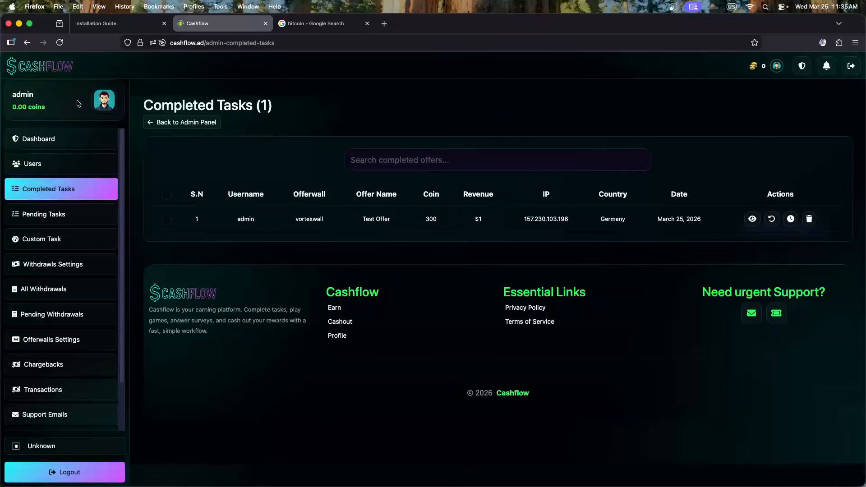
left_click(67, 133)
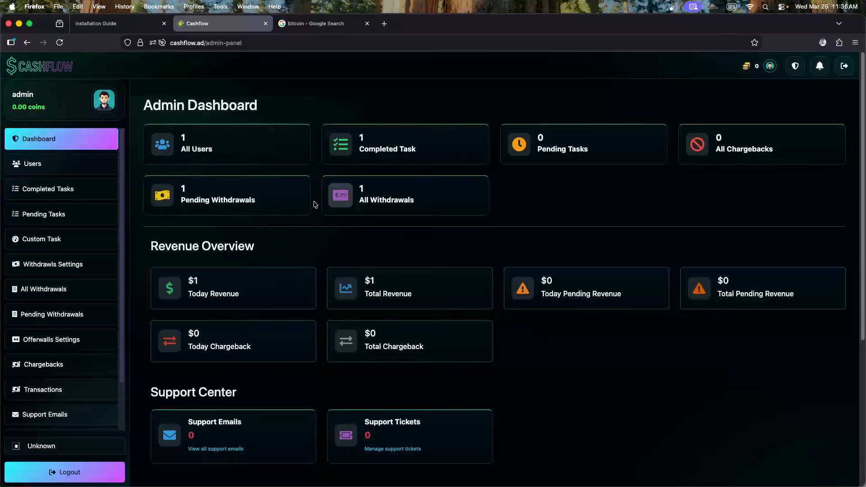
left_click(271, 201)
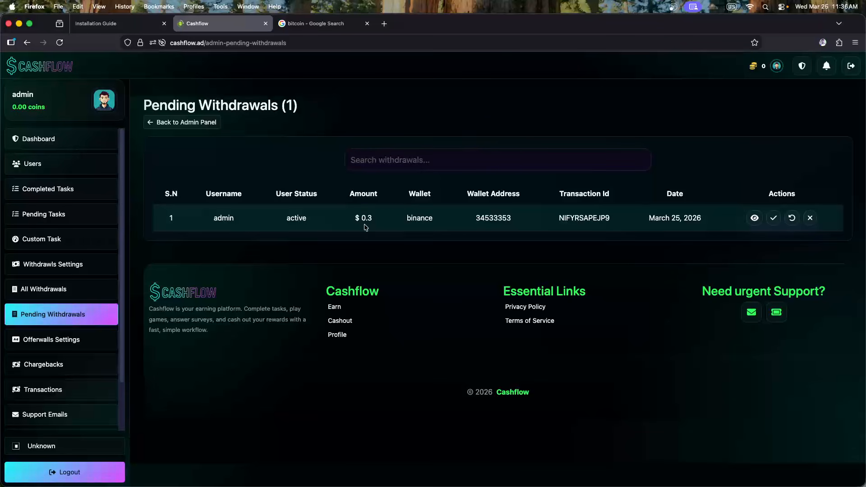
Highlight the admin withdrawal's wallet address and transaction ID in the pending list
left_click_drag(476, 217, 500, 221)
left_click(581, 222)
left_click_drag(560, 220, 612, 223)
left_click(615, 234)
Test the withdrawals search with a typed username, then with the copied username admin
left_click(372, 164)
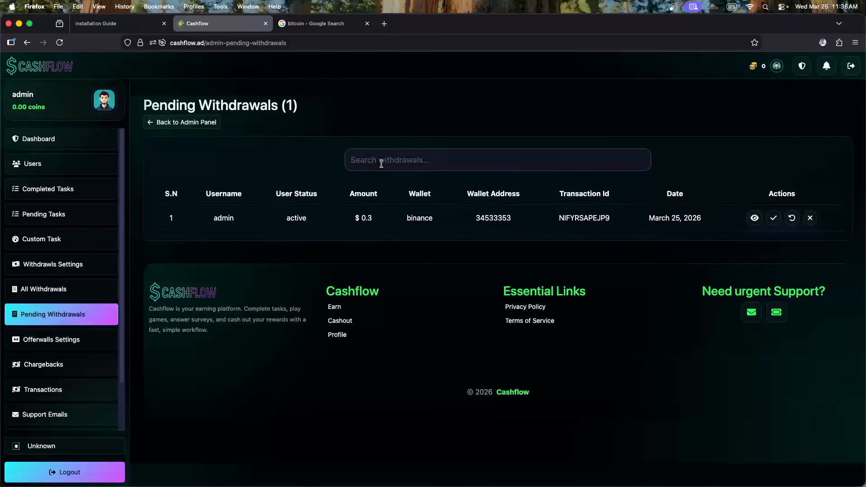
type("ro")
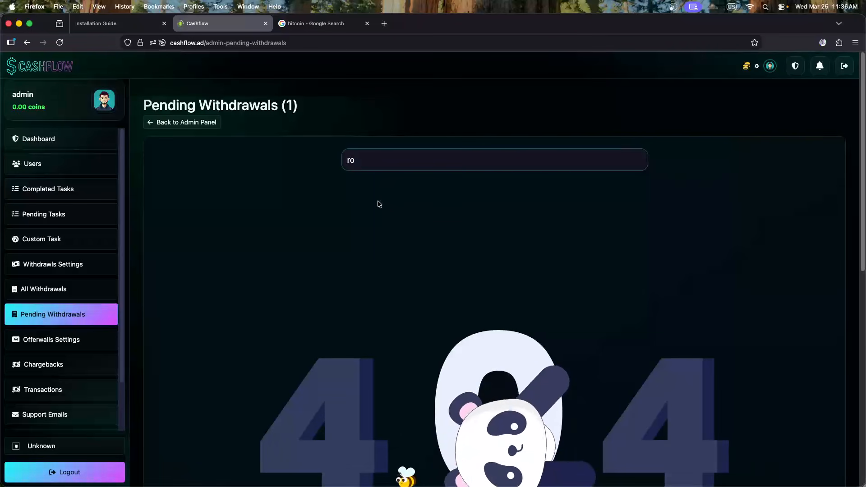
type("ny")
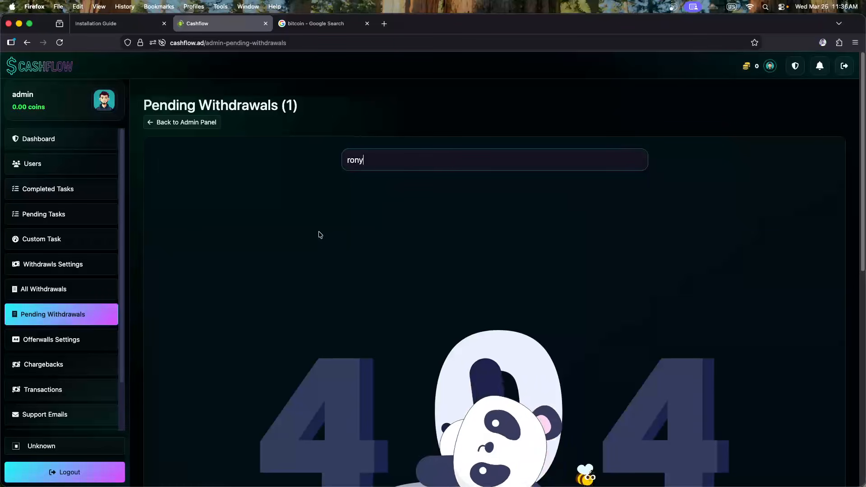
key("BackSpace")
key("BackSpace")
key("BackSpace")
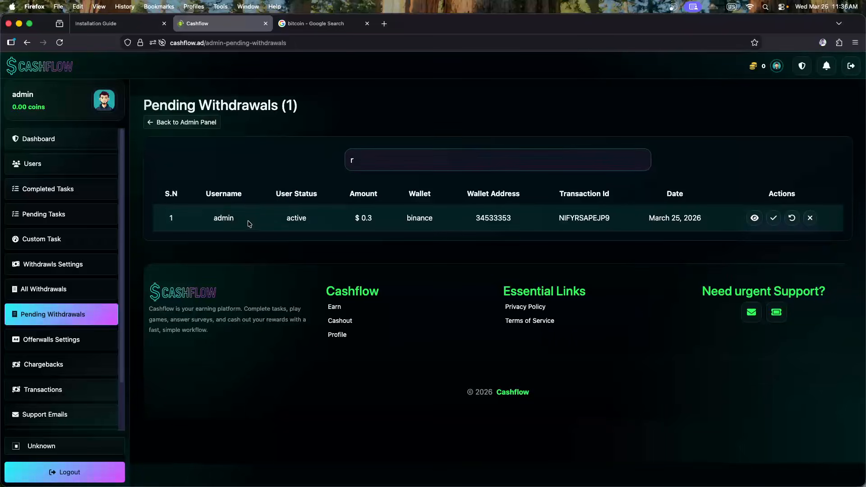
double_click(228, 218)
key("super+c")
left_click_drag(403, 165, 315, 158)
key("super+v")
type("1")
key("BackSpace")
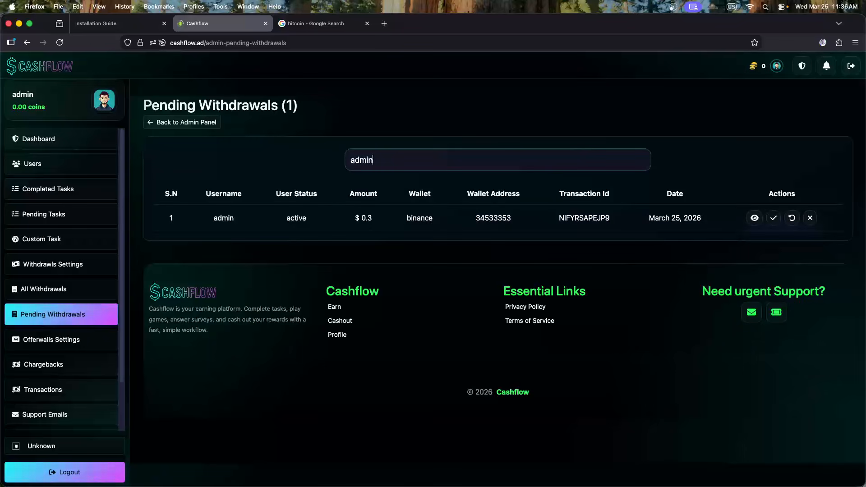
Search the withdrawals by the copied wallet address, then by the transaction ID
double_click(497, 218)
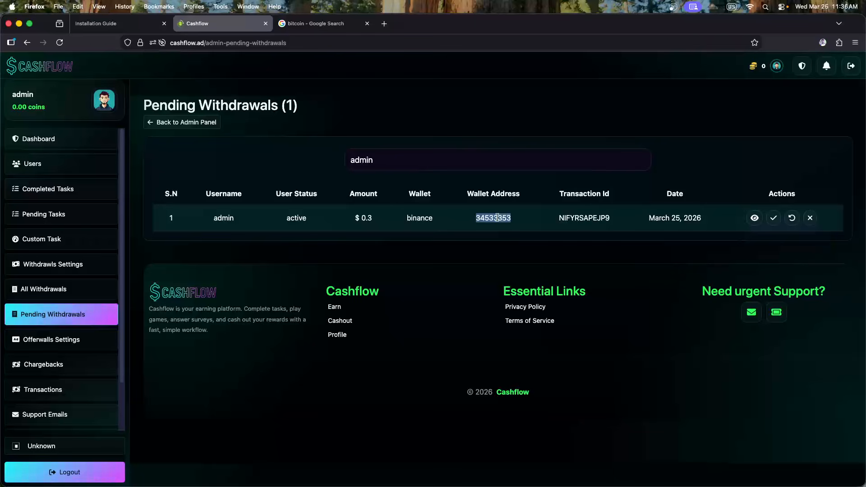
key("super+c")
left_click_drag(381, 161, 310, 161)
key("super+v")
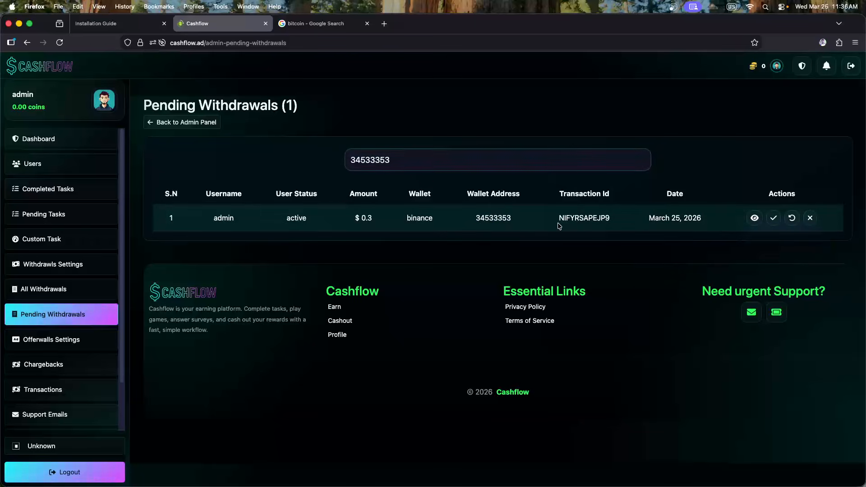
double_click(580, 217)
key("super+c")
left_click_drag(392, 161, 350, 159)
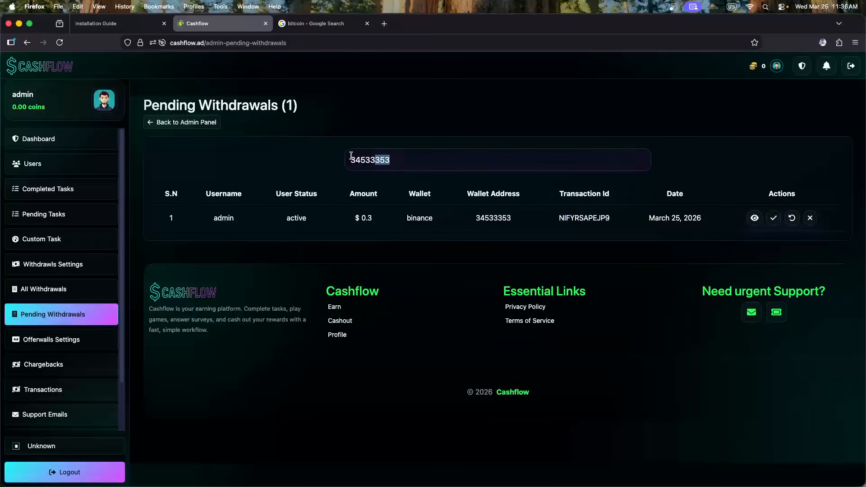
key("super+v")
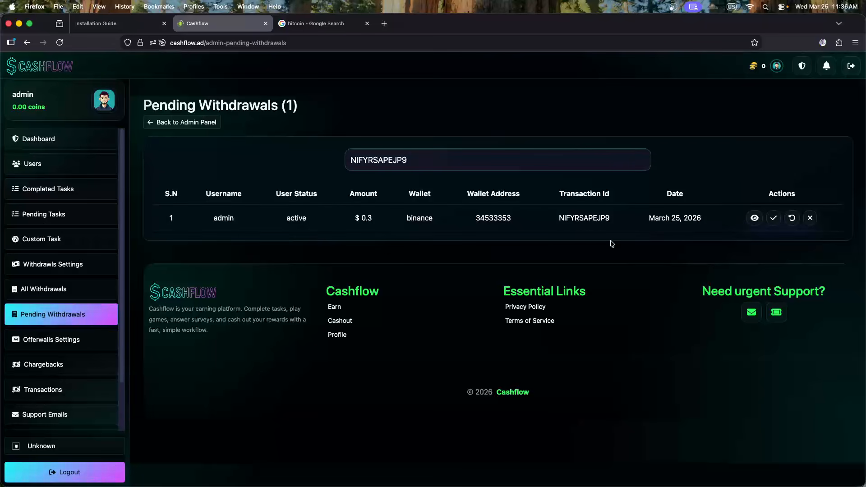
Search for 'Cashflow', then clear the search box so the full pending list returns
double_click(374, 291)
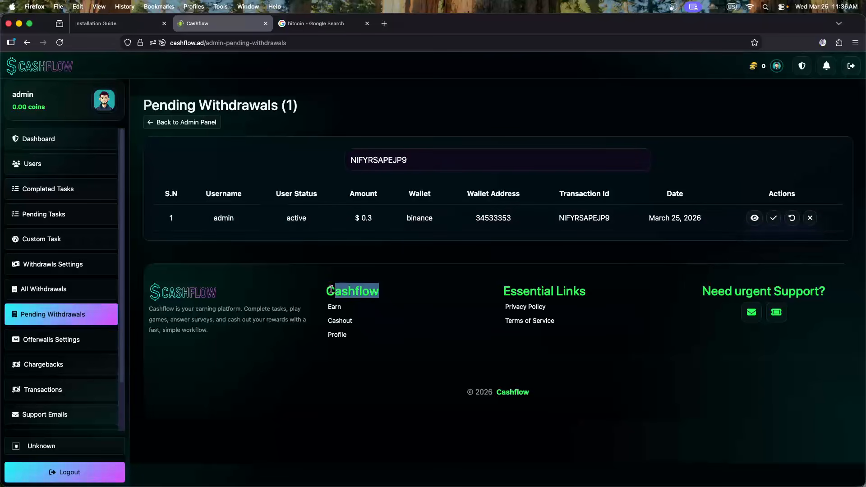
left_click_drag(428, 166, 325, 162)
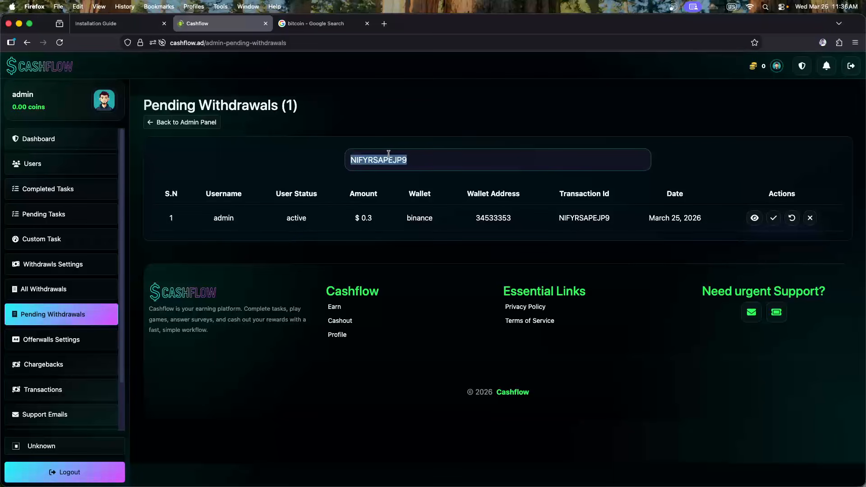
key("super+v")
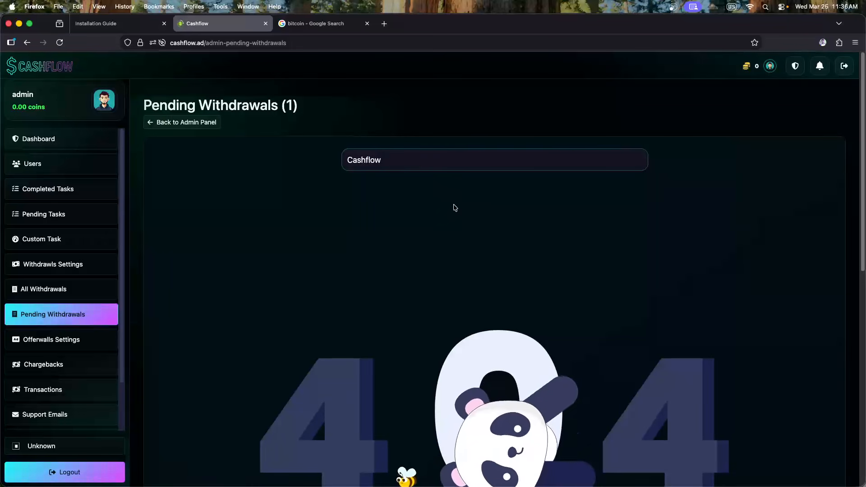
left_click_drag(396, 161, 293, 164)
key("BackSpace")
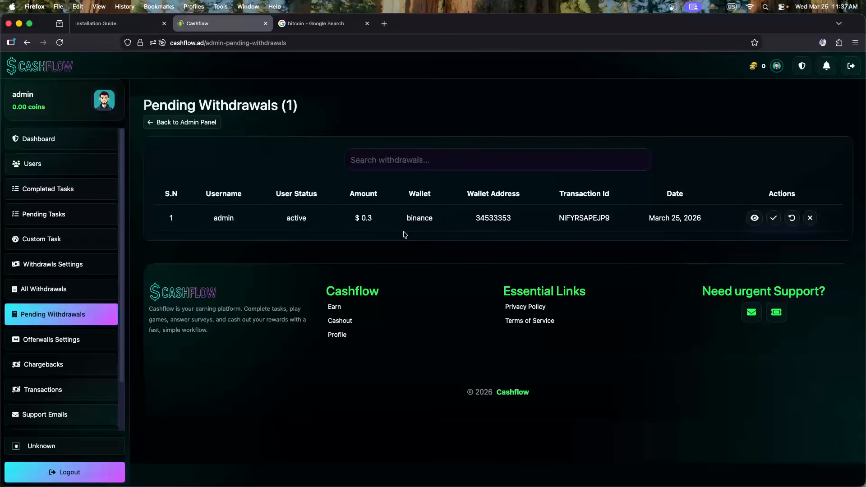
double_click(493, 216)
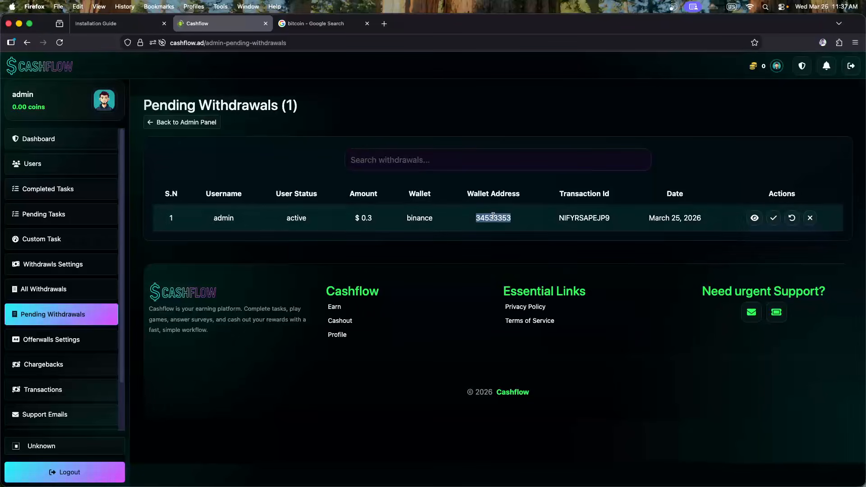
left_click(709, 250)
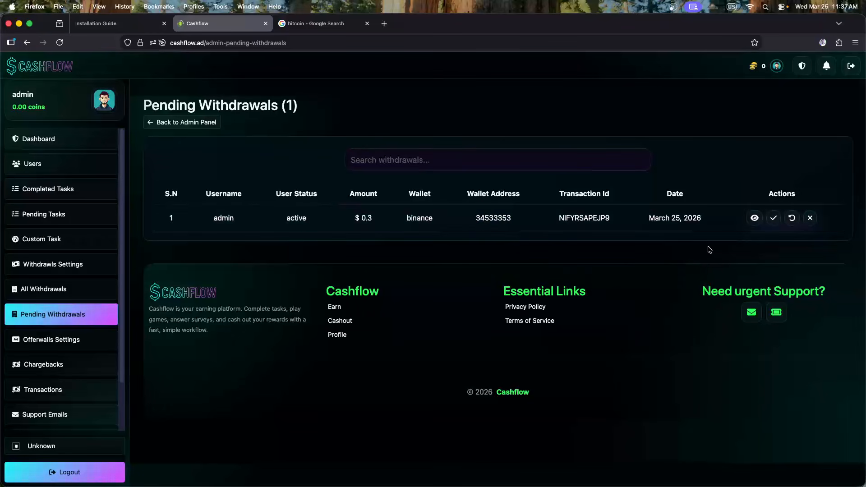
left_click(754, 220)
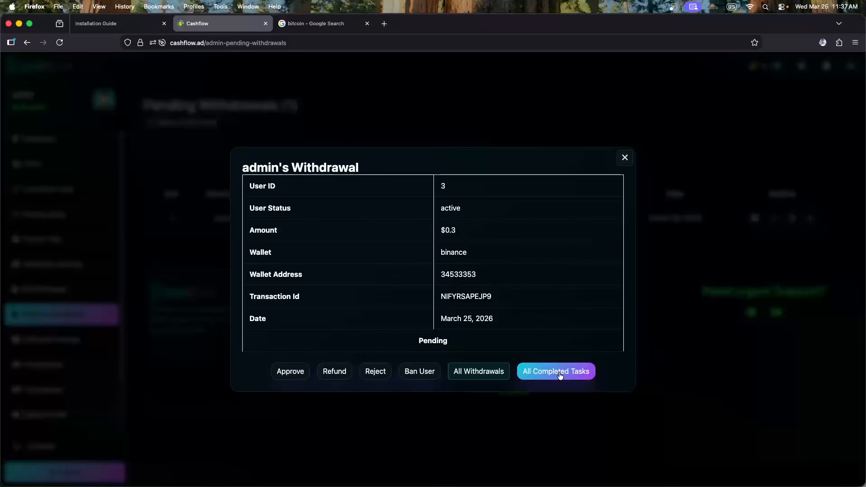
left_click(543, 376)
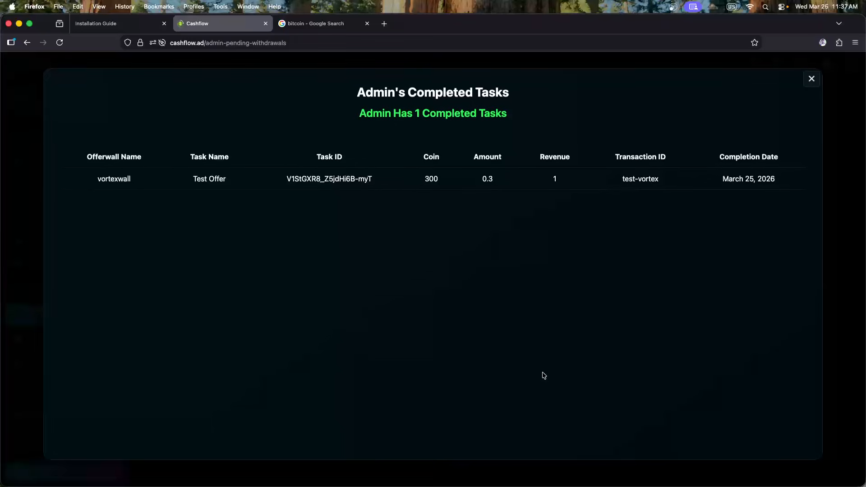
double_click(379, 118)
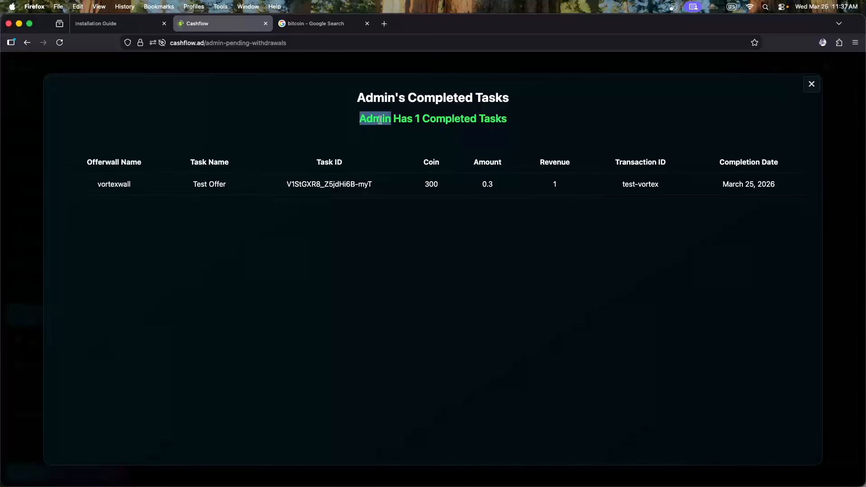
left_click(380, 120)
double_click(375, 93)
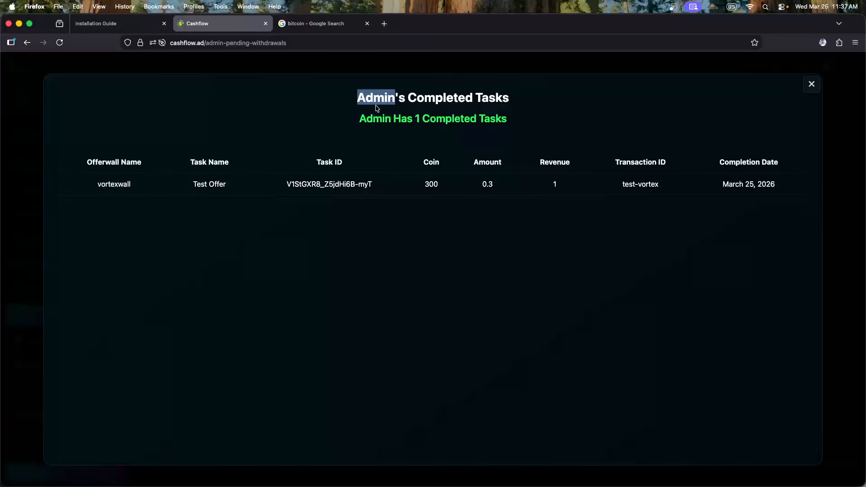
left_click(405, 118)
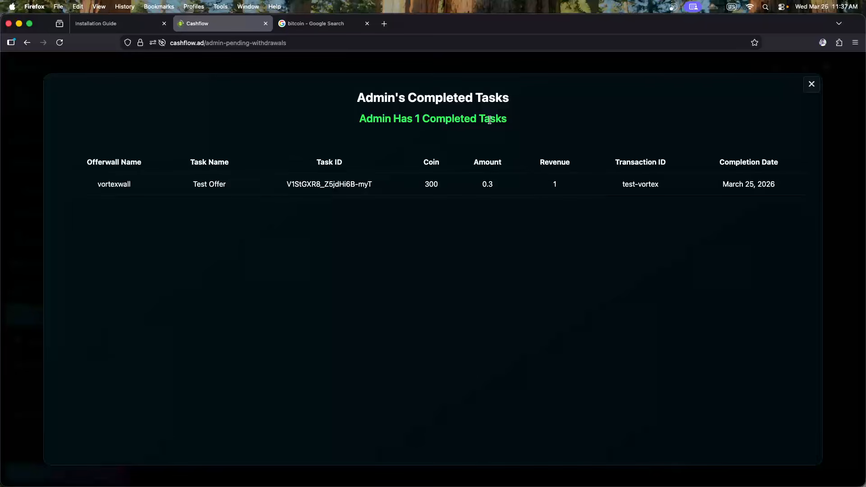
left_click_drag(100, 185, 234, 188)
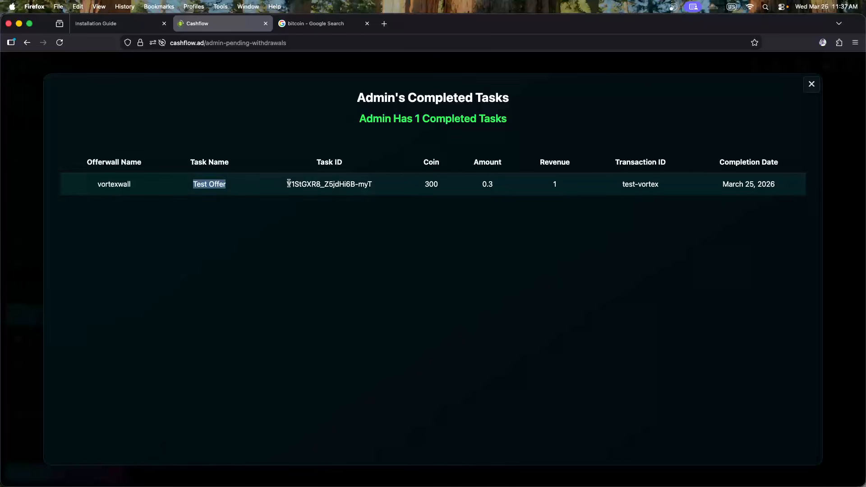
left_click_drag(290, 184, 371, 186)
left_click(375, 186)
double_click(343, 184)
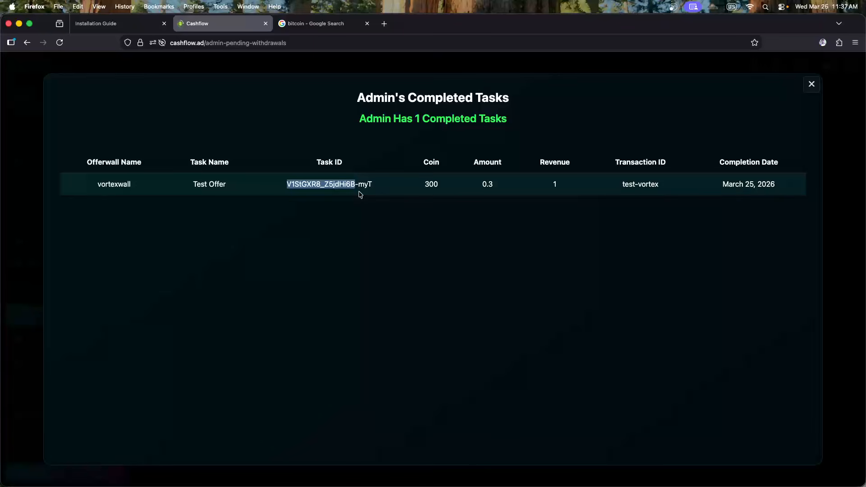
left_click(361, 195)
double_click(431, 183)
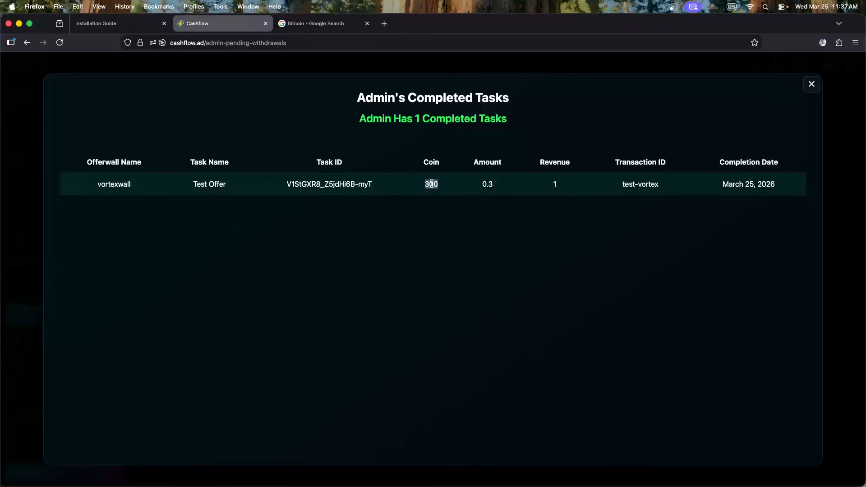
left_click(501, 193)
left_click(811, 84)
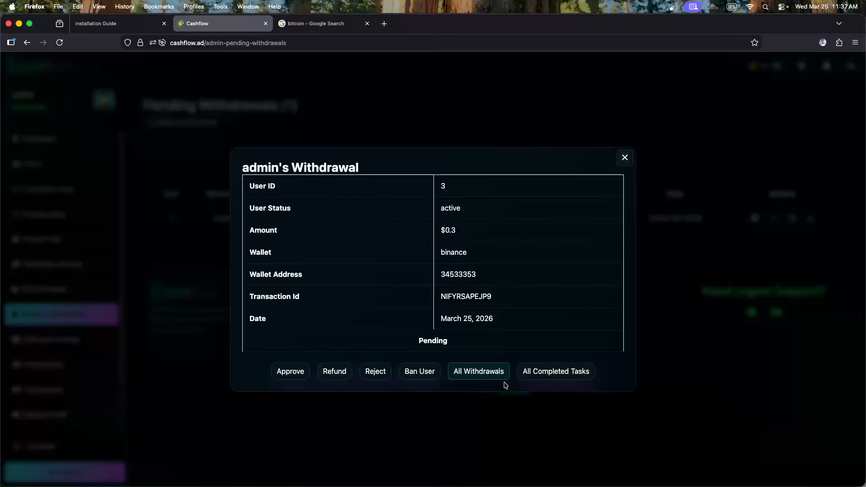
left_click(478, 372)
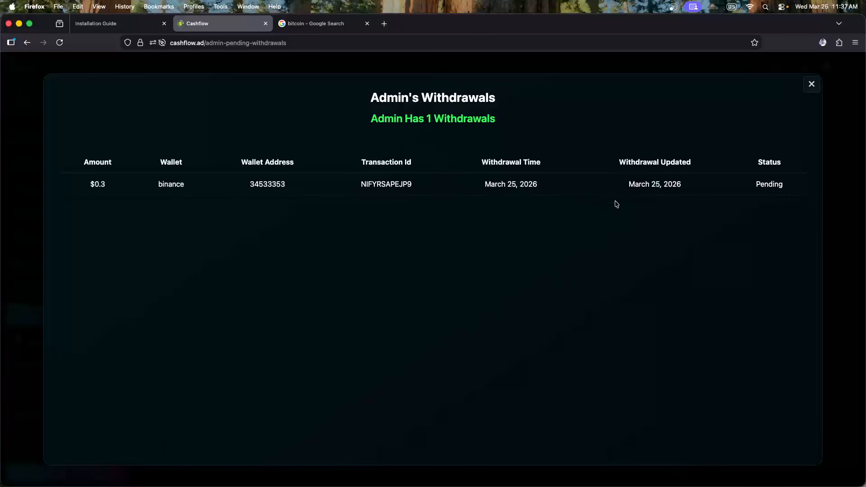
left_click_drag(785, 194, 744, 186)
left_click(719, 215)
left_click(811, 84)
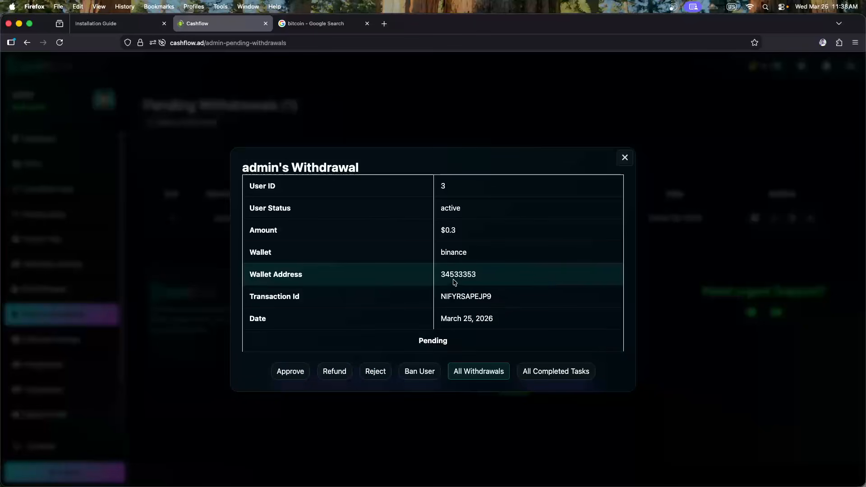
left_click_drag(254, 274, 307, 273)
double_click(456, 273)
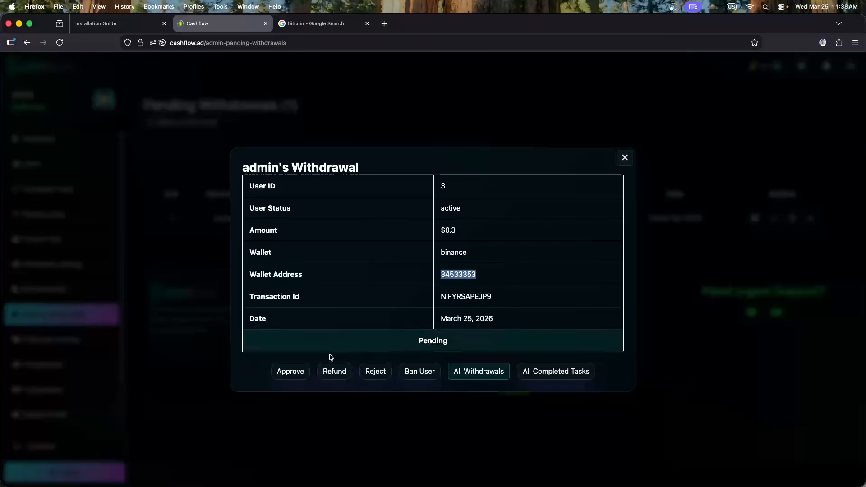
left_click(497, 280)
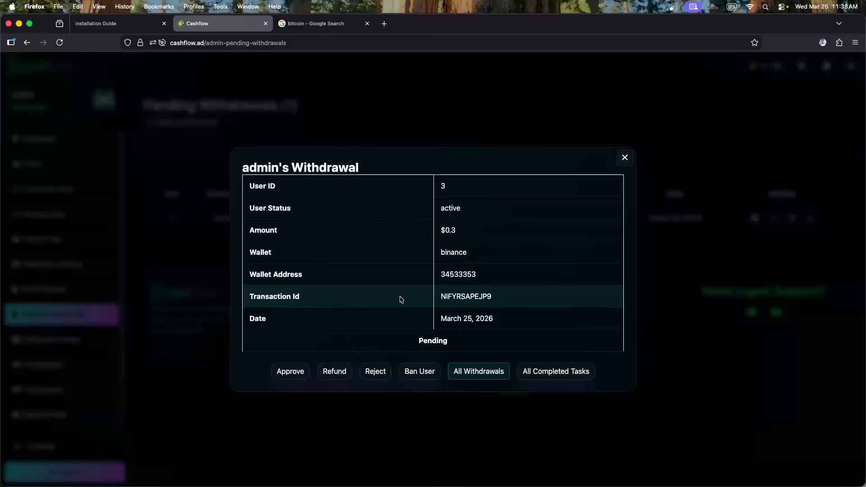
double_click(458, 276)
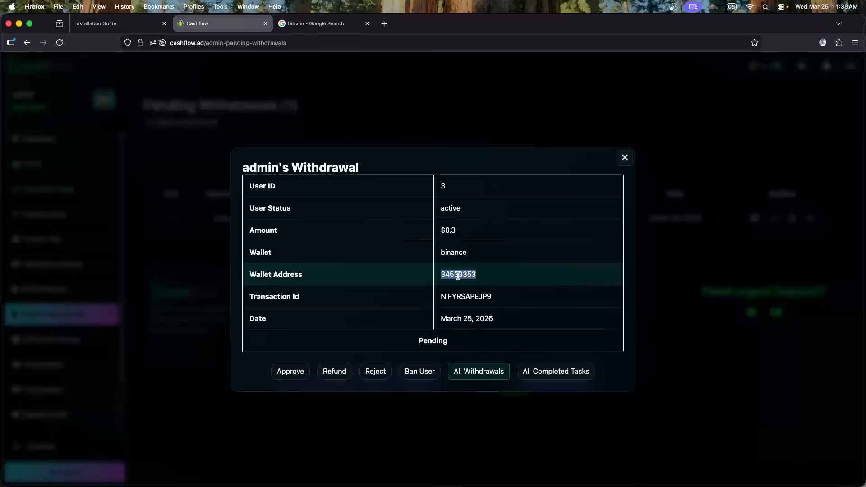
left_click(486, 278)
left_click(538, 381)
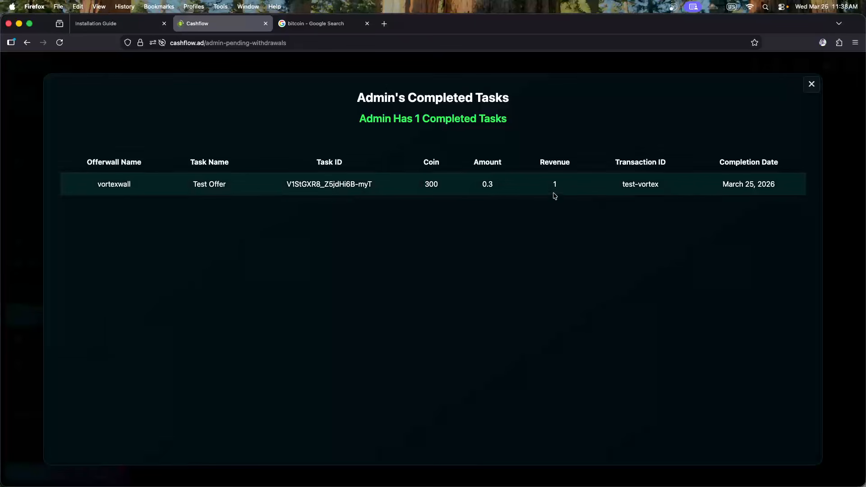
left_click(808, 90)
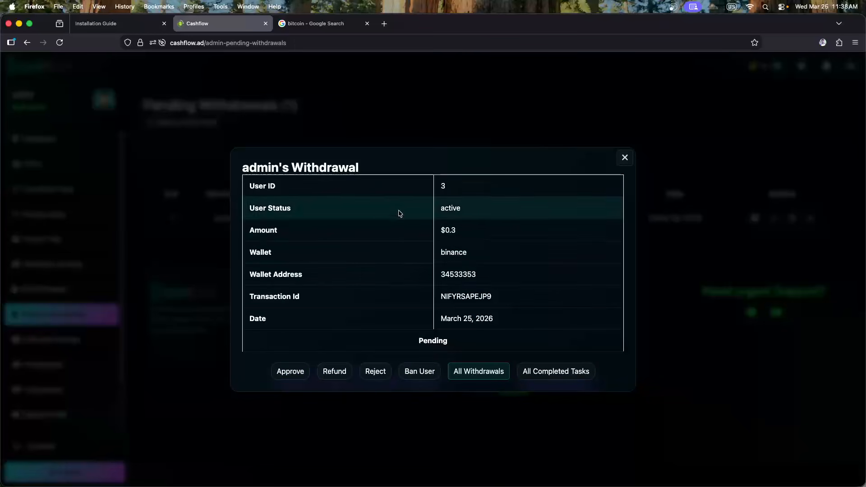
left_click(625, 158)
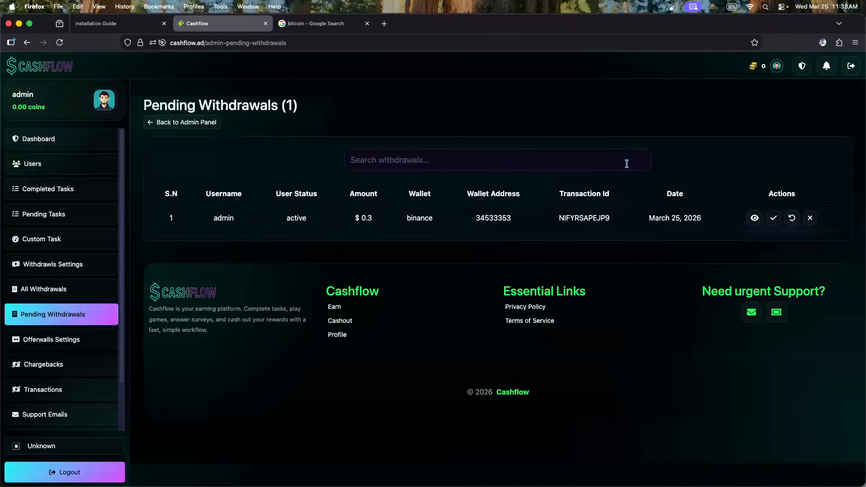
Pass through the admin Chargebacks page on the way to the all-users Transactions list
scroll(103, 300, "down", 3)
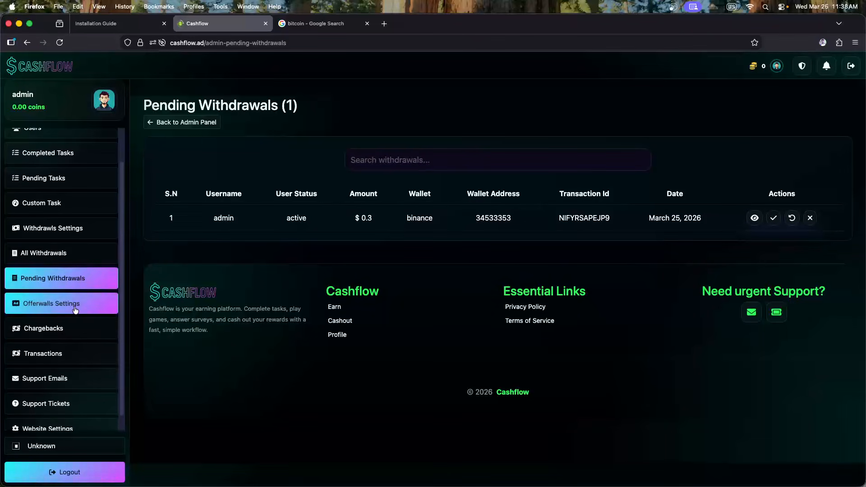
left_click(44, 328)
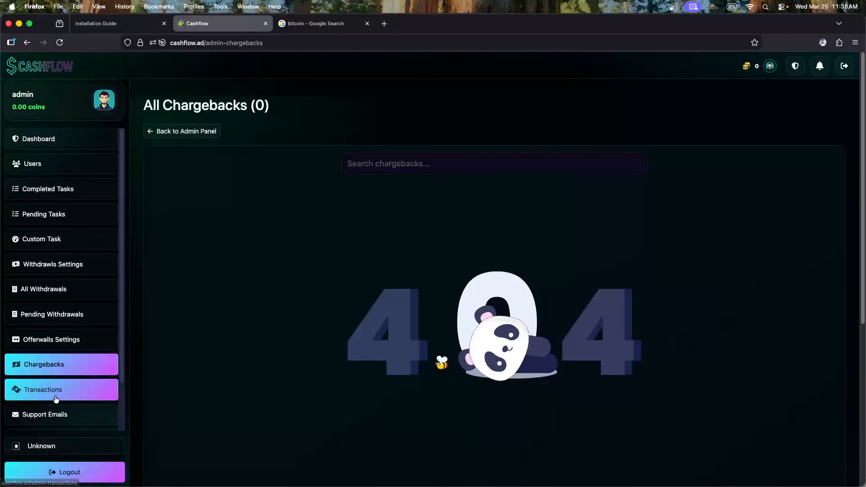
left_click(56, 396)
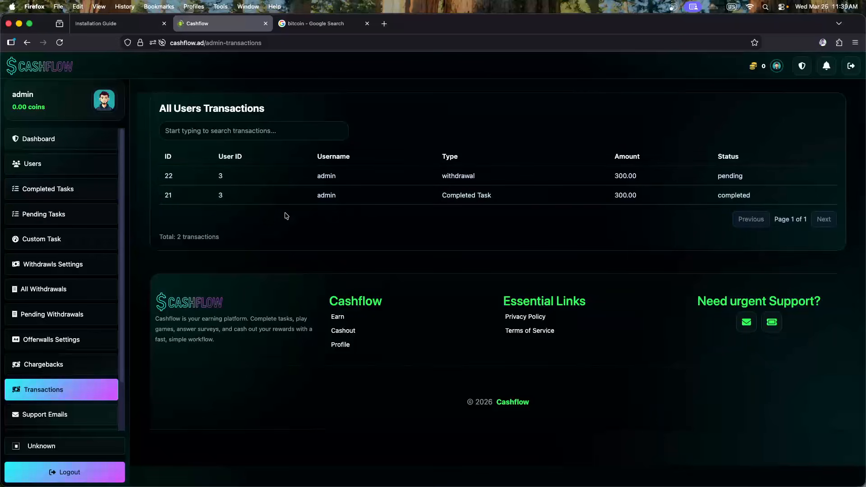
View the empty Support Emails inbox and Support Tickets list, then open Website Settings
scroll(88, 257, "down", 2)
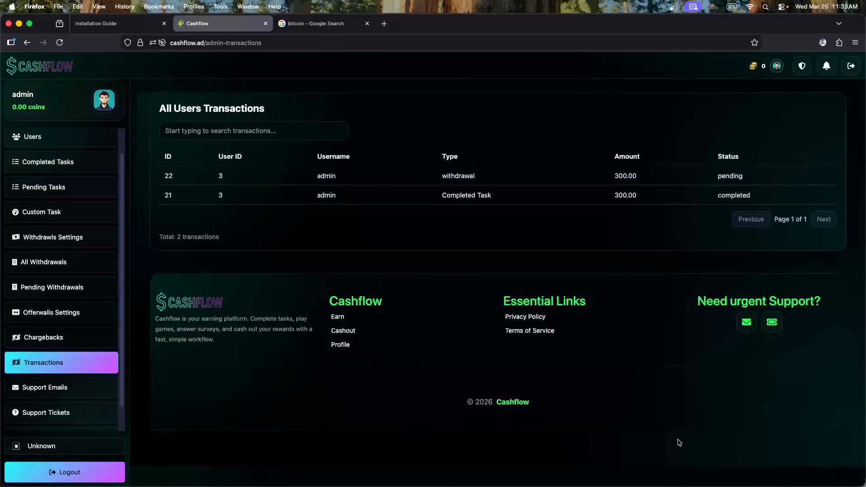
left_click(60, 393)
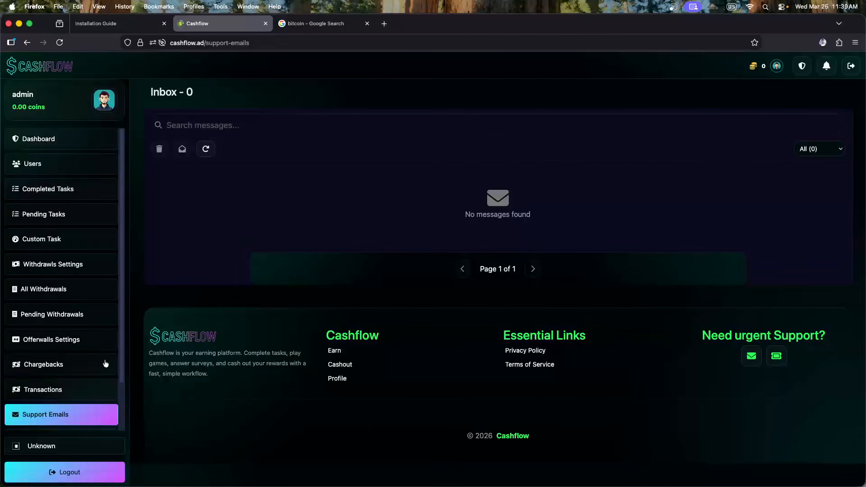
left_click(50, 389)
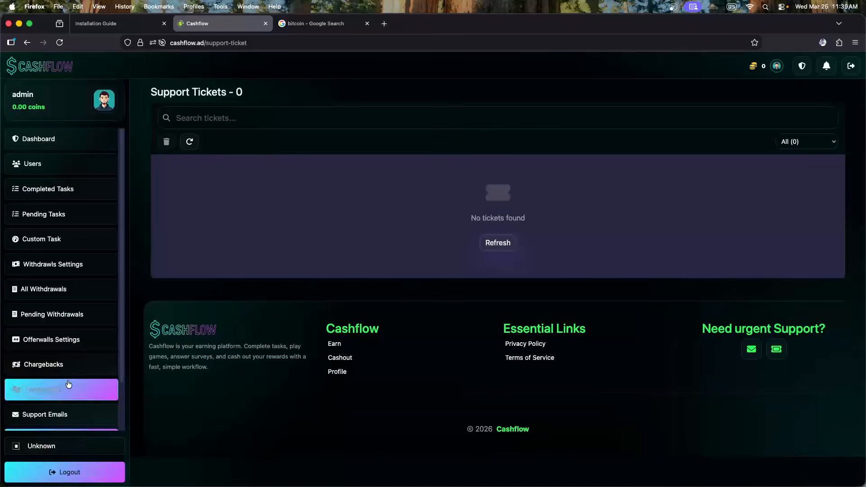
scroll(104, 311, "down", 2)
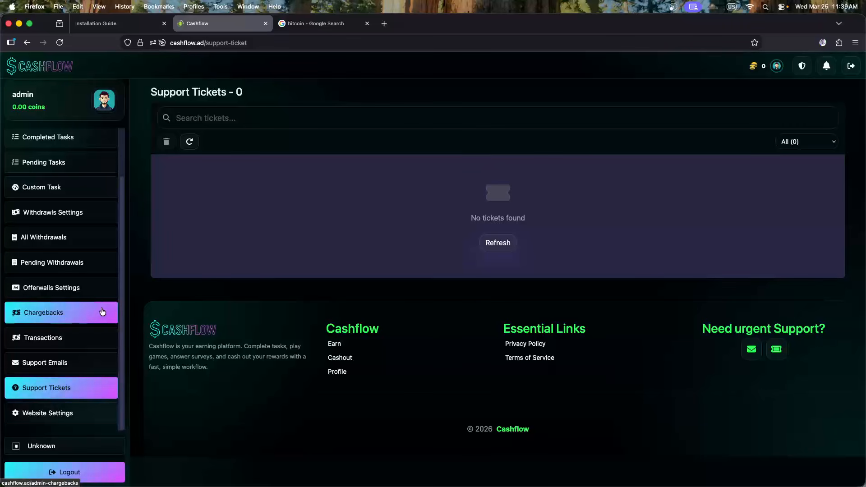
left_click(62, 418)
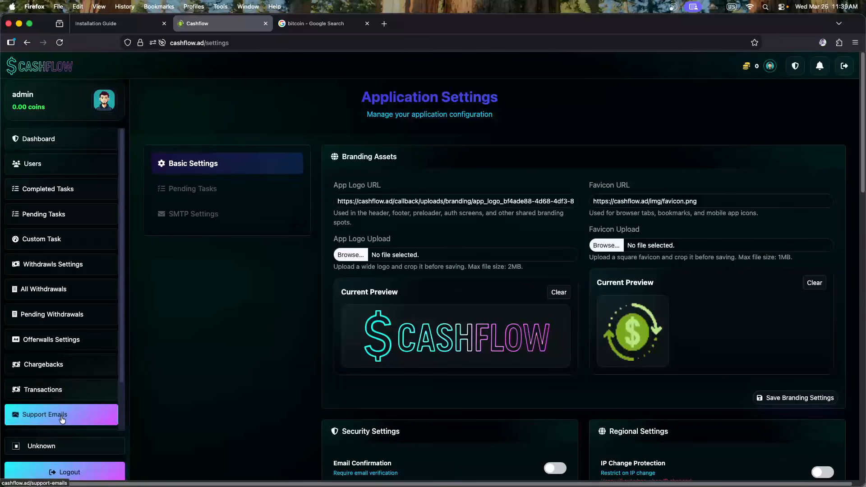
scroll(298, 293, "down", 10)
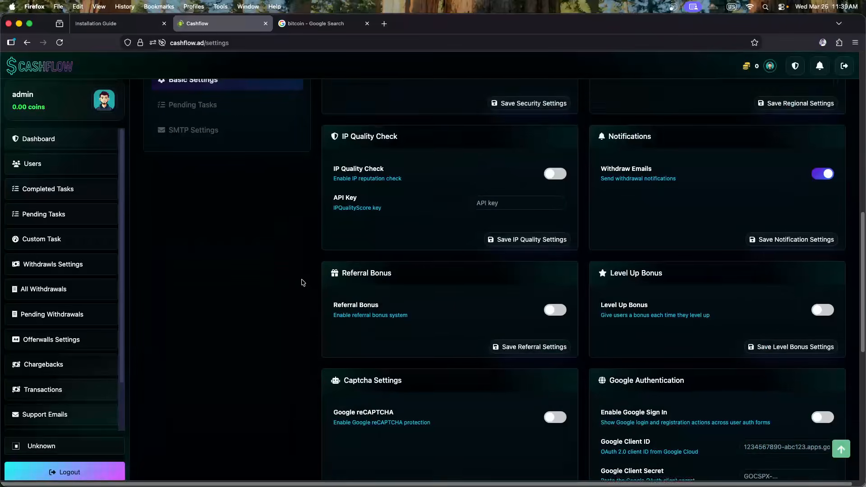
scroll(302, 312, "up", 10)
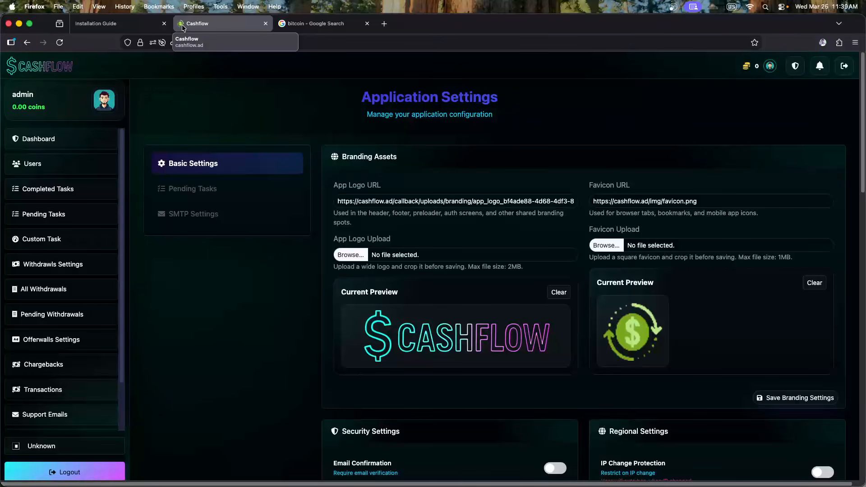
left_click(283, 27)
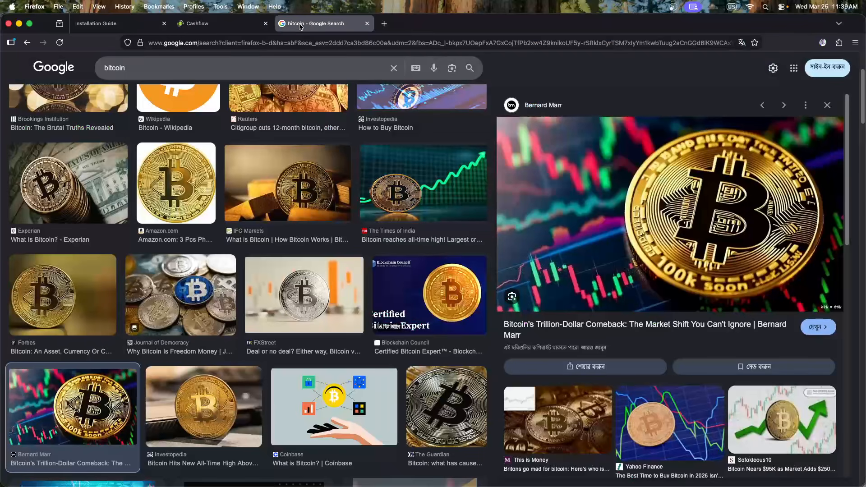
Close the bitcoin search tab and scroll the Installation Guide to its Developer Free Help section
left_click(367, 23)
left_click(97, 25)
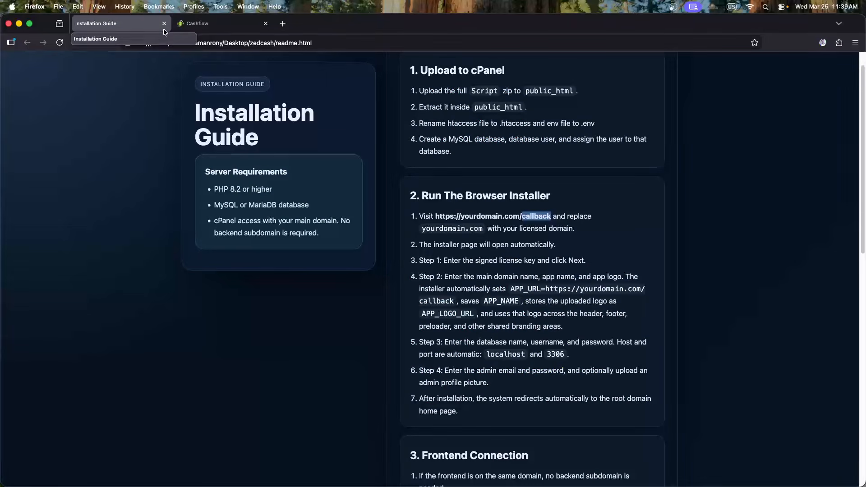
scroll(493, 184, "down", 2)
scroll(490, 199, "down", 1)
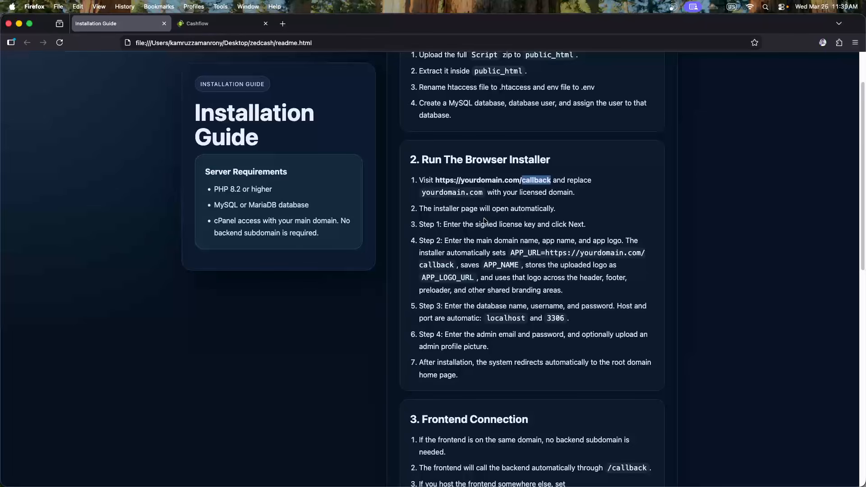
scroll(485, 219, "down", 7)
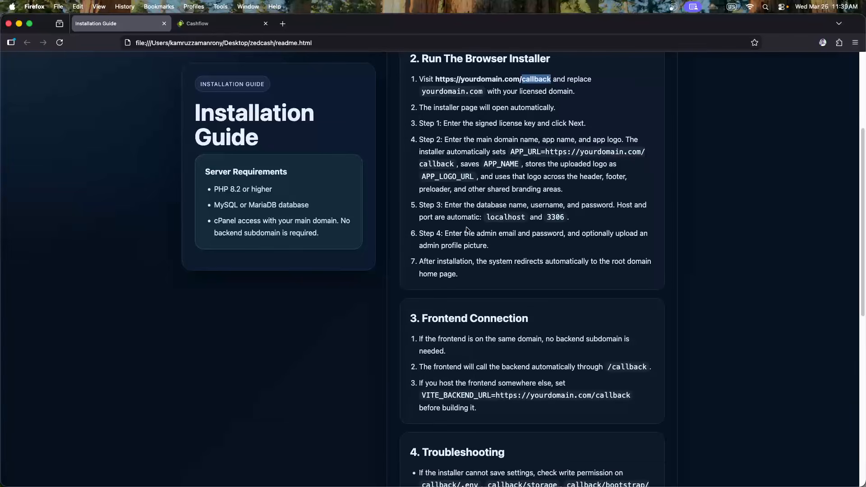
scroll(467, 230, "down", 20)
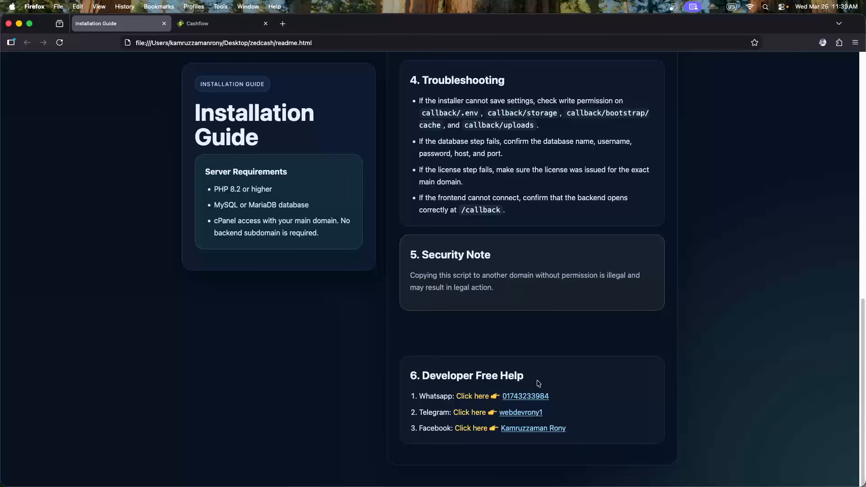
left_click_drag(539, 383, 413, 376)
left_click(414, 375)
Open and close the developer's Facebook profile link, then scroll the guide back to the top
left_click(525, 430)
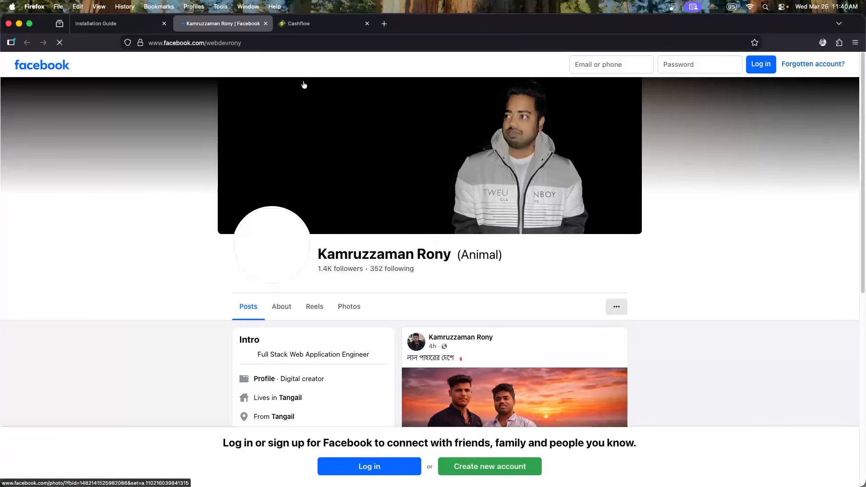
left_click(264, 24)
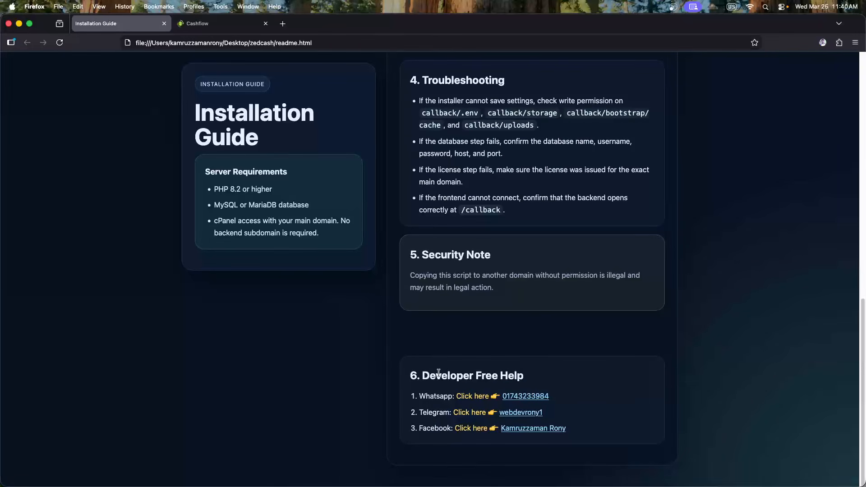
left_click_drag(421, 373, 547, 377)
left_click(551, 371)
scroll(528, 276, "up", 3)
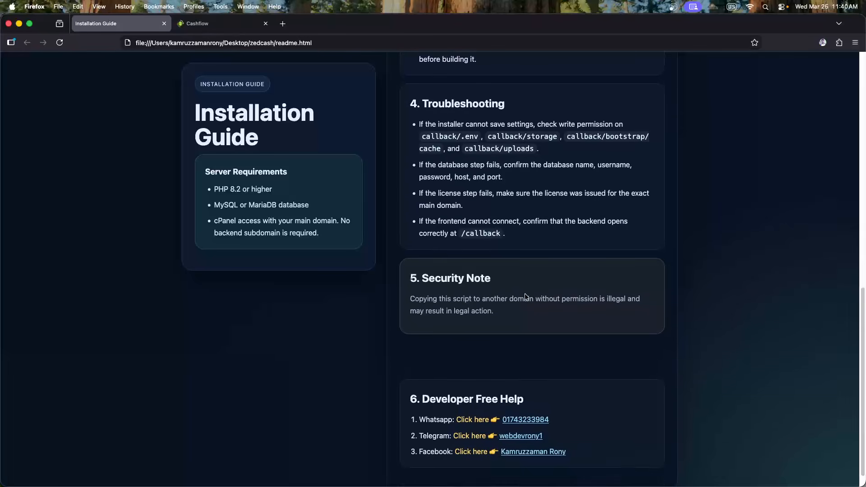
scroll(526, 276, "up", 15)
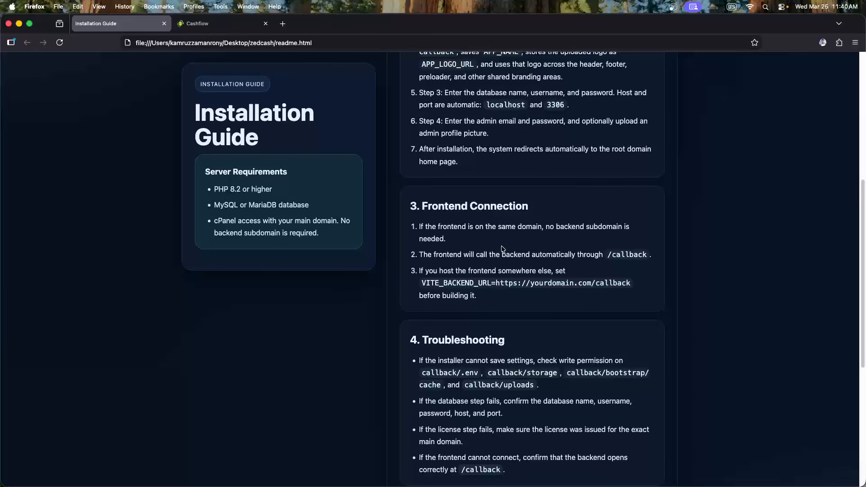
scroll(445, 261, "up", 4)
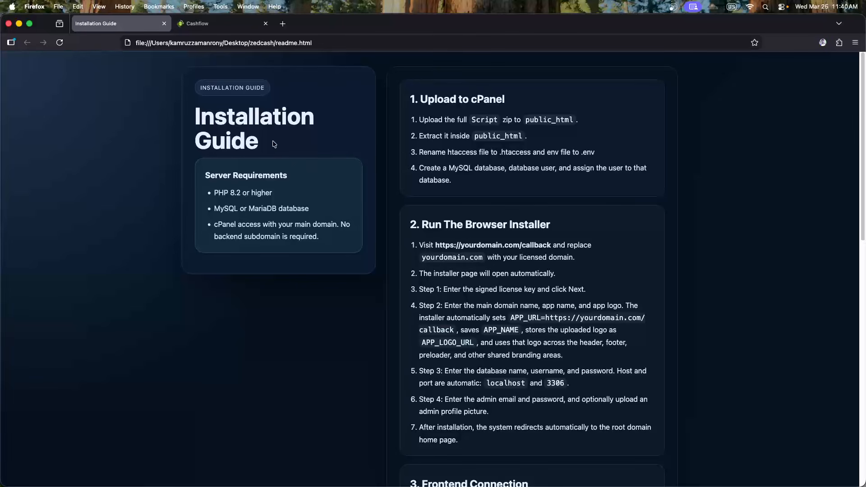
left_click(218, 25)
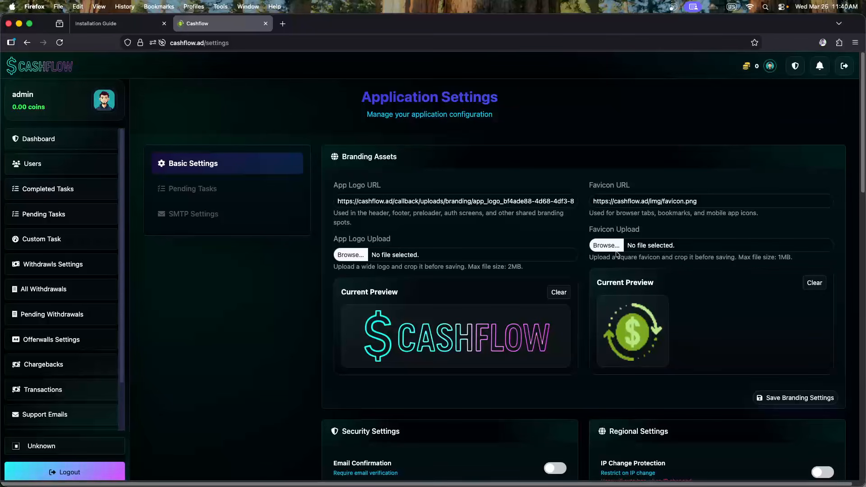
Load favicon.png from D-drive/cashflow/client/public/img as the new favicon image
left_click(645, 201)
left_click_drag(717, 202, 557, 199)
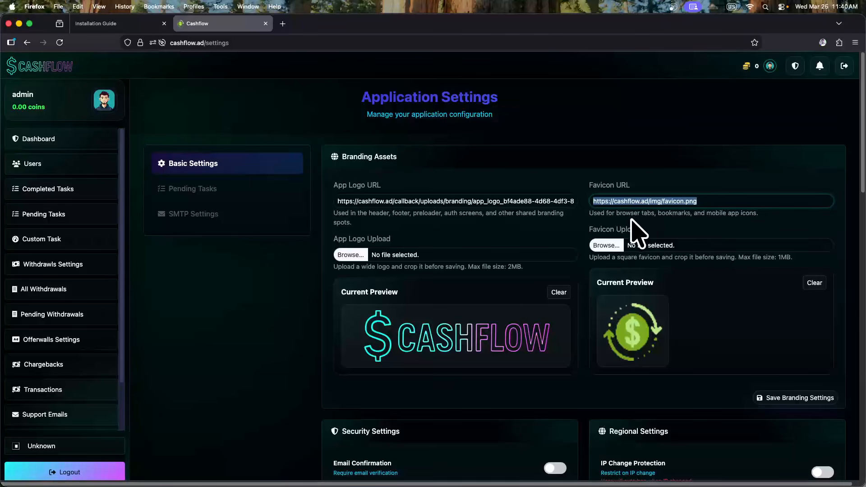
left_click(608, 245)
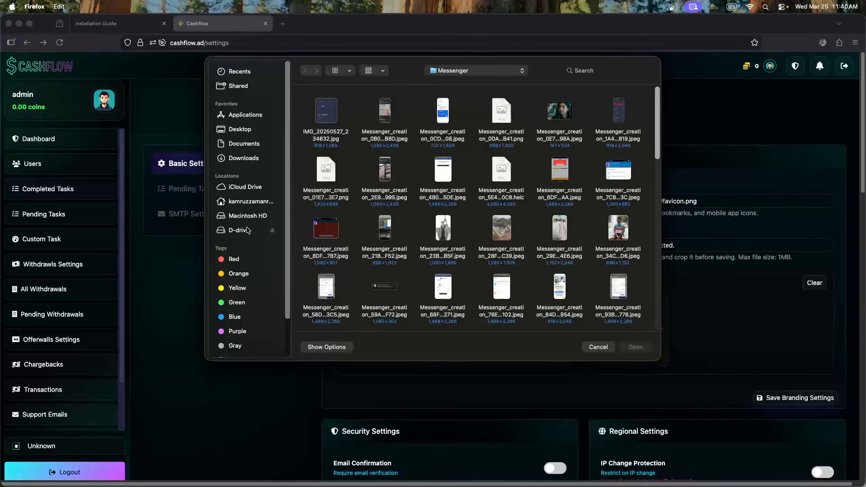
left_click(245, 231)
double_click(554, 121)
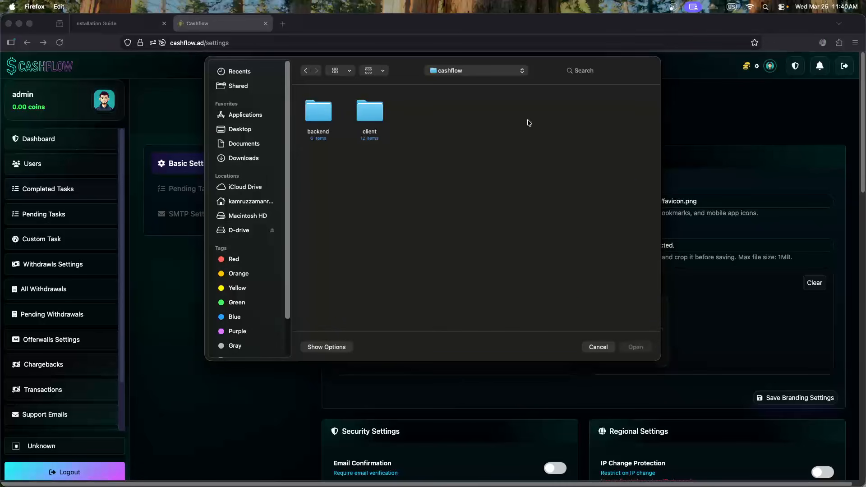
double_click(374, 118)
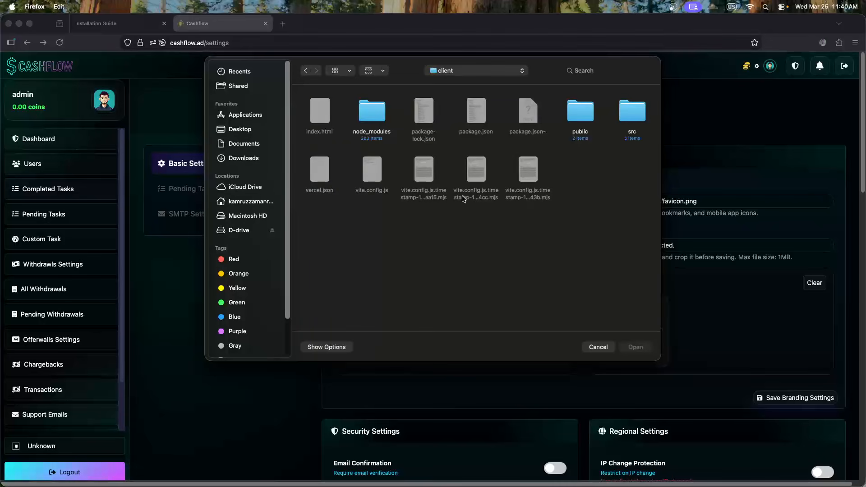
double_click(587, 118)
double_click(321, 118)
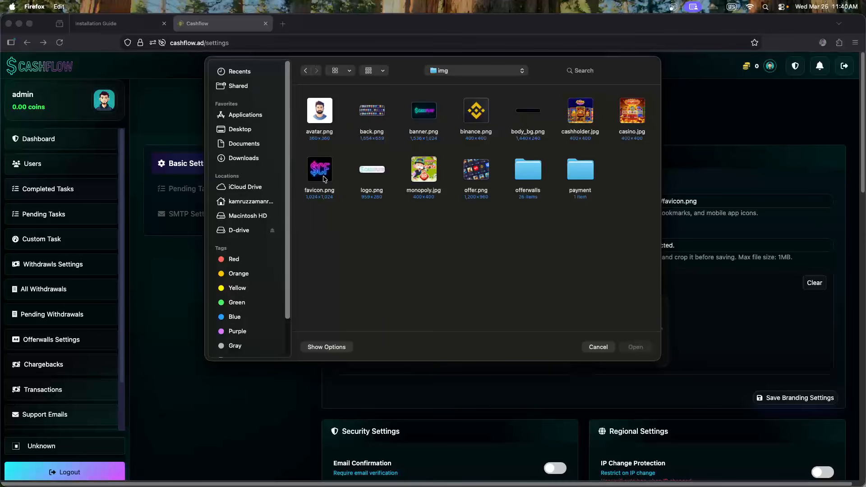
left_click(323, 167)
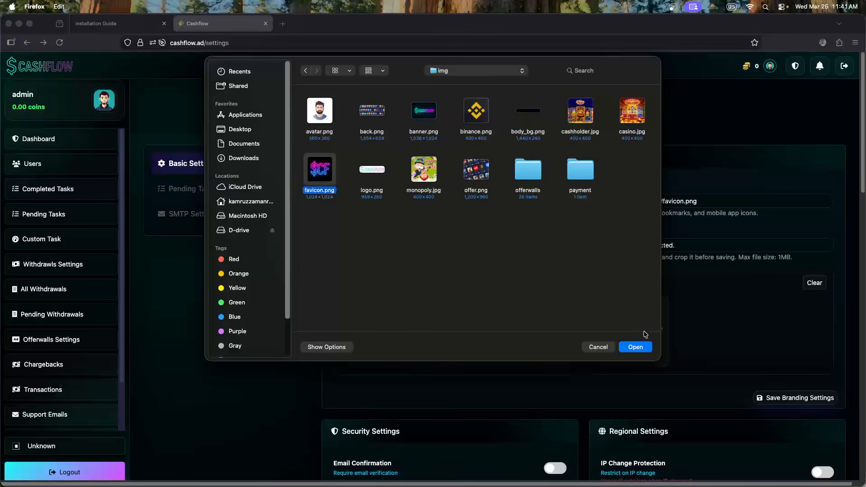
left_click(641, 346)
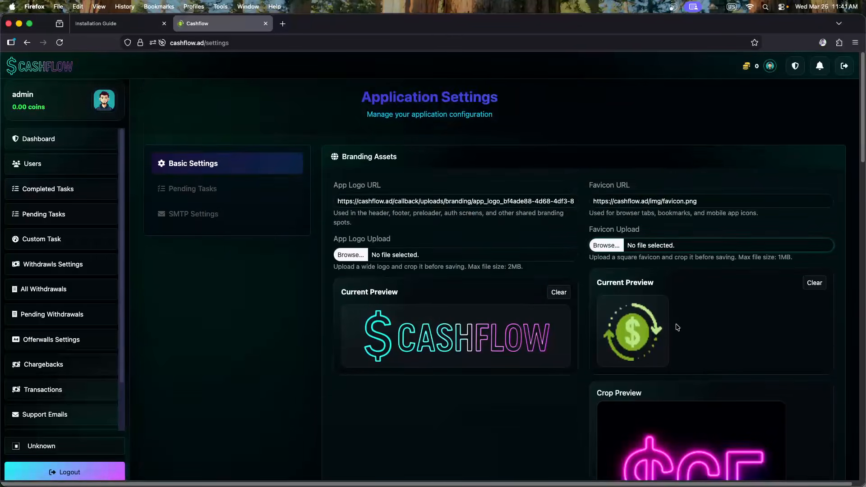
Zoom in and shift the neon $CF favicon crop, then cancel the crop
scroll(690, 351, "down", 3)
scroll(663, 337, "down", 2)
scroll(662, 337, "down", 2)
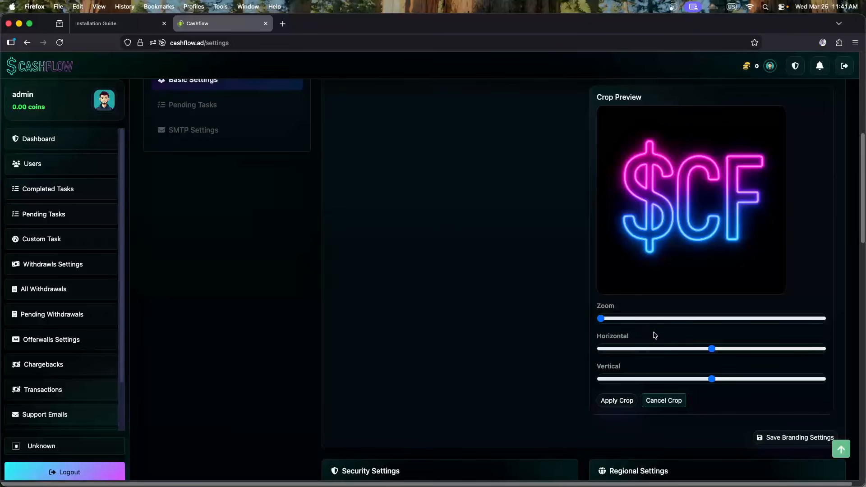
left_click_drag(603, 320, 612, 321)
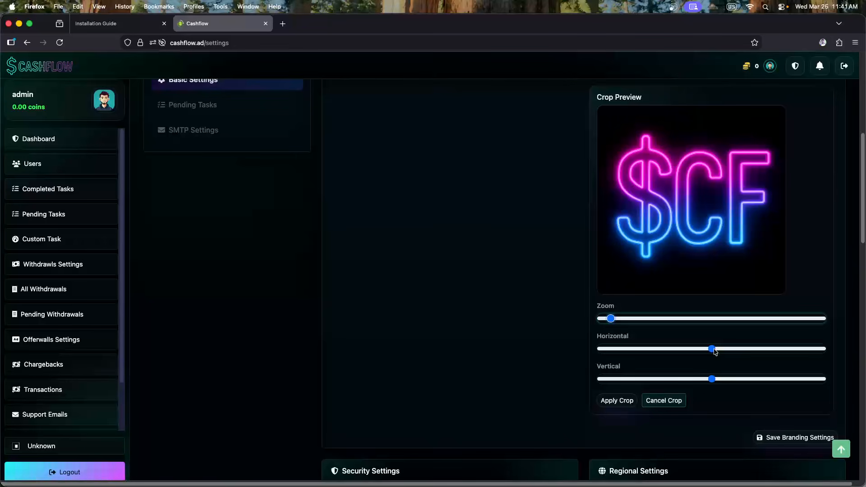
left_click_drag(715, 351, 710, 379)
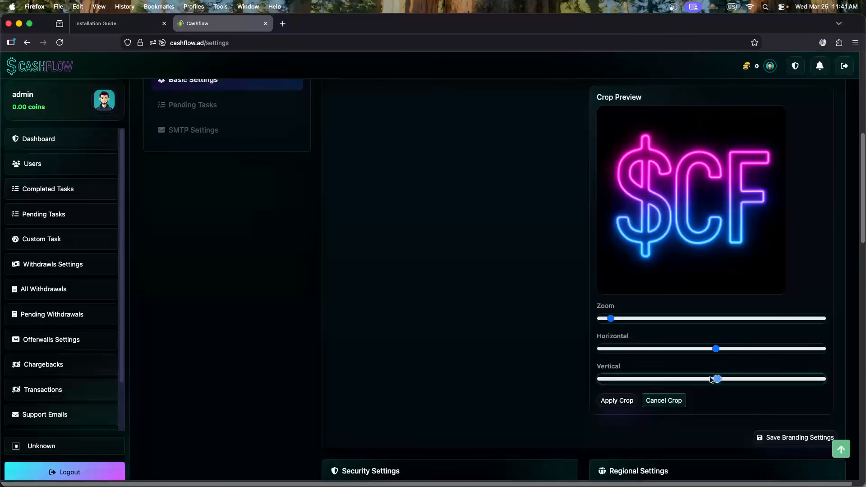
left_click(666, 403)
Clear the current favicon and its Favicon URL field
scroll(662, 339, "up", 5)
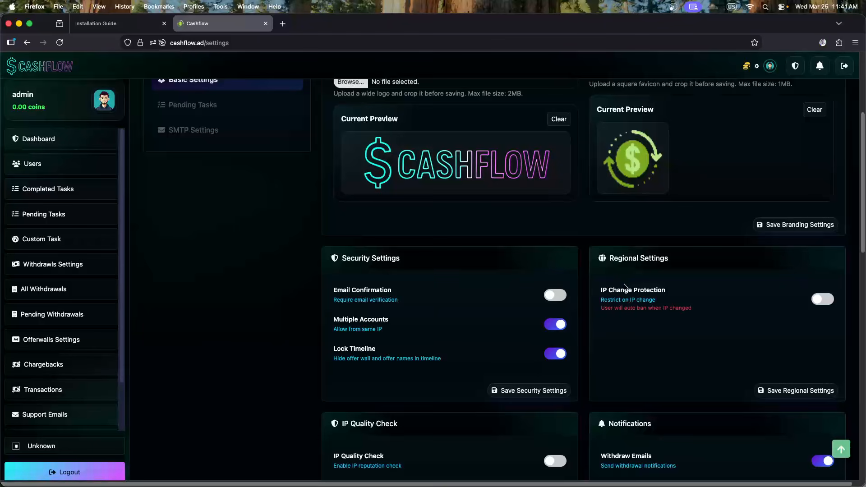
scroll(634, 280, "up", 1)
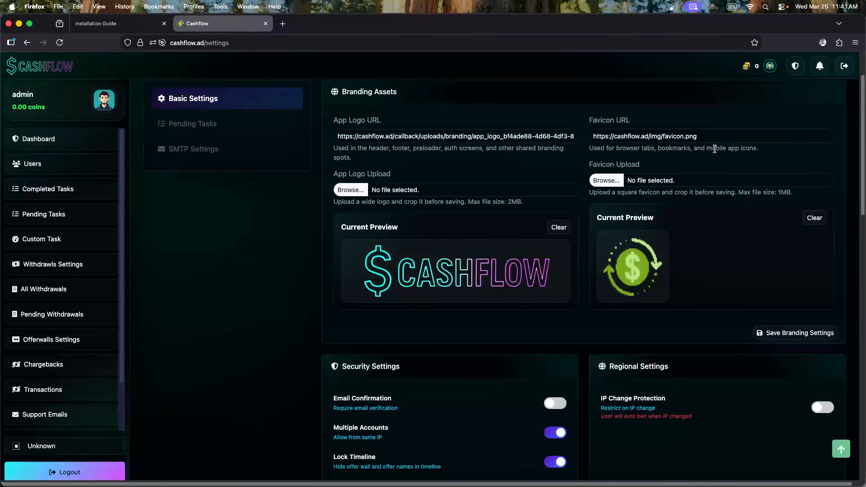
left_click(708, 136)
left_click(711, 216)
left_click_drag(631, 139, 688, 145)
left_click(720, 135)
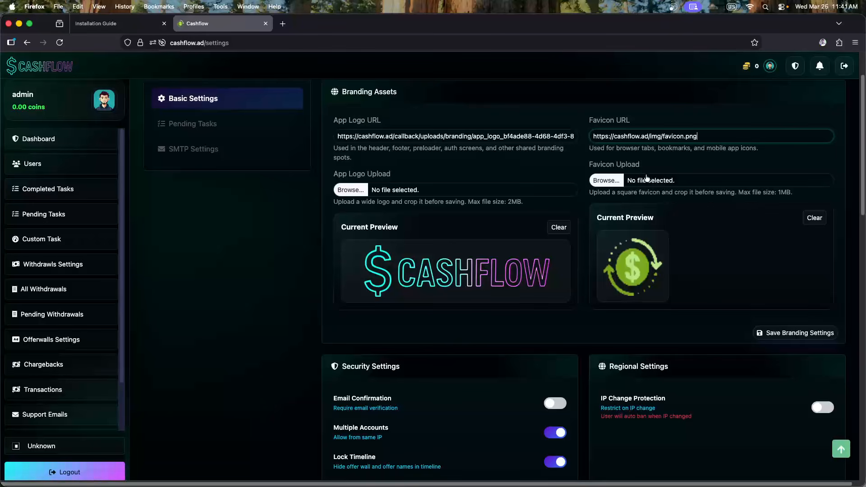
left_click(815, 218)
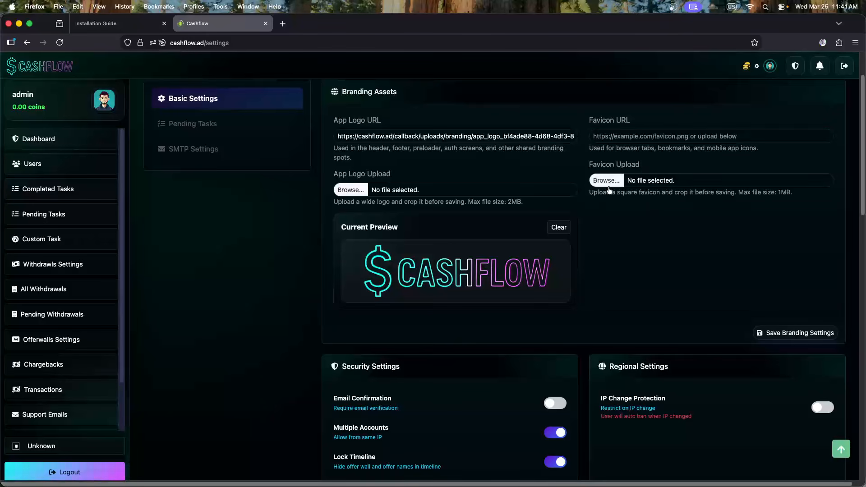
Re-upload favicon.png and apply the crop to the neon $CF image
left_click(606, 181)
left_click(320, 168)
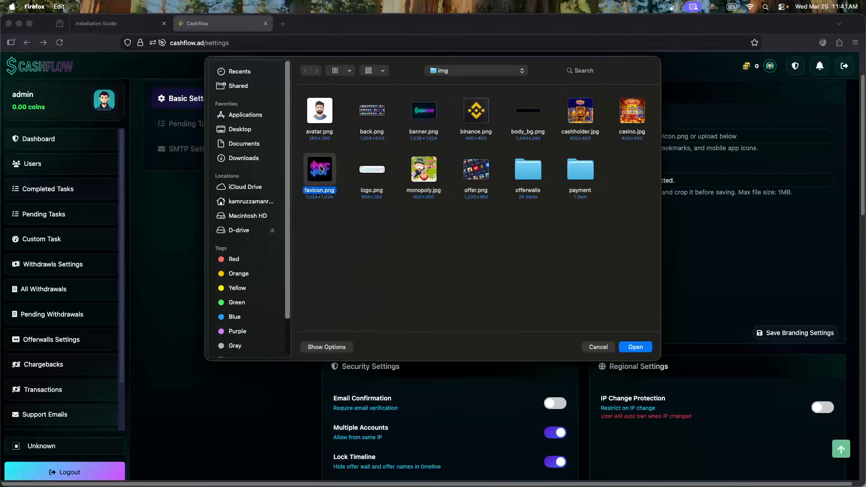
double_click(320, 168)
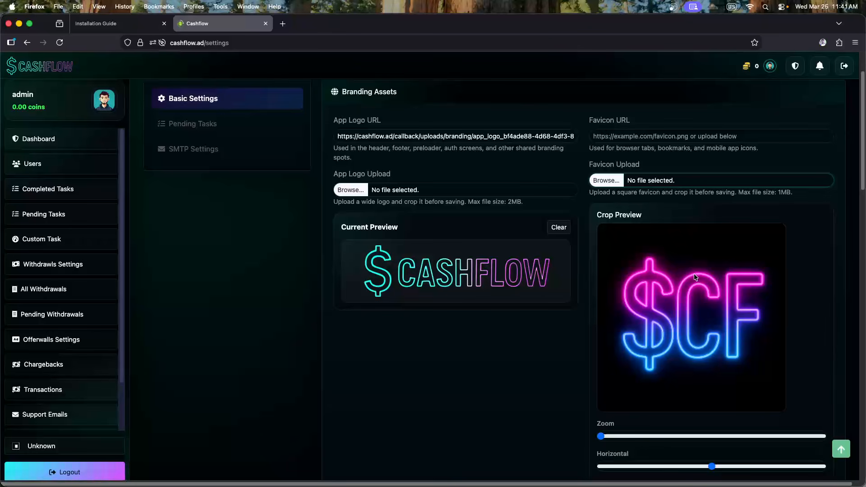
scroll(690, 274, "down", 3)
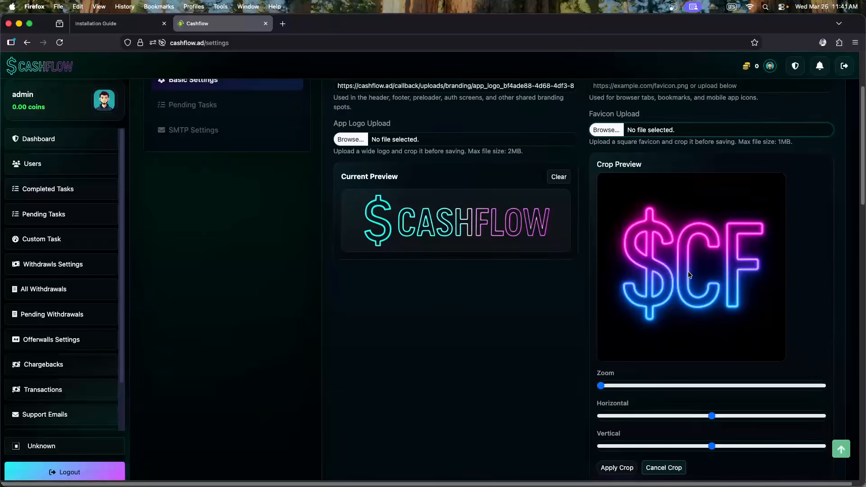
scroll(657, 251, "down", 2)
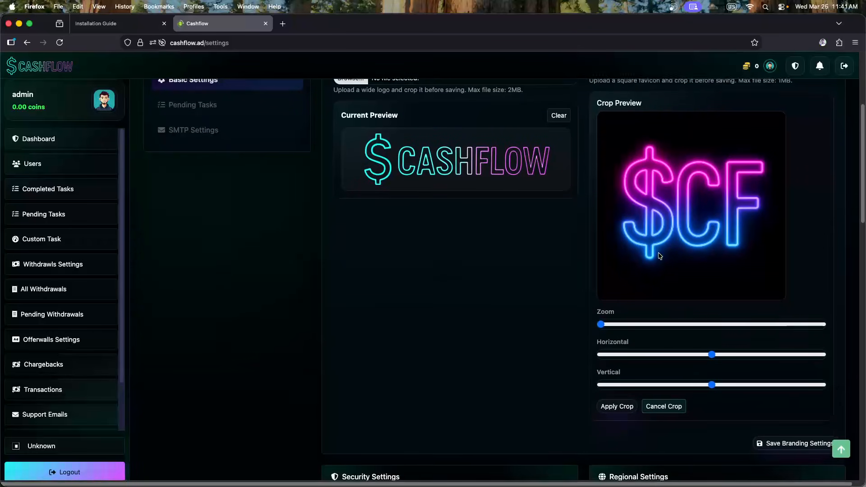
left_click(616, 403)
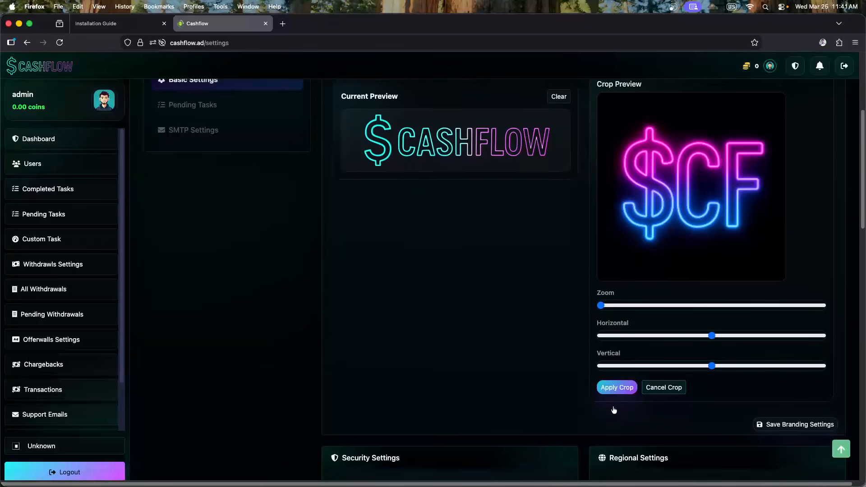
left_click(612, 384)
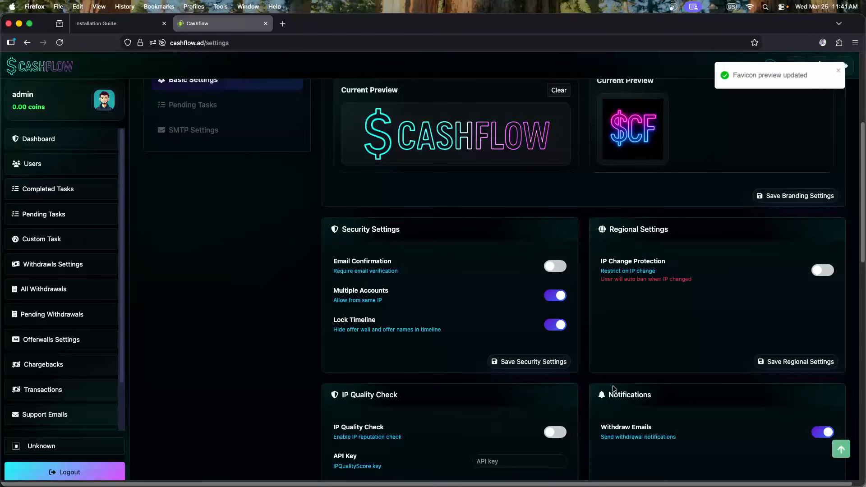
scroll(626, 331, "up", 2)
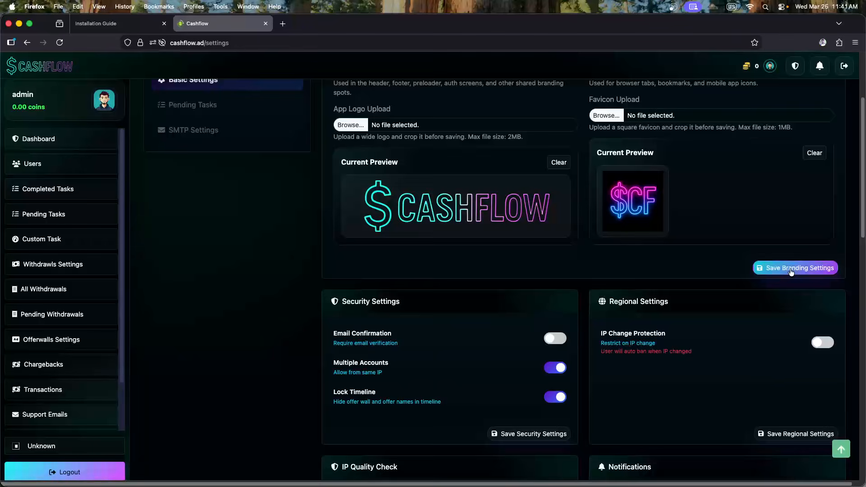
Save the branding settings with the new logo and $CF favicon
left_click(791, 269)
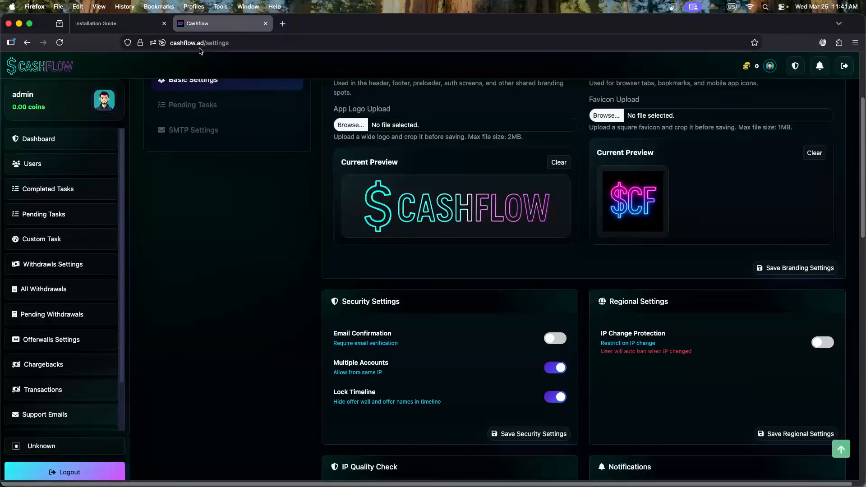
scroll(613, 178, "up", 1)
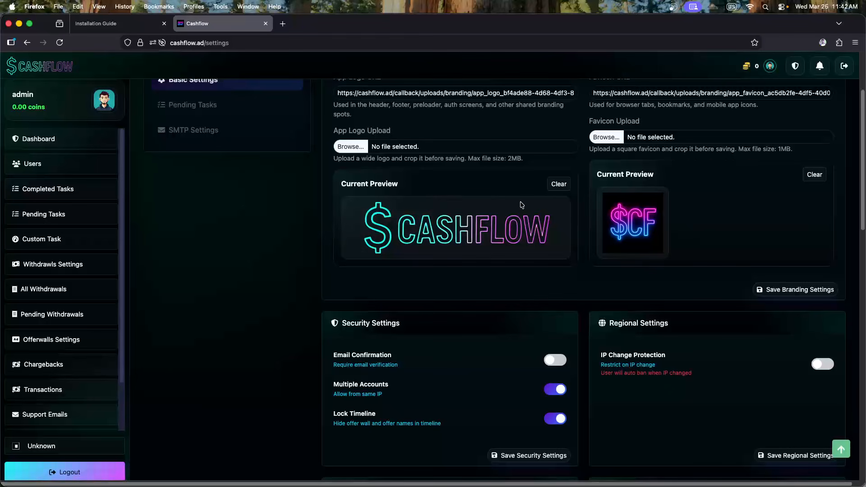
scroll(621, 224, "up", 1)
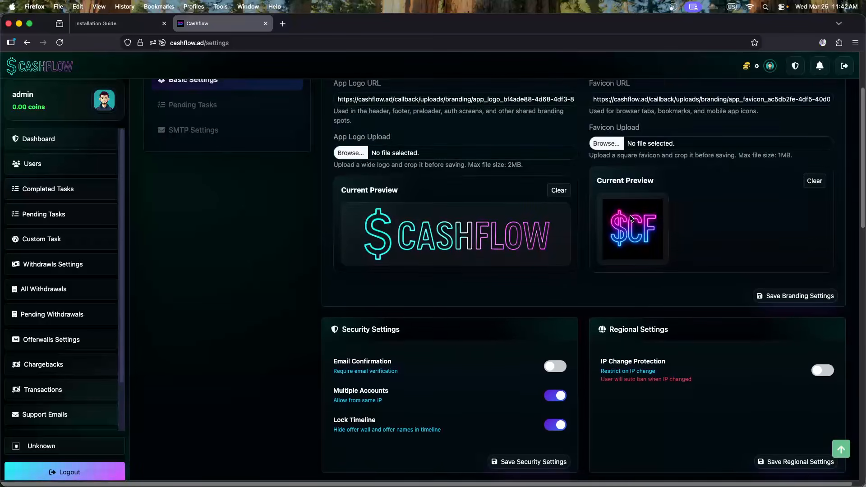
scroll(622, 203, "down", 3)
scroll(622, 200, "up", 3)
Open the app logo file chooser and cancel it, leaving the logo unchanged
left_click(360, 143)
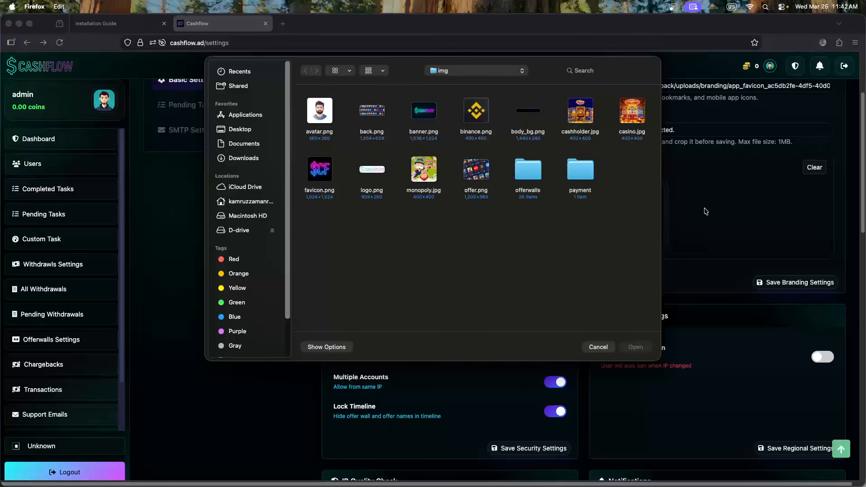
left_click(598, 348)
scroll(485, 269, "down", 3)
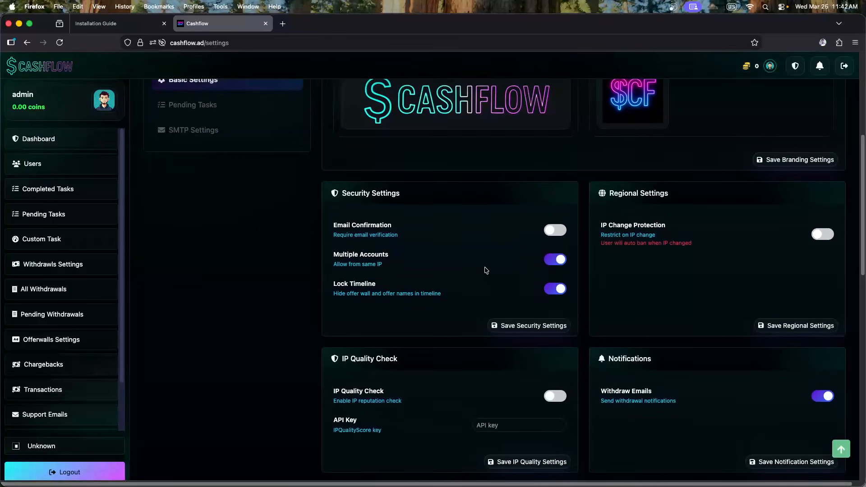
scroll(486, 270, "up", 2)
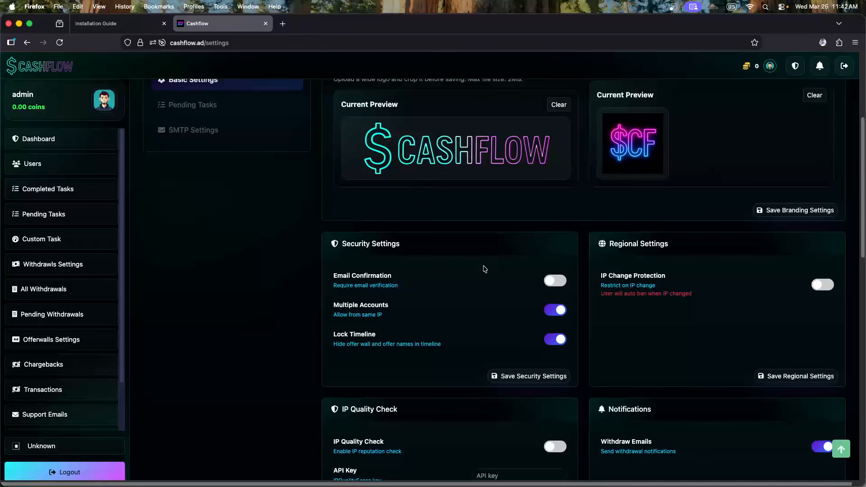
scroll(482, 269, "down", 1)
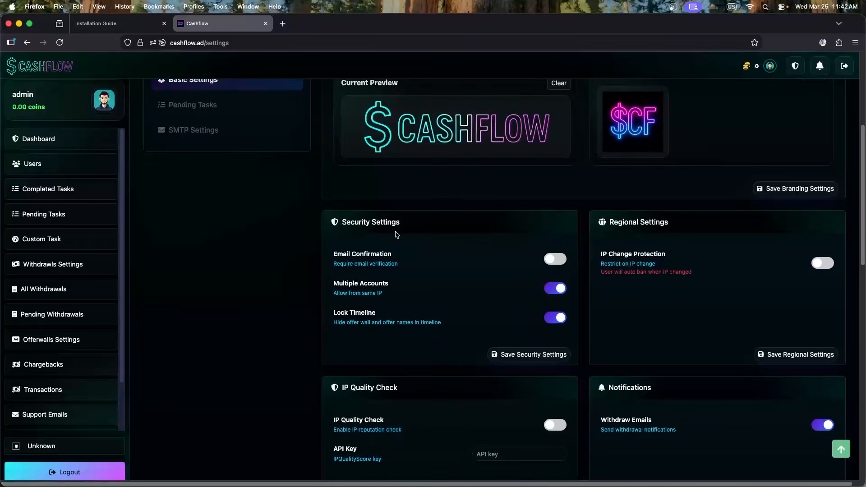
left_click_drag(345, 223, 409, 227)
left_click(419, 229)
scroll(419, 232, "down", 2)
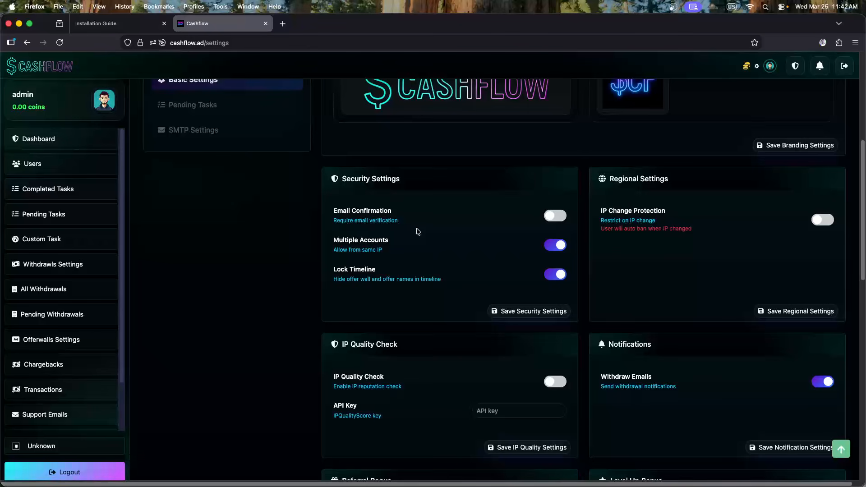
scroll(418, 231, "down", 1)
scroll(230, 273, "up", 10)
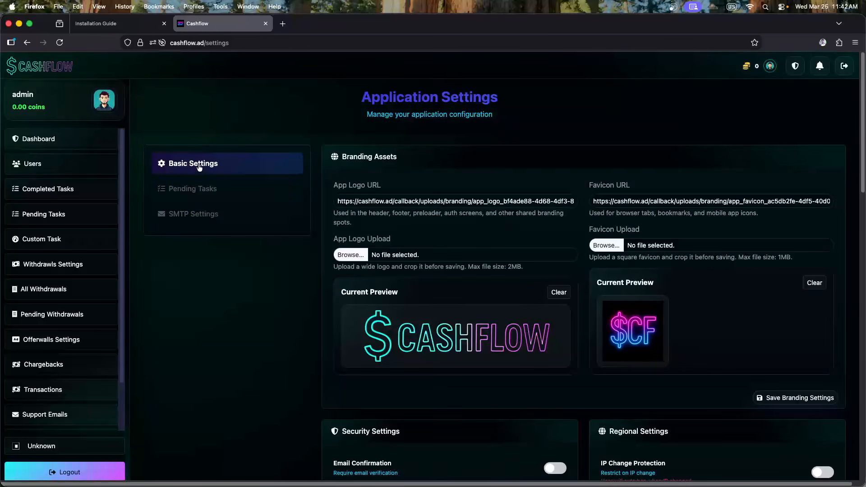
Look at the Pending Tasks and SMTP tabs, then return to Basic Settings
left_click(193, 189)
left_click(196, 213)
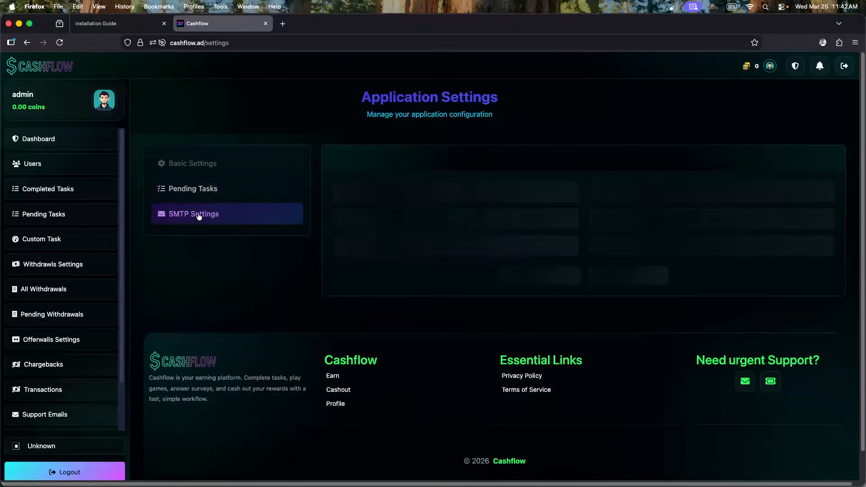
left_click(194, 168)
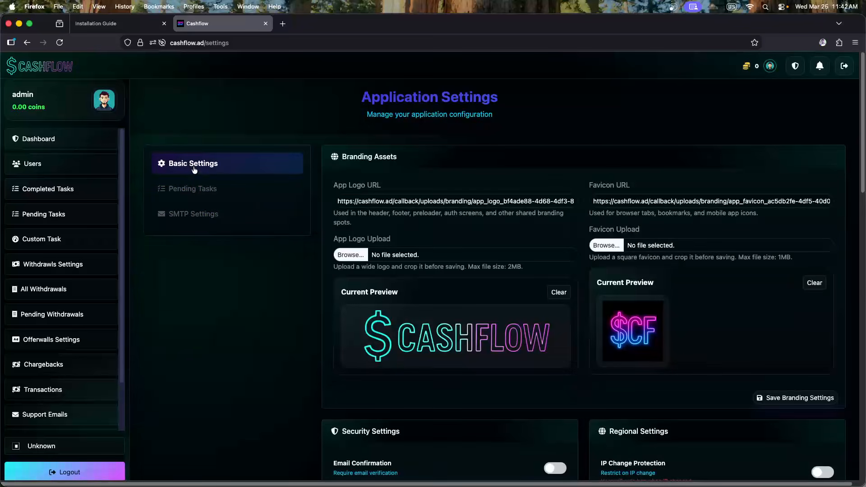
scroll(540, 271, "down", 5)
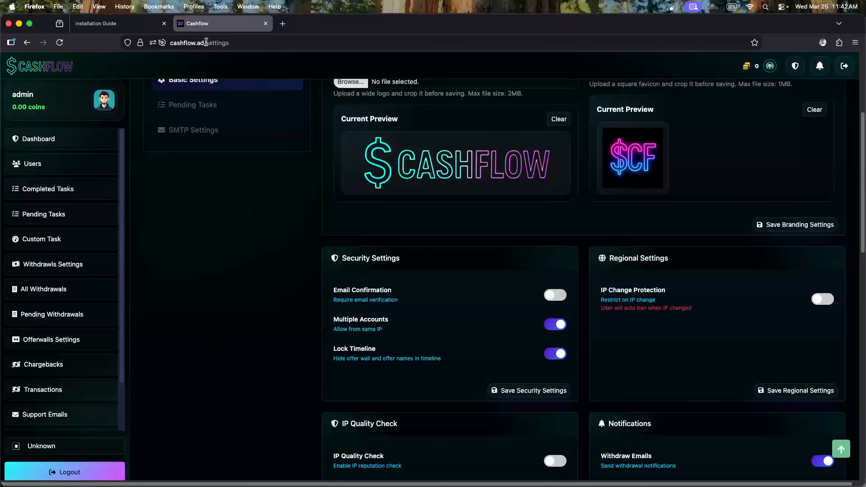
left_click(206, 43)
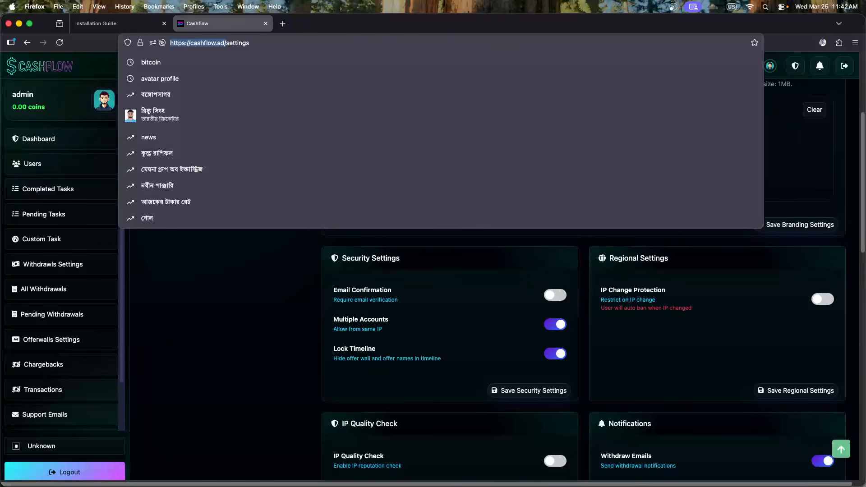
key("super+Tab")
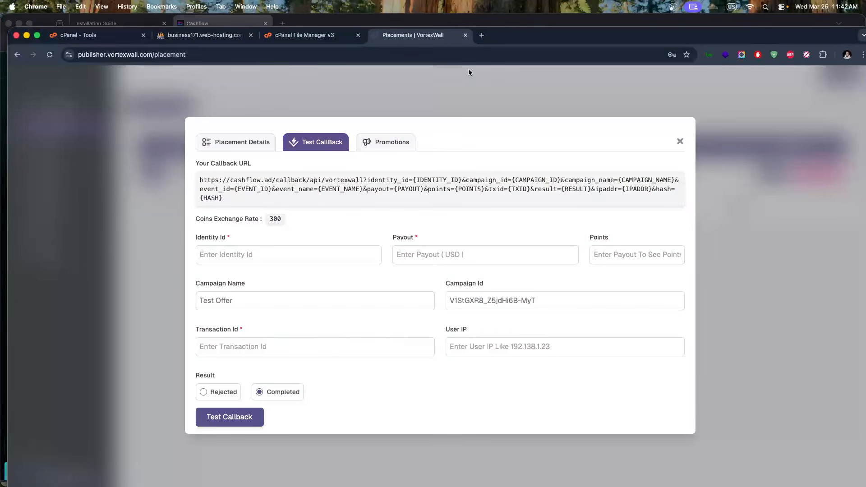
left_click(465, 35)
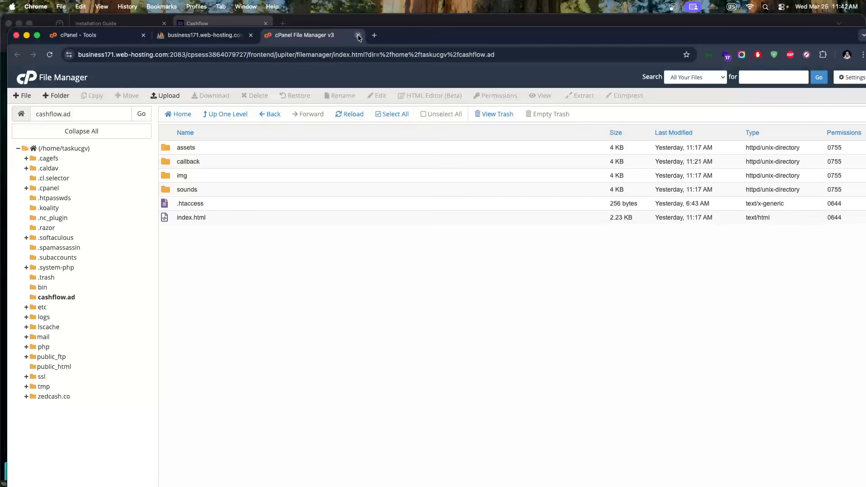
left_click(358, 35)
left_click(251, 35)
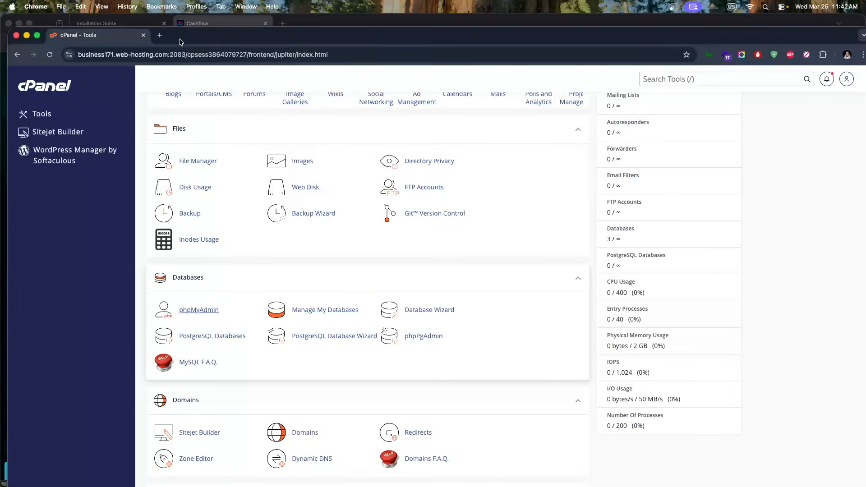
left_click(159, 35)
left_click(143, 35)
type("https://cashflow.ad/")
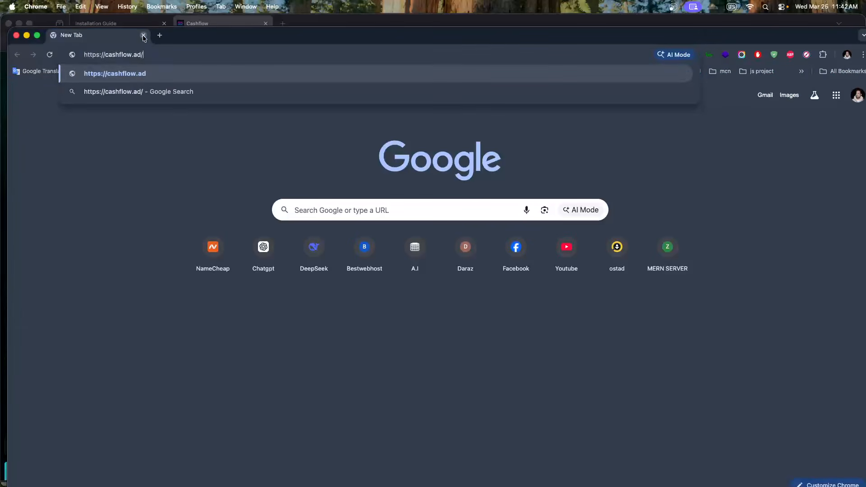
key("Return")
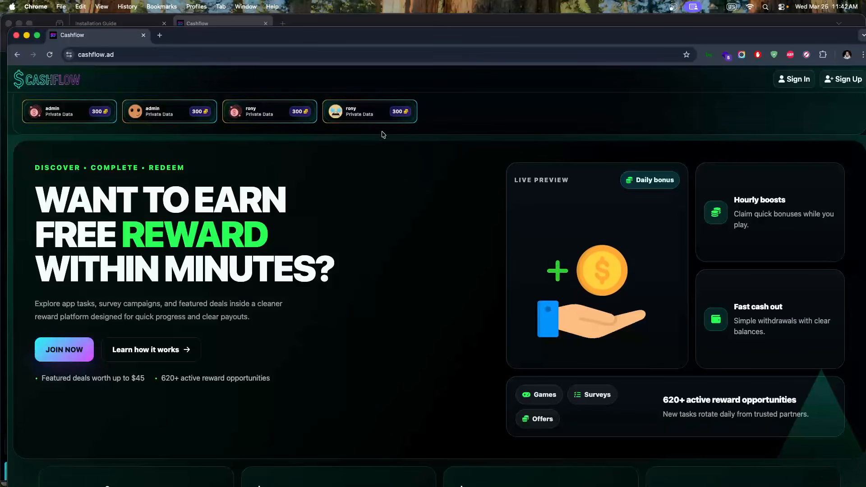
Try the landing page's Sign In form and its REGISTER sign-up form
left_click(356, 116)
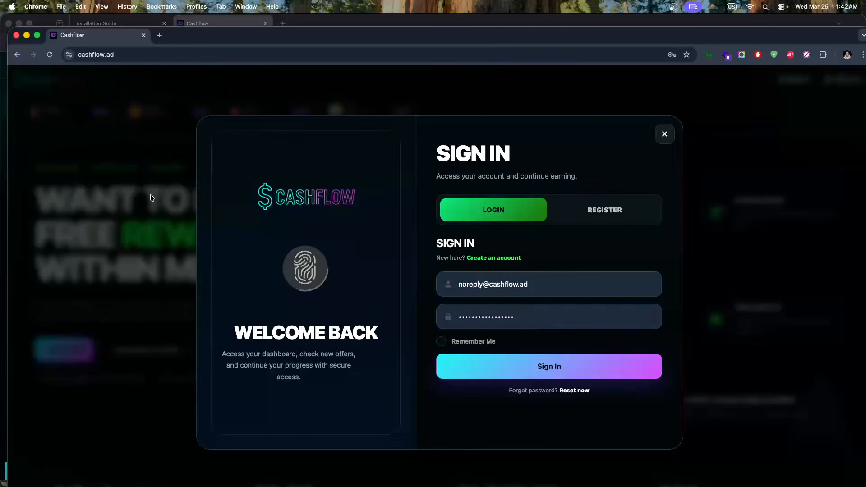
left_click(150, 194)
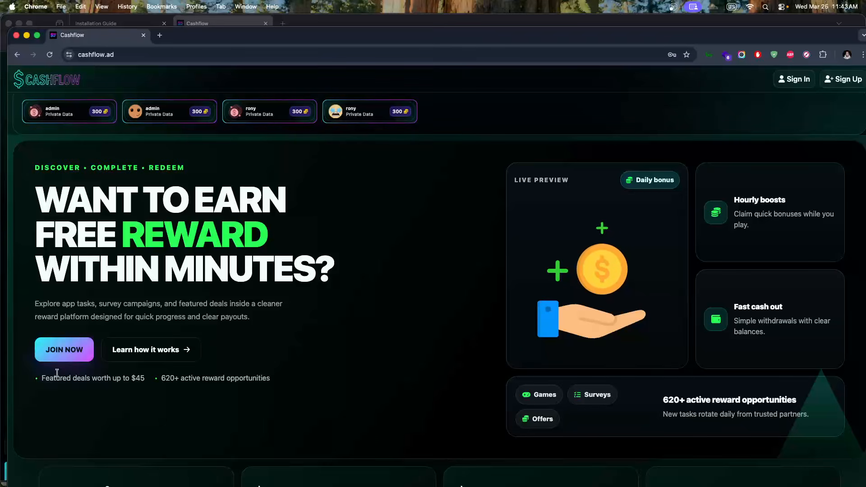
left_click(67, 354)
left_click(574, 222)
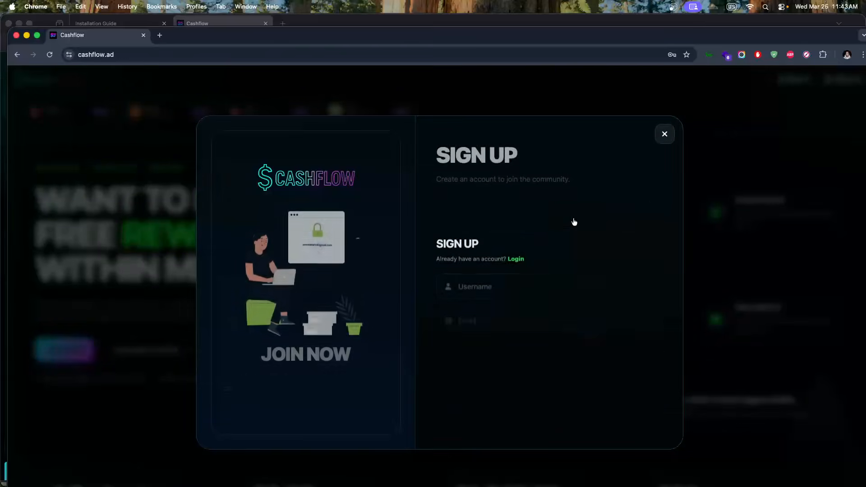
left_click(88, 238)
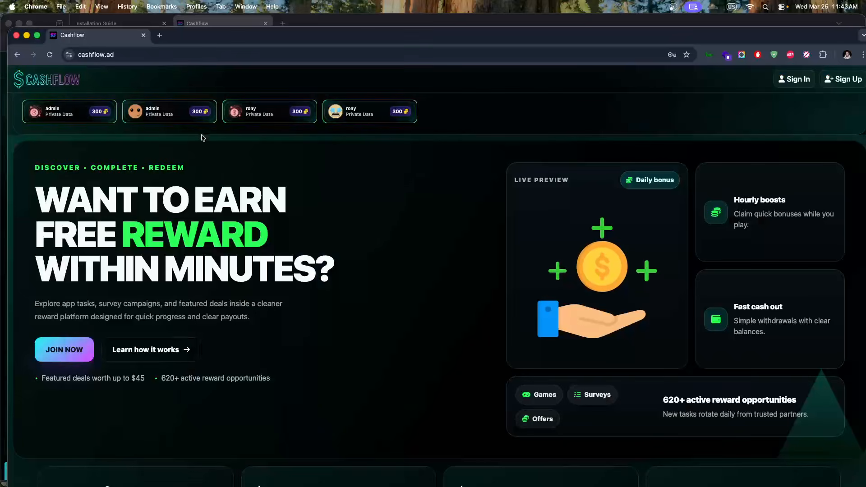
left_click(241, 112)
left_click(592, 210)
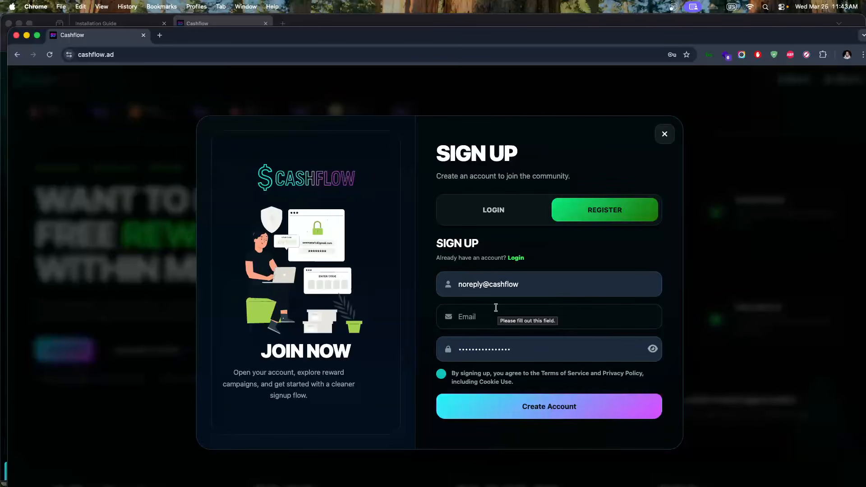
key("super+Tab")
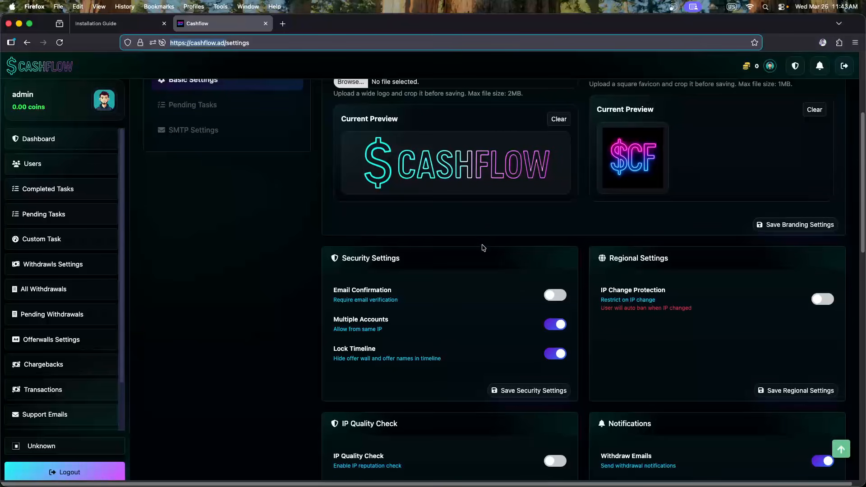
Open the earn page from the logo, confirm the admin card shows Private Data, then return to settings
scroll(485, 249, "up", 1)
scroll(485, 249, "down", 2)
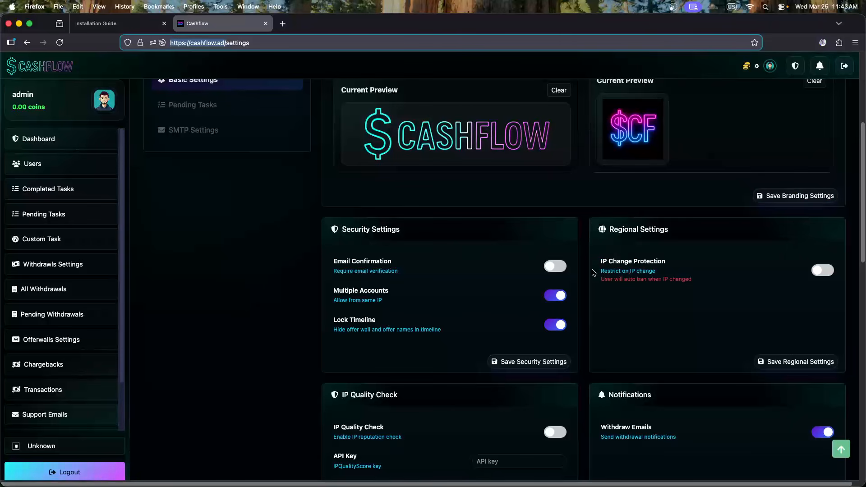
scroll(560, 299, "down", 3)
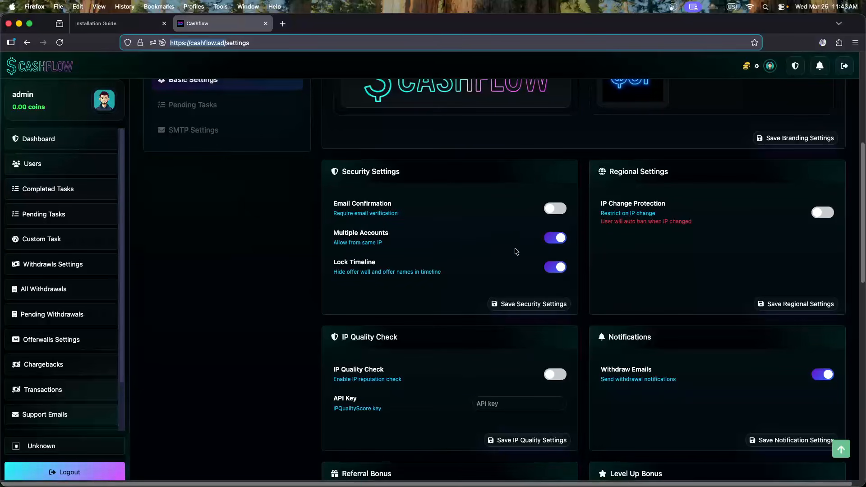
left_click(64, 69)
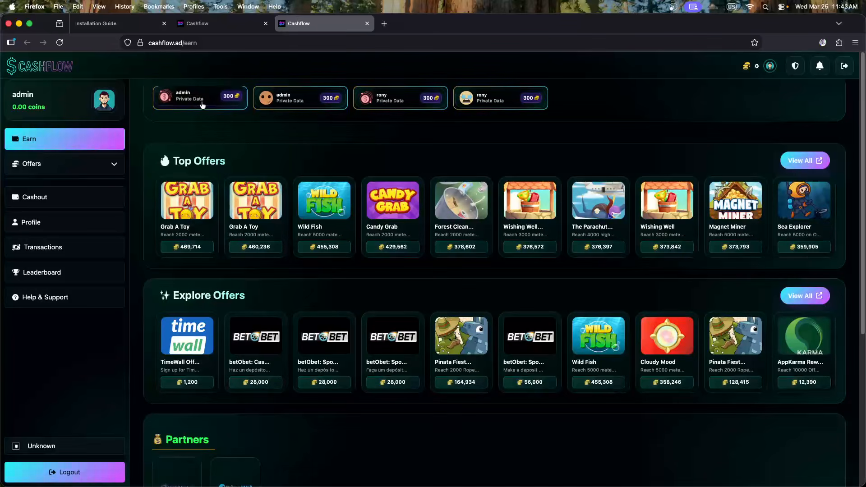
left_click(203, 105)
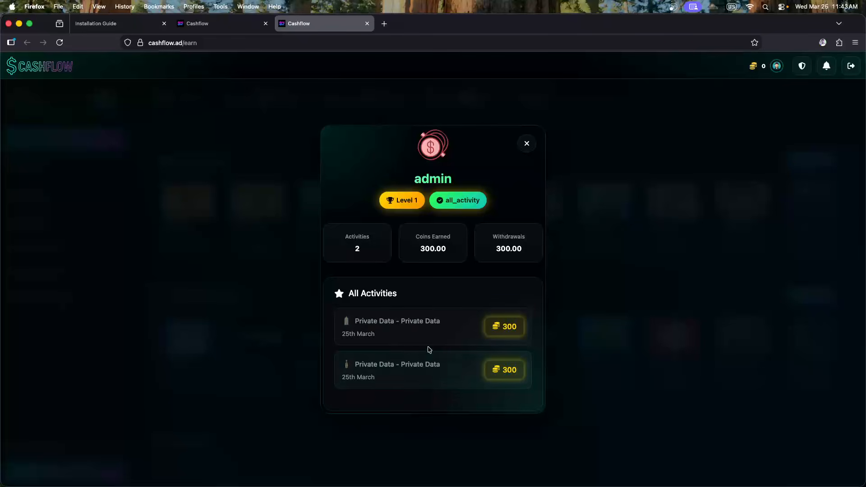
left_click(245, 173)
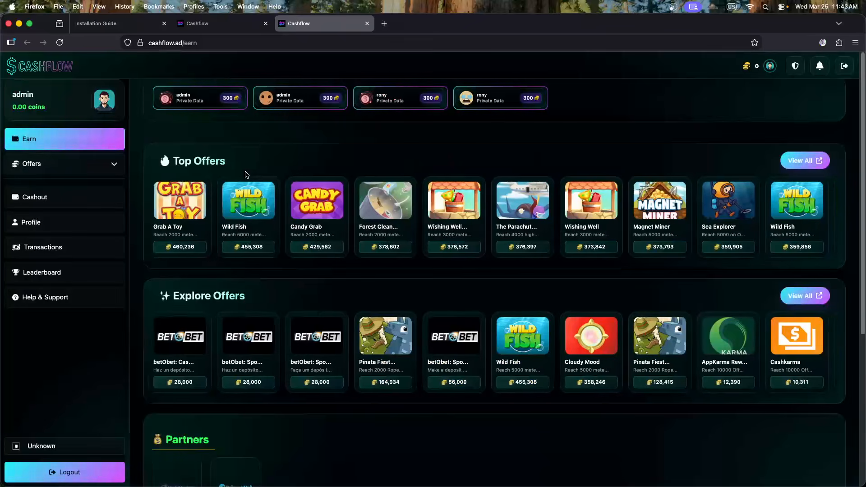
left_click(200, 26)
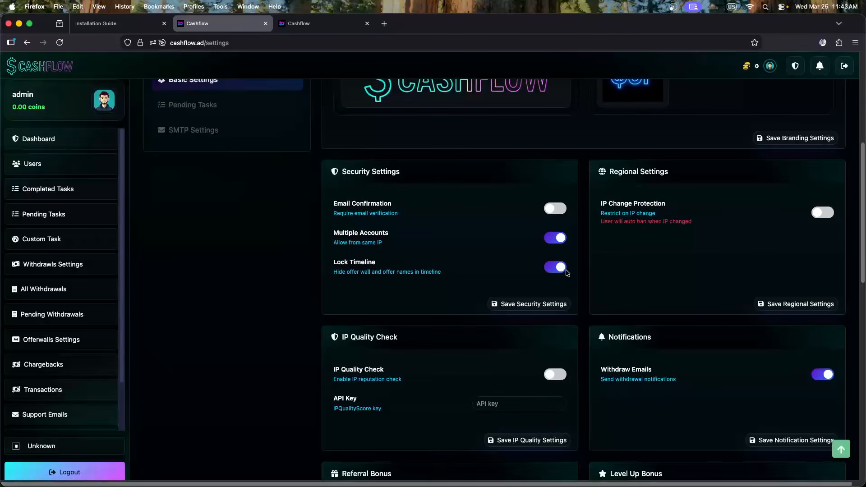
Turn Lock Timeline off, save the security settings, and reload the earn page
left_click(563, 270)
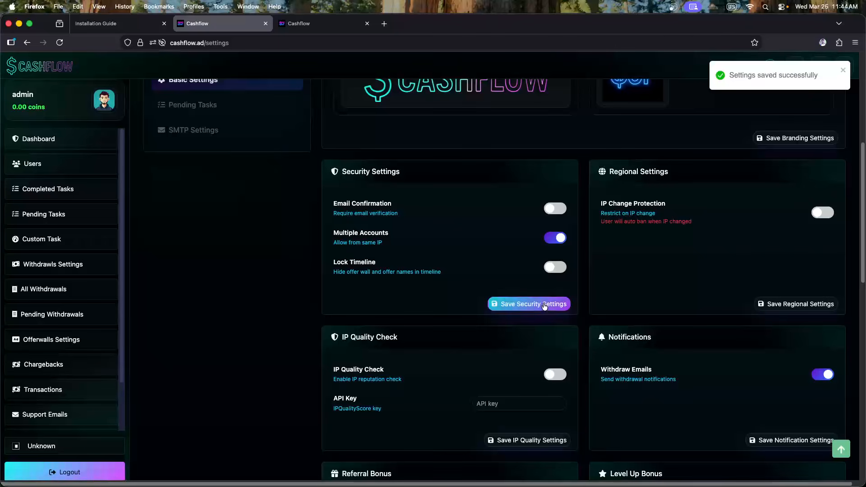
left_click(544, 304)
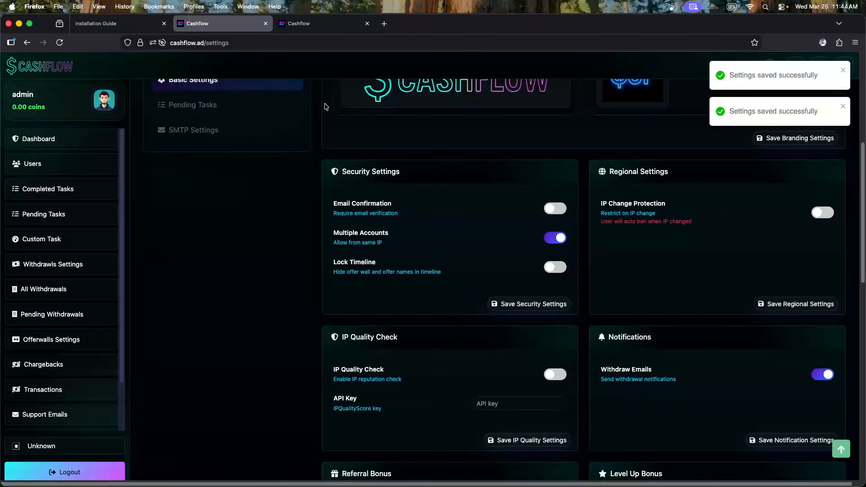
left_click(300, 24)
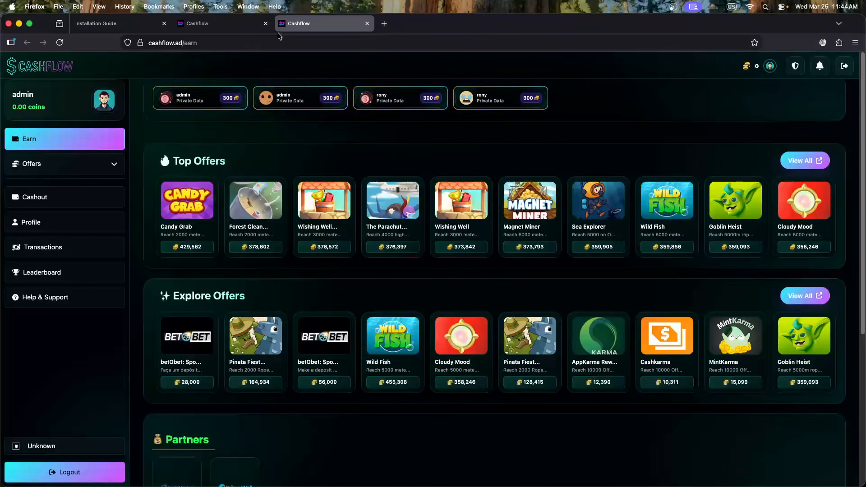
left_click(60, 43)
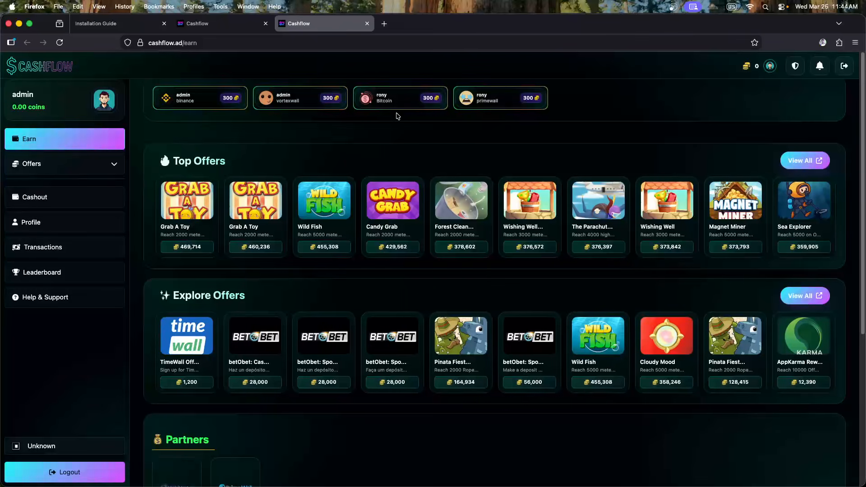
Inspect the admin and rony activity cards for real offer names, then check the public site
left_click(193, 96)
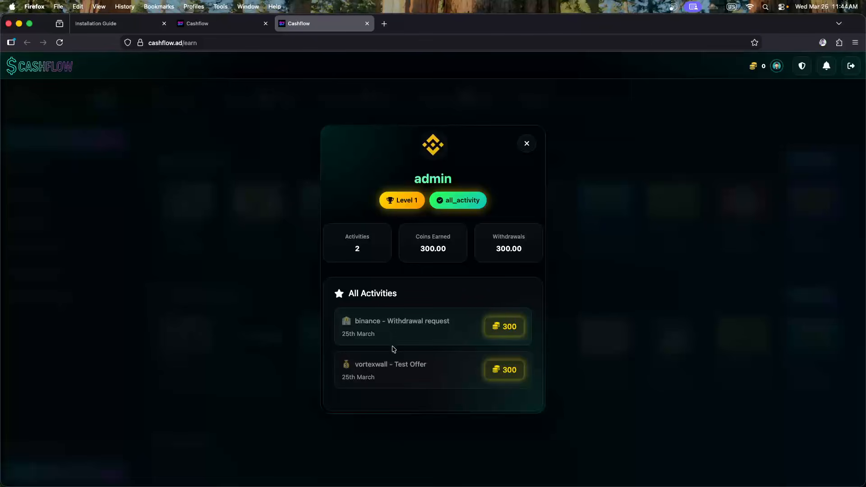
key("Escape")
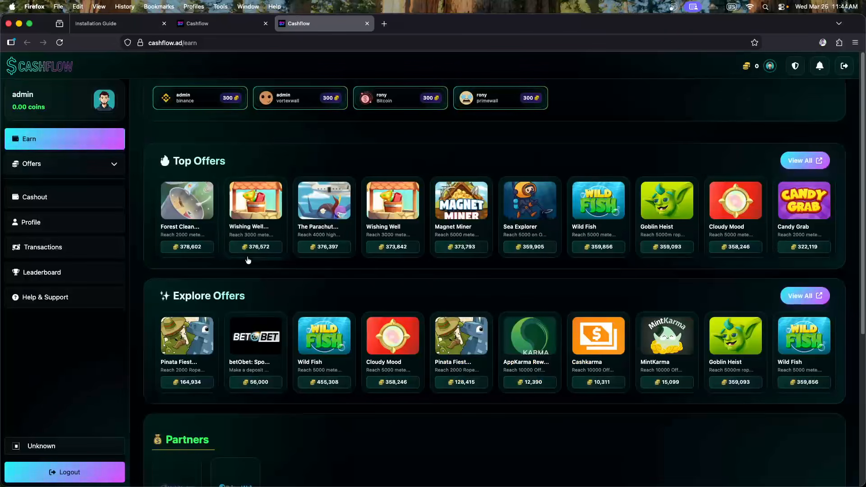
left_click(394, 104)
left_click(260, 167)
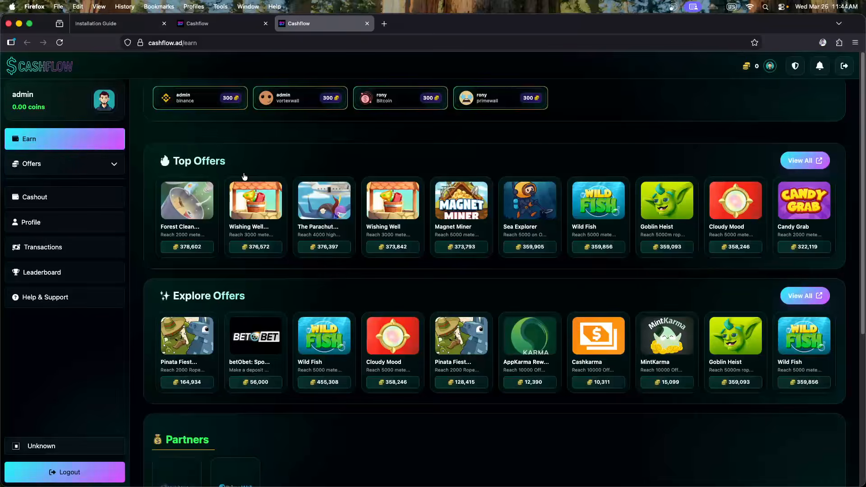
key("super+Tab")
left_click(182, 160)
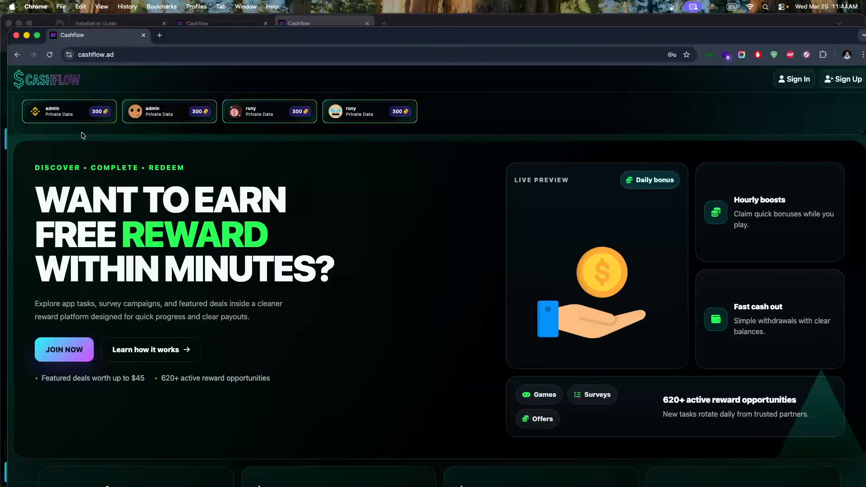
Turn Lock Timeline back on in the admin settings
scroll(135, 127, "down", 1)
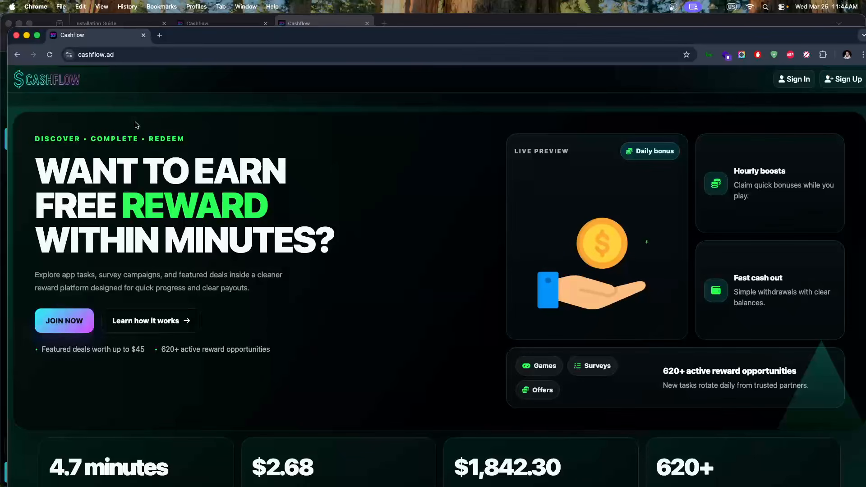
scroll(122, 133, "up", 1)
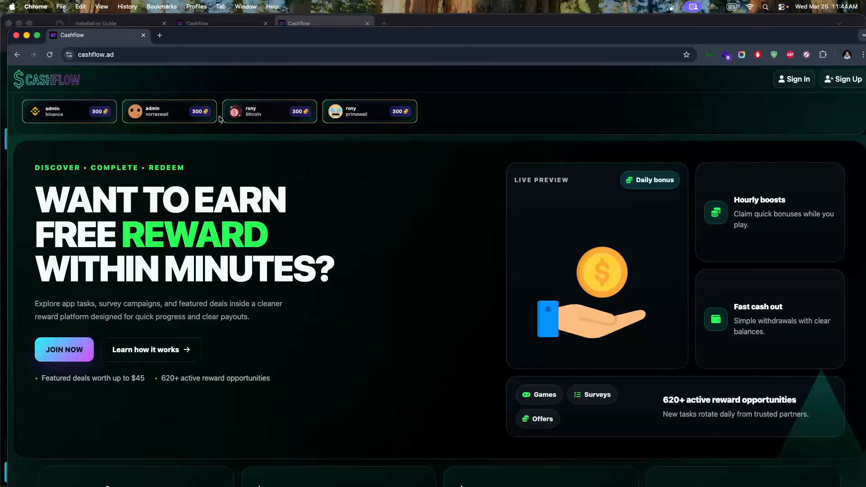
key("super+Tab")
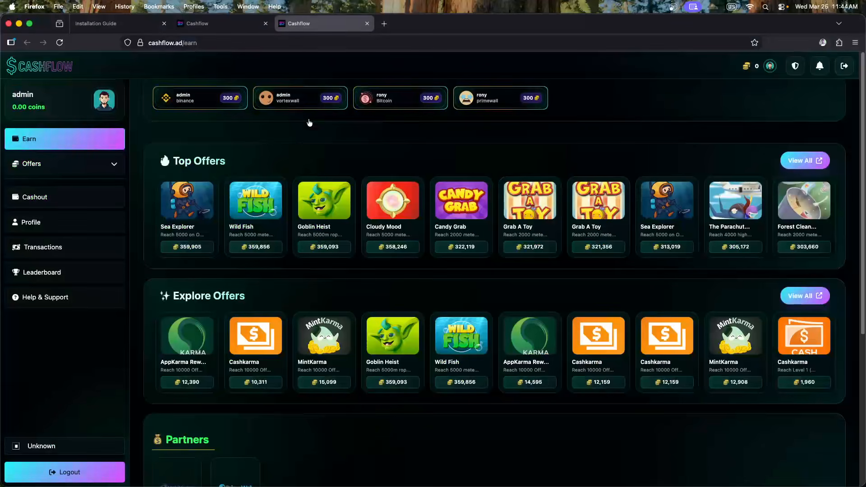
key("ctrl+shift+Tab")
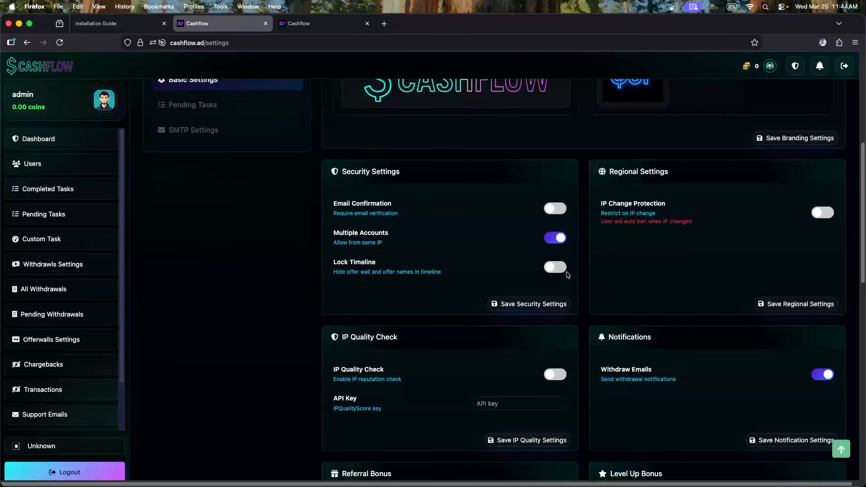
left_click(556, 267)
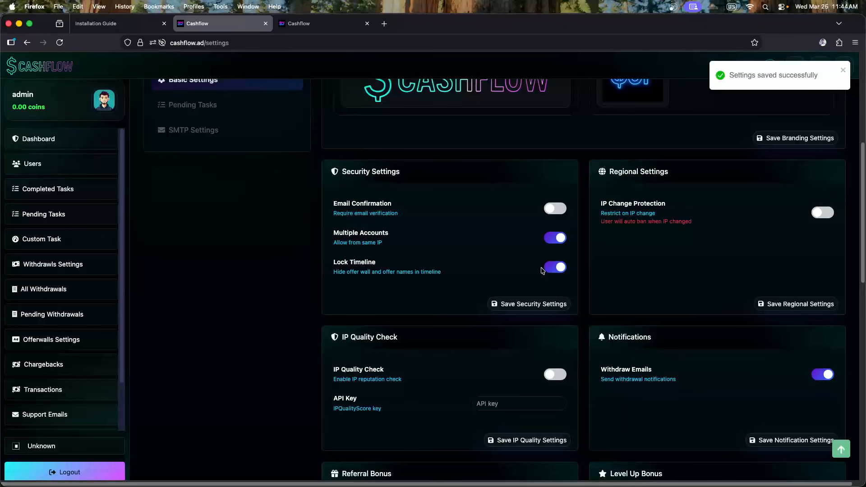
Reload the public cashflow.ad home page and confirm its timeline entries show Private Data
key("super+Tab")
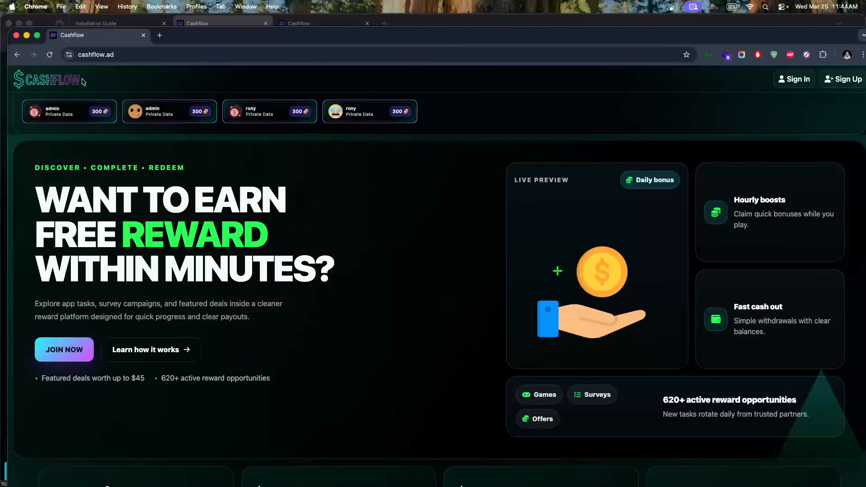
left_click(50, 54)
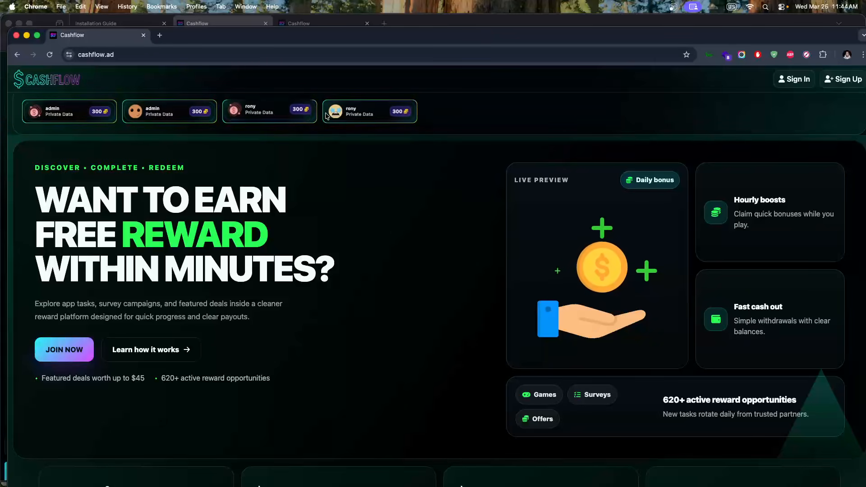
left_click(344, 116)
left_click(159, 160)
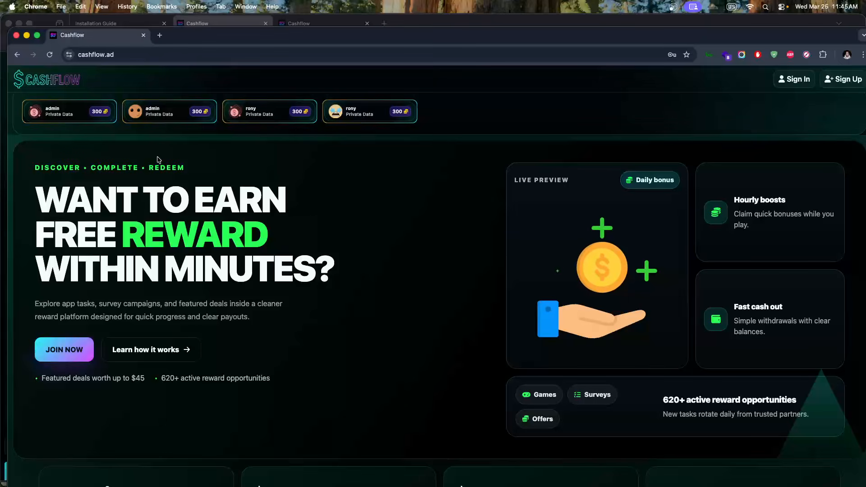
key("super+Tab")
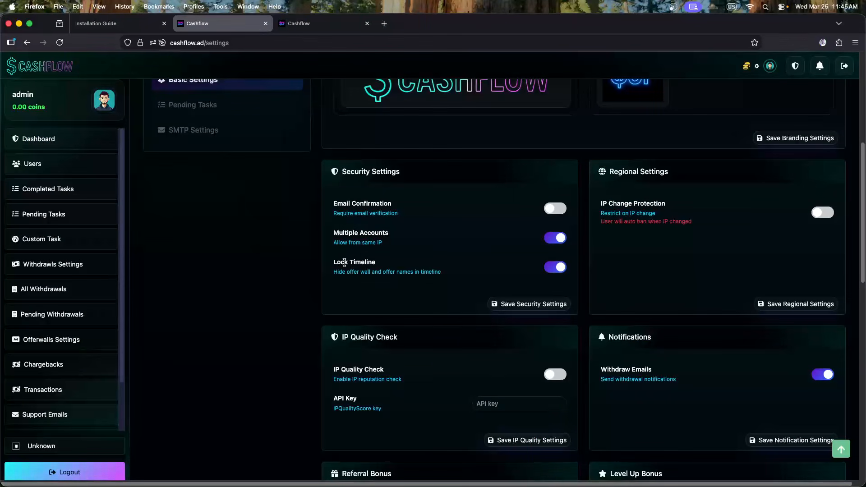
scroll(389, 265, "down", 2)
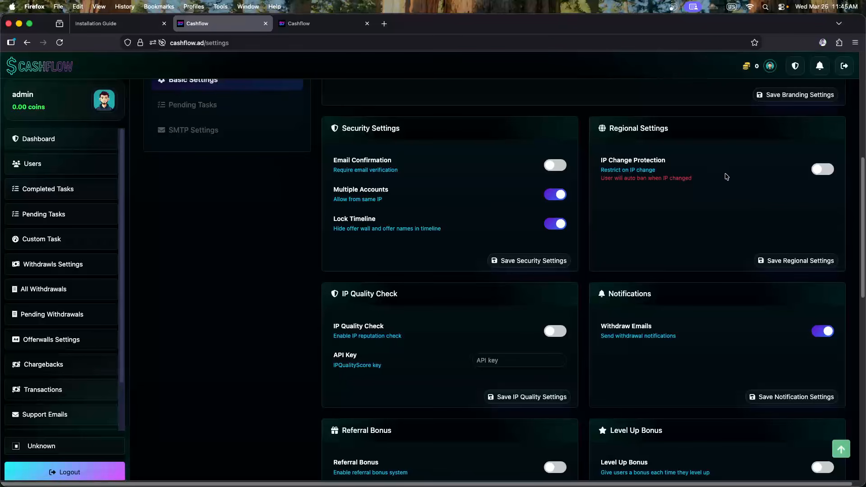
scroll(720, 195, "up", 1)
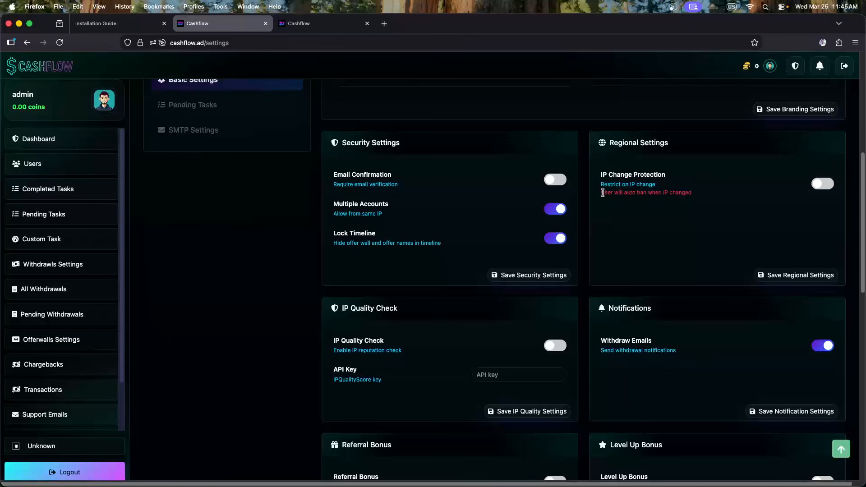
Switch IP Quality Check on and back off, leaving it disabled
mouse_move(603, 192)
left_mouse_down()
mouse_move(687, 199)
mouse_move(602, 190)
left_mouse_up()
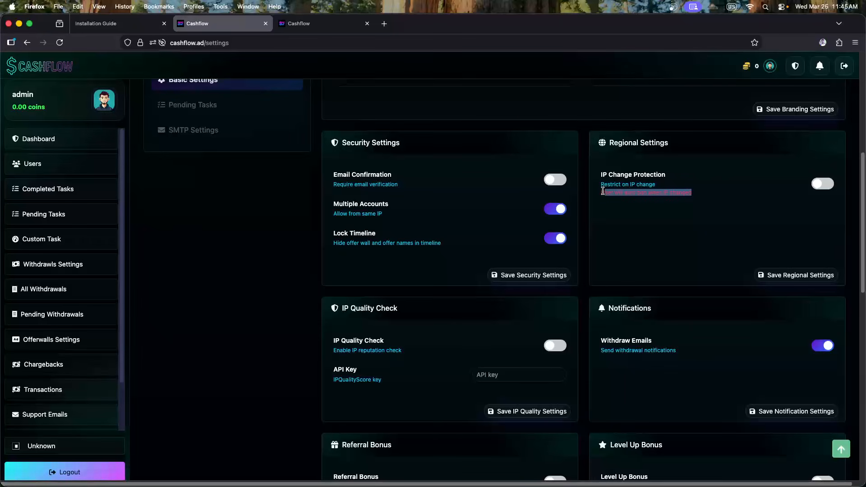
left_click(626, 189)
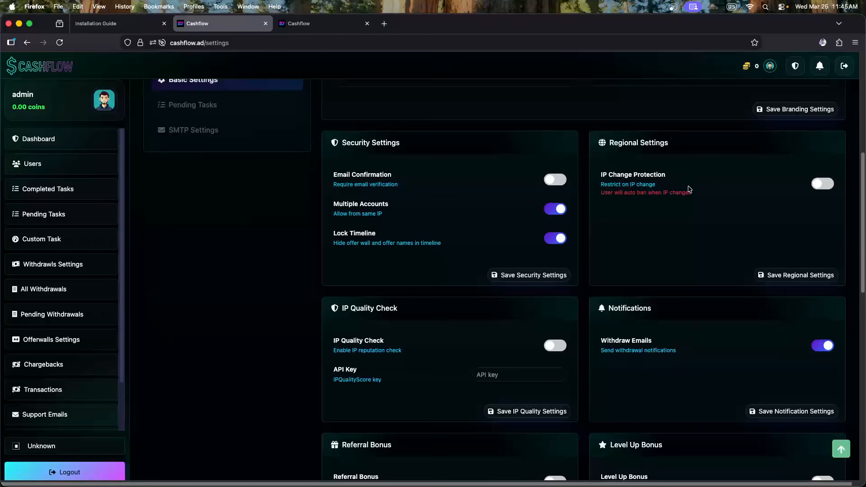
scroll(686, 190, "down", 3)
scroll(559, 214, "down", 1)
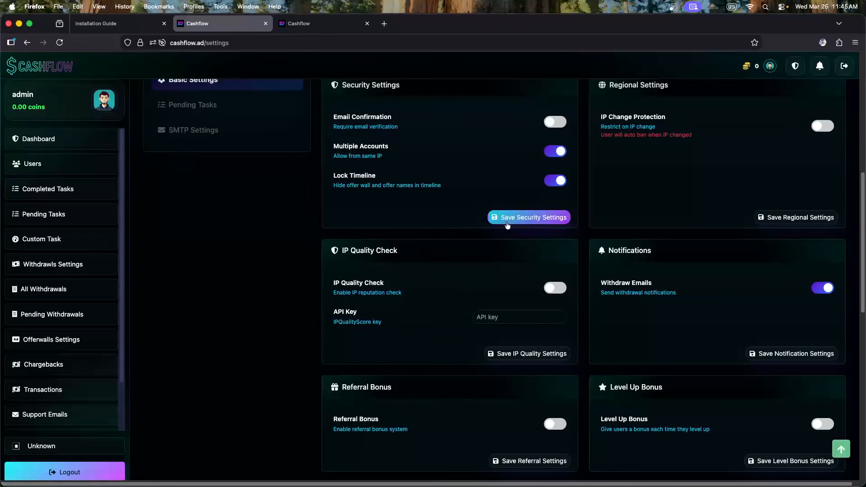
left_click_drag(341, 251, 397, 250)
left_click(411, 250)
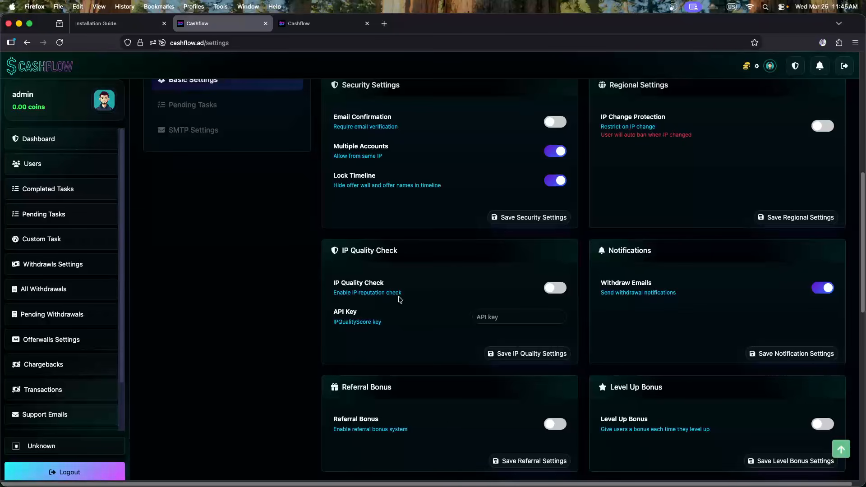
left_click(550, 295)
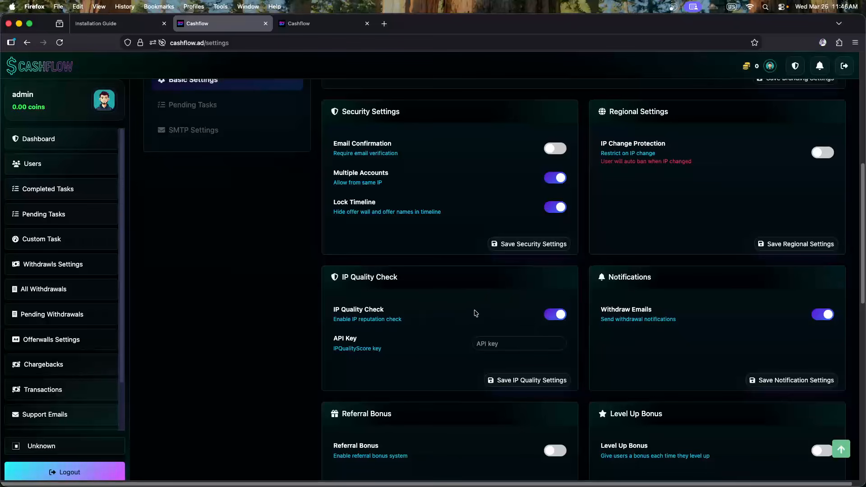
left_click(560, 316)
Turn off the Withdraw Emails notification toggle
left_click(824, 314)
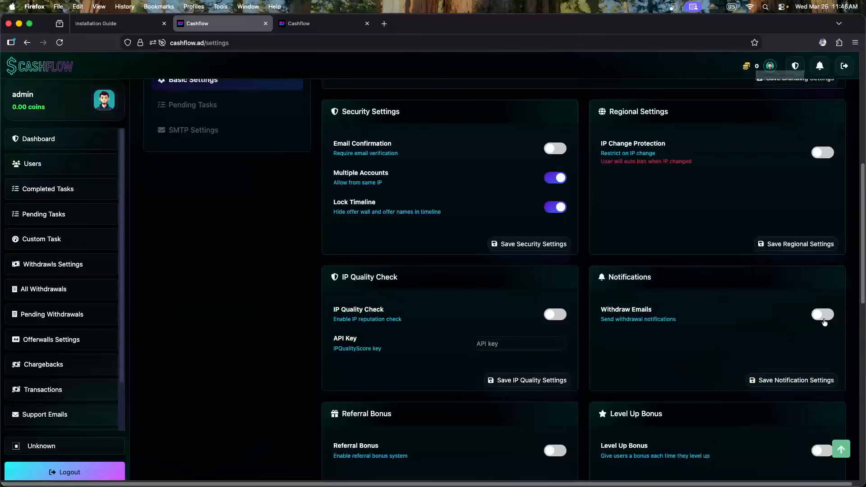
scroll(668, 305, "down", 3)
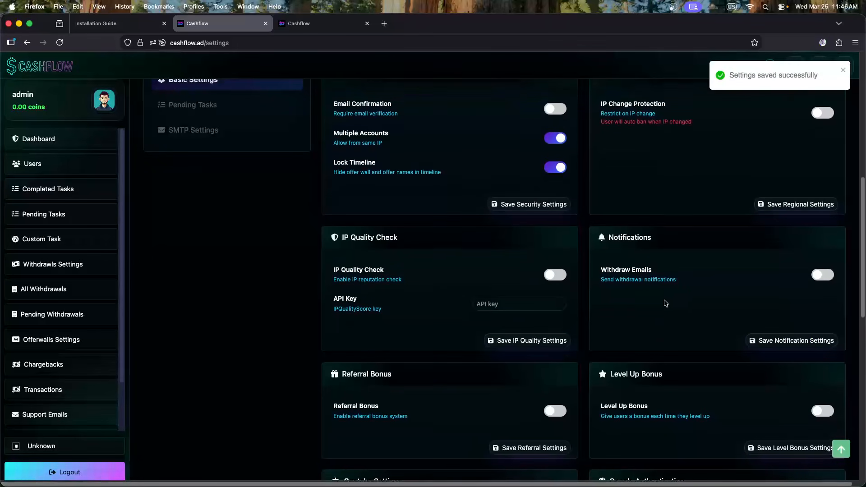
scroll(645, 296, "down", 3)
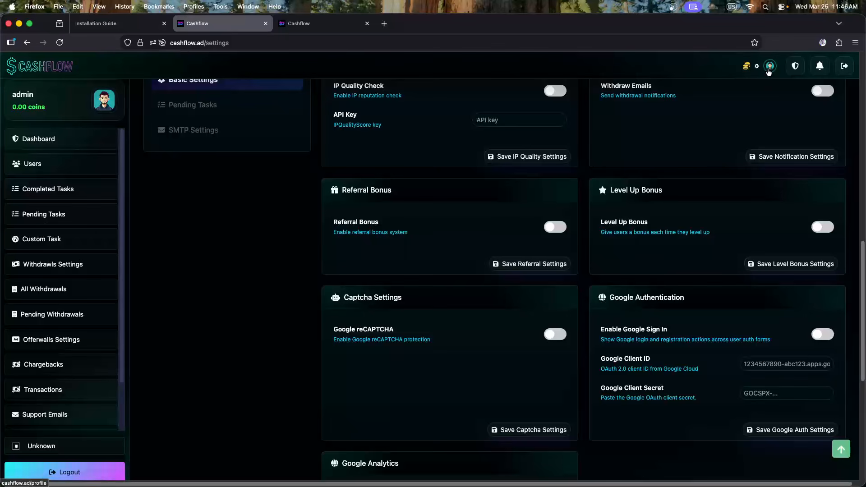
Check the front-end profile's empty referral code and 300 earnings, then return to admin settings
left_click(316, 23)
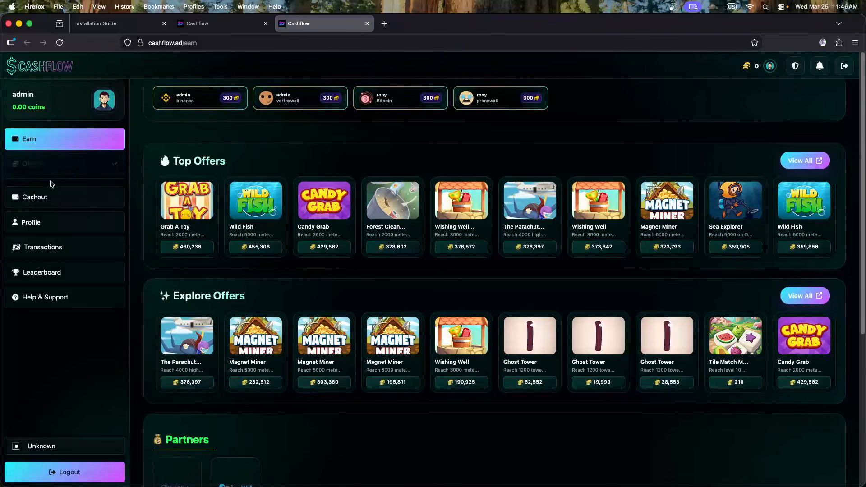
left_click(46, 220)
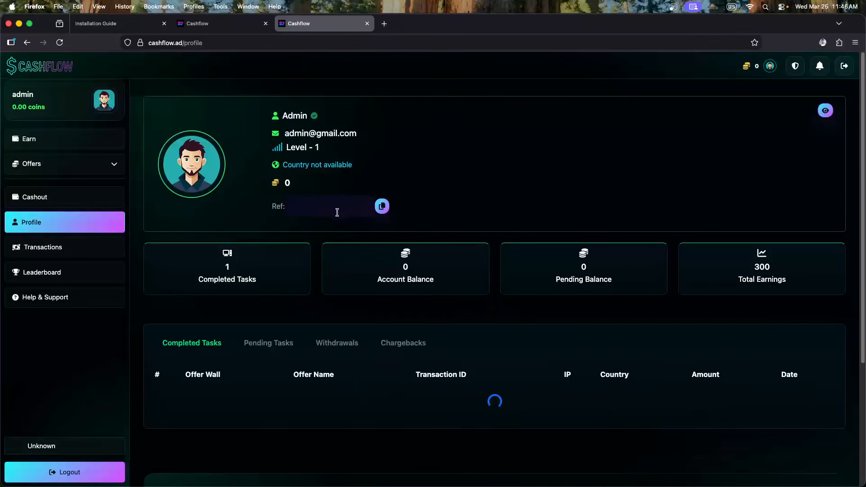
left_click(343, 210)
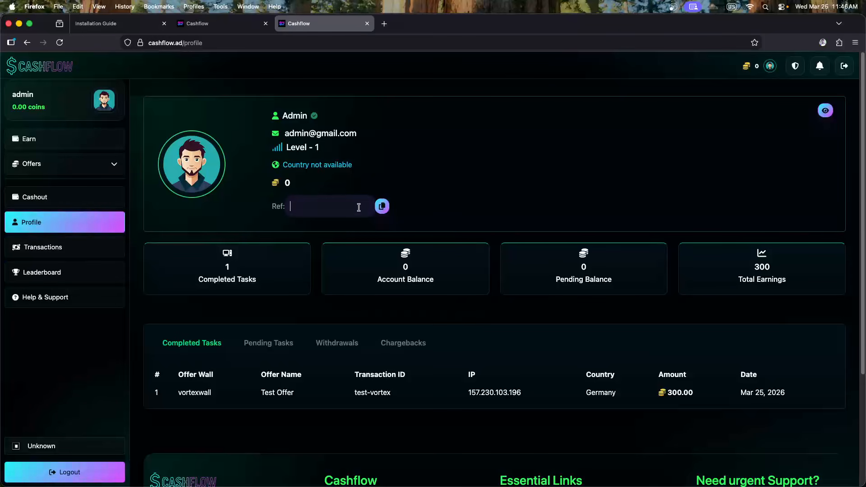
left_click(382, 206)
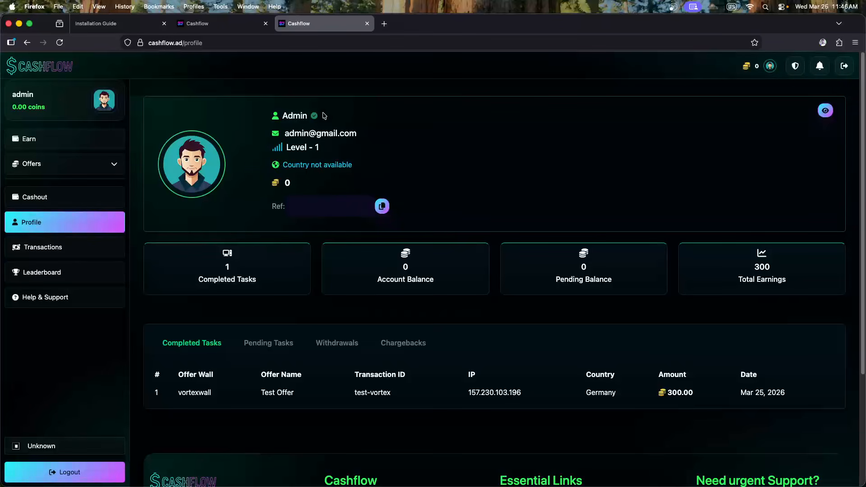
left_click(351, 204)
mouse_move(226, 29)
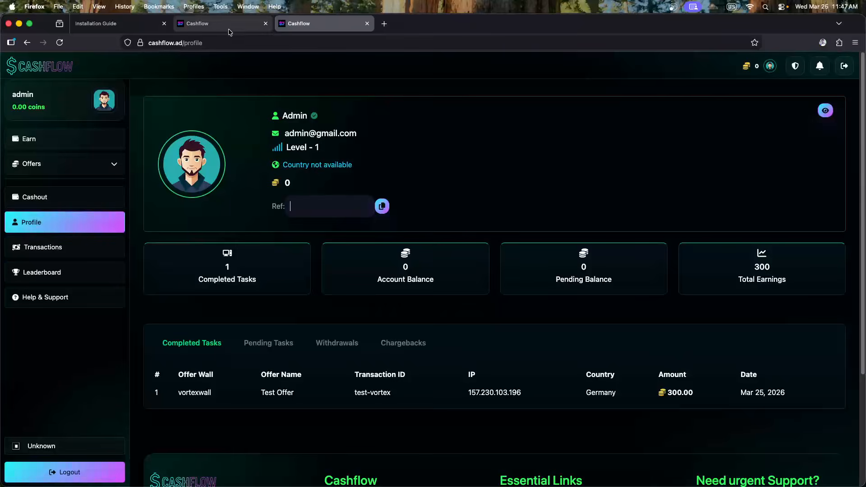
left_click(228, 31)
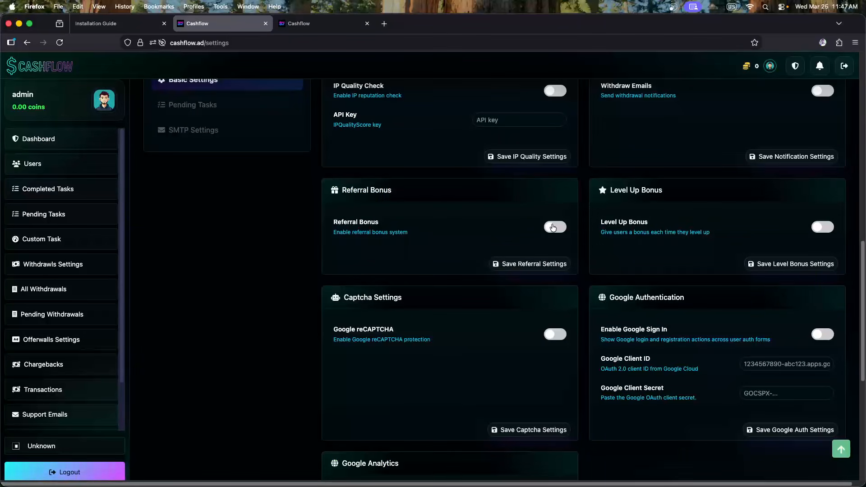
Try the Referral Bonus with a 15 percent bonus, then turn it back off
left_click(554, 227)
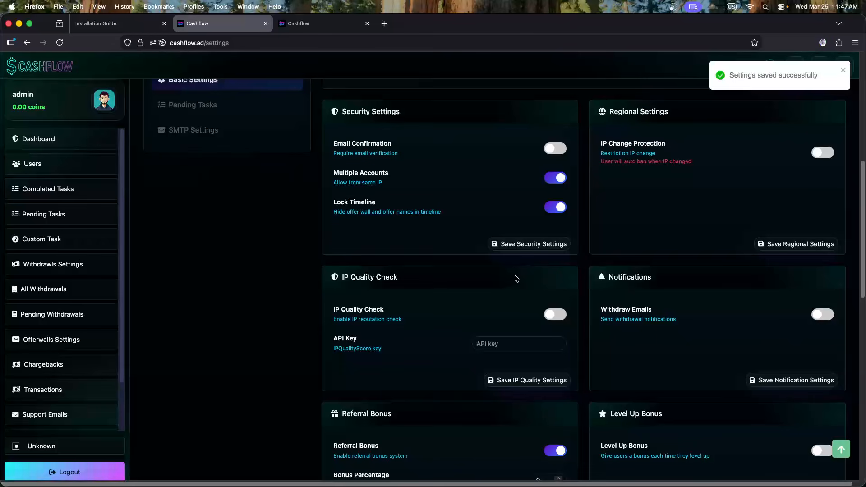
scroll(513, 280, "down", 4)
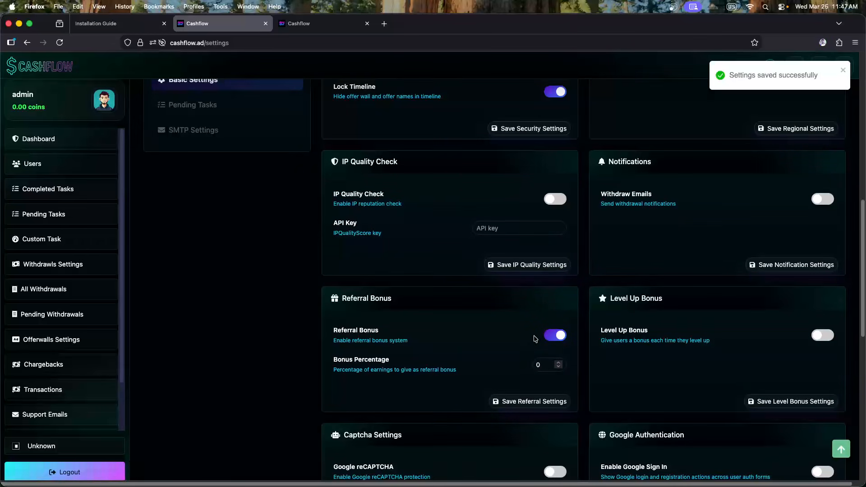
double_click(538, 363)
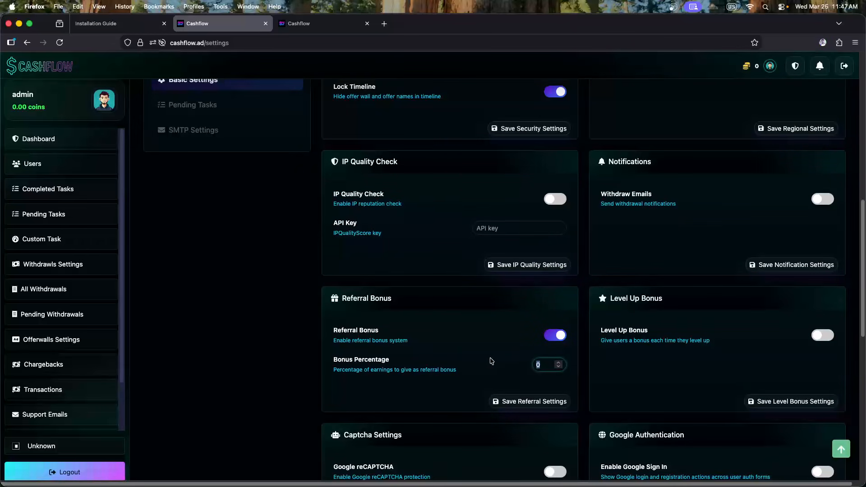
type("5")
key("BackSpace")
type("42")
key("BackSpace")
key("BackSpace")
type("10")
left_click_drag(544, 367, 521, 369)
type("15")
left_click(555, 335)
scroll(558, 338, "up", 3)
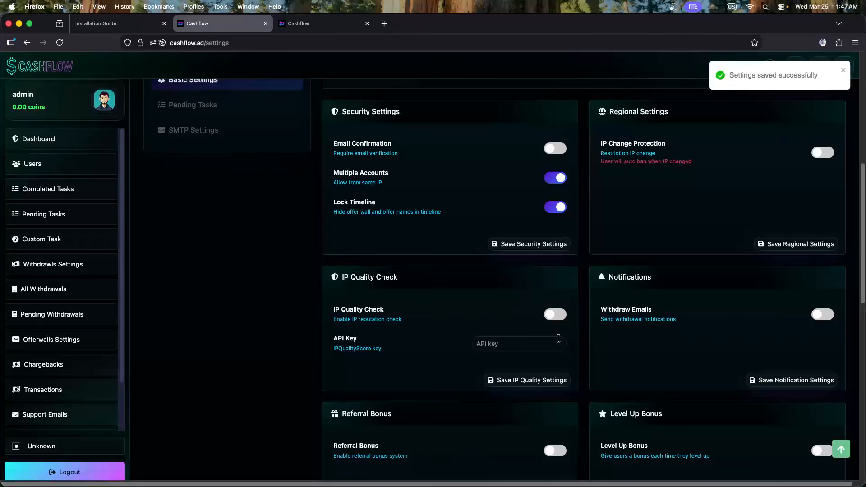
scroll(559, 338, "down", 3)
scroll(458, 353, "down", 1)
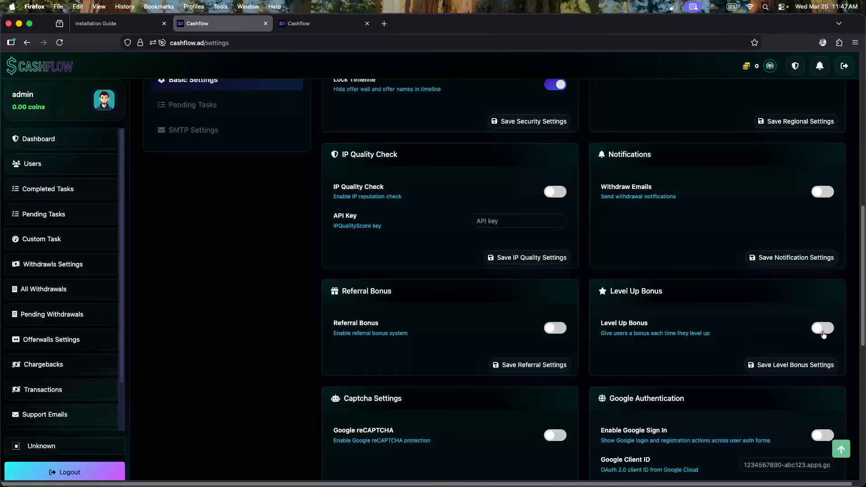
Enable the Level Up Bonus and edit its Bonus Amount value
left_click(823, 327)
scroll(664, 344, "down", 3)
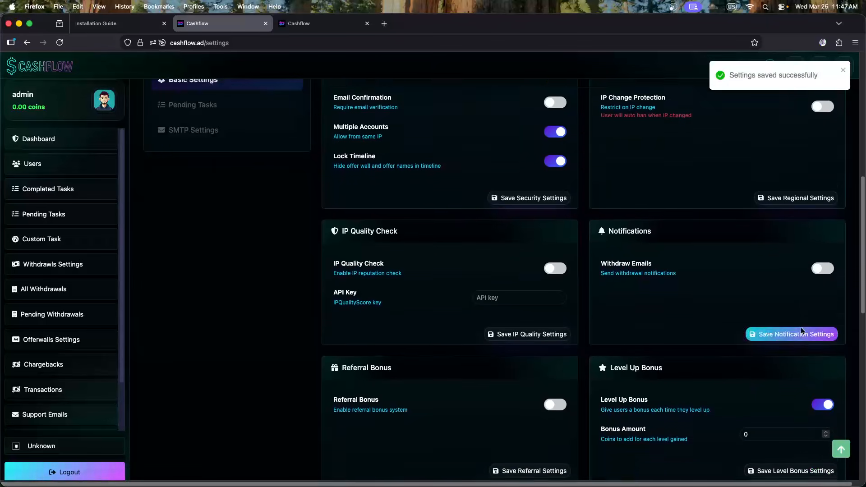
scroll(642, 347, "down", 1)
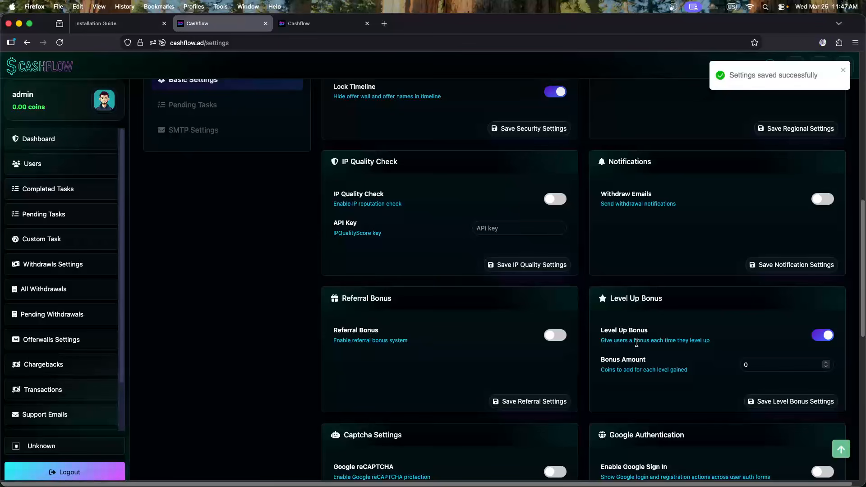
double_click(768, 360)
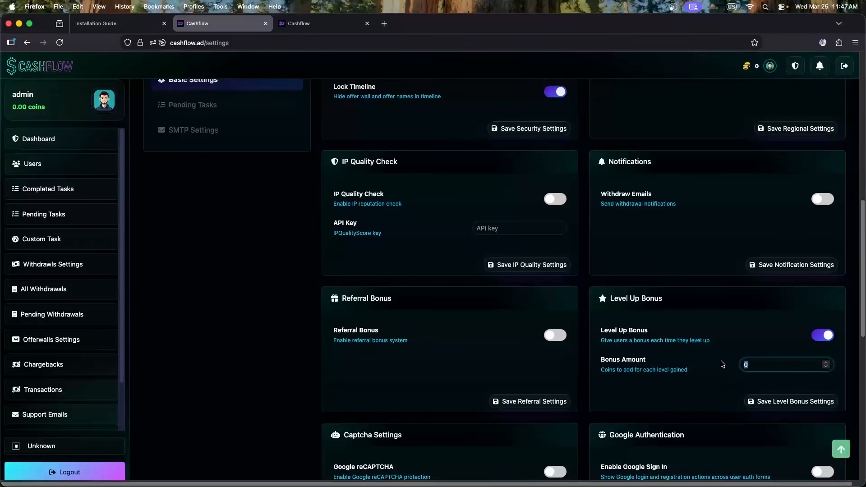
type("200")
left_click_drag(770, 362, 739, 363)
type("0")
scroll(828, 340, "down", 10)
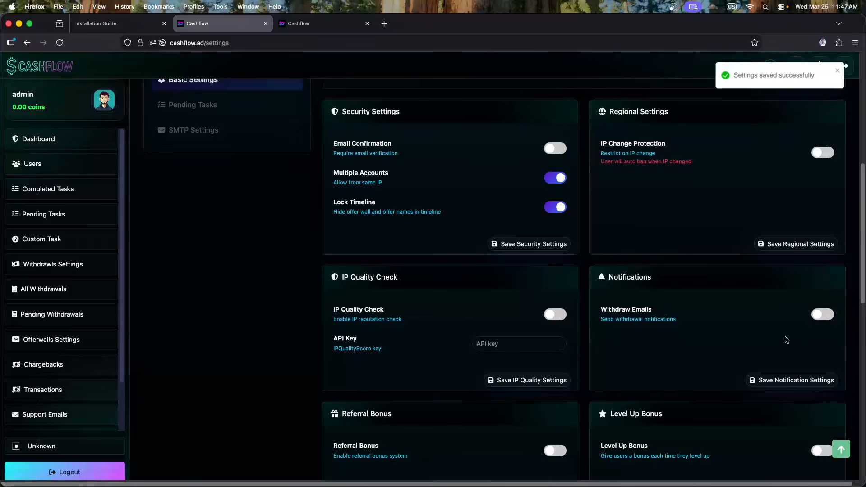
scroll(785, 338, "down", 5)
scroll(679, 303, "down", 2)
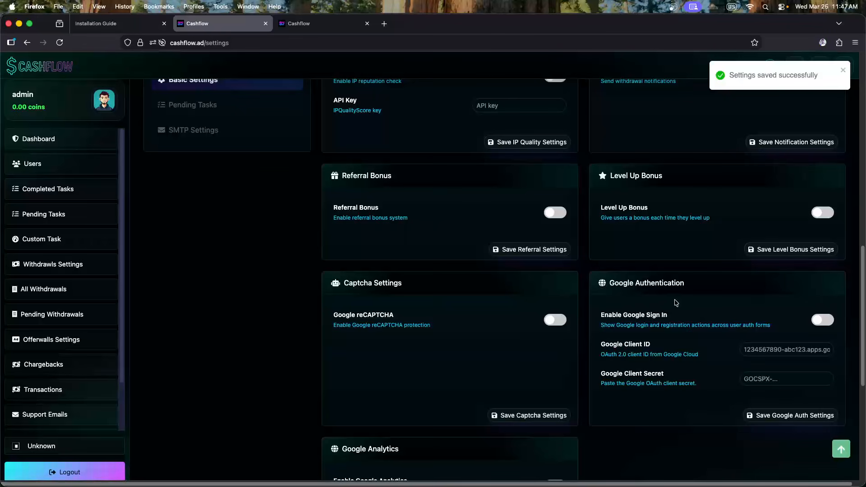
scroll(518, 292, "down", 3)
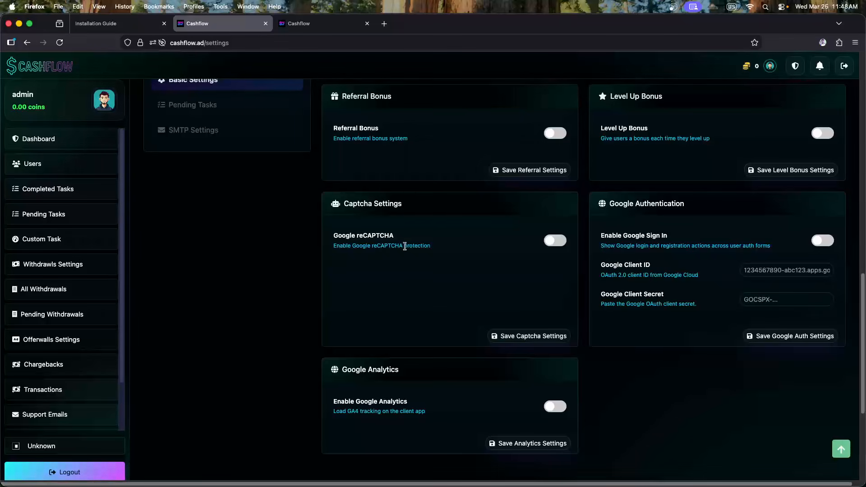
Turn on Google reCAPTCHA, focus its Site Key field, and open a new browser tab
left_click(548, 242)
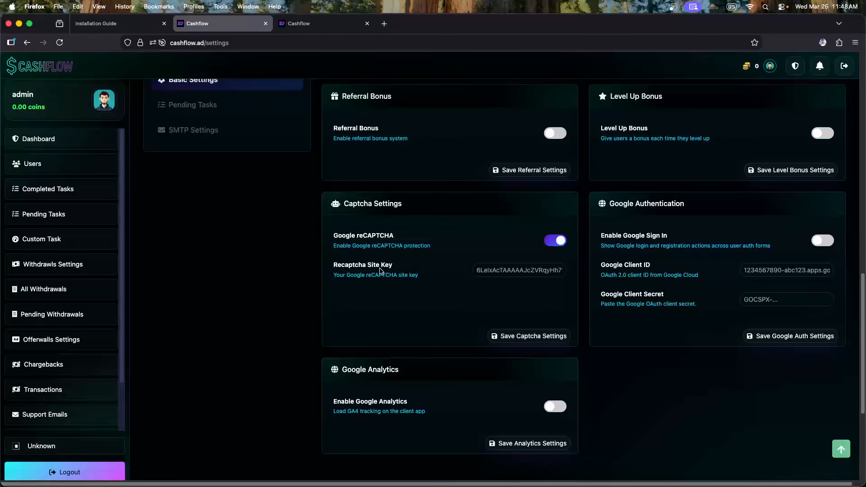
left_click(515, 269)
left_click(384, 28)
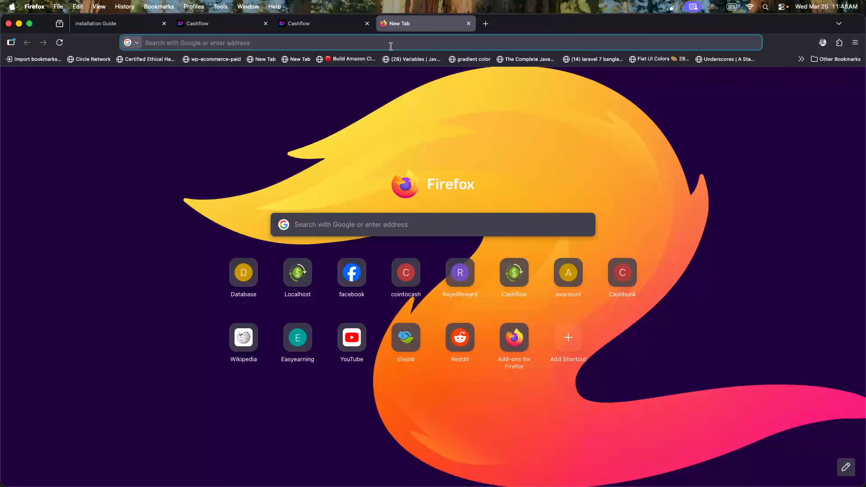
Load zedcash.co and bring up its sign-in form
type("ze")
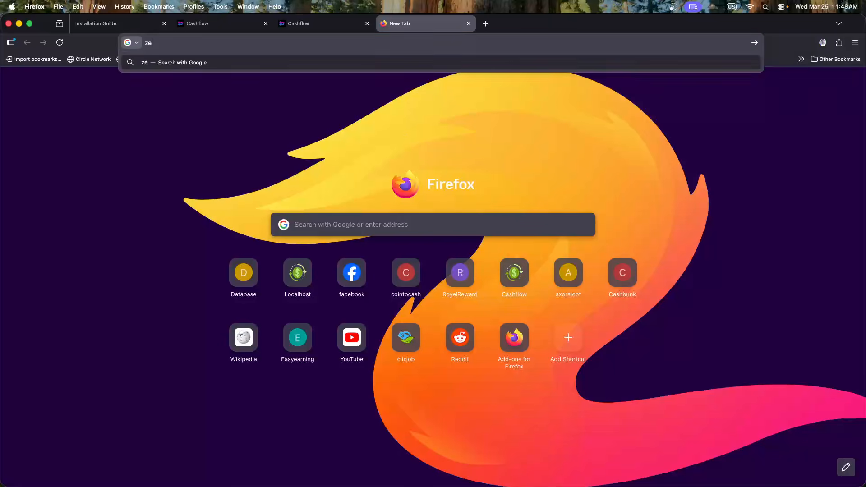
type("dcash.co")
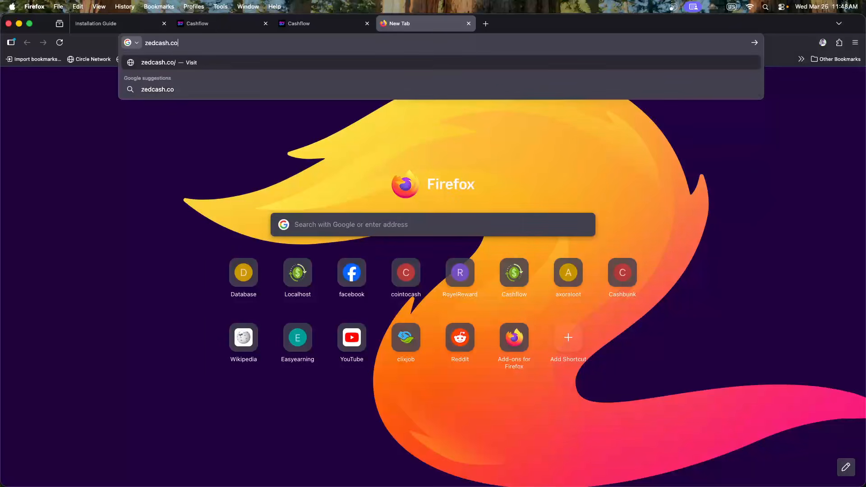
key("Return")
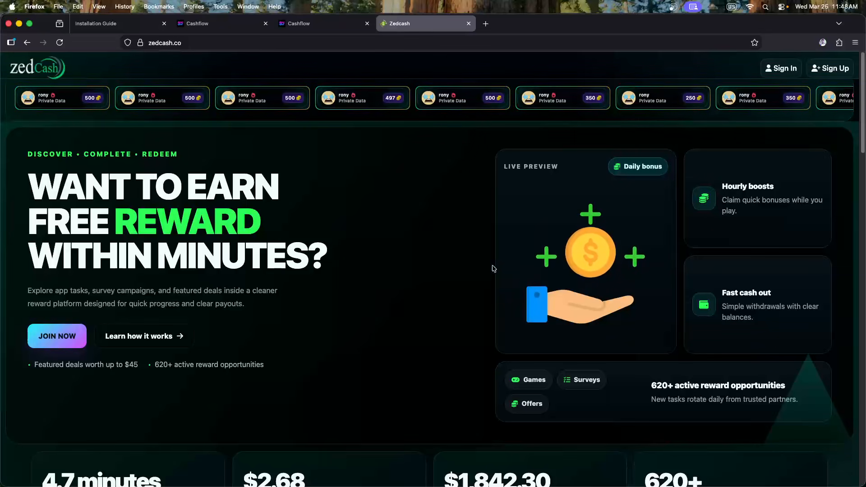
scroll(491, 269, "down", 2)
scroll(371, 162, "up", 2)
left_click(240, 104)
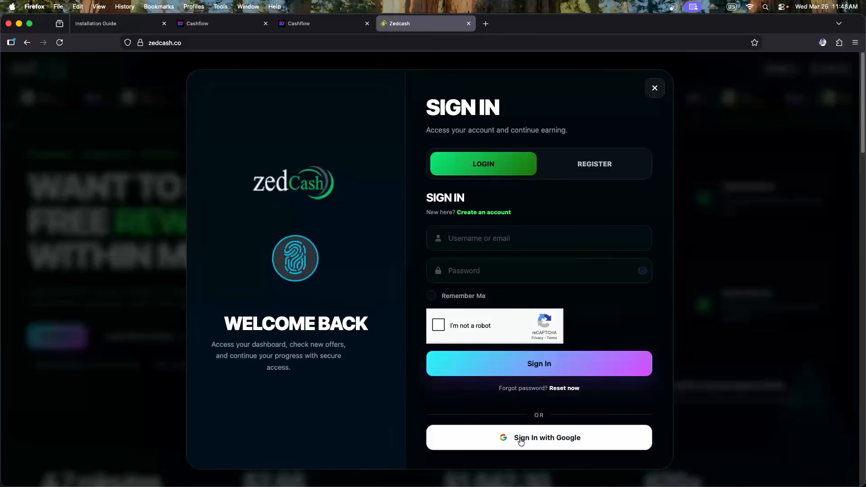
Close the extra browser window and return to the Cashflow admin settings
key("super+Tab")
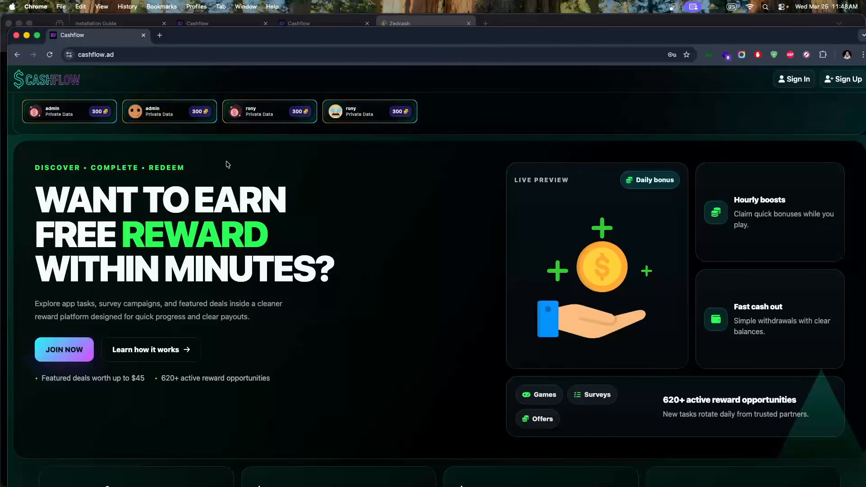
left_click(15, 35)
left_click(213, 24)
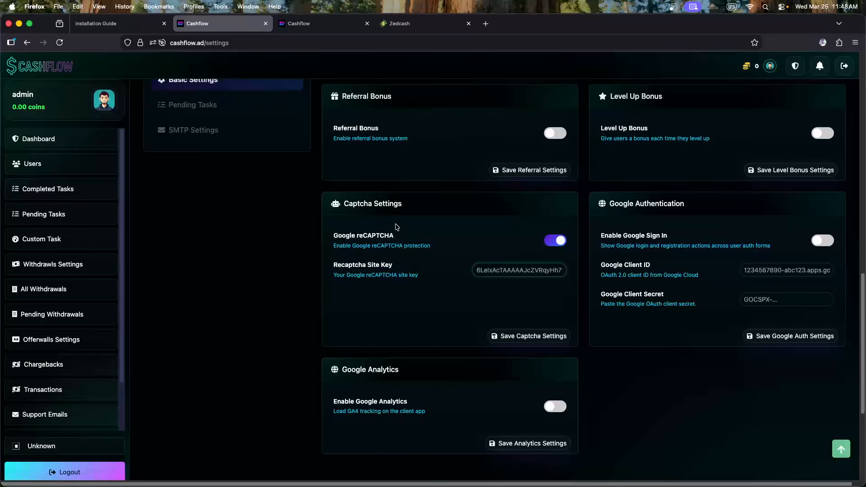
Disable Google reCAPTCHA in Captcha Settings and go back to the Zedcash sign-in form
left_click(561, 245)
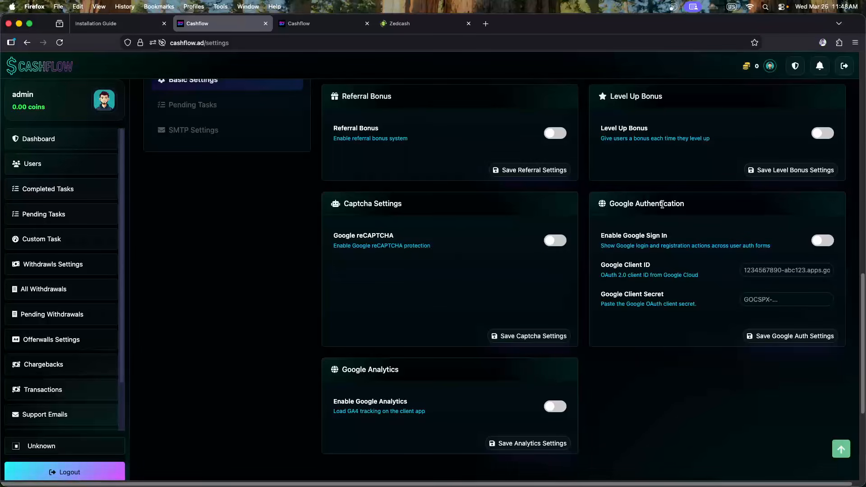
left_click(407, 25)
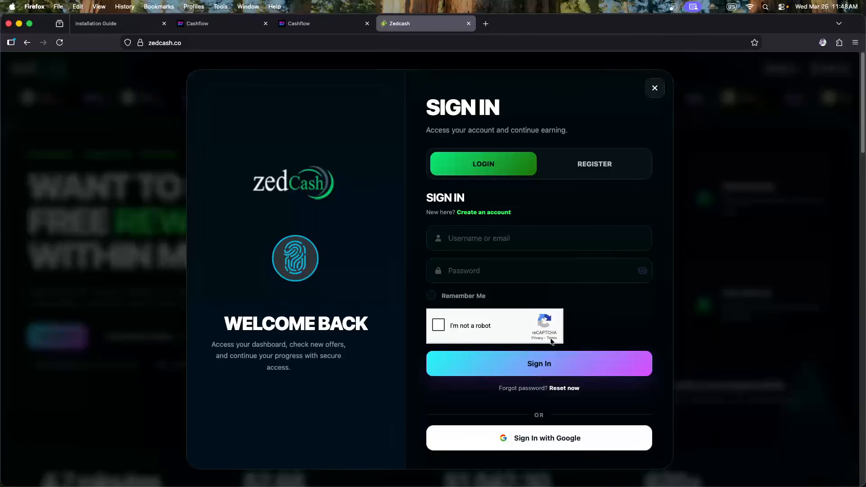
Reload Zedcash and switch its sign-in form to registration
left_click(560, 439)
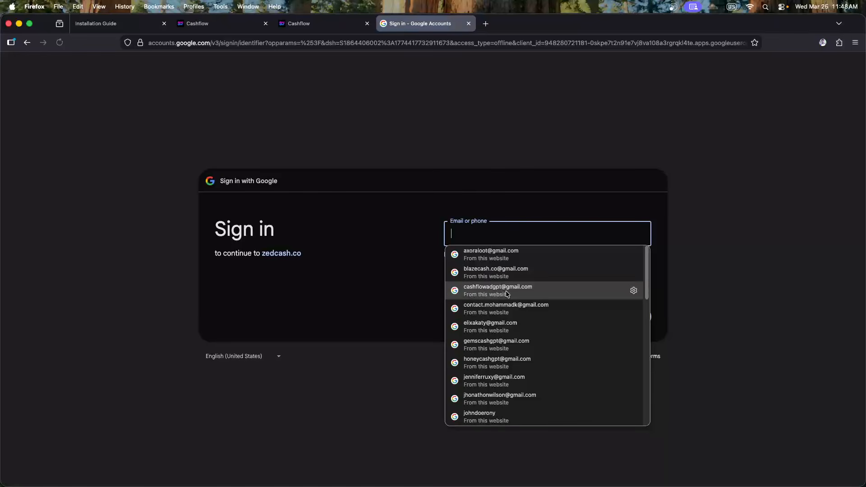
scroll(496, 324, "down", 2)
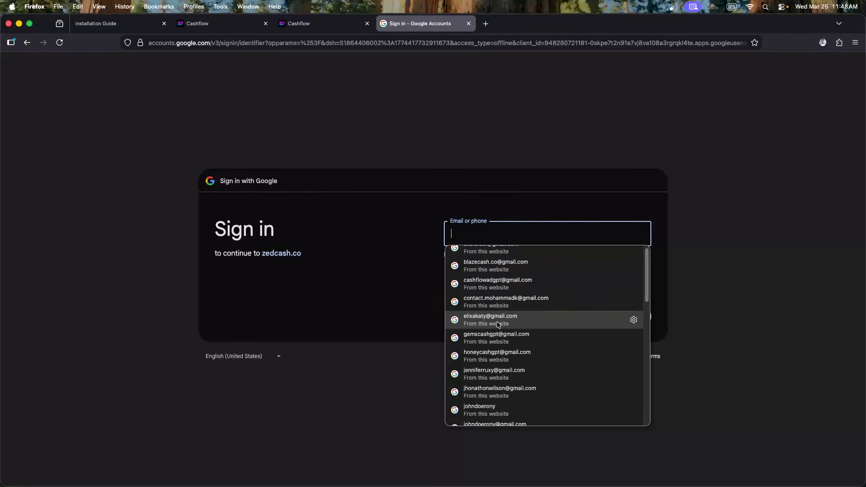
left_click(354, 303)
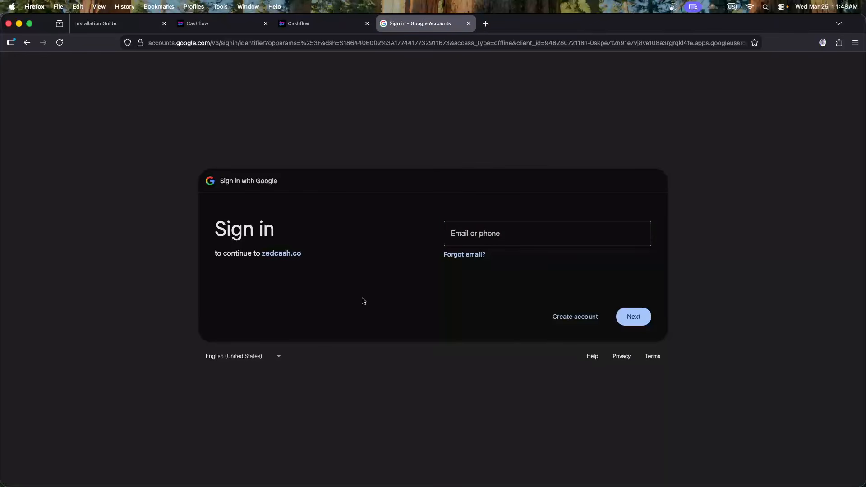
left_click(28, 43)
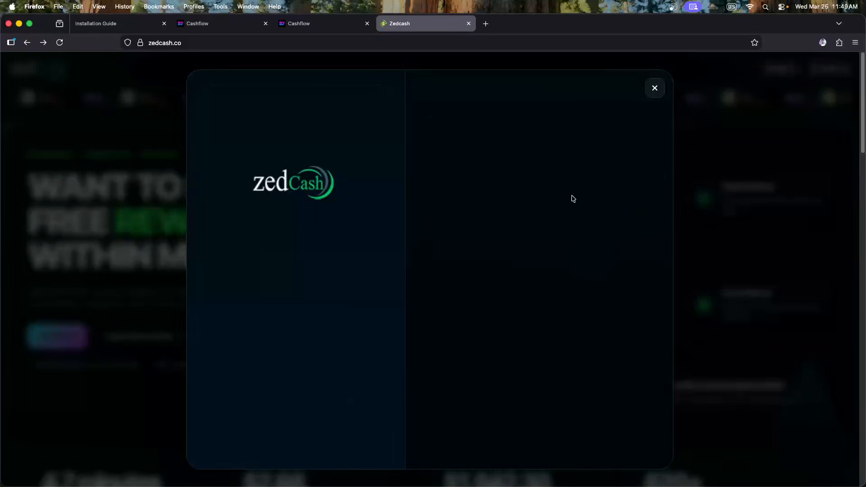
left_click(654, 88)
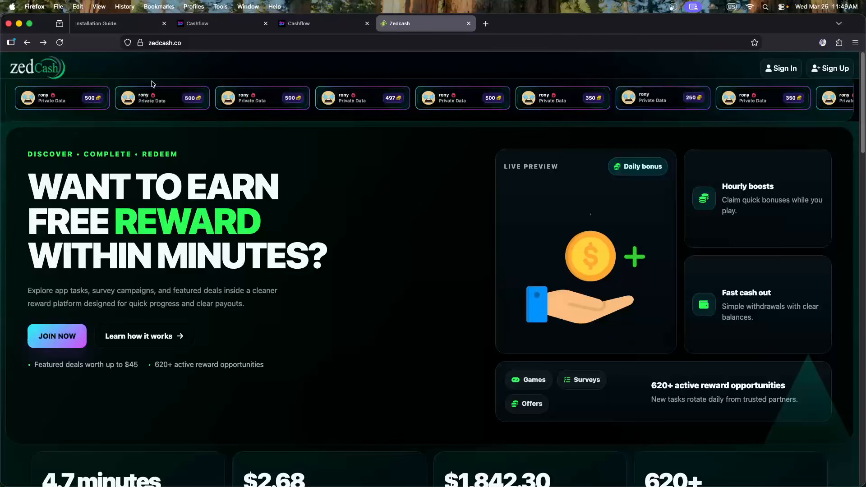
left_click(61, 45)
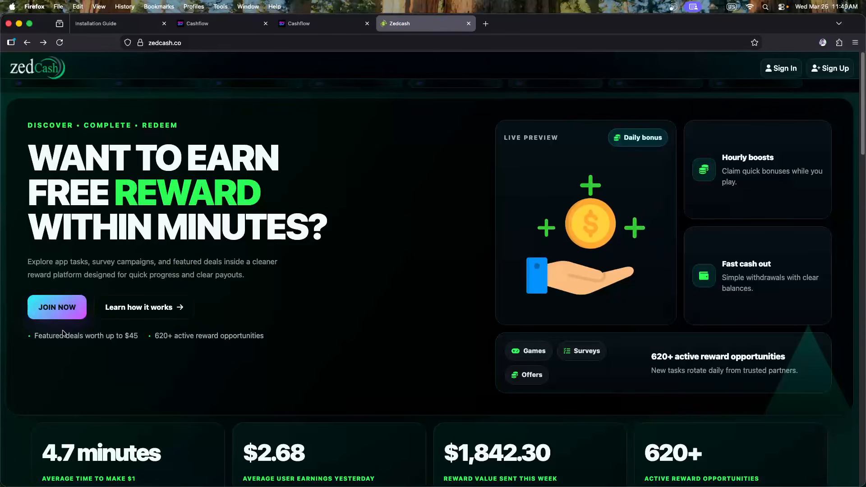
left_click(61, 315)
left_click(589, 197)
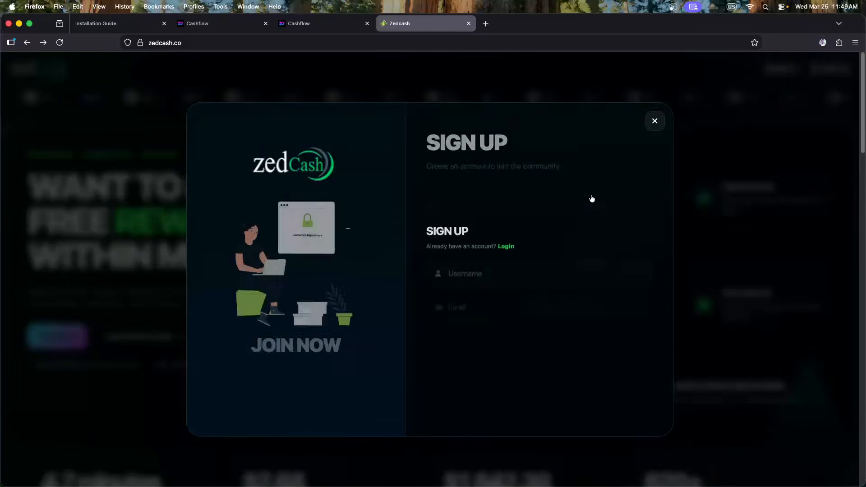
left_click(60, 194)
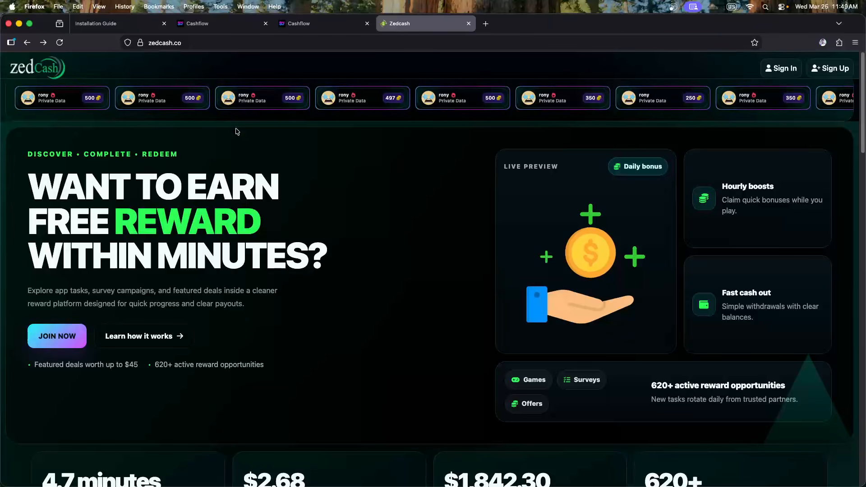
left_click(281, 97)
left_click(598, 174)
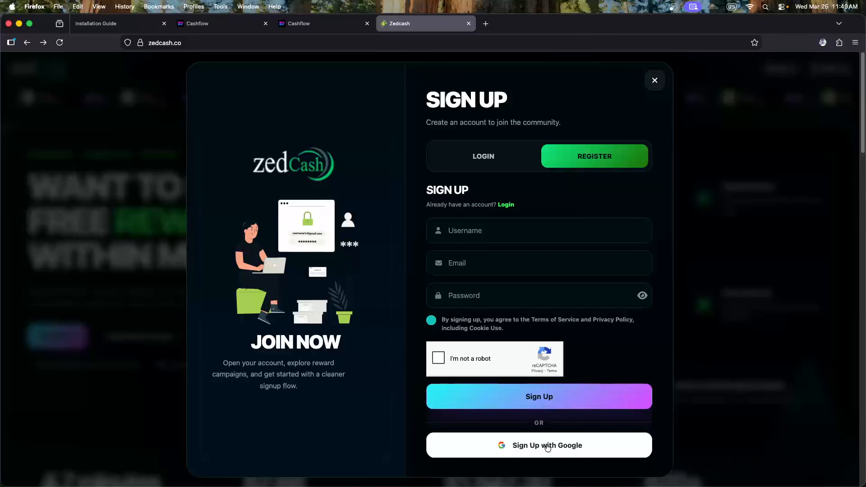
Sign up with the saved Google account, autofilling its password and allowing Zedcash access
left_click(547, 446)
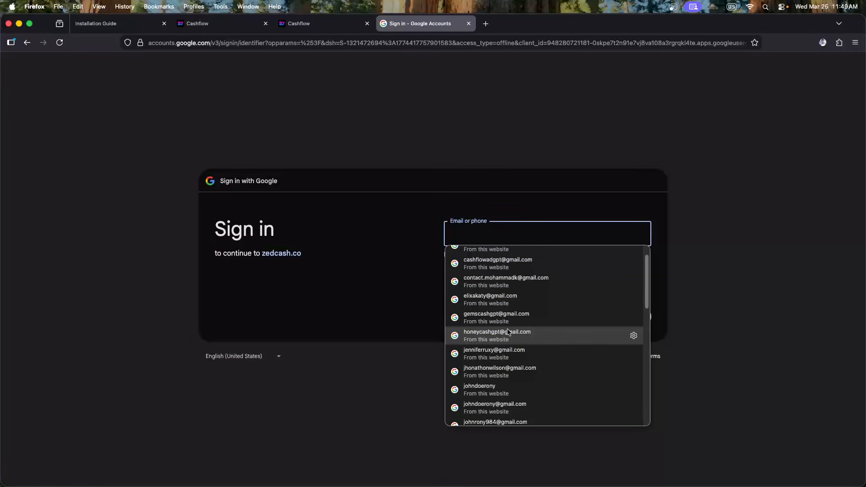
scroll(506, 347, "down", 1)
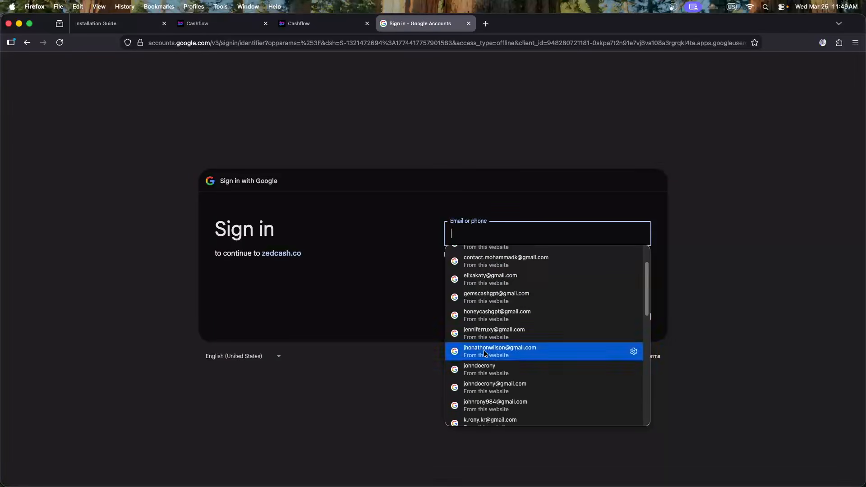
left_click(613, 352)
left_click(643, 314)
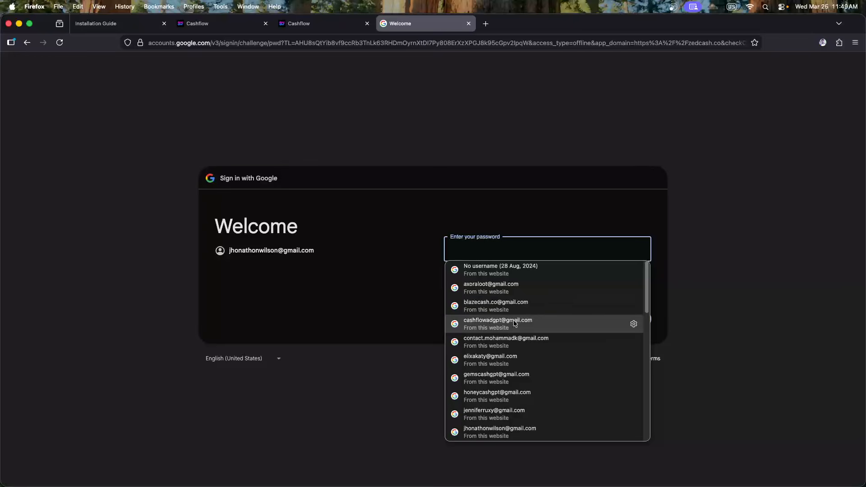
left_click(519, 429)
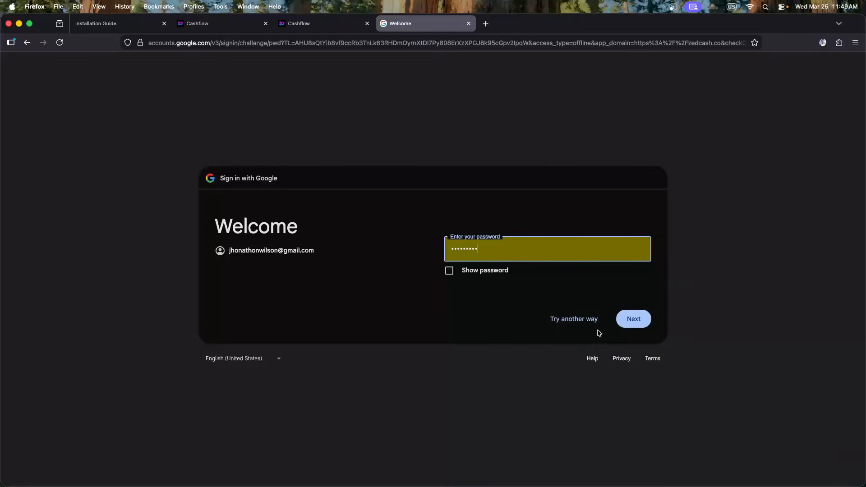
left_click(629, 323)
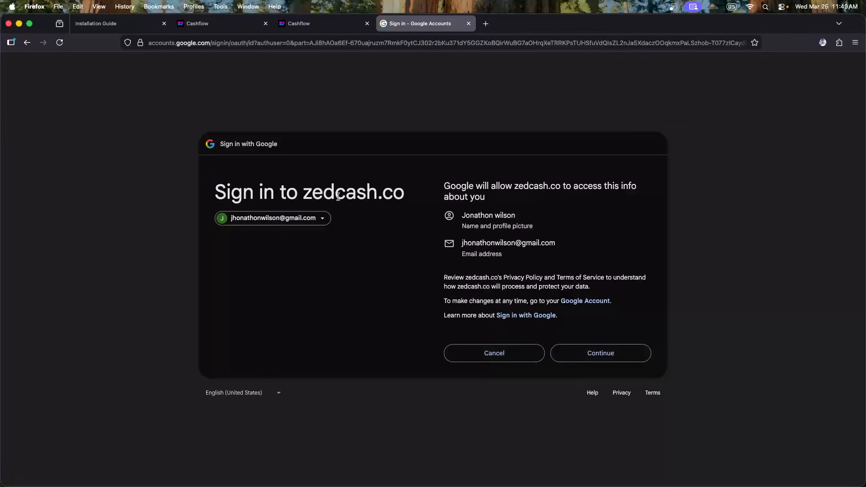
left_click(614, 356)
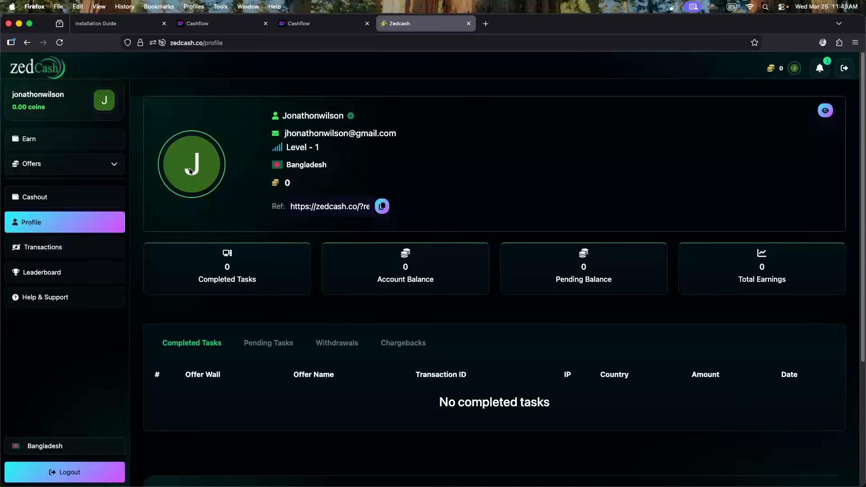
Review the profile's Pending Tasks, Withdrawals, Chargebacks and Completed Tasks lists
double_click(310, 117)
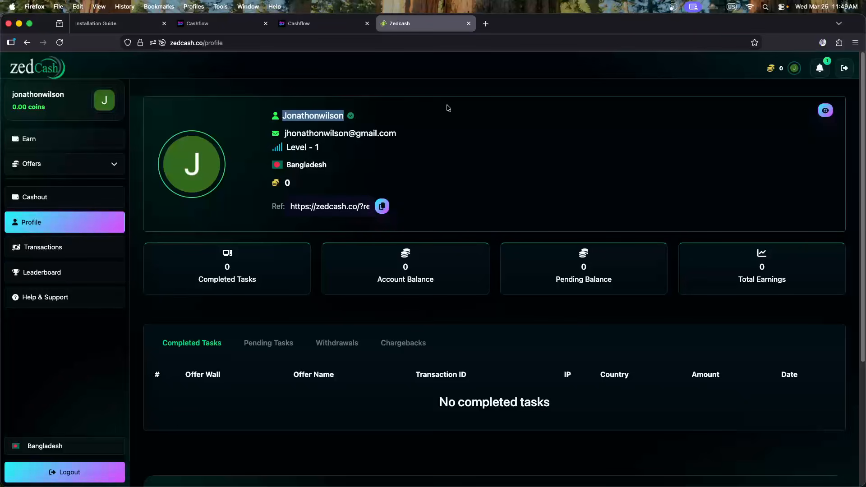
left_click(311, 117)
left_click_drag(285, 133, 432, 137)
left_click(451, 138)
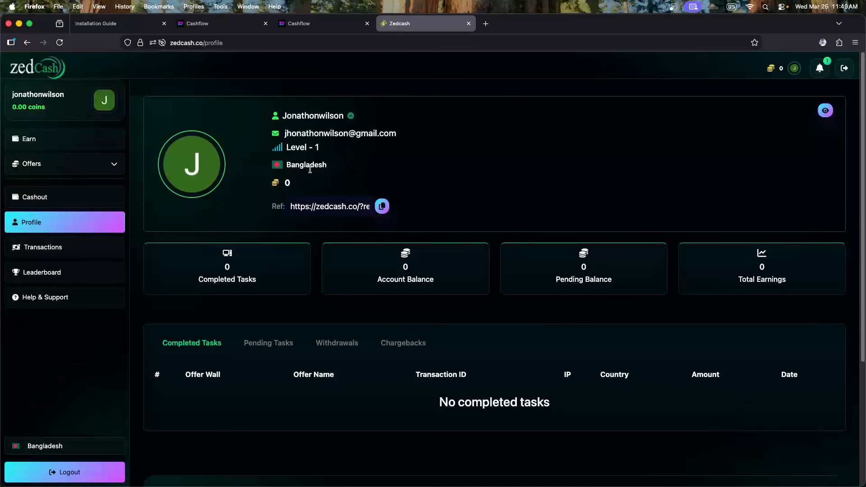
left_click(262, 344)
left_click(337, 344)
left_click(403, 344)
left_click(199, 344)
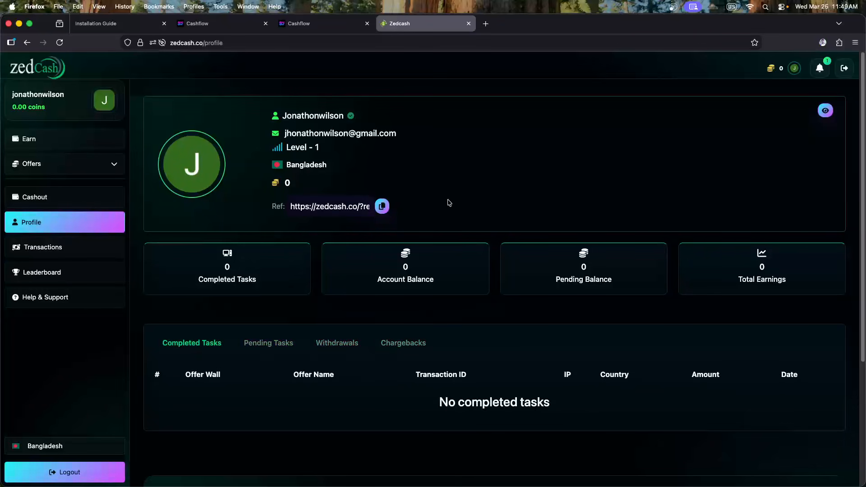
Mark the welcome notification as read, then return to the Cashflow settings page
left_click(819, 68)
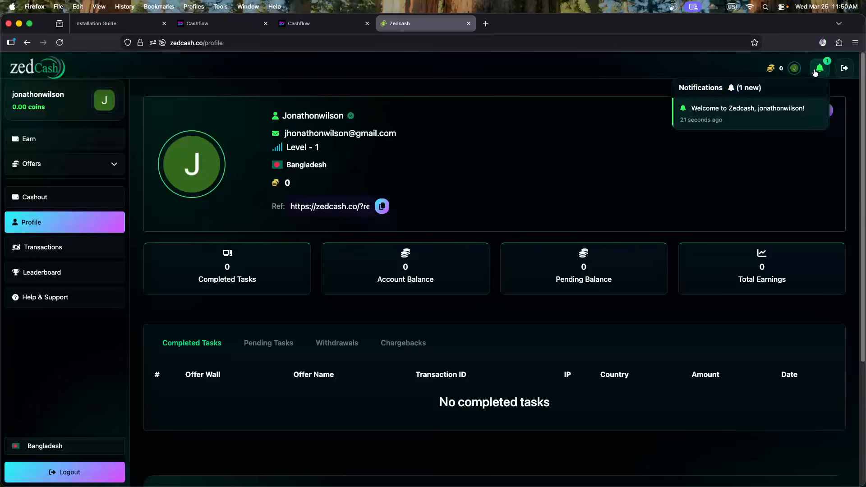
left_click(741, 116)
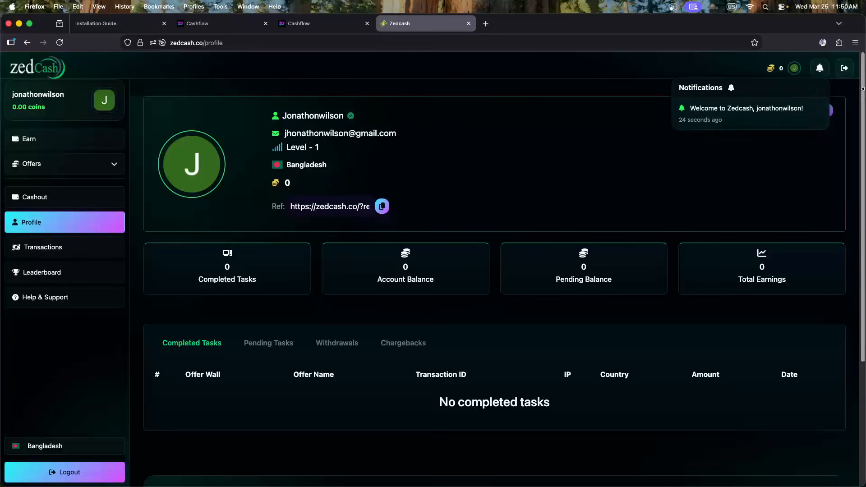
left_click(776, 73)
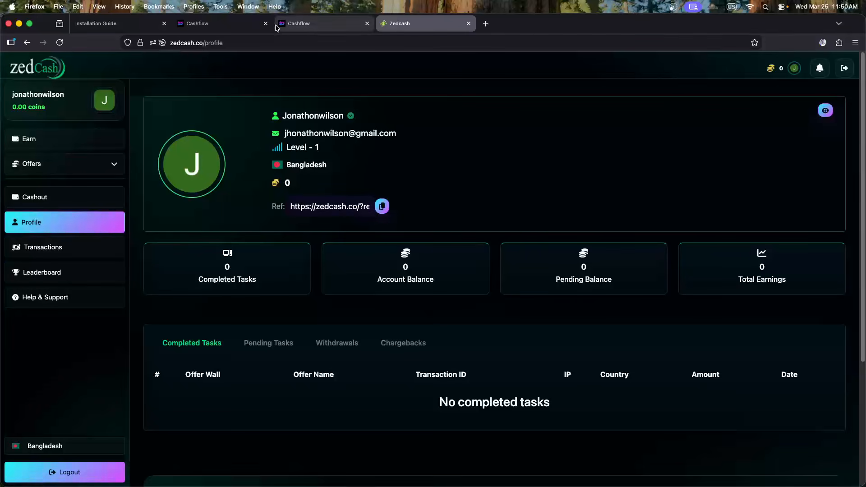
left_click(240, 27)
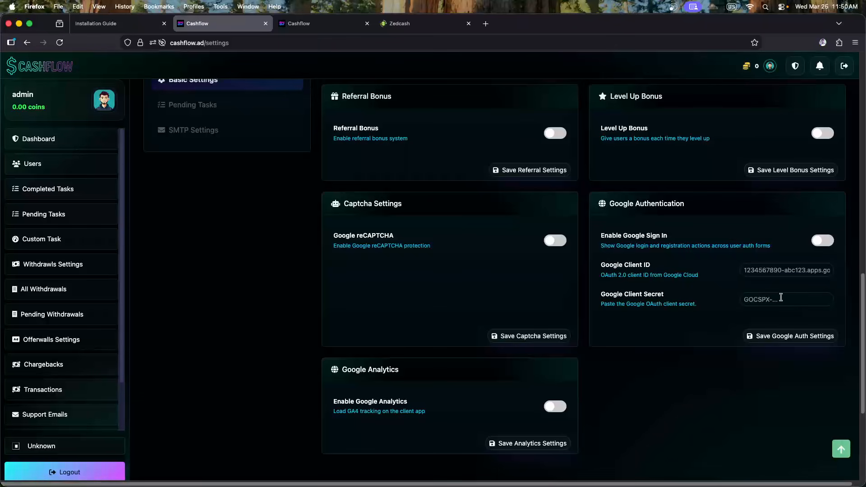
double_click(639, 203)
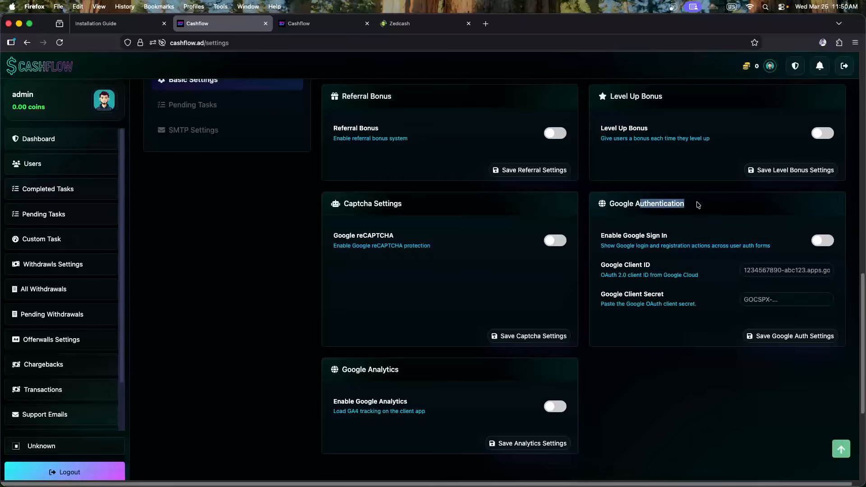
left_click(712, 205)
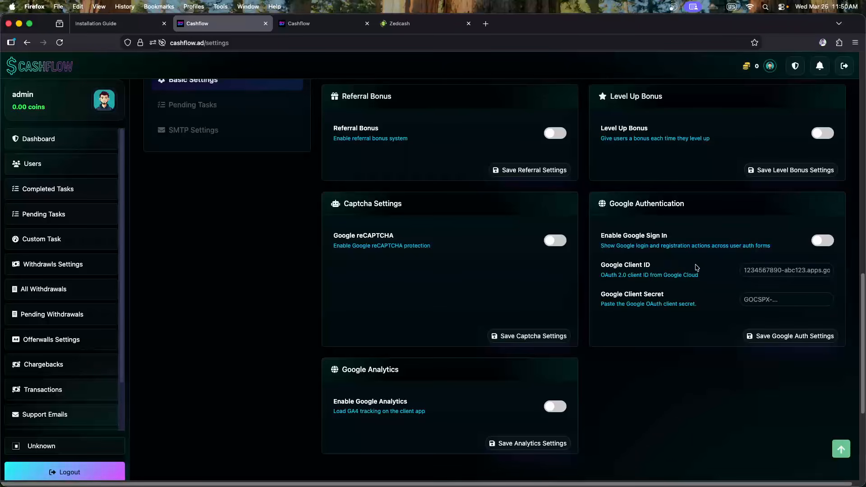
scroll(422, 239, "down", 2)
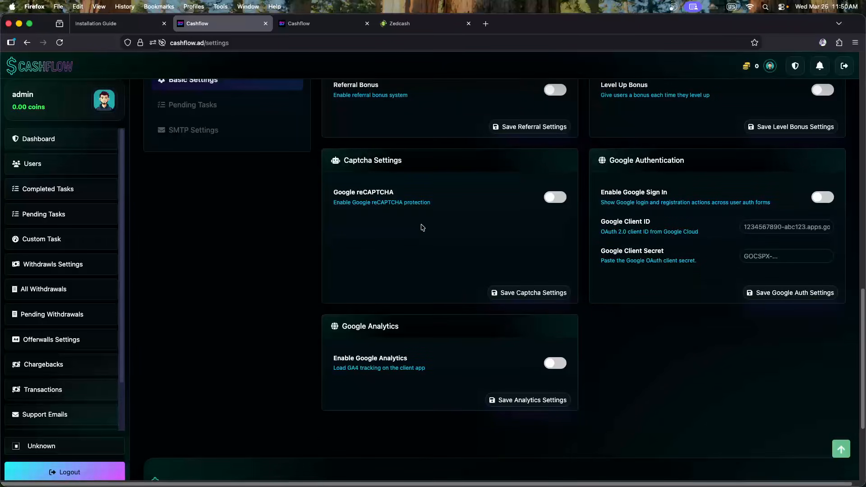
scroll(422, 227, "down", 1)
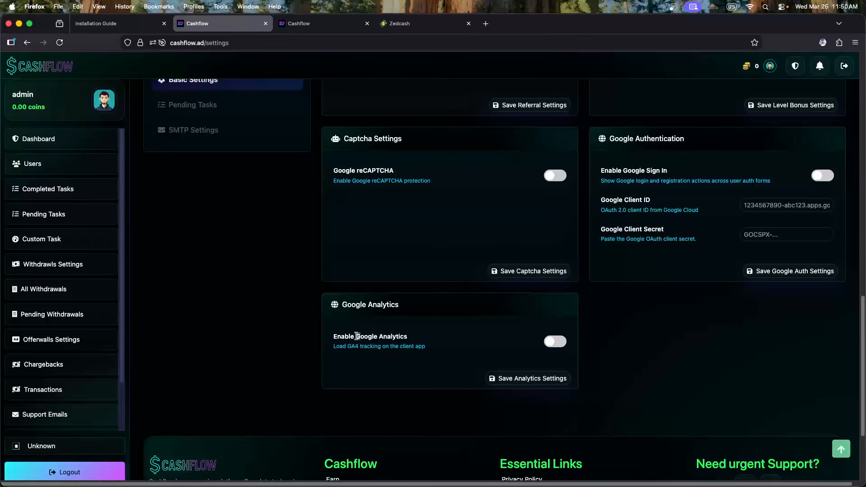
left_click_drag(356, 336, 405, 336)
left_click(411, 336)
left_click(555, 342)
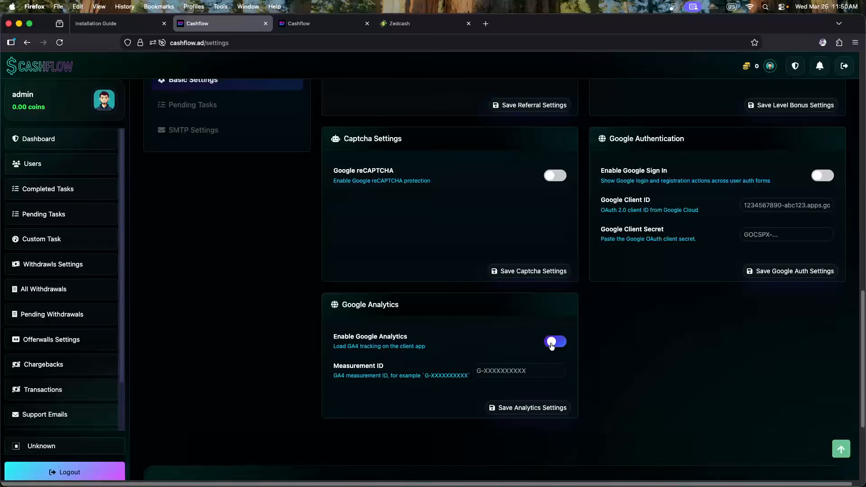
left_click(492, 370)
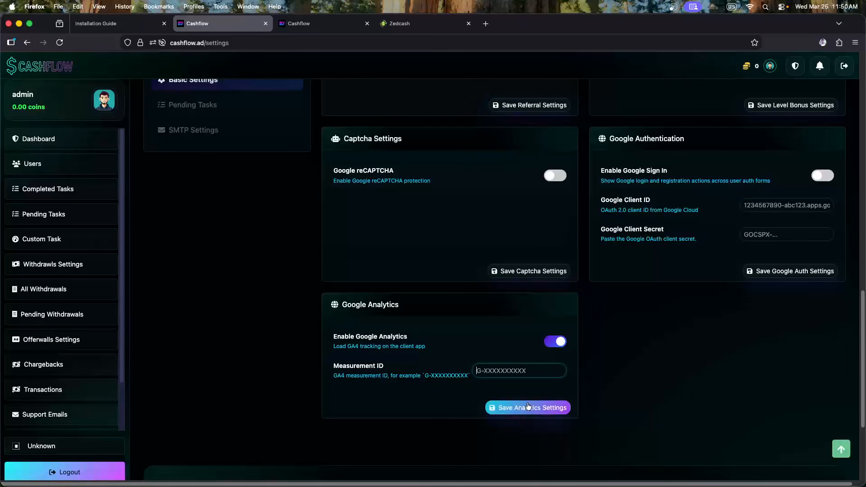
left_click(557, 345)
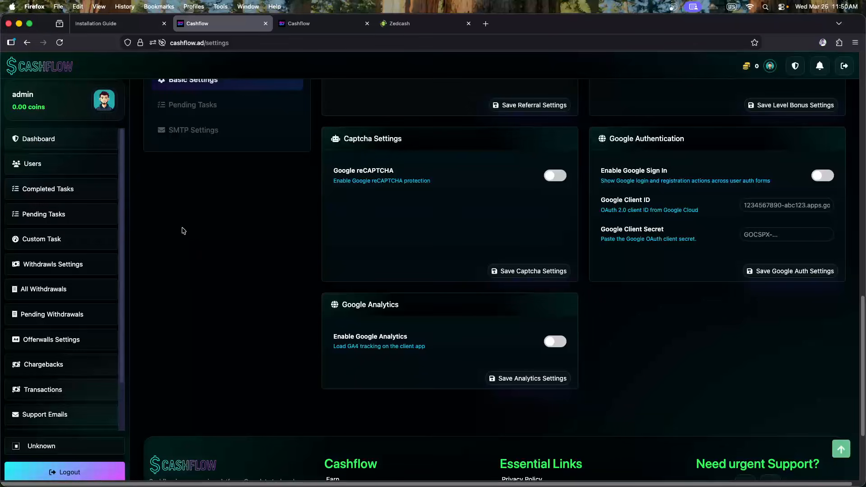
Look over the Basic Settings cards, then show the Pending Tasks settings
scroll(490, 343, "up", 3)
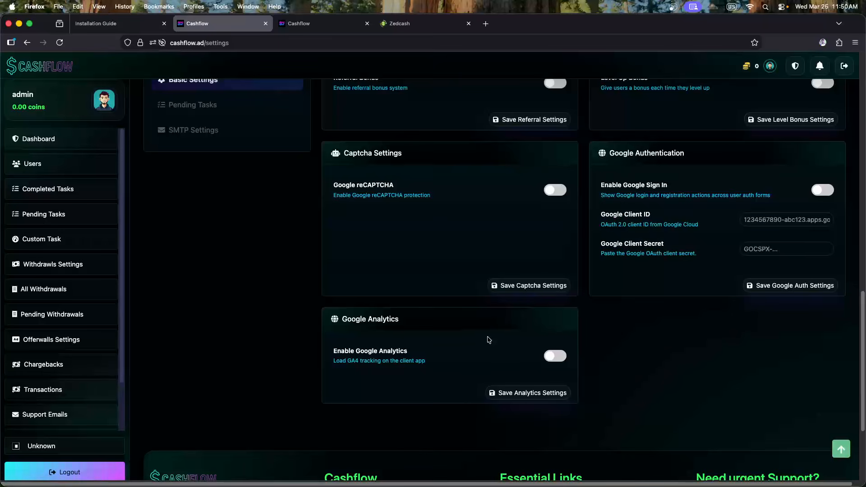
scroll(401, 286, "up", 10)
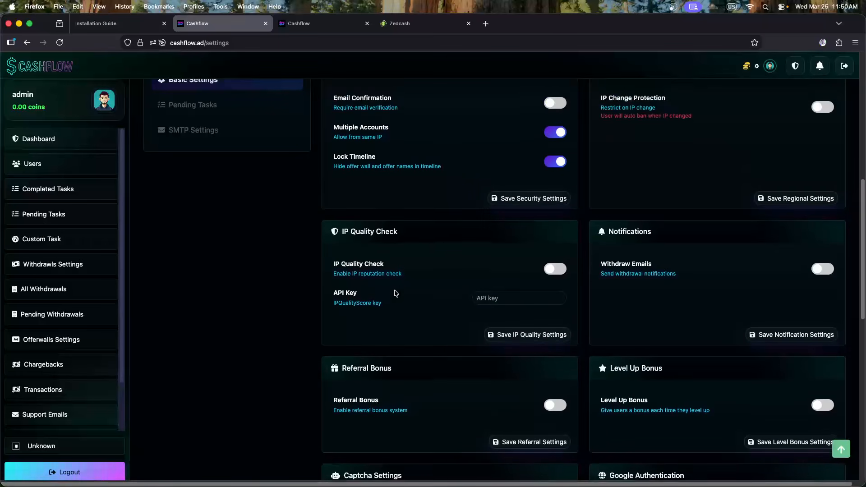
scroll(415, 297, "up", 4)
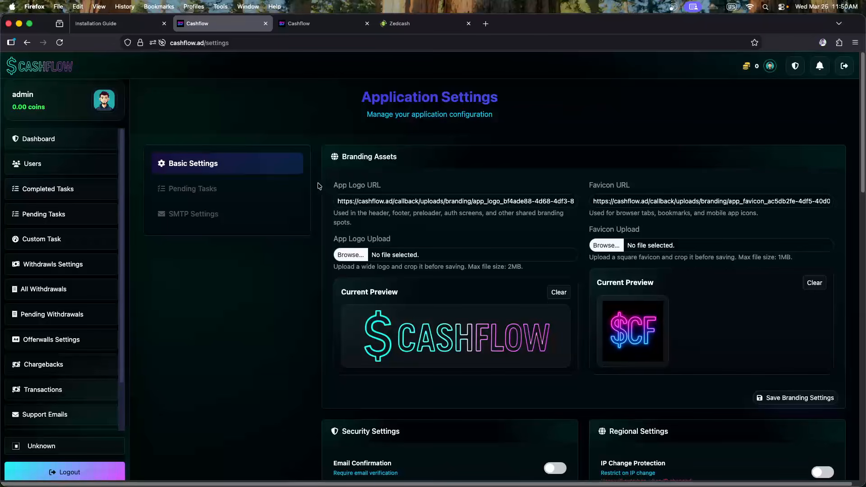
scroll(432, 237, "down", 4)
scroll(432, 238, "down", 5)
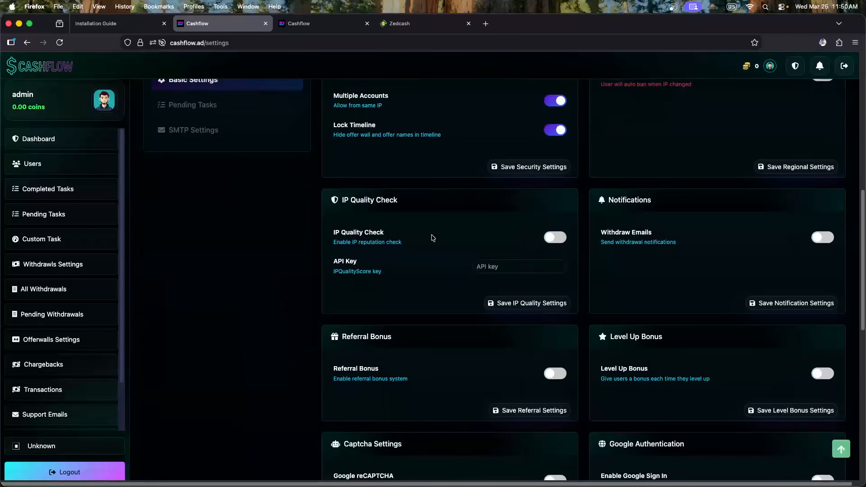
scroll(432, 238, "down", 6)
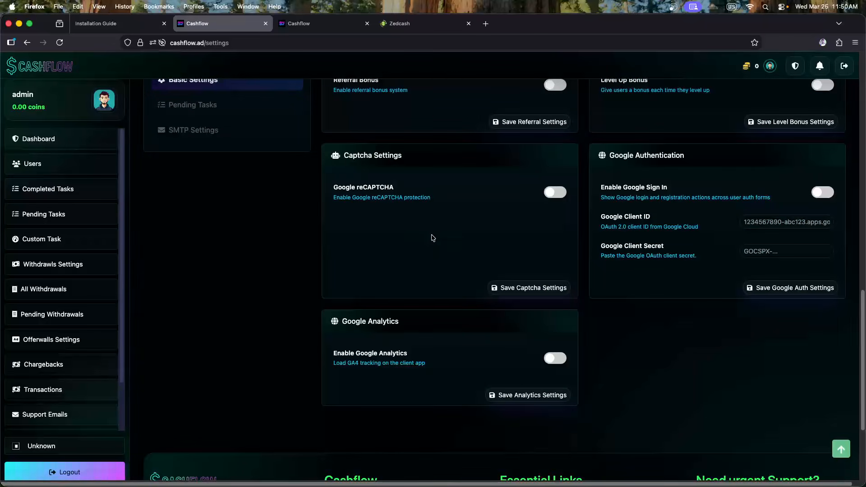
scroll(432, 239, "up", 10)
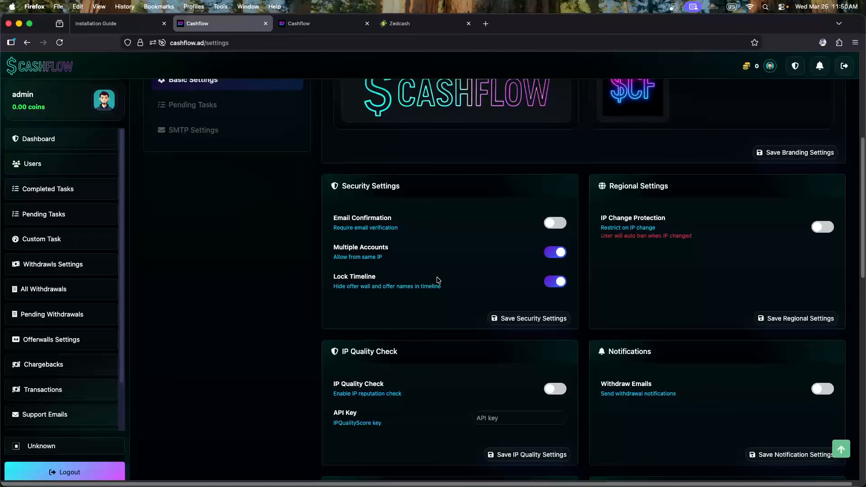
scroll(437, 279, "up", 3)
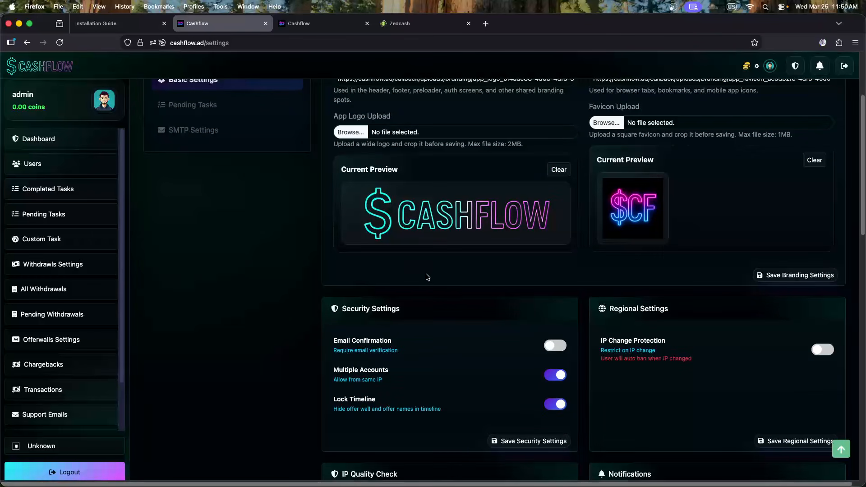
scroll(424, 268, "up", 1)
scroll(424, 268, "up", 1)
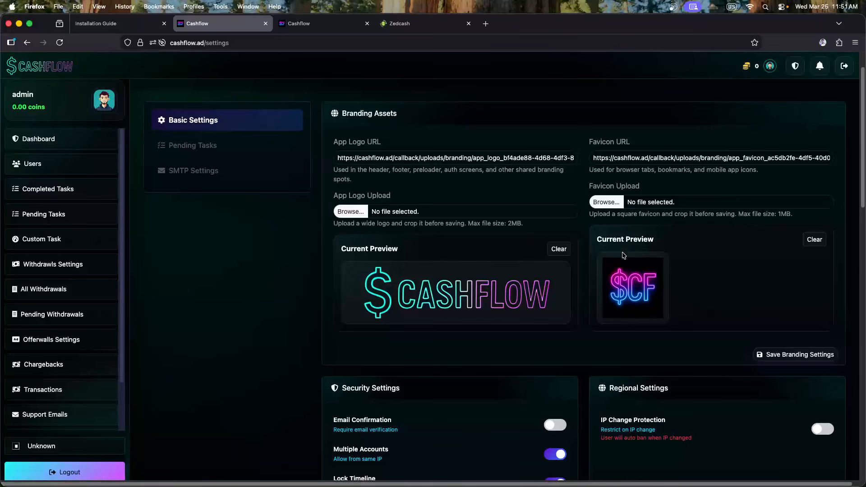
scroll(257, 239, "up", 1)
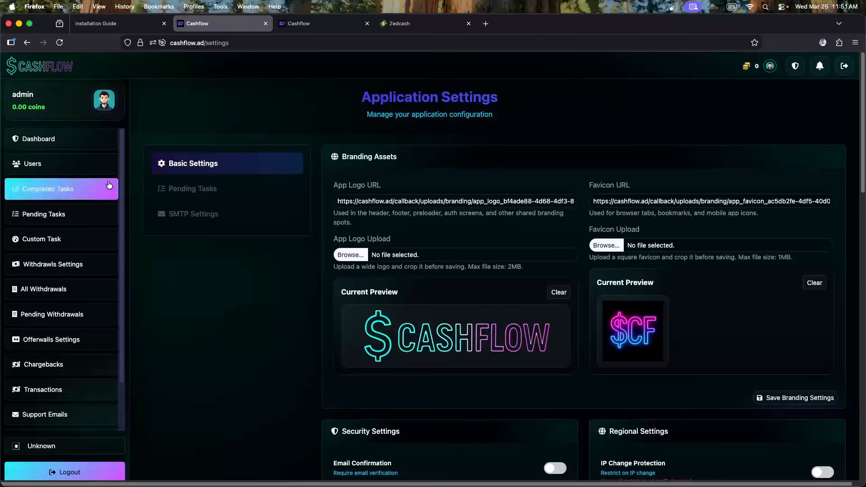
left_click(216, 194)
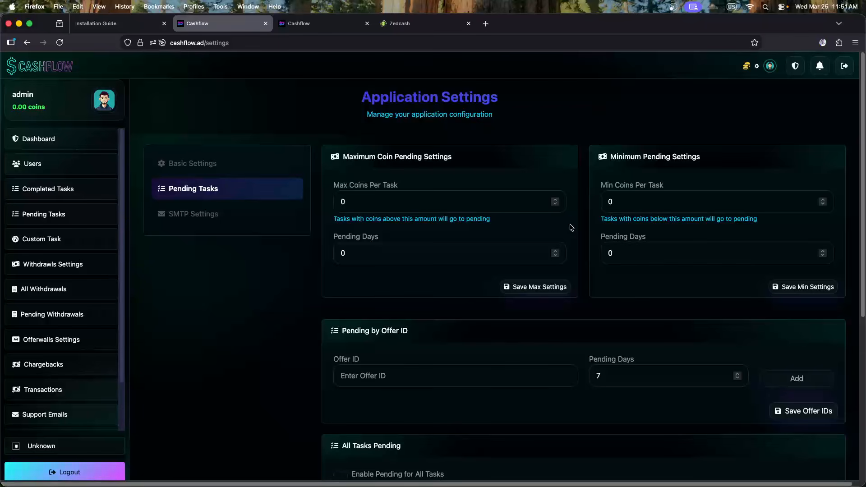
Enter 3000 for Max Coins Per Task and 30 for its Pending Days
left_click(362, 199)
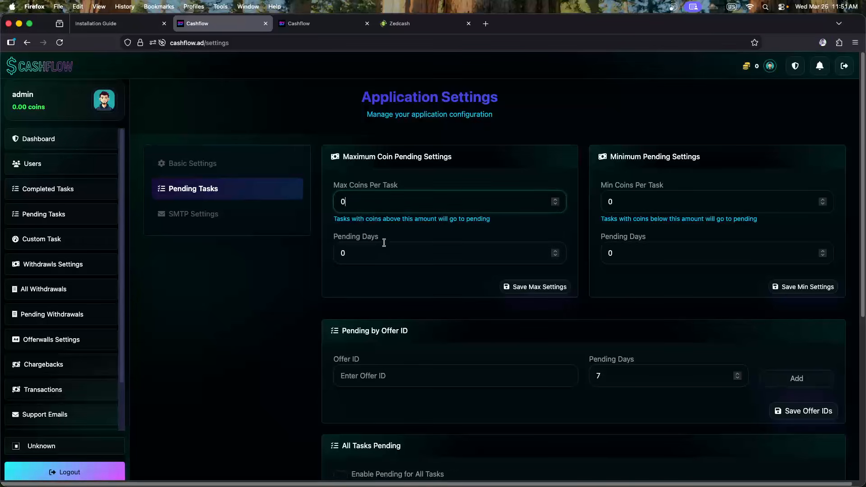
left_click(374, 248)
double_click(366, 201)
left_click(387, 209)
left_click_drag(349, 206, 340, 205)
left_click(377, 203)
left_click_drag(352, 204, 328, 201)
left_click(360, 205)
left_click_drag(367, 204, 312, 198)
type("10")
key("BackSpace")
key("BackSpace")
type("3")
key("Tab")
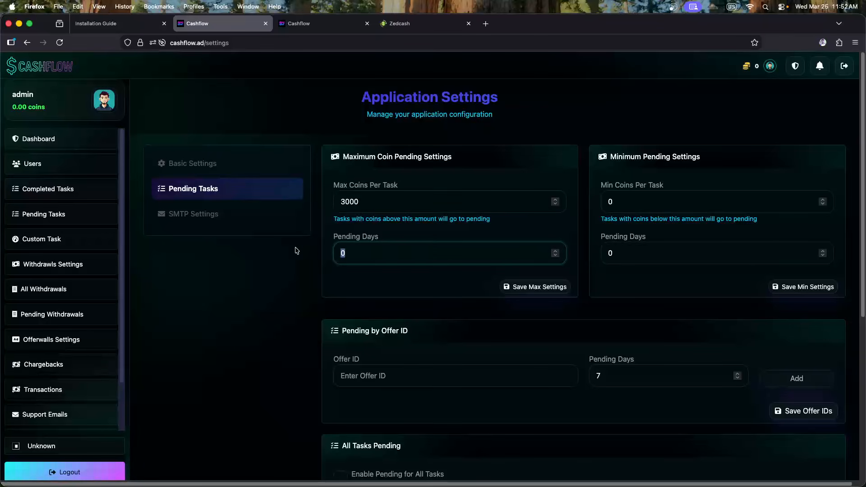
type("30")
left_click(385, 234)
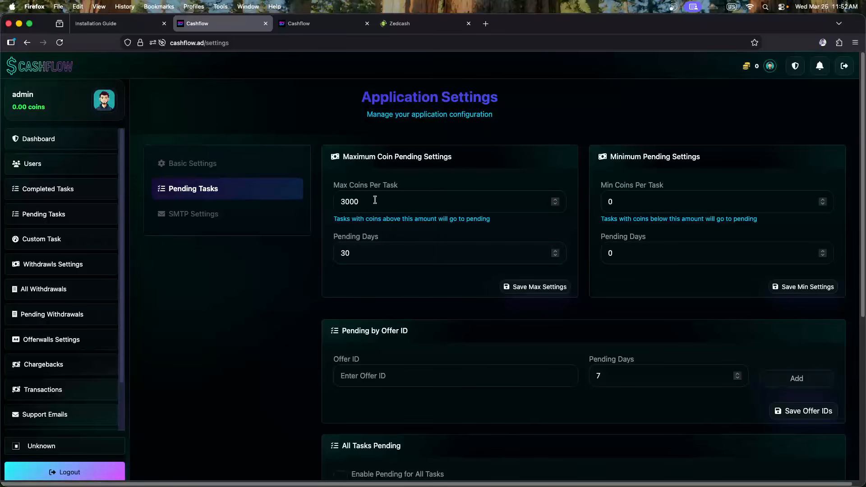
Check the notifications list, then reselect the 3000 max coins value
left_click(819, 66)
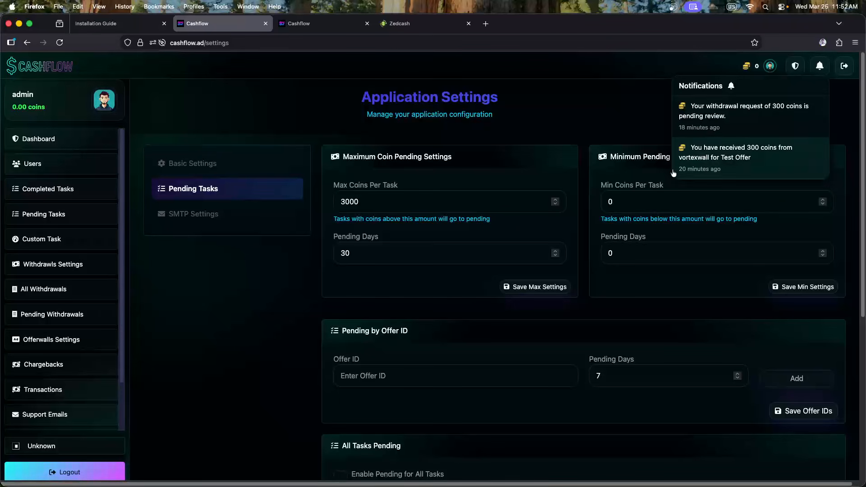
left_click(364, 253)
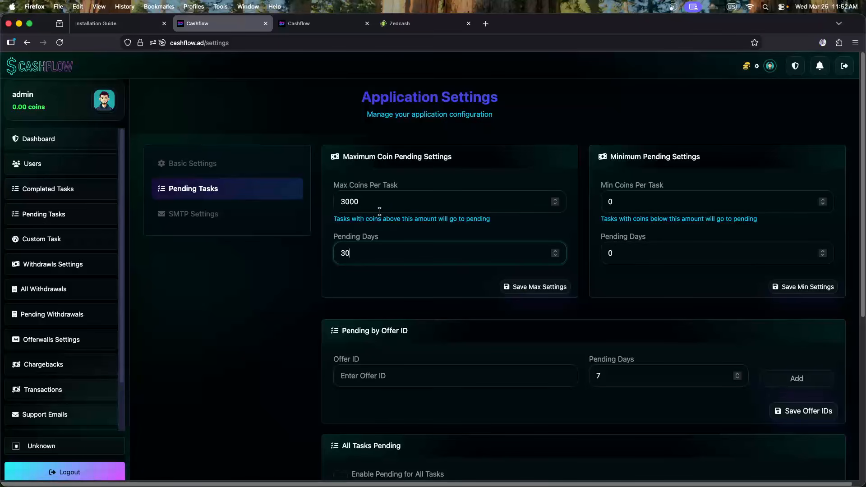
left_click_drag(378, 202, 334, 218)
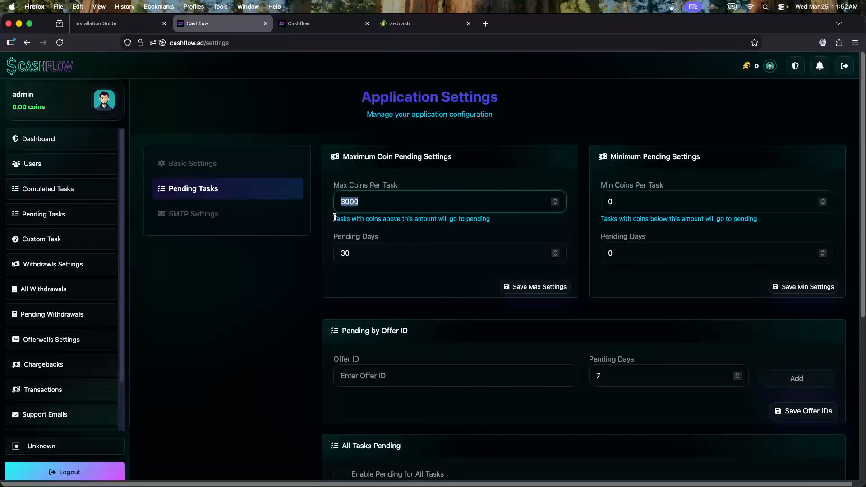
left_click(375, 233)
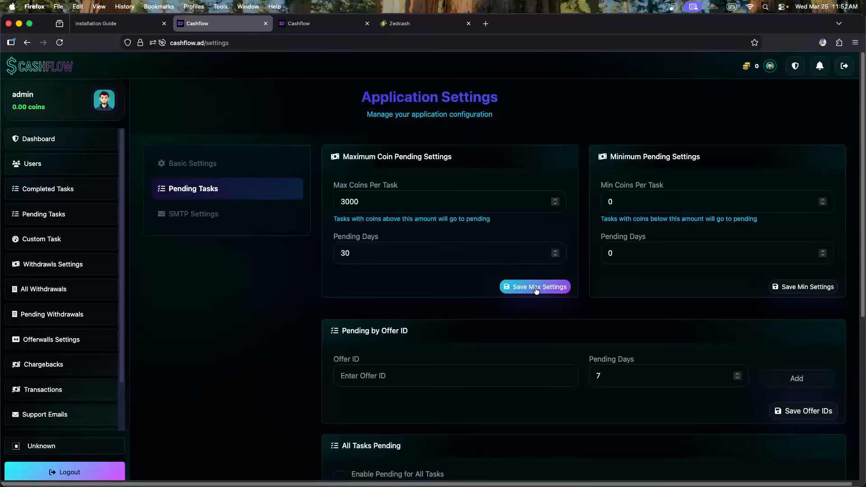
left_click_drag(361, 202, 336, 199)
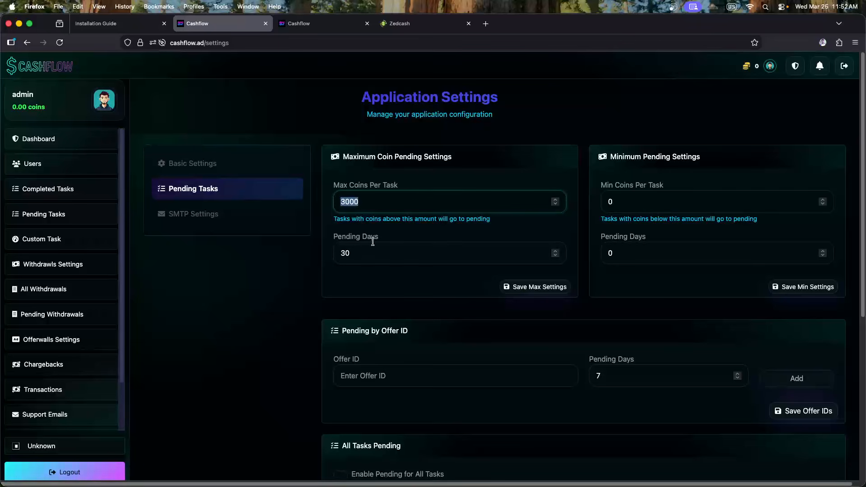
Clear the 3000 max coins and 30 pending days values
key("BackSpace")
left_click_drag(364, 250, 314, 248)
key("BackSpace")
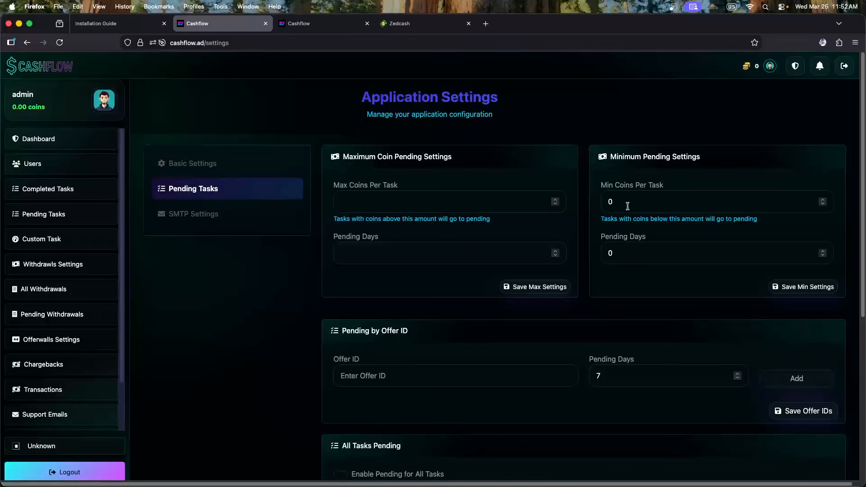
Try 300 minimum coins per task with 15 pending days, then clear both values
left_click_drag(628, 206, 593, 202)
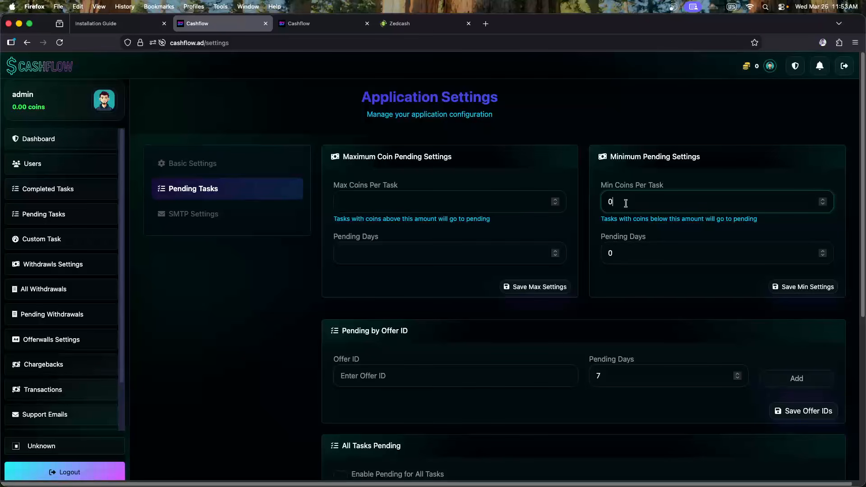
left_click_drag(625, 203, 558, 206)
type("200")
left_click_drag(627, 205, 582, 203)
type("300")
double_click(620, 250)
type("15")
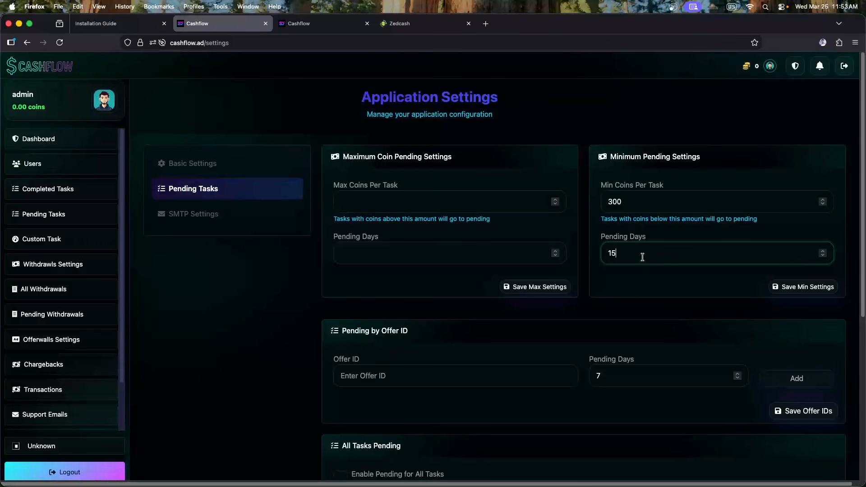
left_click_drag(627, 256, 576, 252)
key("BackSpace")
left_click_drag(634, 204, 546, 201)
key("BackSpace")
Check the Offer ID field, then open the admin Completed Tasks page
scroll(585, 217, "down", 2)
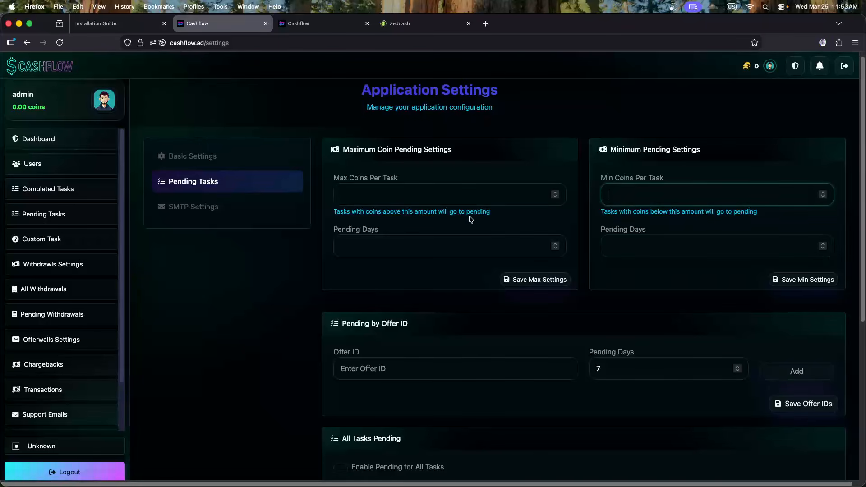
scroll(585, 216, "down", 2)
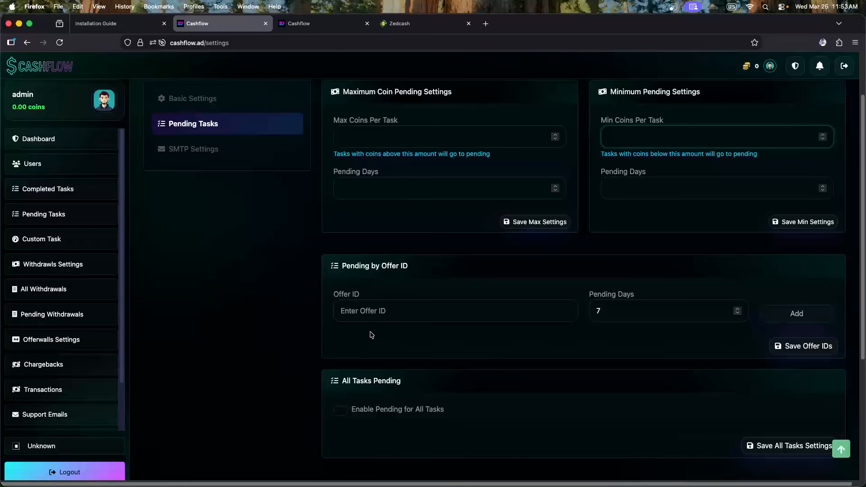
left_click(387, 311)
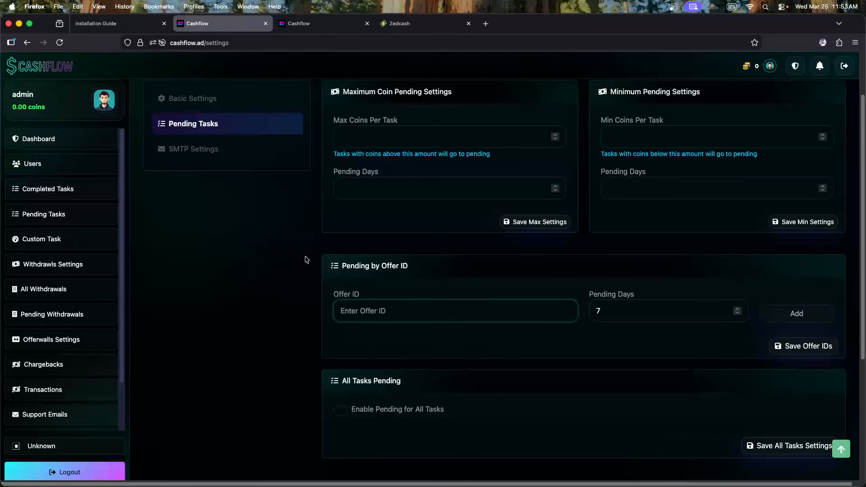
left_click(71, 191)
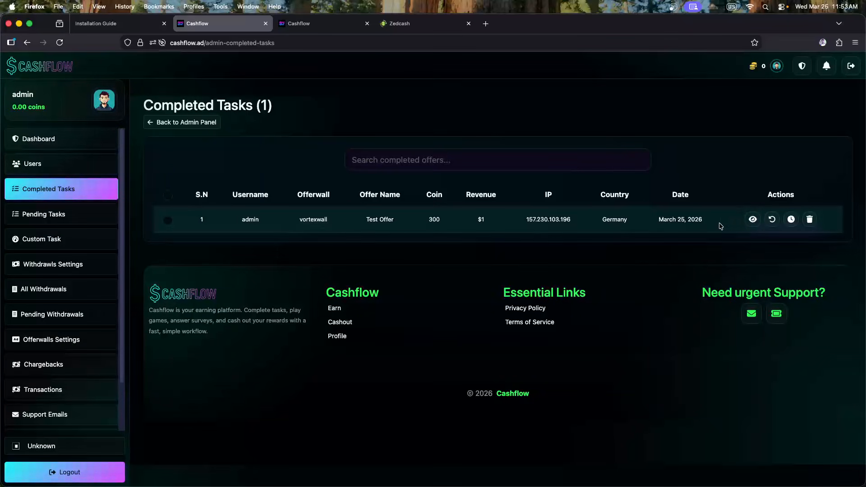
Copy the Offer ID from the completed Test Offer's details modal, then close the modal
left_click(753, 219)
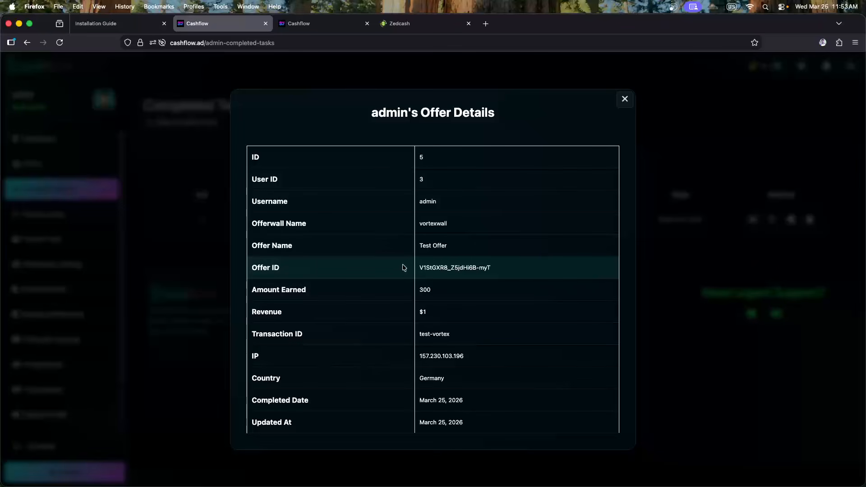
double_click(433, 267)
key("super+c")
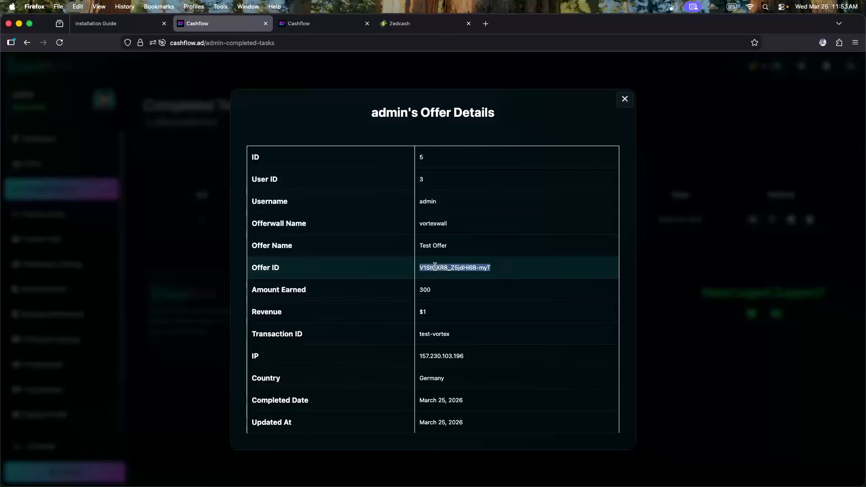
left_click(219, 261)
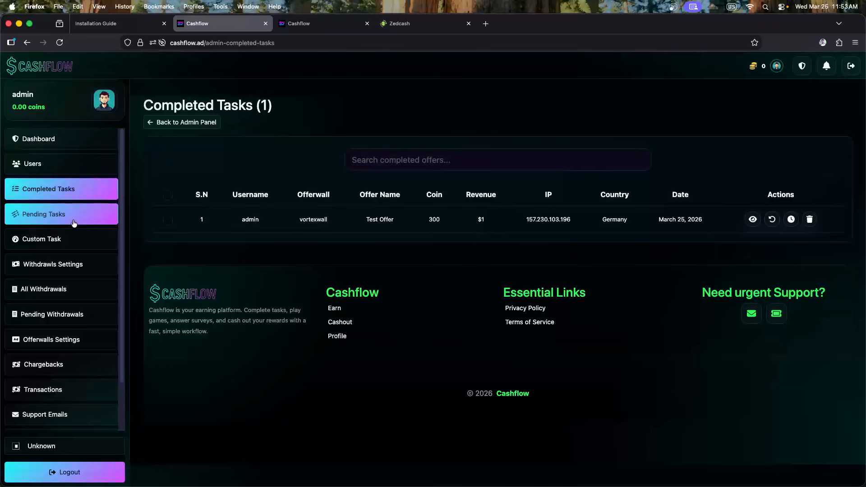
Open the Pending Tasks section of Website Settings
scroll(77, 315, "down", 2)
left_click(75, 413)
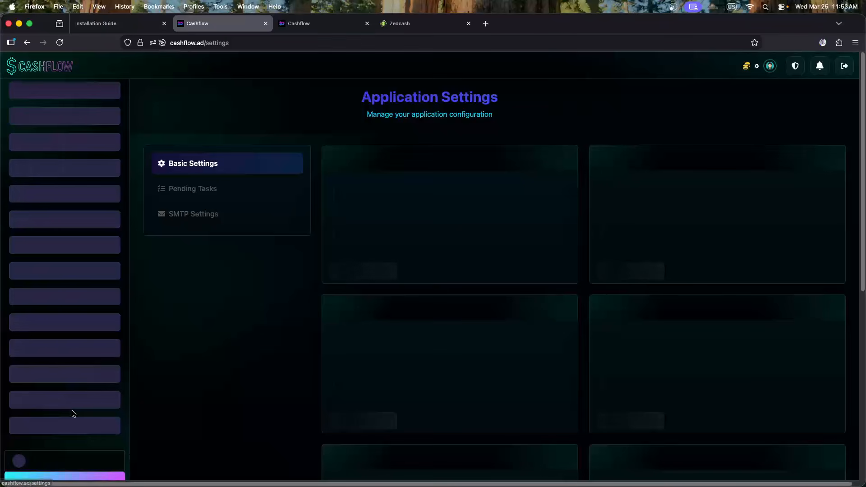
left_click(214, 190)
scroll(378, 252, "down", 3)
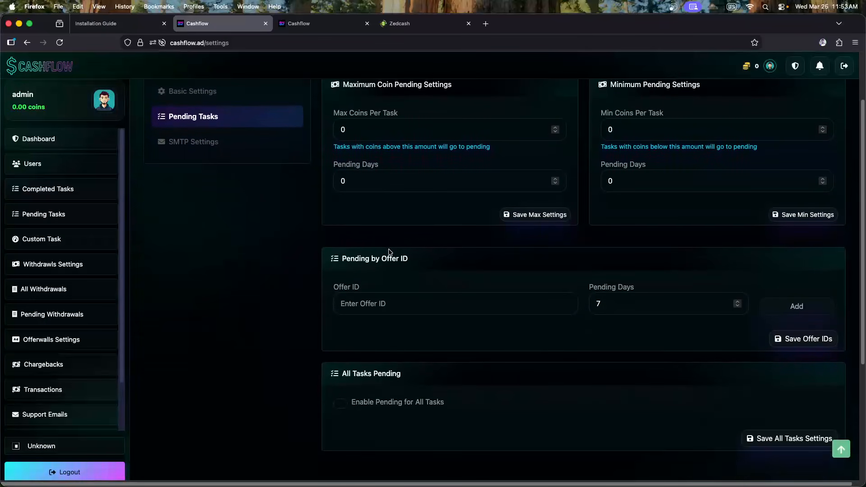
Paste the copied offer ID into Offer ID and set Pending Days to 30, then view the profile tab
left_click(382, 304)
key("super+v")
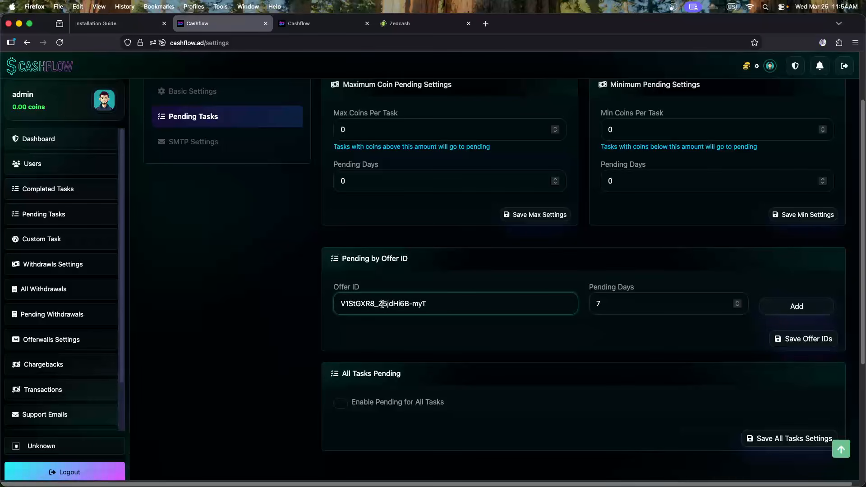
key("Tab")
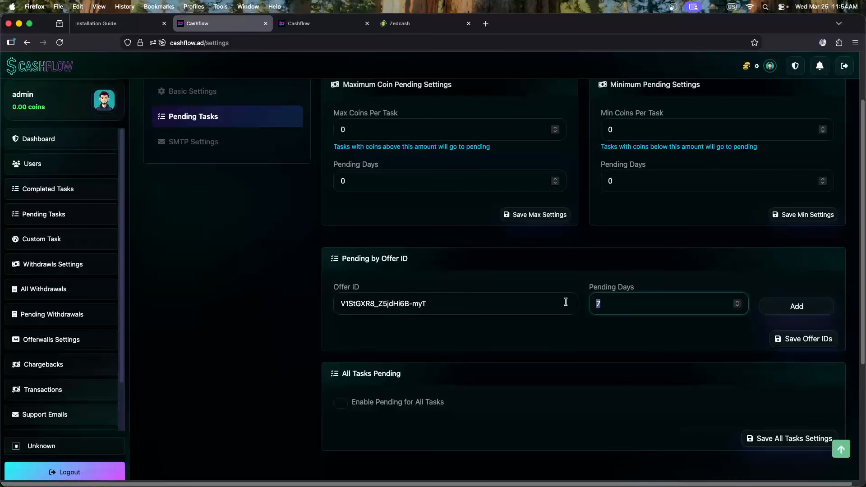
type("30")
left_click(557, 338)
double_click(383, 304)
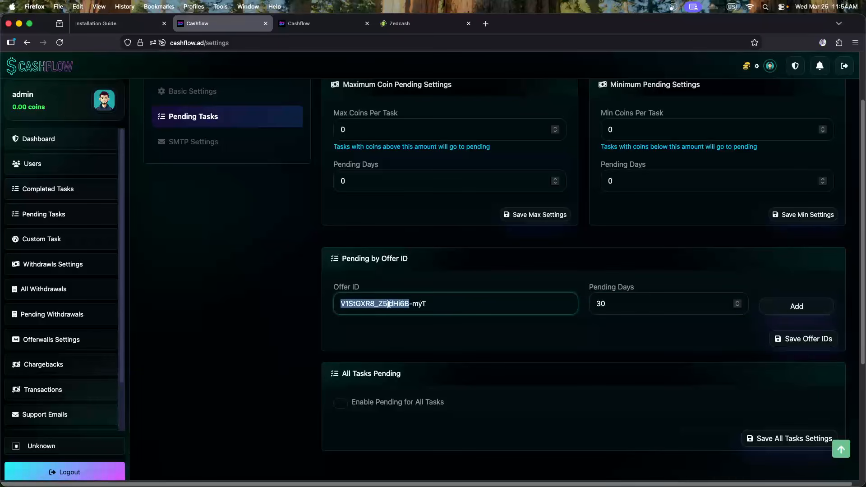
left_click(446, 304)
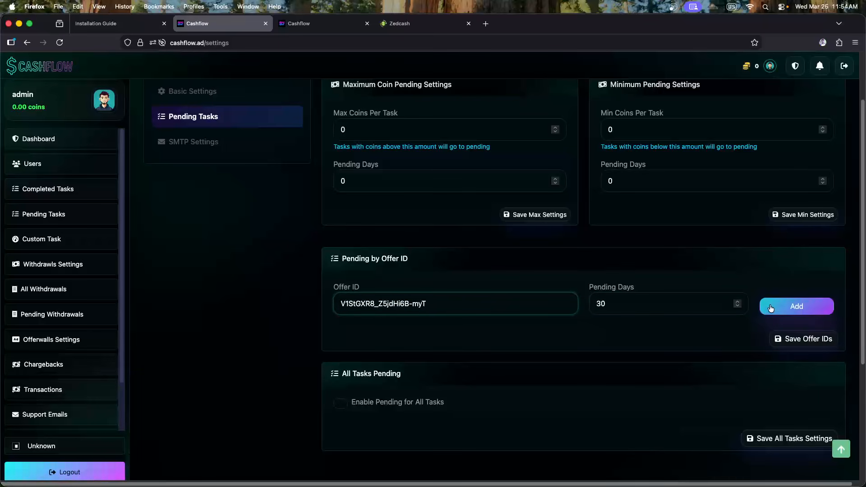
left_click(617, 305)
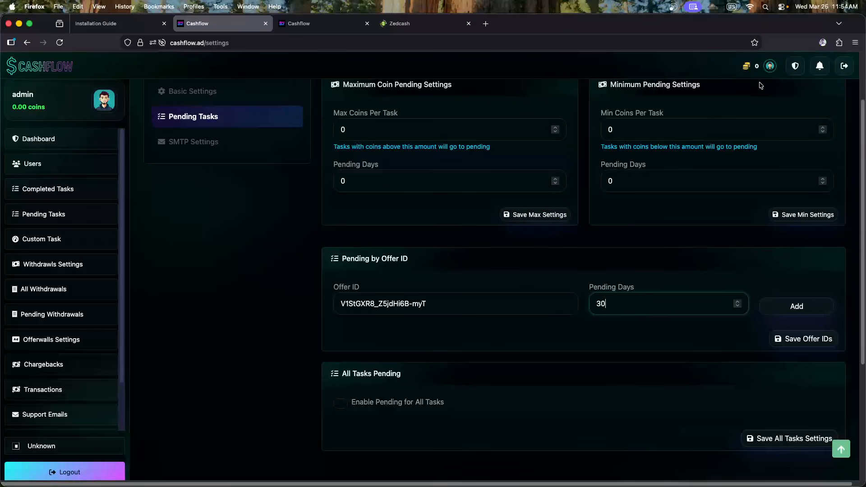
left_click(322, 28)
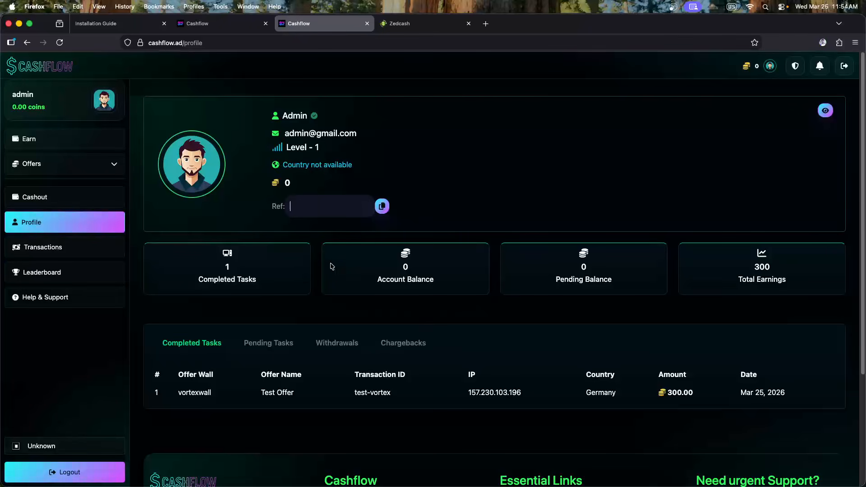
Check the profile's Pending Tasks (empty) and Completed Tasks tabs, then return to the settings tab
left_click(255, 349)
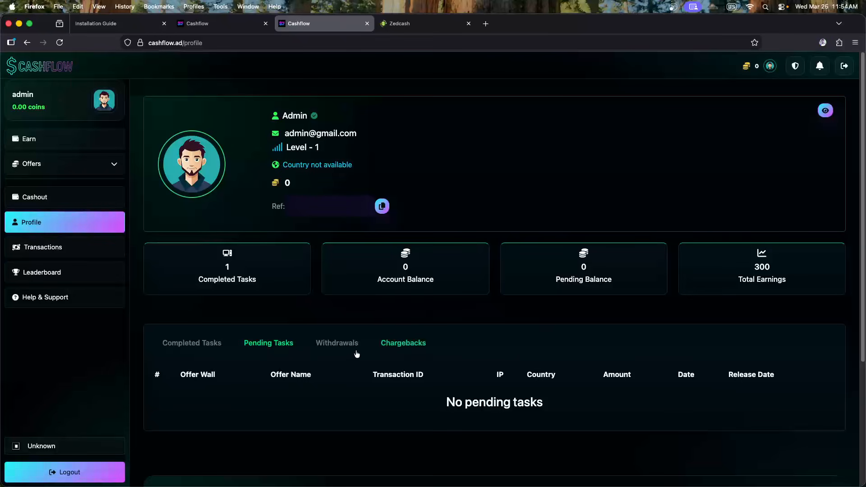
left_click(211, 346)
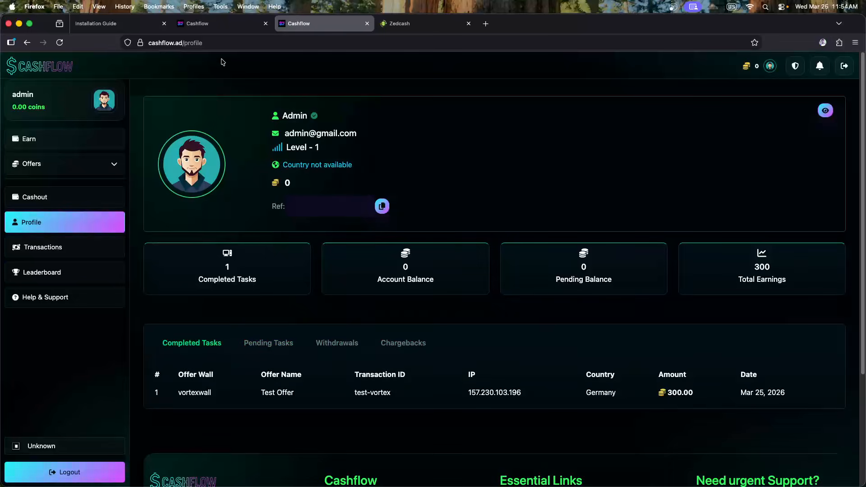
left_click(215, 28)
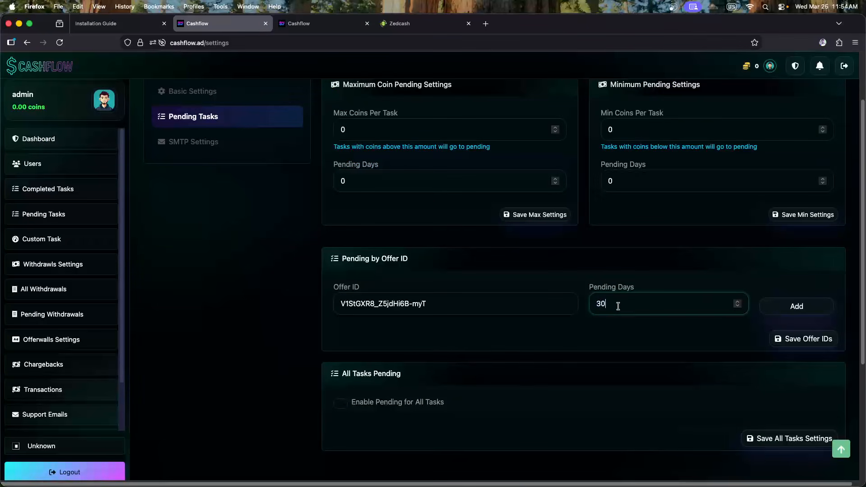
Add the copied offer ID to the pending list with 30 pending days
left_click_drag(596, 300, 558, 297)
type("60")
left_click_drag(626, 304, 545, 296)
type("30")
left_click(595, 334)
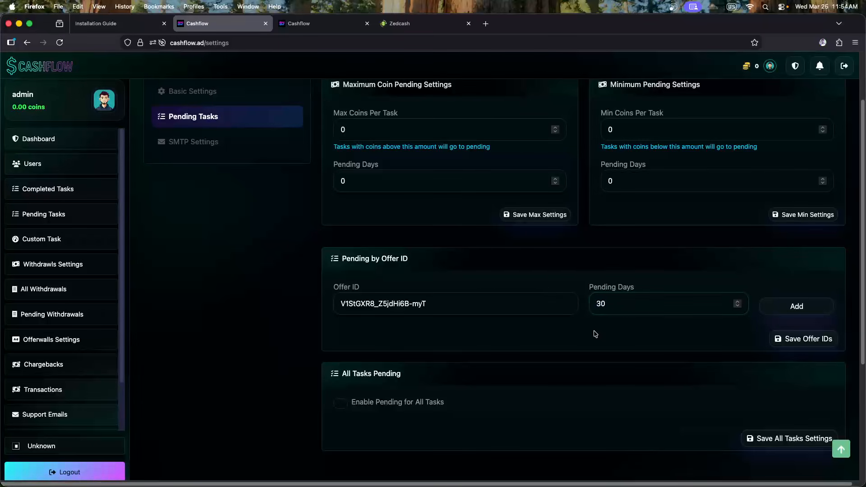
left_click_drag(425, 302, 345, 303)
left_click(454, 310)
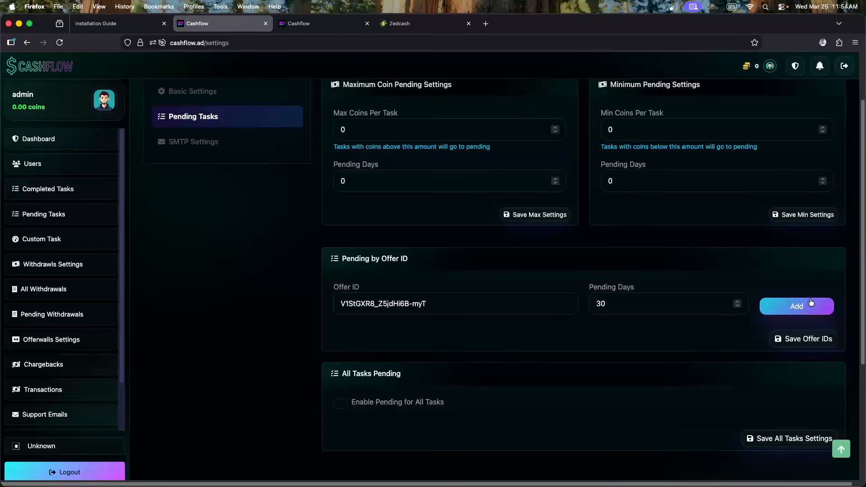
left_click(790, 309)
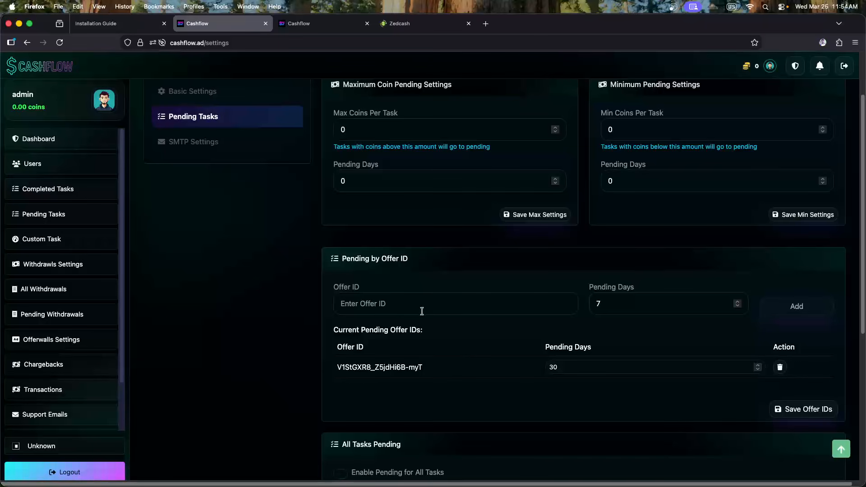
Add the offer ID again with 7 pending days
left_click(478, 305)
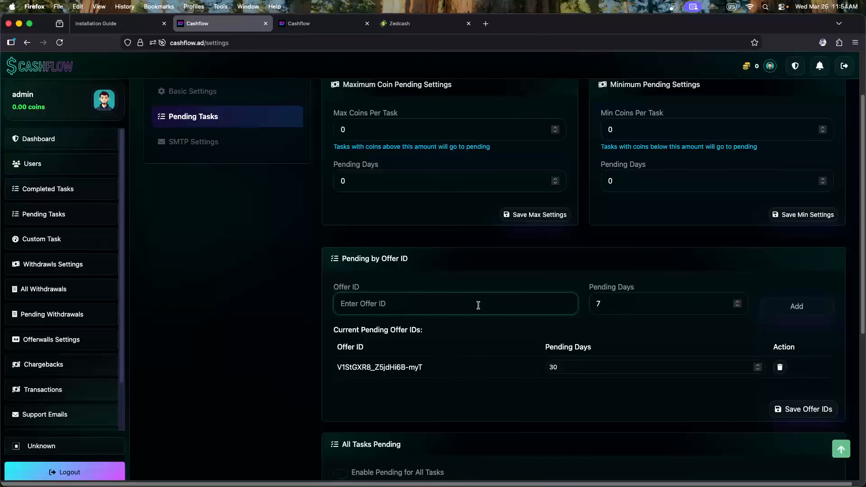
key("super+v")
left_click(671, 303)
left_click(794, 306)
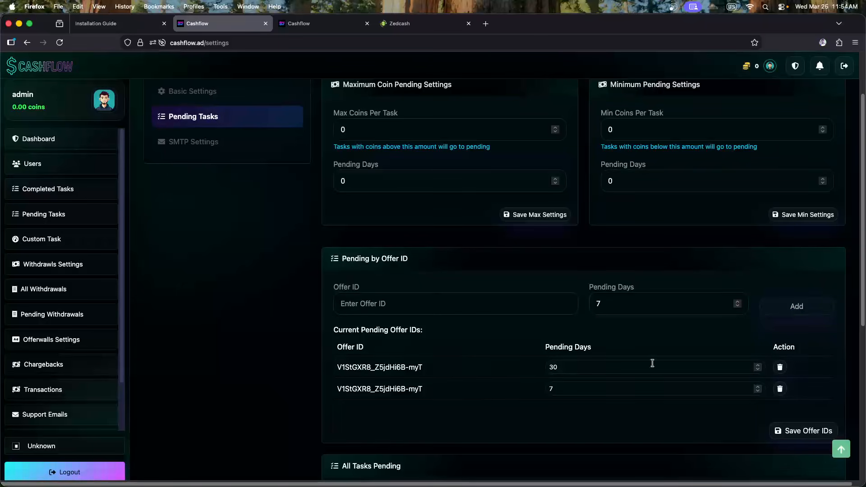
Add the offer ID suffixed with 'erwerrwe' and 54 pending days
left_click(402, 305)
type("V1StGXR8_Z5jdHi6B-myT")
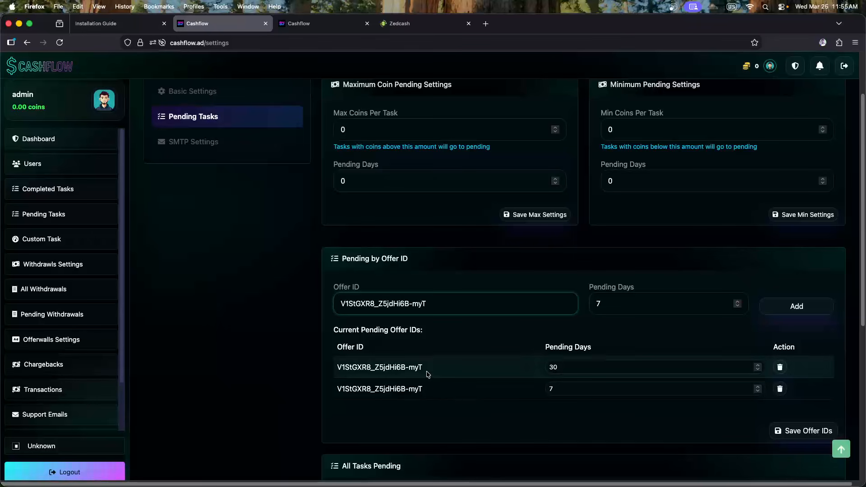
type("erwerrwe")
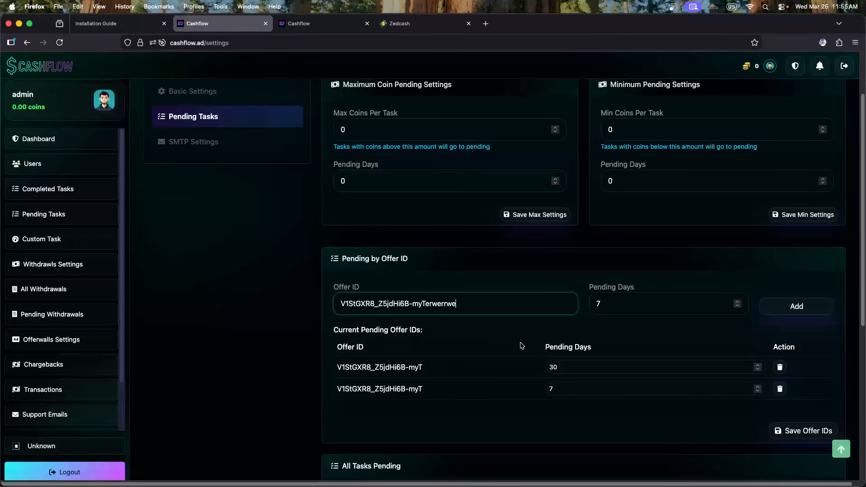
key("Tab")
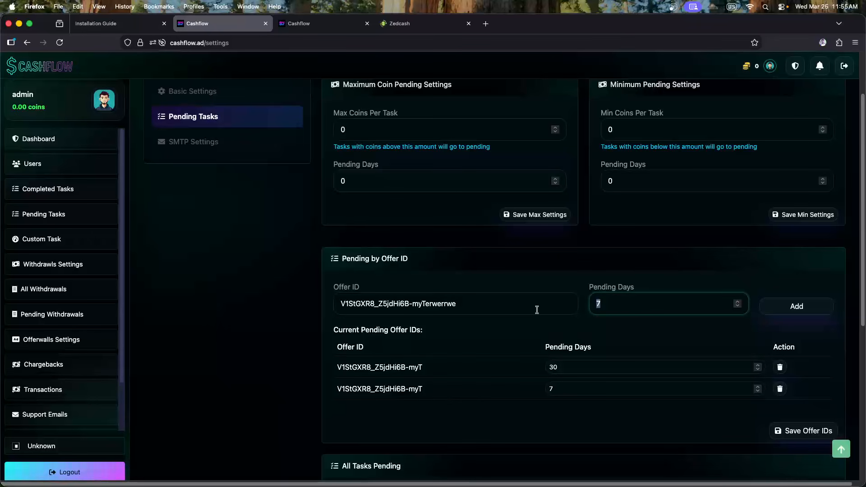
type("54")
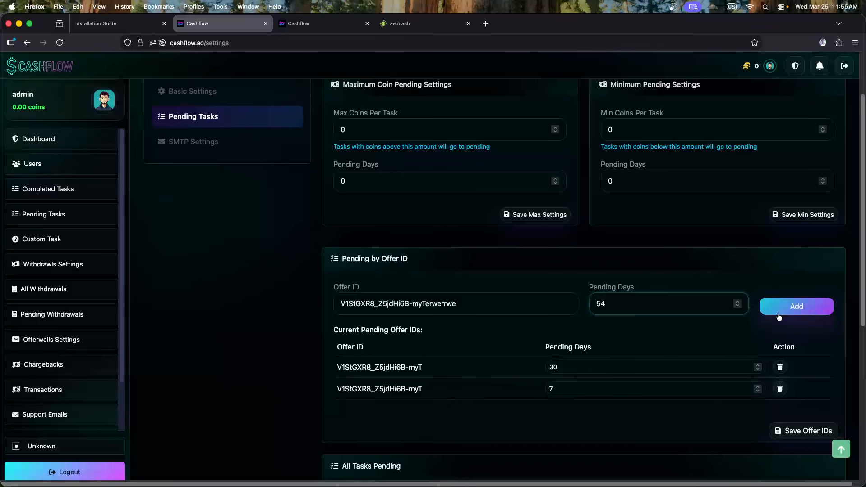
left_click(779, 314)
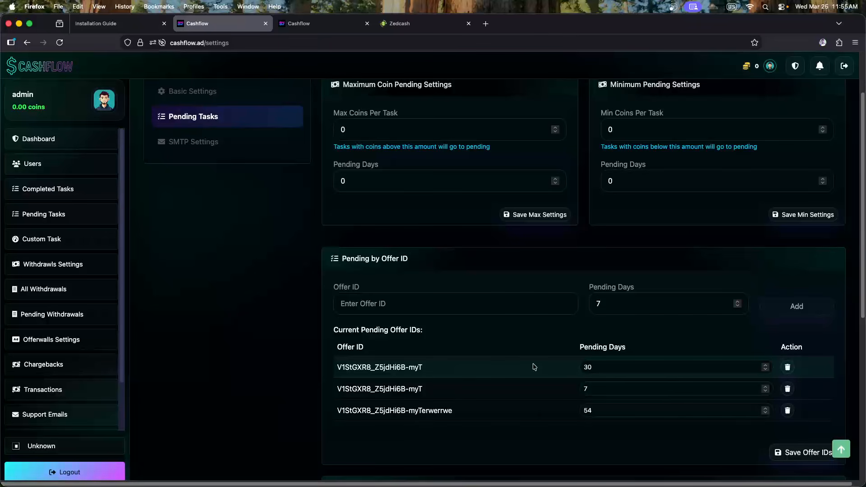
Delete all three entries from Current Pending Offer IDs
left_click(788, 368)
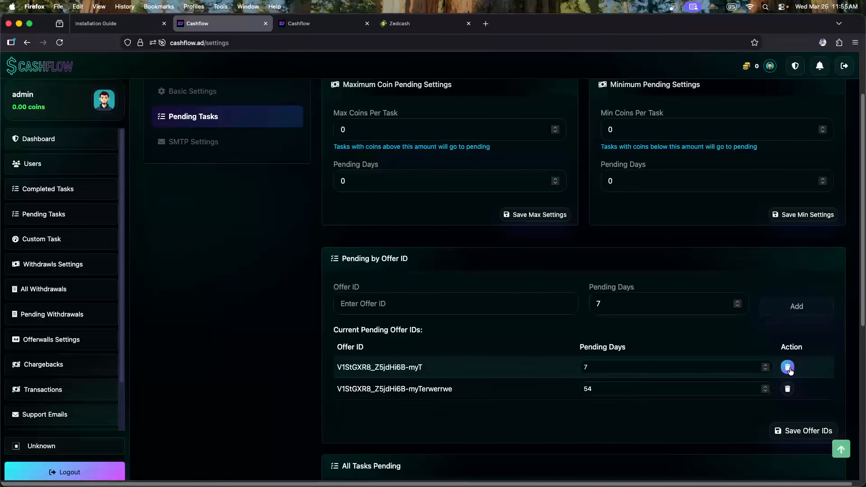
left_click(789, 368)
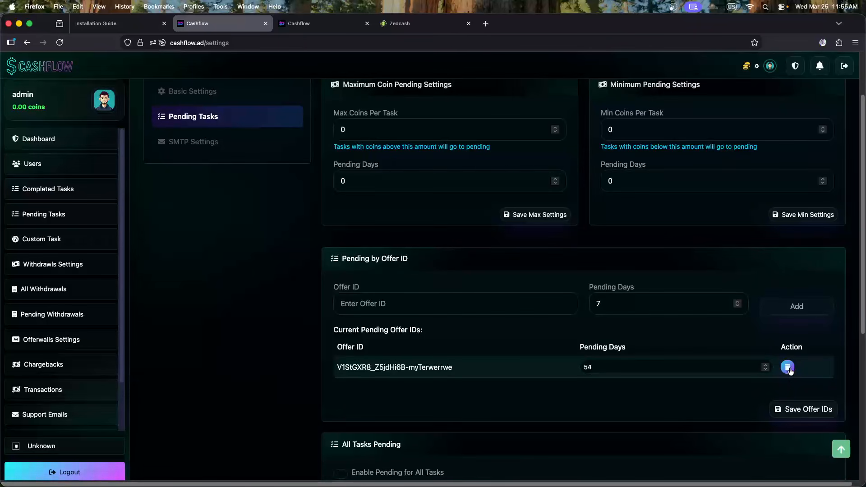
left_click(788, 368)
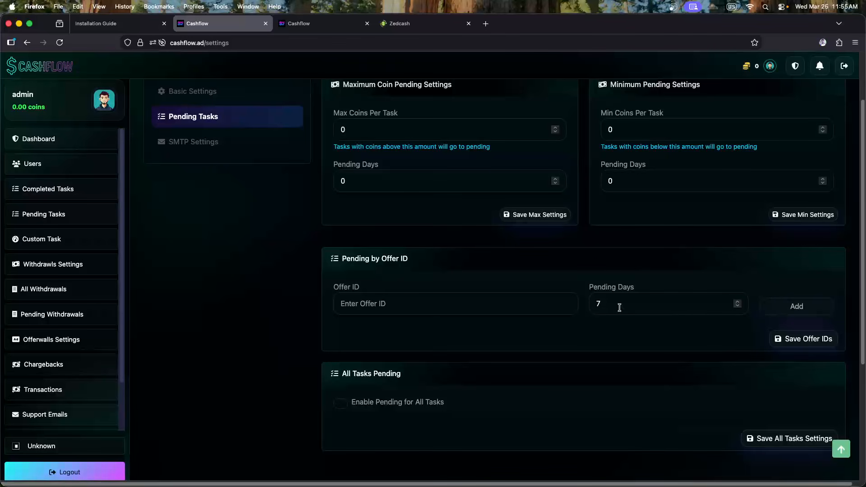
Enable pending for all tasks with 15 pending days and save the all-tasks settings
scroll(525, 311, "down", 1)
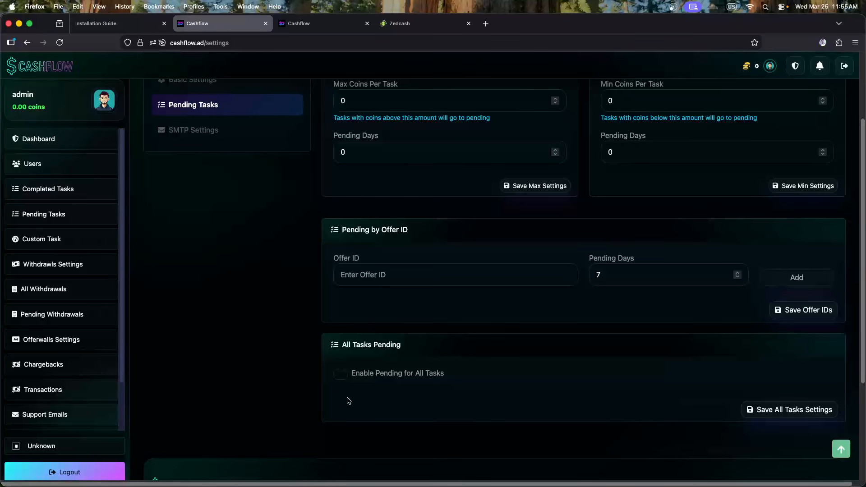
left_click(340, 375)
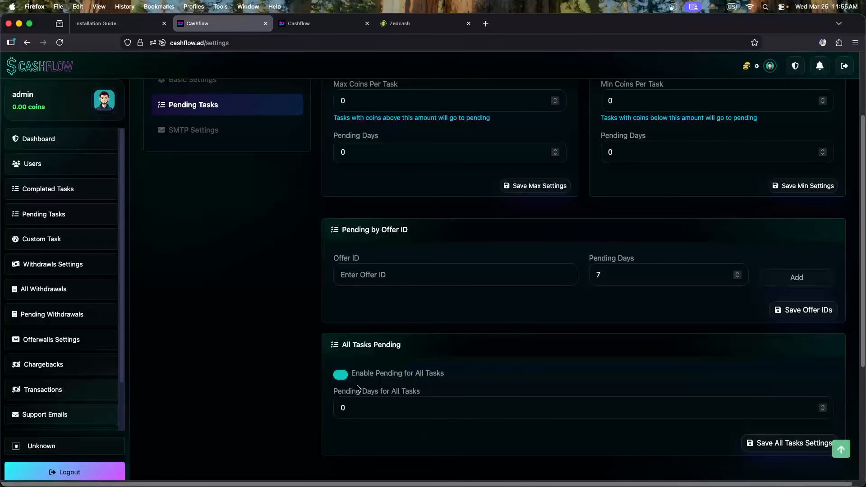
double_click(360, 408)
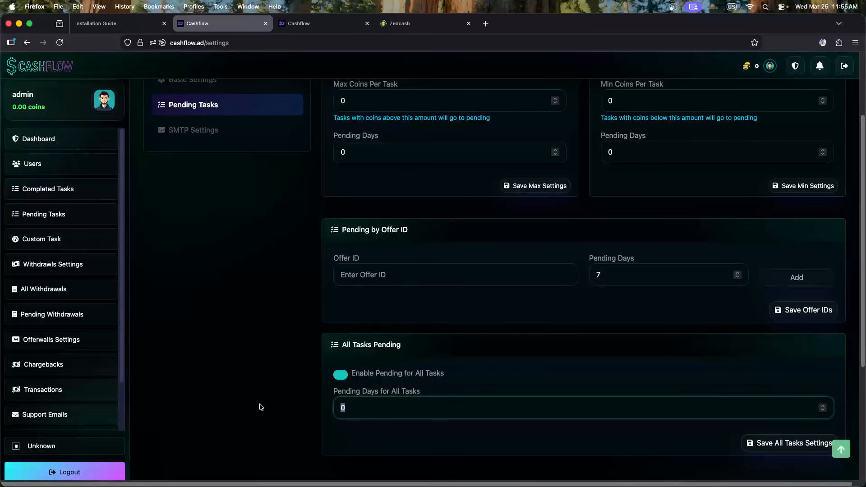
type("15")
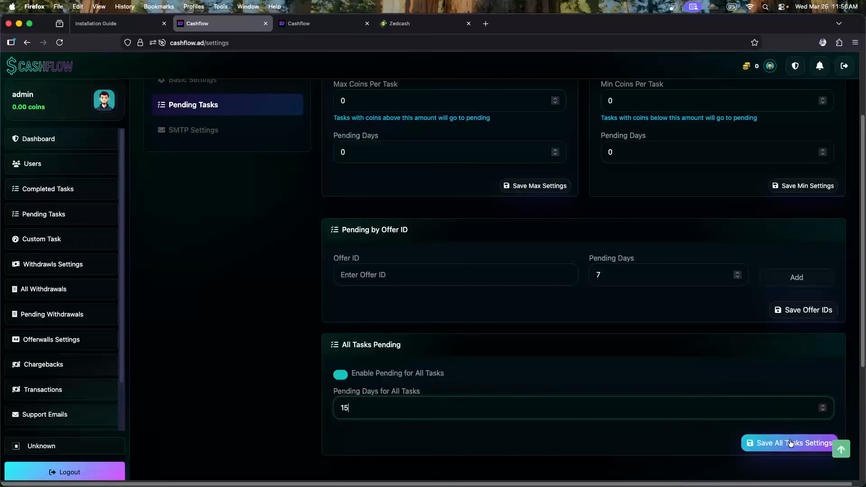
left_click(763, 442)
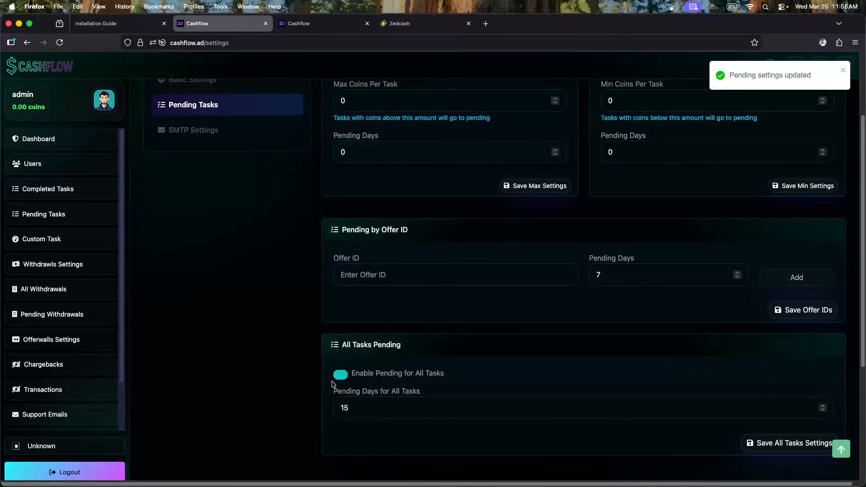
Reload the Pending Tasks settings, then clear the days value and switch all-tasks pending off
left_click(63, 47)
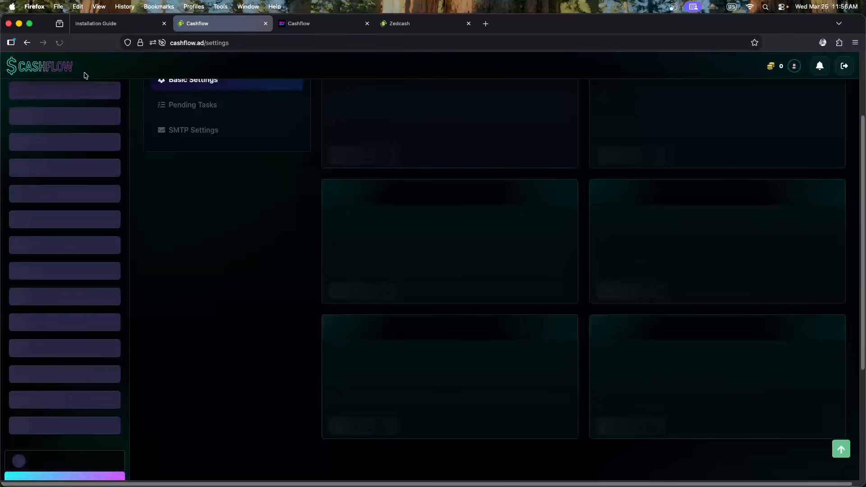
left_click(203, 109)
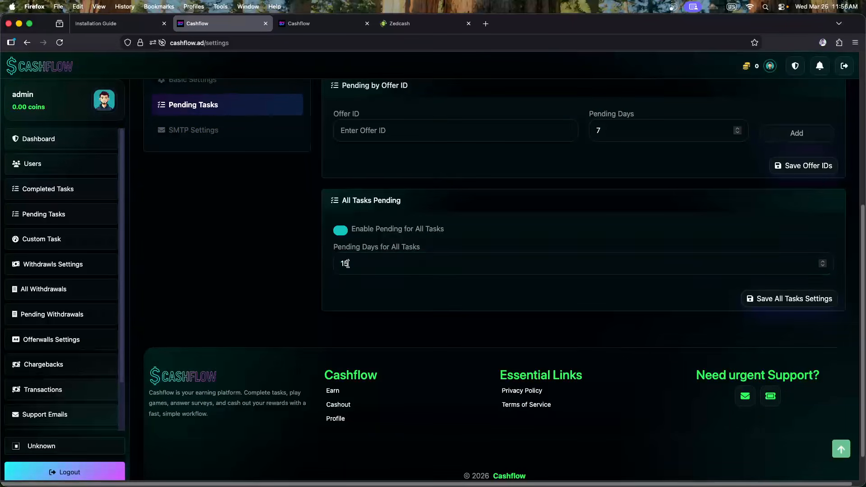
left_click(348, 263)
key("BackSpace")
key("BackSpace")
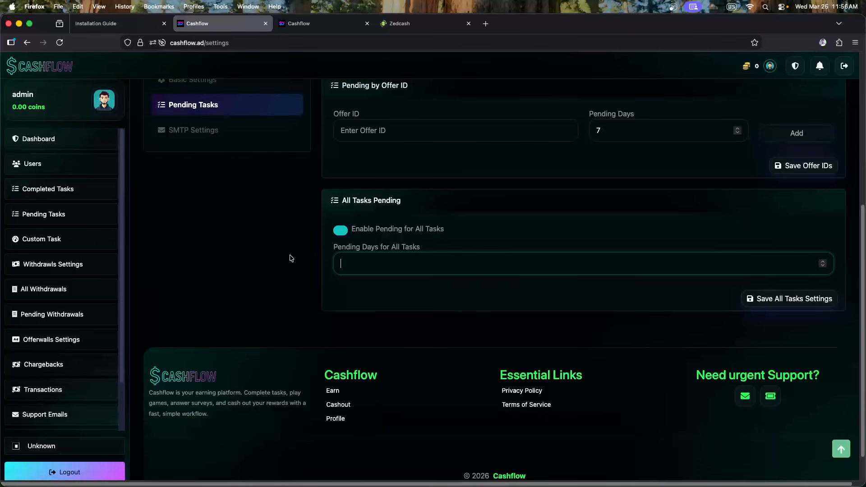
left_click(341, 231)
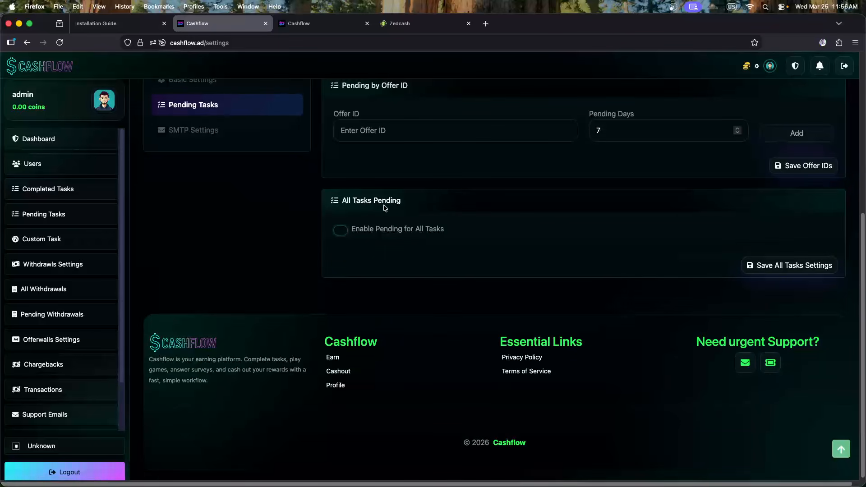
Review the admin Pending Tasks (empty) and Completed Tasks lists, then reopen Application Settings
left_click(72, 219)
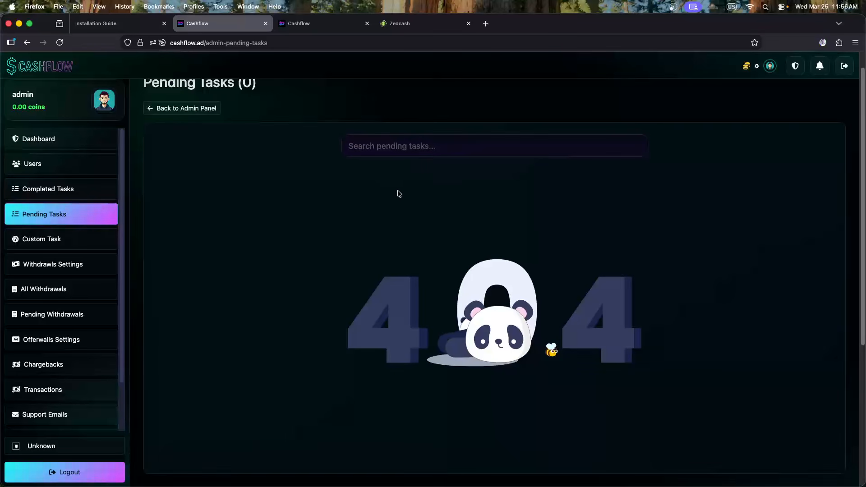
left_click(67, 195)
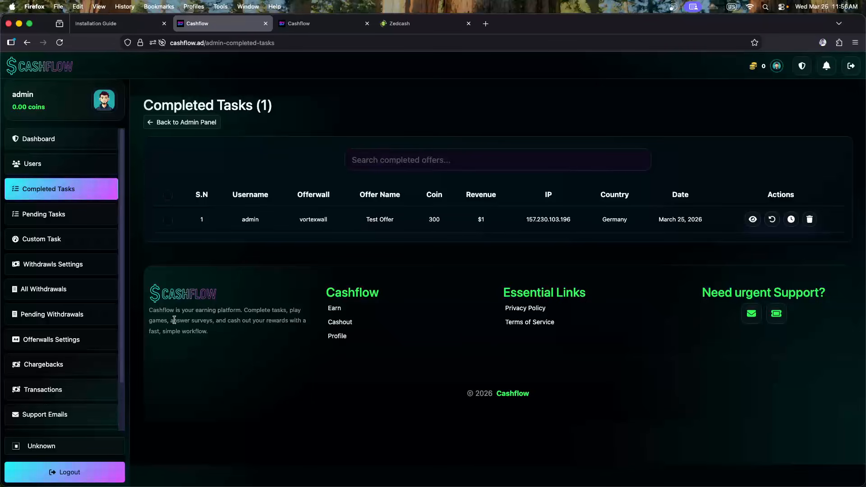
scroll(54, 344, "down", 3)
left_click(62, 412)
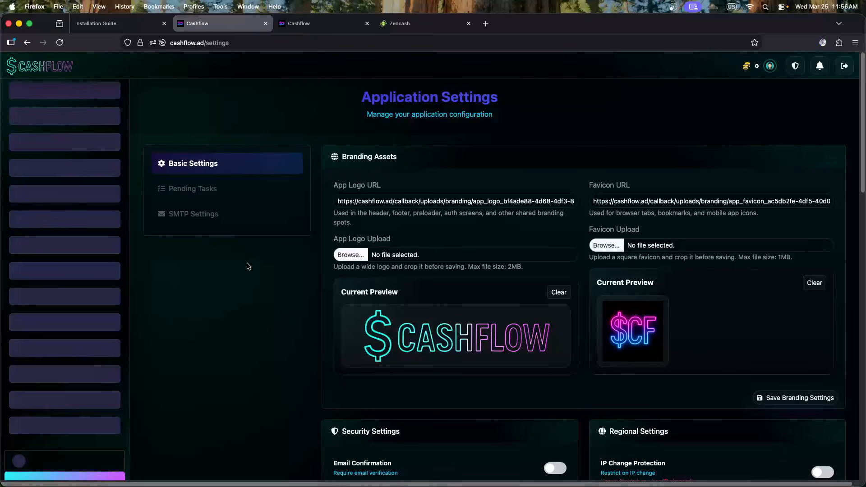
Confirm the Pending Tasks settings kept 15 days, then show the SMTP Settings section
left_click(209, 194)
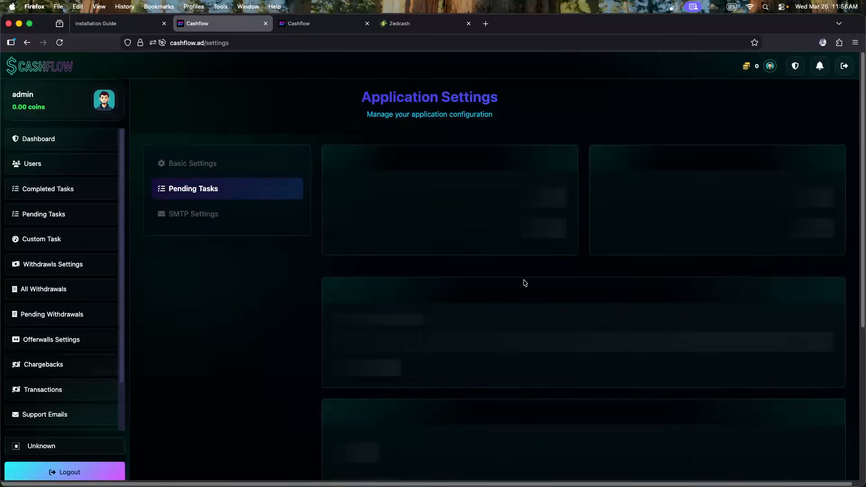
scroll(523, 284, "down", 3)
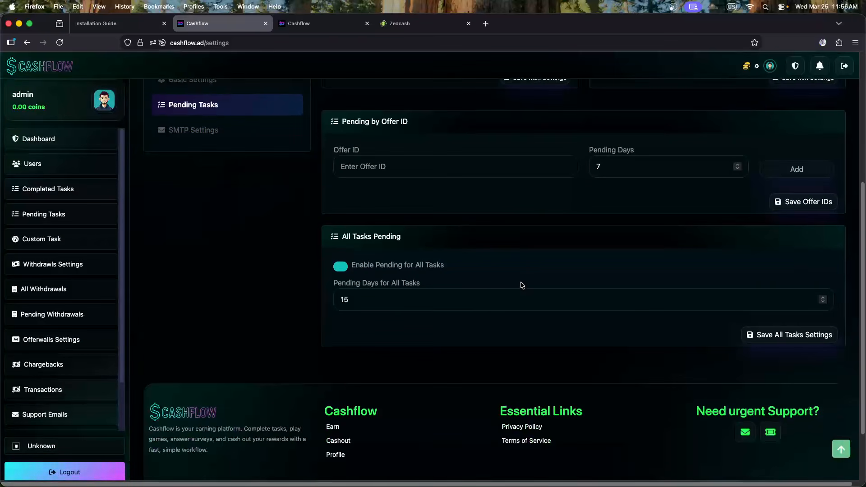
scroll(640, 333, "up", 5)
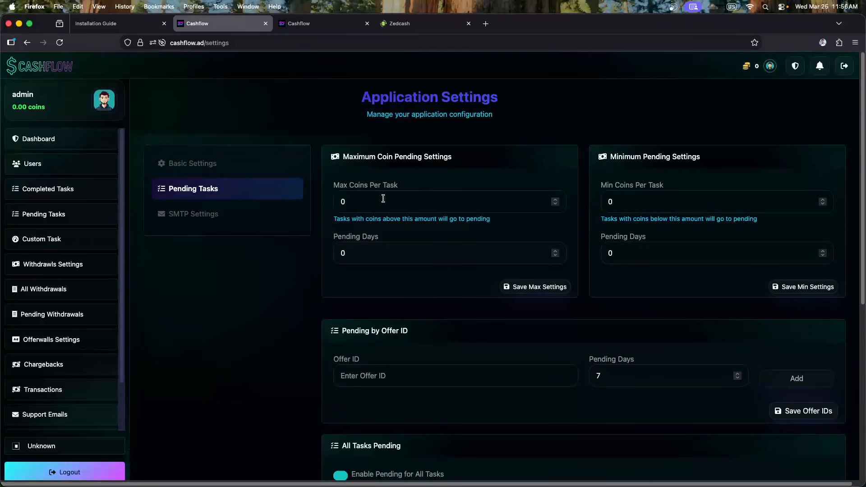
left_click(195, 224)
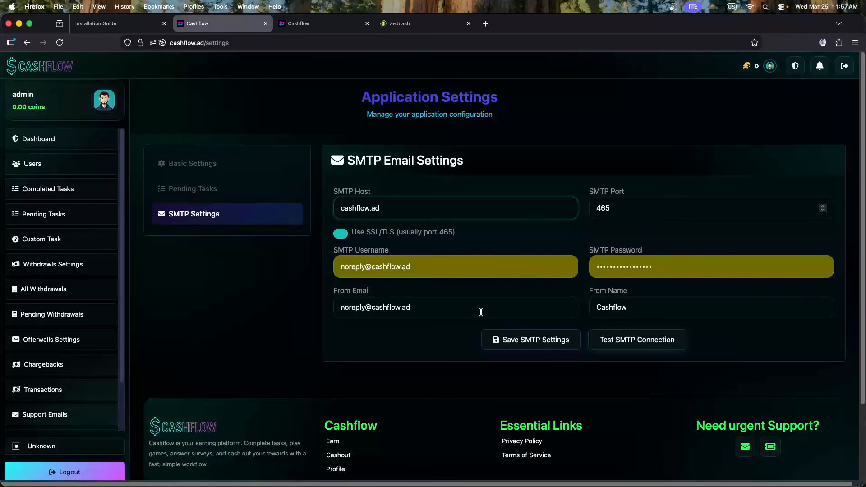
Test the SMTP connection for host cashflow.ad on port 465 and confirm it succeeds
left_click(627, 346)
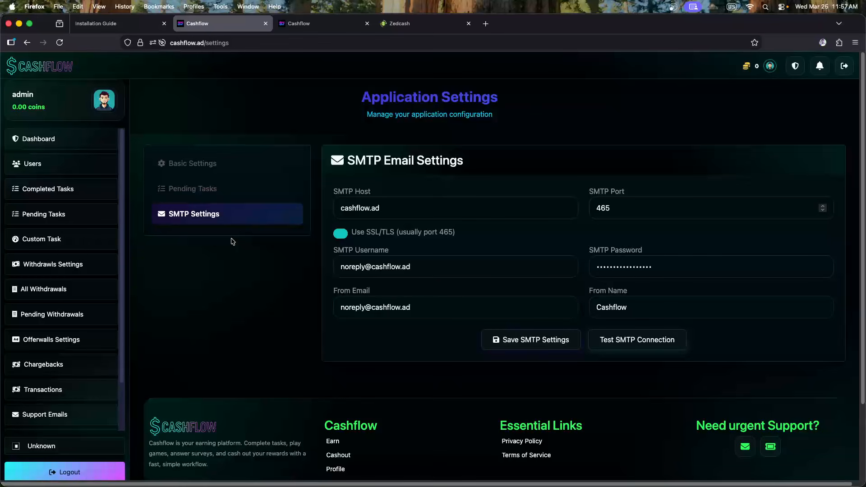
scroll(233, 241, "down", 2)
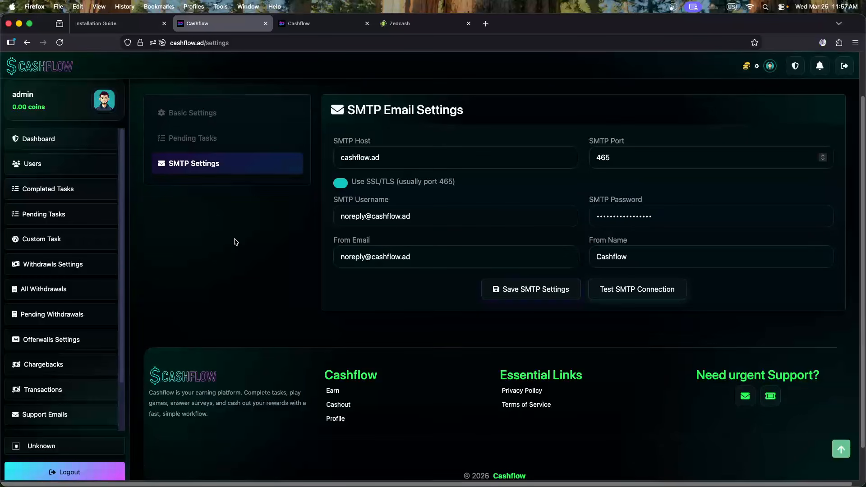
View the Privacy Policy page from the footer, then return to the Earn page via the CASHFLOW logo
left_click(539, 392)
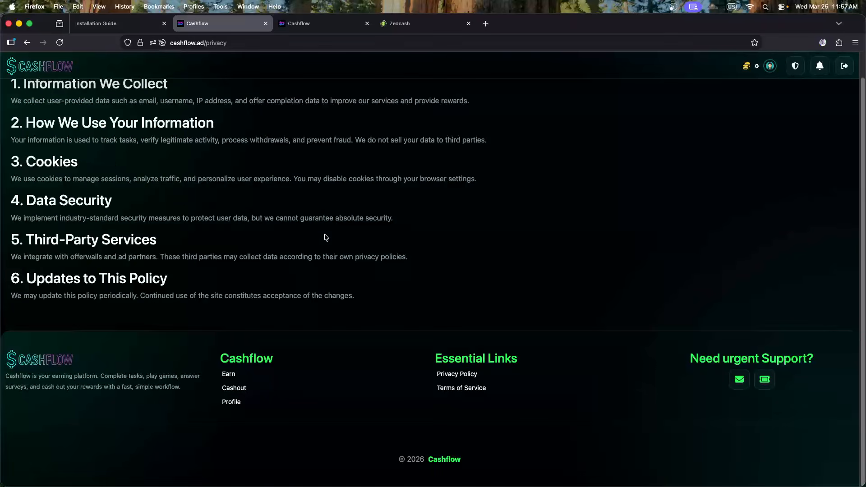
scroll(107, 208, "up", 1)
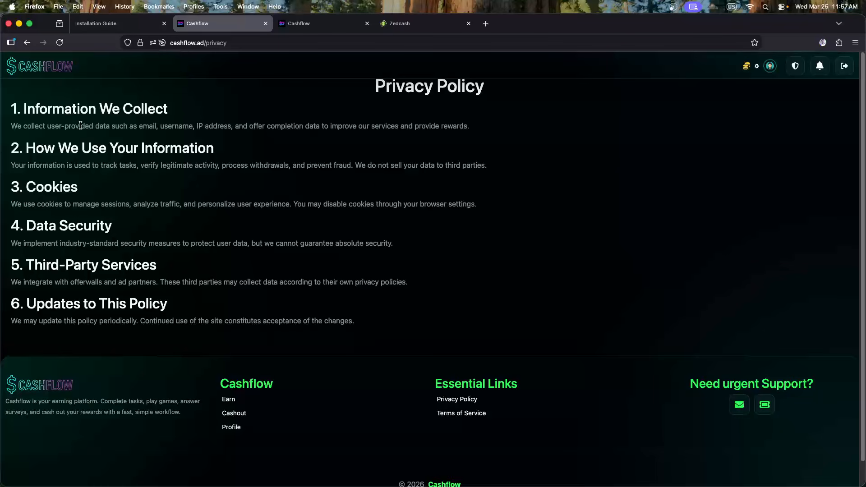
left_click(56, 71)
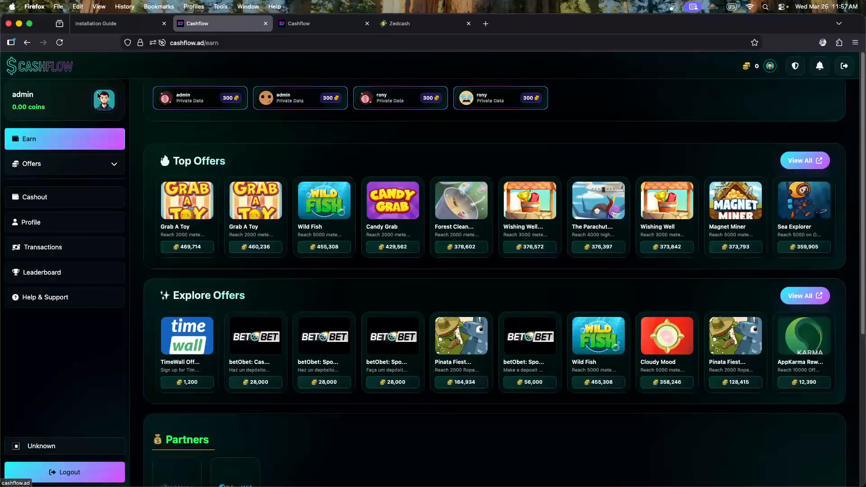
Open and close the activity profiles of the admin and another recent earner
left_click(196, 103)
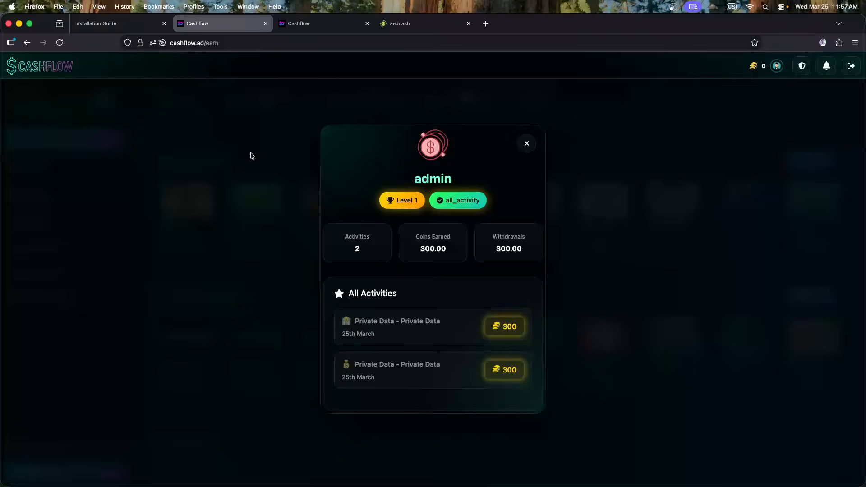
left_click(251, 155)
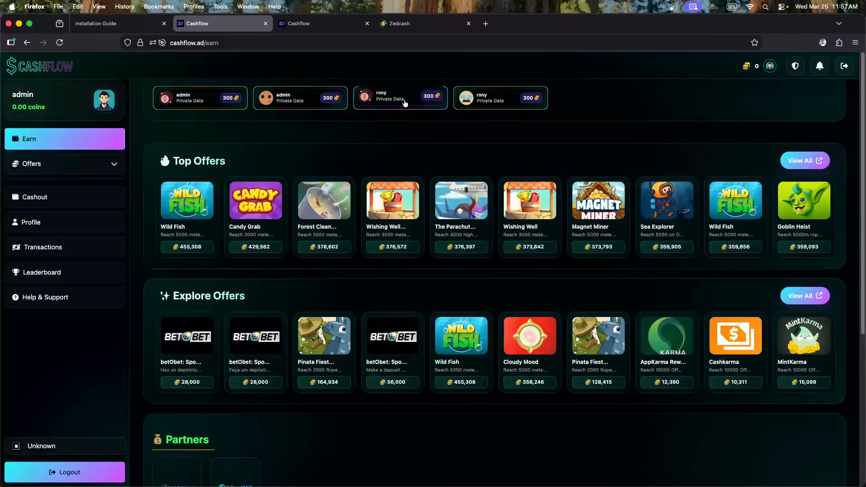
left_click(496, 102)
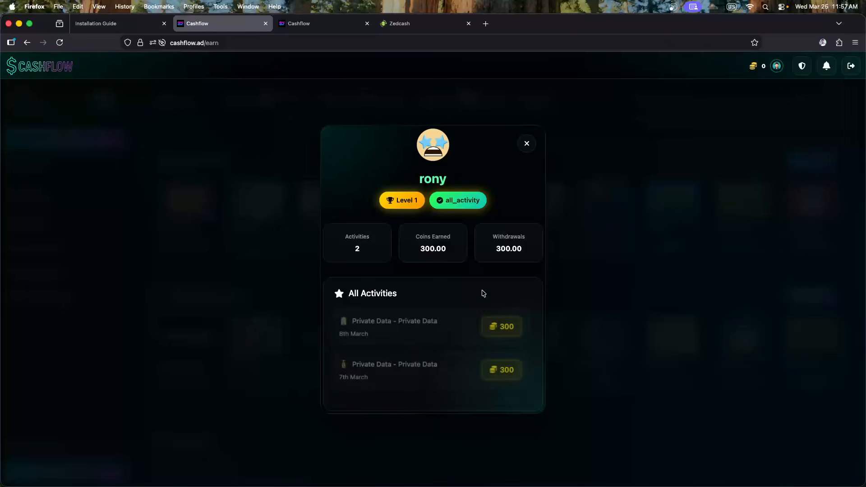
left_click(191, 289)
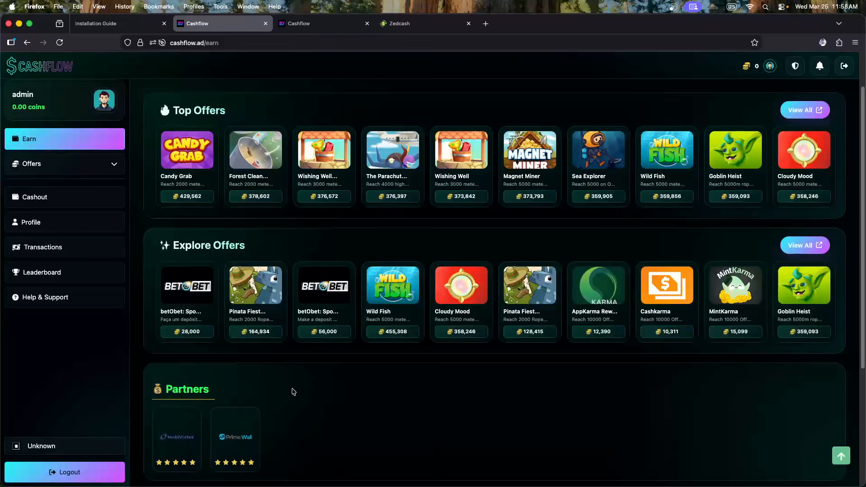
Check the Partners section (MobiVortex, PrimeWall), then switch to the profile tab
scroll(234, 382, "down", 4)
mouse_move(239, 285)
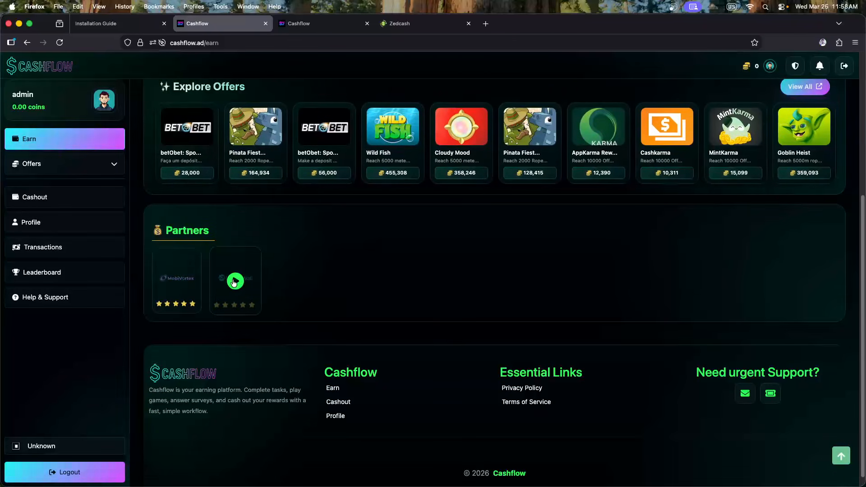
scroll(253, 292, "up", 1)
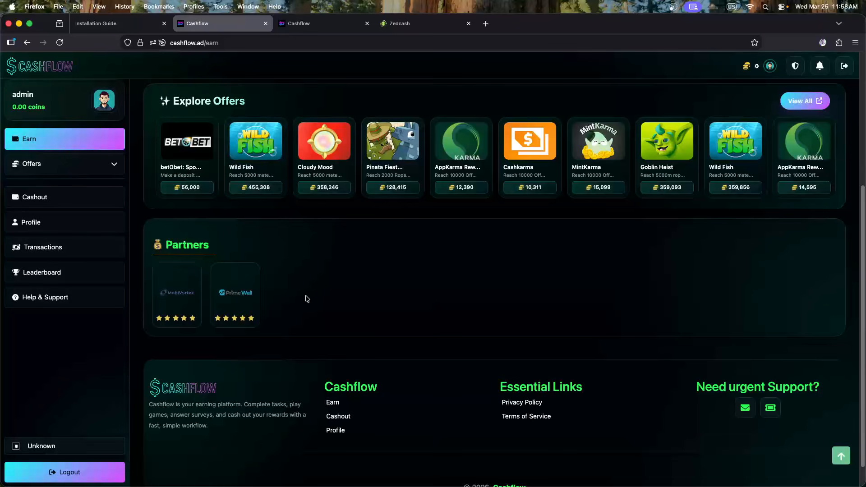
scroll(209, 311, "up", 2)
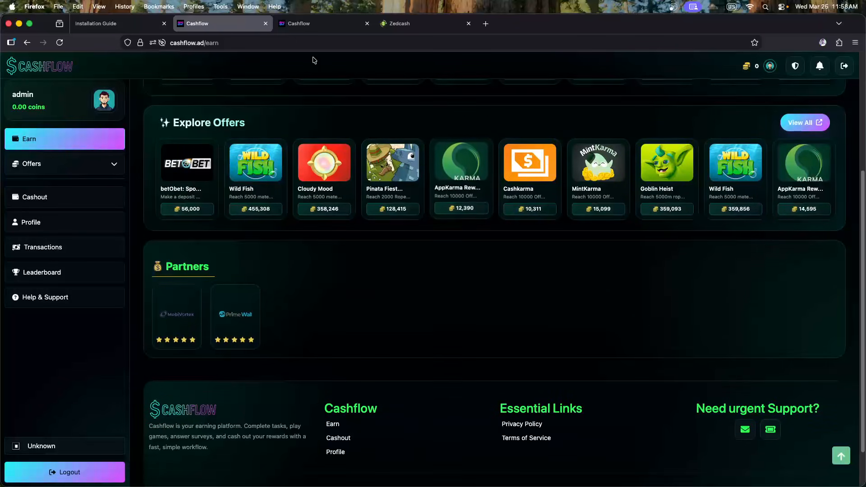
left_click(312, 27)
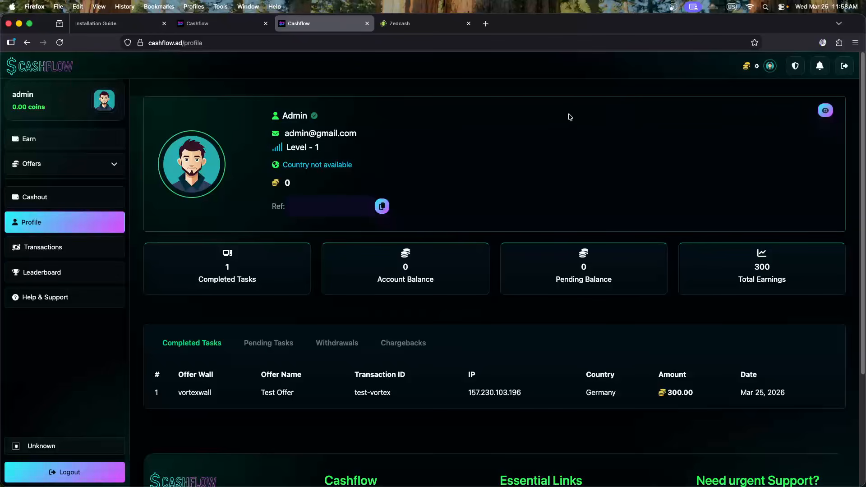
View the admin's profile details, then the Zedcash user's, checking its name and country
left_click(825, 111)
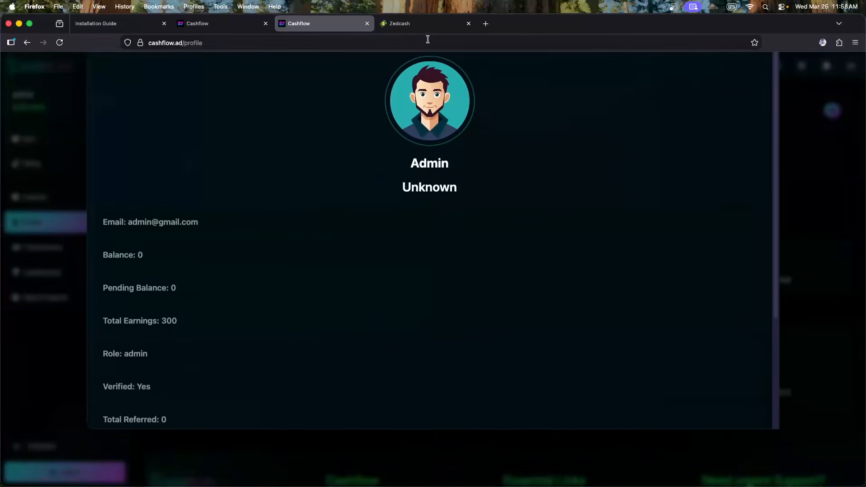
left_click(421, 27)
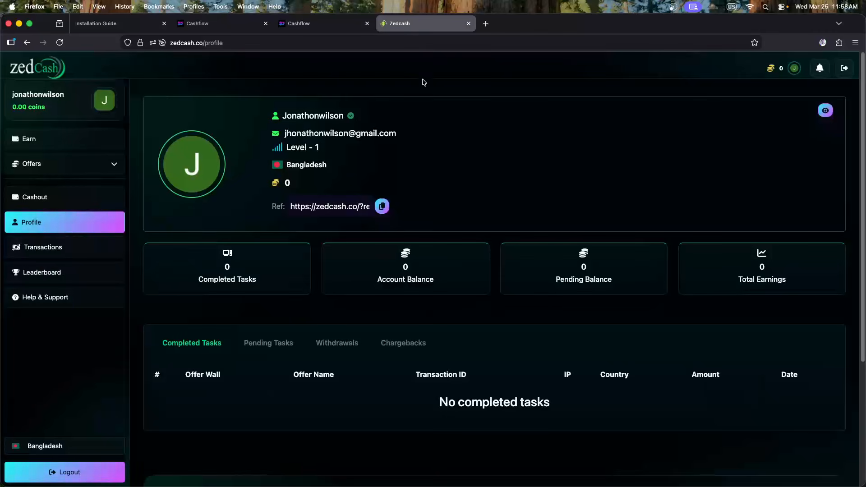
left_click(826, 111)
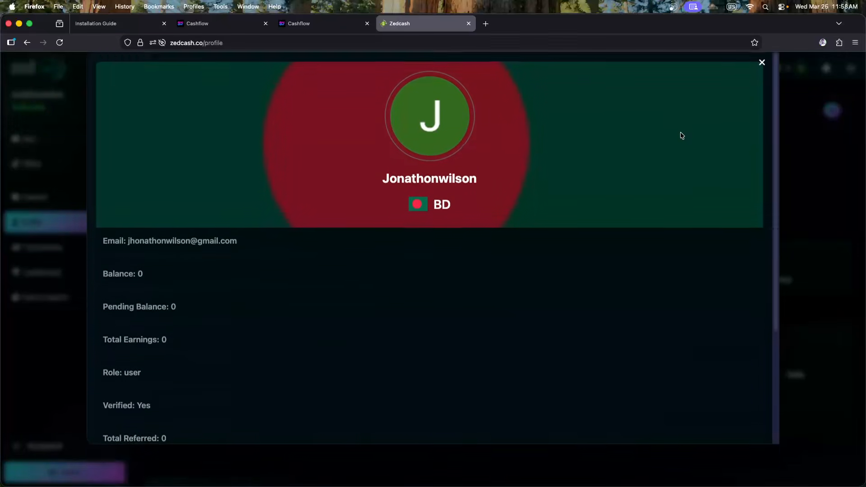
left_click_drag(433, 222, 512, 203)
left_click(511, 205)
scroll(335, 245, "down", 3)
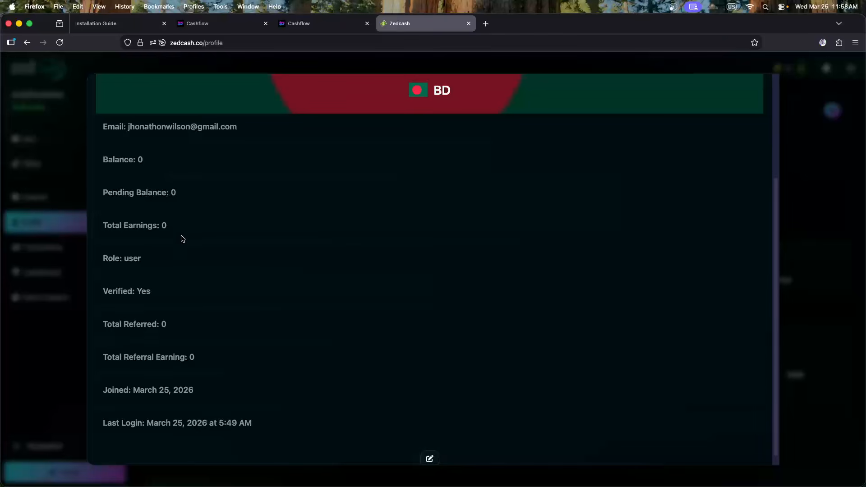
scroll(185, 239, "down", 1)
scroll(384, 267, "up", 4)
Close both profile detail views and go to Cashflow's Admin Dashboard
left_click(821, 193)
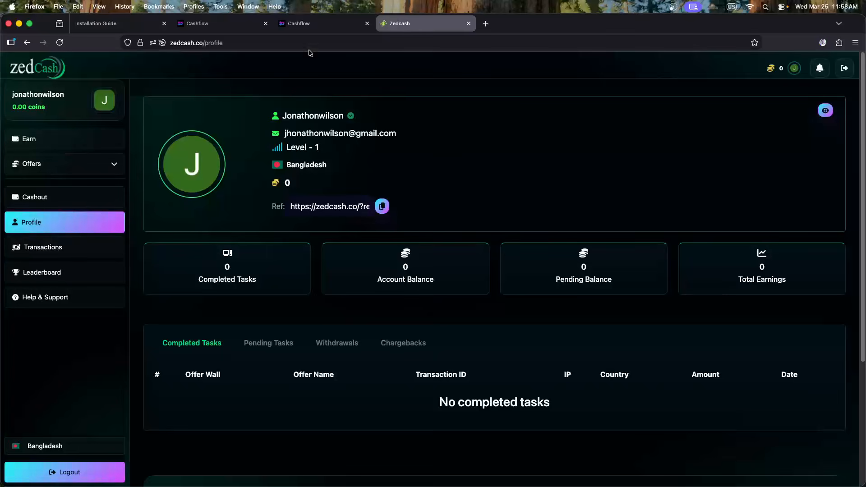
left_click(216, 22)
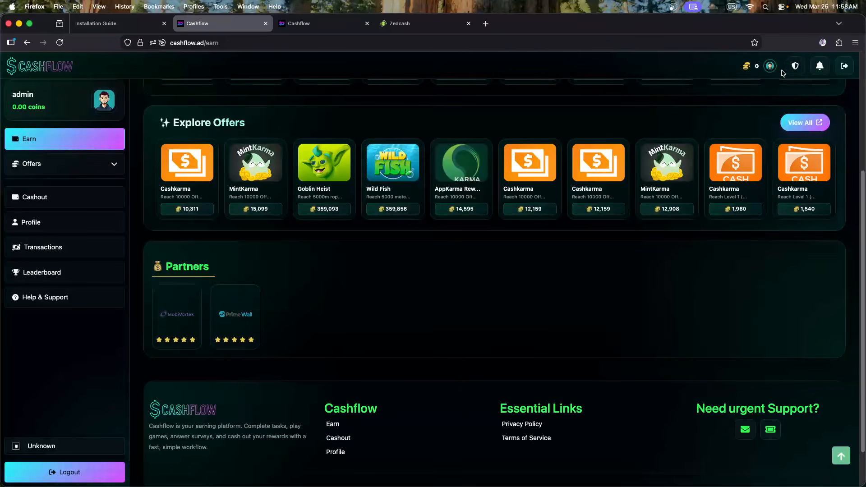
left_click(324, 19)
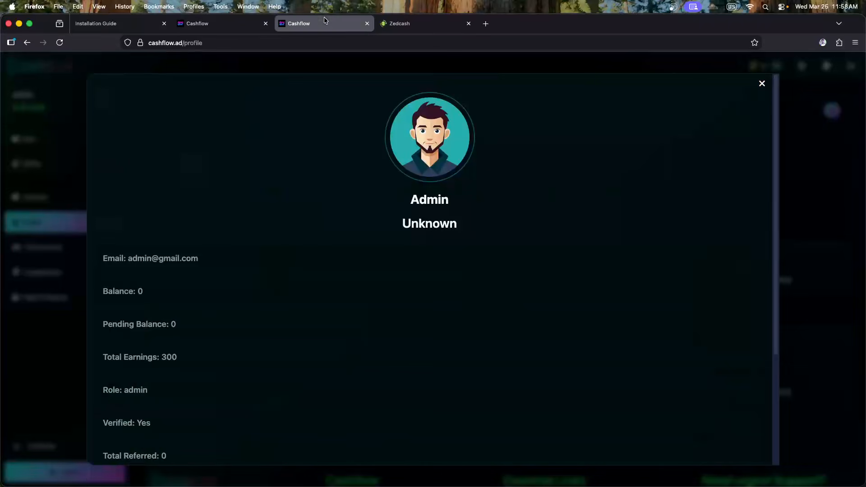
left_click(66, 167)
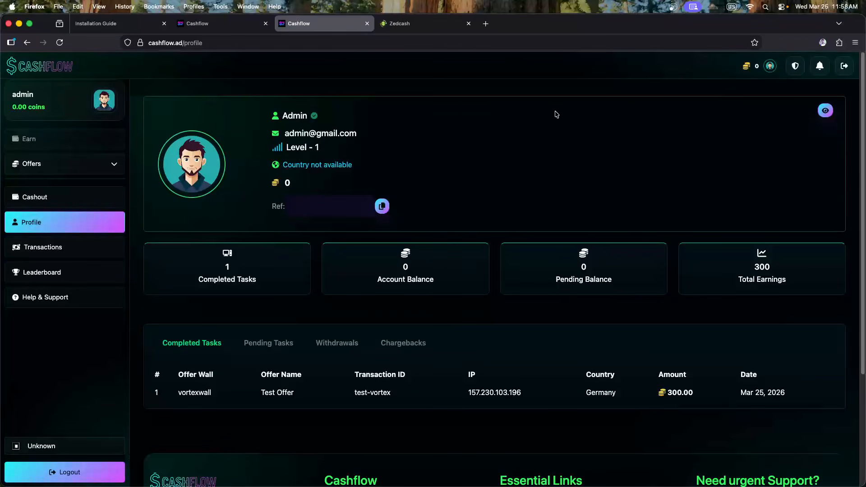
left_click(796, 67)
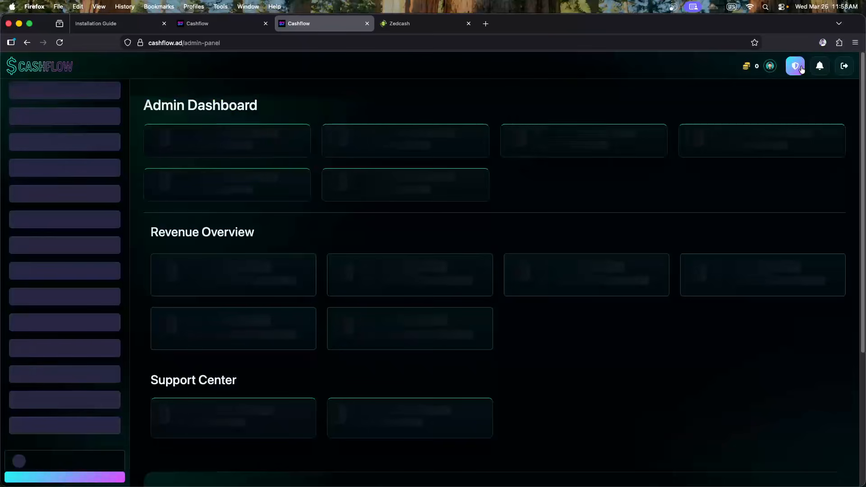
Close the duplicate tab and open the admin account's details from All Users
left_click(266, 23)
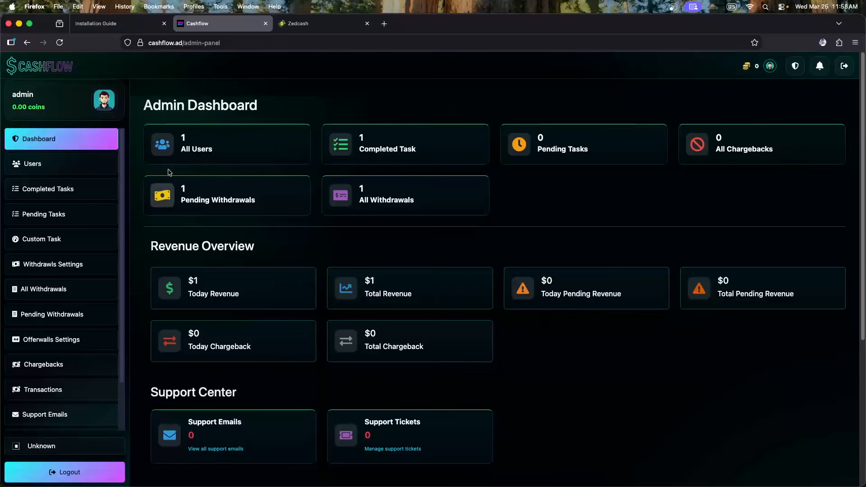
left_click(238, 142)
left_click(764, 201)
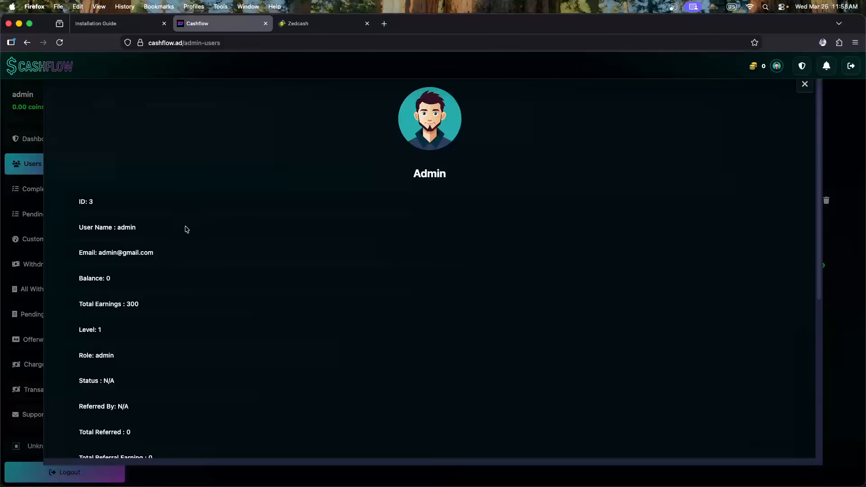
scroll(183, 239, "down", 2)
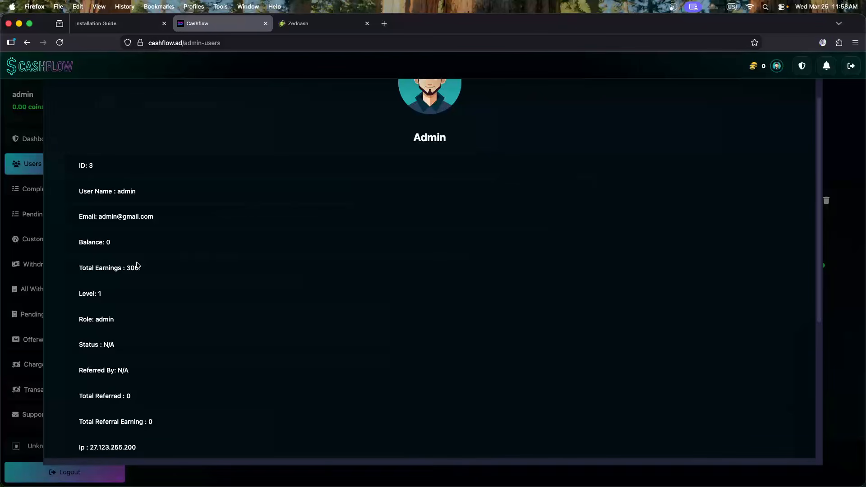
scroll(127, 287, "down", 2)
scroll(126, 287, "down", 2)
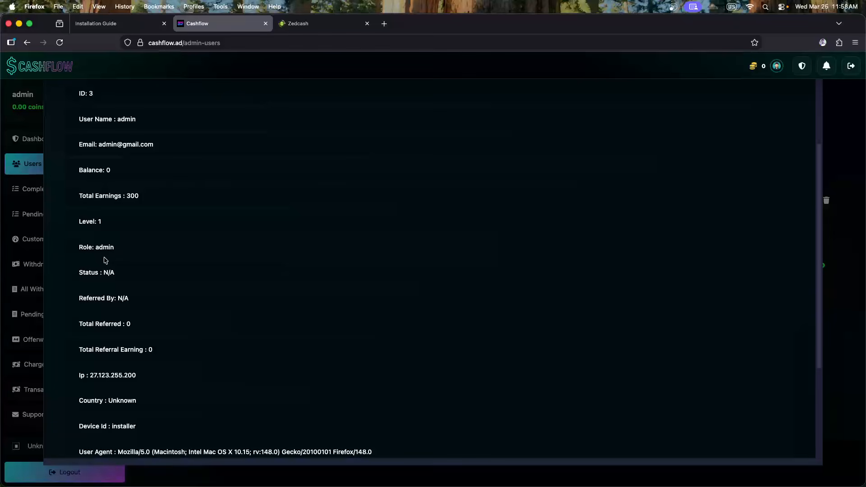
scroll(136, 293, "down", 3)
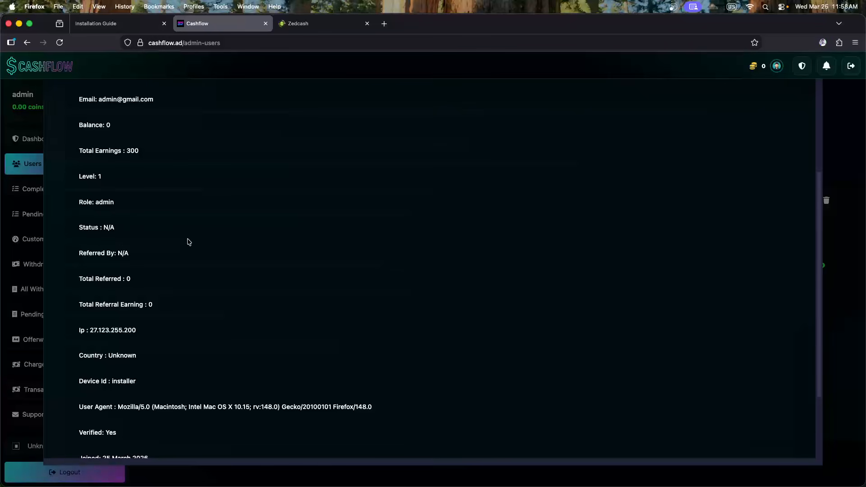
Review the admin's status, Total Referred and IP address lines
left_click_drag(103, 226, 149, 228)
left_click(151, 228)
scroll(150, 253, "down", 2)
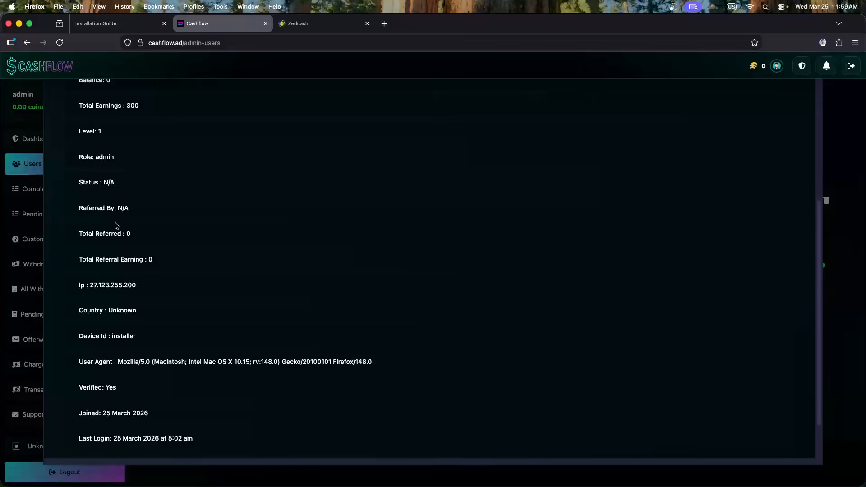
left_click_drag(138, 238, 80, 233)
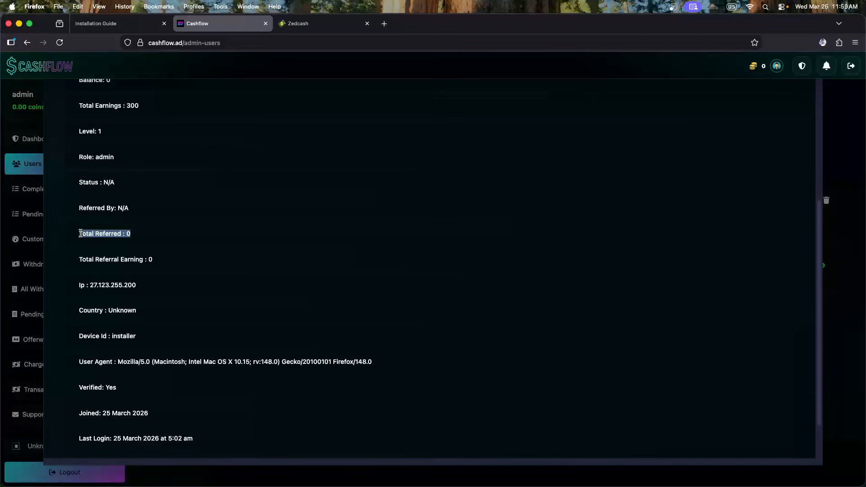
left_click(173, 268)
left_click_drag(156, 260, 179, 261)
left_click_drag(139, 284, 71, 285)
left_click_drag(162, 322, 85, 314)
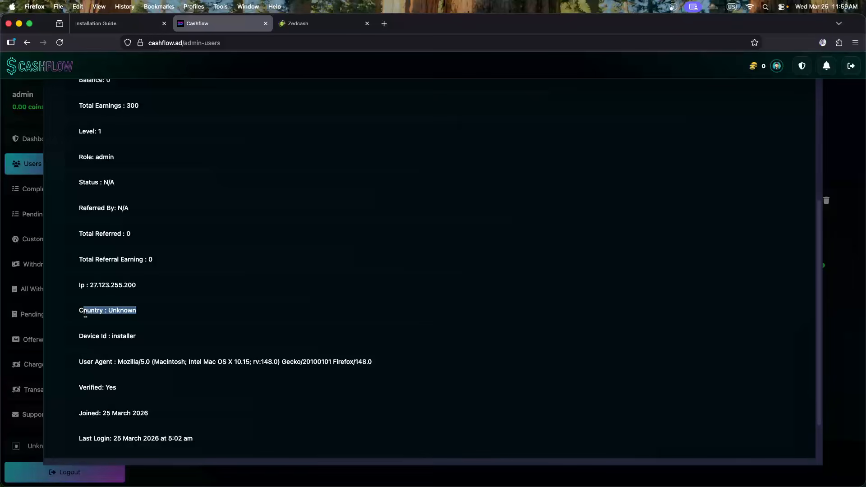
scroll(236, 302, "down", 2)
left_click_drag(141, 321, 78, 319)
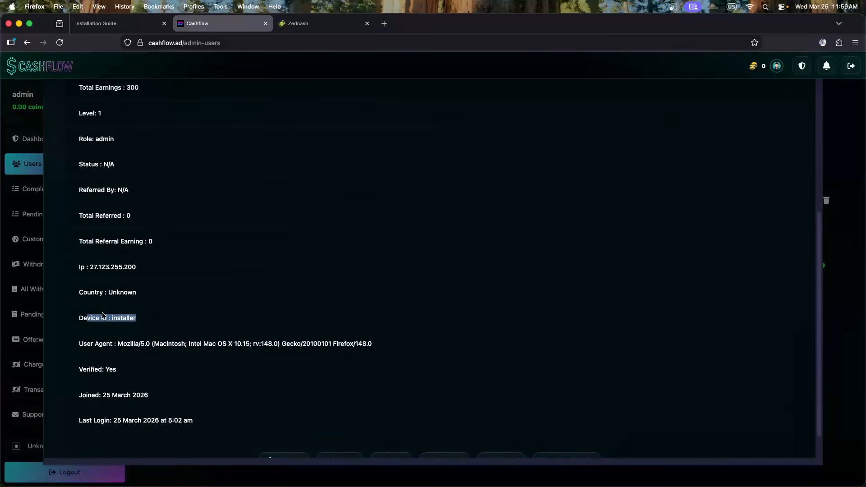
left_click(192, 312)
Examine the admin's Device Id and full user agent string
double_click(115, 319)
left_click_drag(83, 318, 178, 321)
left_click(178, 323)
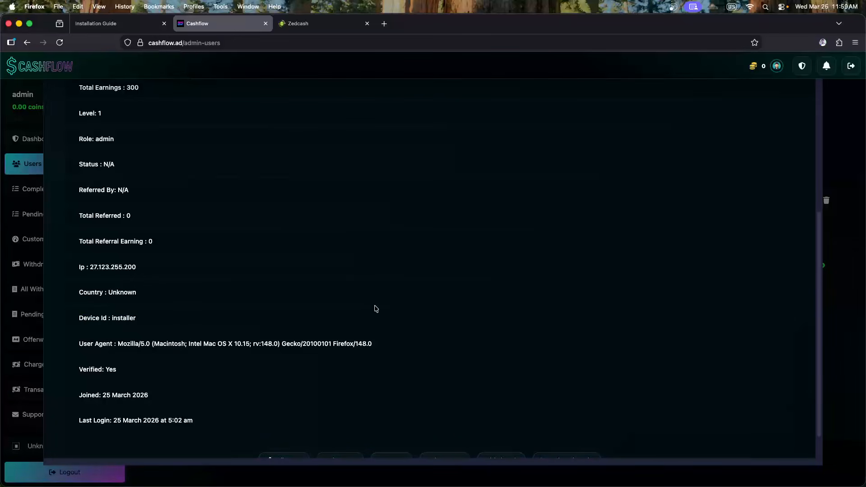
left_click_drag(117, 341, 234, 343)
left_click(302, 344)
left_click(305, 345)
left_click_drag(121, 353, 363, 351)
left_click(413, 352)
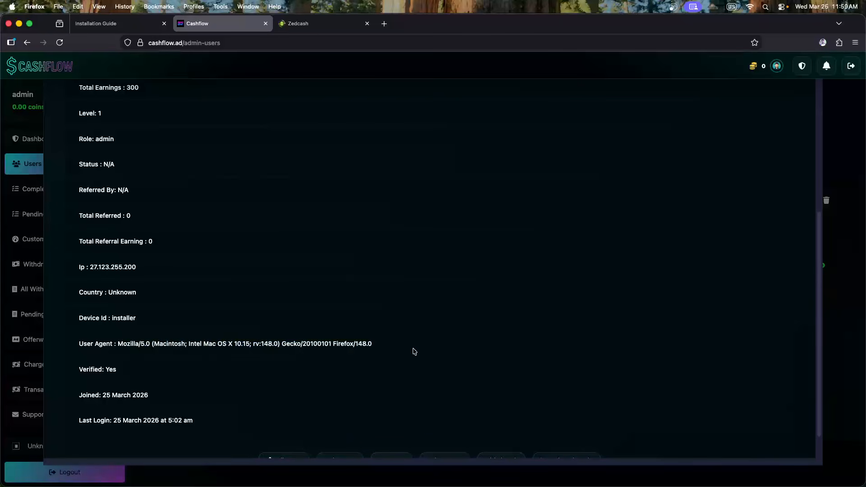
Check the user agent's Macintosh 10.15 details and the Verified: Yes line
double_click(170, 344)
left_click_drag(232, 343, 251, 344)
left_click(405, 346)
scroll(216, 326, "down", 2)
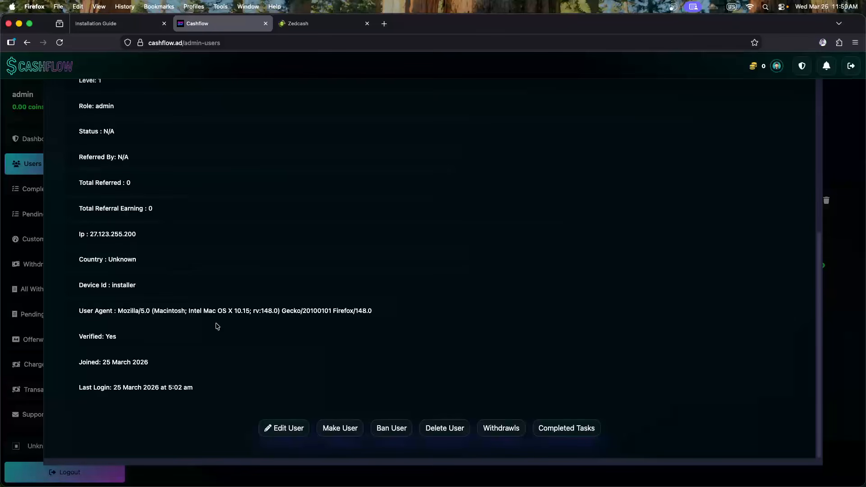
left_click_drag(91, 345, 122, 338)
left_click(223, 322)
Check the admin's Verified: Yes value and last login time
double_click(108, 339)
left_click(165, 338)
left_click_drag(79, 387, 220, 388)
left_click(230, 388)
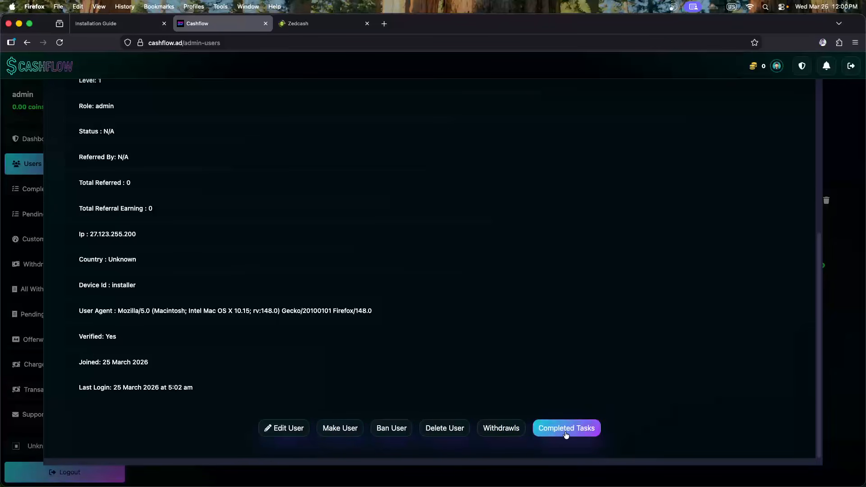
View the admin's withdrawals and completed tasks, then close the user details
left_click(501, 428)
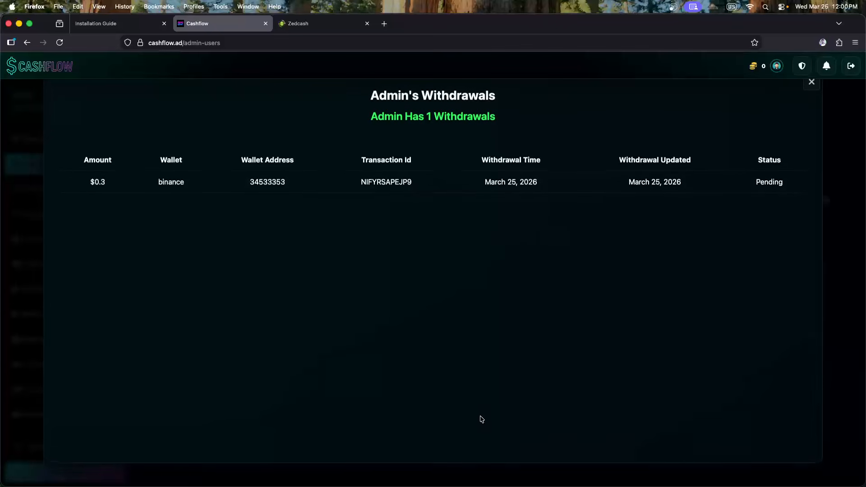
left_click(811, 89)
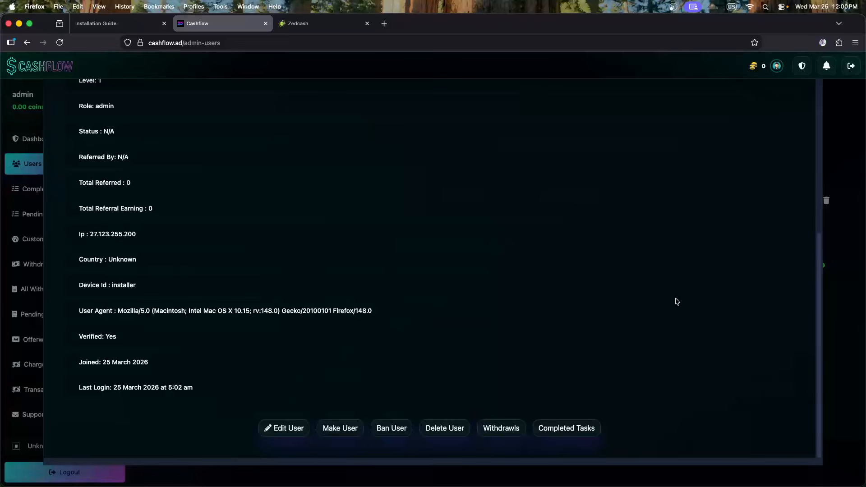
left_click(554, 425)
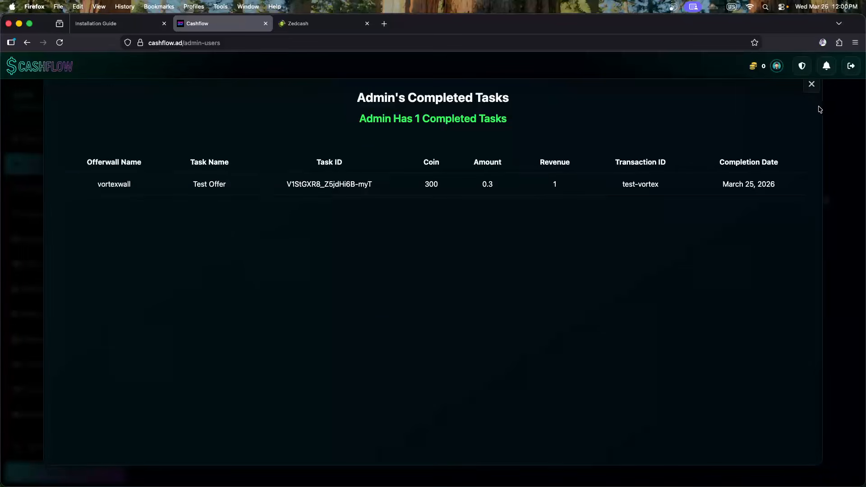
left_click(811, 86)
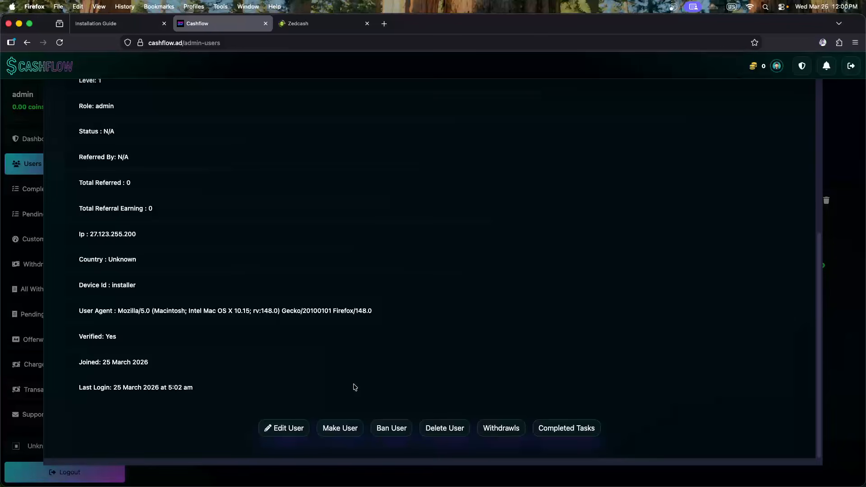
scroll(356, 355, "up", 10)
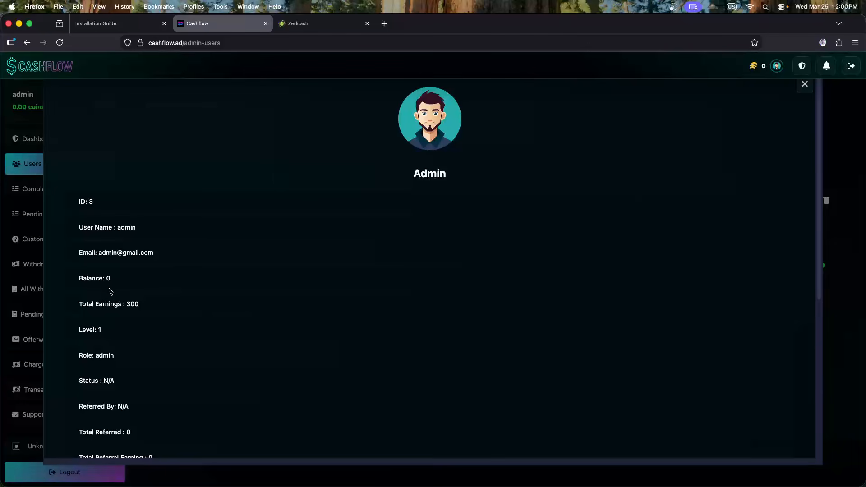
left_click(842, 260)
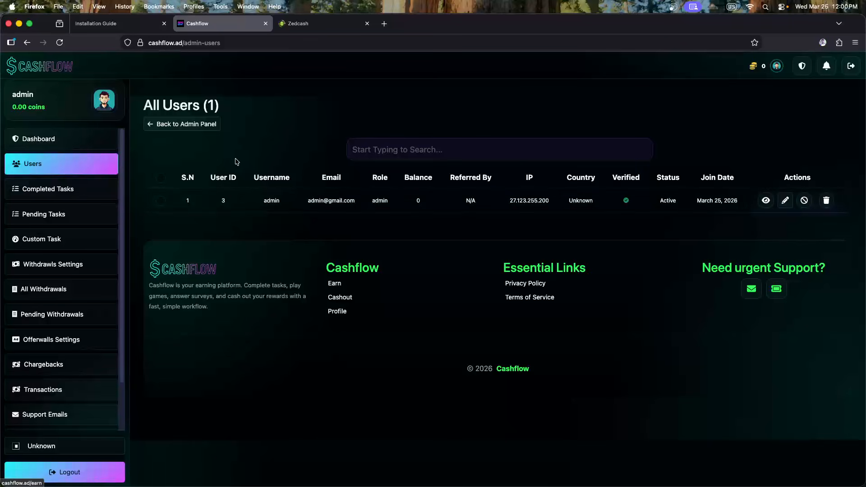
Return to the Admin Dashboard and look over its Revenue Overview section
left_click(206, 128)
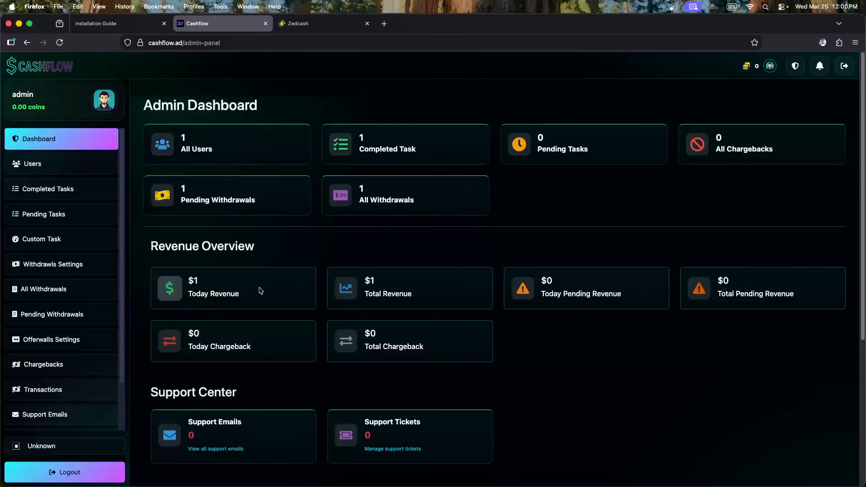
left_click_drag(276, 248, 149, 243)
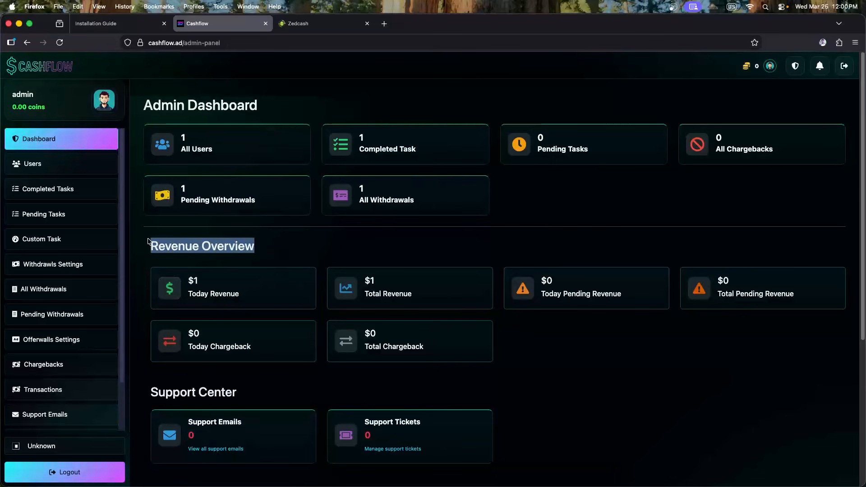
left_click(311, 248)
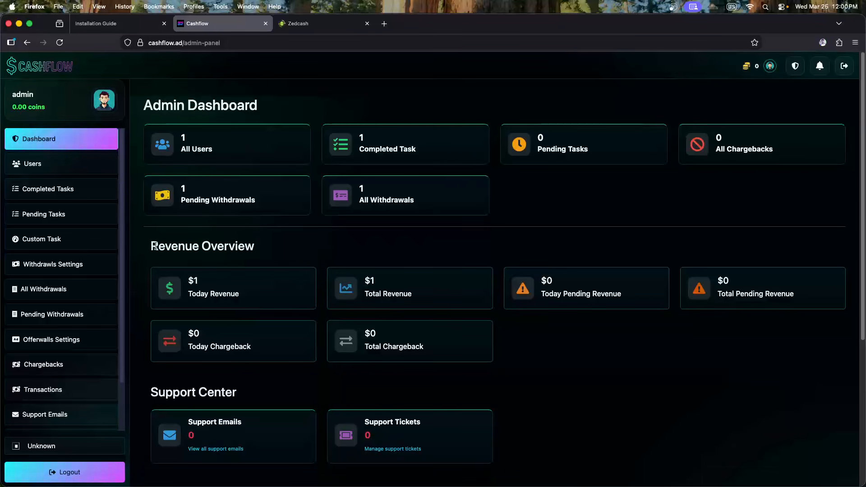
left_click_drag(155, 246, 268, 251)
left_click(272, 252)
scroll(276, 253, "down", 3)
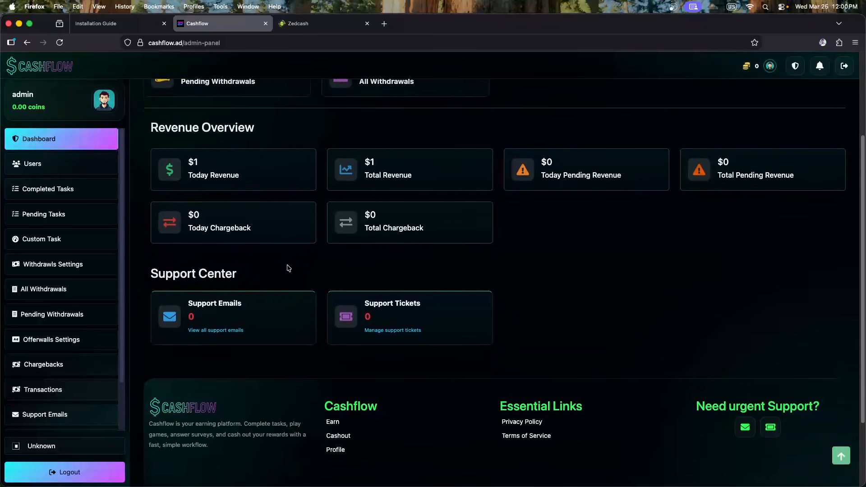
scroll(289, 271, "down", 2)
scroll(682, 412, "up", 5)
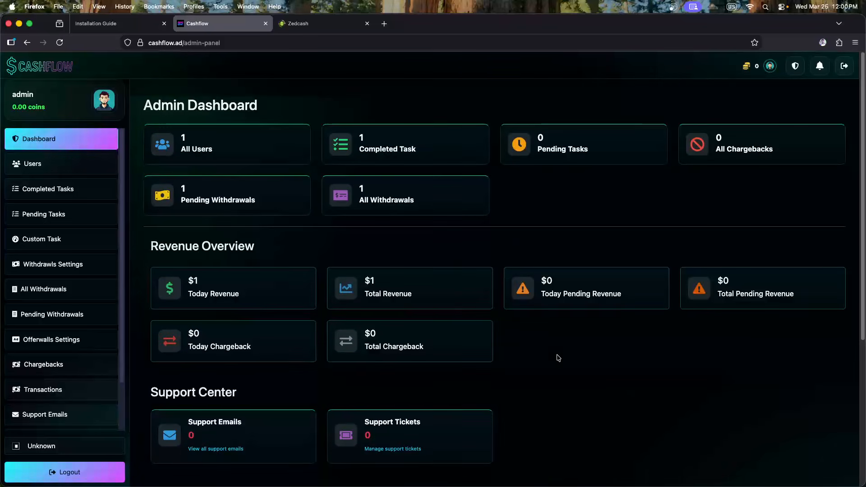
scroll(82, 253, "down", 2)
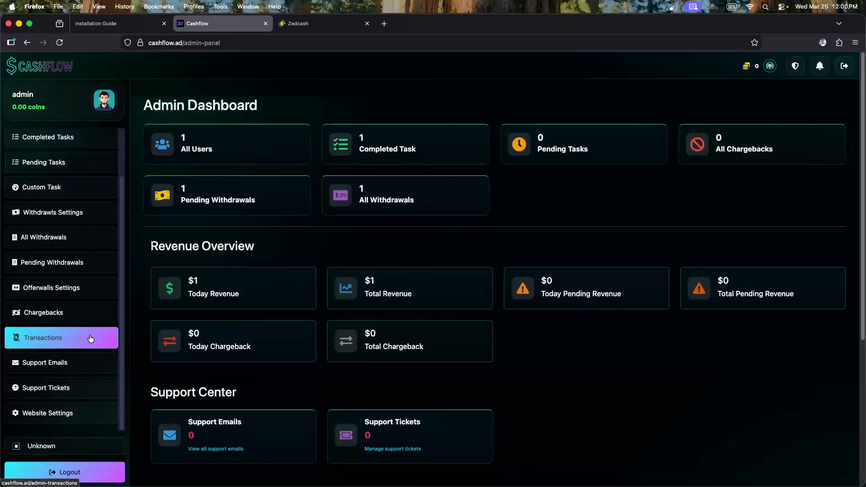
scroll(70, 244, "up", 2)
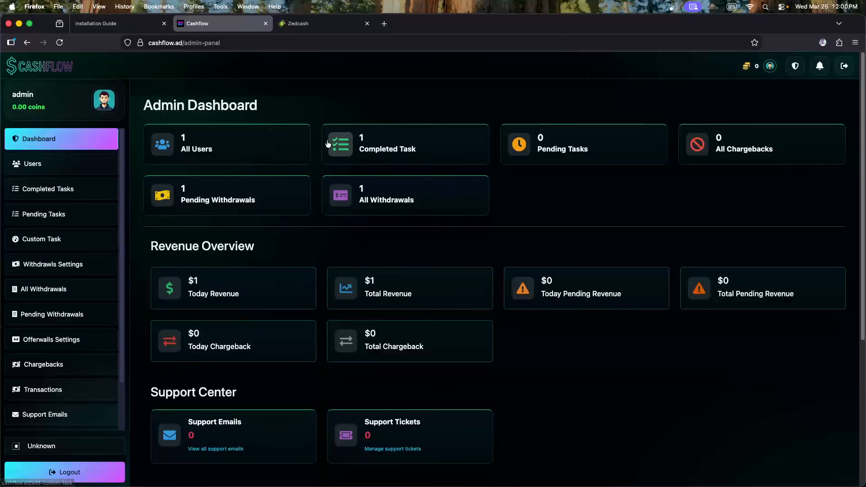
Go to the user Earn page, view Zedcash's transactions, then close the Zedcash tab
left_click(53, 71)
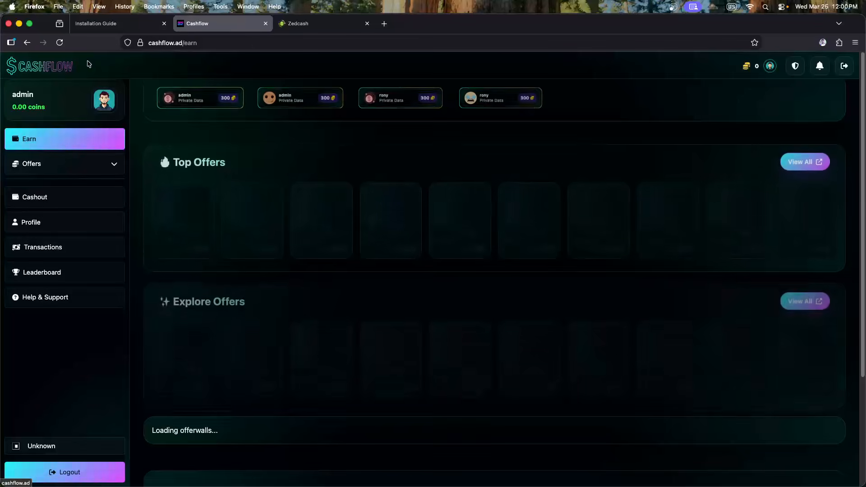
left_click(299, 30)
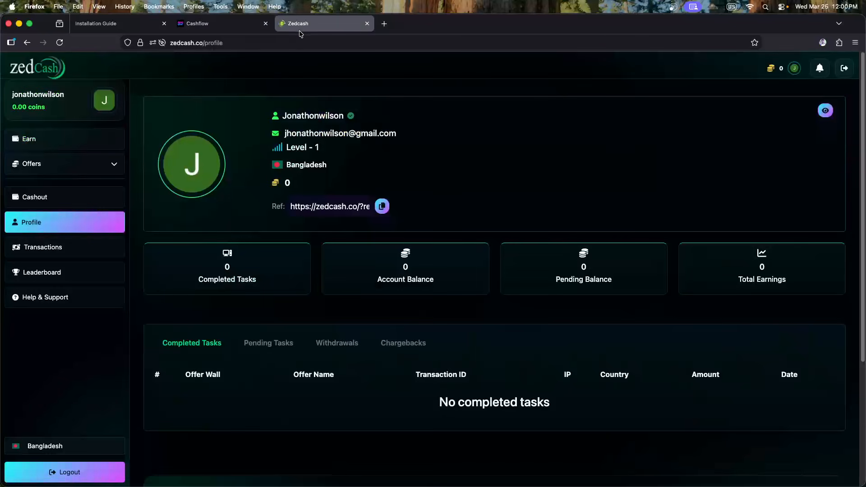
left_click(83, 248)
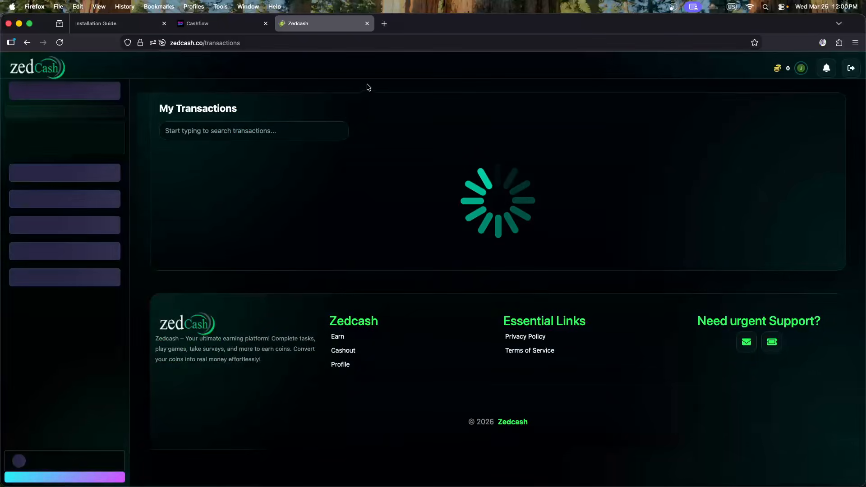
left_click(368, 23)
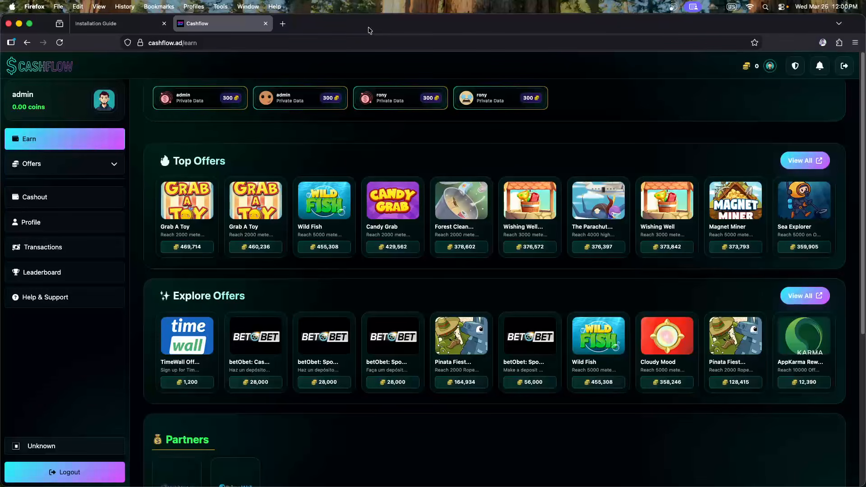
Close the Installation Guide tab and reload the Cashflow Earn page
left_click(130, 26)
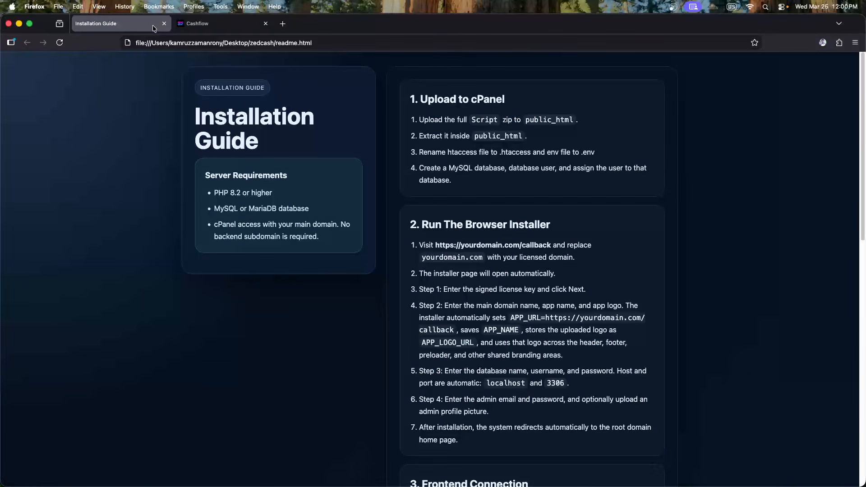
left_click(164, 24)
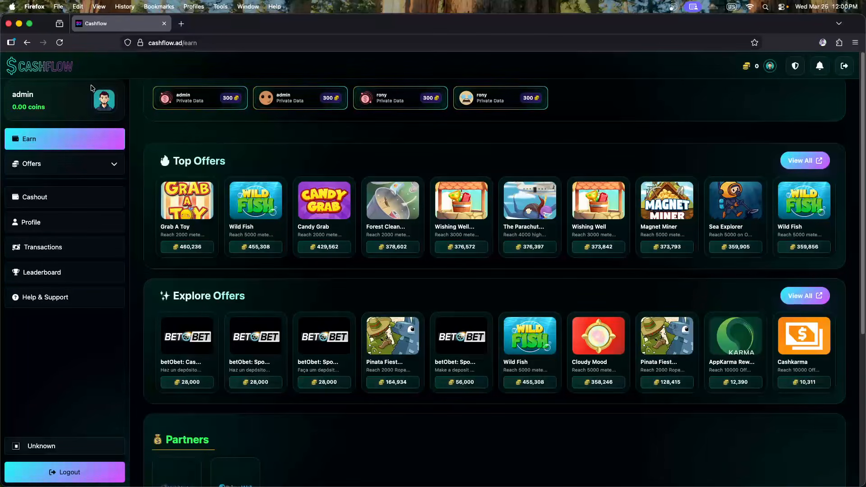
left_click(55, 73)
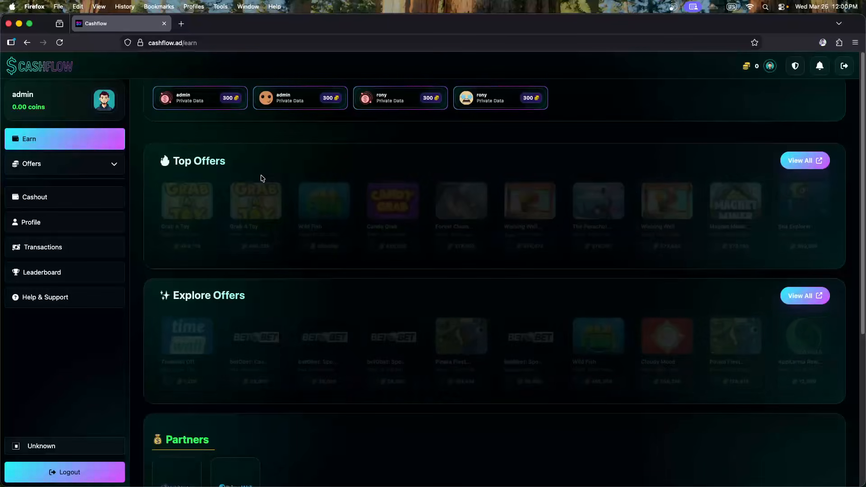
Look over Top Offers, then bring the code editor showing readme.html on screen
scroll(257, 178, "down", 3)
scroll(257, 180, "up", 3)
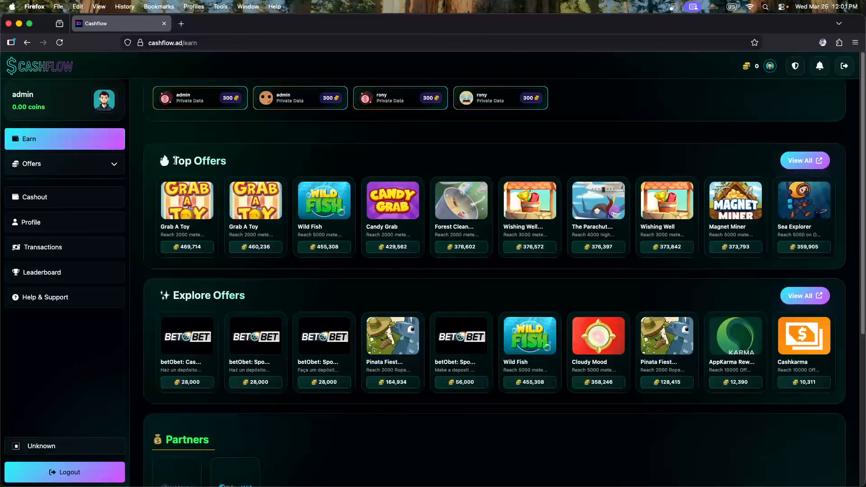
left_click_drag(173, 161, 234, 163)
left_click(240, 162)
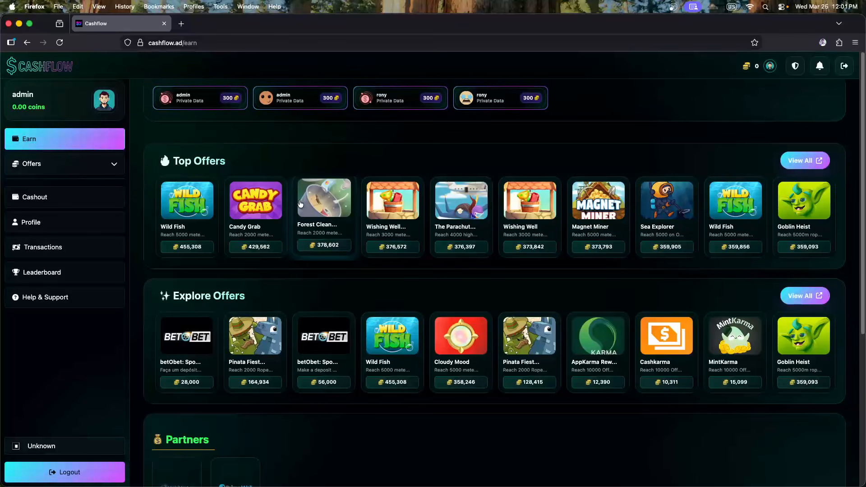
scroll(300, 204, "down", 5)
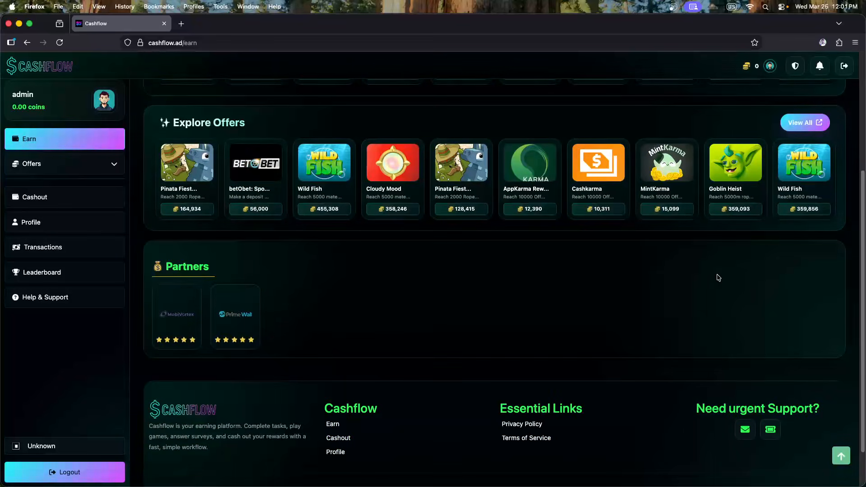
scroll(718, 277, "up", 5)
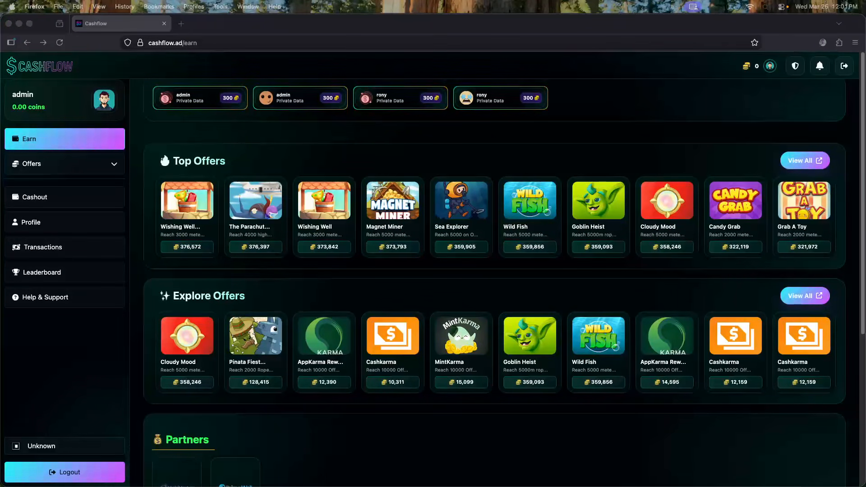
left_click_drag(0, 47, 642, 51)
scroll(121, 238, "up", 1)
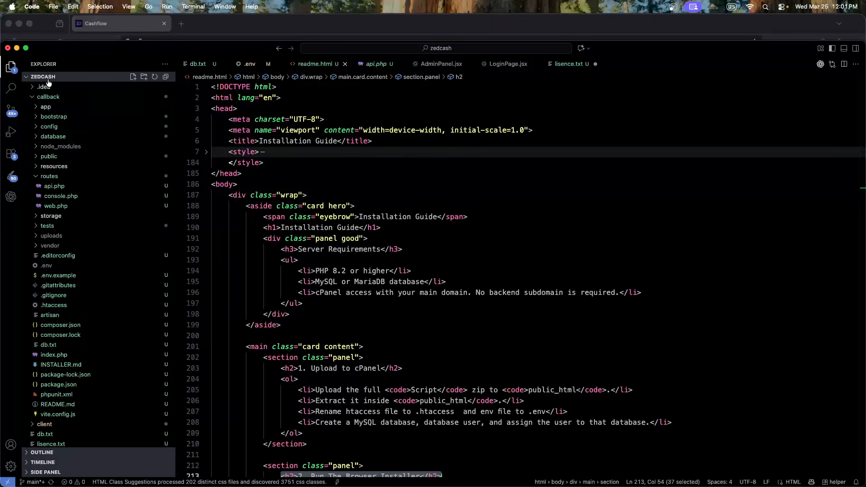
Open Zedcash from a new tab's shortcut tile, then close that tab
scroll(371, 170, "down", 9)
scroll(388, 230, "up", 9)
scroll(388, 230, "down", 6)
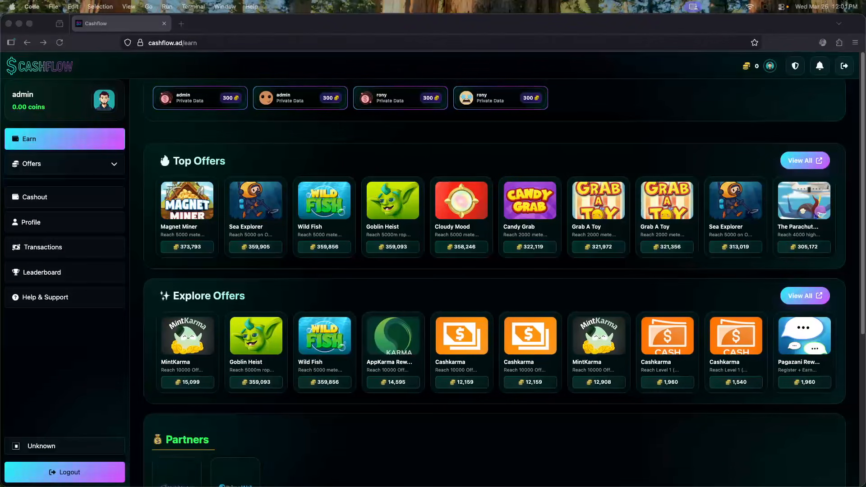
key("super+t")
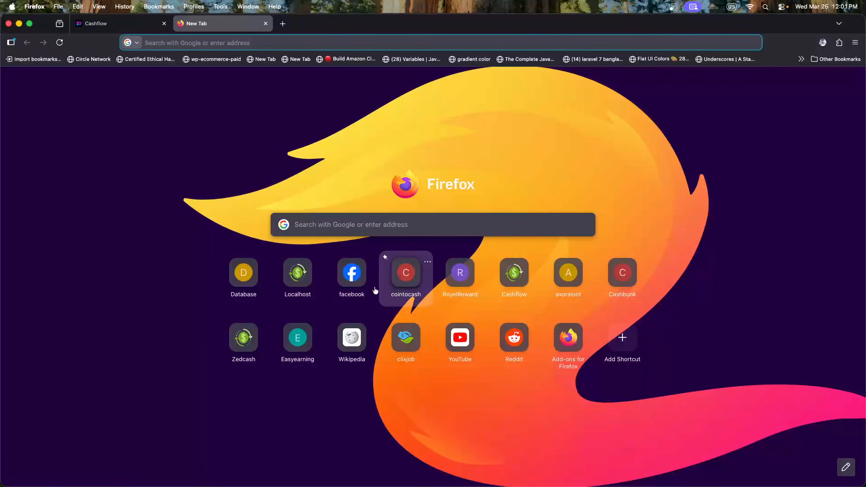
left_click(239, 345)
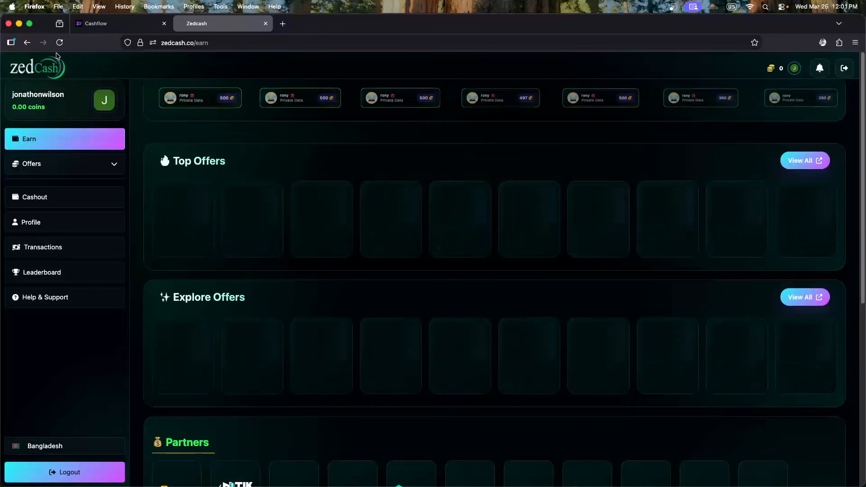
left_click(265, 24)
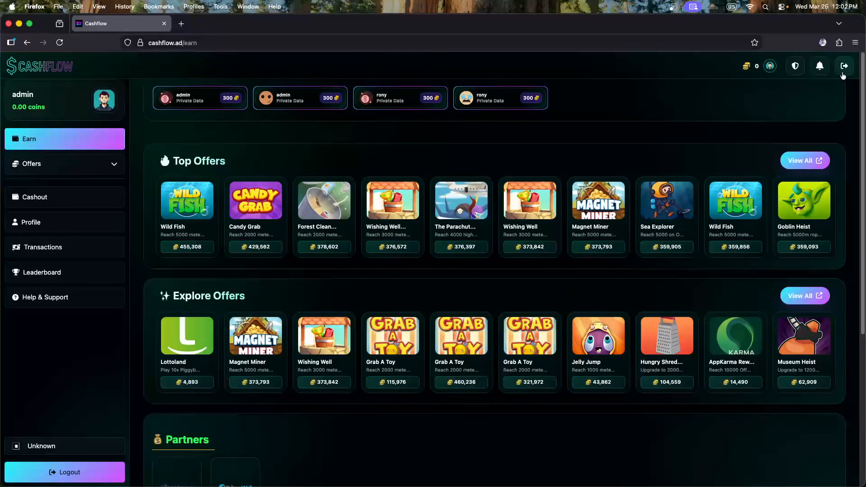
Log out, then sign in as administrator through the admin-login page
left_click(842, 67)
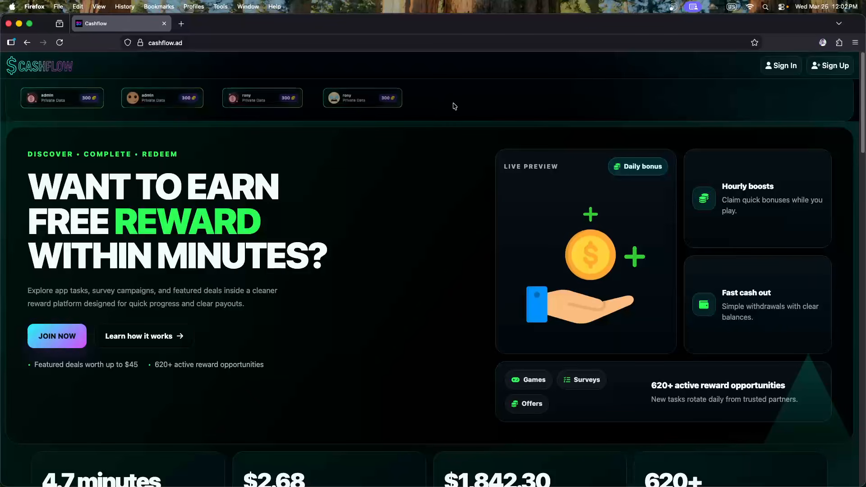
left_click(779, 66)
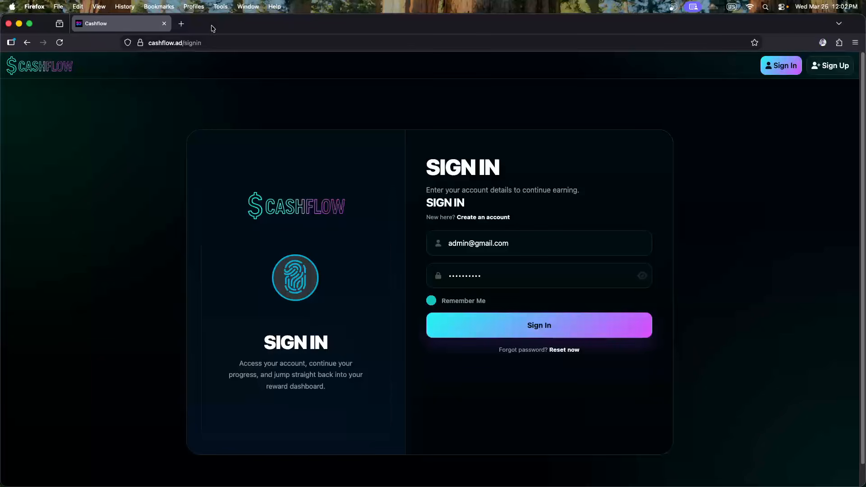
left_click(197, 44)
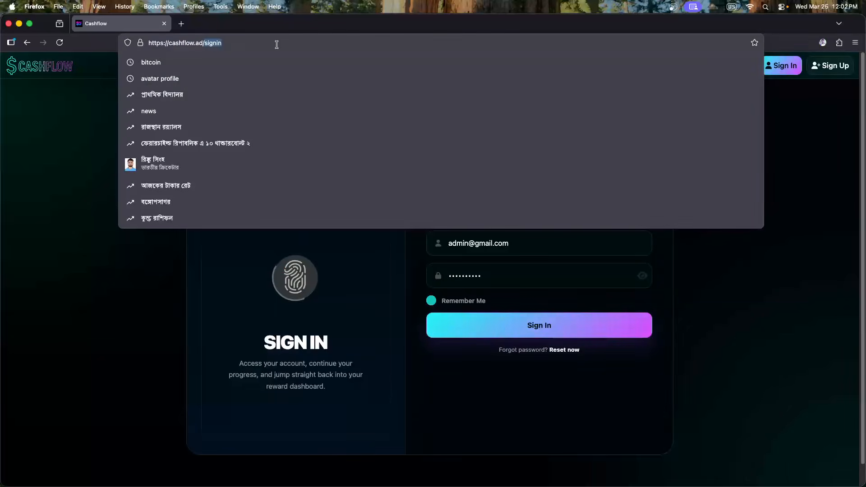
type("admin-lo")
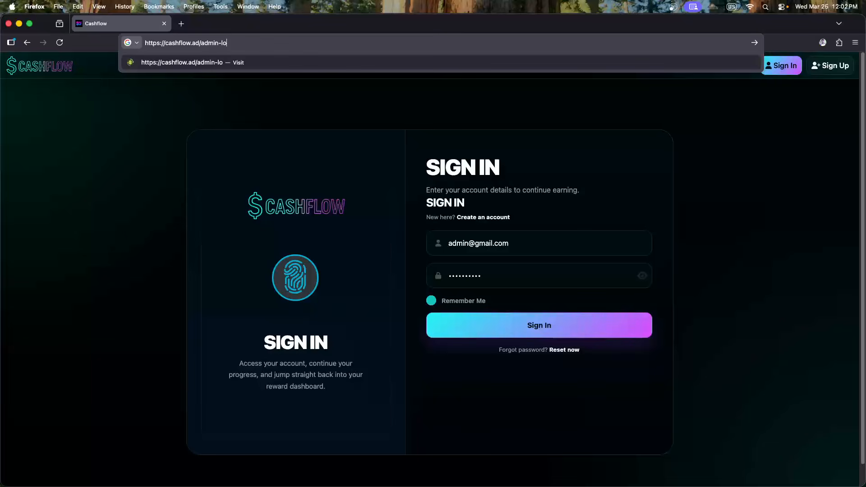
type("gi")
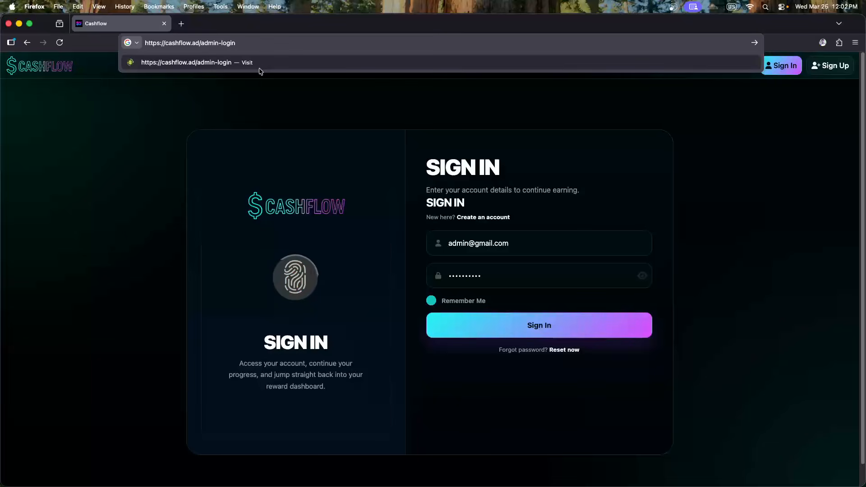
type("n")
key("Return")
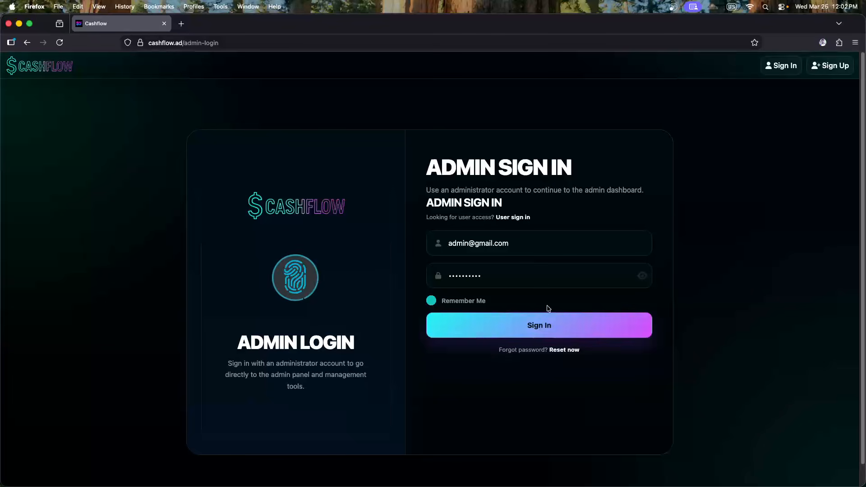
left_click(547, 327)
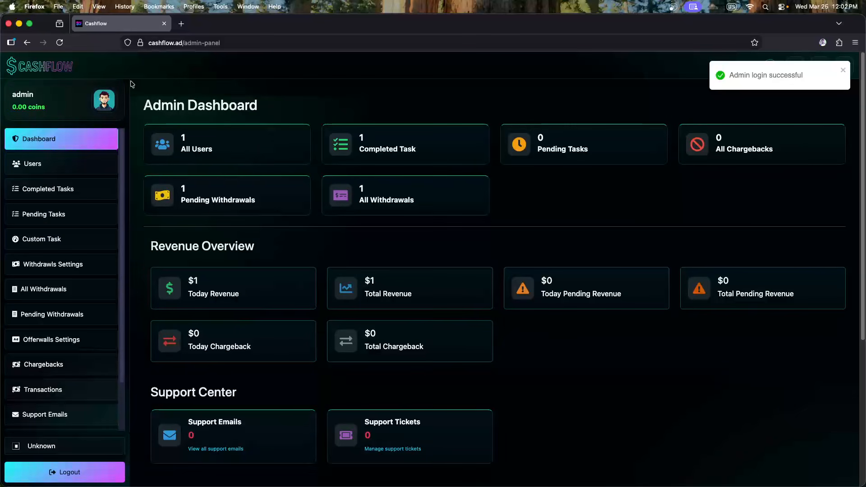
Reload the Earn page, then open the Admin Dashboard showing 1 user and $1 revenue
left_click(46, 74)
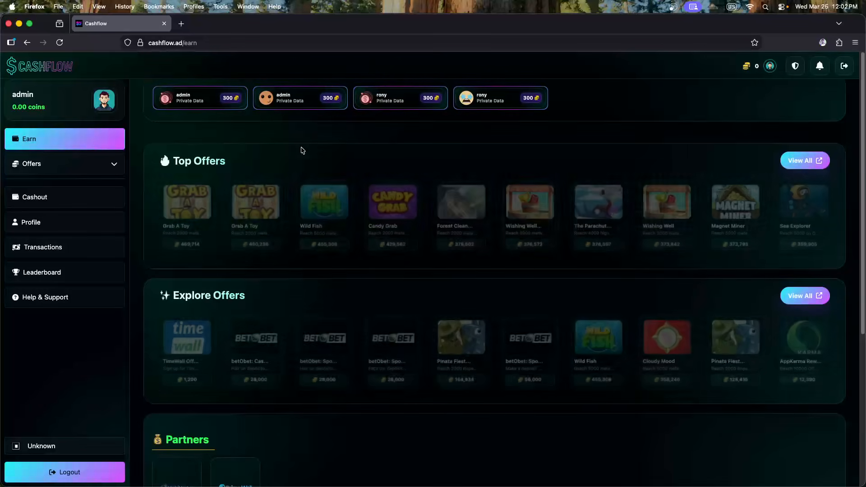
scroll(303, 151, "down", 1)
scroll(302, 151, "up", 1)
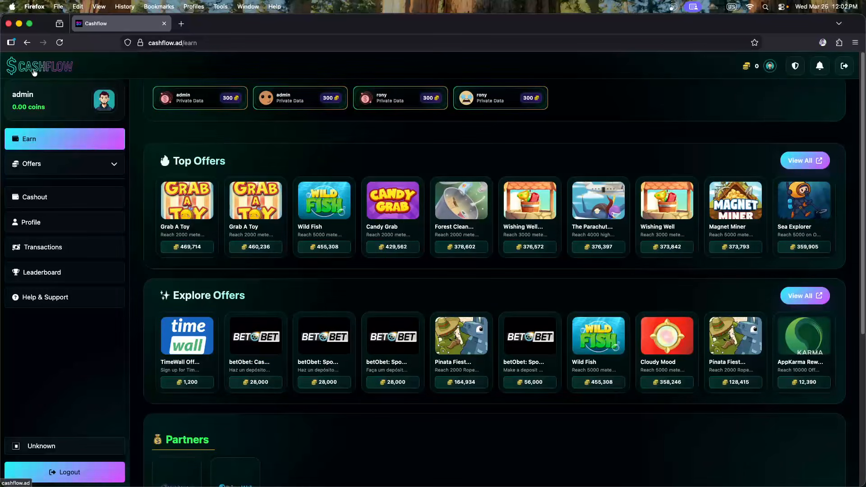
left_click(35, 73)
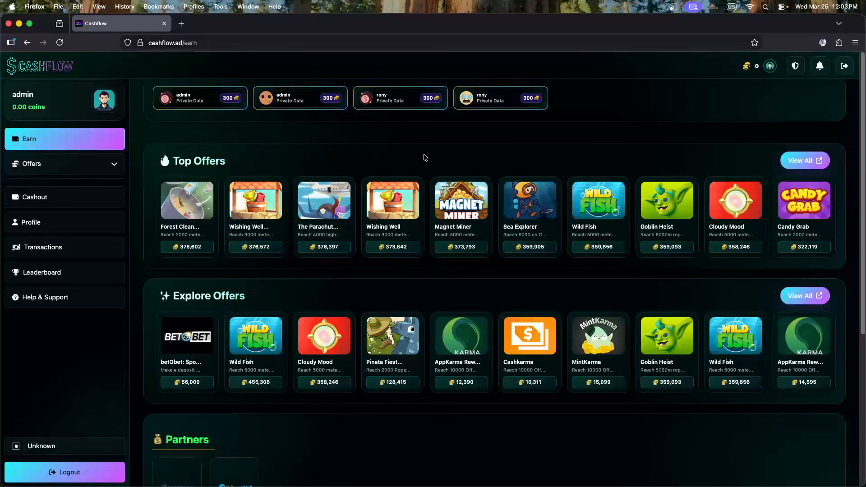
left_click(796, 70)
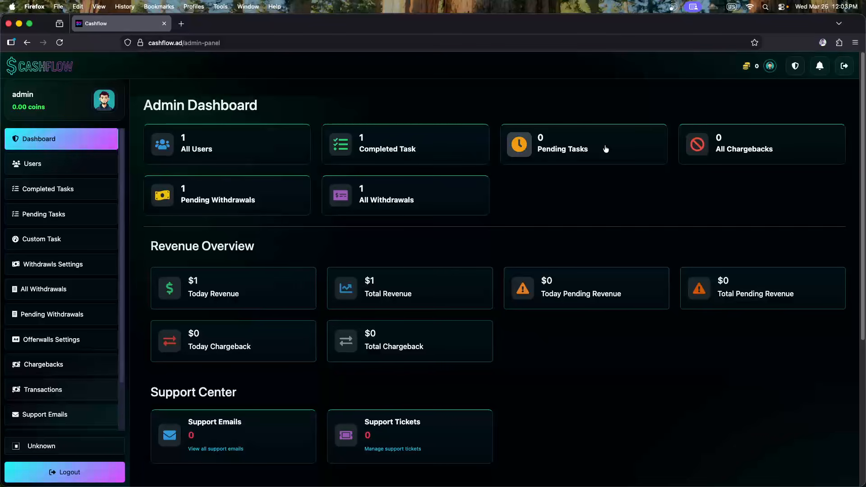
left_click(60, 43)
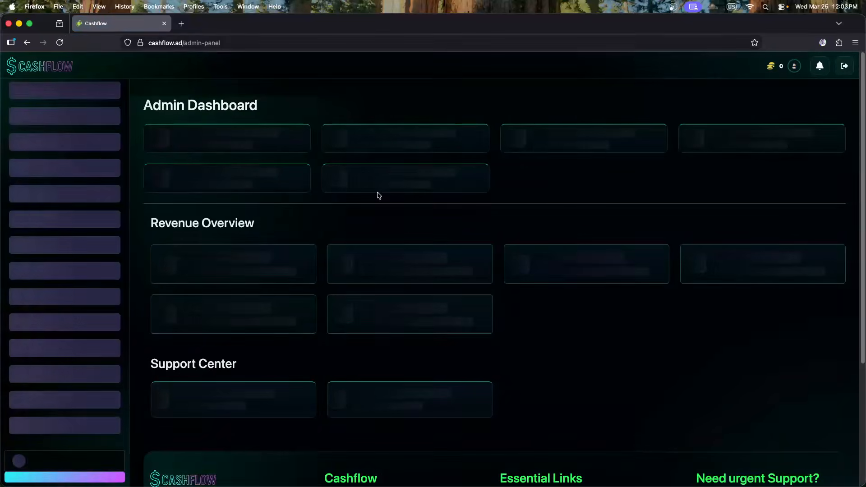
scroll(203, 158, "down", 4)
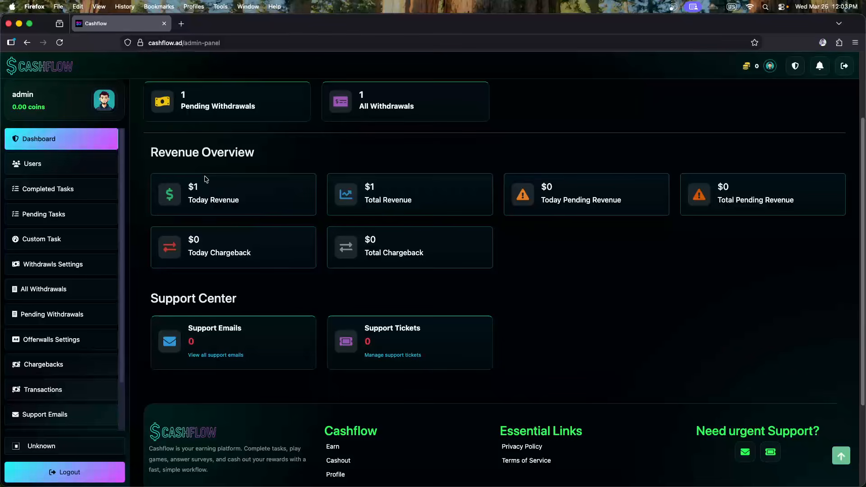
scroll(361, 266, "up", 4)
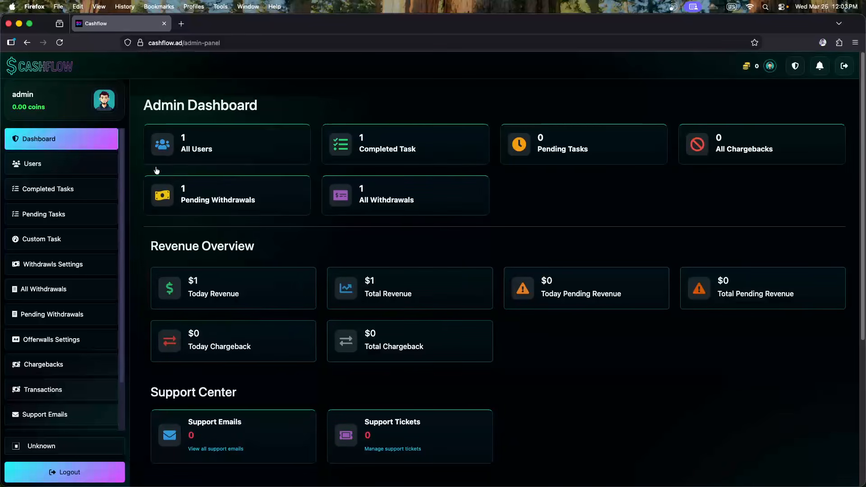
scroll(194, 192, "down", 9)
scroll(198, 187, "up", 5)
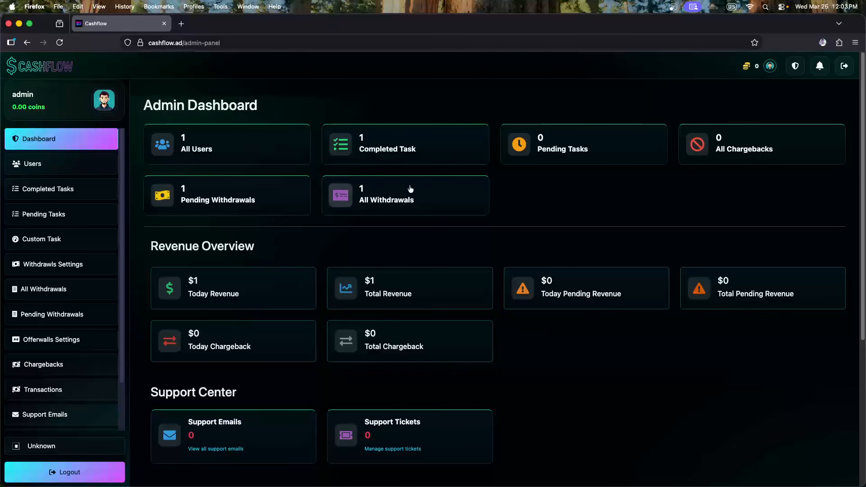
left_click(67, 71)
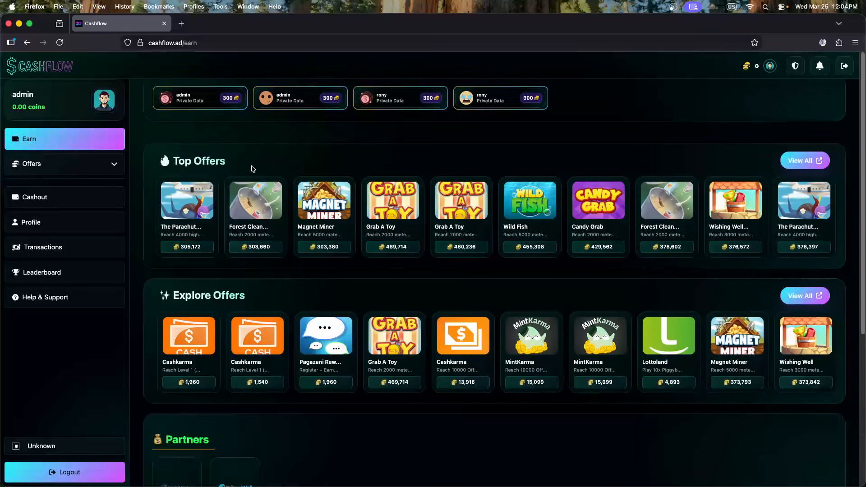
left_click_drag(246, 168, 122, 164)
left_click(219, 161)
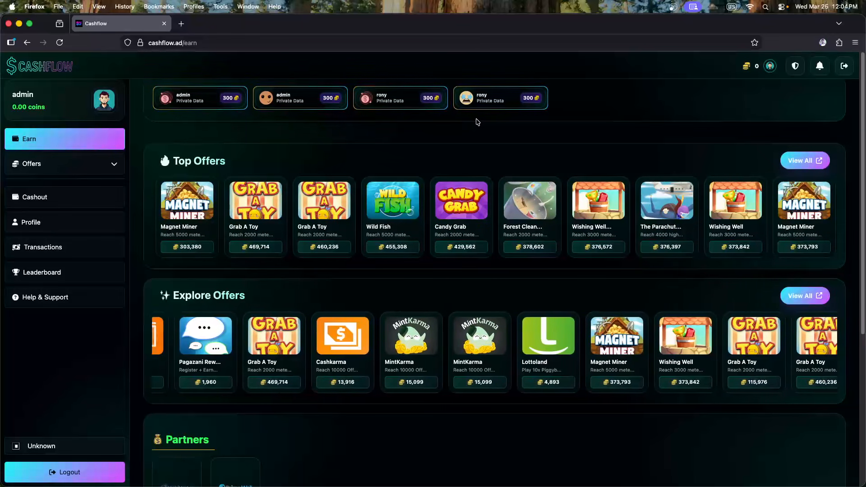
left_click(796, 67)
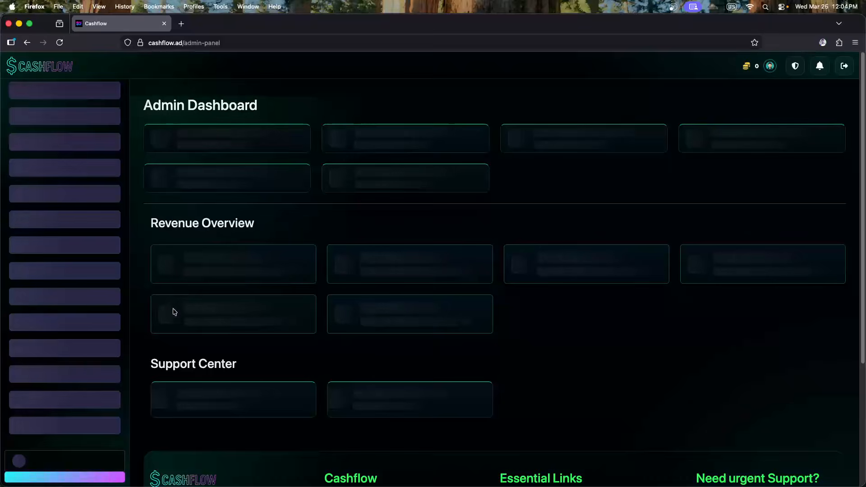
Open Offerwall Settings and copy the Vortexwall and Primewall postback URLs
left_click(46, 345)
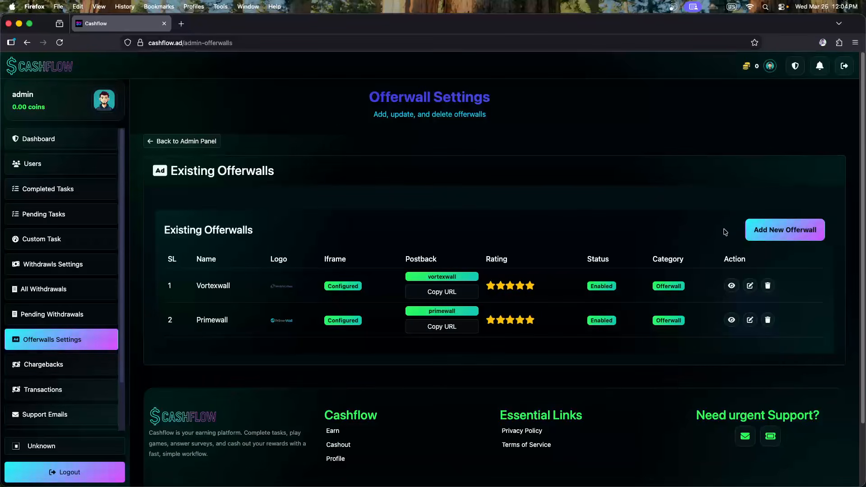
left_click(444, 292)
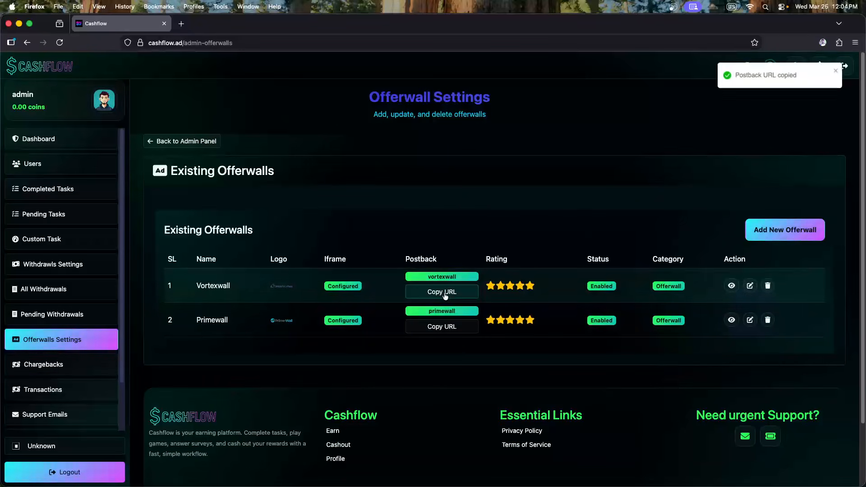
left_click(444, 333)
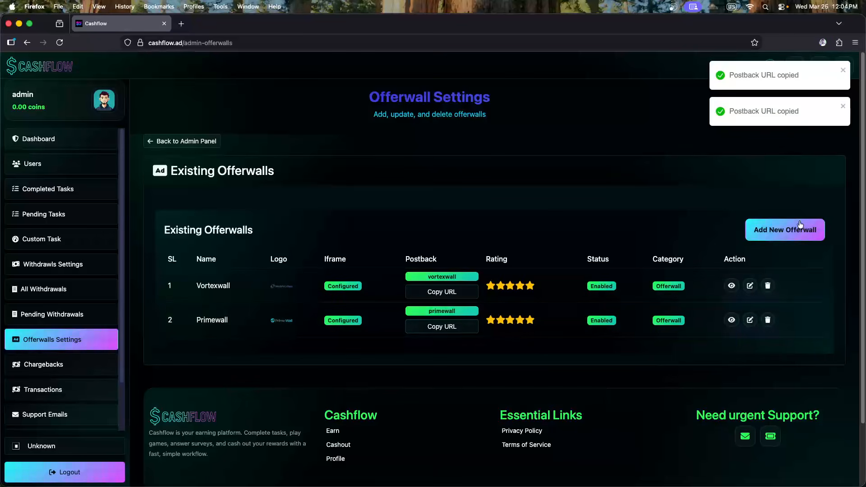
Set Vortexwall's rating to 2 Stars and update it
left_click(750, 286)
scroll(443, 230, "down", 7)
scroll(435, 271, "up", 2)
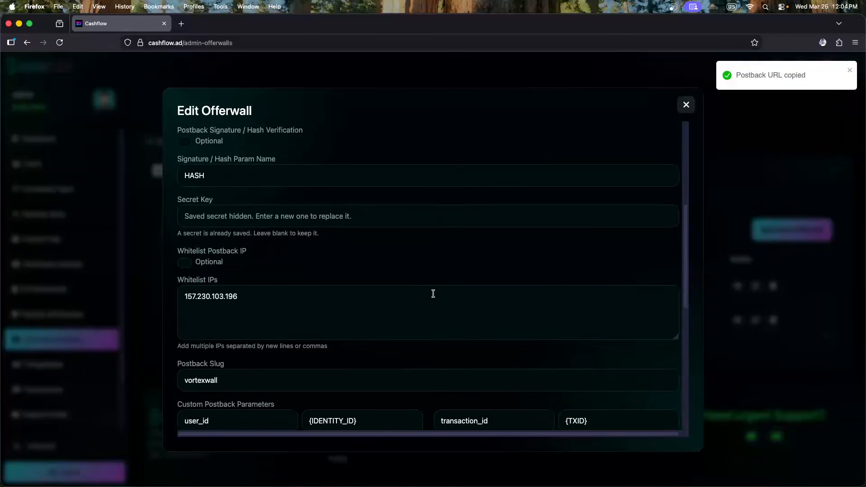
scroll(334, 251, "down", 8)
left_click(248, 389)
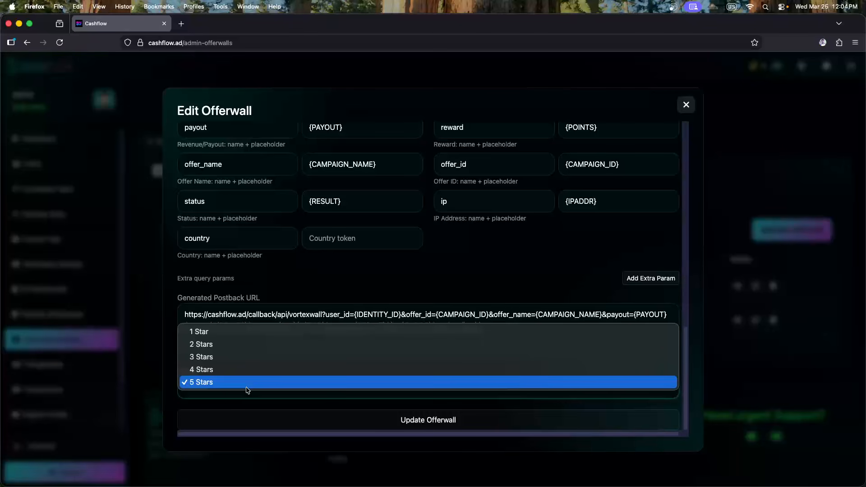
left_click(236, 345)
left_click(512, 428)
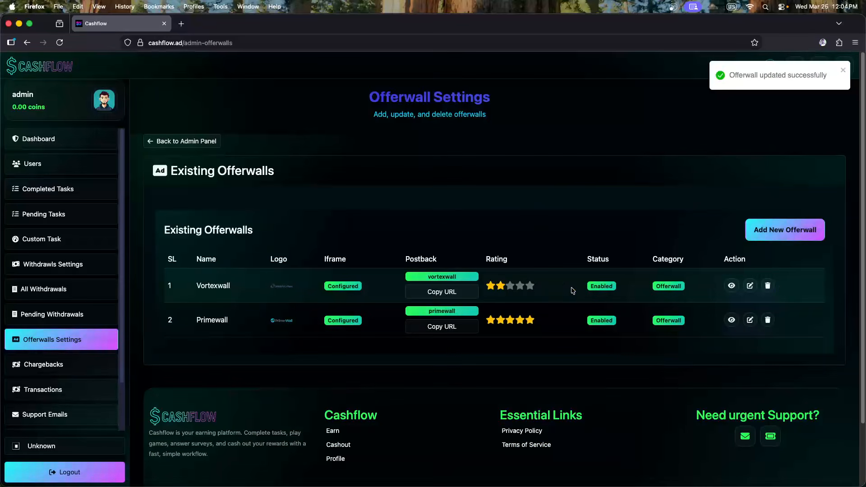
Restore Vortexwall's rating to 5 Stars and update, then open a new tab
left_click(749, 286)
scroll(330, 284, "down", 10)
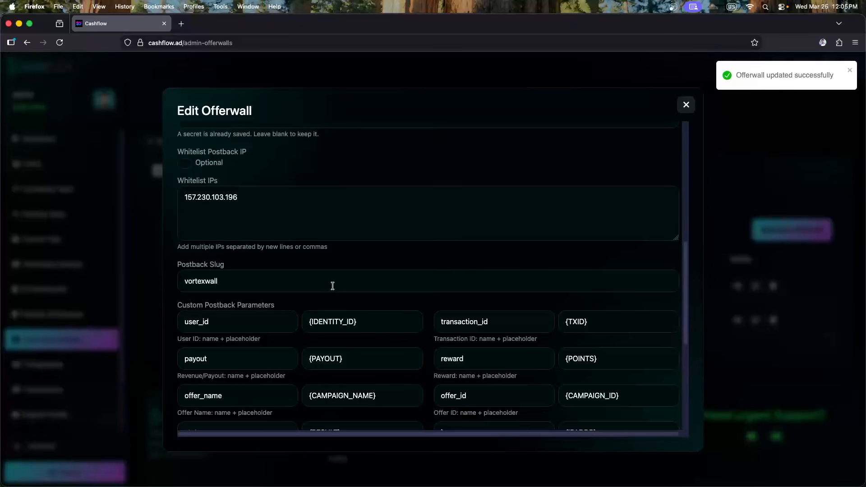
scroll(282, 329, "down", 3)
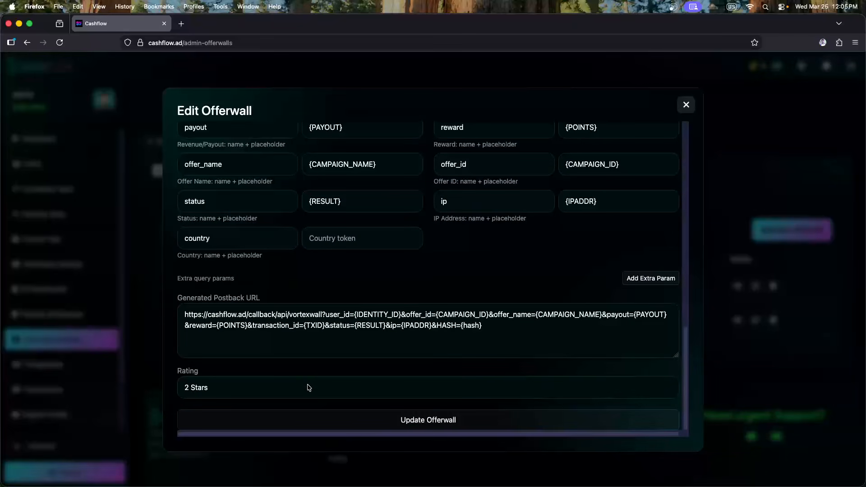
left_click(285, 390)
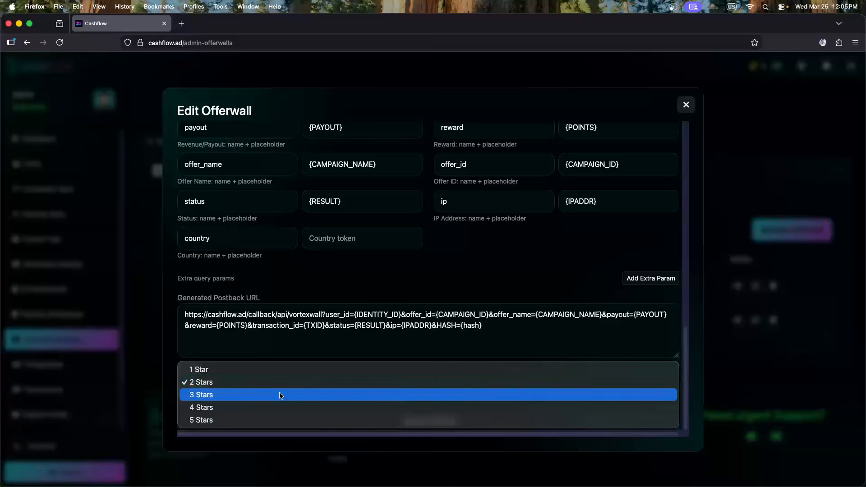
left_click(272, 414)
left_click(422, 419)
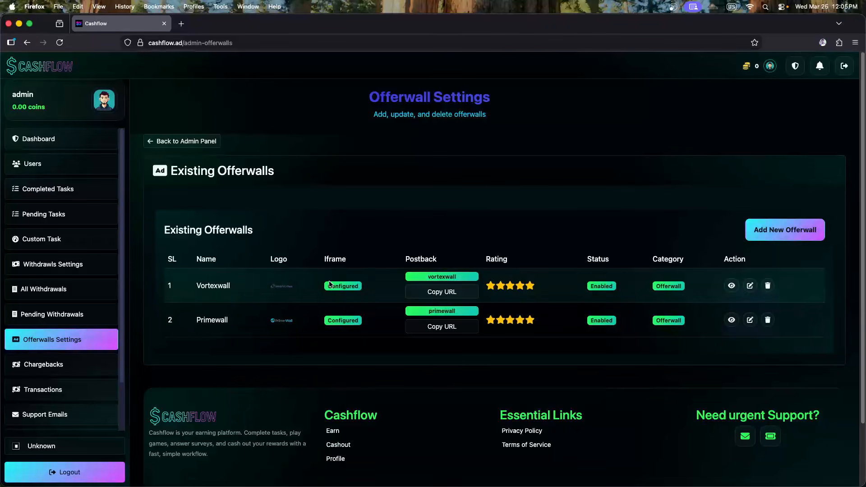
scroll(59, 289, "down", 3)
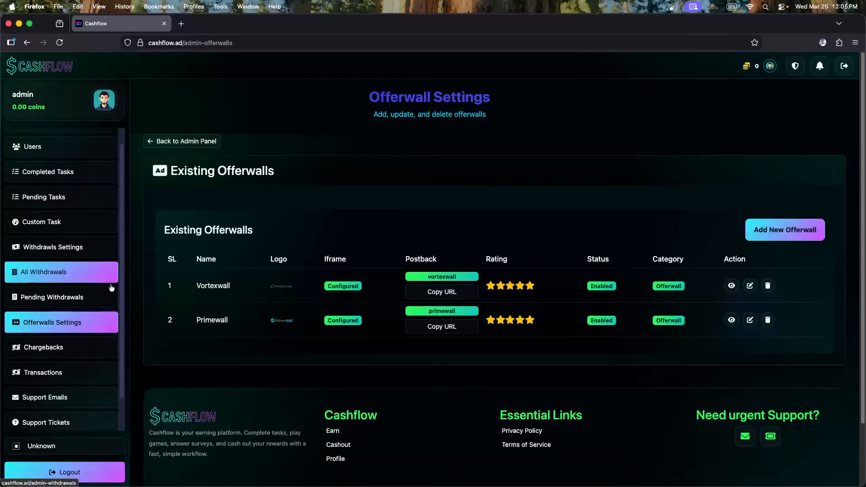
left_click(180, 24)
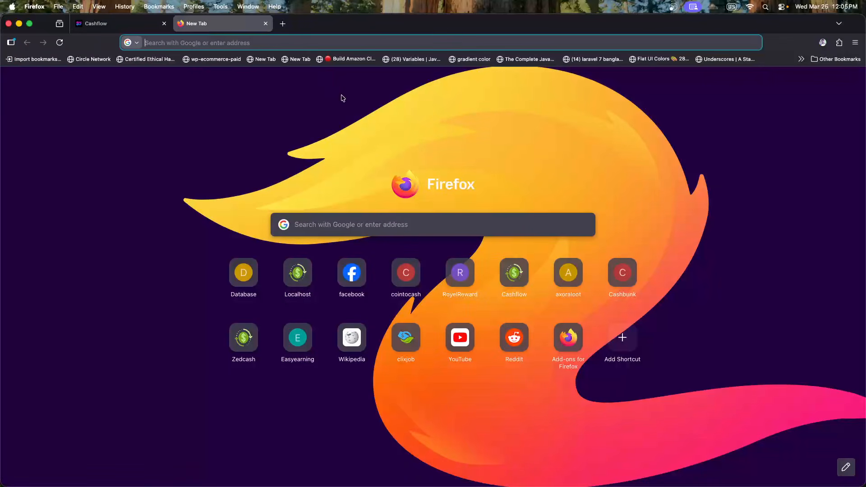
Load Zedcash's Earn page from the new-tab shortcut, then close that tab
left_click(243, 339)
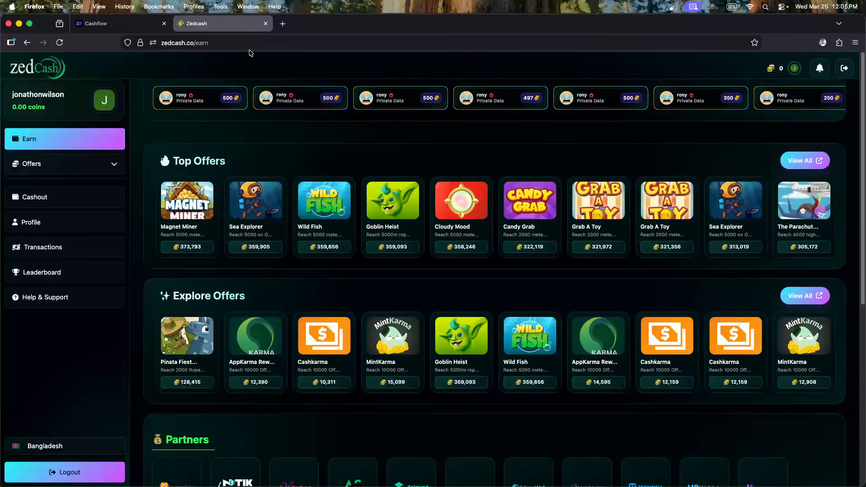
left_click(265, 23)
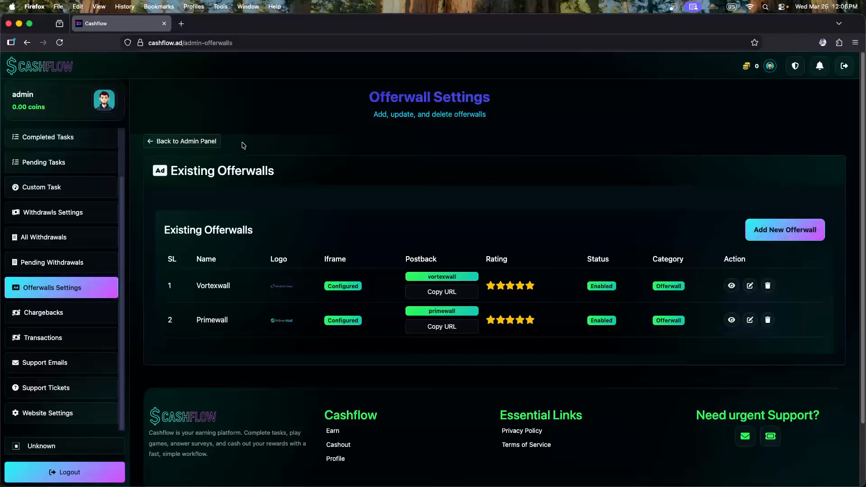
left_click_drag(168, 175, 302, 180)
left_click(331, 180)
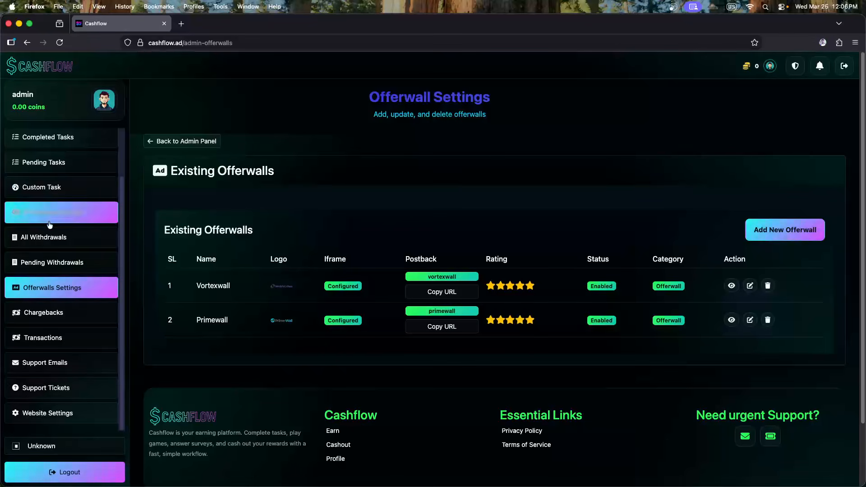
scroll(25, 221, "up", 3)
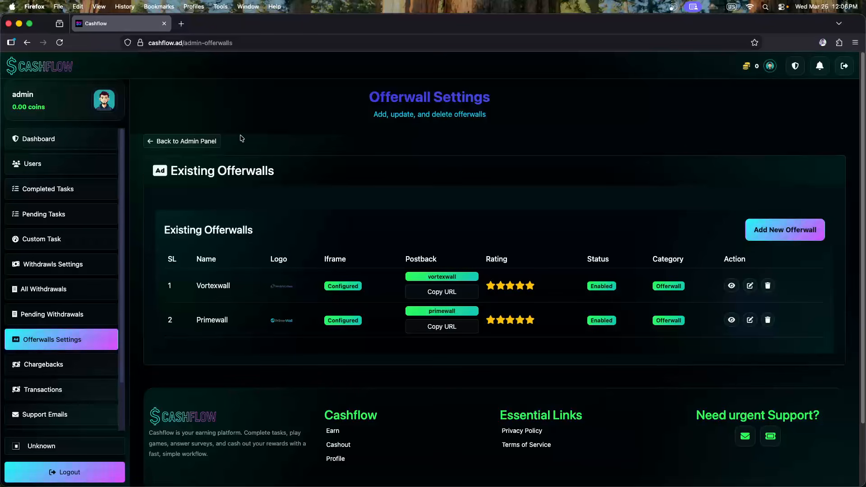